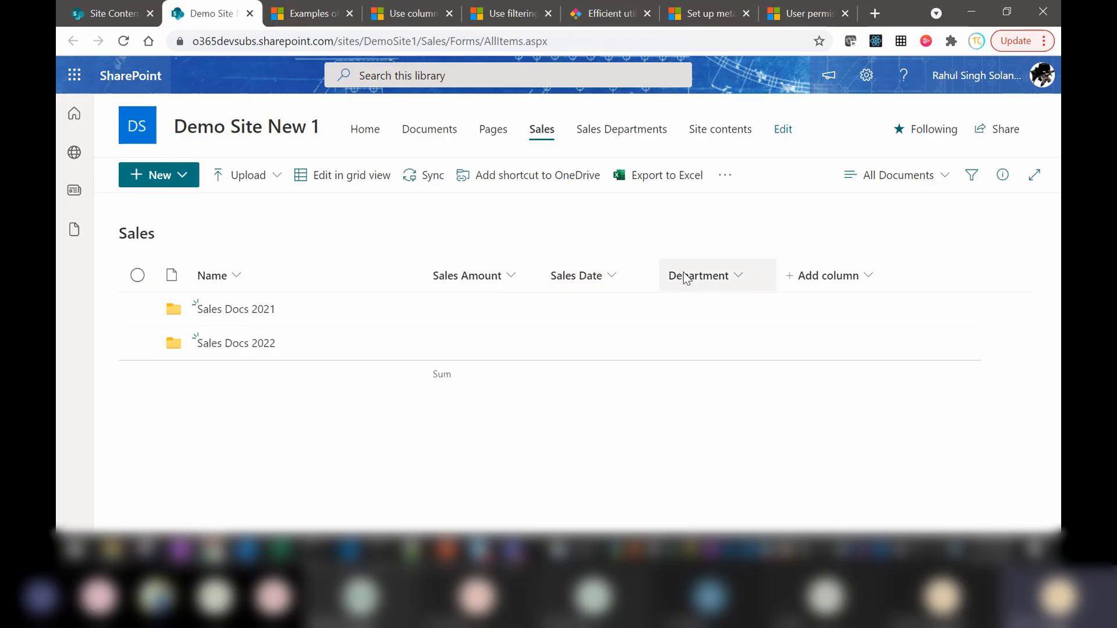
Look into the Sales Docs 2021 folder, return to the Sales library and open its library settings.
left_click(233, 310)
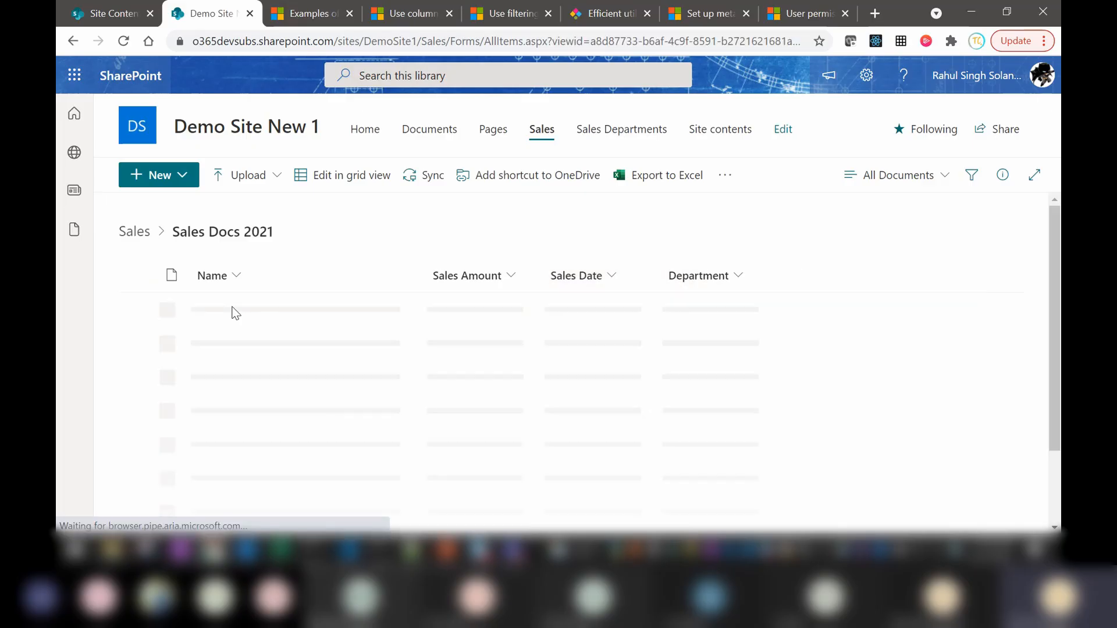
left_click(136, 233)
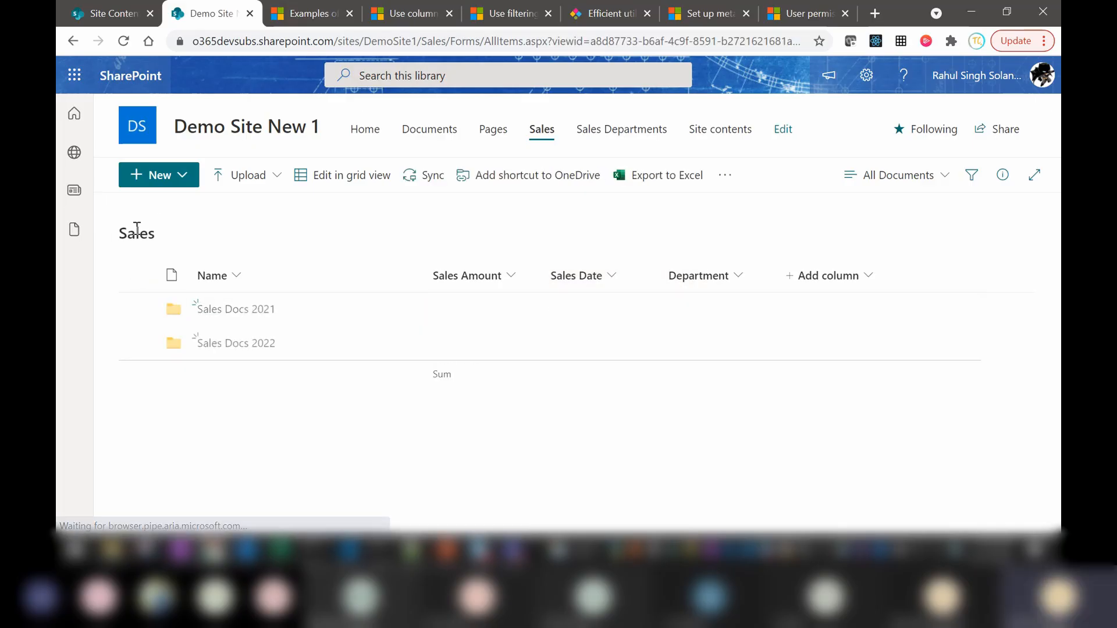
left_click(867, 76)
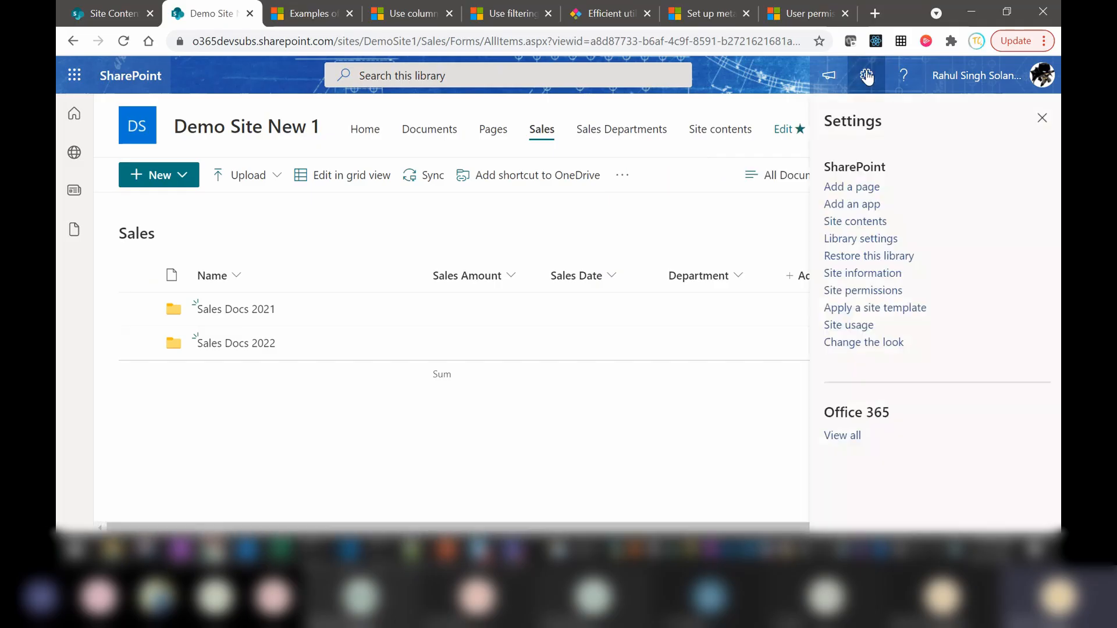
left_click(860, 239)
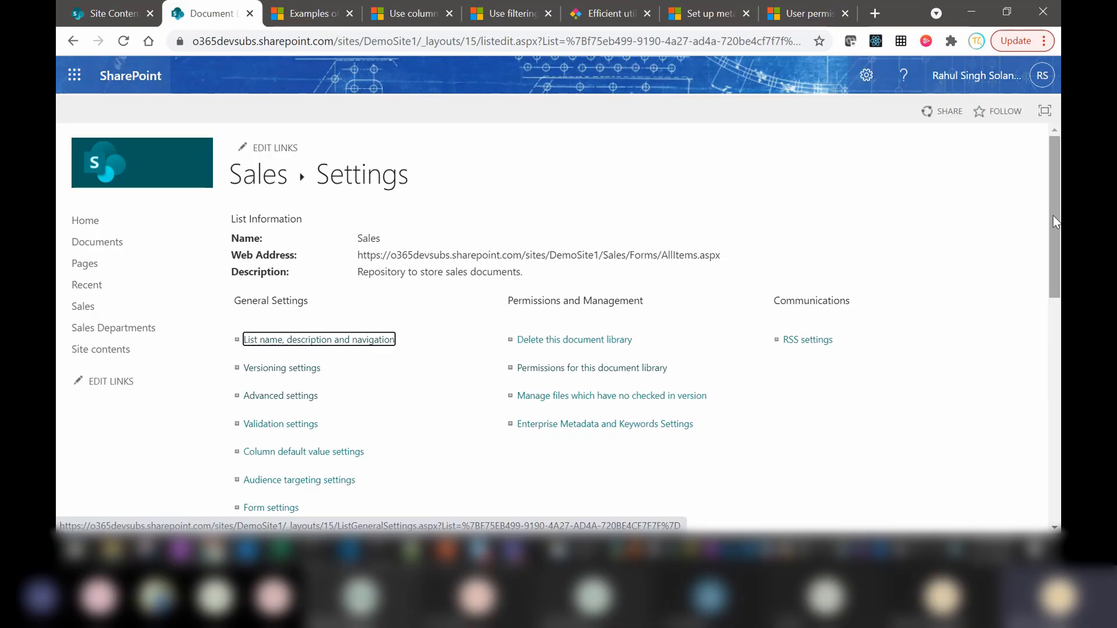
Review the form for creating a column in the Sales library and leave it without creating one.
scroll(1055, 221, "down", 8)
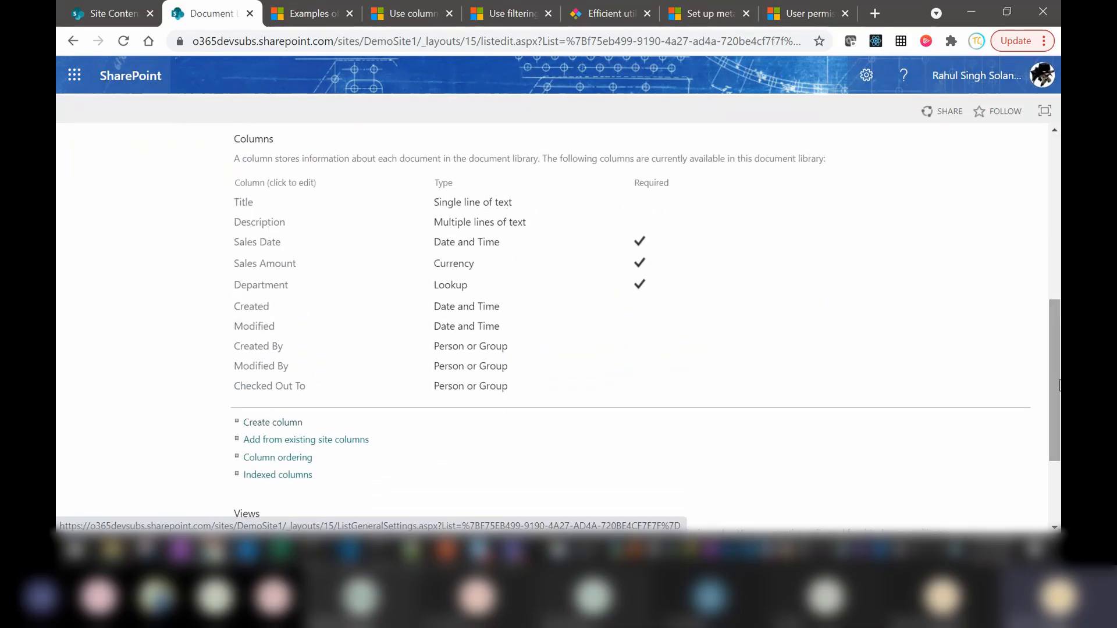
left_click(270, 429)
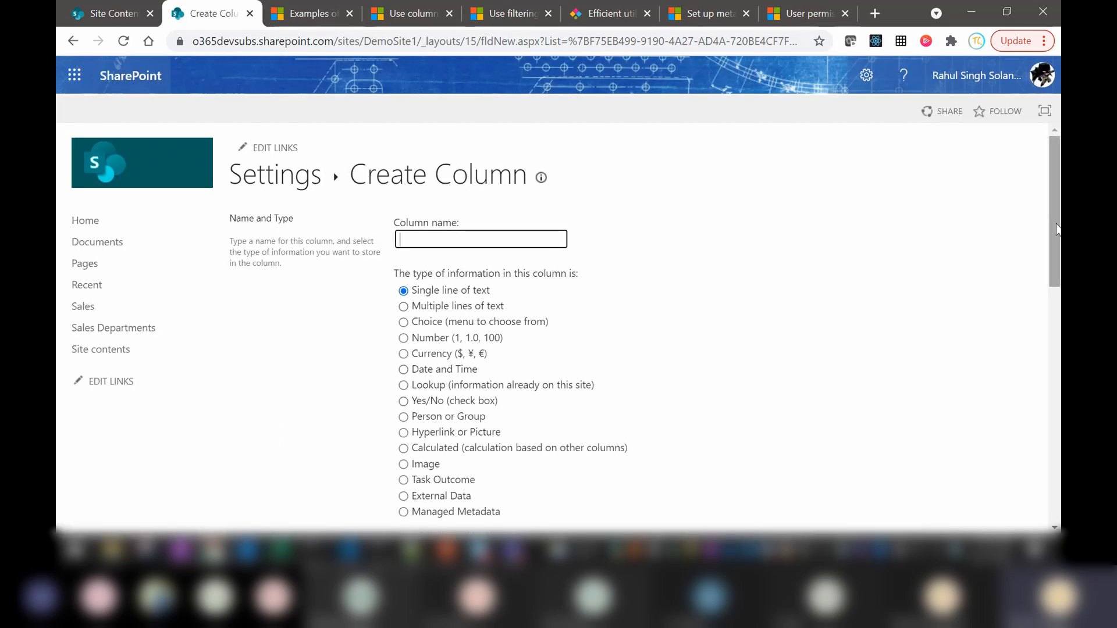
left_click_drag(1058, 230, 1059, 464)
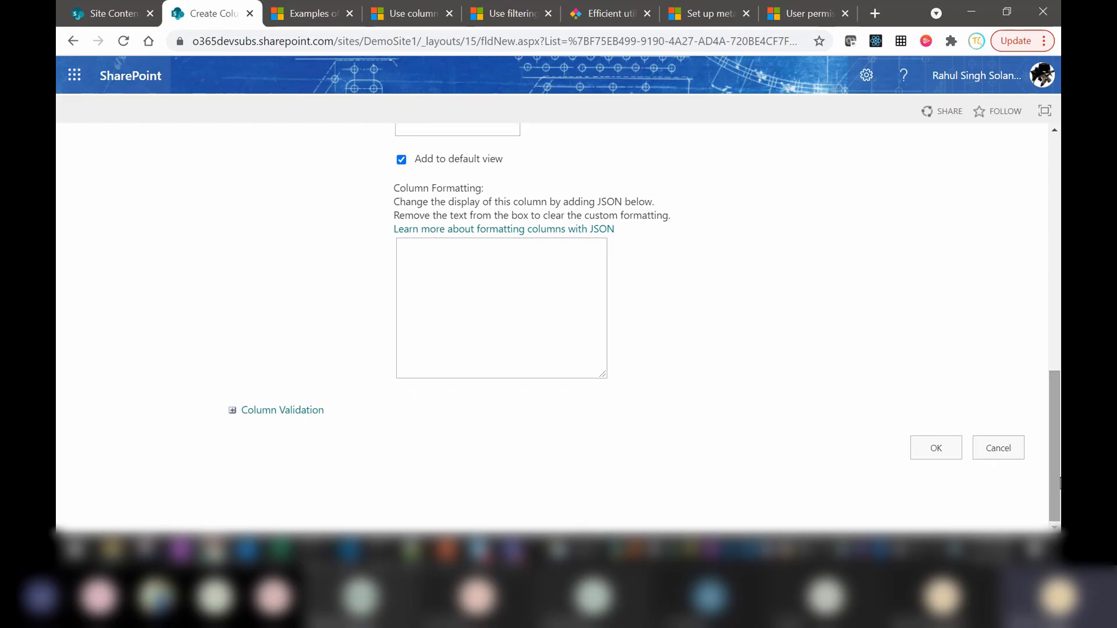
left_click(996, 449)
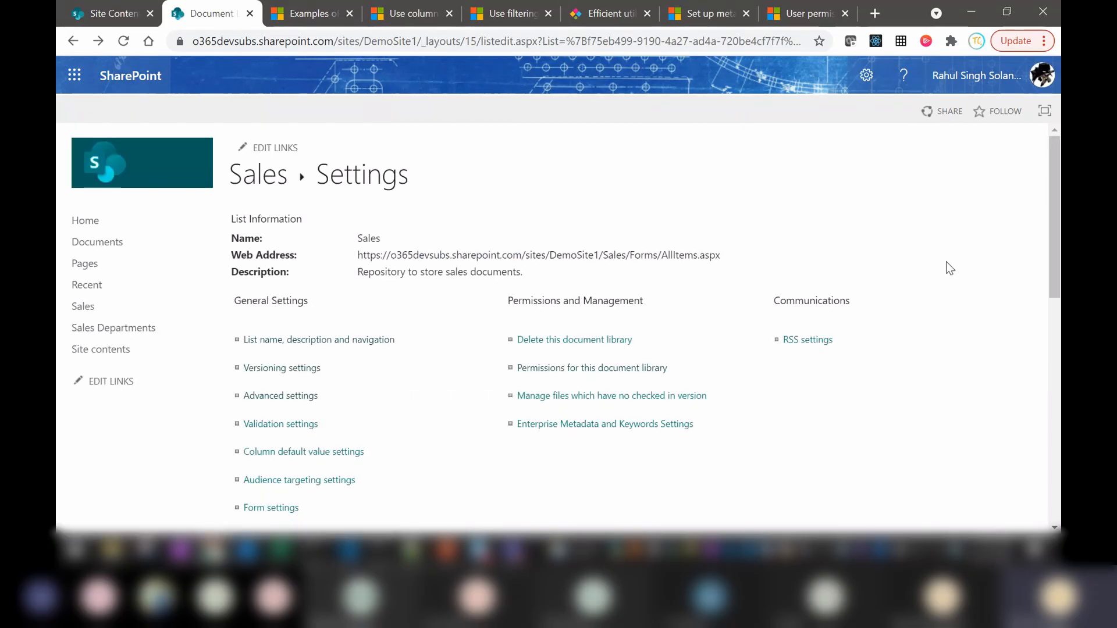
Examine the Sales library's existing columns, their types and which ones are required.
scroll(947, 262, "down", 1)
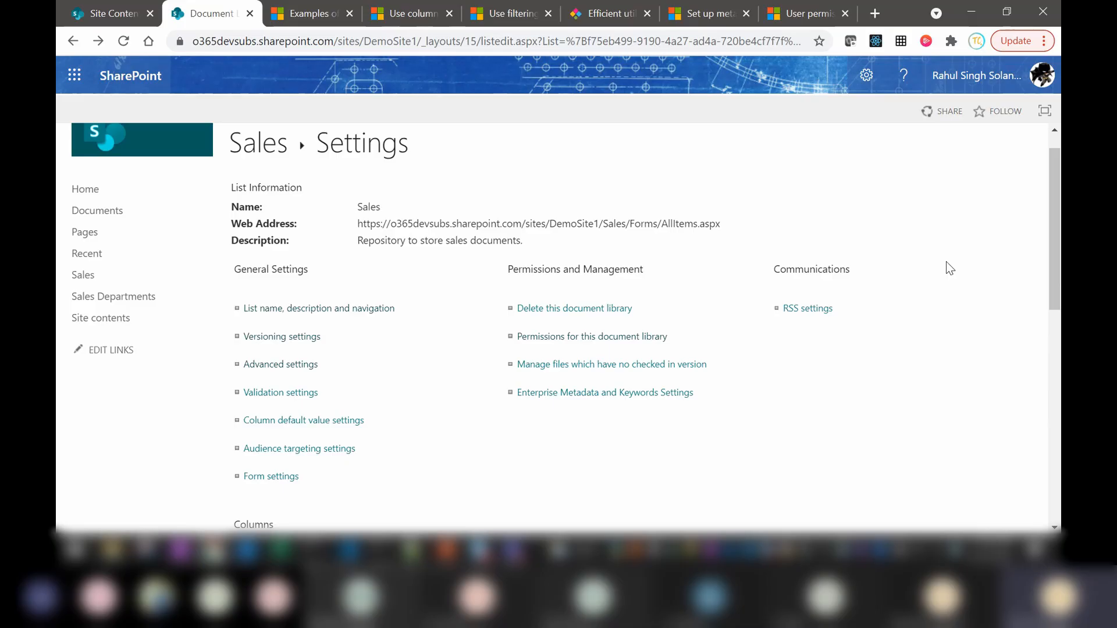
scroll(947, 262, "down", 1)
scroll(947, 263, "down", 1)
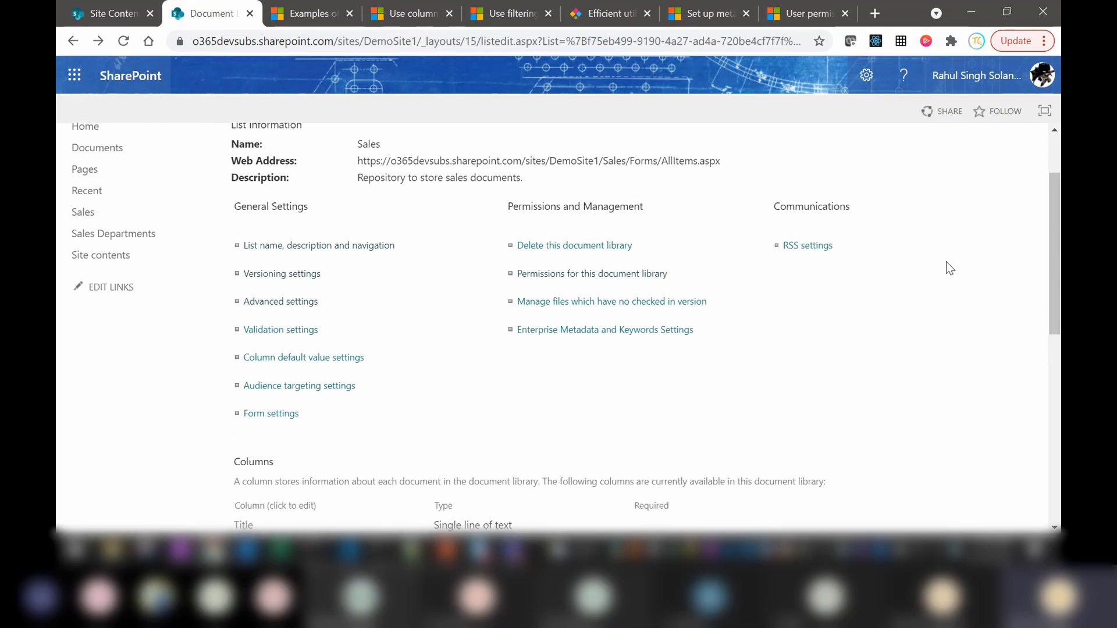
scroll(946, 268, "down", 5)
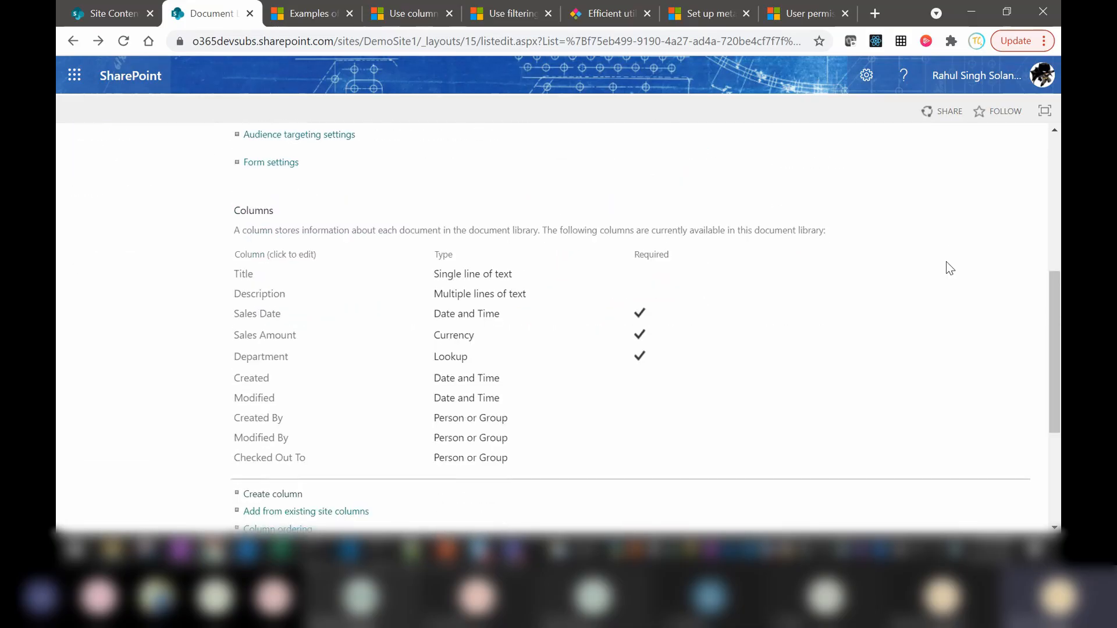
scroll(947, 261, "down", 2)
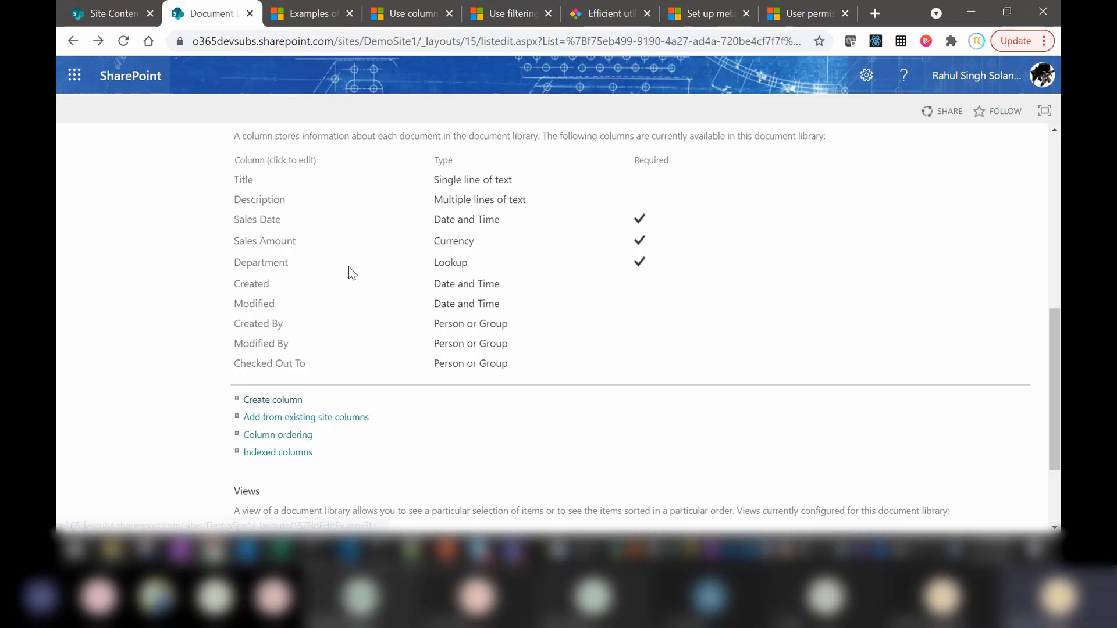
Open the site columns gallery from the site settings.
left_click(865, 78)
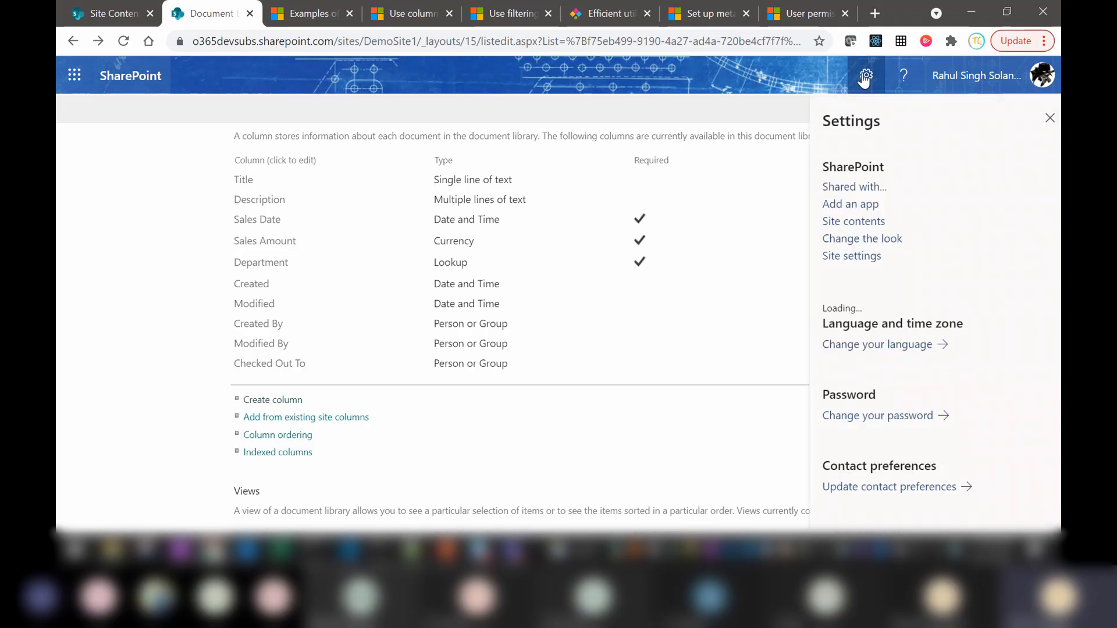
left_click(864, 260)
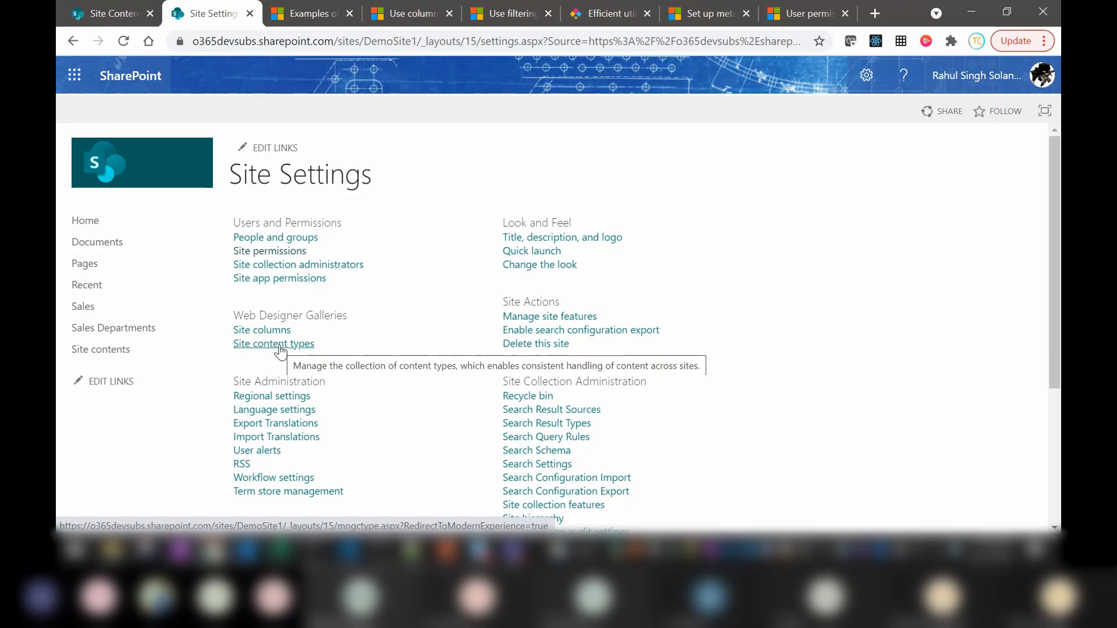
left_click(267, 333)
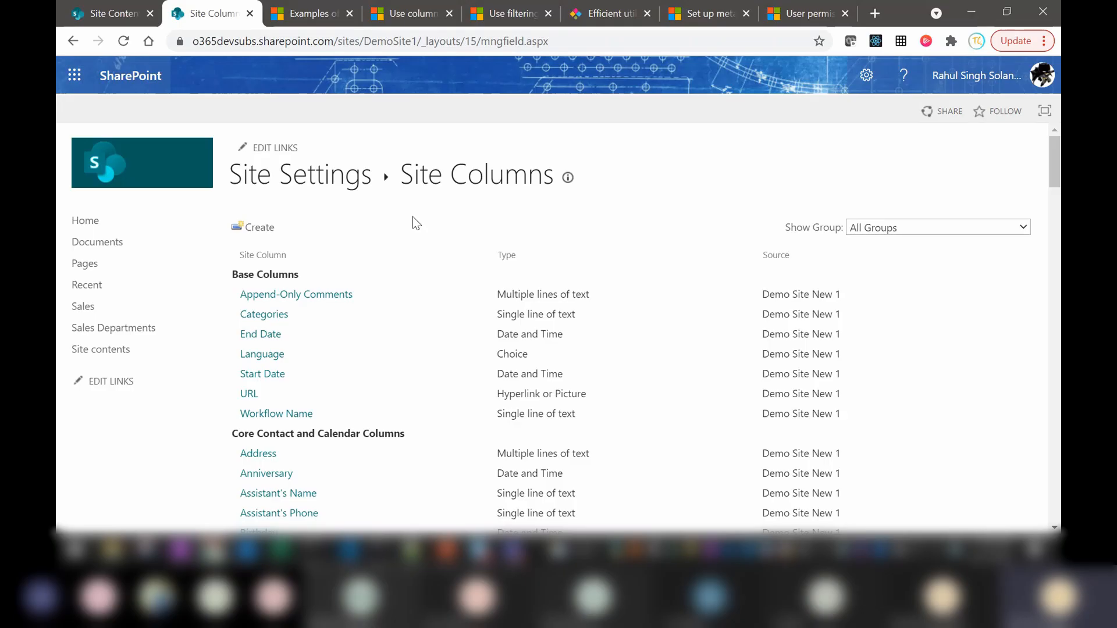
Review the new site column form, including its existing group choices and additional settings, and cancel it.
left_click(255, 230)
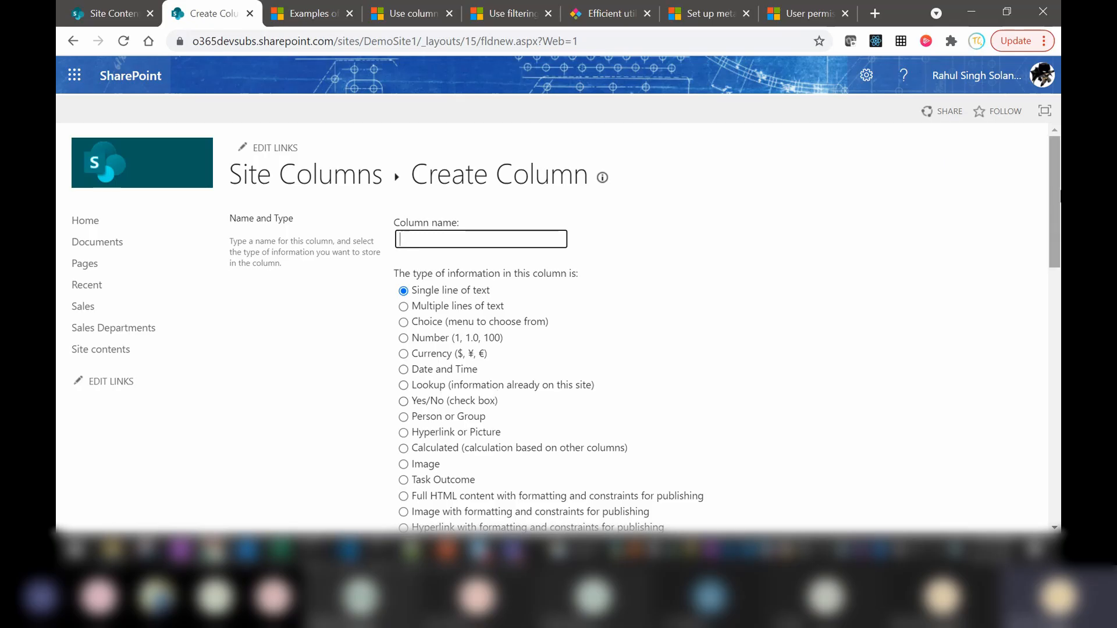
left_click_drag(1058, 237, 1059, 318)
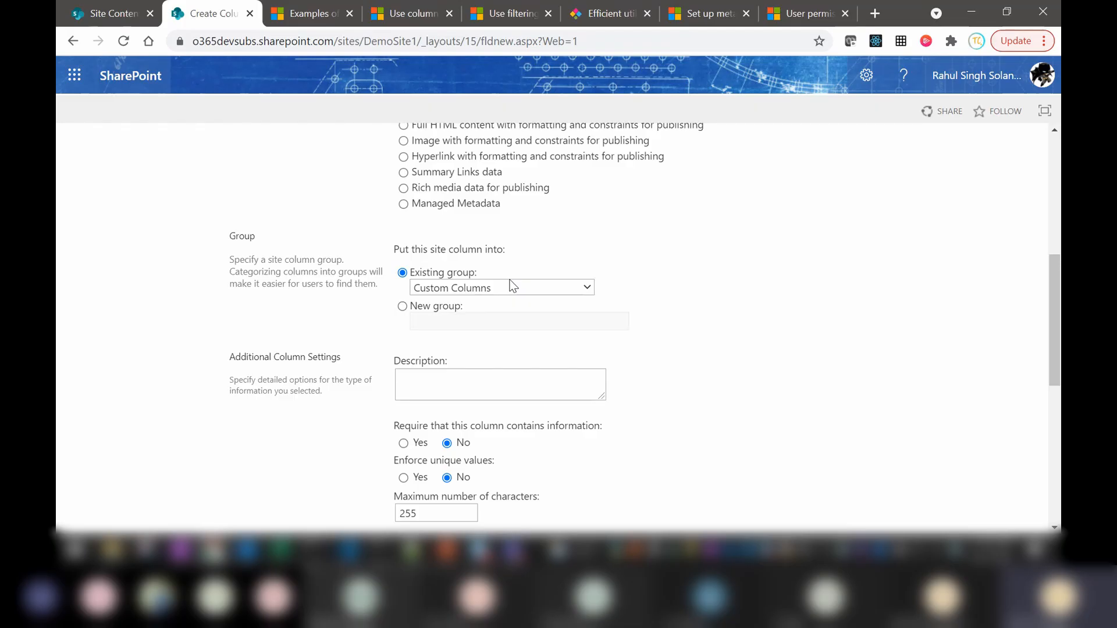
left_click(539, 283)
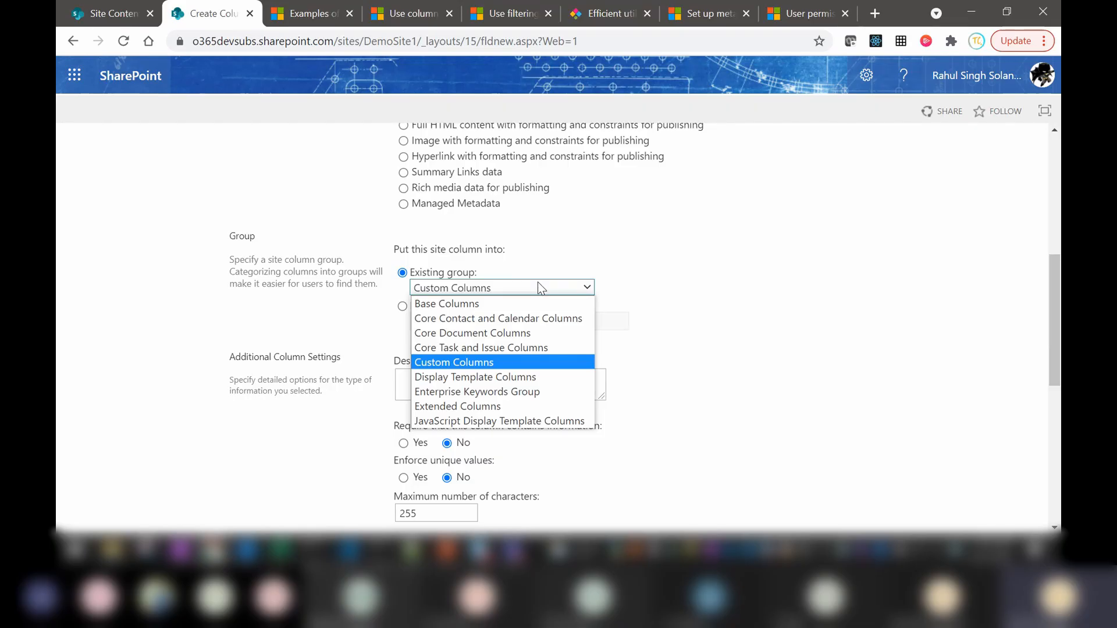
left_click(668, 284)
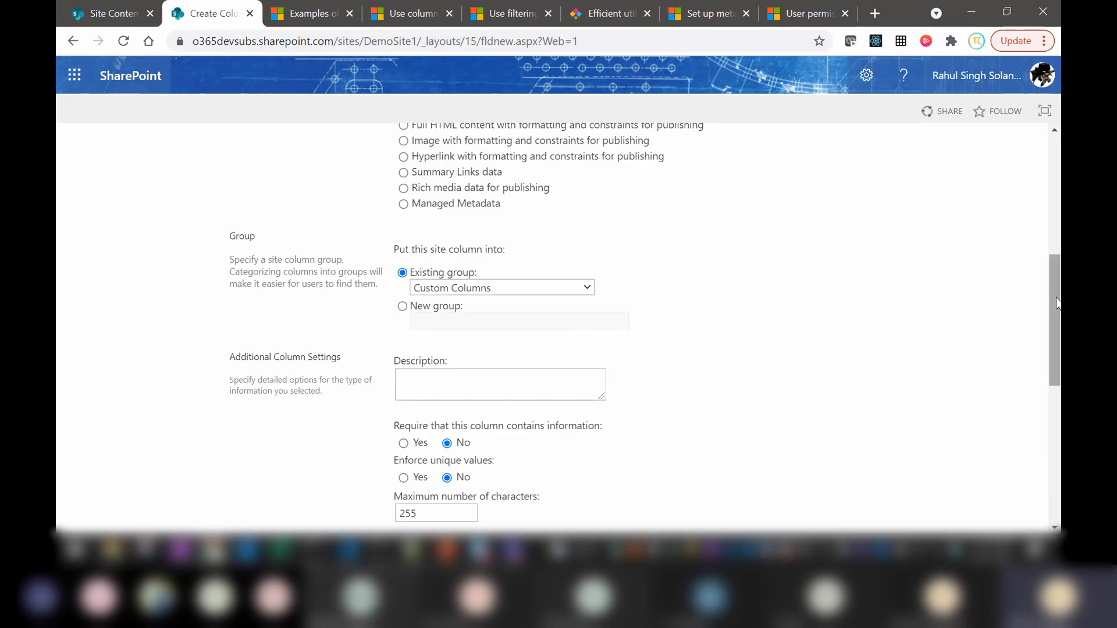
left_click(1057, 423)
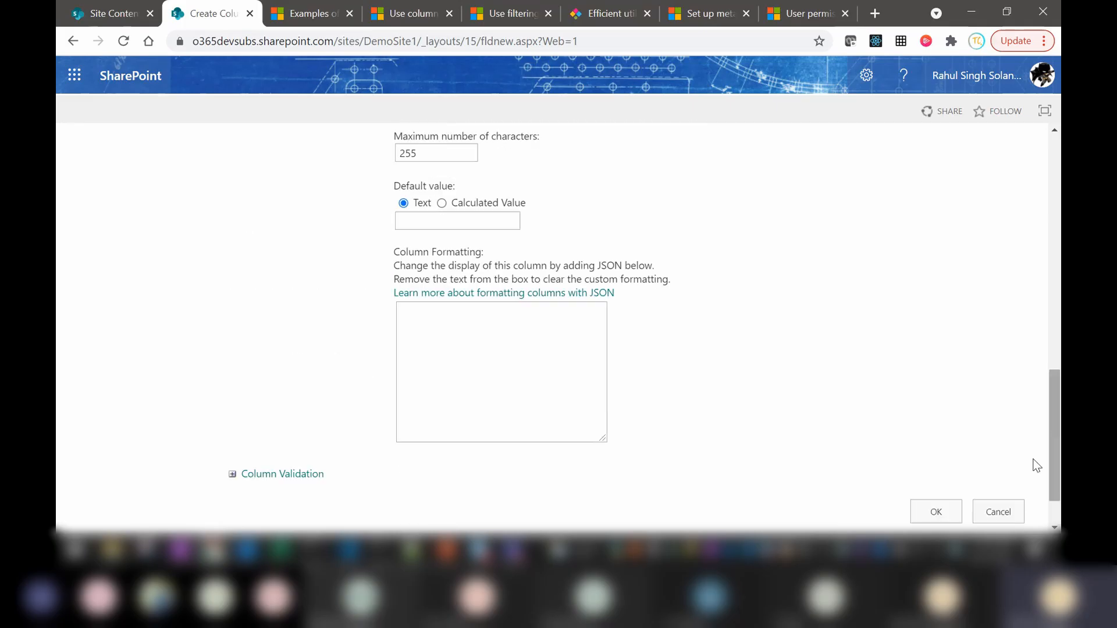
left_click(1005, 507)
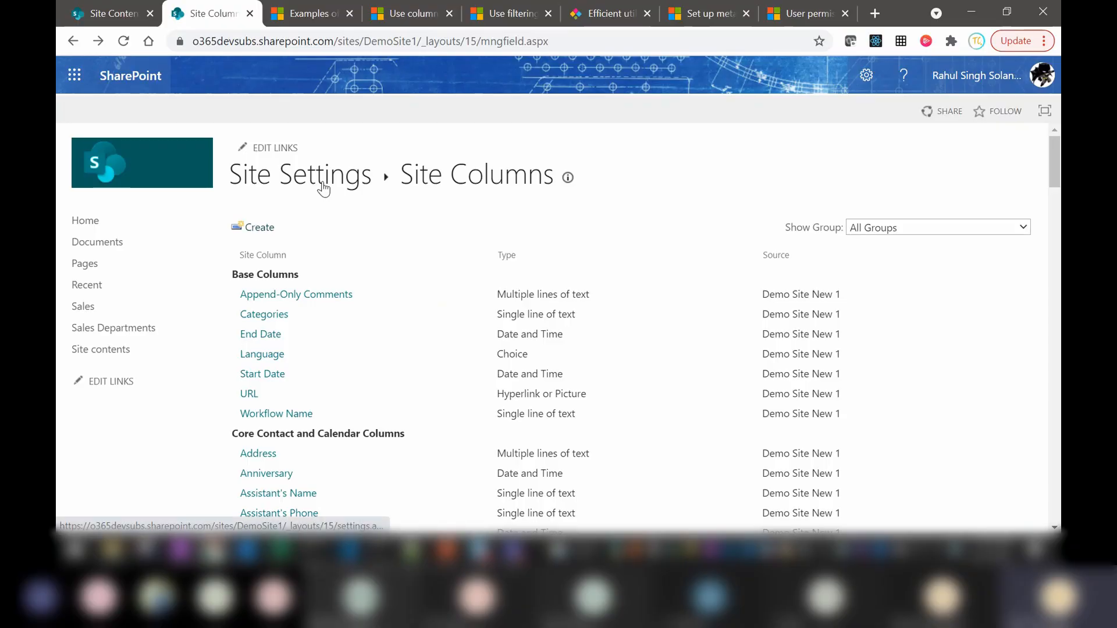
Return to the site settings and start a new content type in the site content types gallery.
left_click(323, 182)
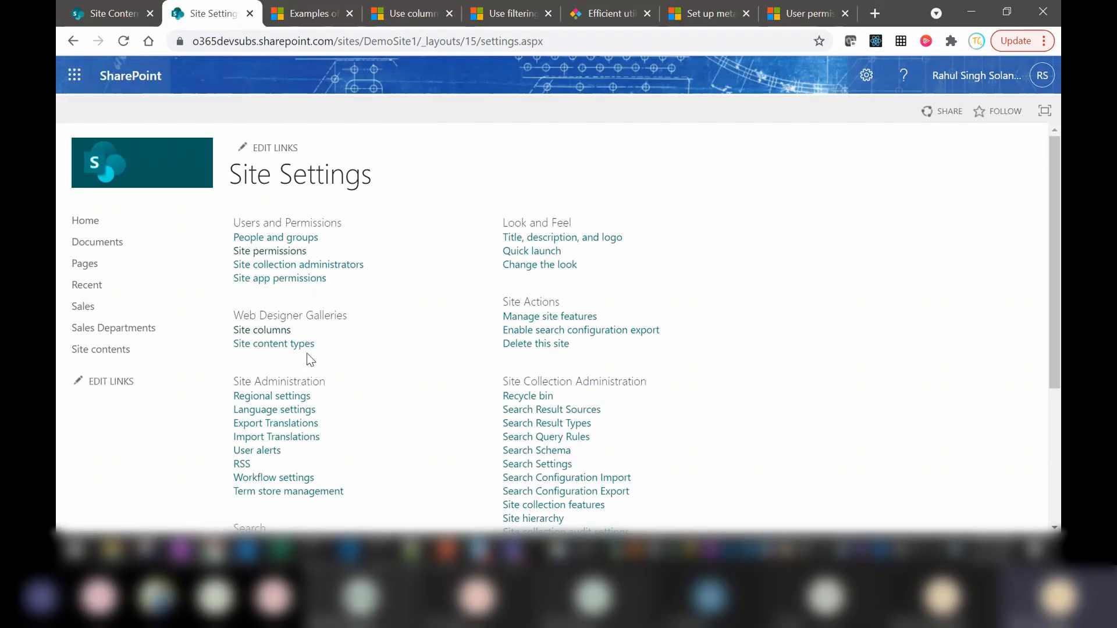
left_click(275, 344)
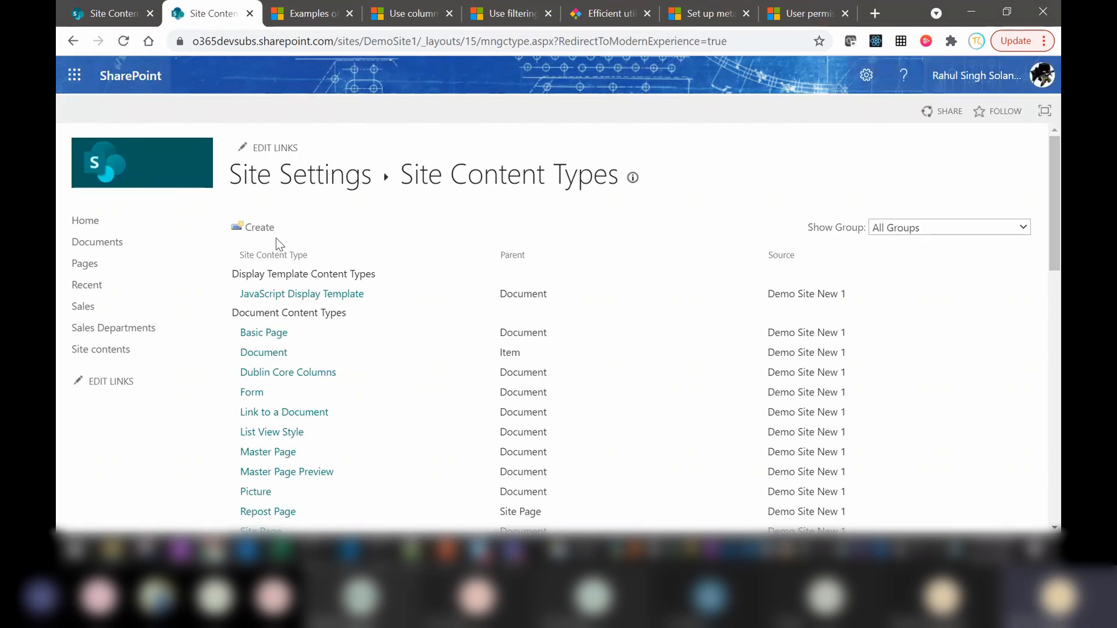
left_click(252, 231)
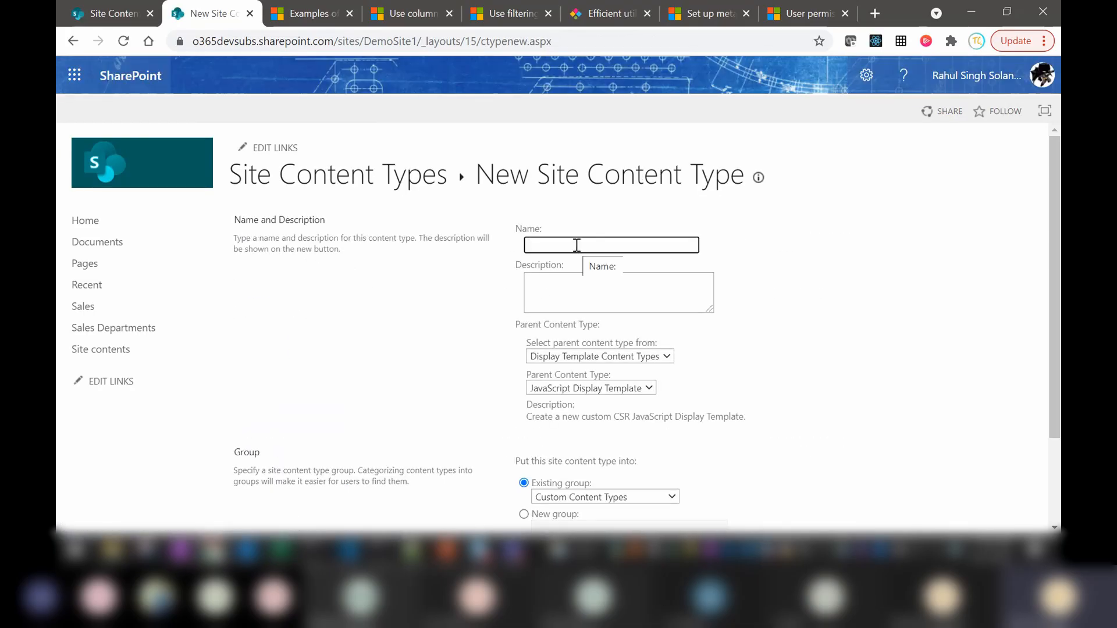
Set the new content type's parent to Document from the Document Content Types group.
left_click(635, 293)
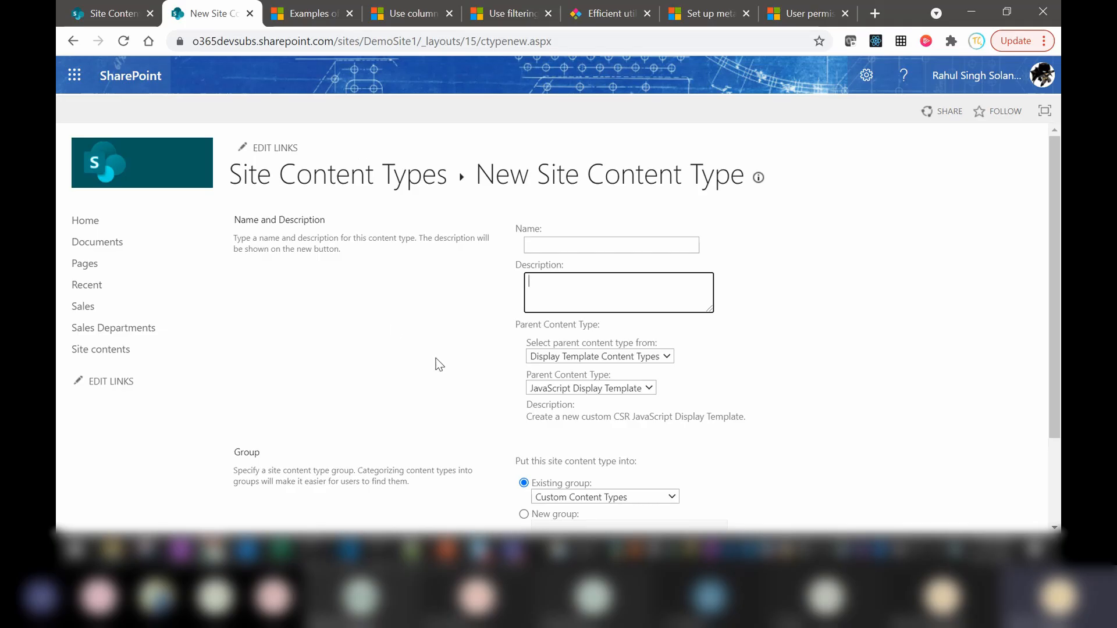
left_click(660, 358)
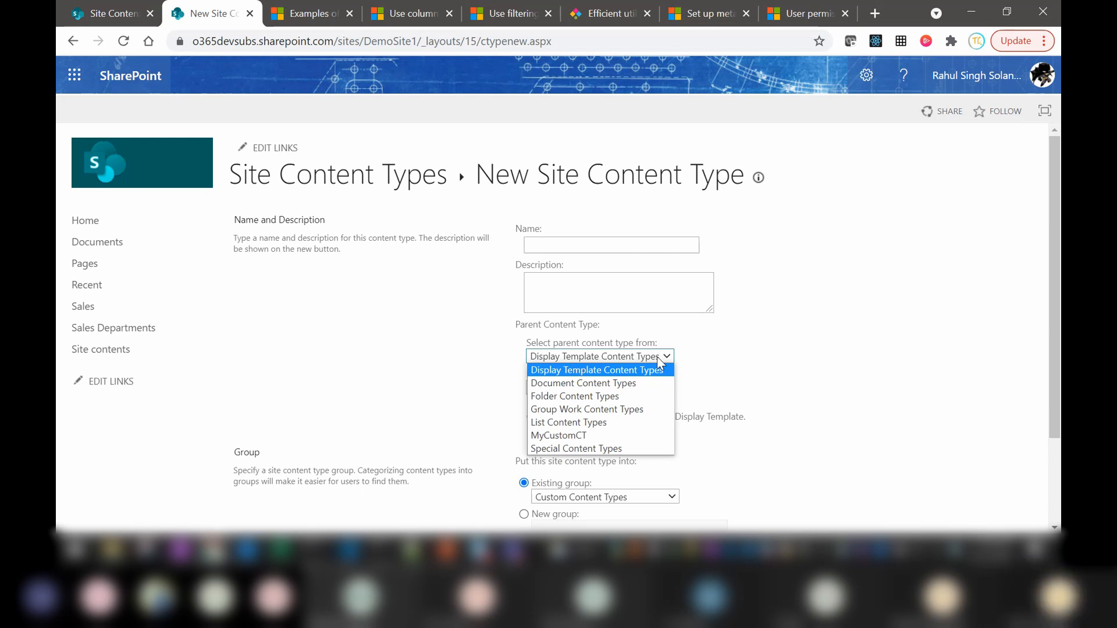
left_click(584, 384)
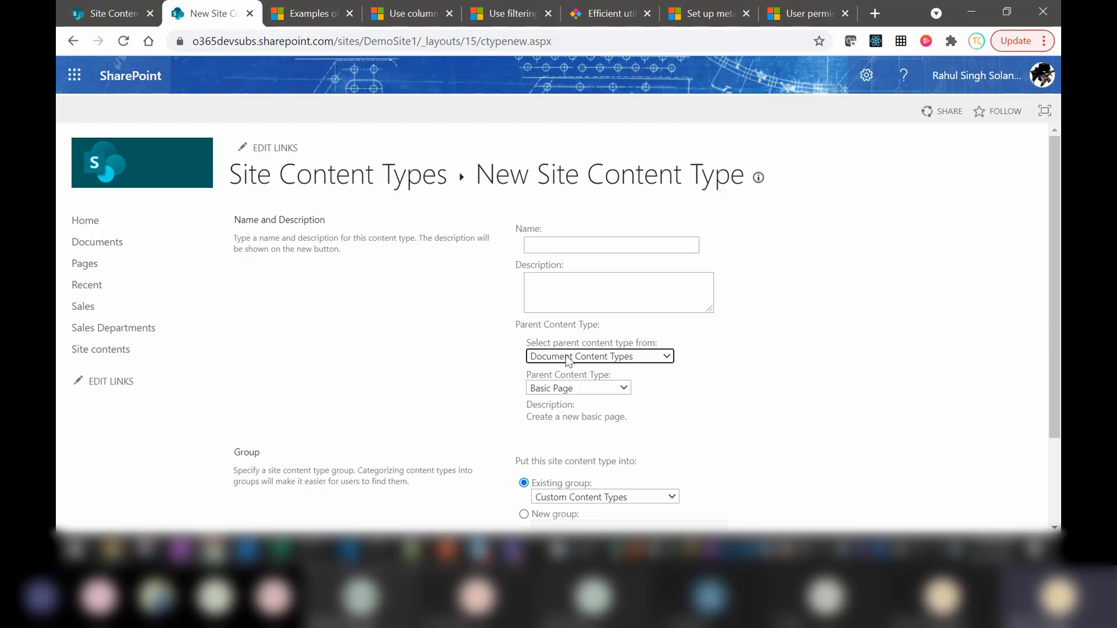
left_click(612, 388)
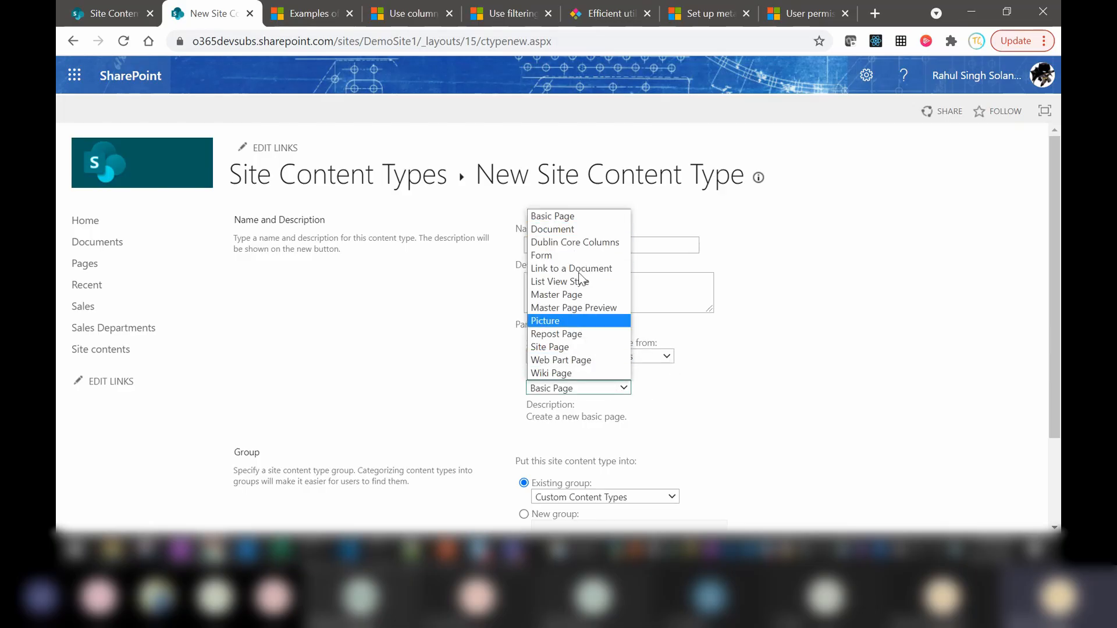
left_click(691, 390)
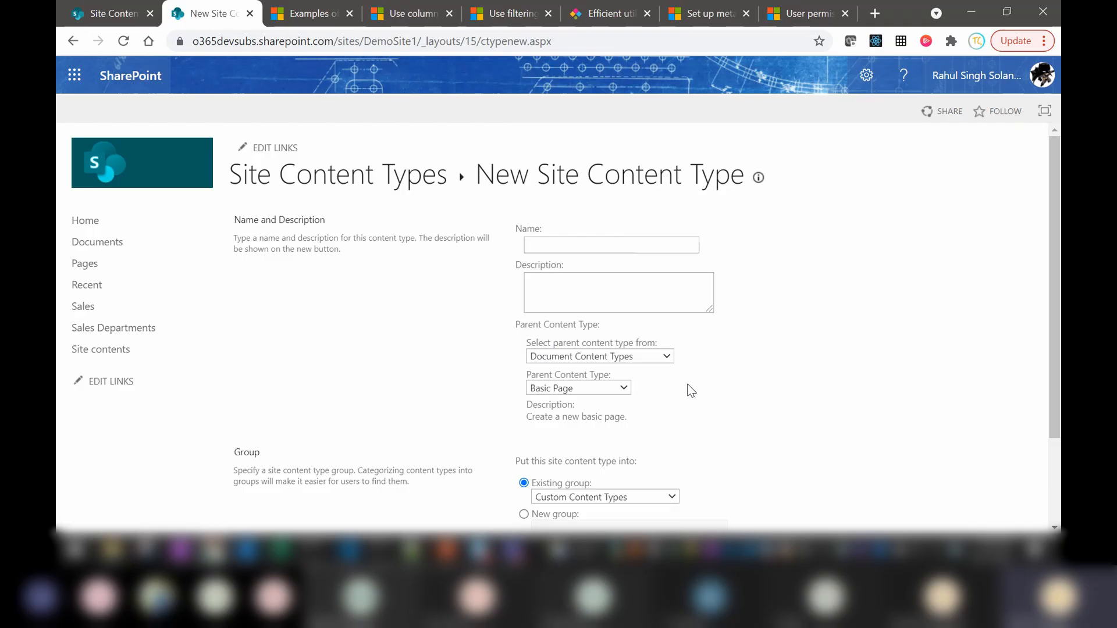
left_click(613, 389)
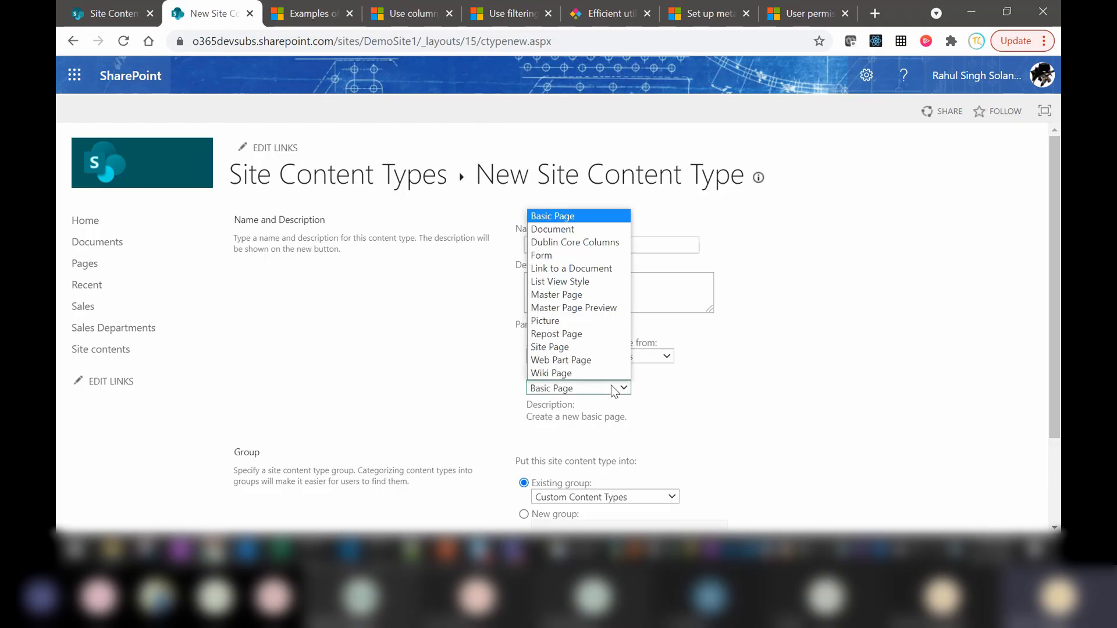
left_click(584, 231)
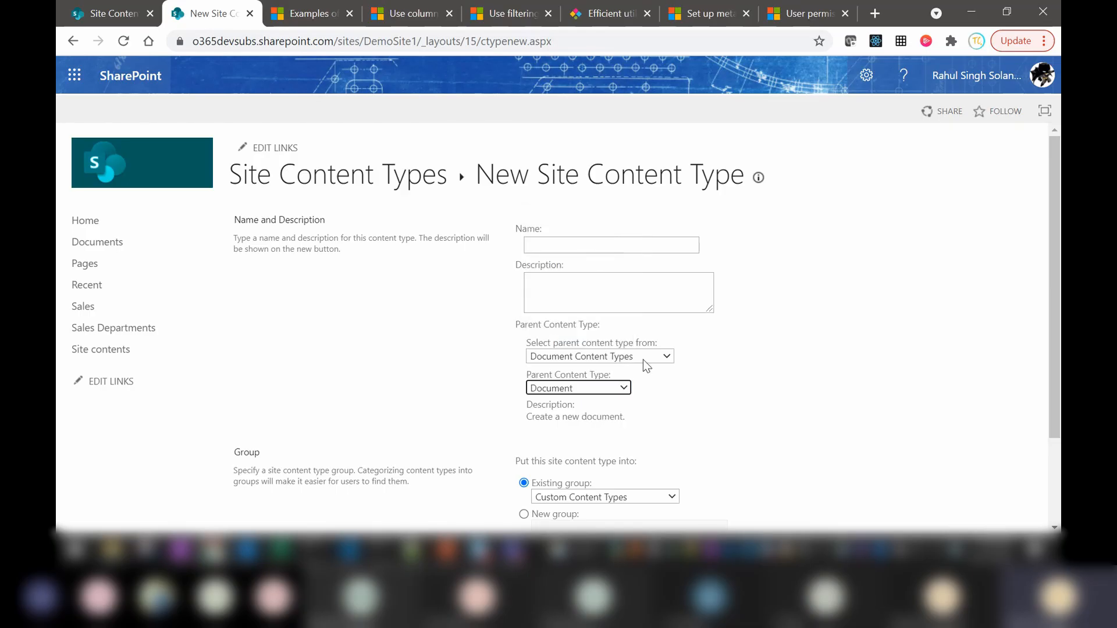
left_click(603, 390)
left_click(404, 302)
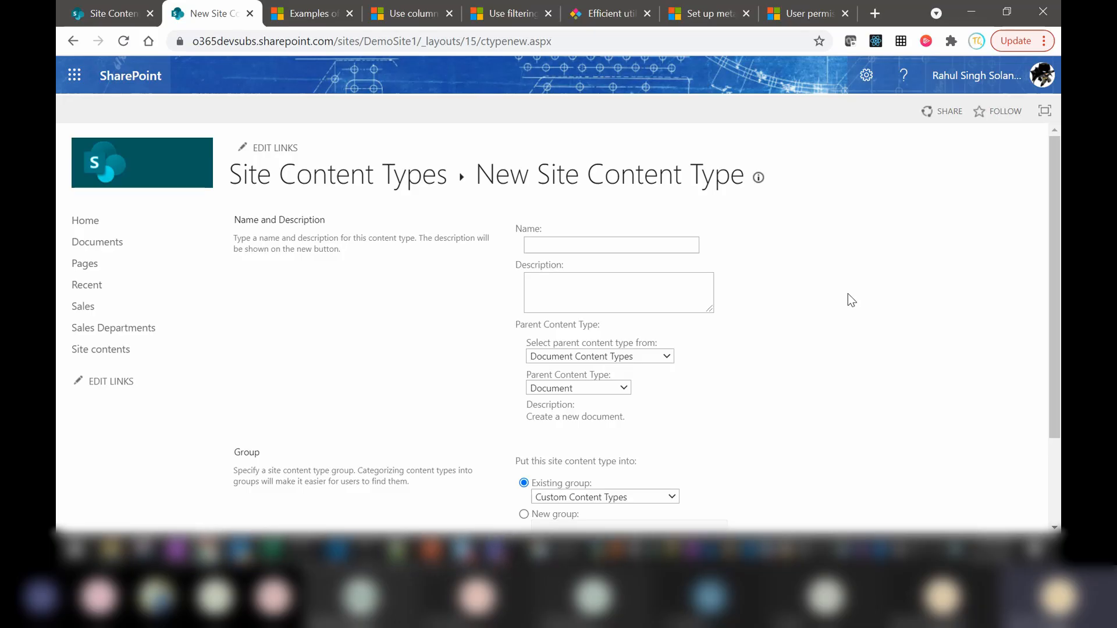
Review the existing group choices for the new site content type and cancel the form.
scroll(848, 294, "down", 1)
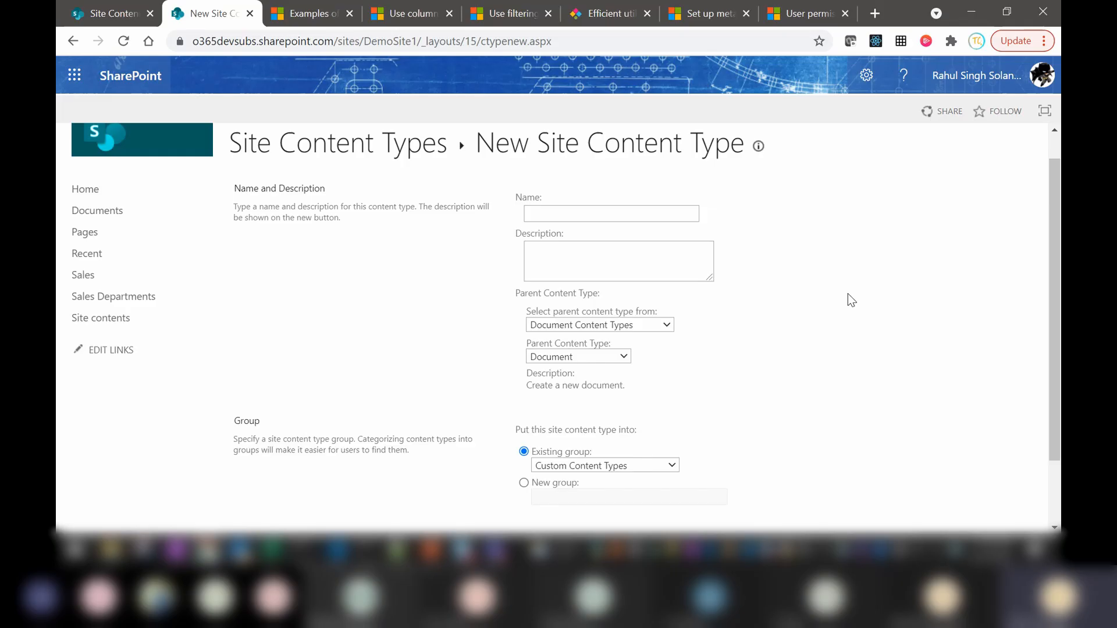
scroll(848, 293, "down", 2)
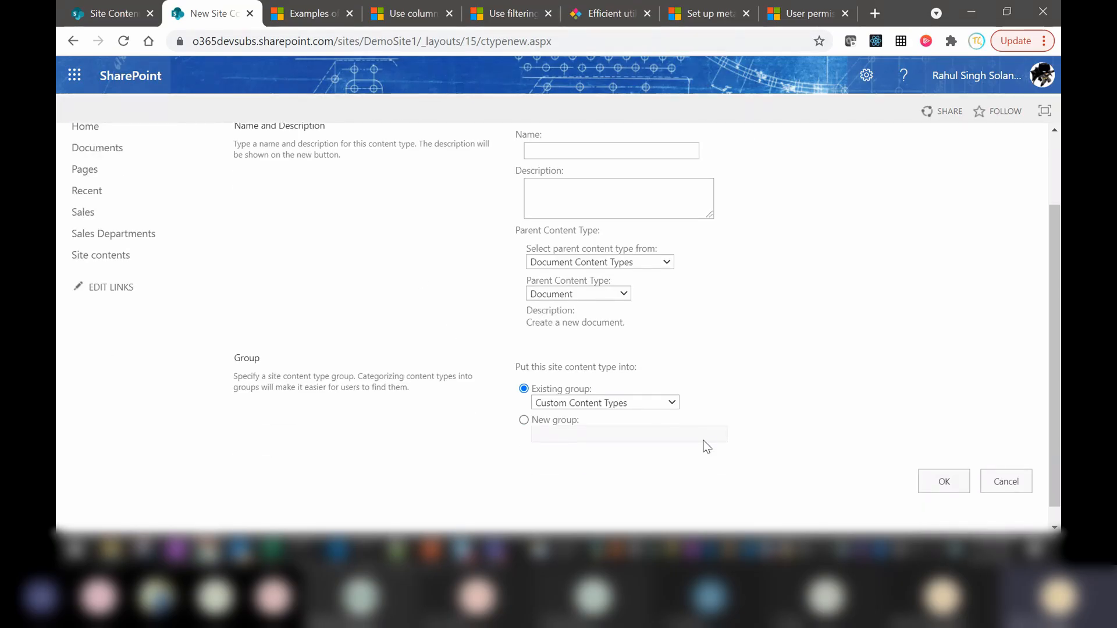
left_click(622, 407)
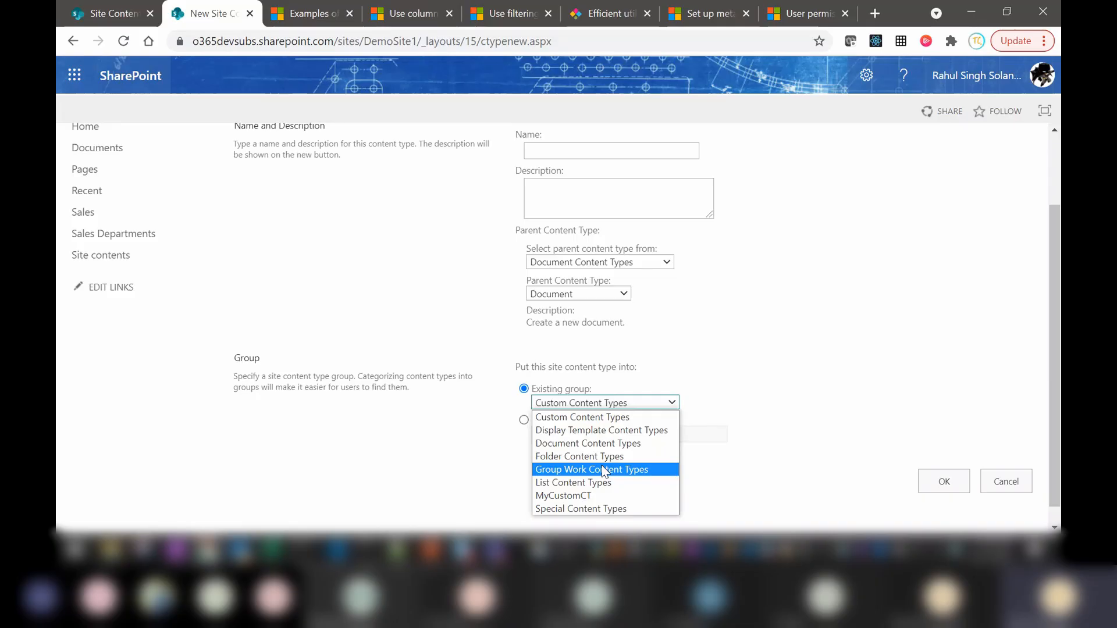
left_click(763, 373)
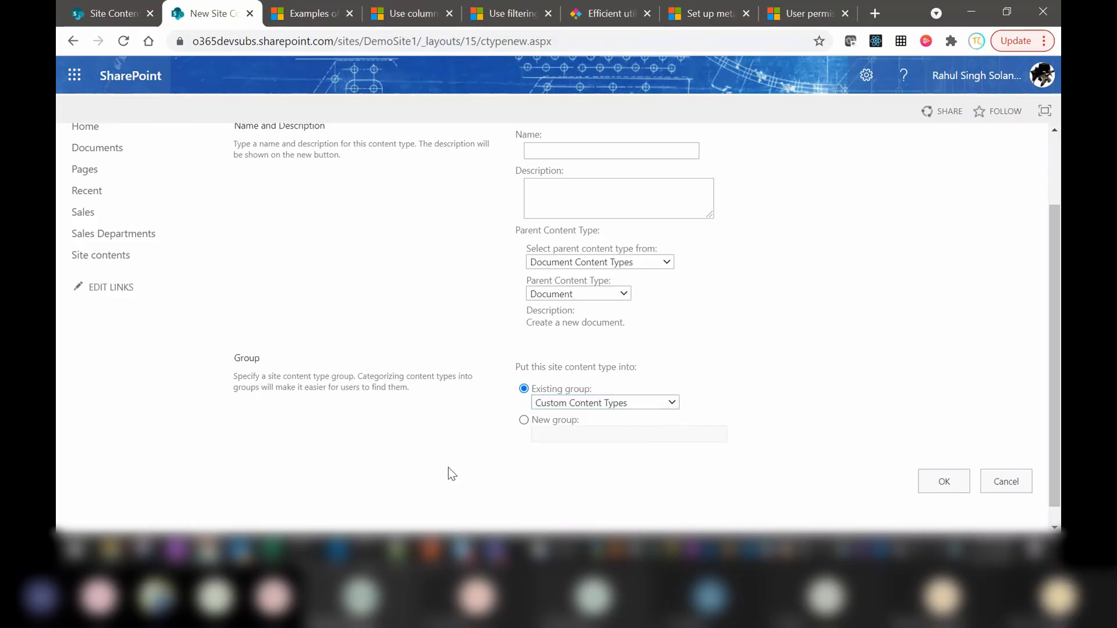
left_click(1001, 482)
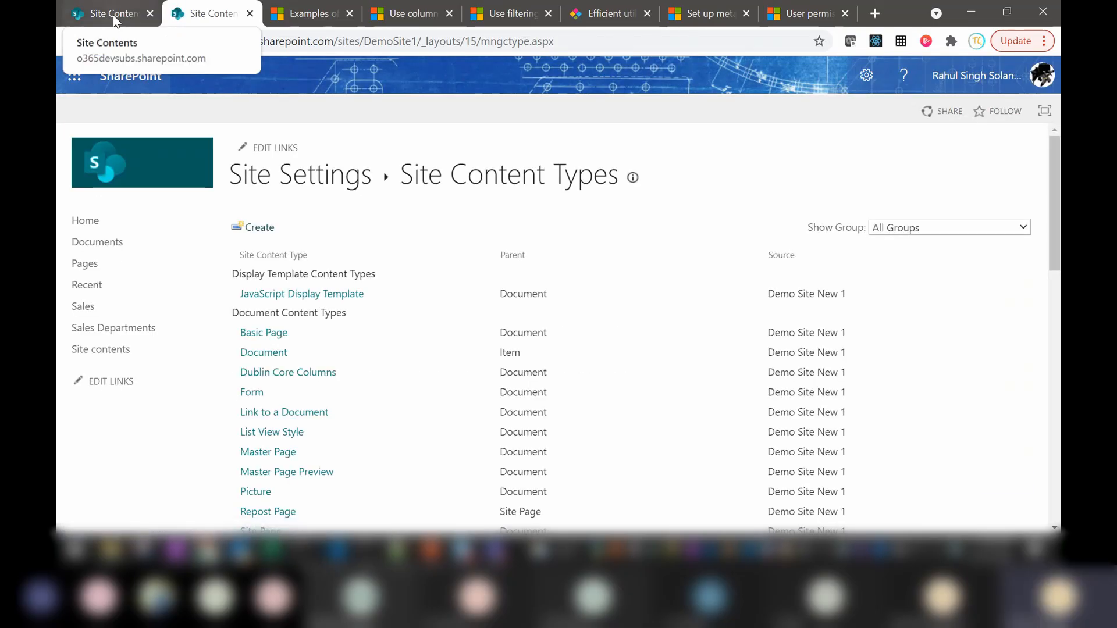
Open the Events list from the contents of Demo Site New 1.
left_click(113, 15)
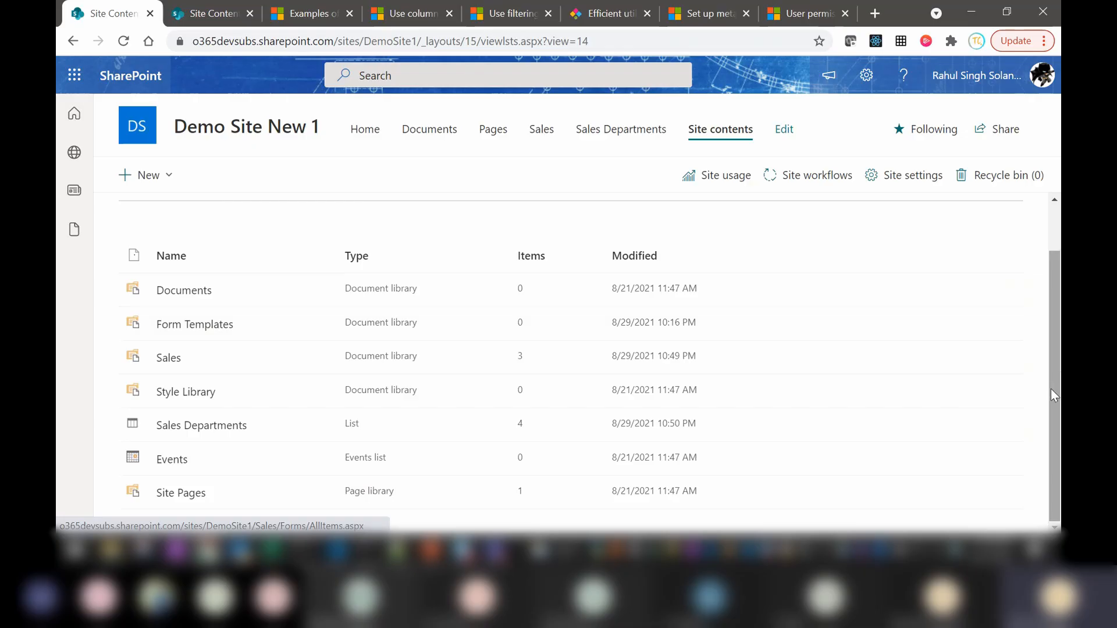
mouse_move(1054, 389)
left_mouse_down()
mouse_move(1059, 358)
mouse_move(1059, 403)
left_mouse_up()
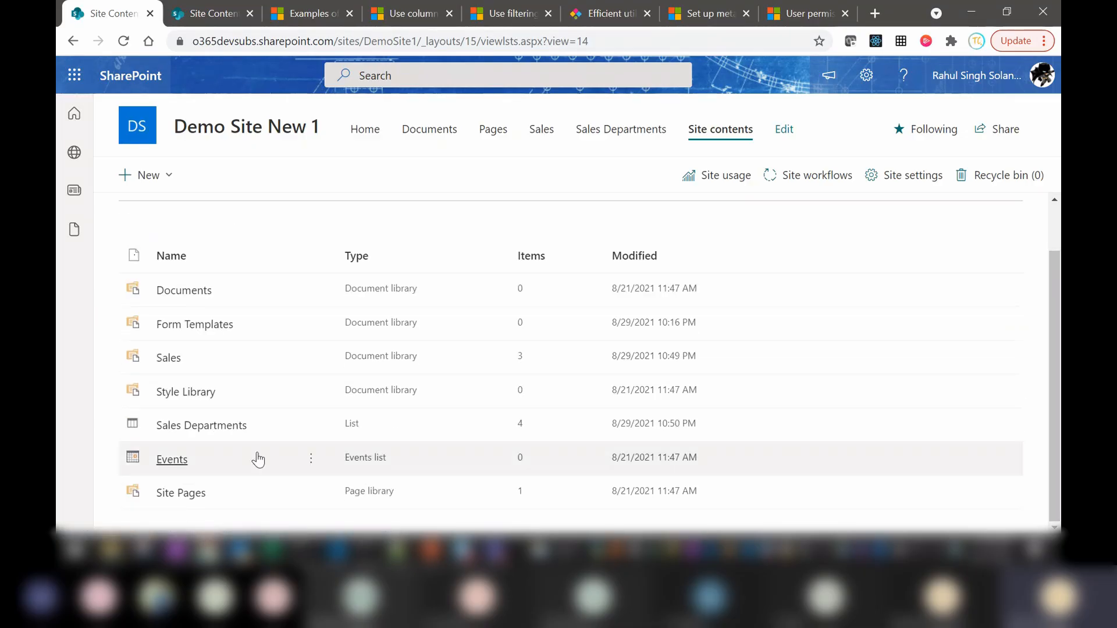
left_click(175, 461)
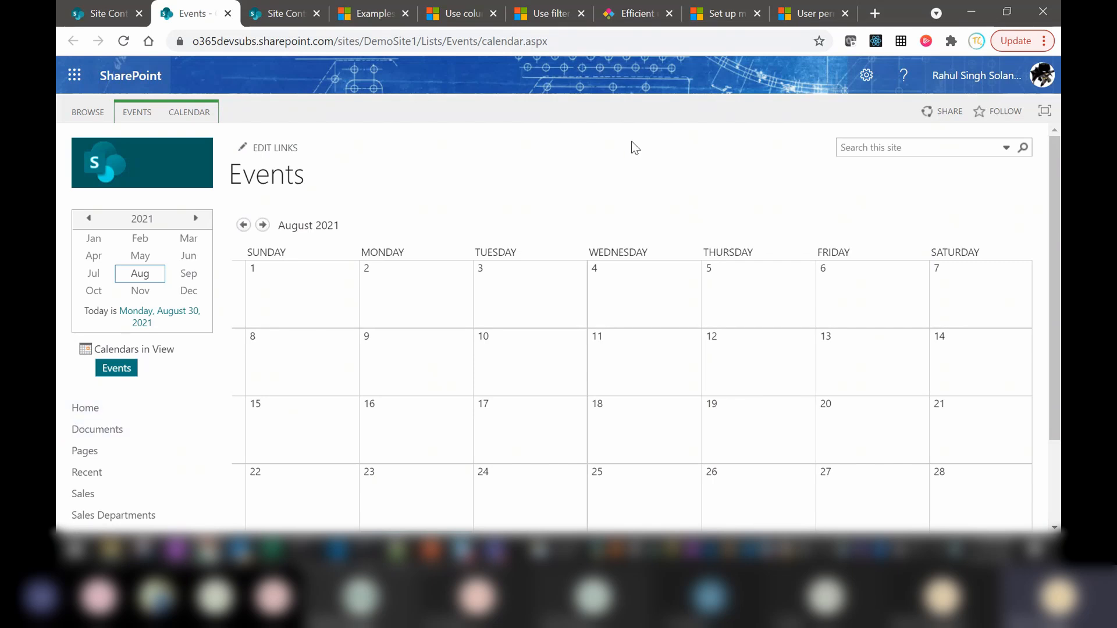
Open the list settings of the Events calendar.
left_click(187, 115)
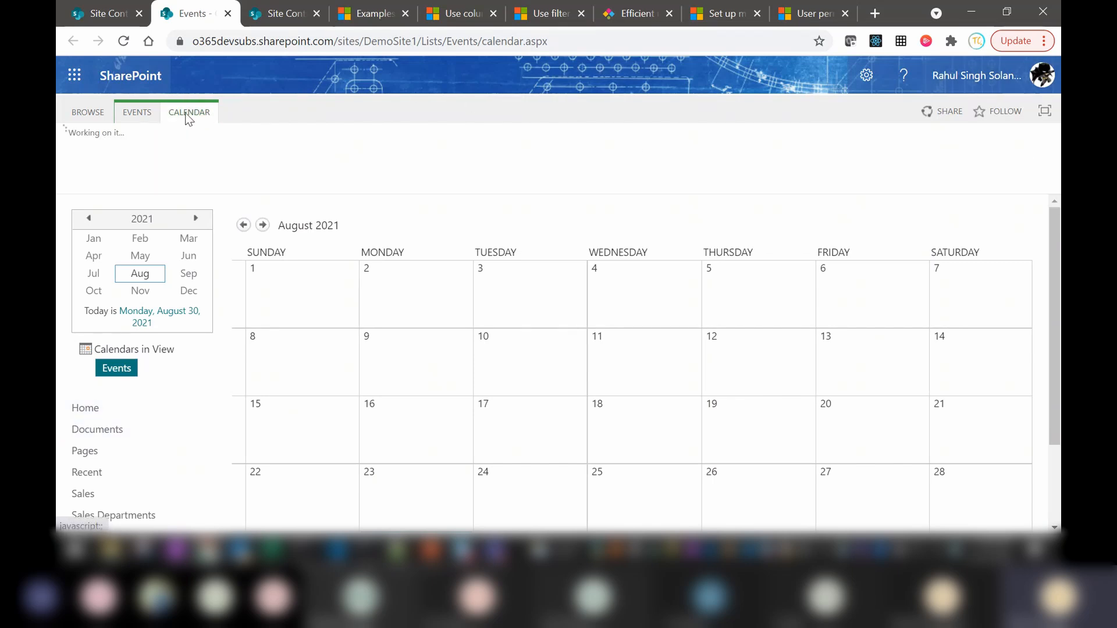
left_click(865, 77)
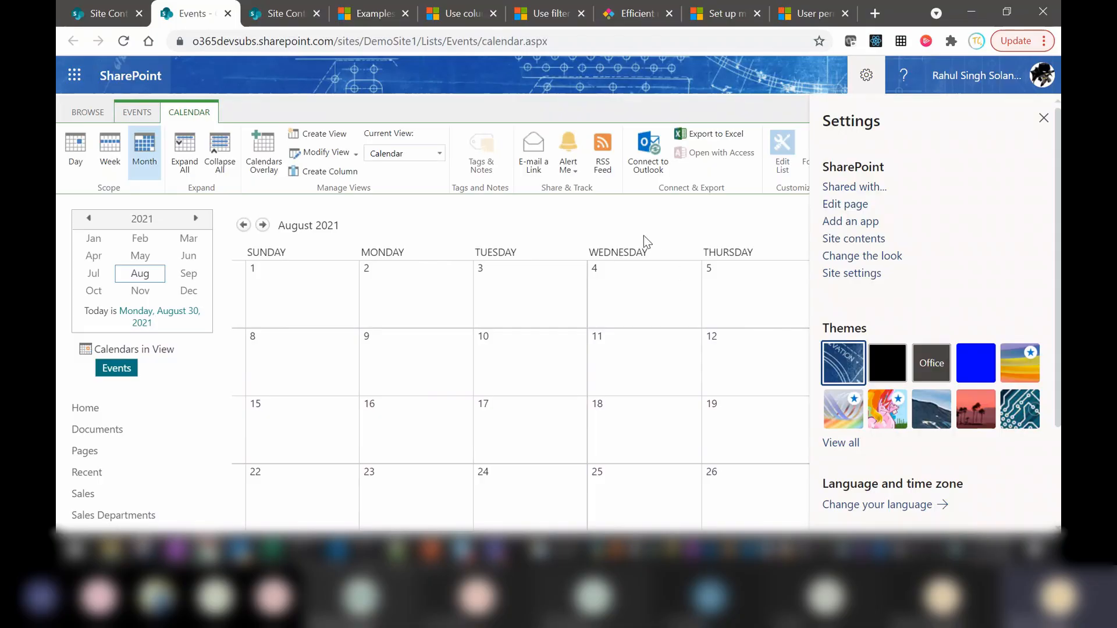
left_click(87, 112)
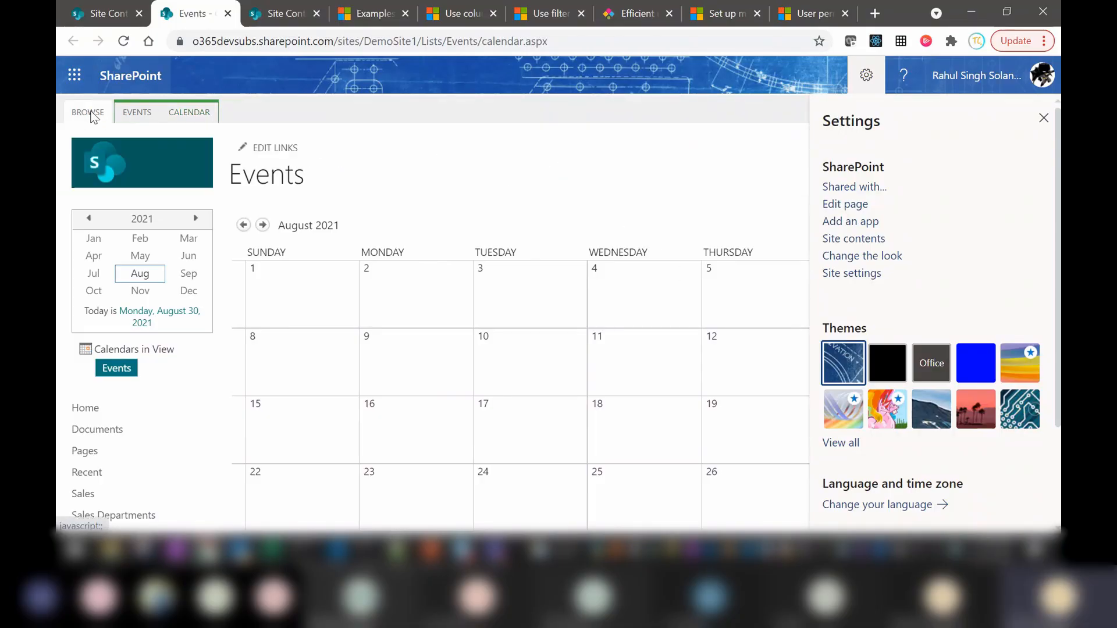
left_click(134, 115)
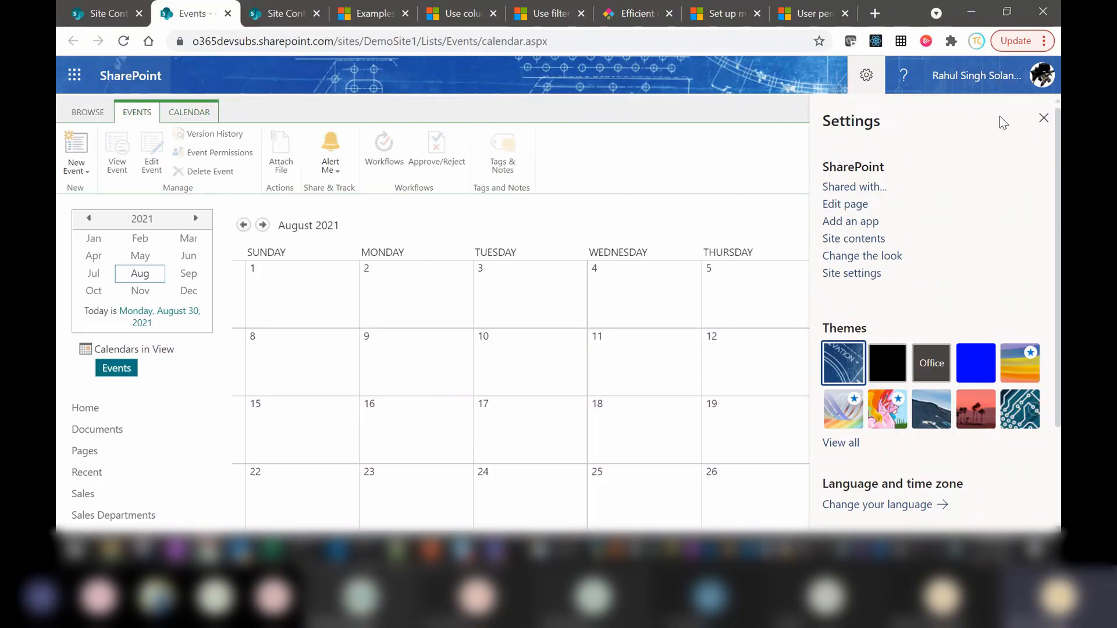
left_click(1044, 118)
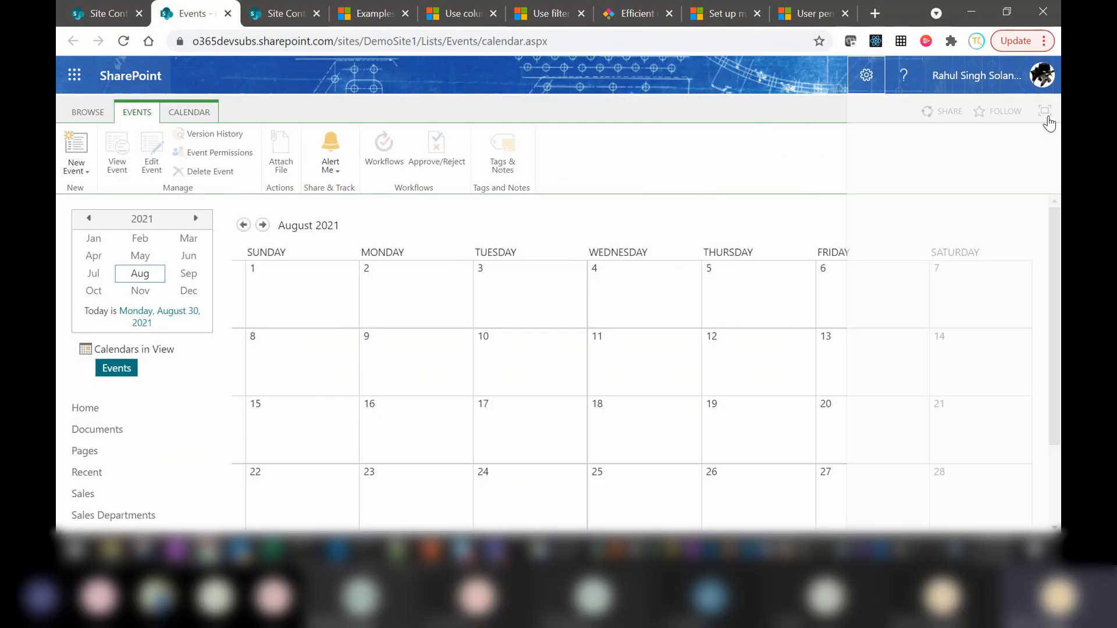
left_click(194, 115)
left_click(864, 168)
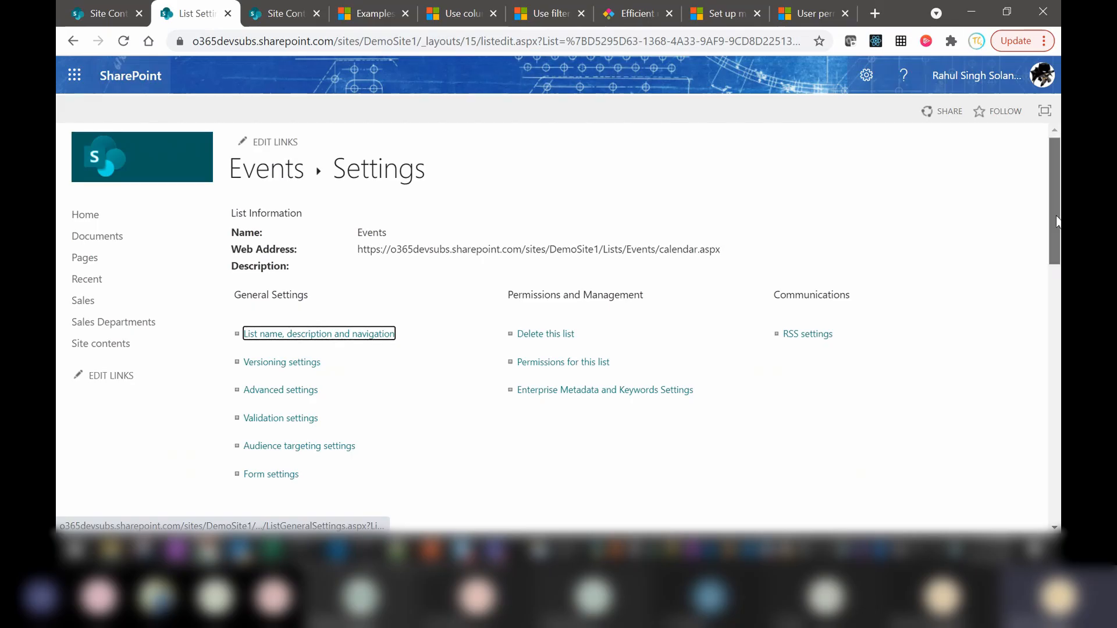
Examine the content types configured for the Events list, including the Event type.
left_click_drag(1058, 221, 1058, 311)
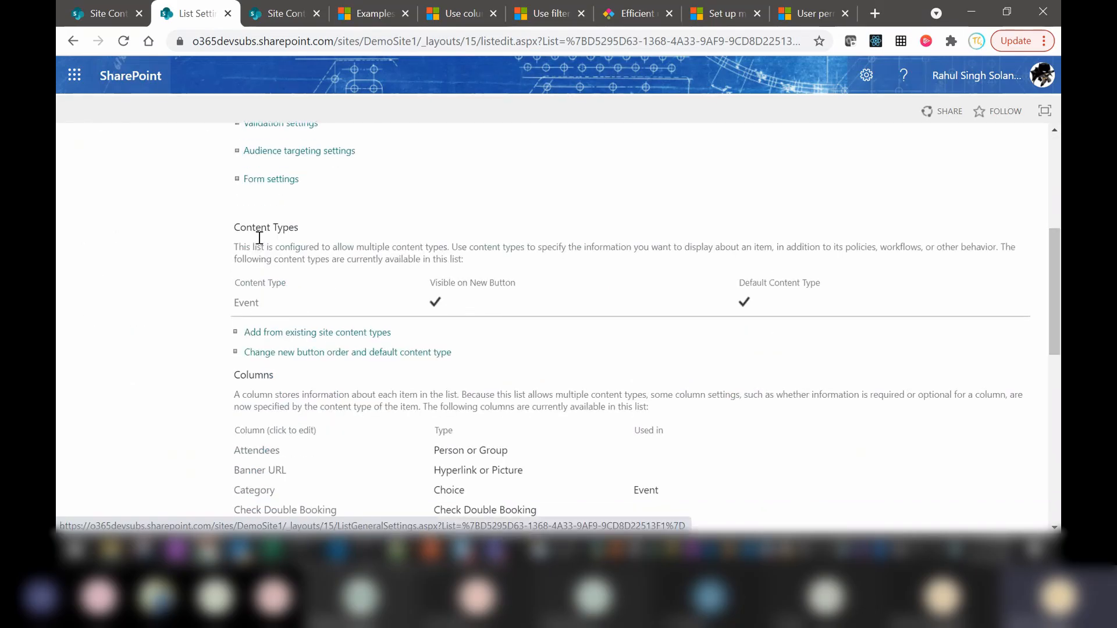
left_click_drag(232, 226, 508, 304)
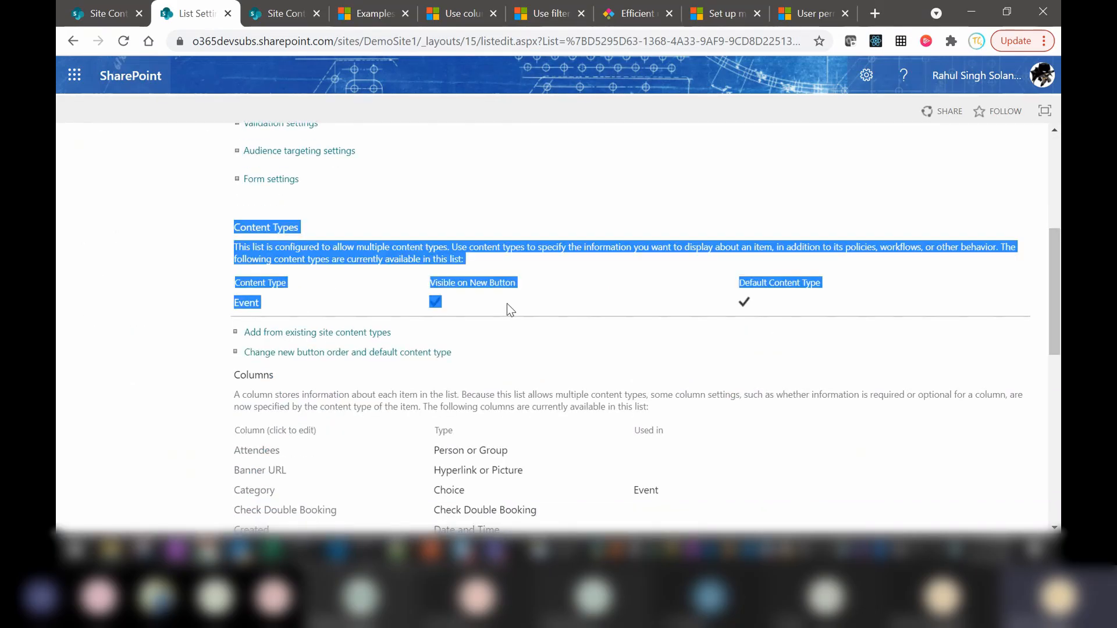
left_click(613, 292)
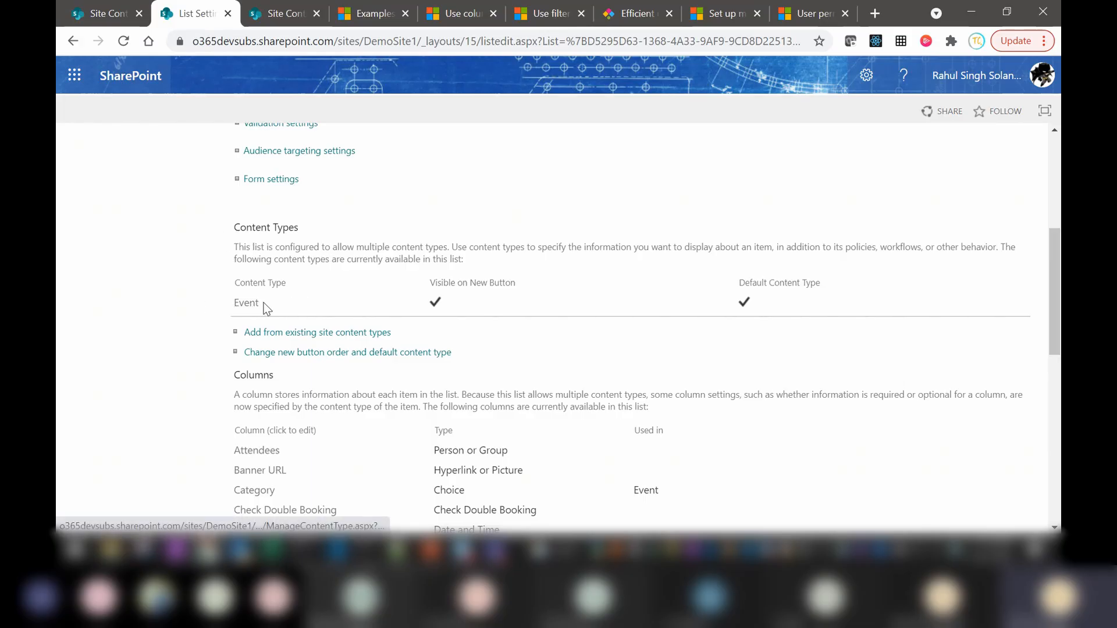
left_click_drag(260, 303, 241, 304)
left_click(582, 297)
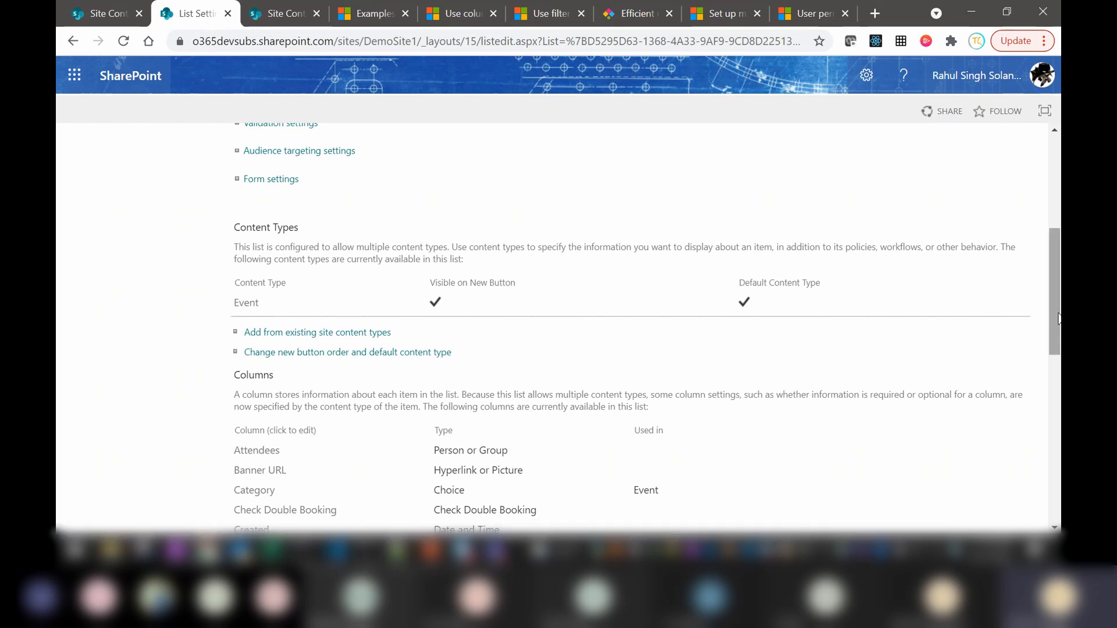
Examine which content type each Events list column is used in, along with the list's column options and views.
scroll(512, 279, "down", 2)
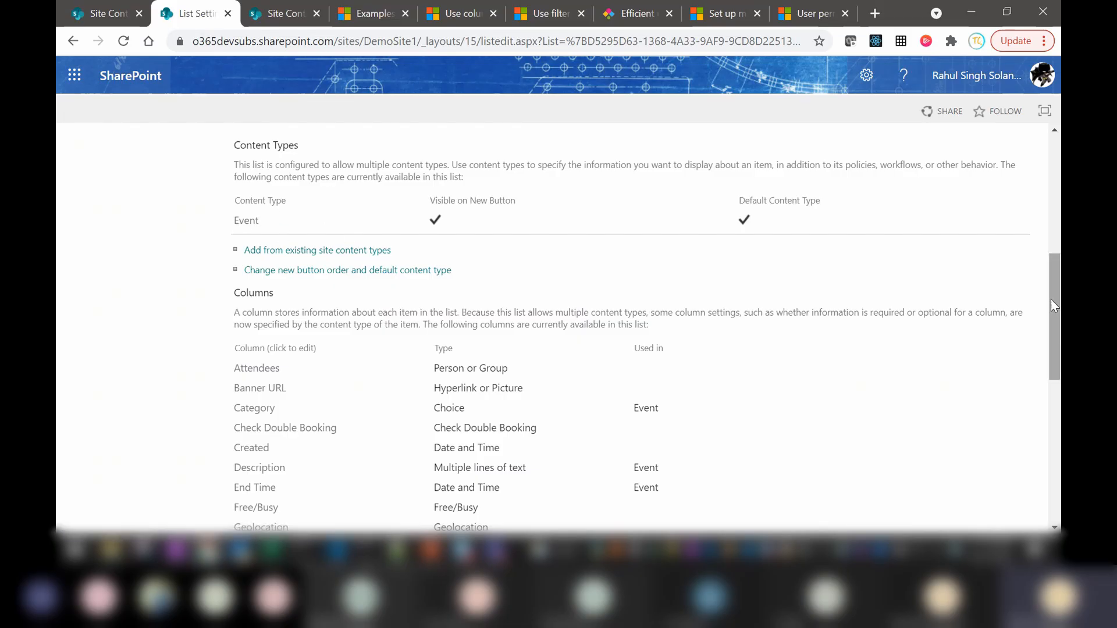
left_click_drag(1051, 299, 1059, 356)
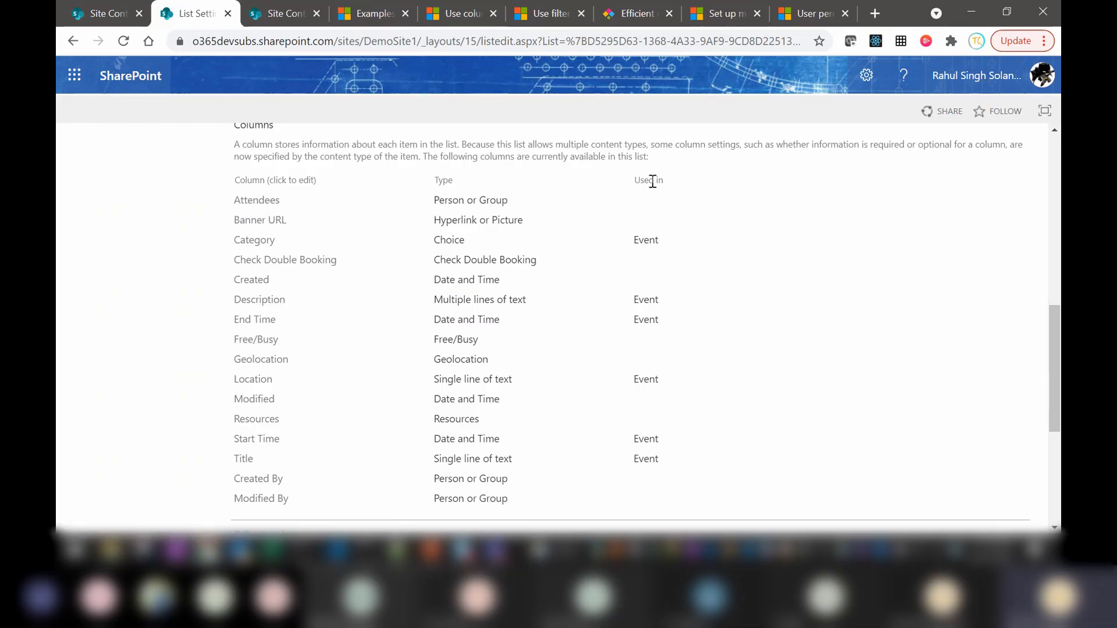
left_click_drag(634, 179, 664, 179)
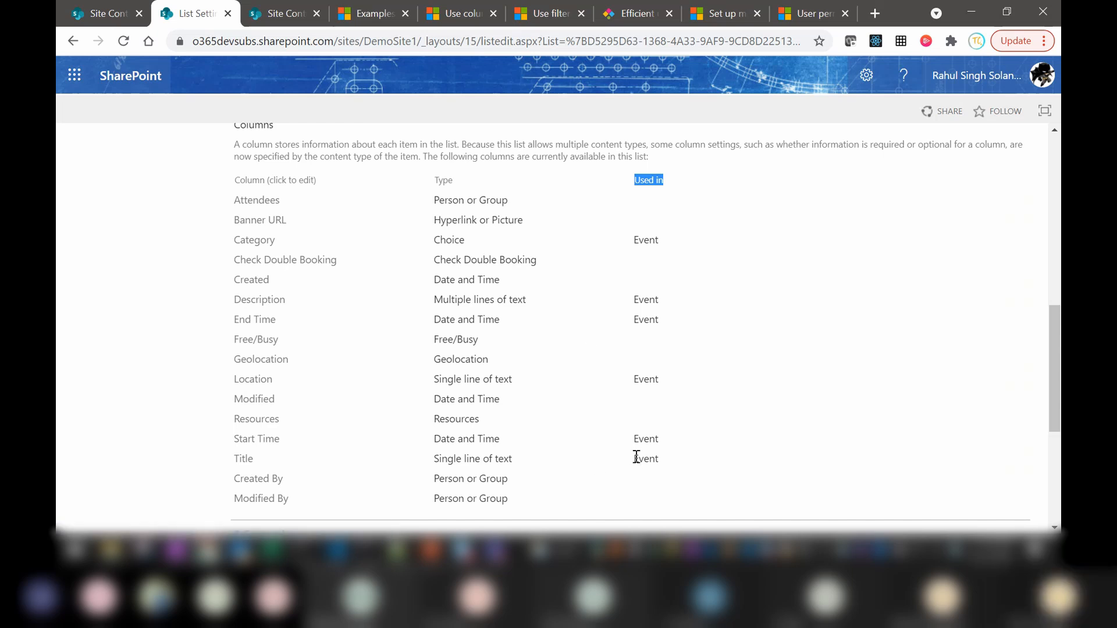
left_click(589, 337)
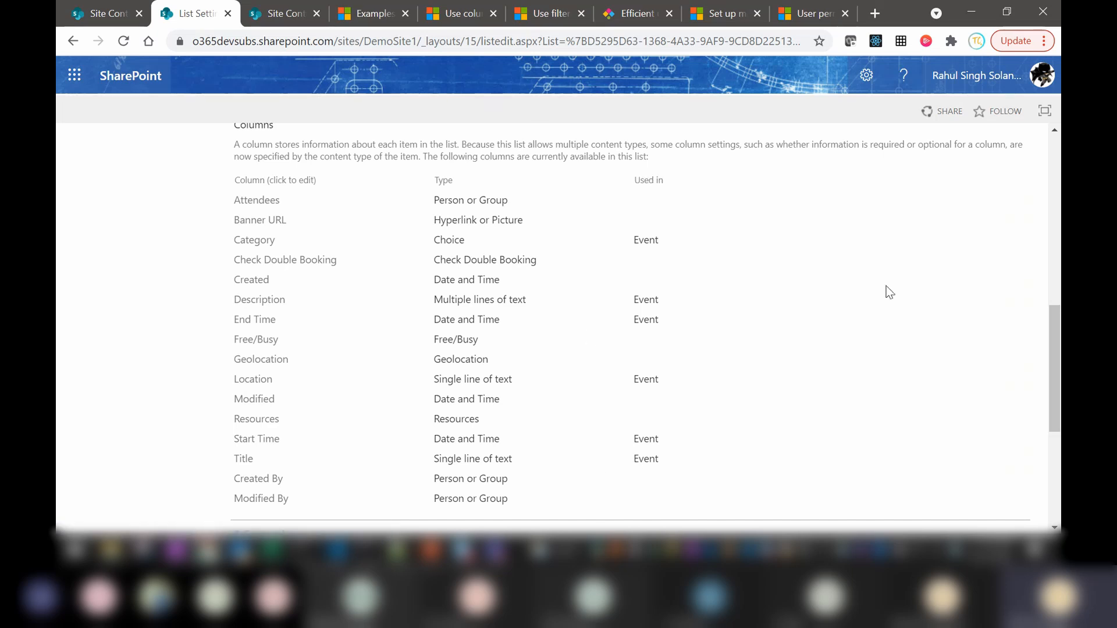
scroll(887, 291, "down", 5)
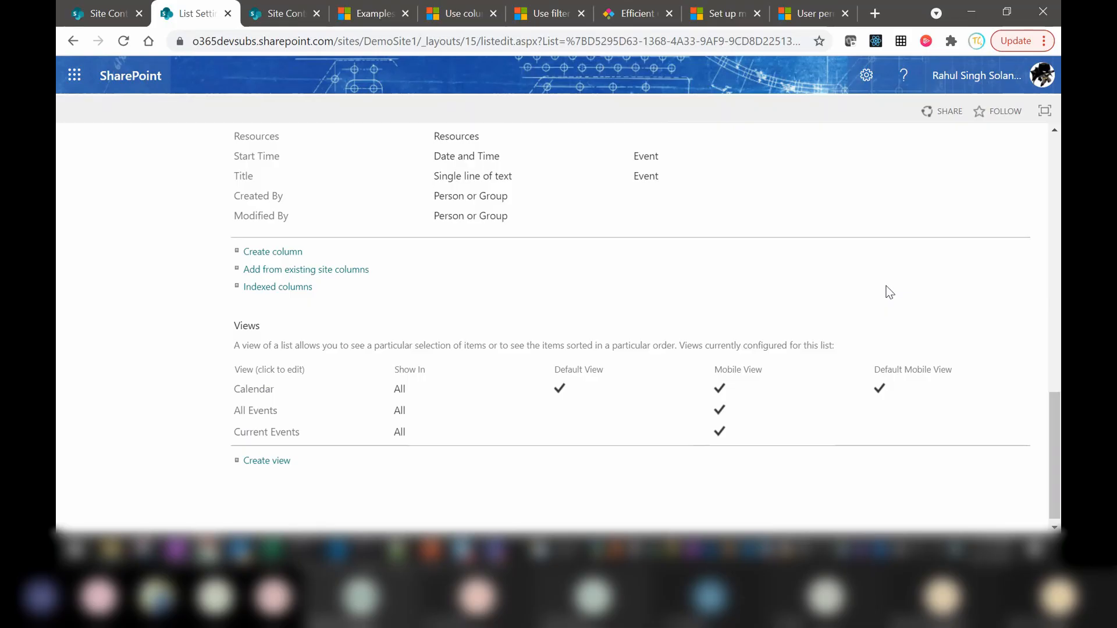
scroll(886, 285, "up", 10)
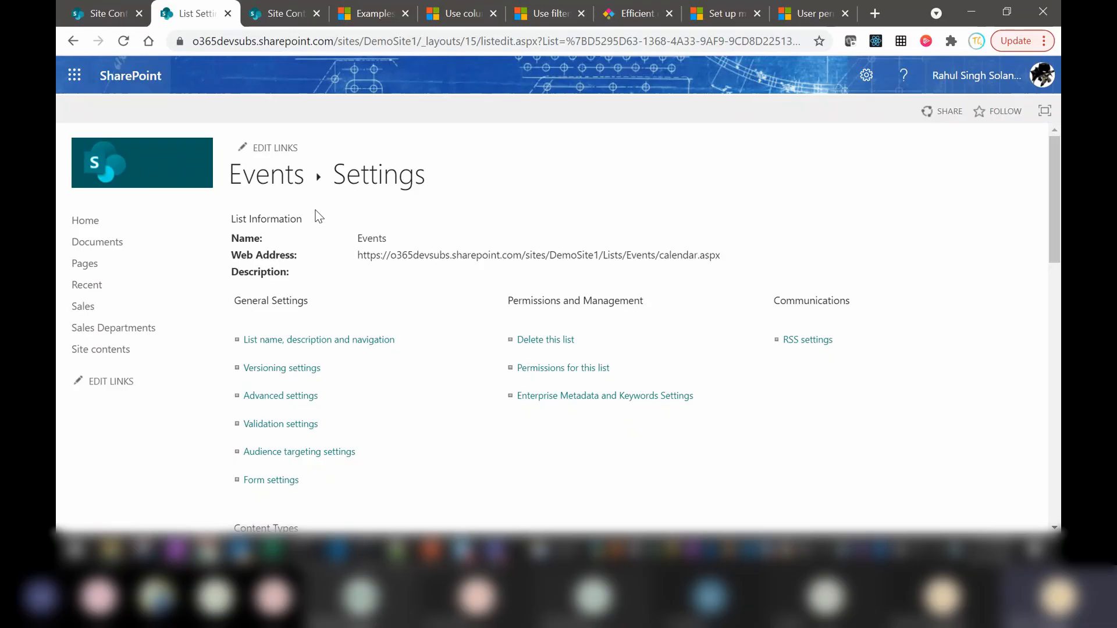
left_click(106, 18)
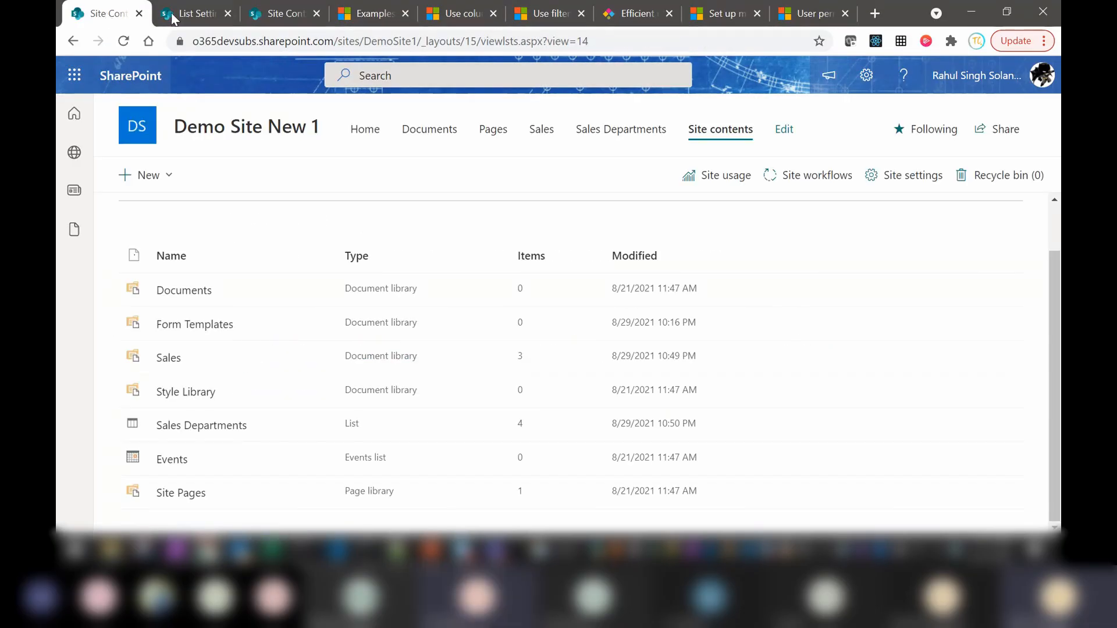
left_click(191, 15)
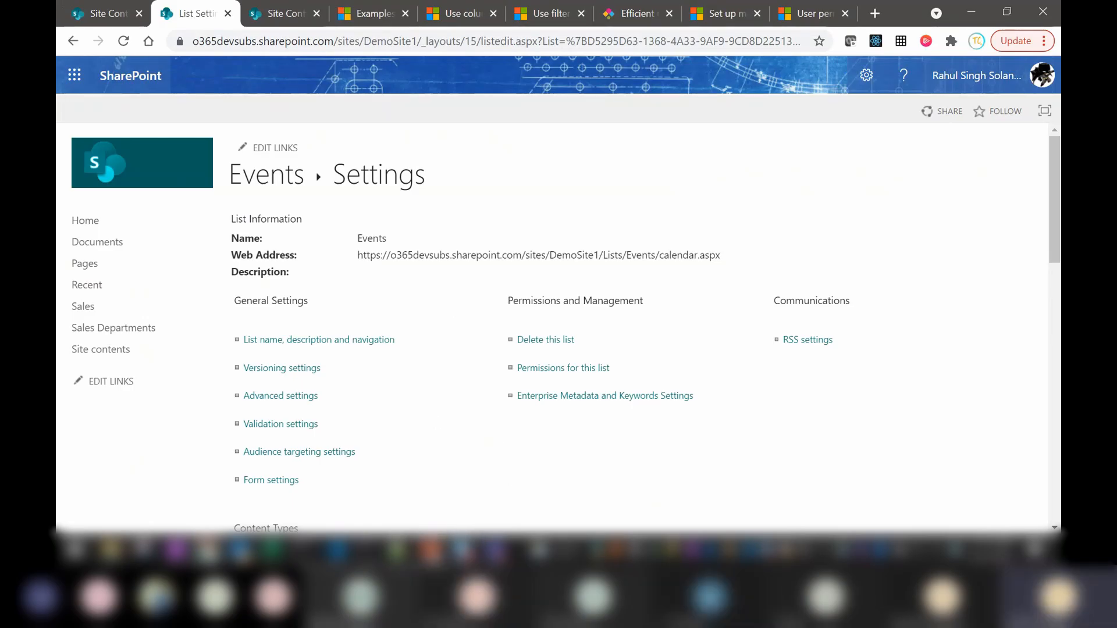
Switch to the SharePoint Training presentation in PowerPoint and show slide 13 on content types.
left_click(432, 550)
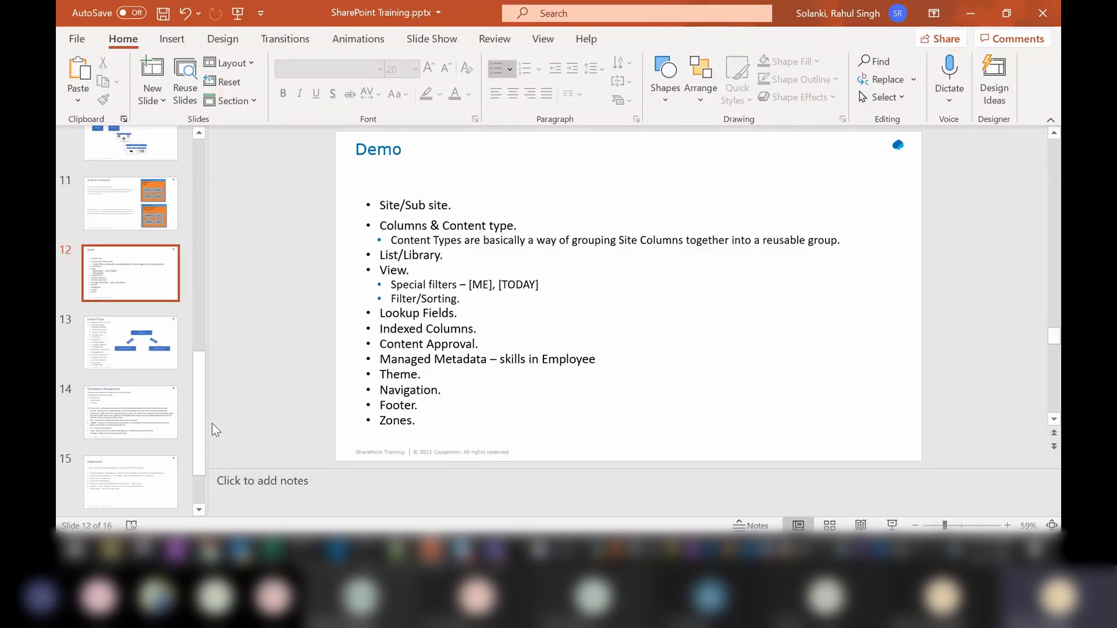
left_click_drag(199, 424, 204, 466)
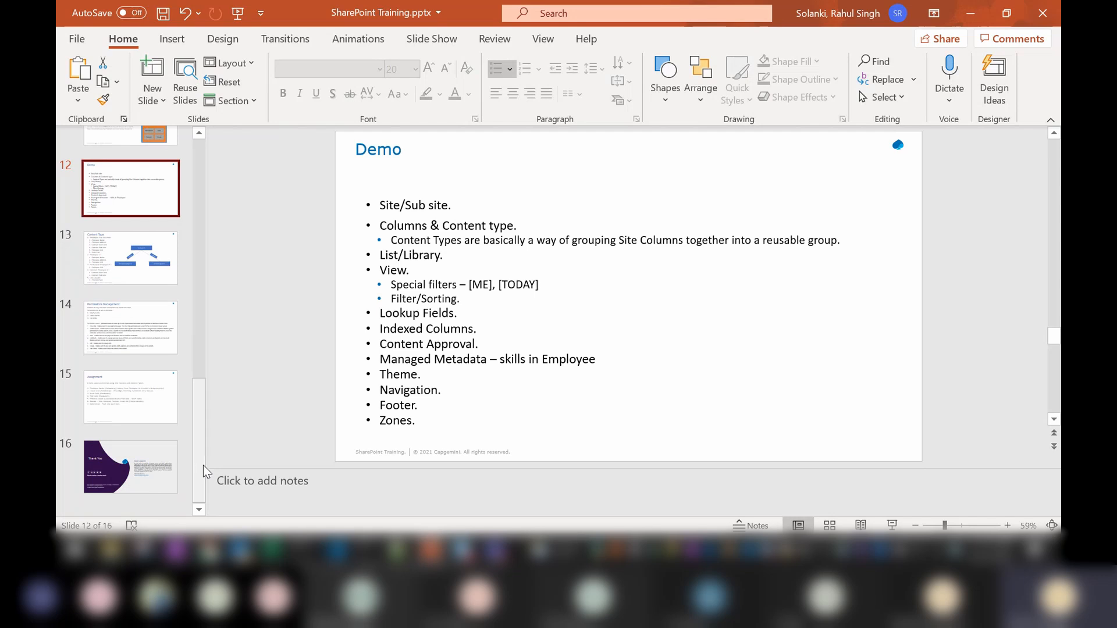
left_click(147, 277)
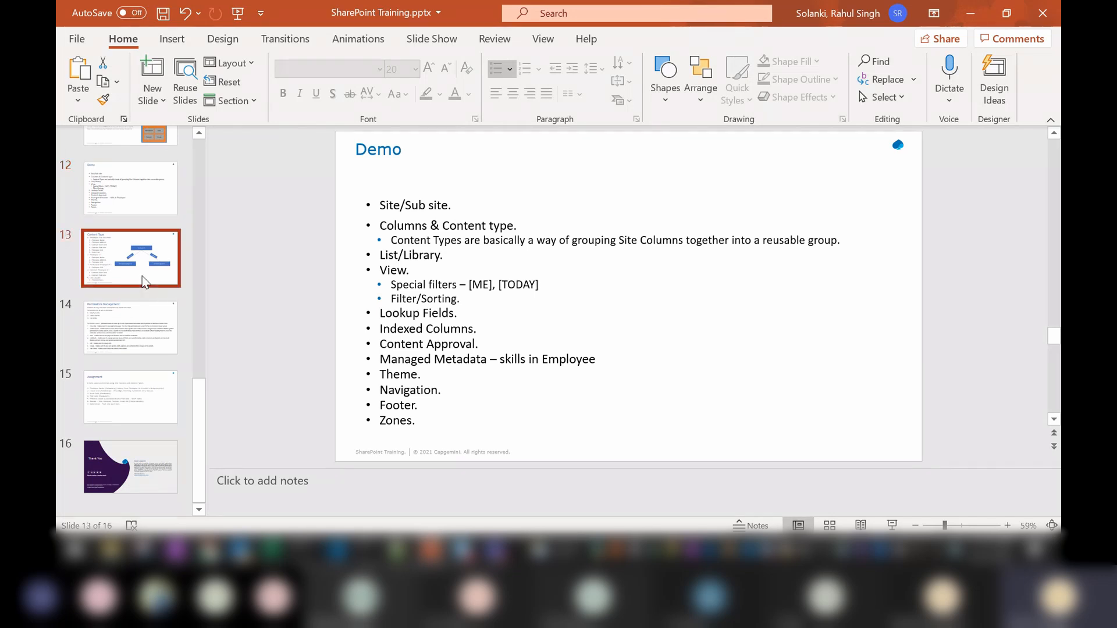
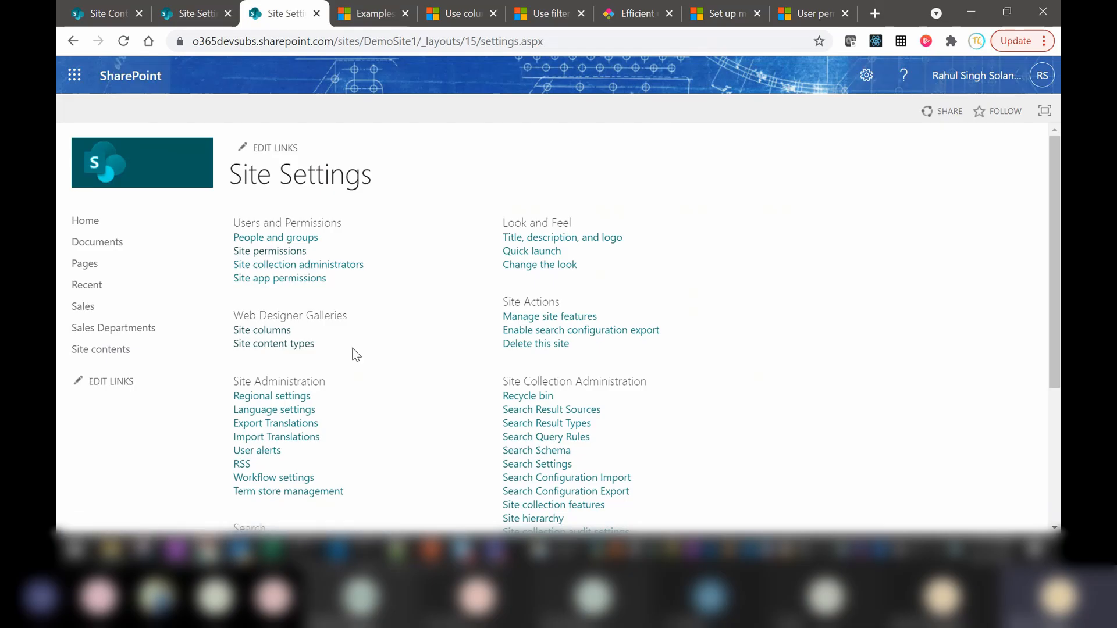
Start a new site column from the site columns gallery and name it Employee Name, copied from the Content Type slide in PowerPoint.
left_click(278, 336)
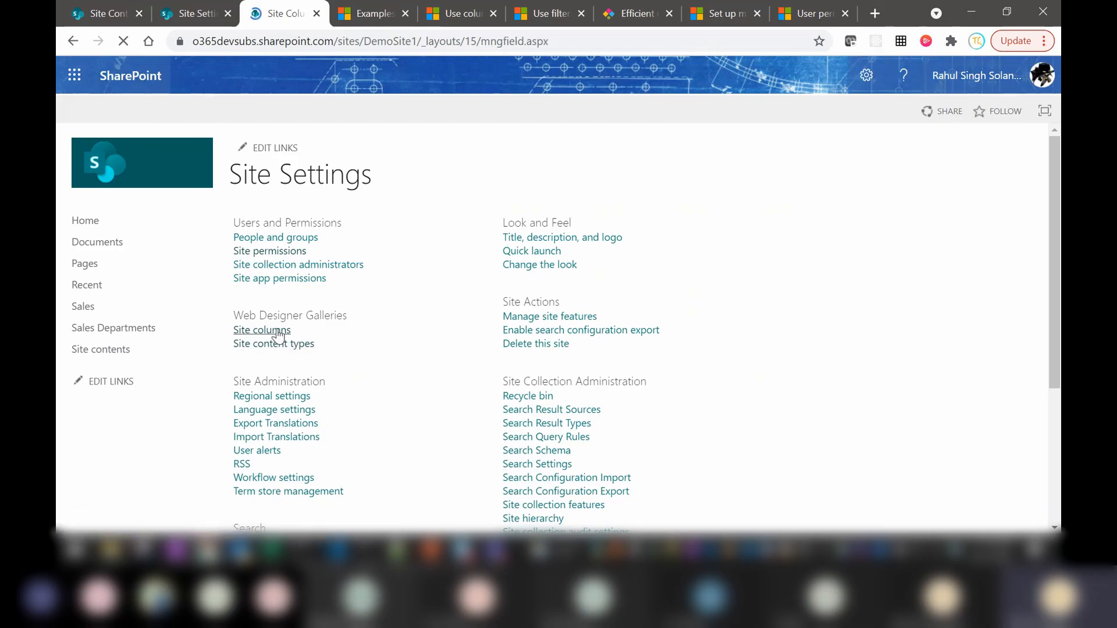
left_click(259, 231)
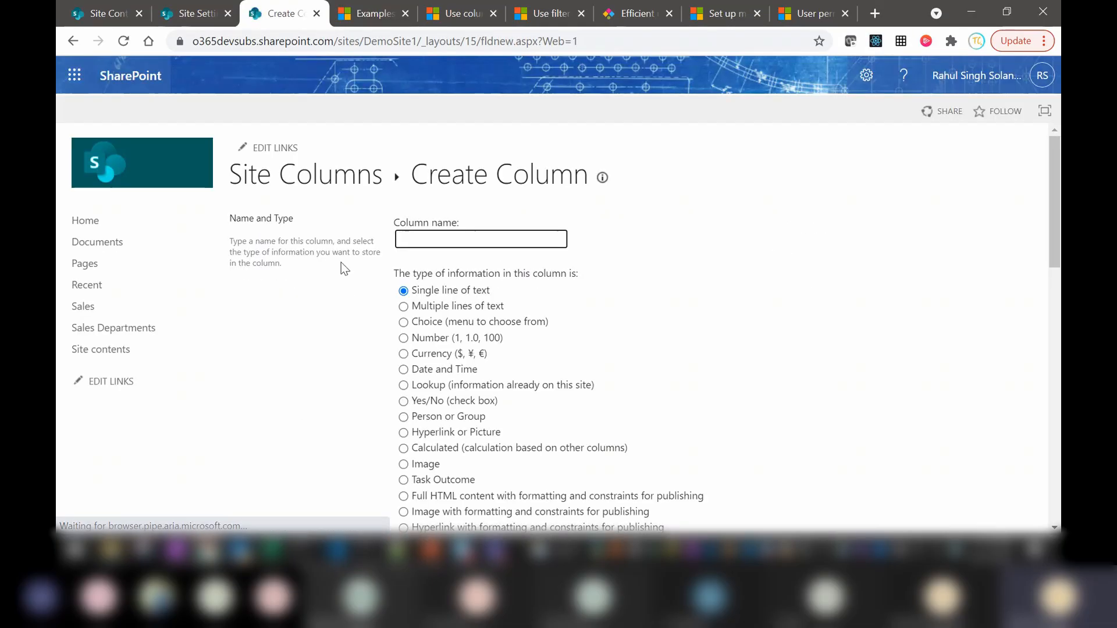
key("alt+Tab")
left_click(484, 195)
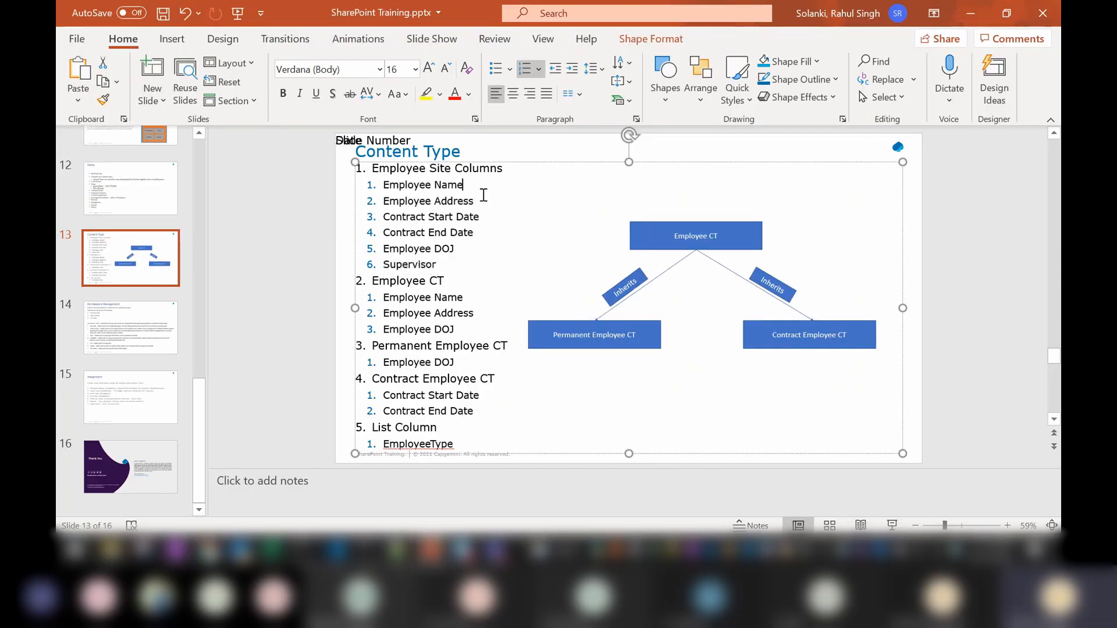
left_click_drag(483, 195, 448, 191)
key("shift+Left")
key("shift+Left")
key("shift+Left")
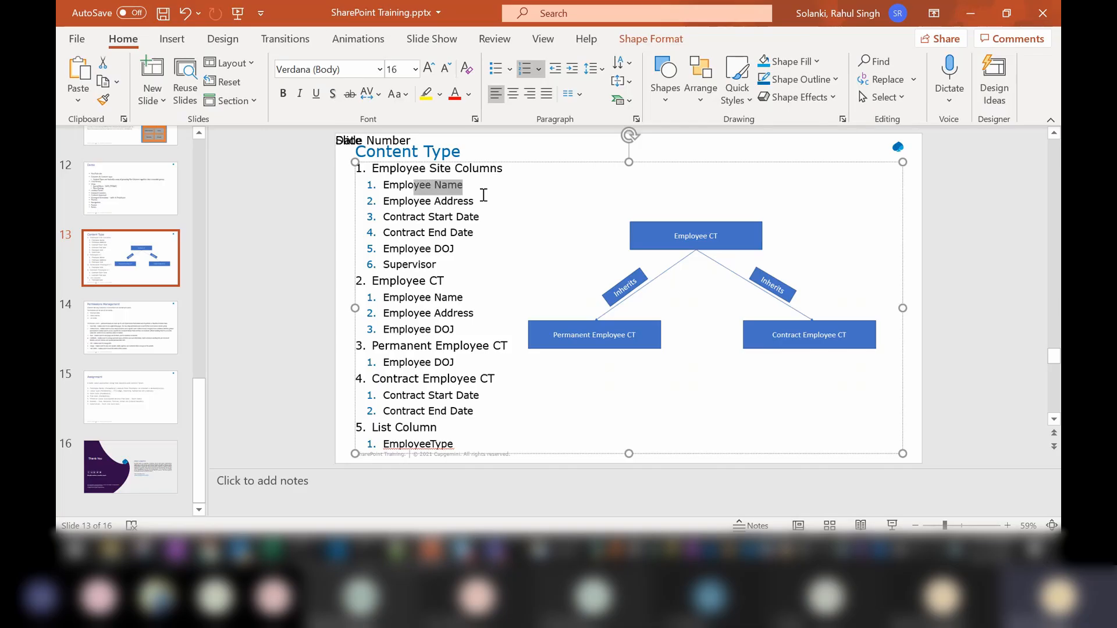
key("shift+Left")
key("shift+Left")
key("shift+Left")
key("shift+Left")
key("shift+Left")
key("ctrl+c")
key("alt+Tab")
key("ctrl+v")
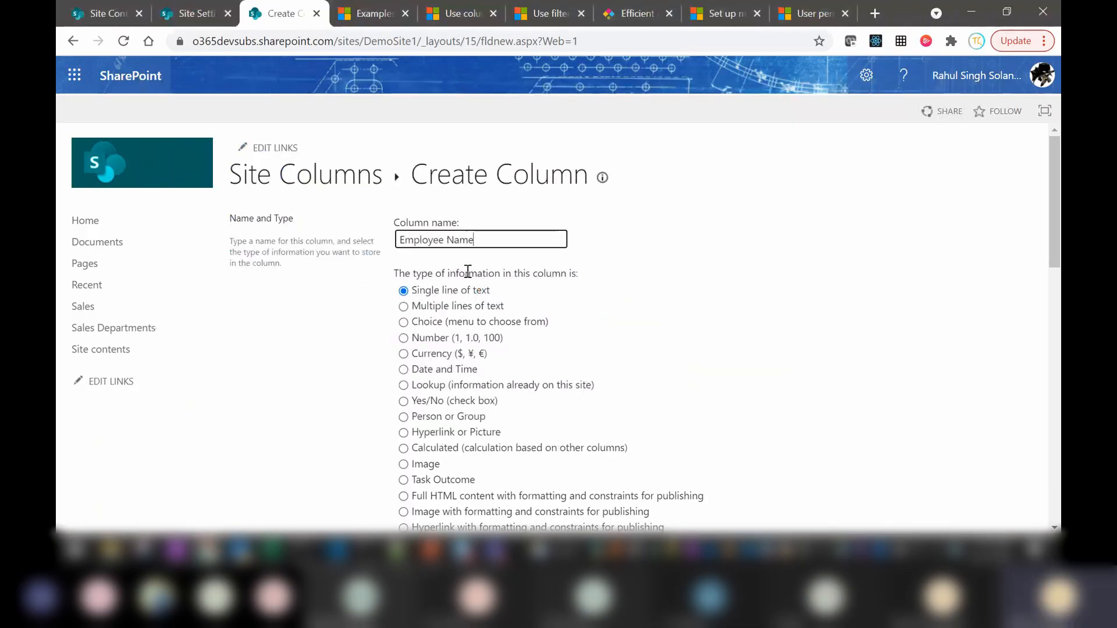
Put the Employee Name site column into a new group named EmployeeOnboarding.
left_click_drag(1053, 244, 1059, 343)
scroll(309, 178, "down", 2)
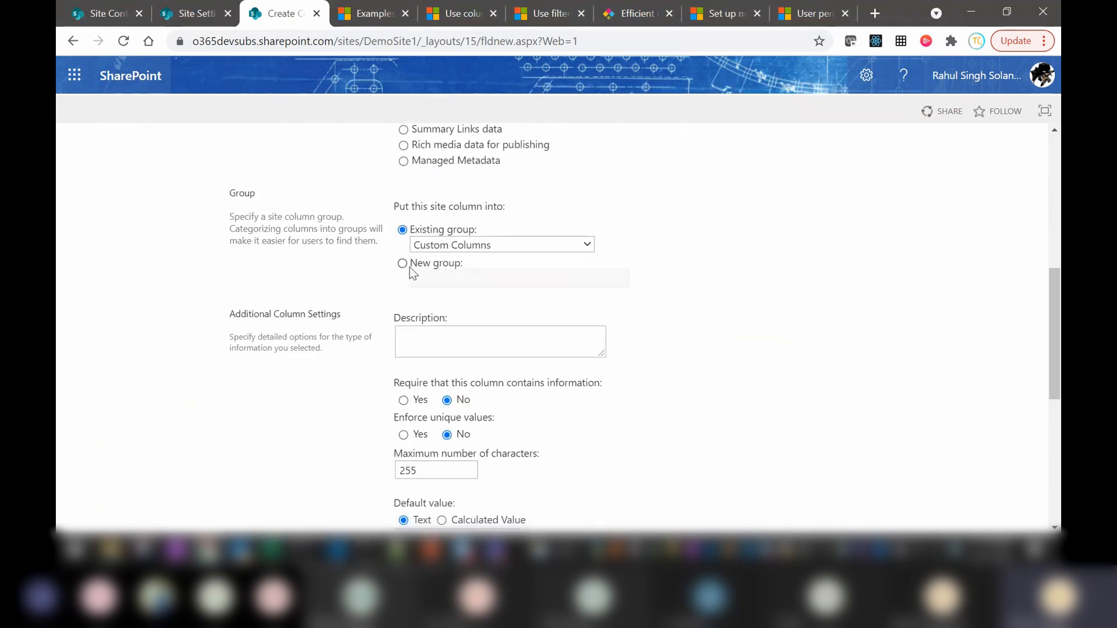
left_click(403, 266)
left_click(510, 280)
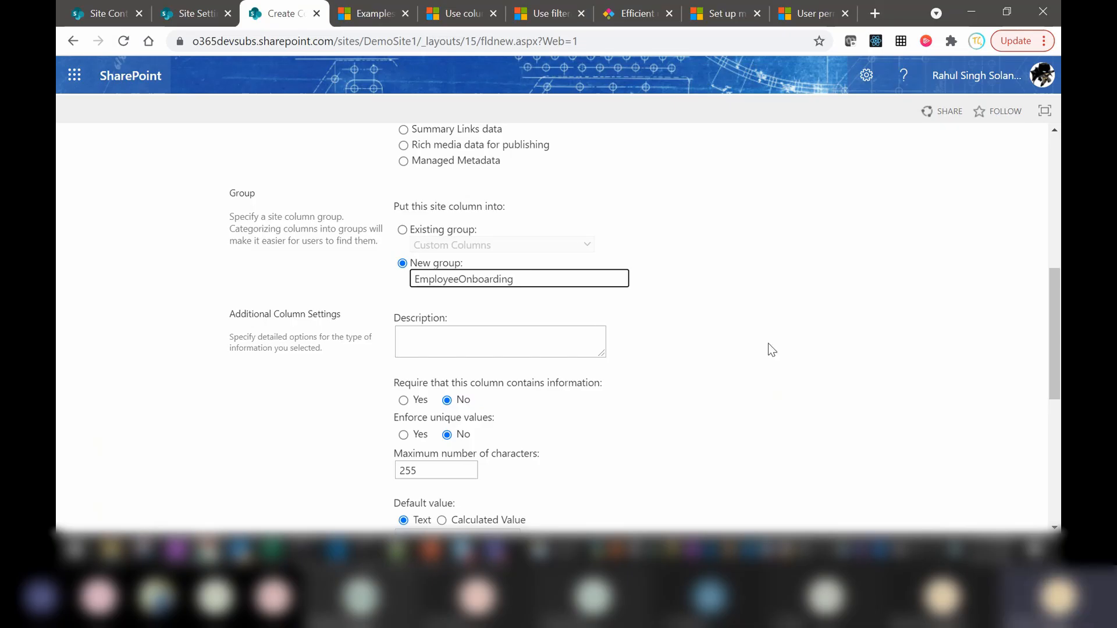
left_click(756, 334)
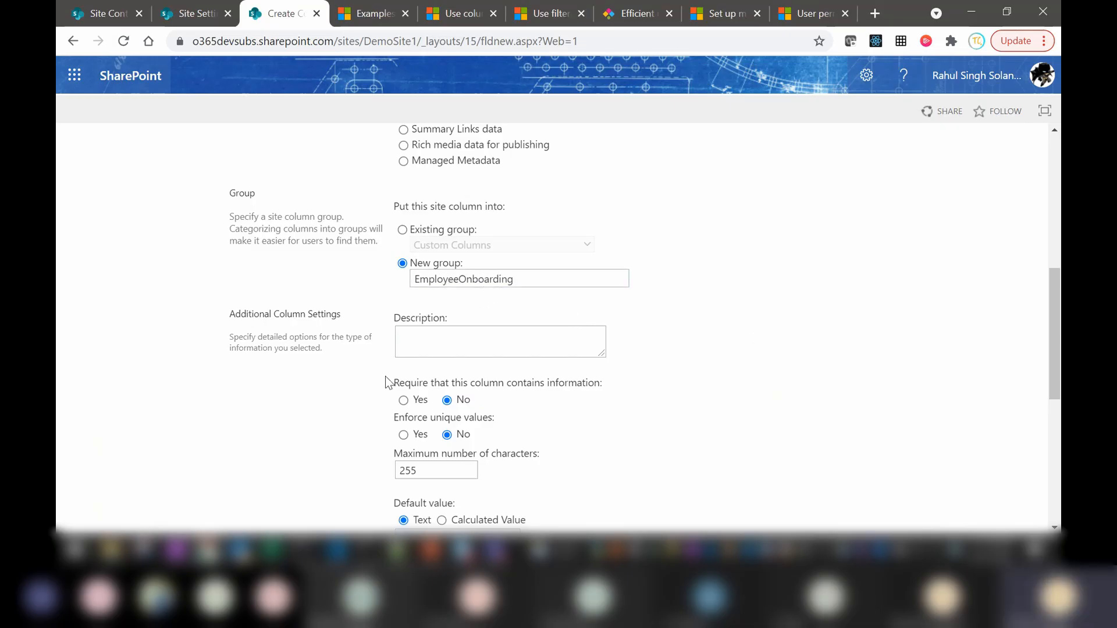
Save the Employee Name column and filter the site columns gallery to the EmployeeOnboarding group.
left_click_drag(1058, 334, 1060, 394)
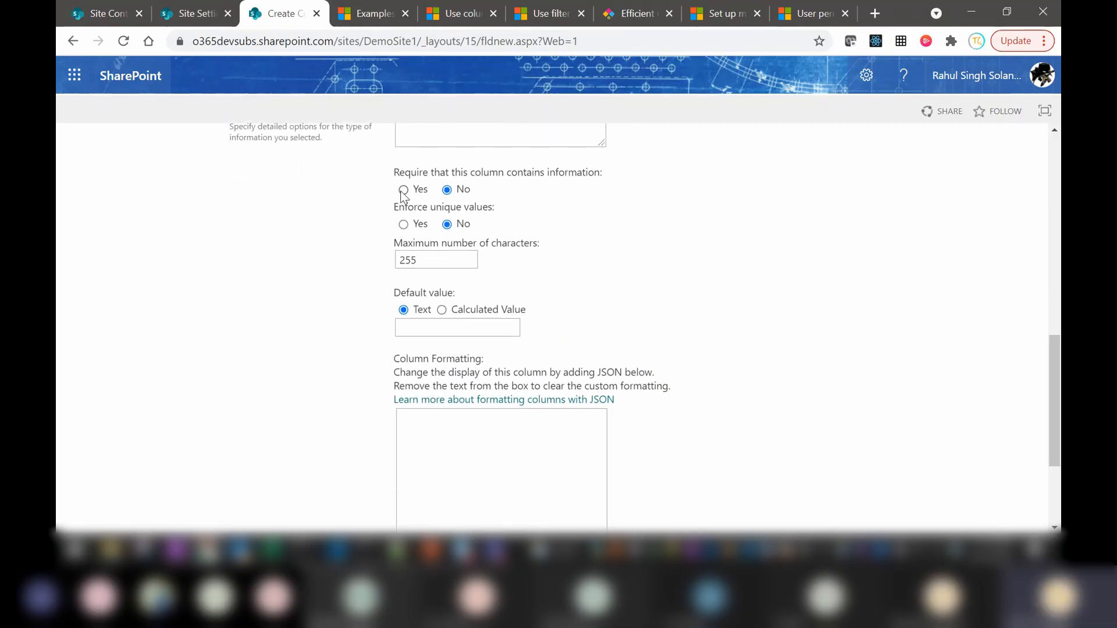
left_click_drag(1058, 402, 1058, 456)
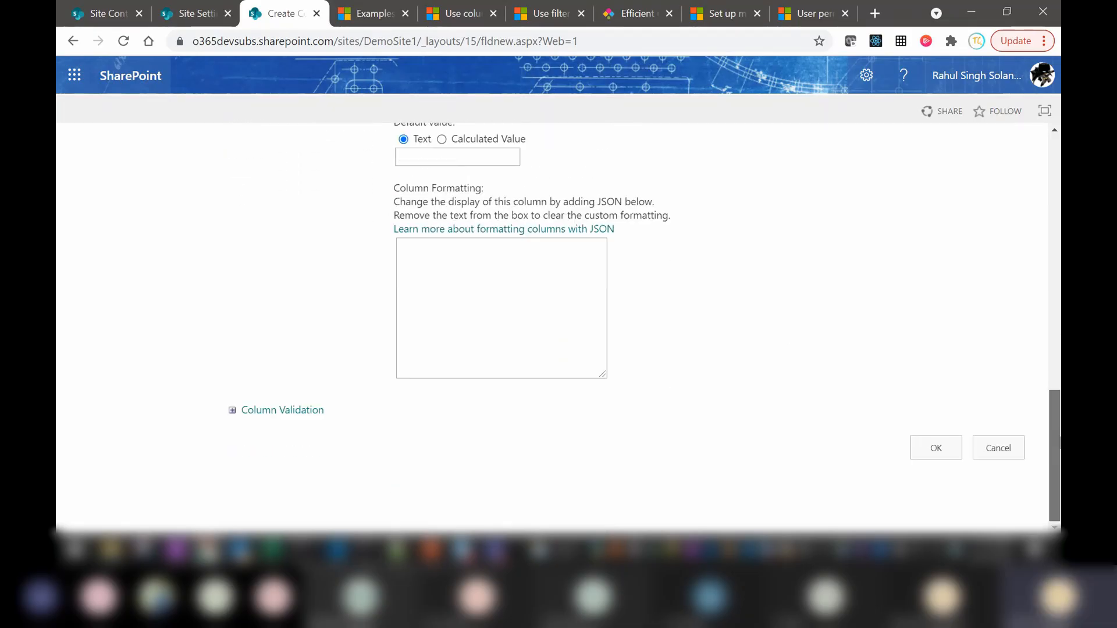
left_click(937, 449)
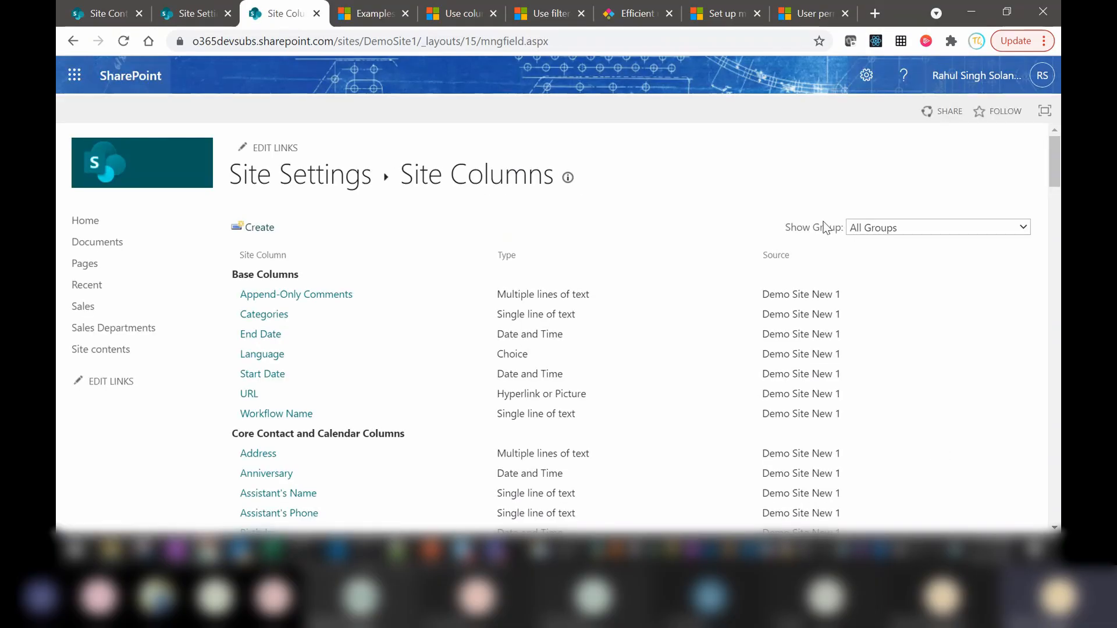
left_click(916, 228)
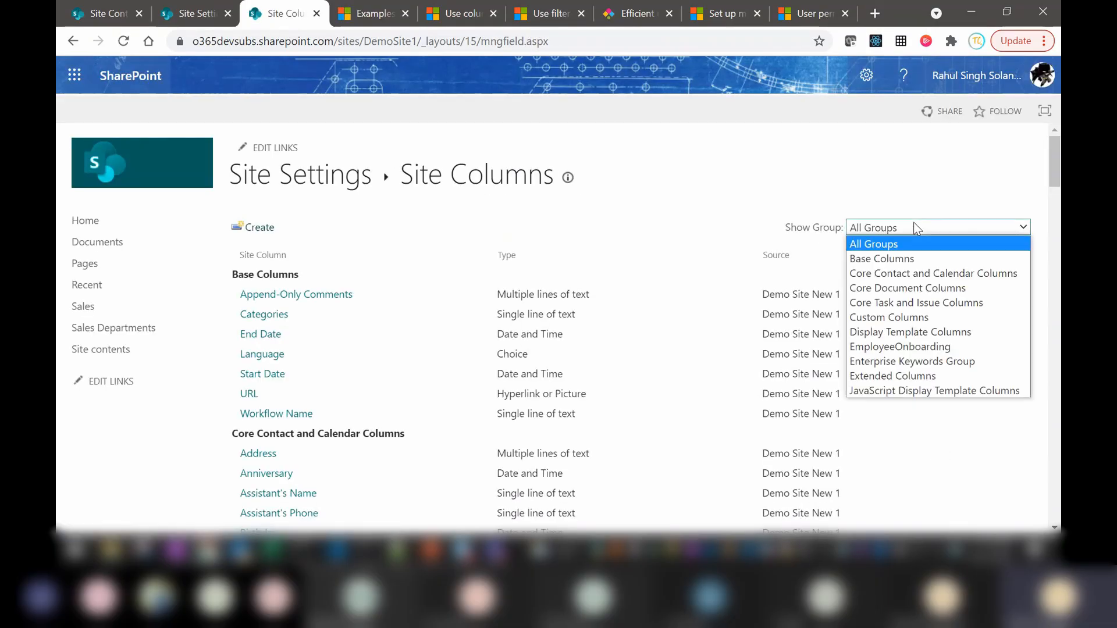
left_click(888, 351)
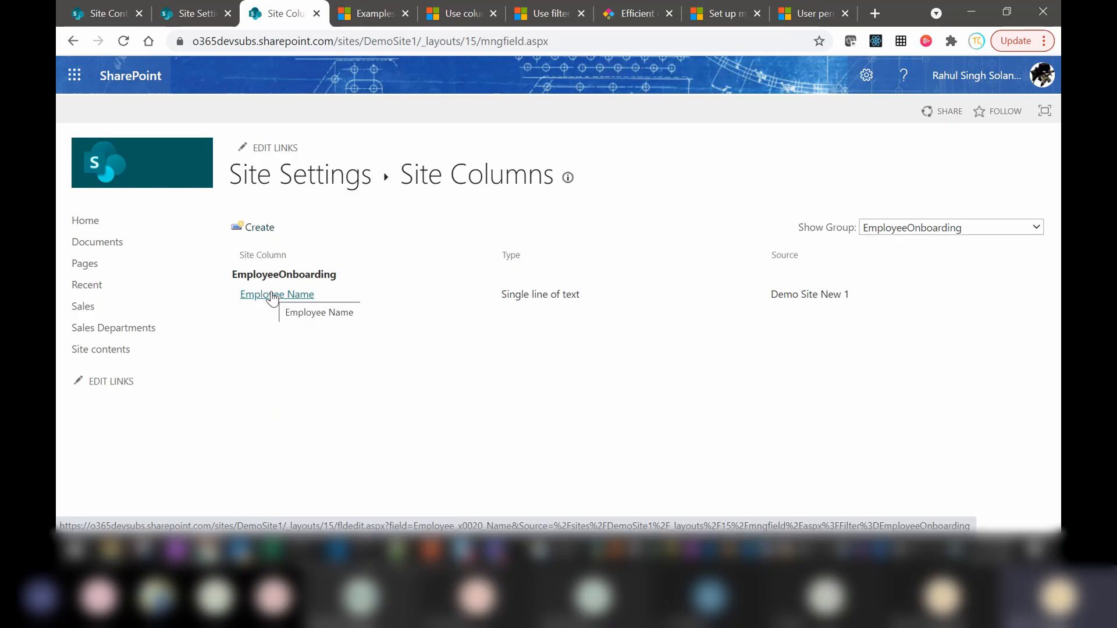
Start a new site column and name it Employee Address, copied from the Content Type slide in PowerPoint.
left_click(267, 230)
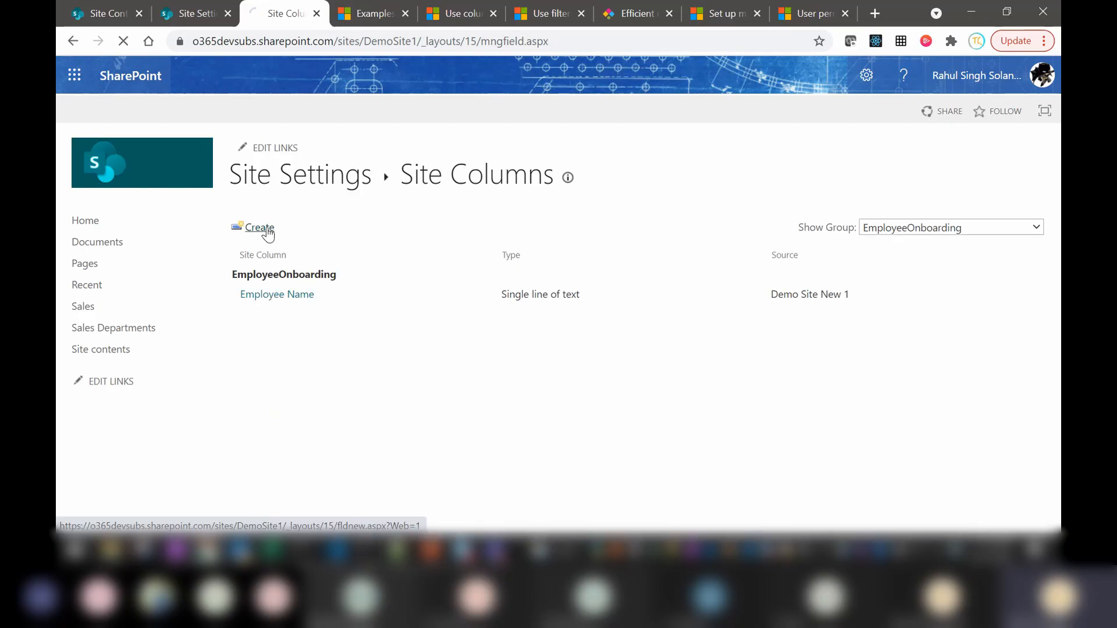
key("alt+Tab")
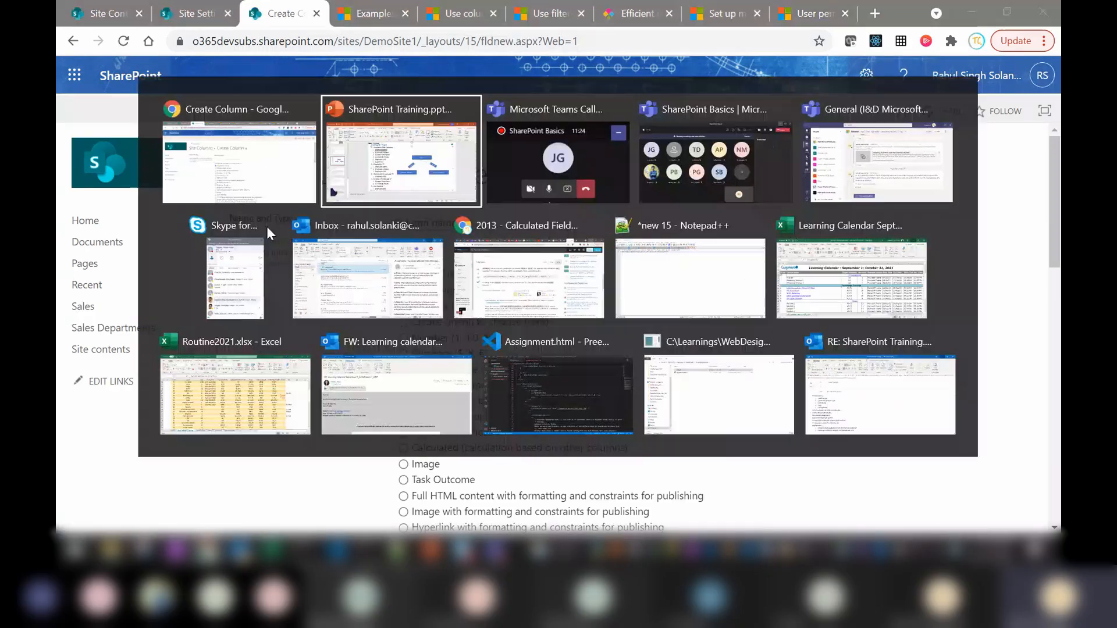
left_click(488, 204)
key("ctrl+shift+Left")
key("ctrl+shift+Left")
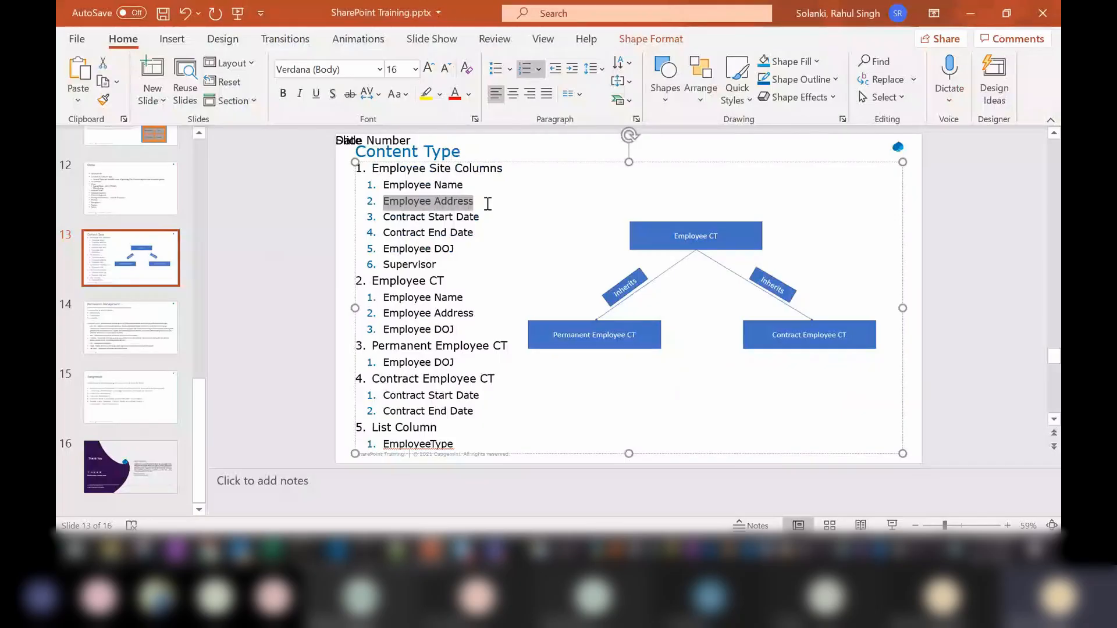
key("ctrl+c")
key("alt+Tab")
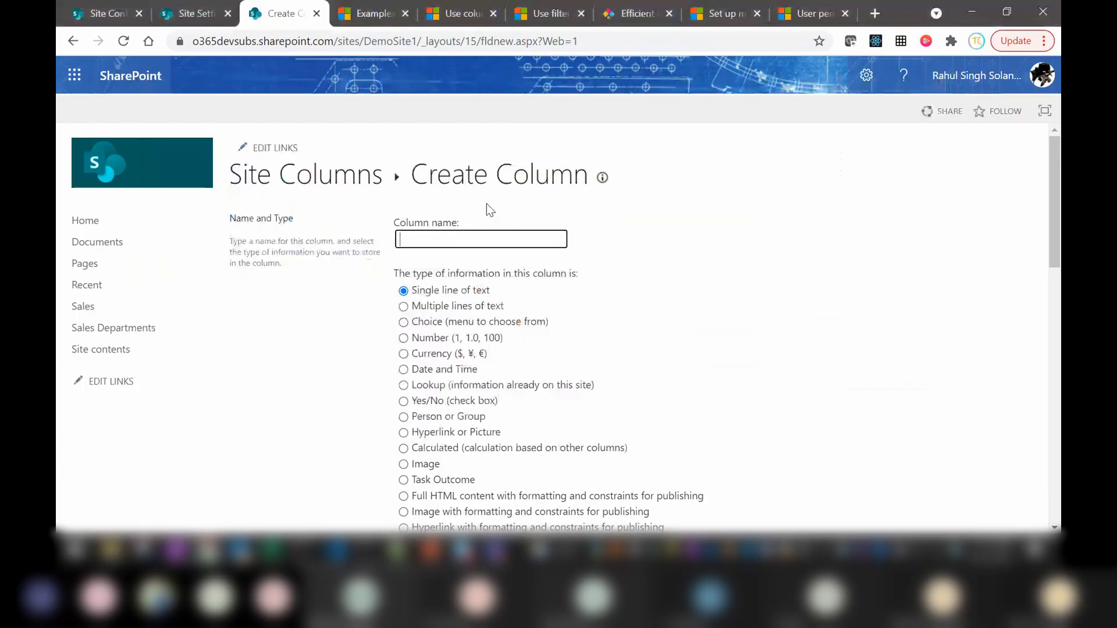
key("ctrl+v")
Set the Employee Address column's type to Multiple lines of text and assign it to the existing EmployeeOnboarding group.
scroll(523, 239, "down", 1)
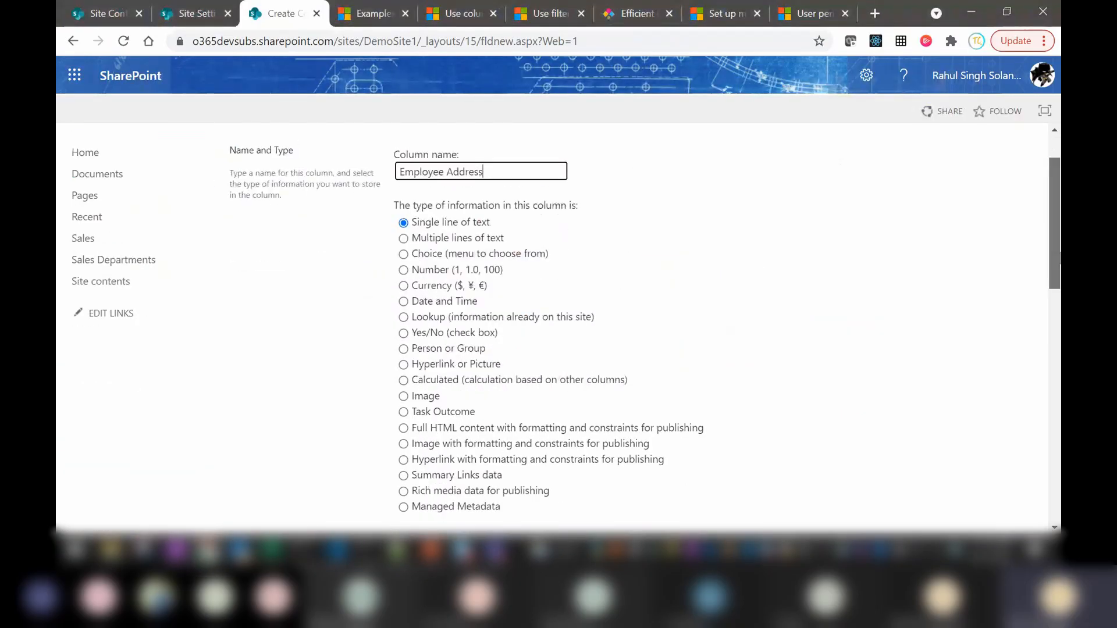
left_click(421, 242)
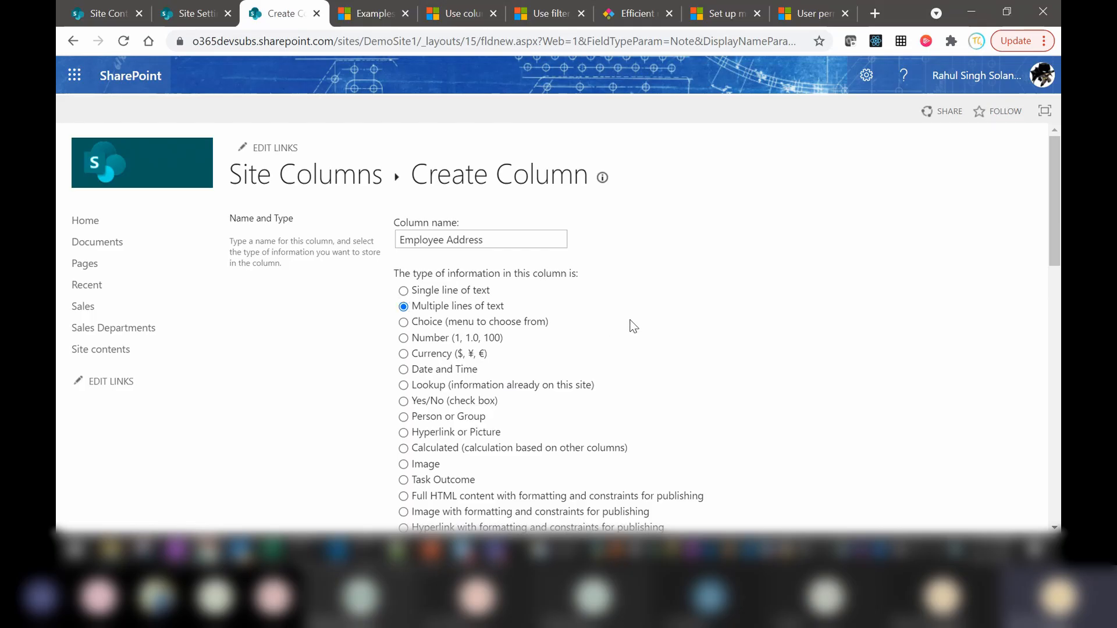
left_click_drag(1055, 200, 1056, 342)
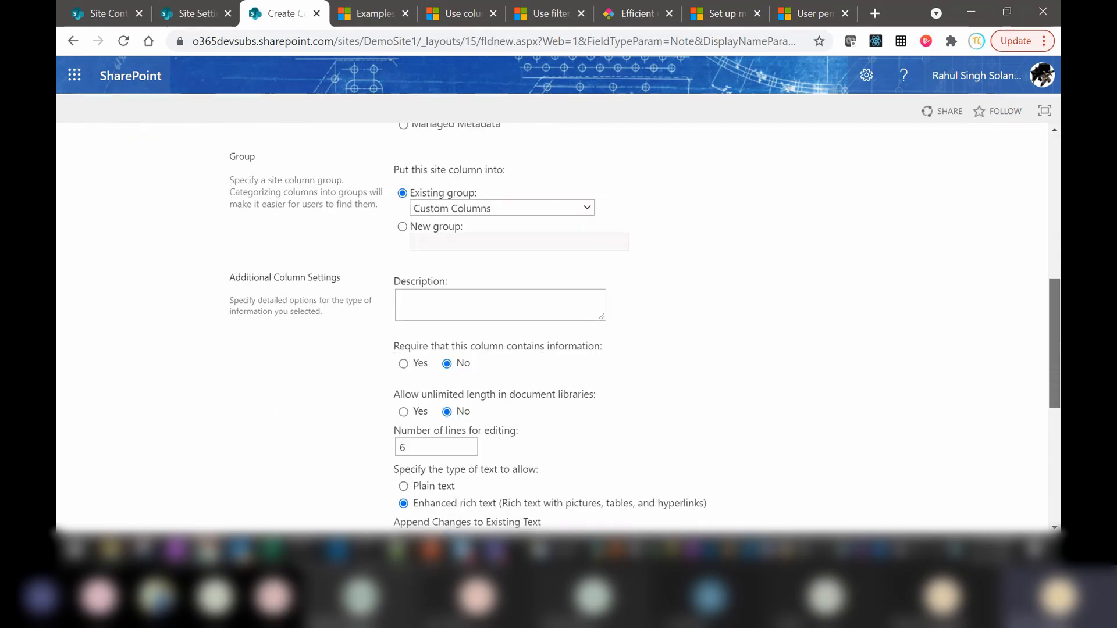
left_click(515, 207)
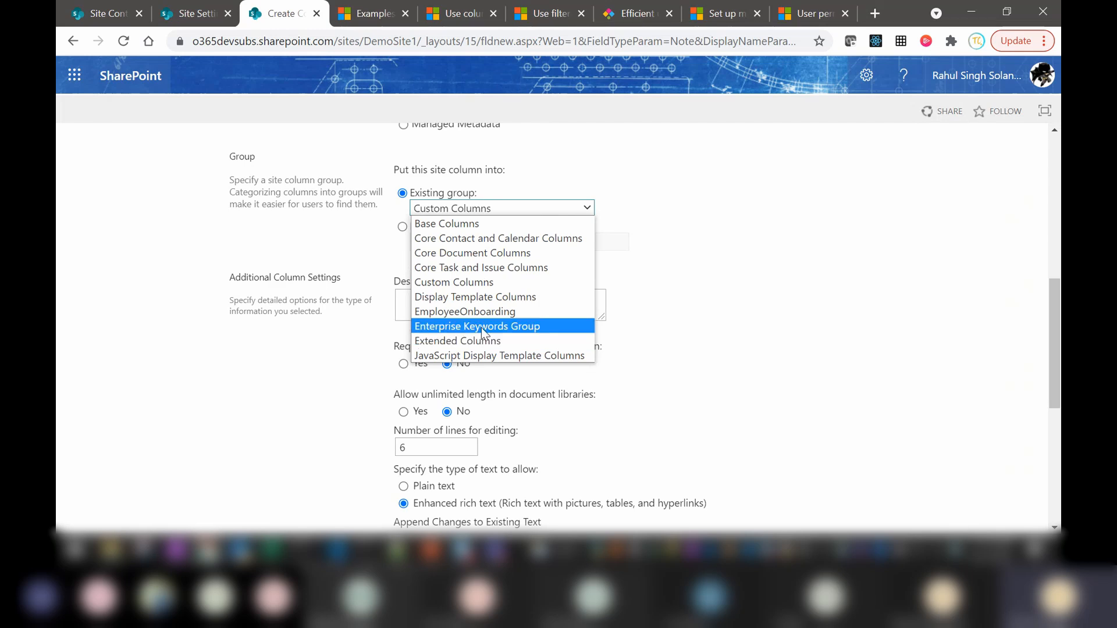
left_click(474, 312)
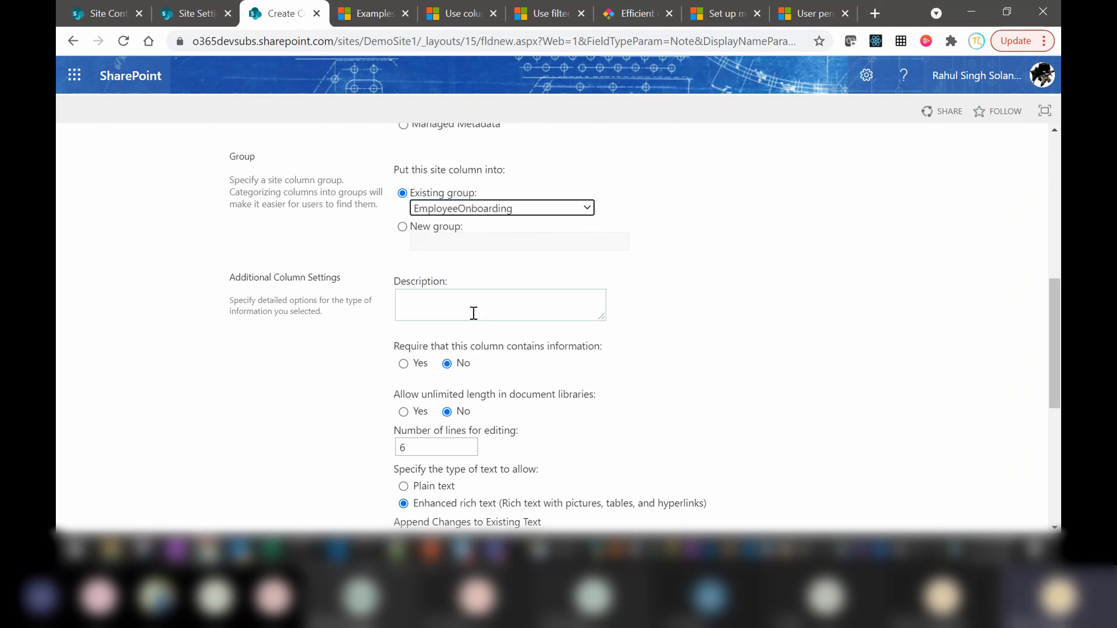
Make the Employee Address column required with plain text only, and save it.
left_click_drag(1050, 354, 1058, 400)
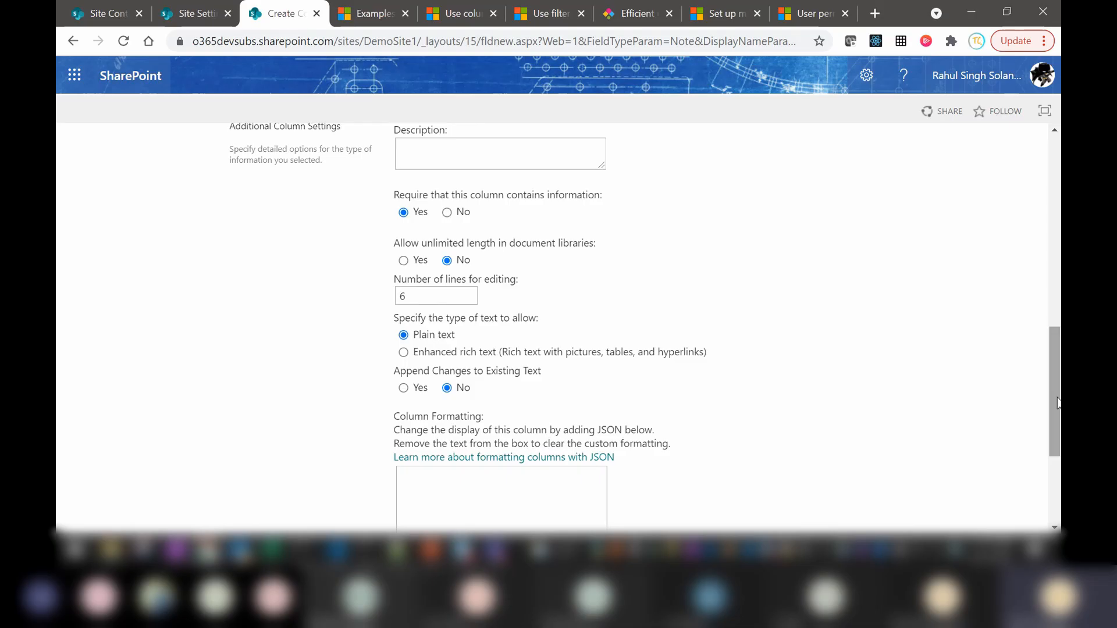
scroll(1057, 403, "down", 3)
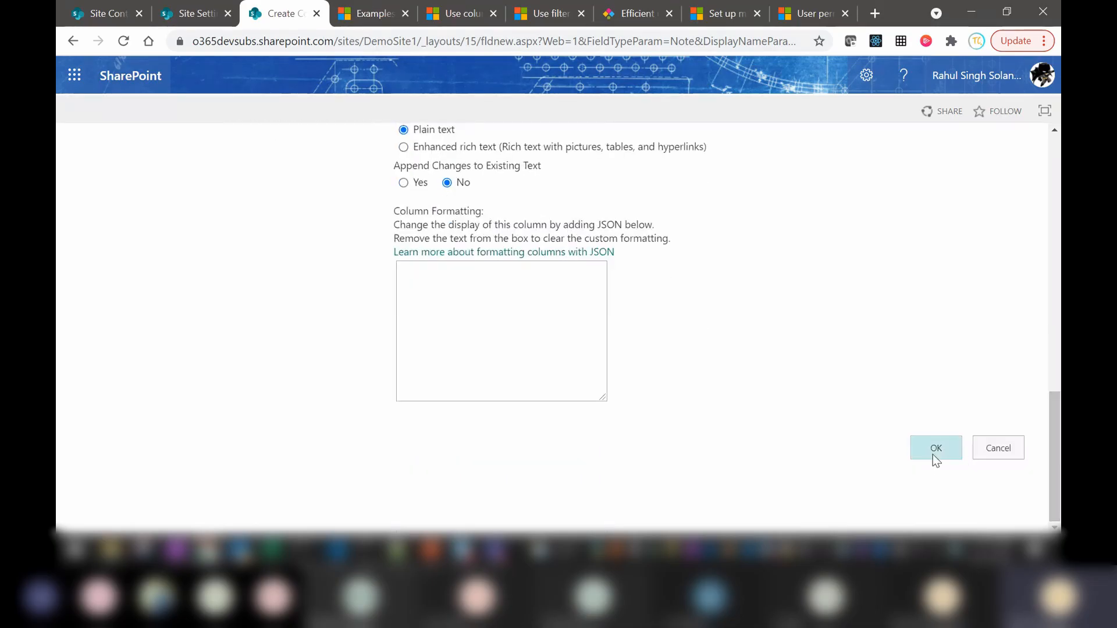
left_click(933, 449)
Copy Contract Start Date from the Content Type slide in PowerPoint and use it as the name of a new SharePoint site column.
key("alt+Tab")
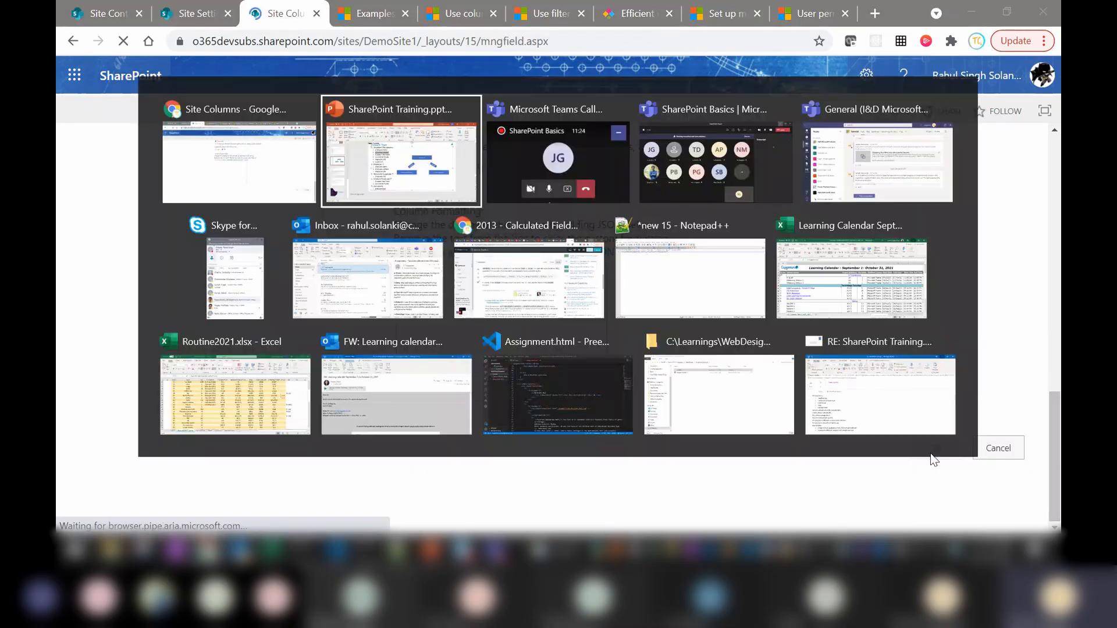
left_click(508, 220)
key("ctrl+shift+Left")
key("ctrl+shift+Left")
key("ctrl+shift+Left")
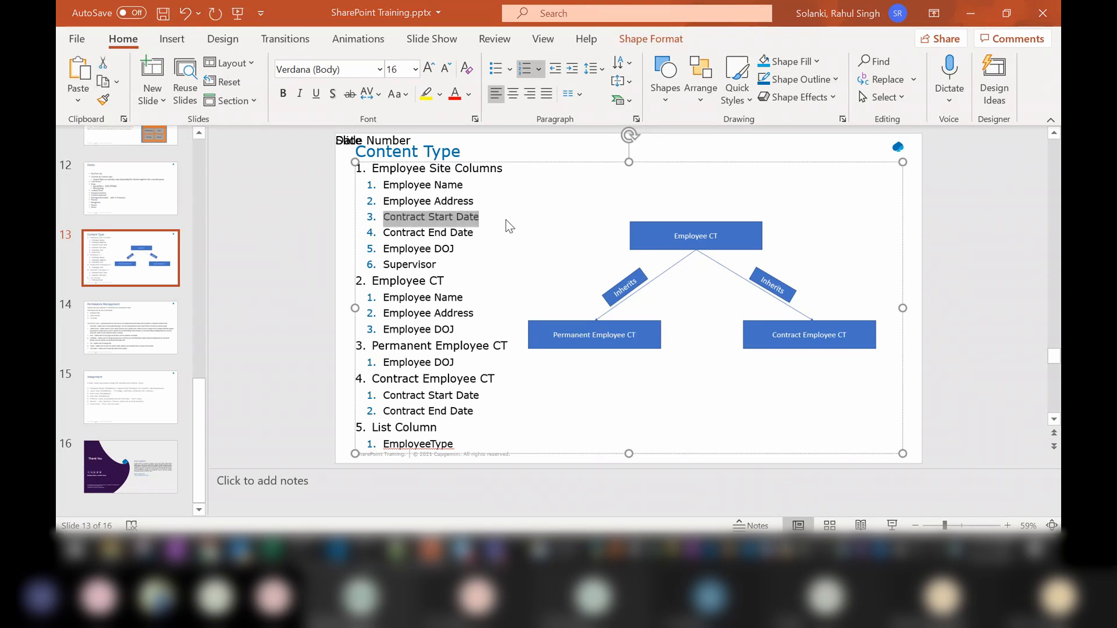
key("alt+Tab")
left_click(251, 230)
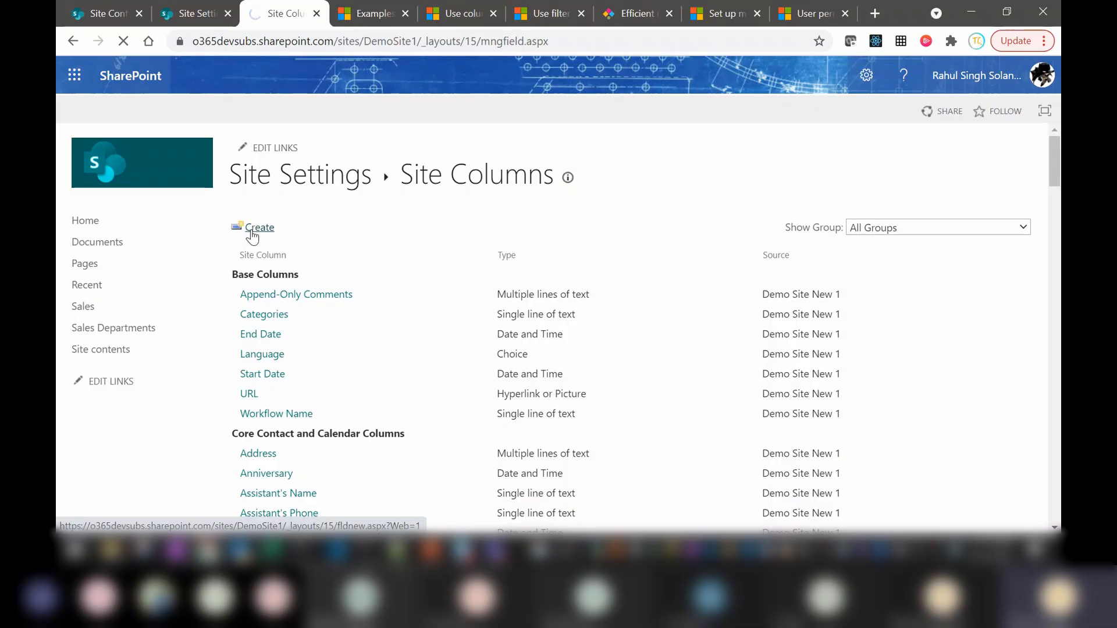
key("ctrl+v")
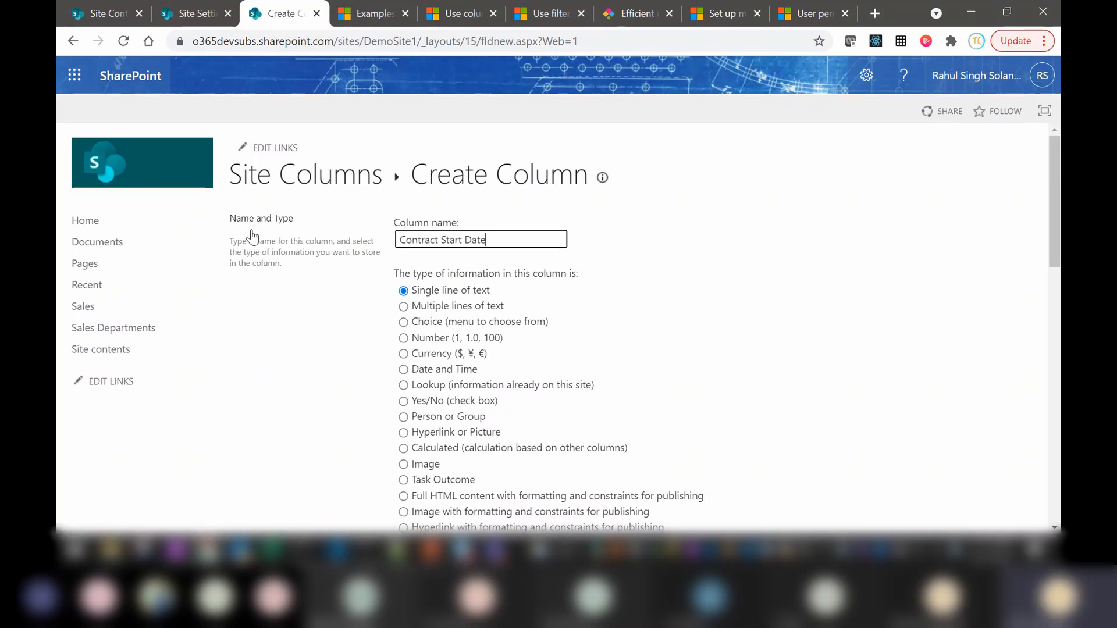
Set the Contract Start Date column's type to Date and Time and assign it to the existing EmployeeOnboarding group.
left_click(406, 371)
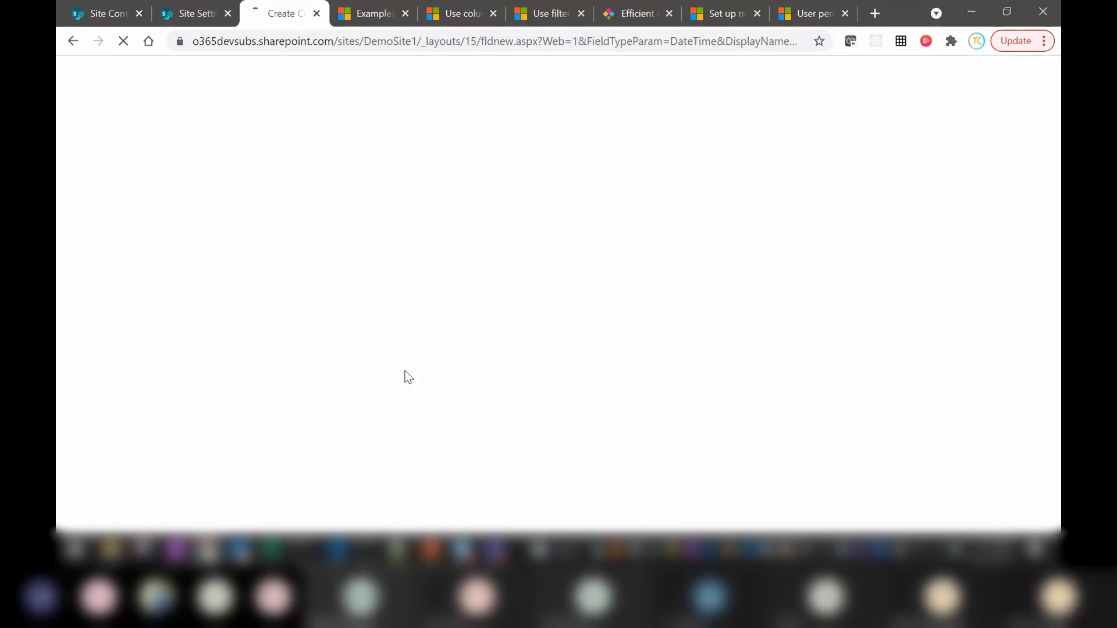
left_click_drag(1054, 201, 1056, 324)
left_click(535, 241)
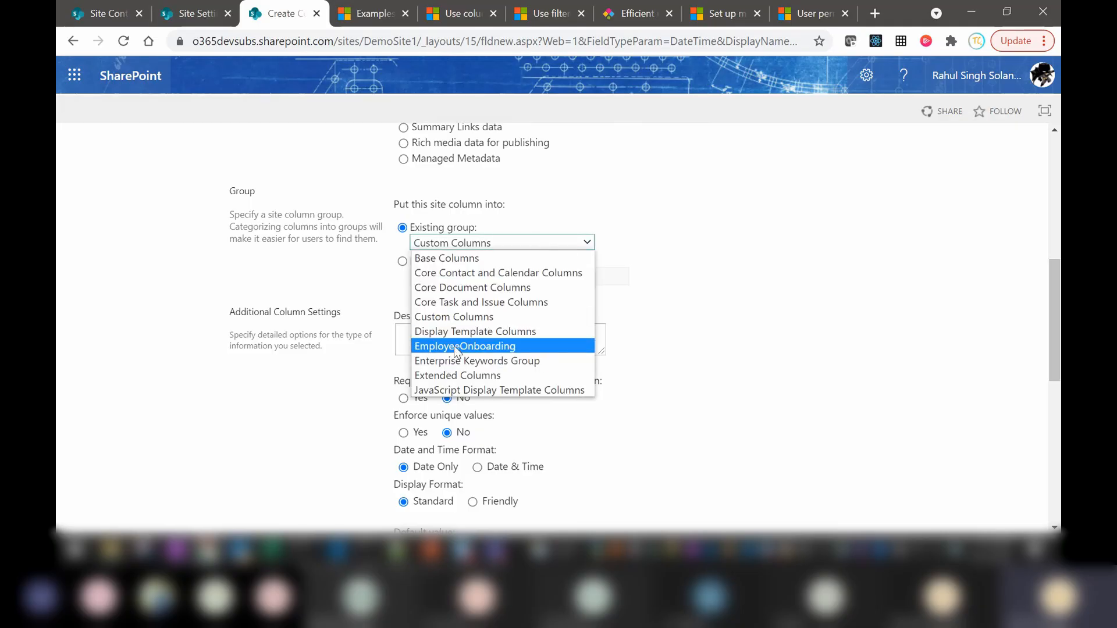
left_click(454, 346)
Save the Contract Start Date column with the Date Only format, Standard display and no default value.
left_click_drag(1057, 282, 1058, 350)
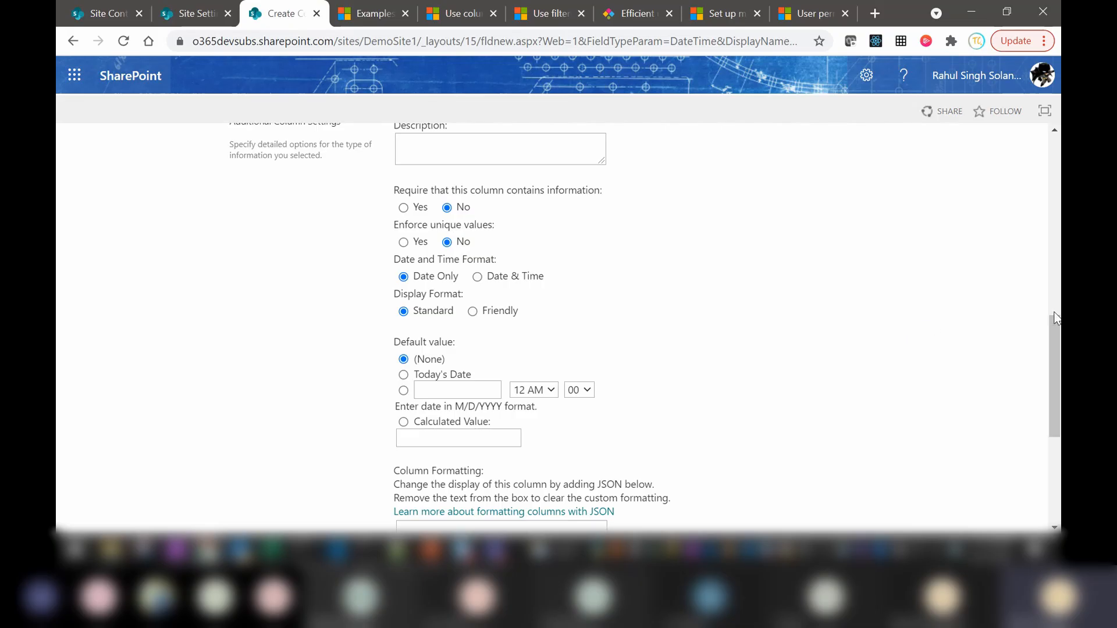
mouse_move(1053, 322)
left_mouse_down()
mouse_move(1059, 408)
mouse_move(1059, 275)
mouse_move(1059, 331)
left_mouse_up()
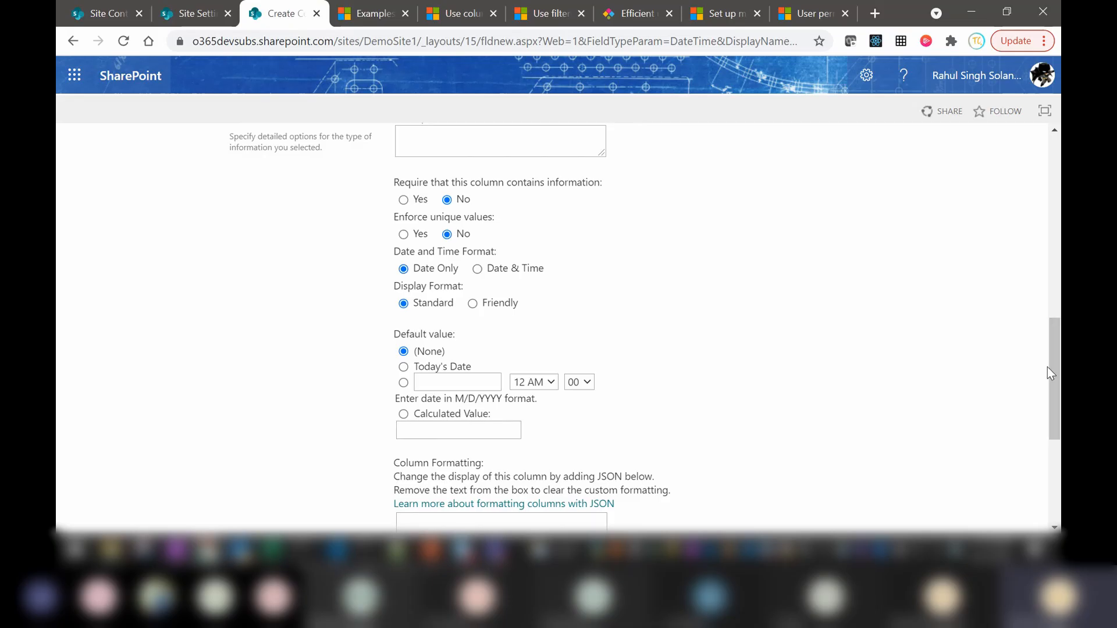
left_click_drag(1054, 365, 1055, 447)
left_click(931, 466)
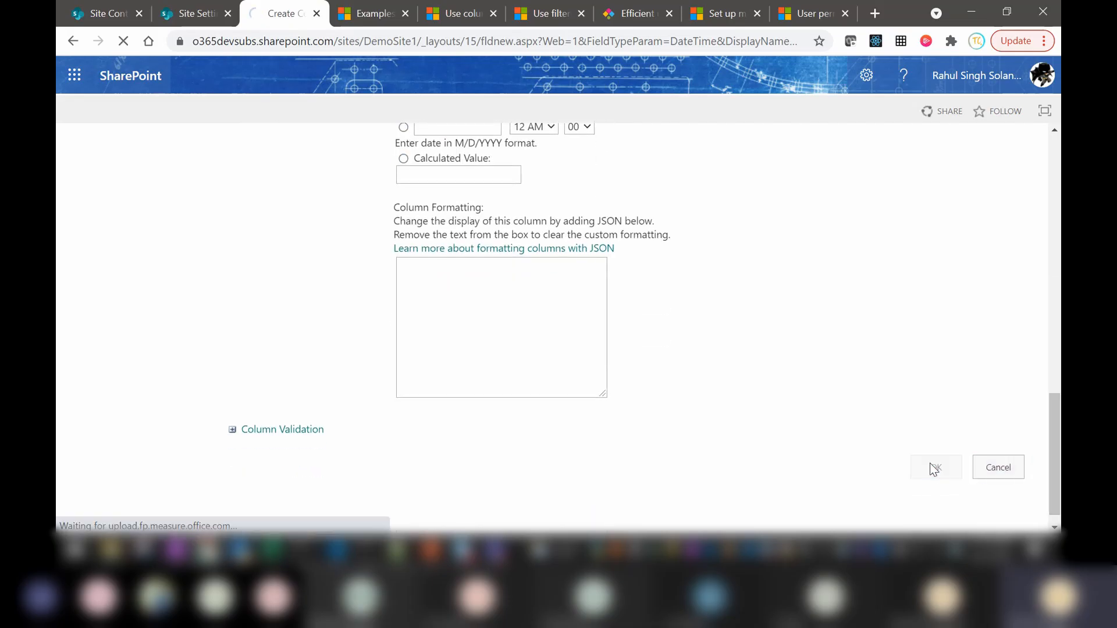
Copy Contract End Date from the Content Type slide in PowerPoint and use it to name a new SharePoint site column.
key("alt+Tab")
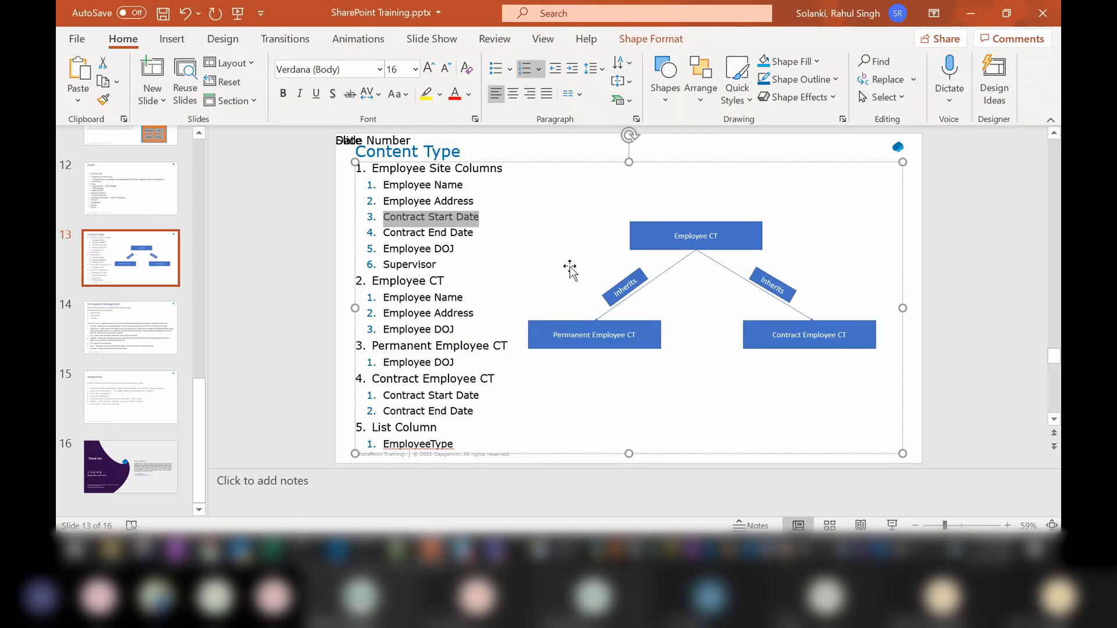
triple_click(505, 231)
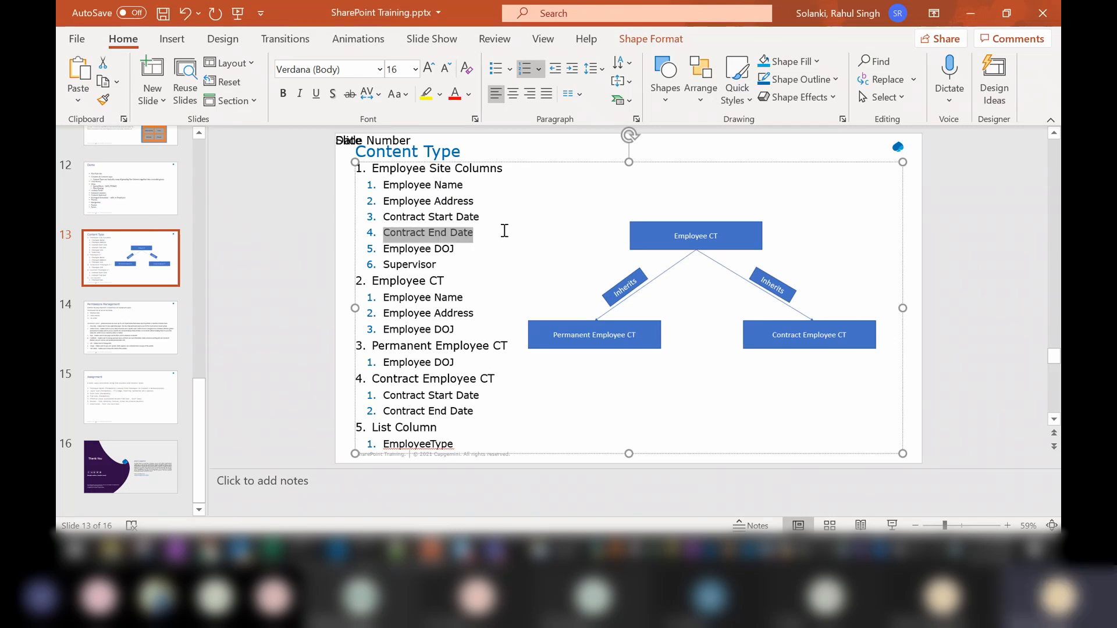
key("alt+Tab")
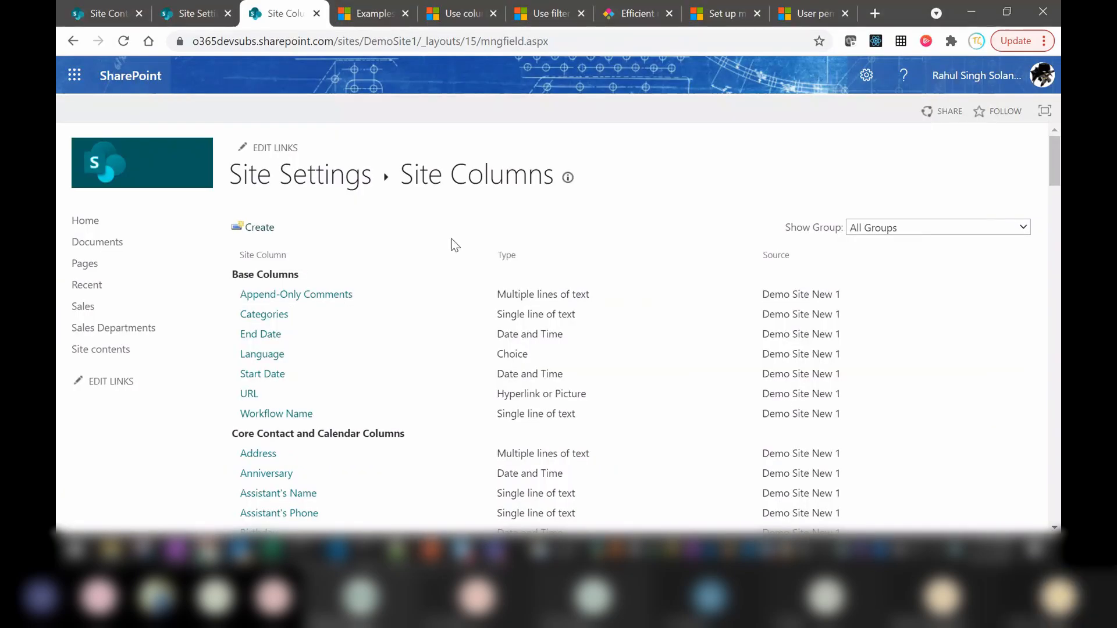
left_click(258, 228)
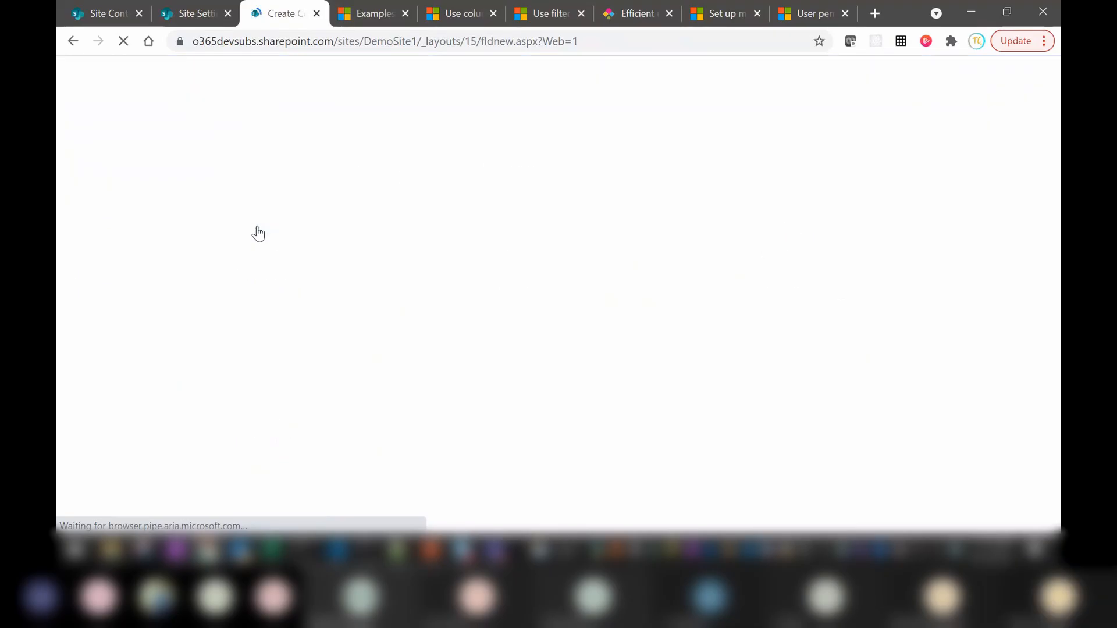
key("ctrl+v")
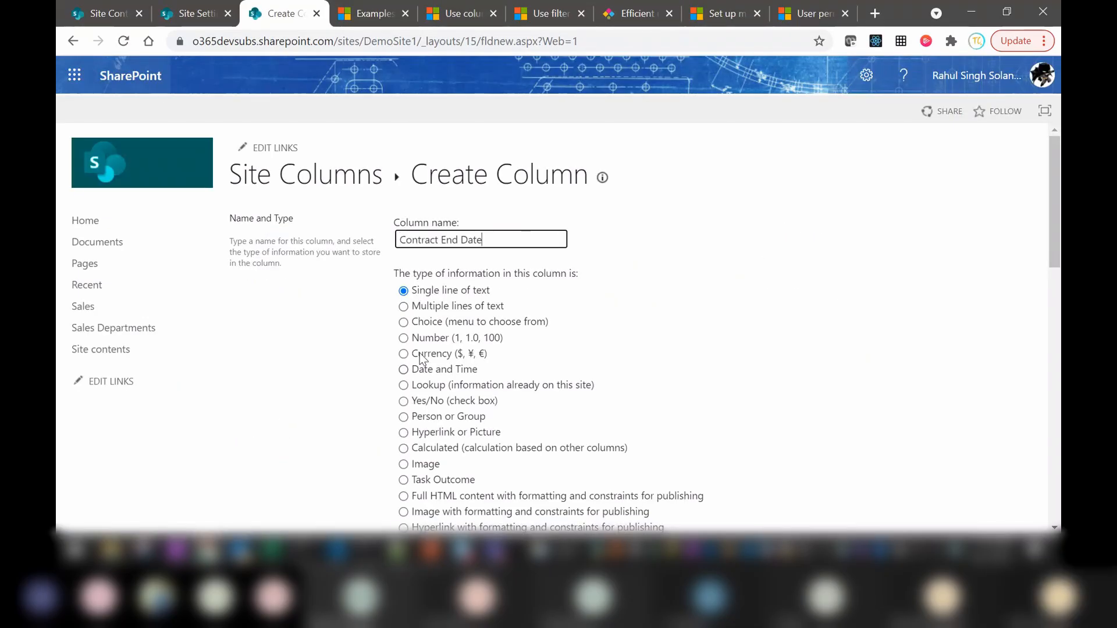
Set the Contract End Date column's type to Date and Time and save it in the existing EmployeeOnboarding group.
left_click(404, 370)
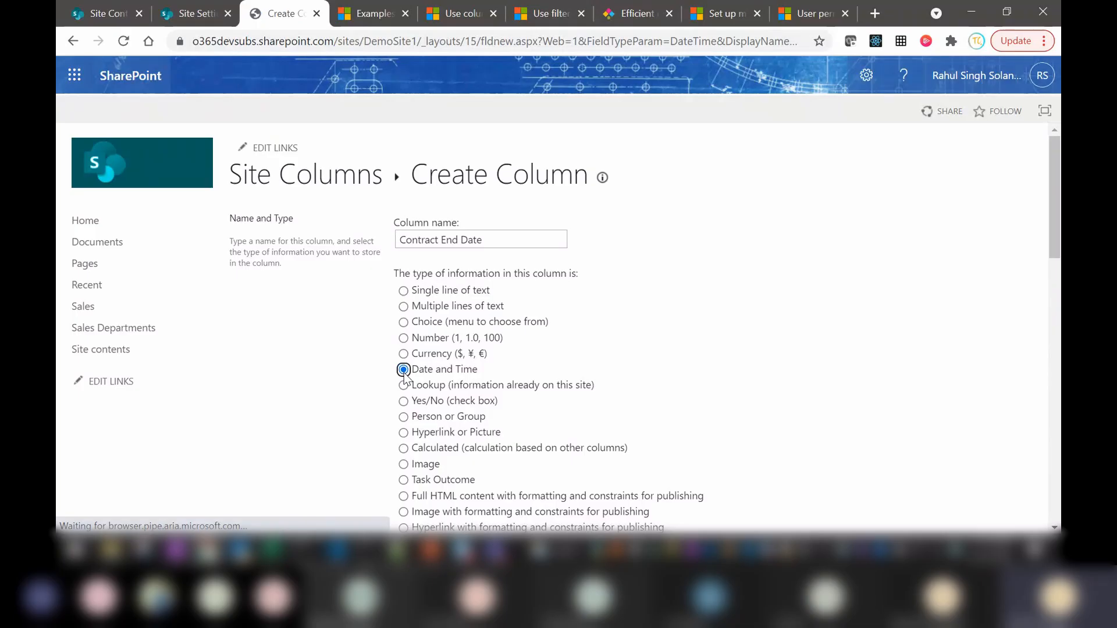
left_click_drag(1058, 211, 1059, 338)
left_click(508, 229)
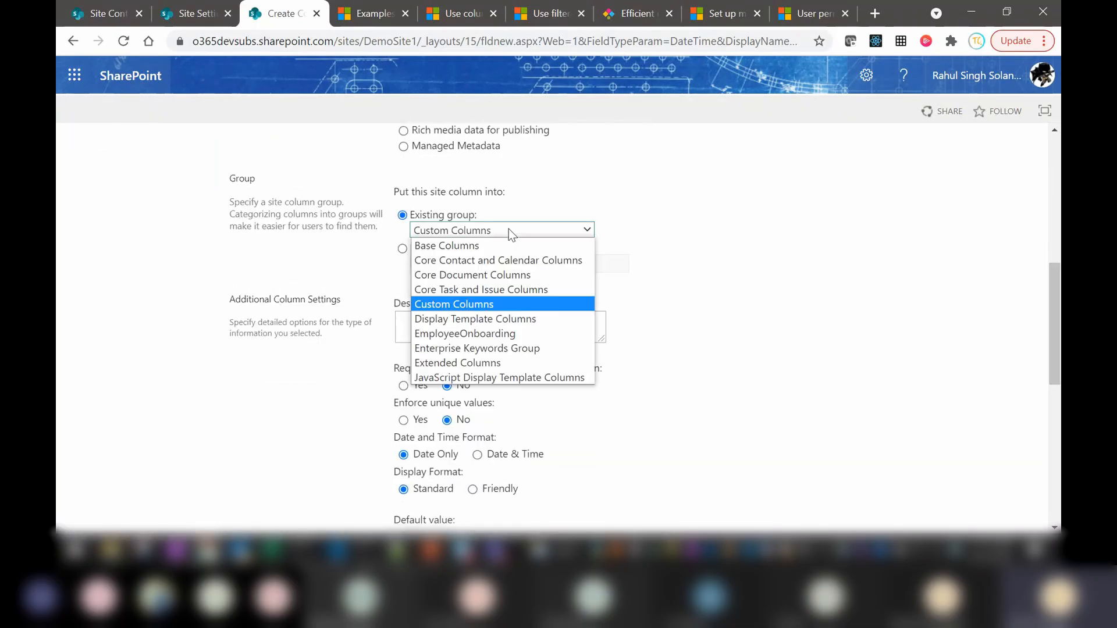
left_click(448, 333)
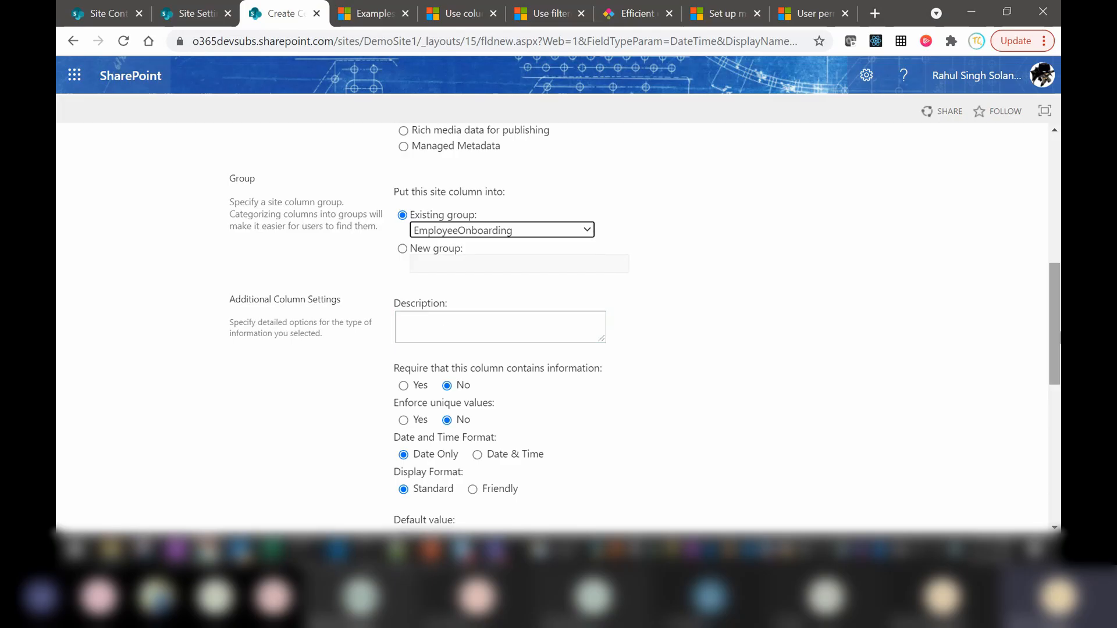
left_click_drag(1059, 331, 1060, 467)
left_click(933, 451)
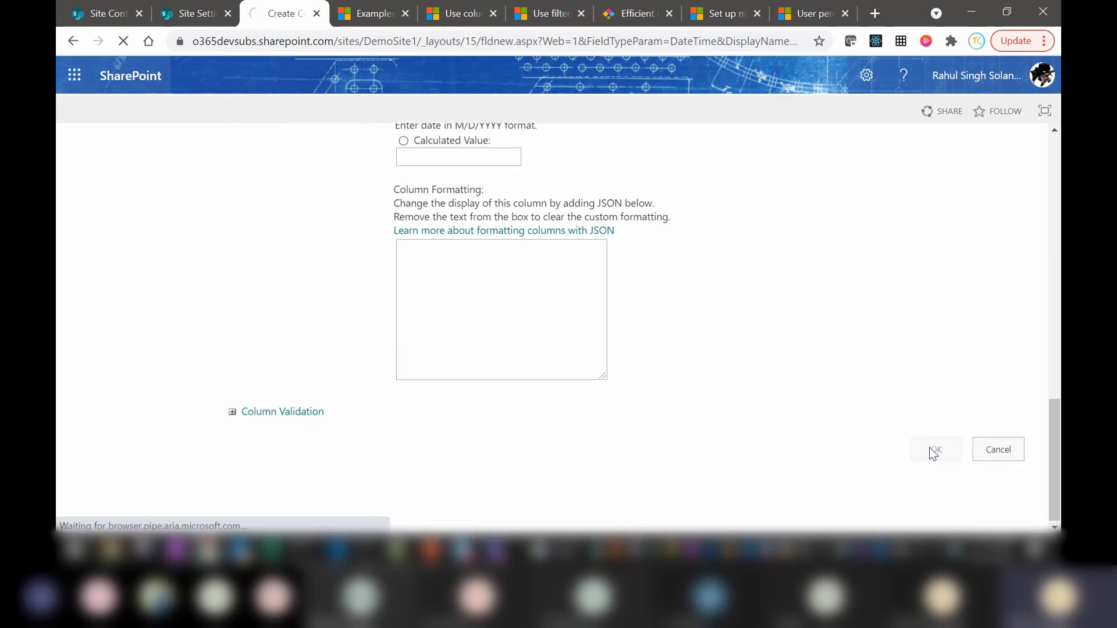
Copy Employee DOJ from the Content Type slide in PowerPoint and use it to name a new SharePoint site column.
key("alt+Tab")
left_click(484, 252)
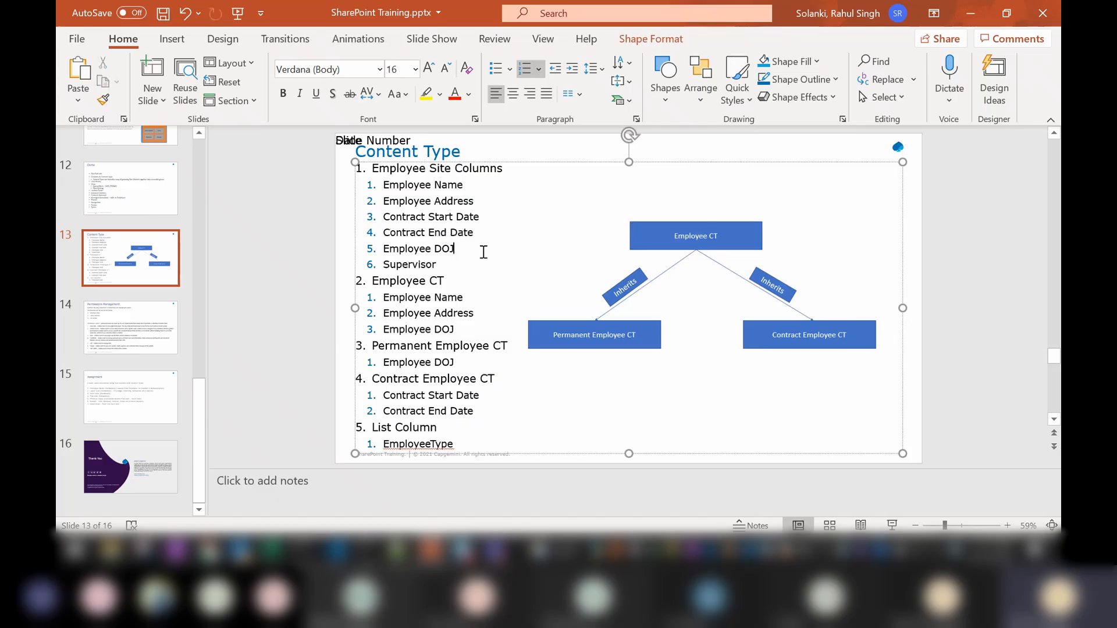
key("shift+Home")
key("ctrl+c")
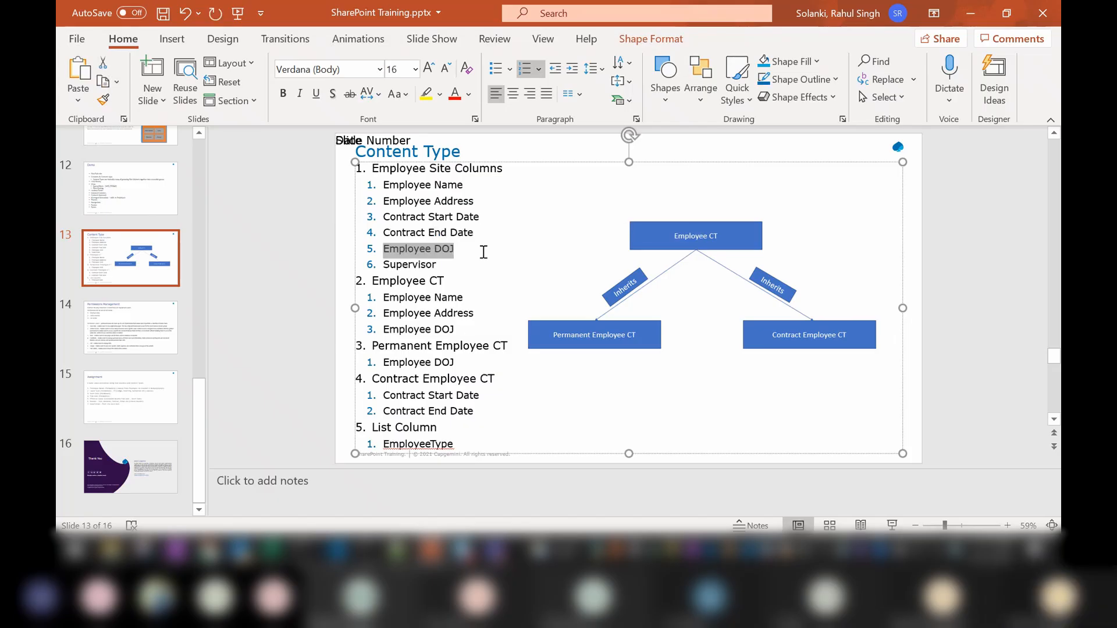
key("alt+Tab")
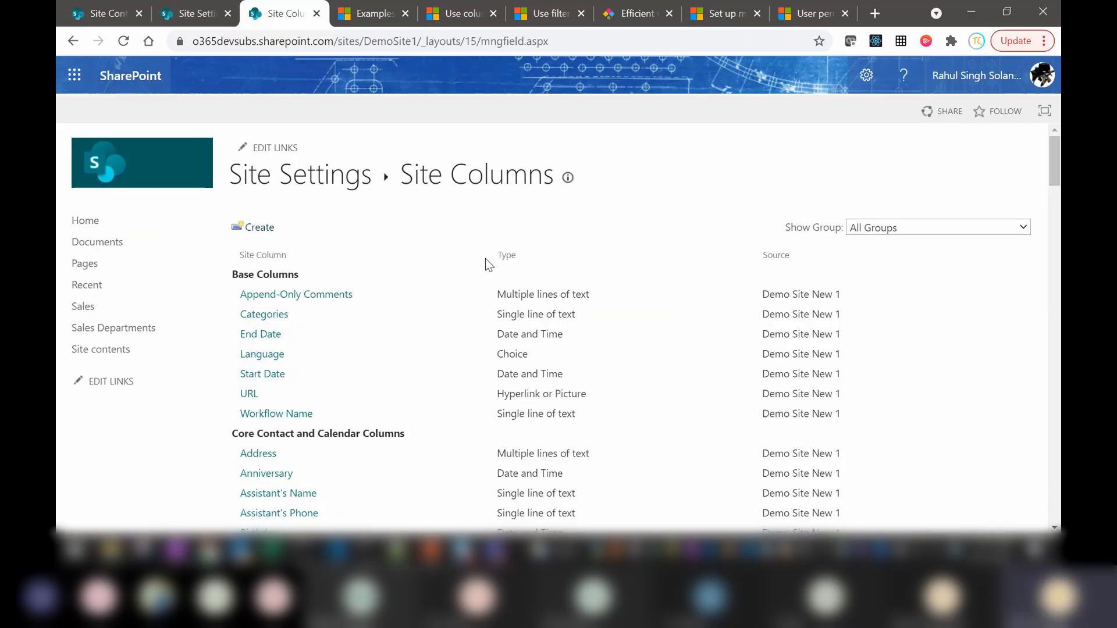
left_click(260, 230)
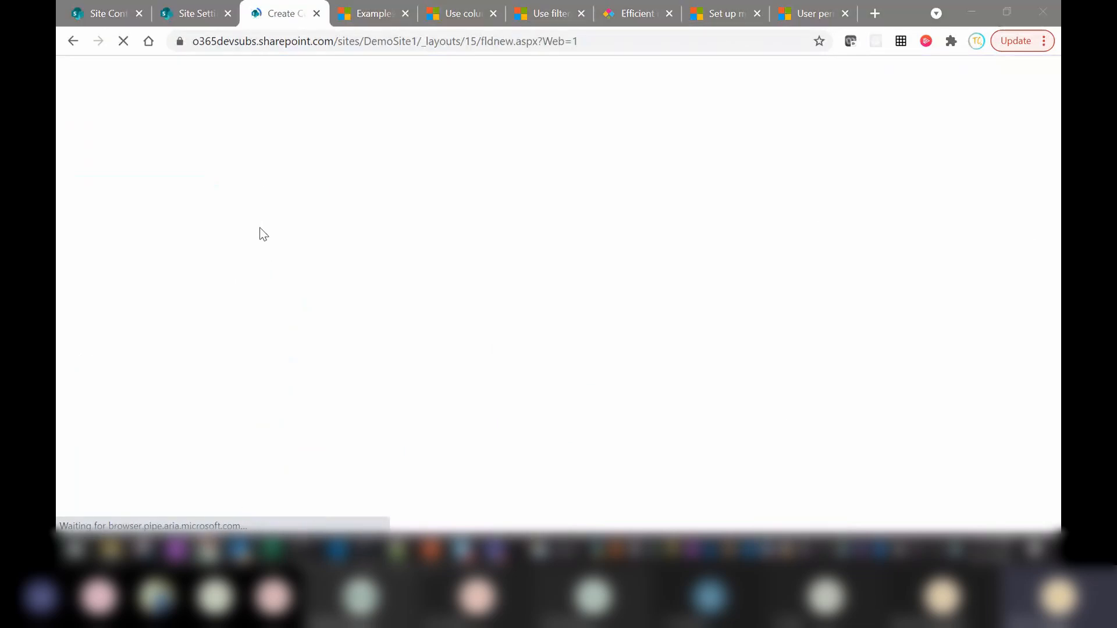
key("alt+Tab")
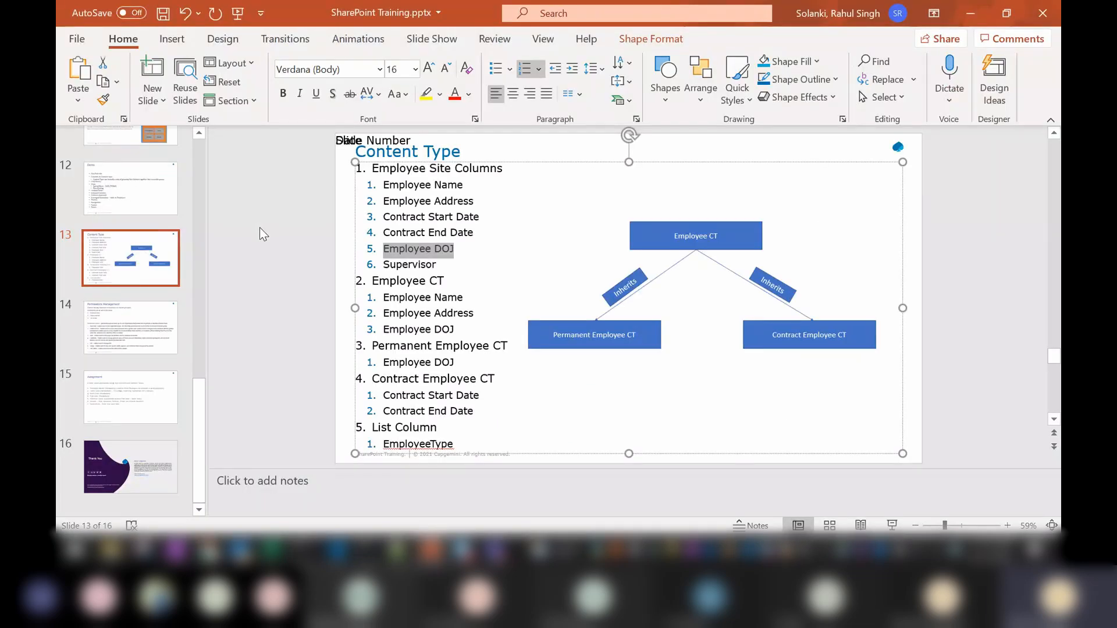
key("alt+Tab")
key("ctrl+v")
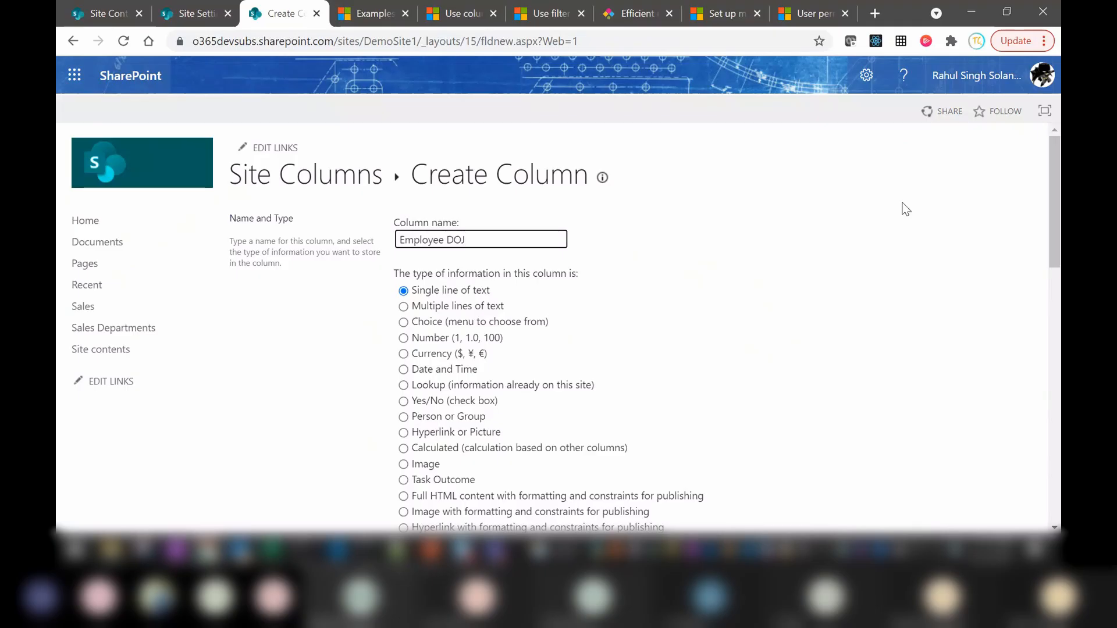
Set the Employee DOJ column's type to Date and Time and save it in the existing EmployeeOnboarding group.
left_click_drag(1058, 165, 1058, 203)
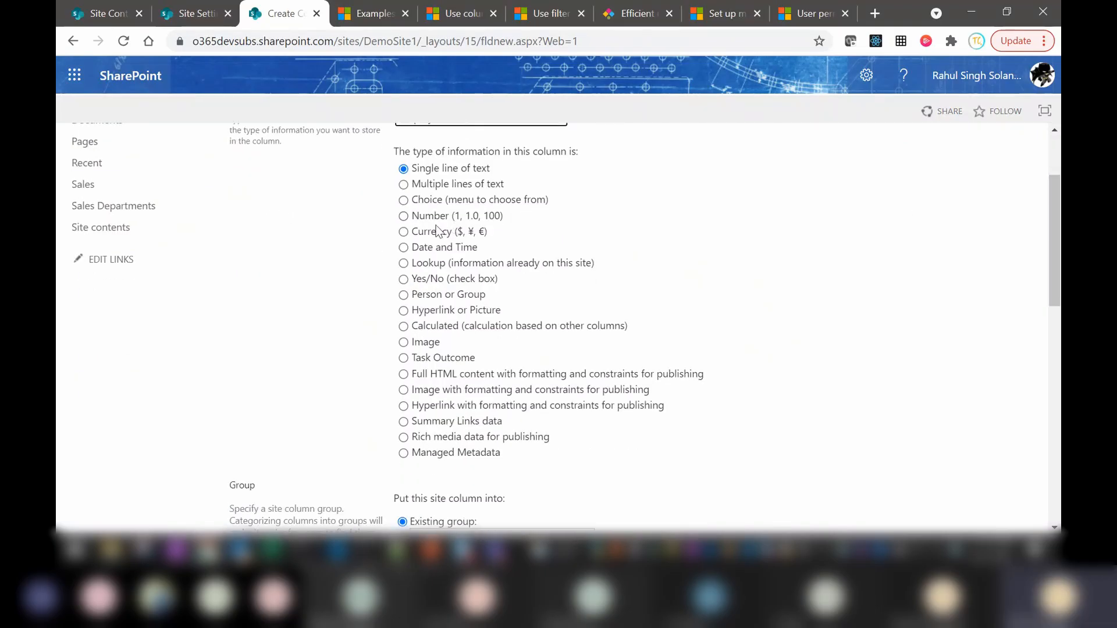
left_click(403, 248)
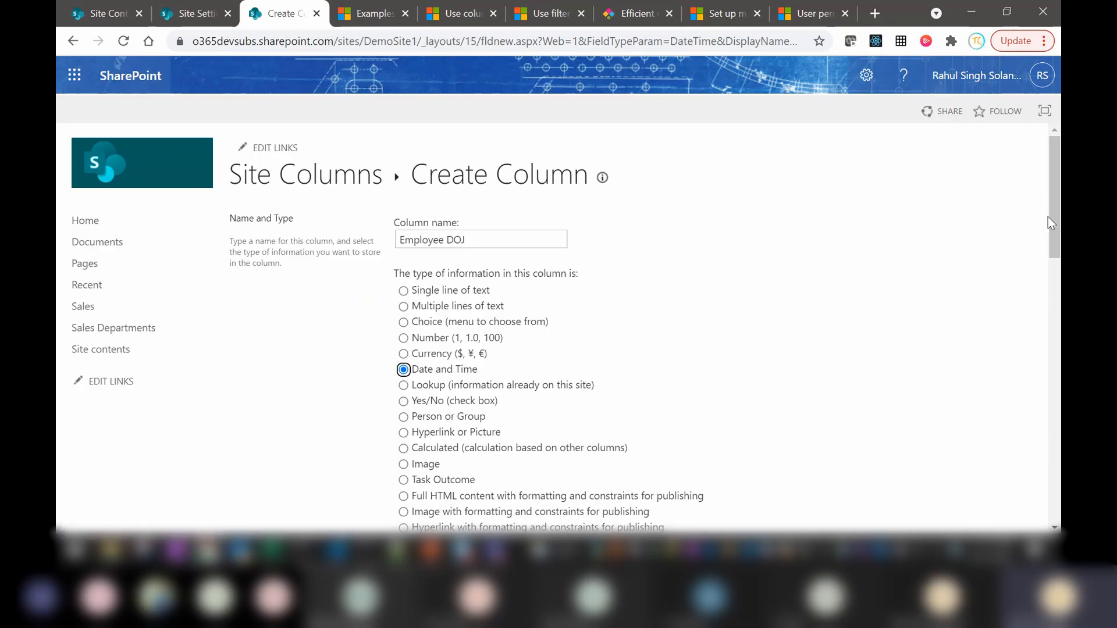
left_click_drag(1056, 214, 1058, 344)
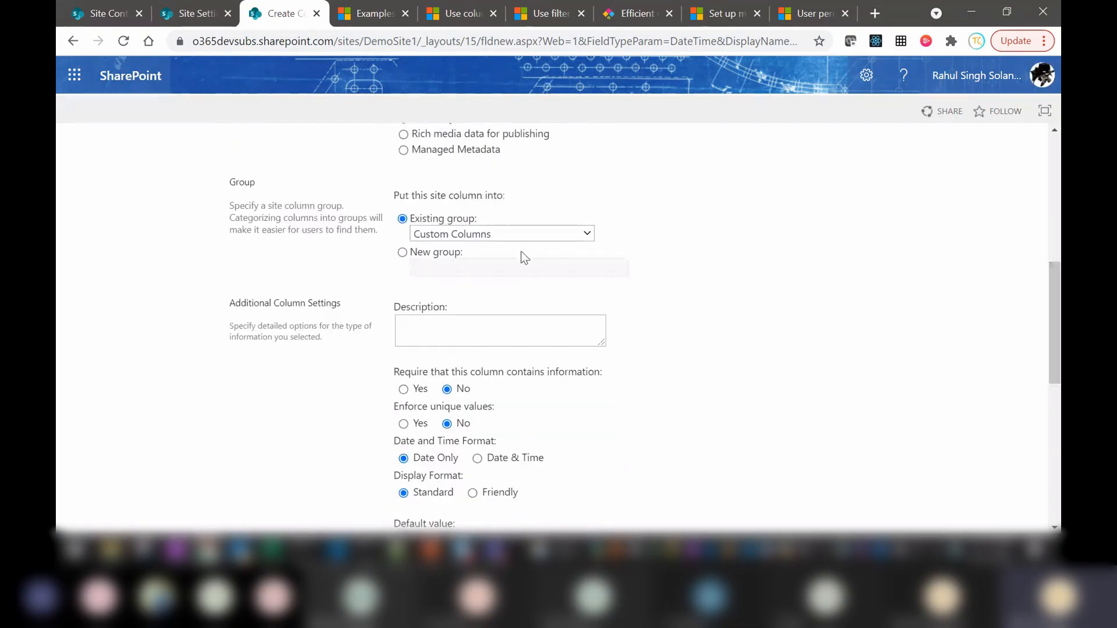
left_click(492, 236)
left_click(465, 338)
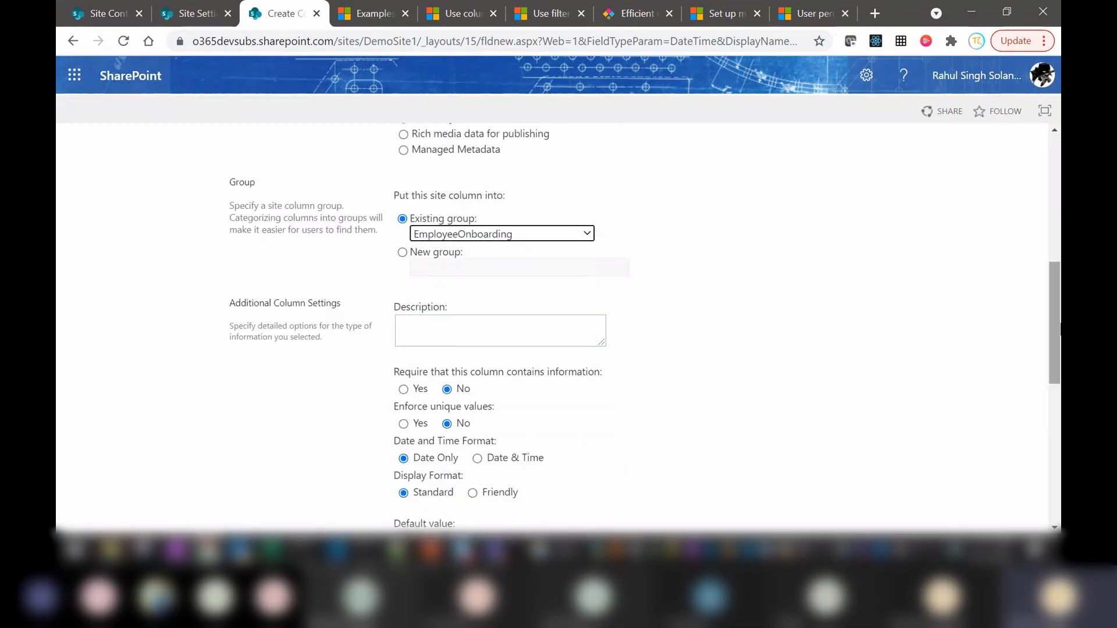
left_click_drag(1058, 331, 1058, 468)
left_click(938, 452)
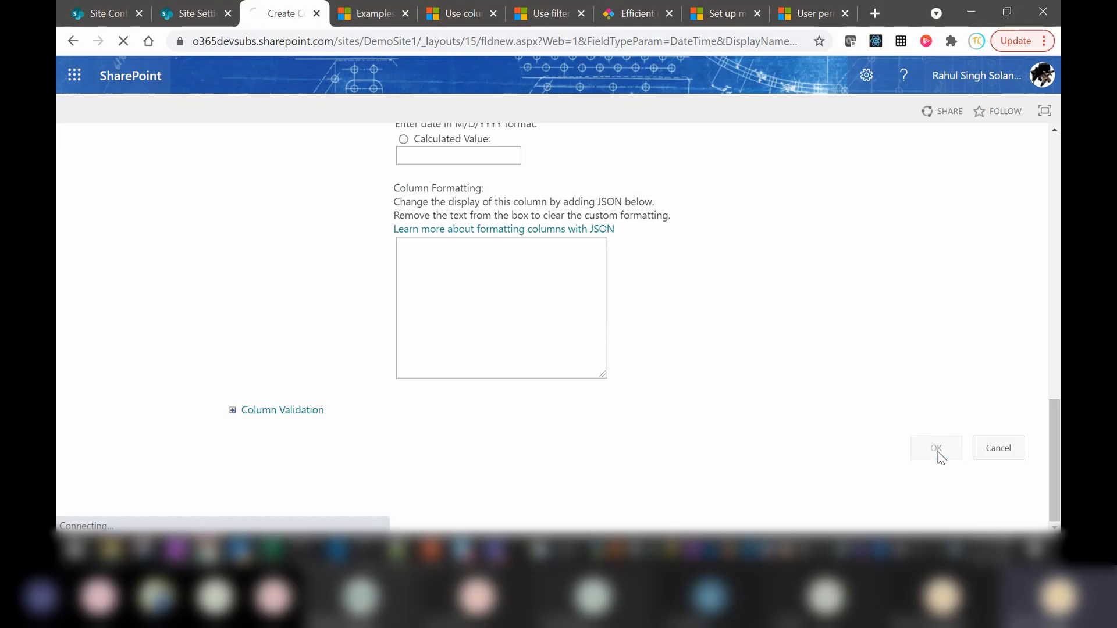
Select the Supervisor entry on the PowerPoint slide and filter the SharePoint site columns list to the EmployeeOnboarding group.
key("alt+Tab")
double_click(469, 265)
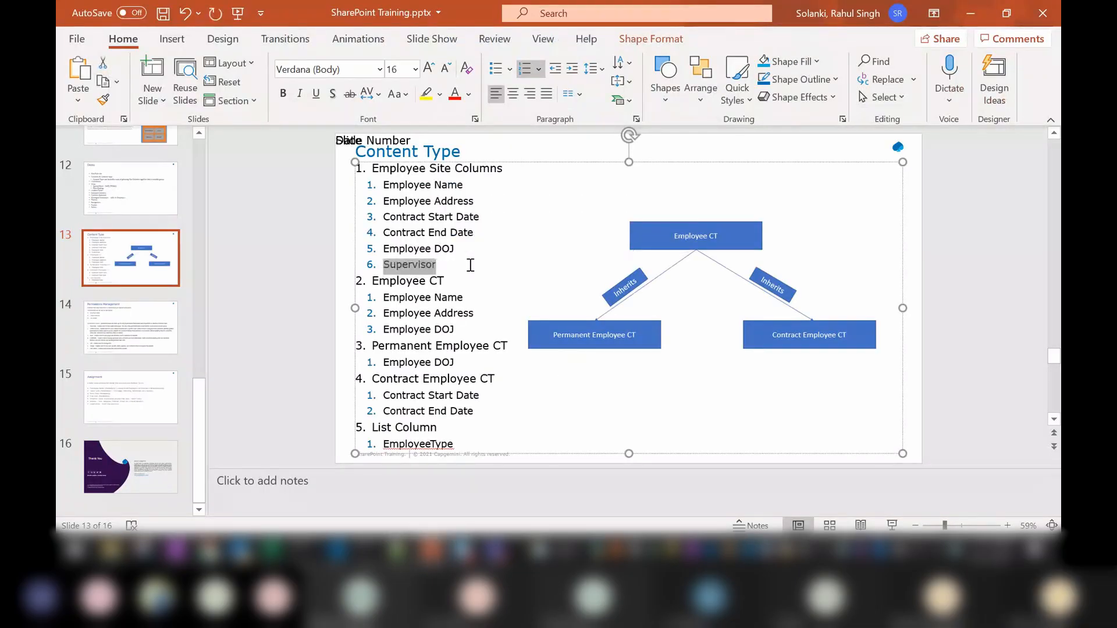
key("alt+Tab")
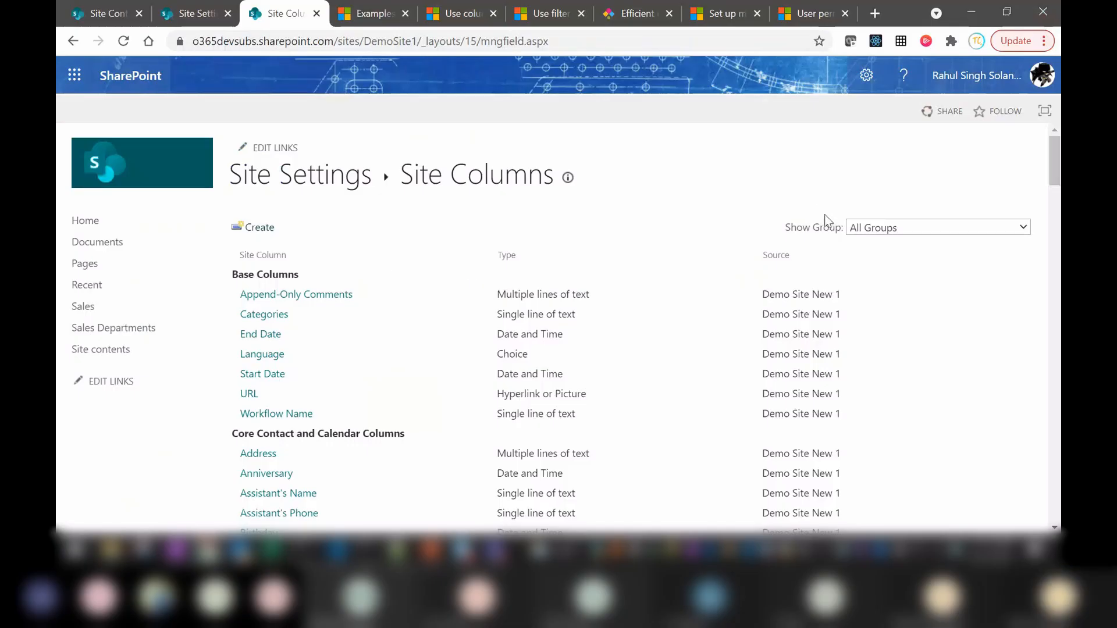
left_click(876, 227)
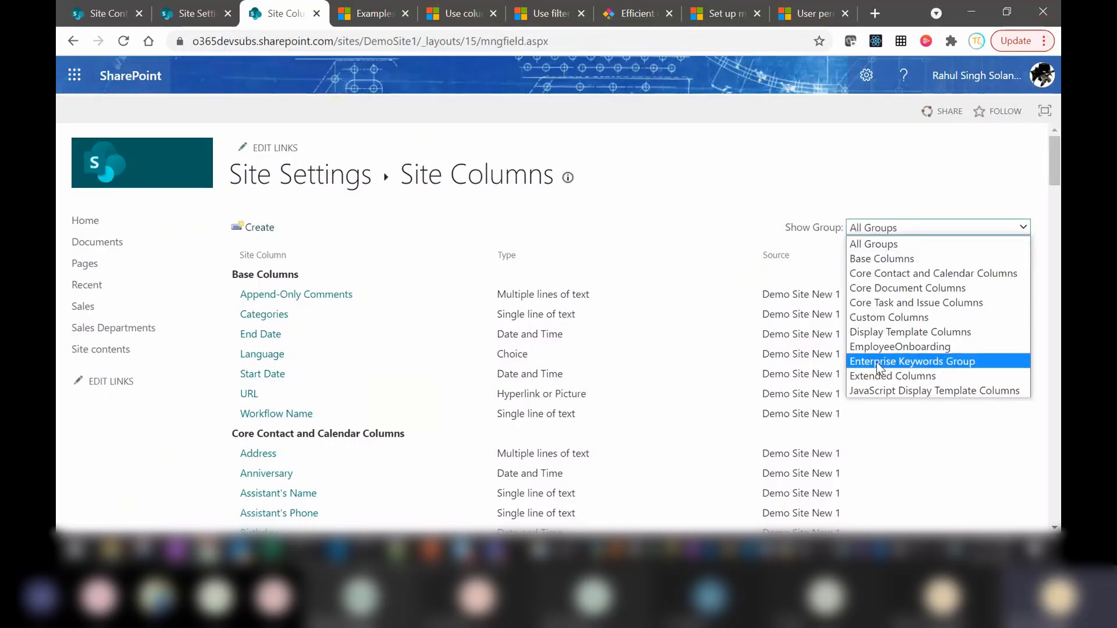
left_click(868, 347)
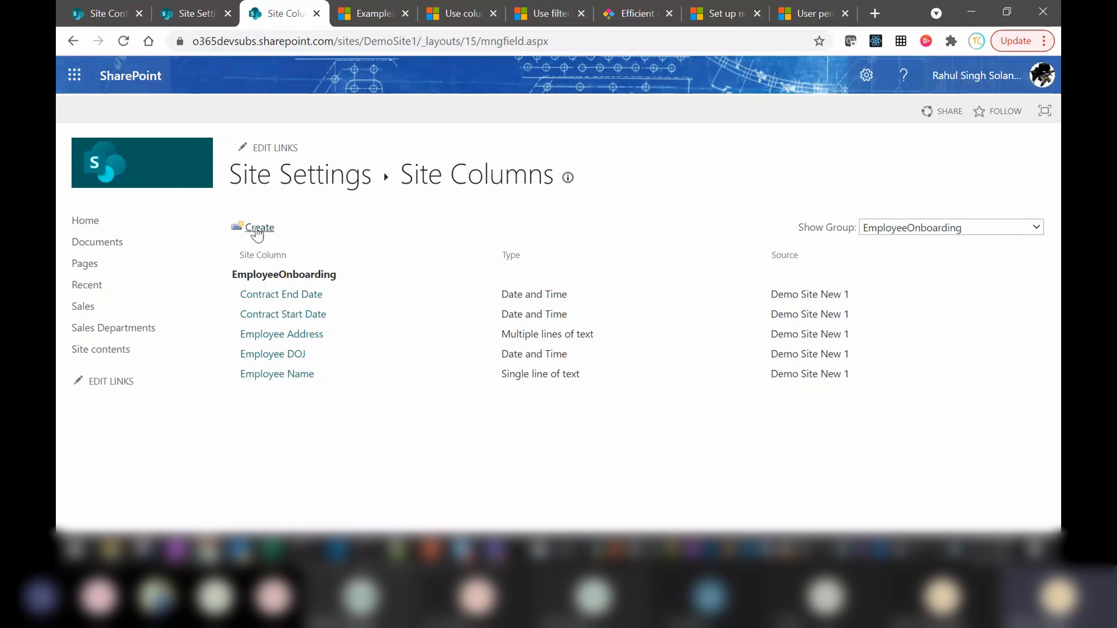
Start a new site column named Supervisor and set its type to Person or Group.
left_click(257, 231)
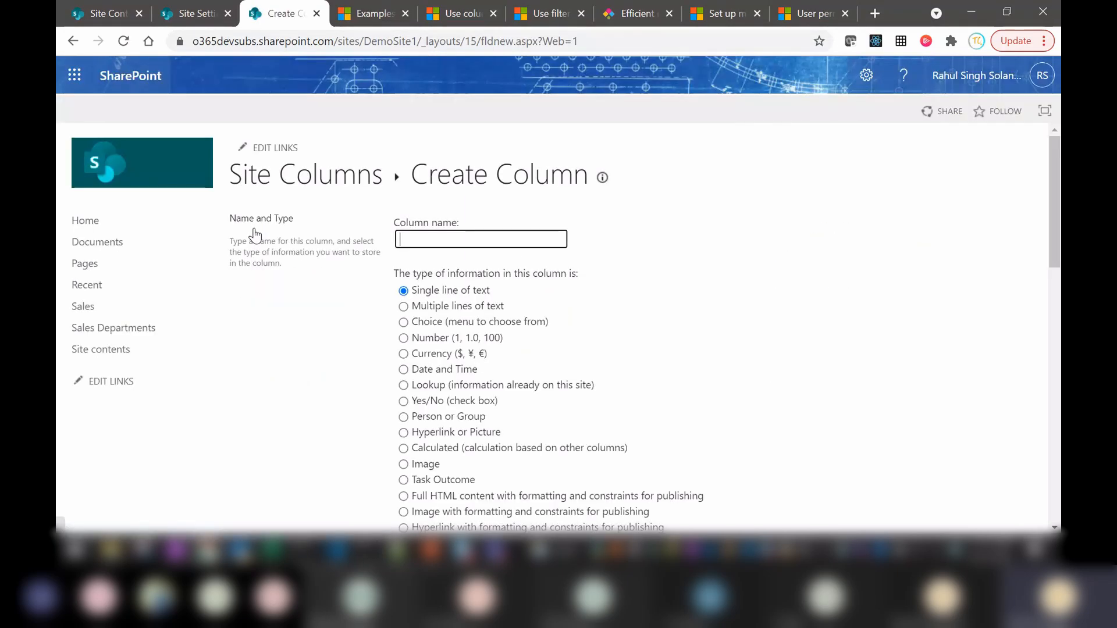
type("Supervisor")
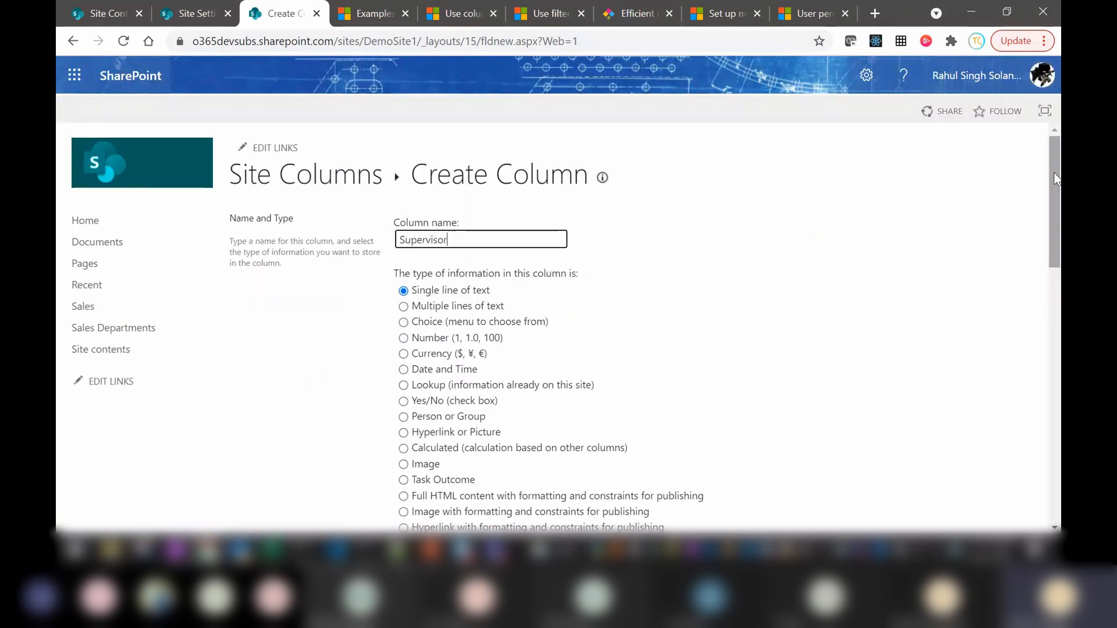
scroll(1056, 181, "down", 1)
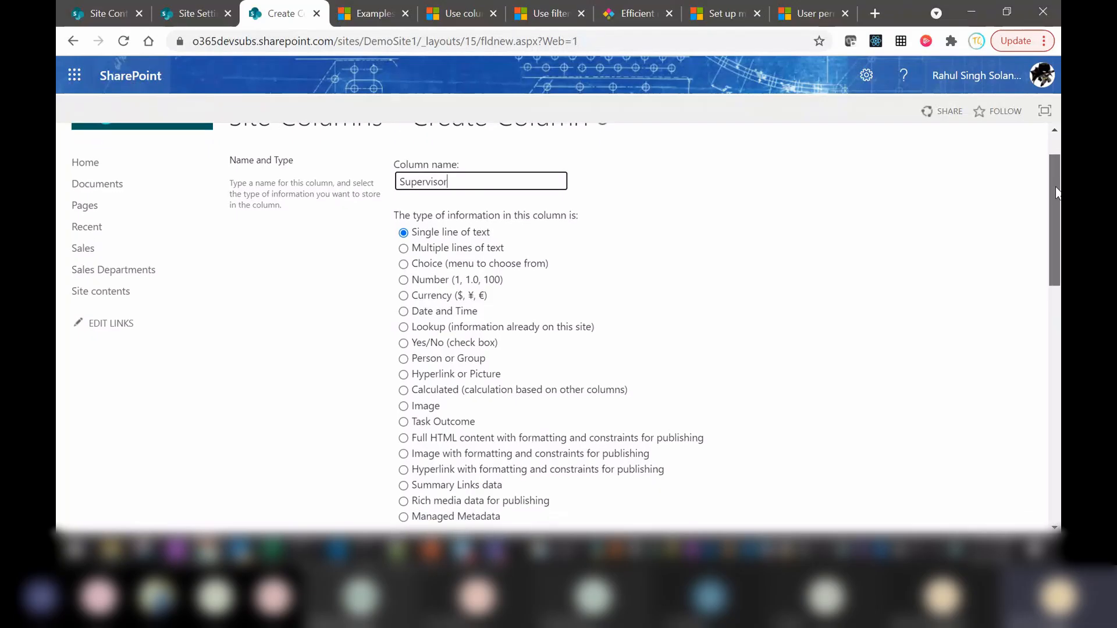
scroll(1056, 192, "down", 1)
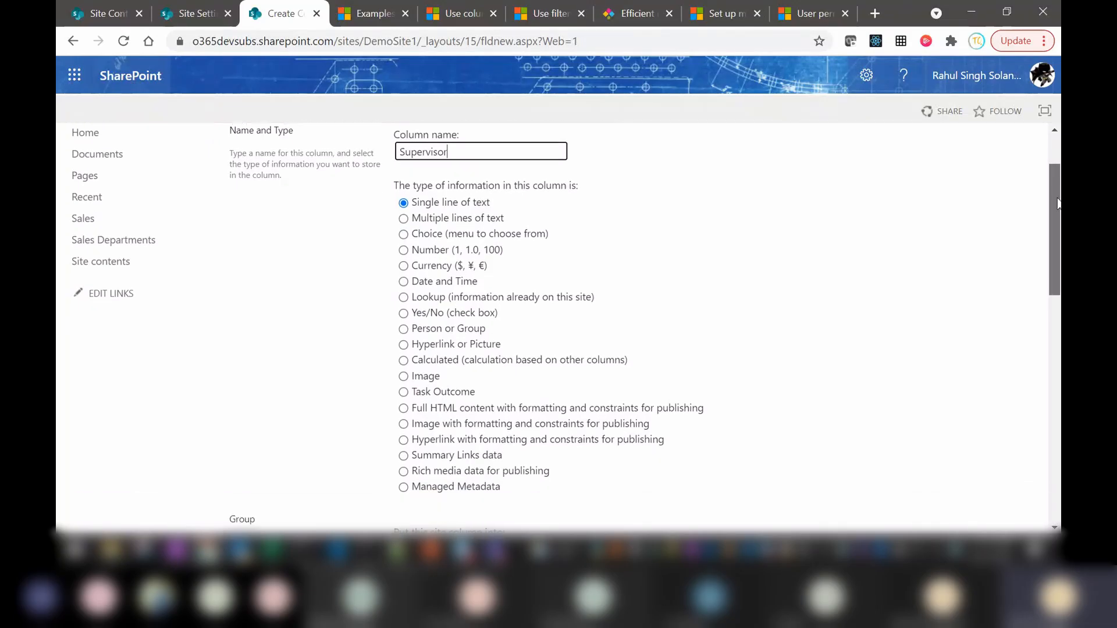
left_click(405, 316)
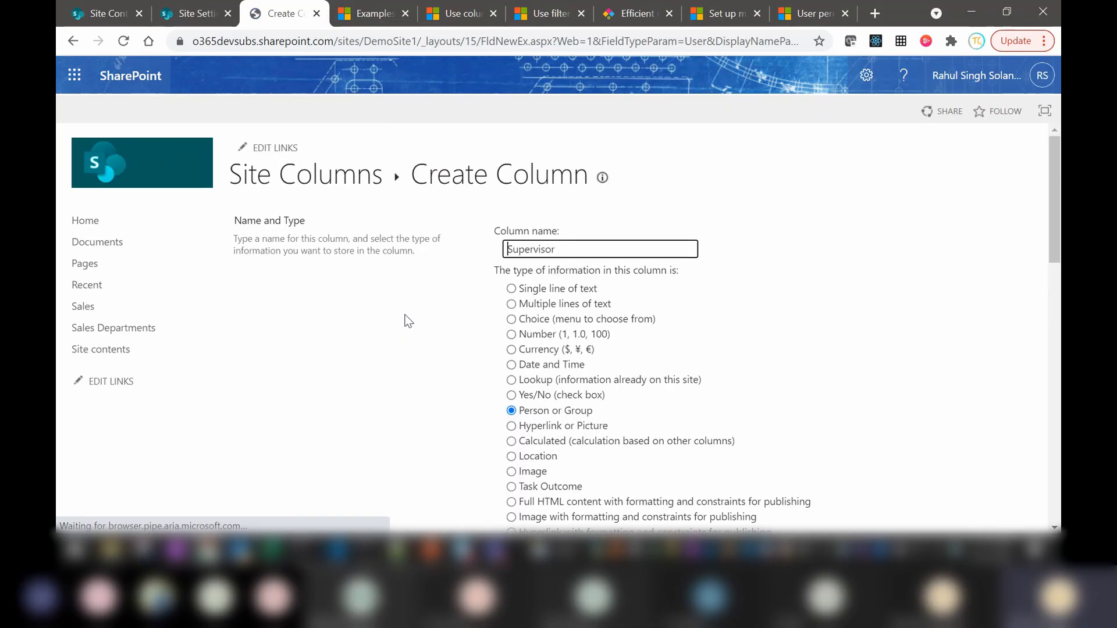
Assign the Supervisor column to the existing EmployeeOnboarding group and save it as a column that must contain information.
scroll(1057, 250, "down", 7)
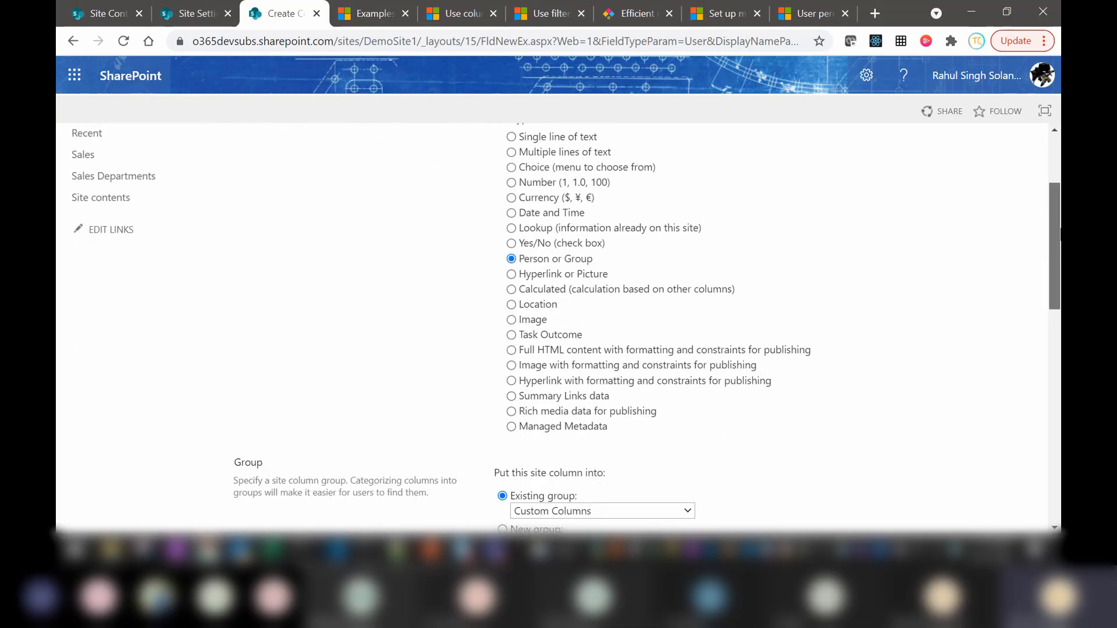
left_click(601, 277)
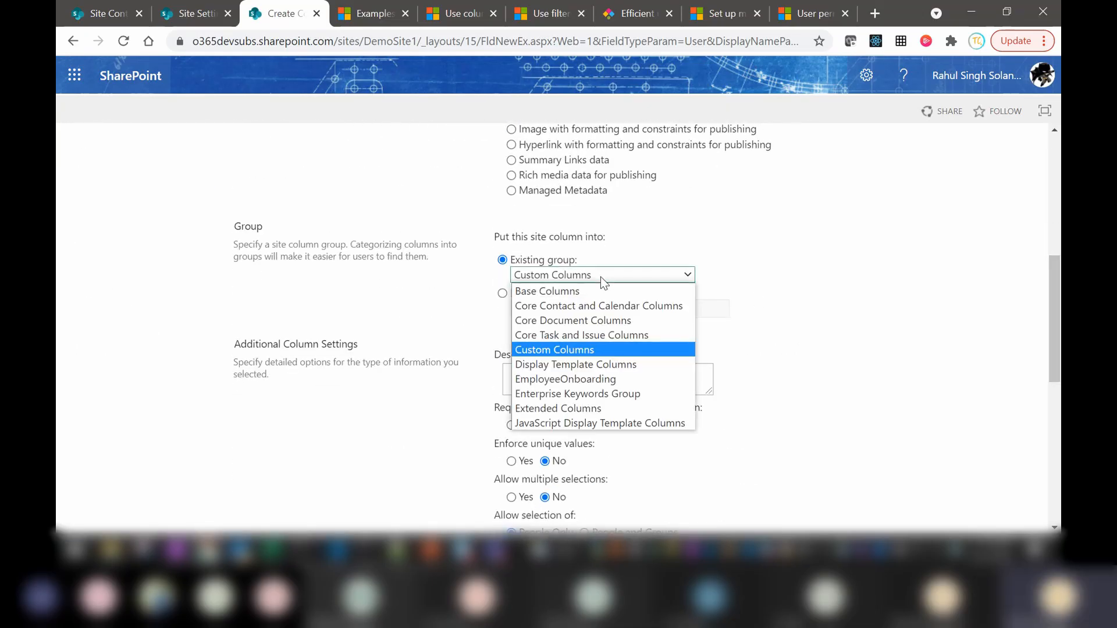
left_click(560, 380)
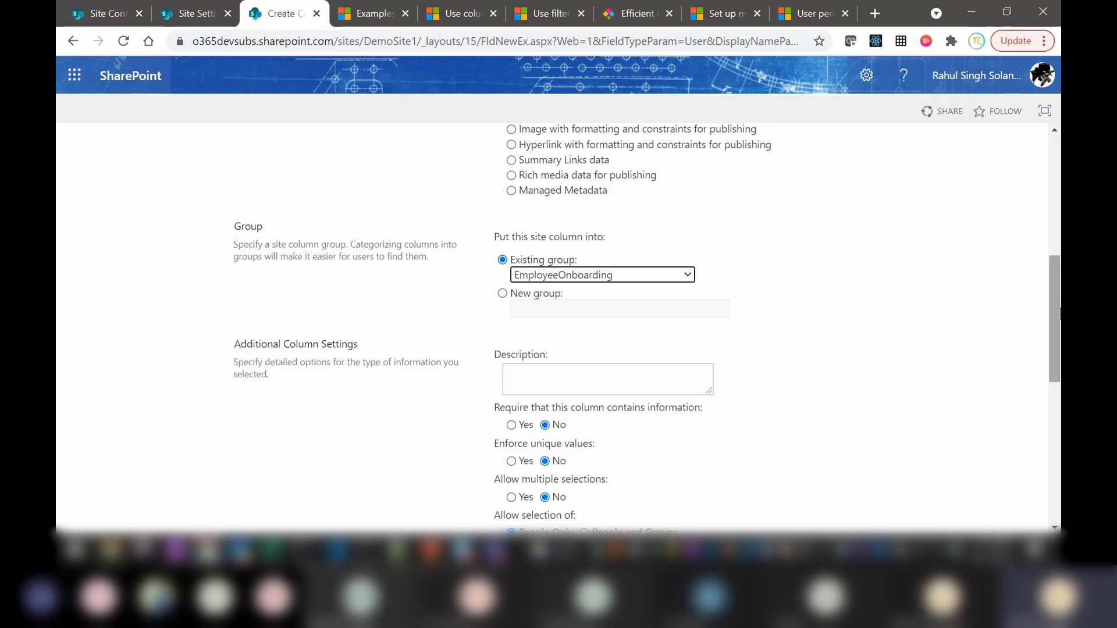
scroll(1057, 349, "down", 3)
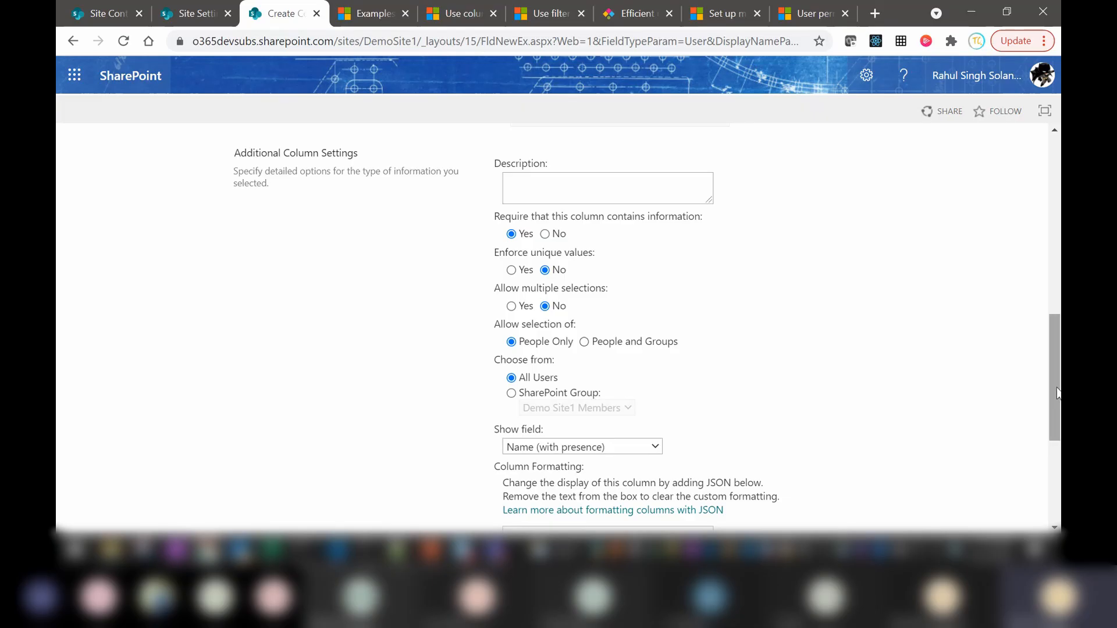
left_click_drag(1057, 393, 1058, 503)
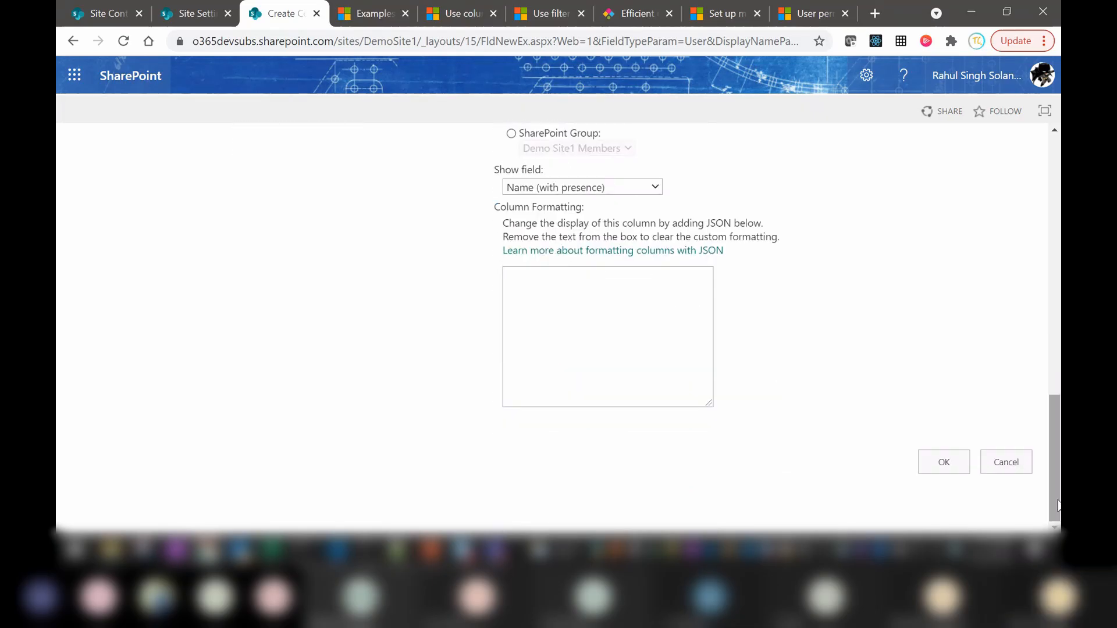
left_click(937, 466)
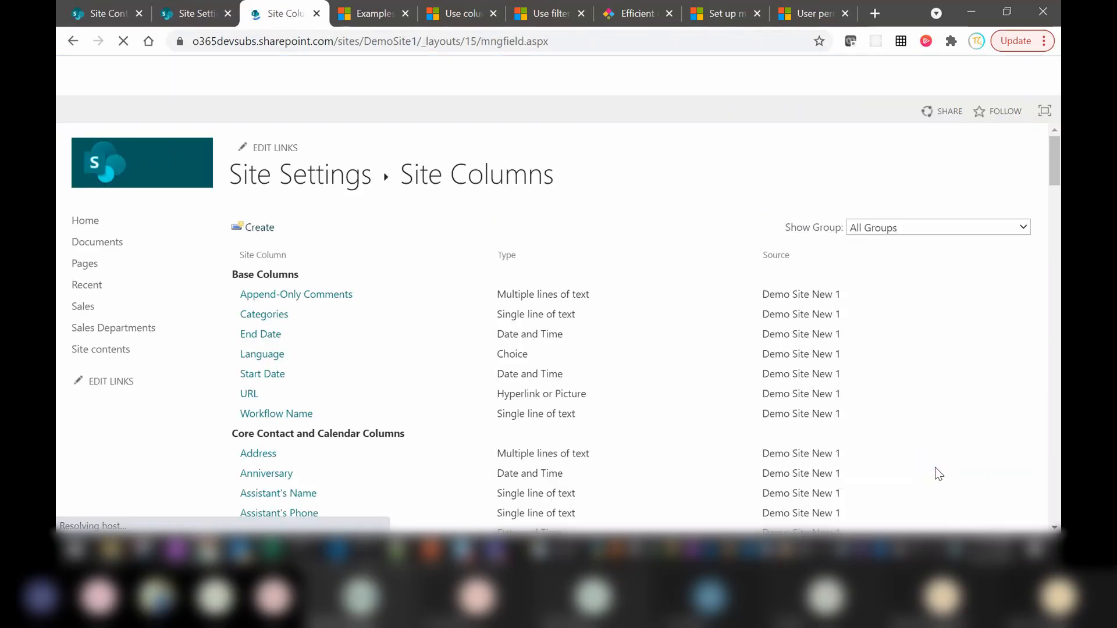
Filter the site columns to the EmployeeOnboarding group and compare them with the Employee Site Columns list on the PowerPoint slide.
left_click(897, 228)
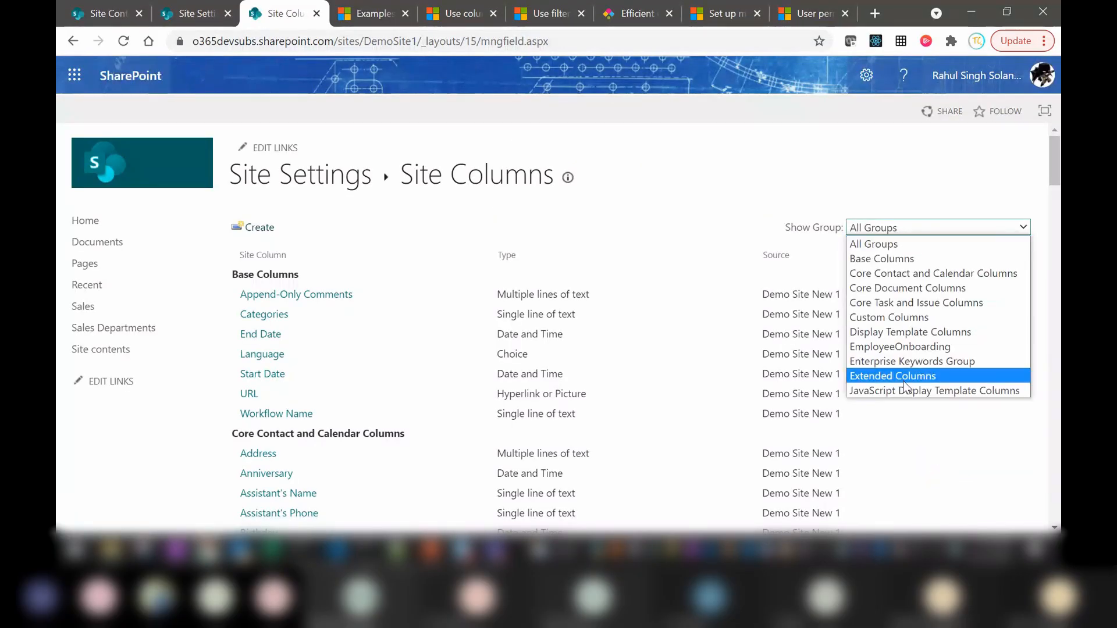
left_click(882, 347)
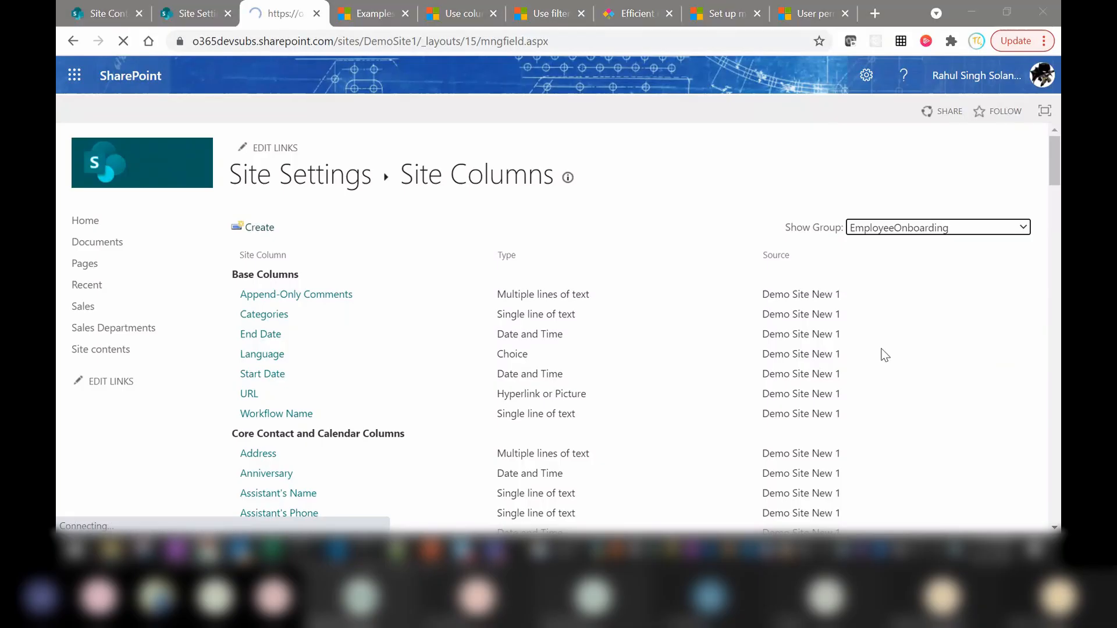
key("alt+Tab")
right_click(472, 301)
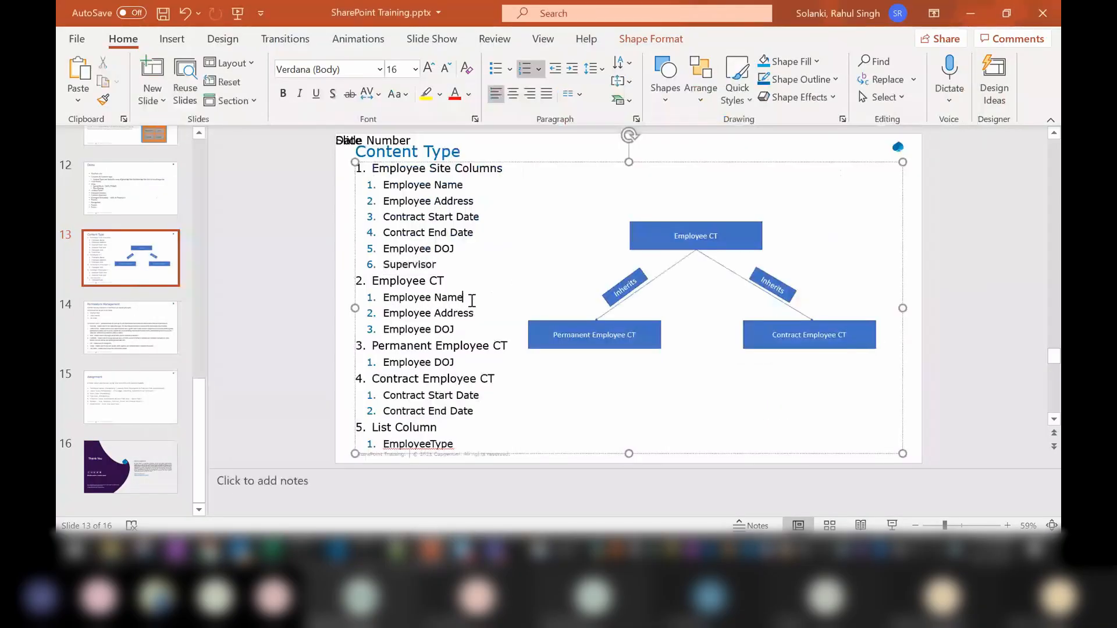
left_click(453, 266)
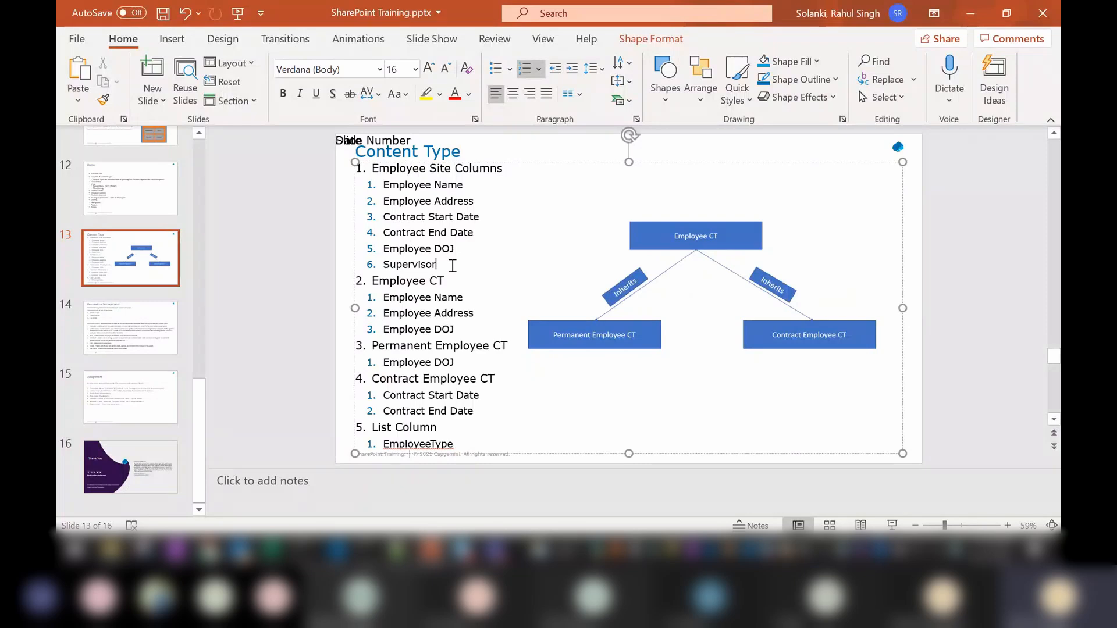
key("alt+Tab")
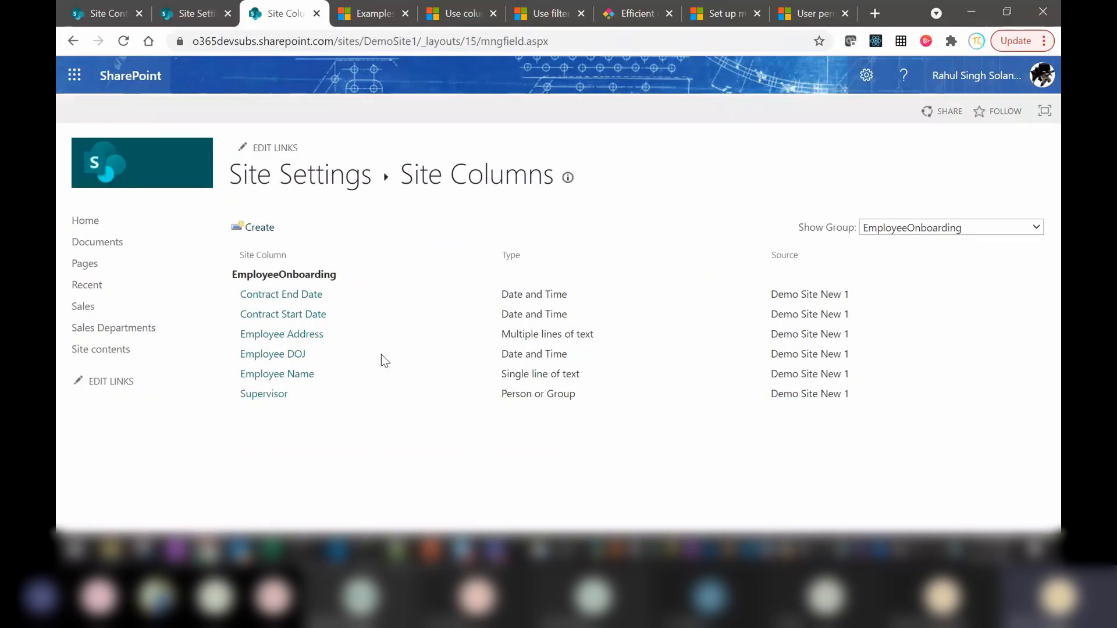
Start a new site content type and name it Employee CT, copying the name from the PowerPoint slide.
left_click(308, 187)
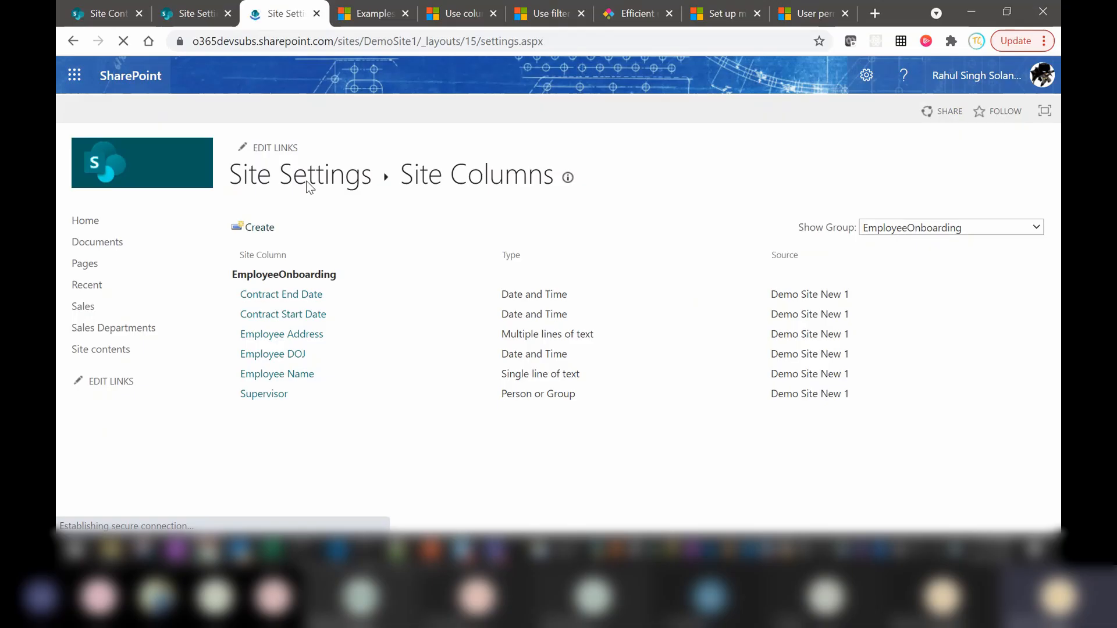
left_click(272, 345)
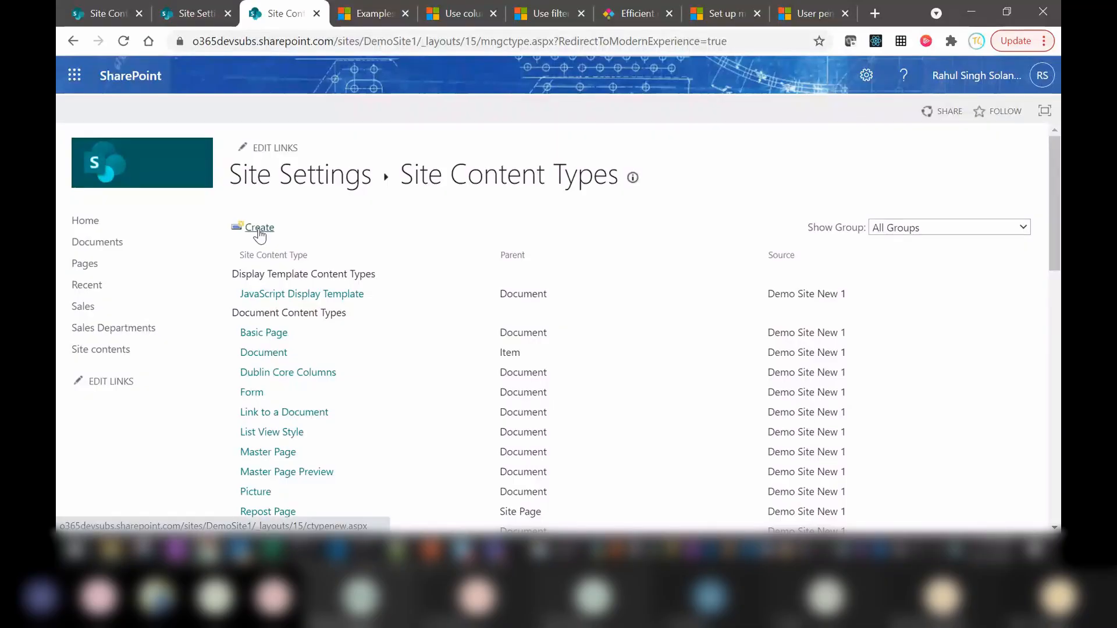
left_click(259, 228)
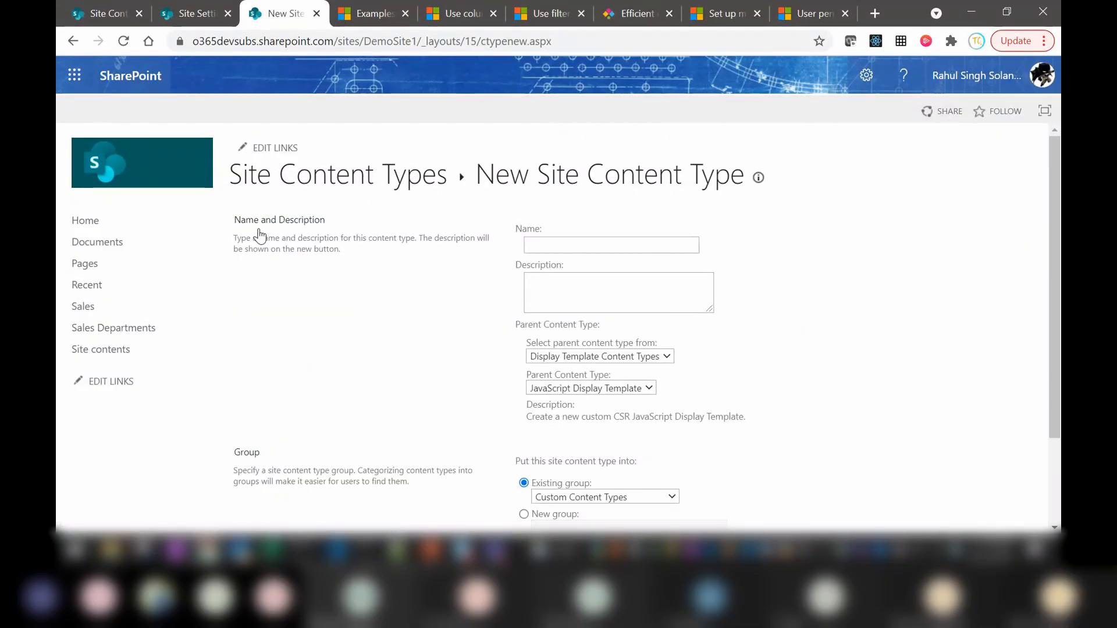
key("alt+Tab")
triple_click(462, 277)
key("ctrl+c")
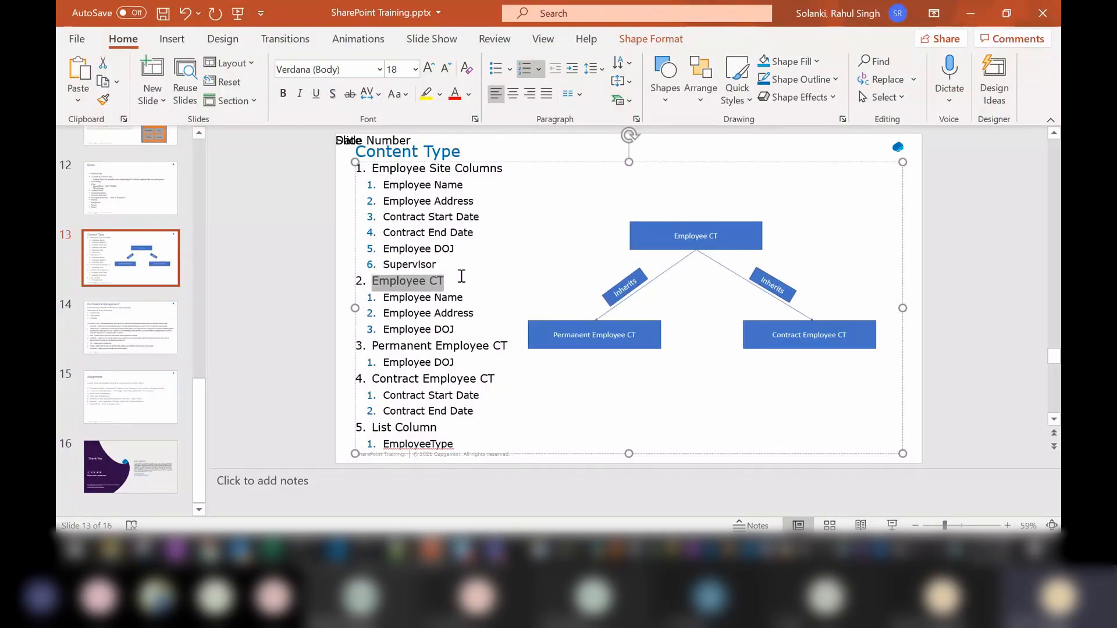
key("alt+Tab")
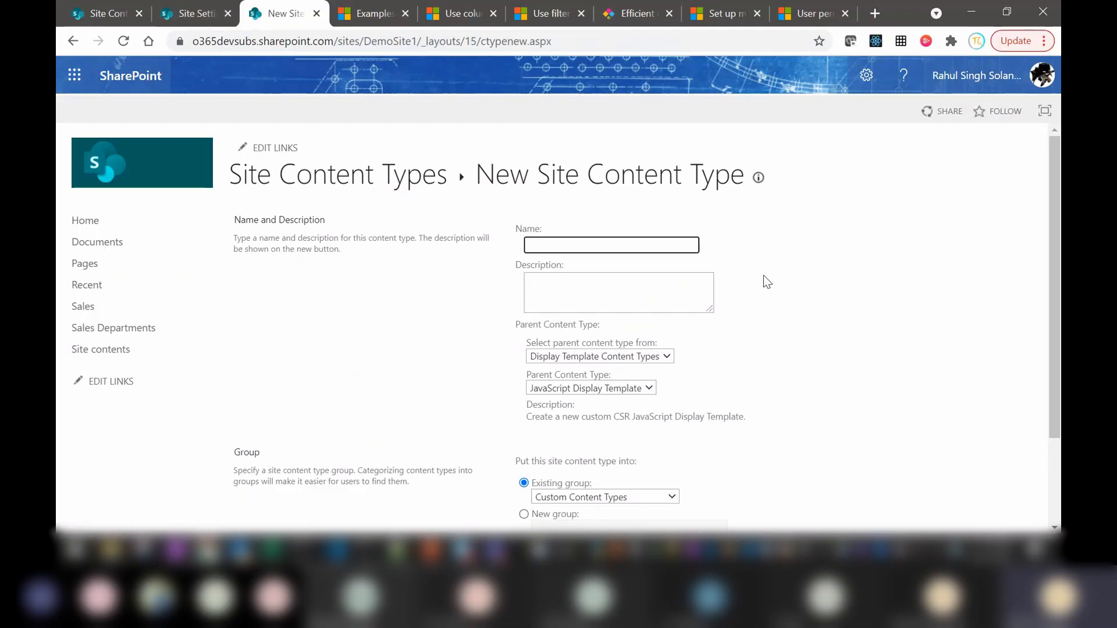
key("ctrl+v")
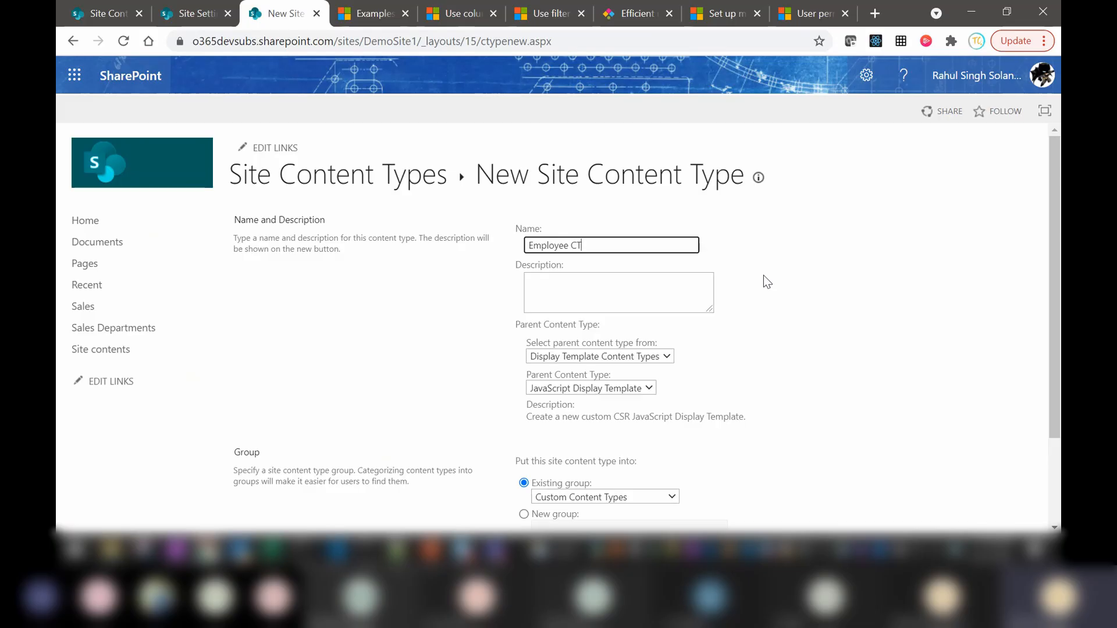
Set the new content type's parent to Item from the List Content Types group.
scroll(733, 285, "down", 2)
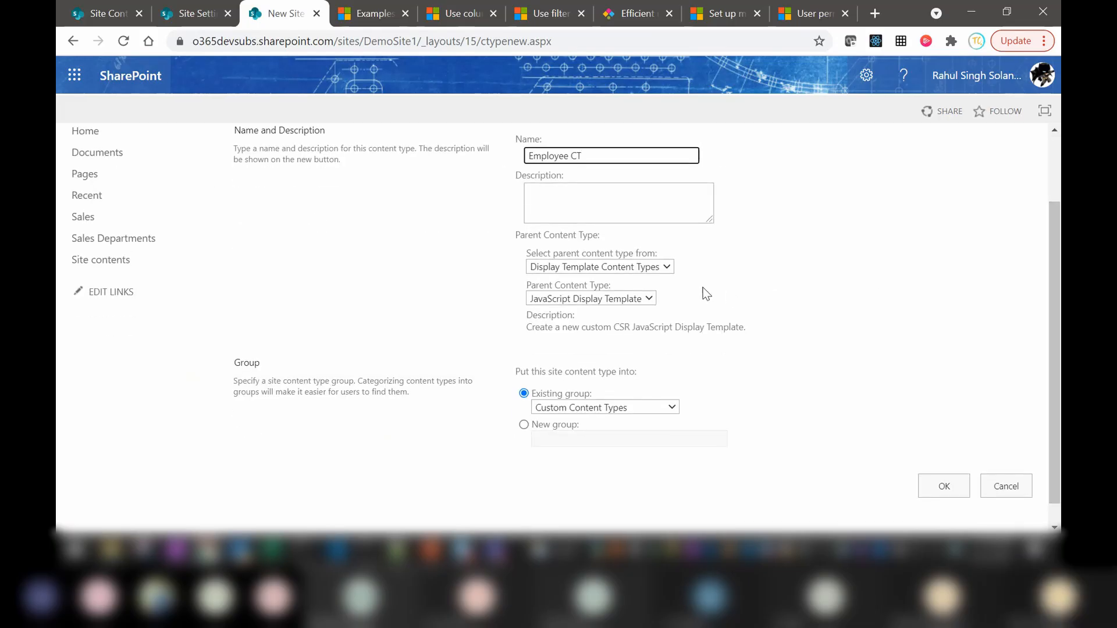
left_click(661, 269)
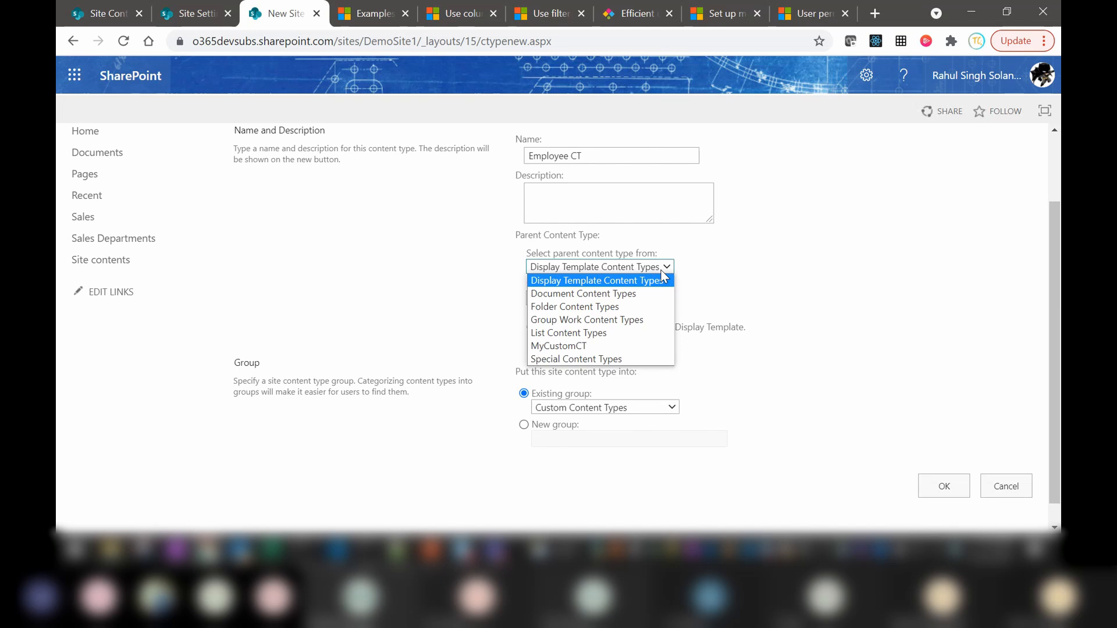
left_click(608, 334)
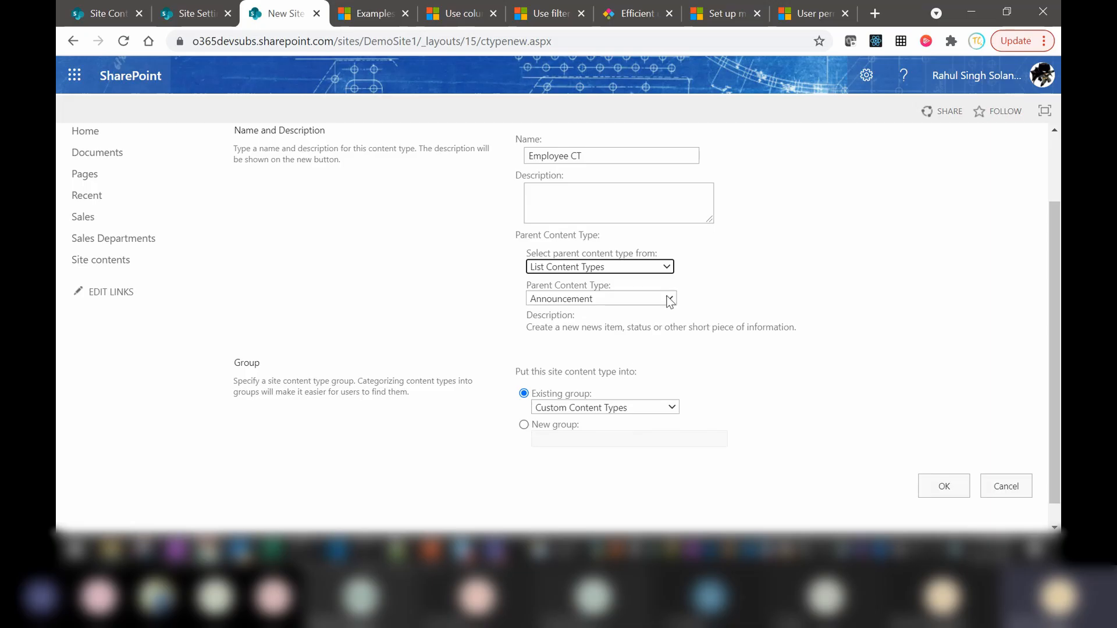
left_click(635, 300)
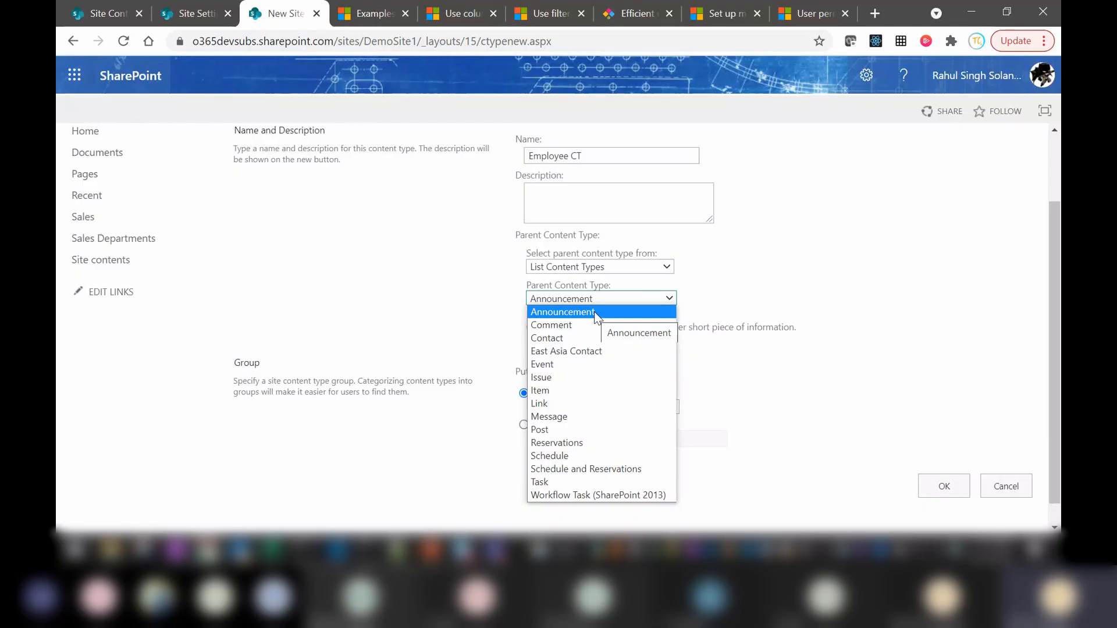
left_click(553, 392)
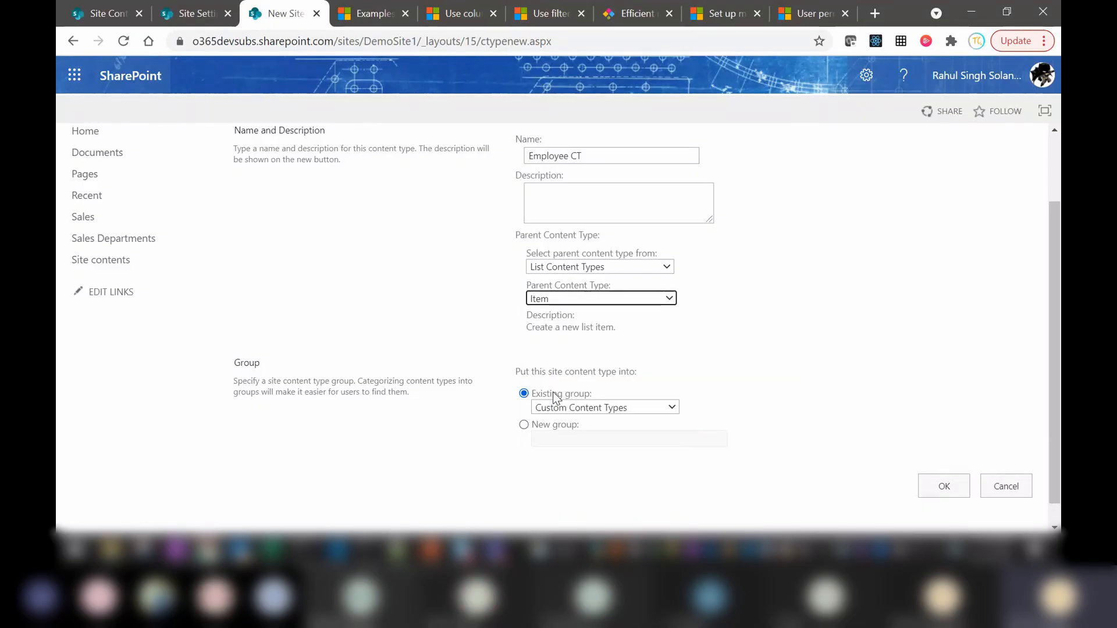
left_click(883, 337)
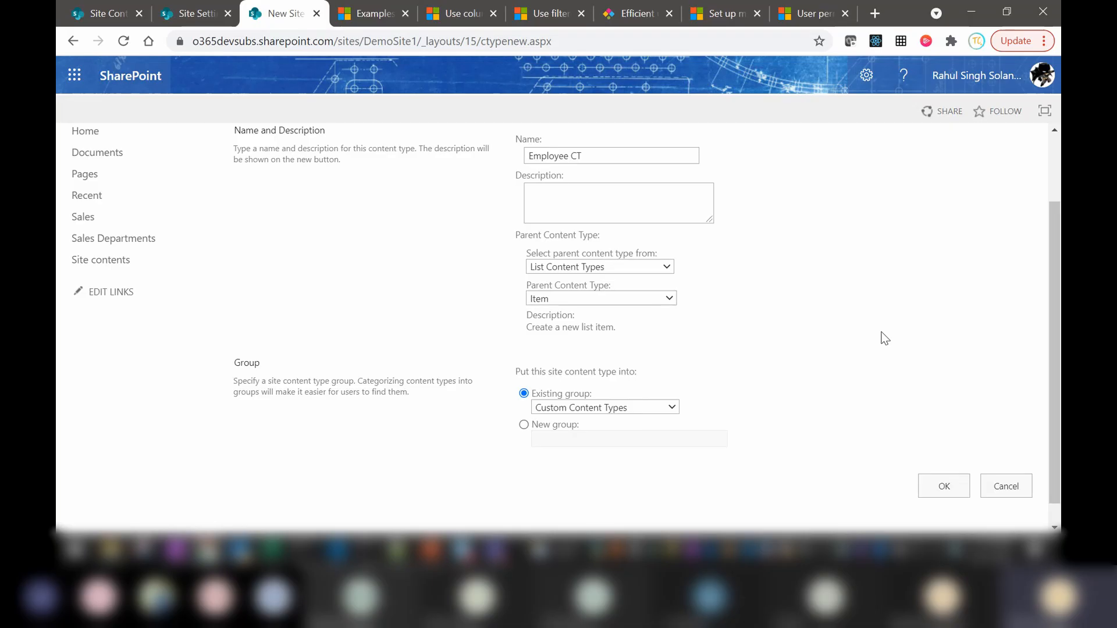
left_click_drag(1051, 337, 1051, 378)
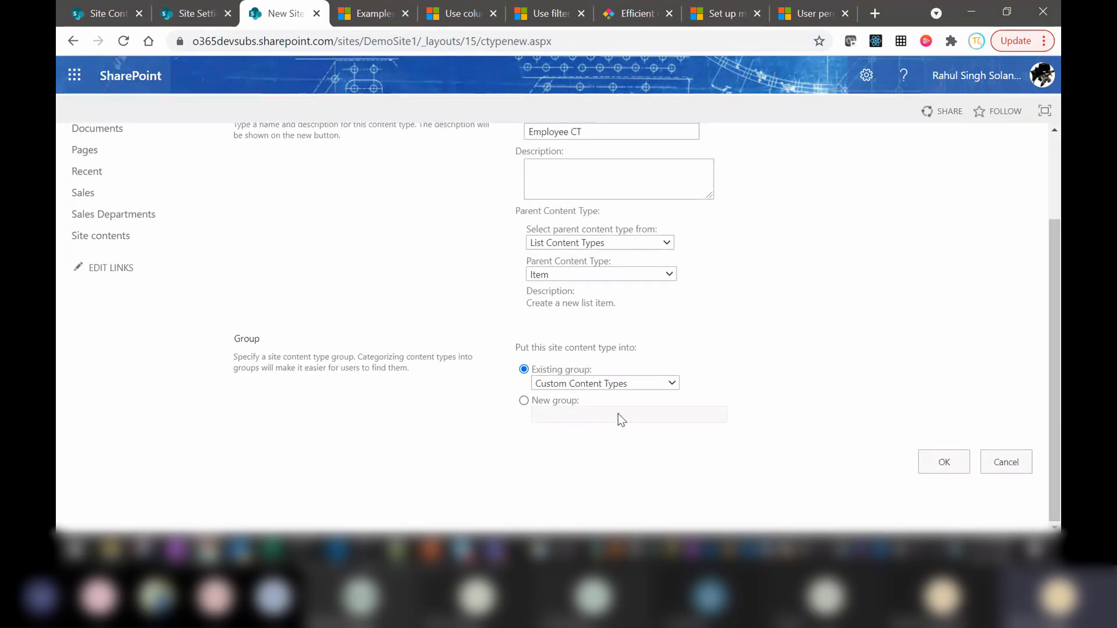
left_click(549, 400)
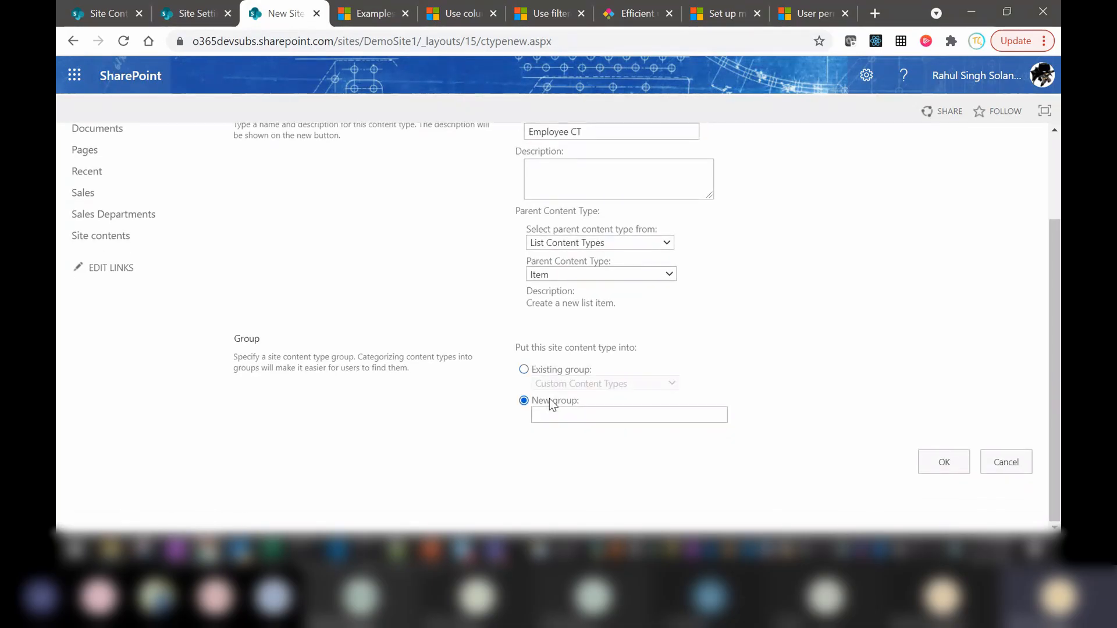
left_click(564, 370)
left_click(621, 383)
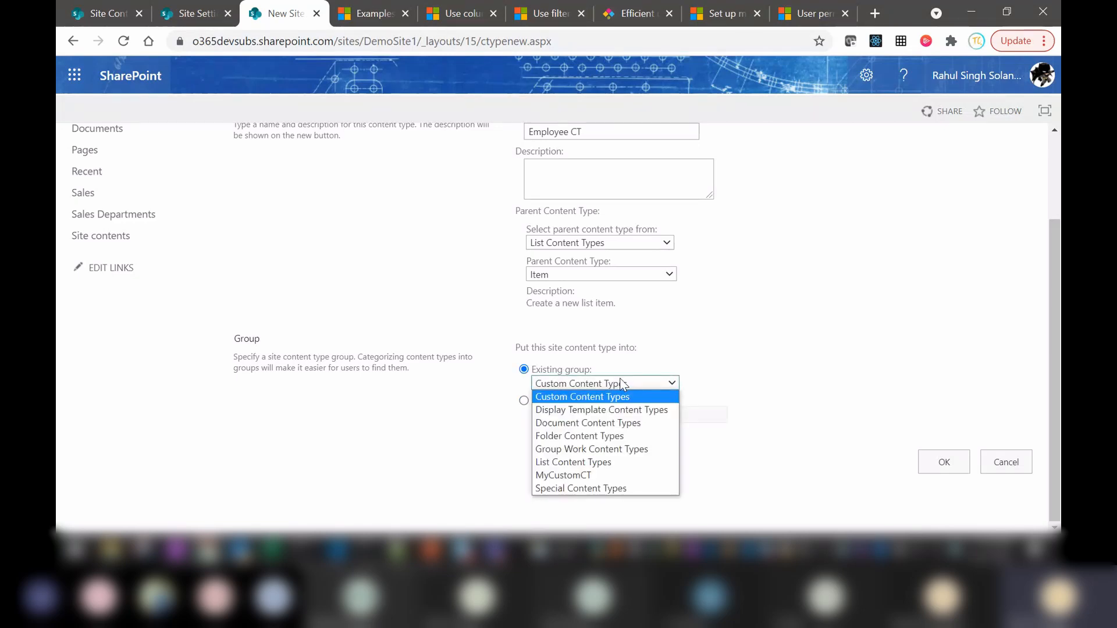
left_click(582, 397)
Put the Employee CT content type into a new group named EmployeeOnboardingCT and create it.
left_click(538, 402)
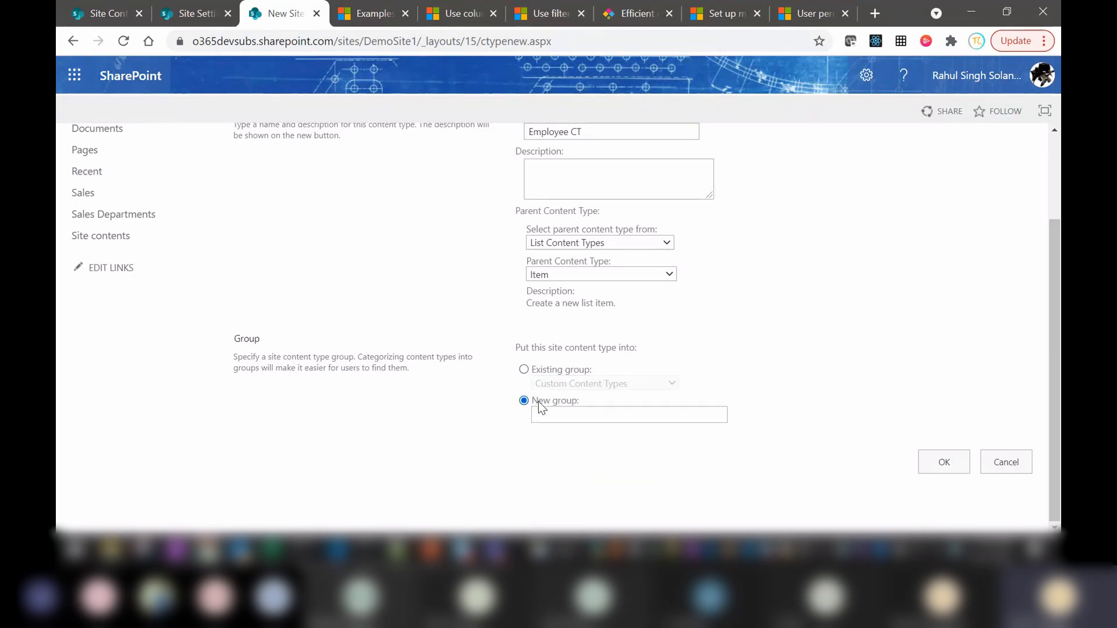
left_click(625, 416)
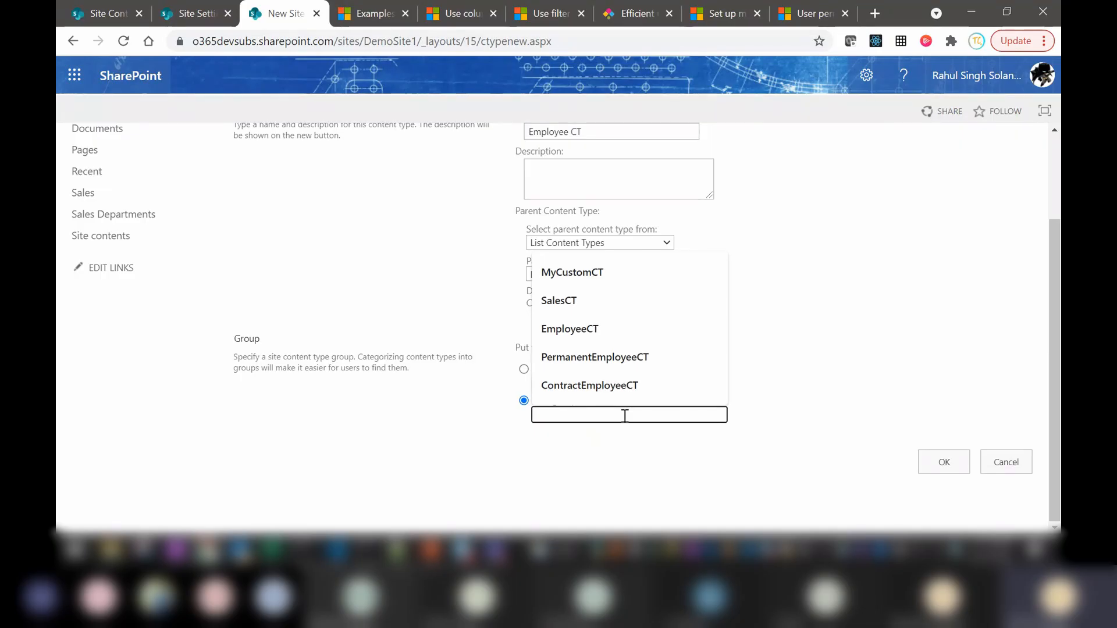
left_click(569, 334)
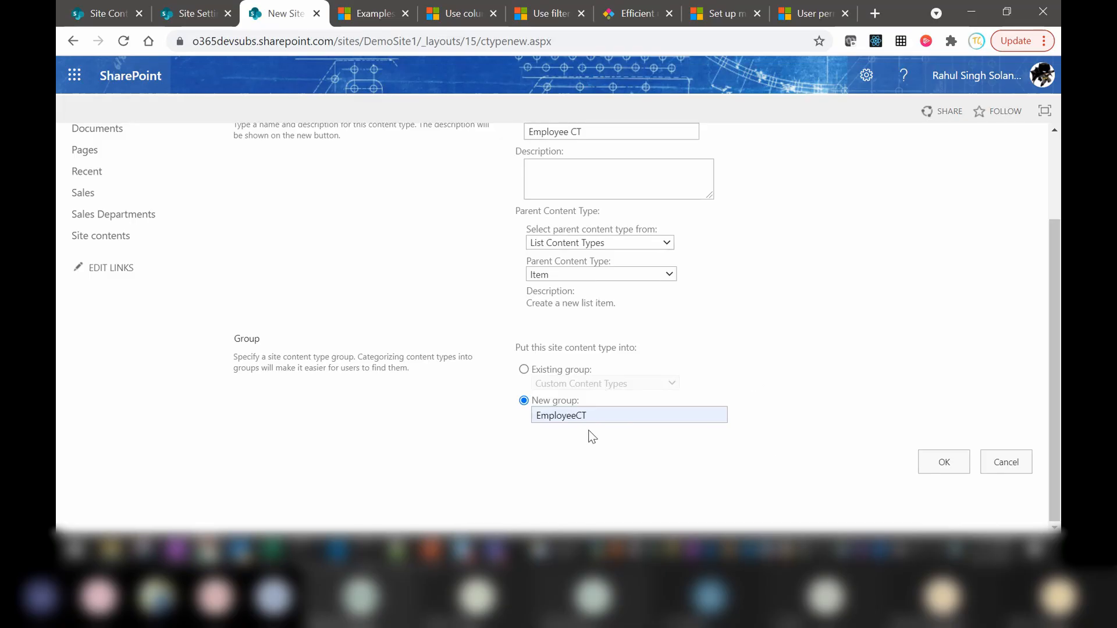
left_click(624, 417)
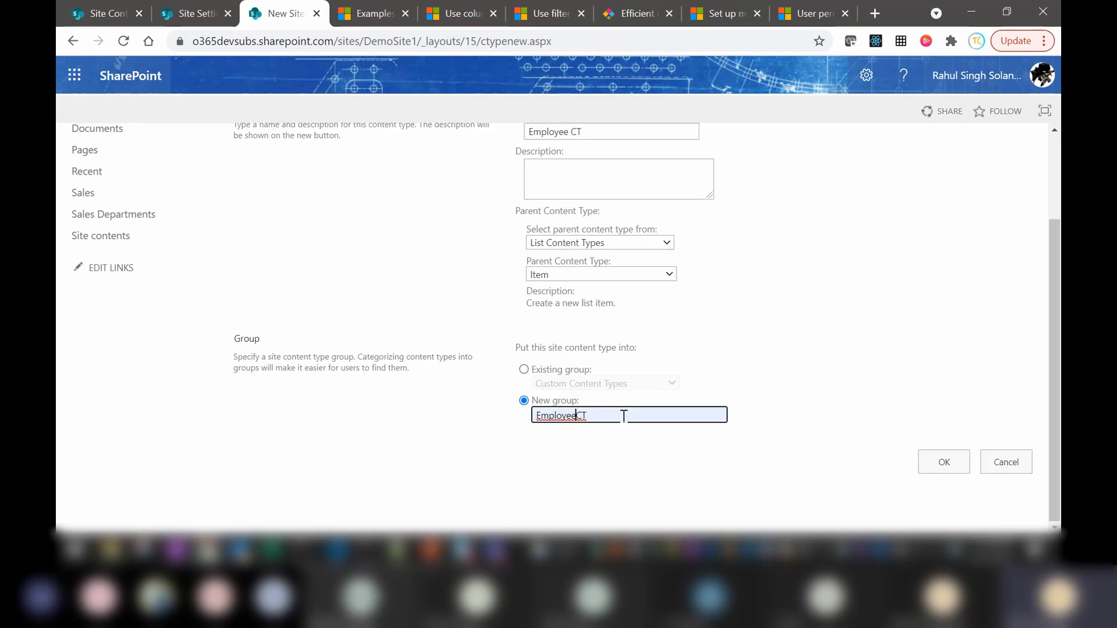
type("Onb")
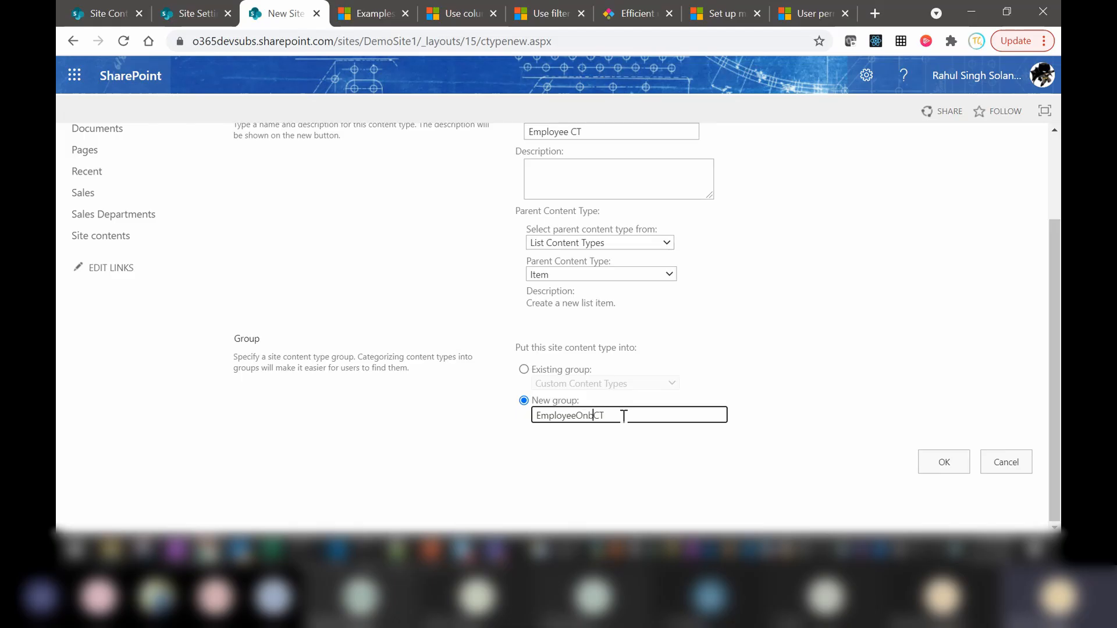
type("oarding")
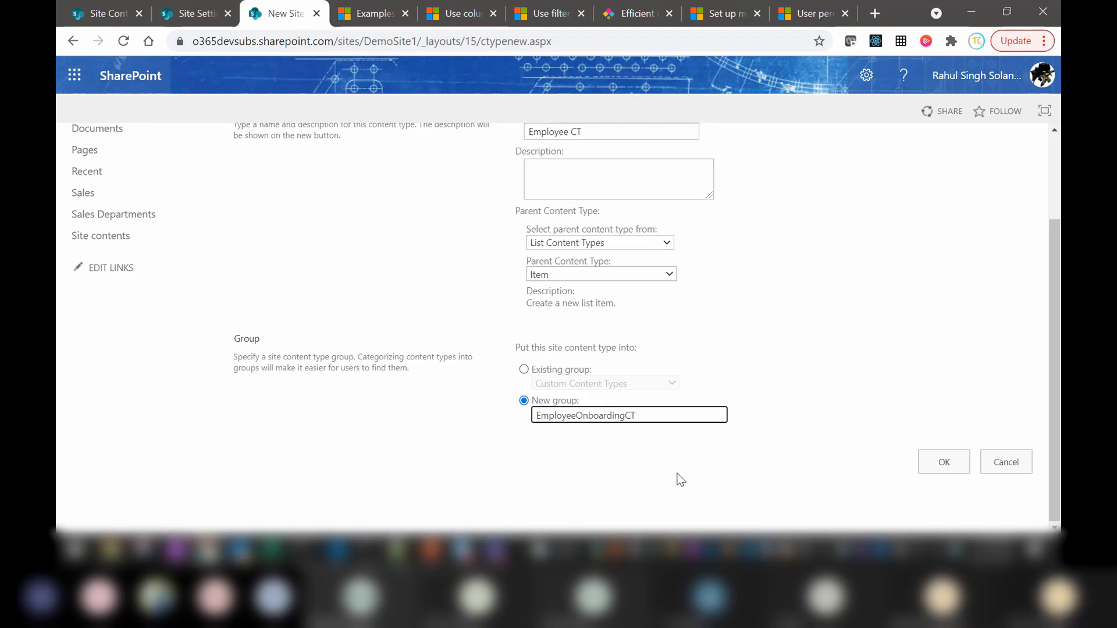
left_click(950, 465)
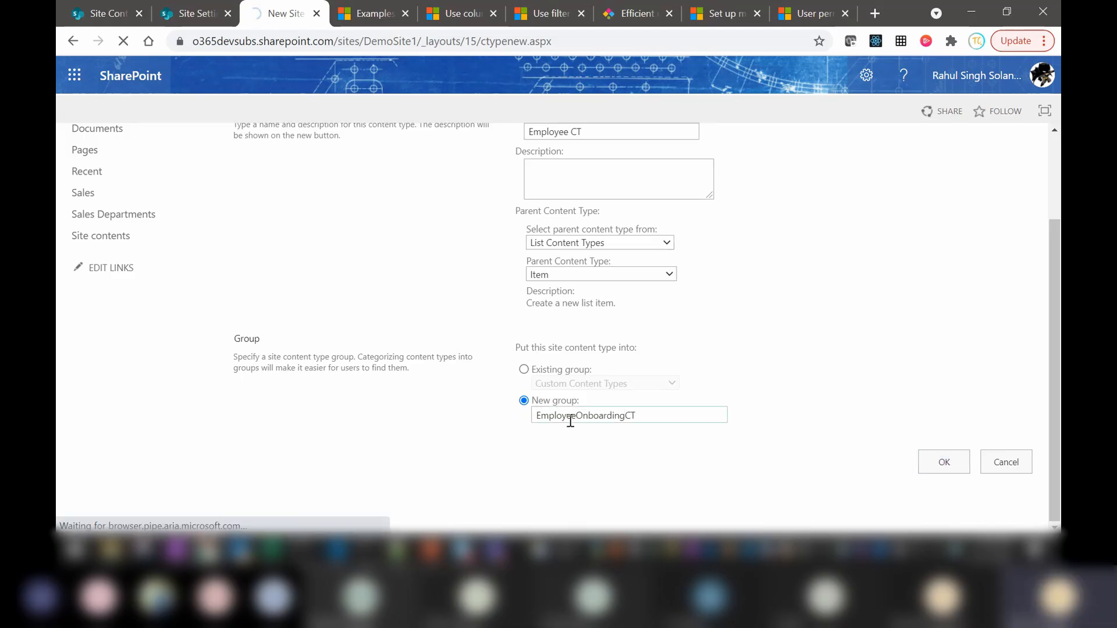
Review Employee CT's column settings and select its Employee Name, Employee Address and Employee DOJ entries on the PowerPoint slide.
key("alt+Tab")
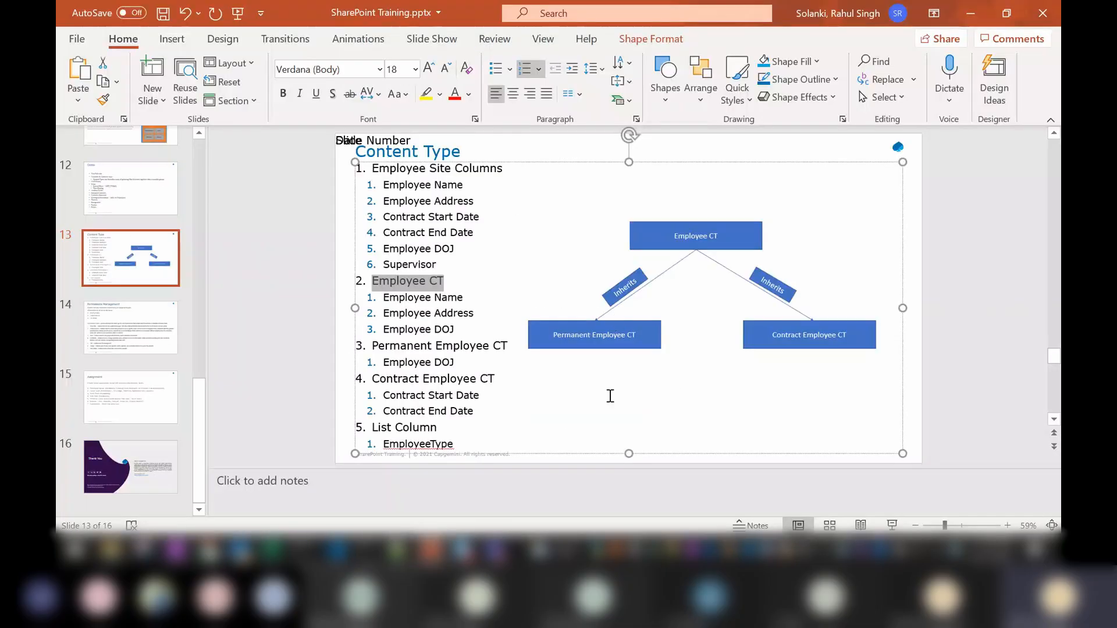
key("alt+Tab")
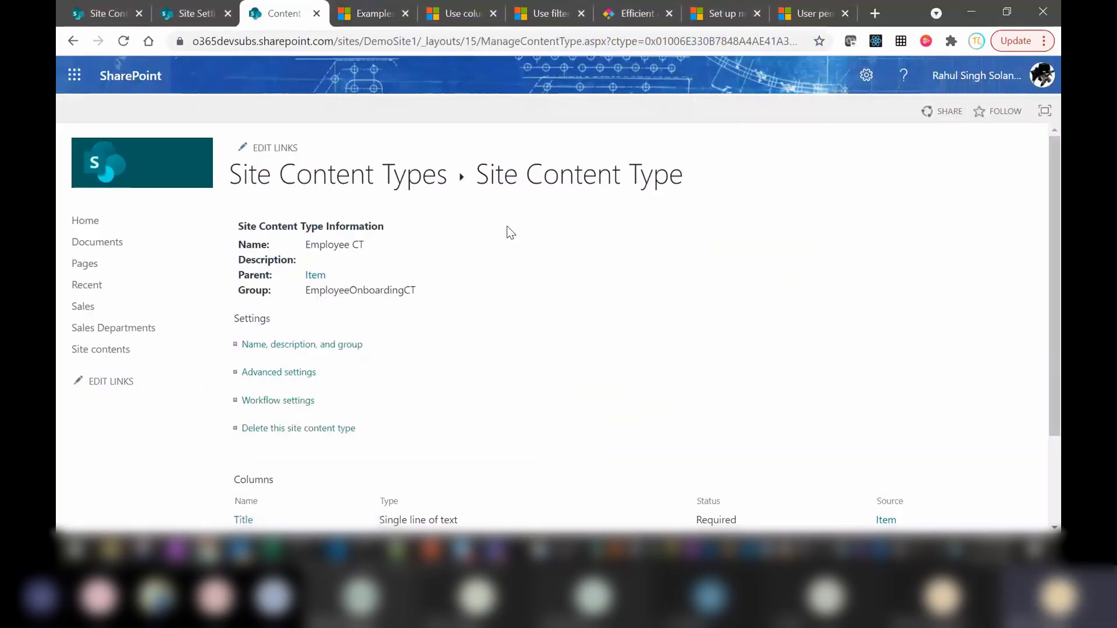
left_click_drag(1053, 213, 1054, 299)
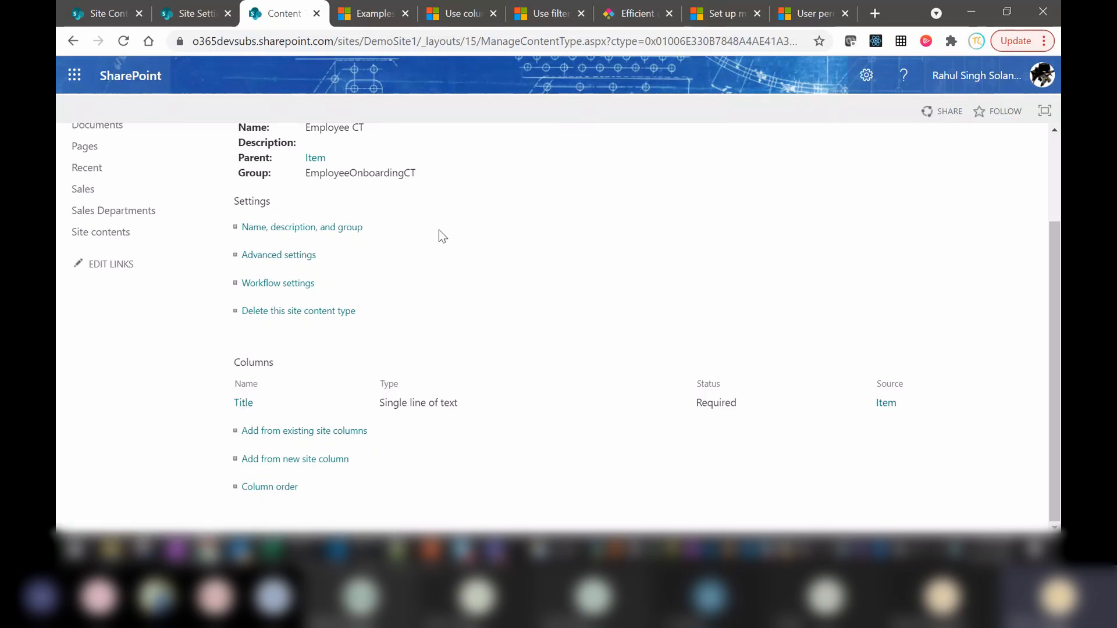
key("alt+Tab")
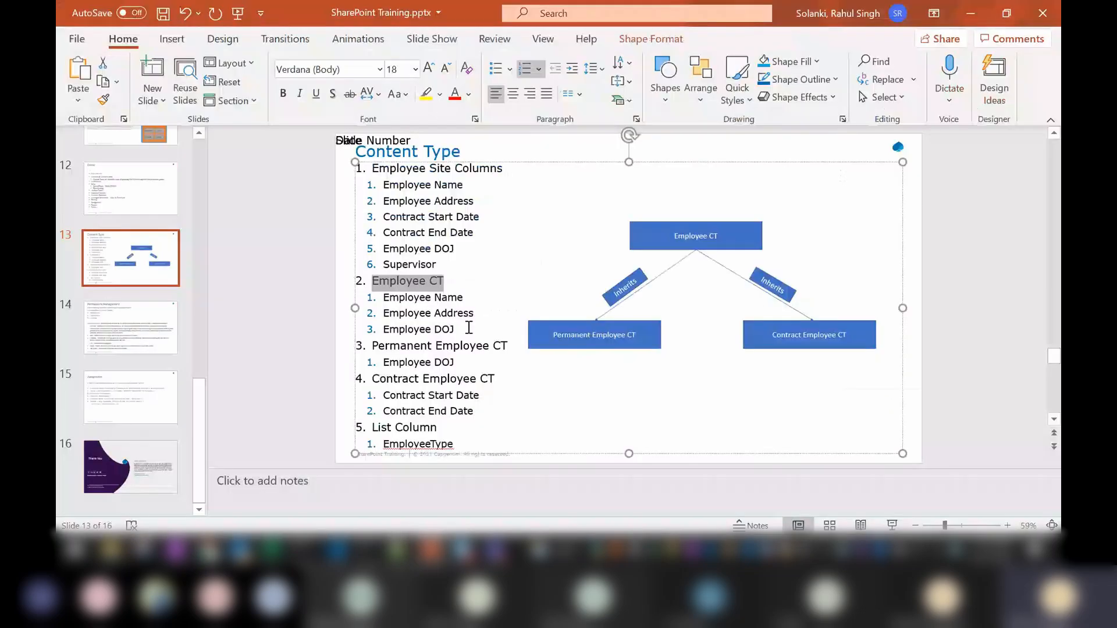
left_click_drag(469, 328, 386, 298)
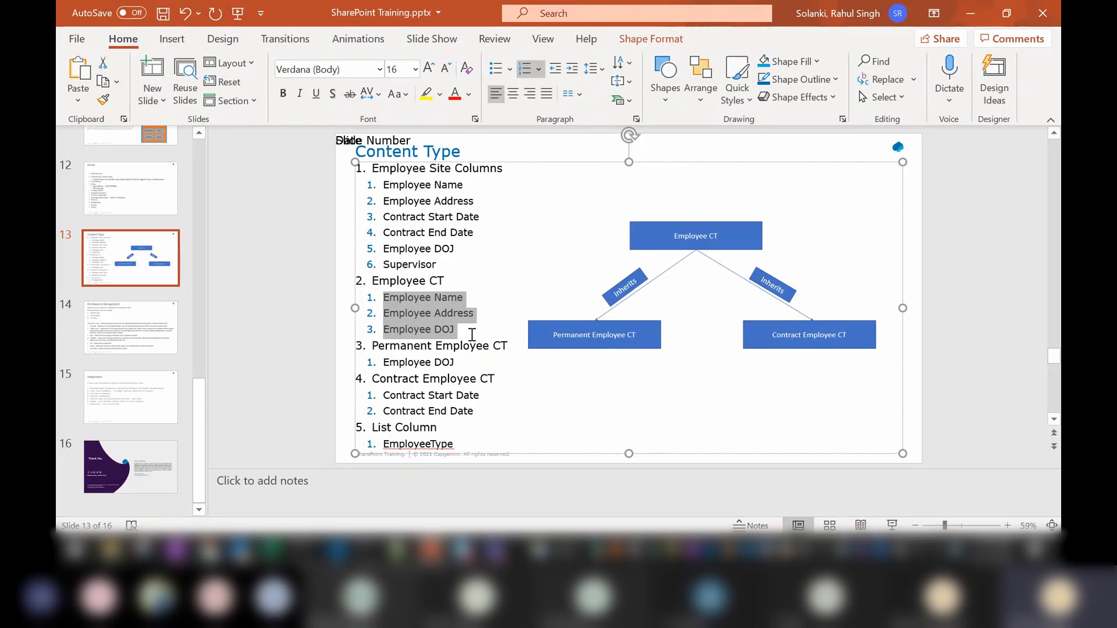
key("alt+Tab")
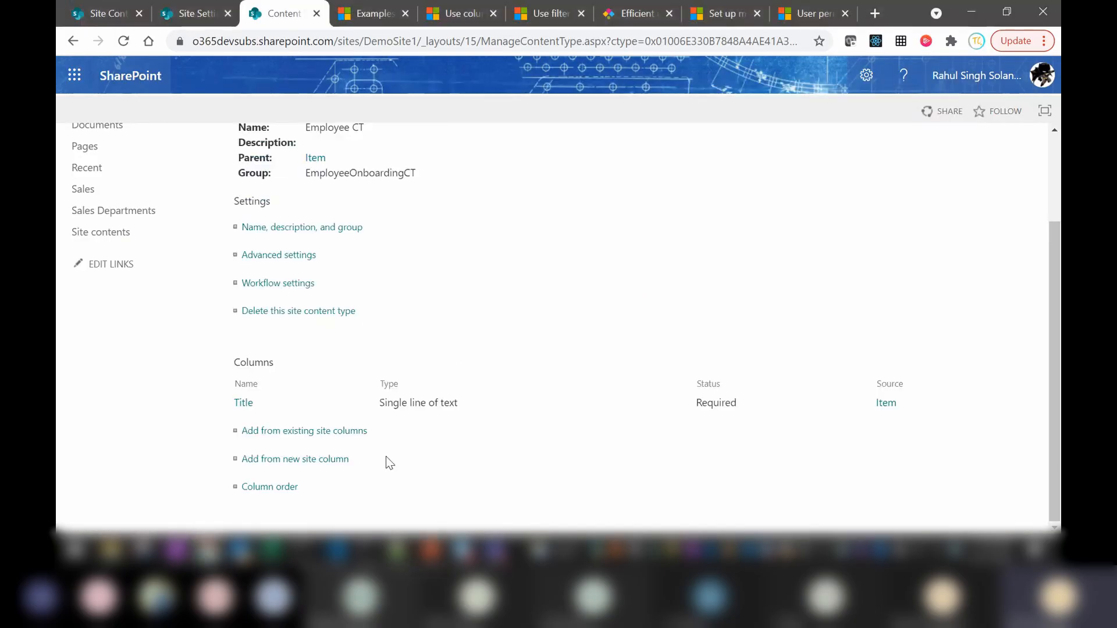
Choose the existing EmployeeOnboarding site columns Employee Name, Employee Address and Employee DOJ as the columns to add to Employee CT.
left_click(284, 432)
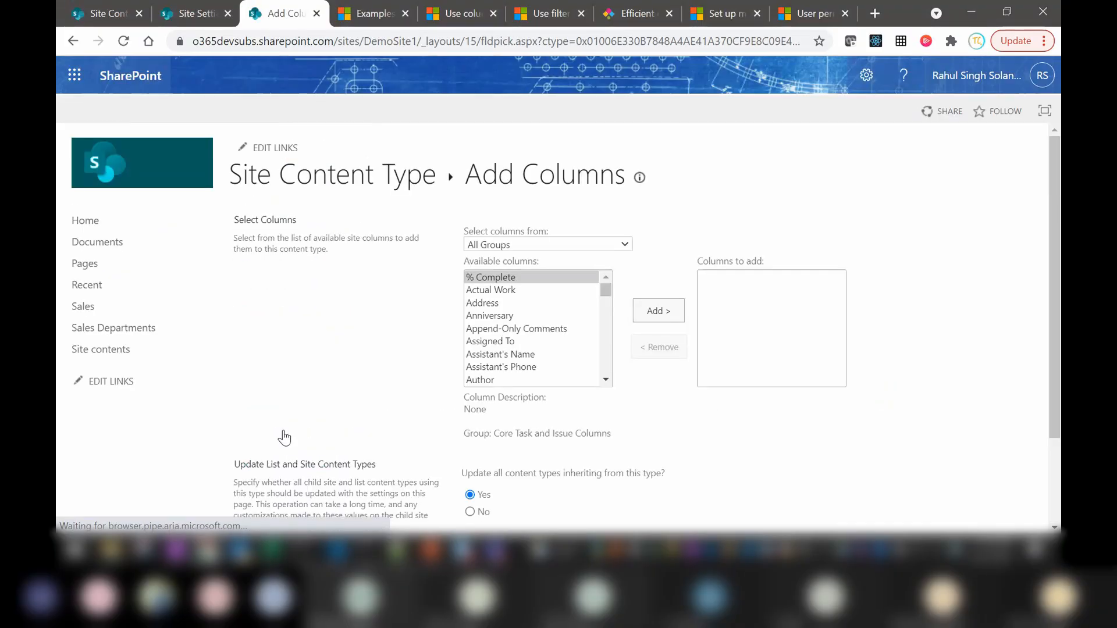
left_click(586, 251)
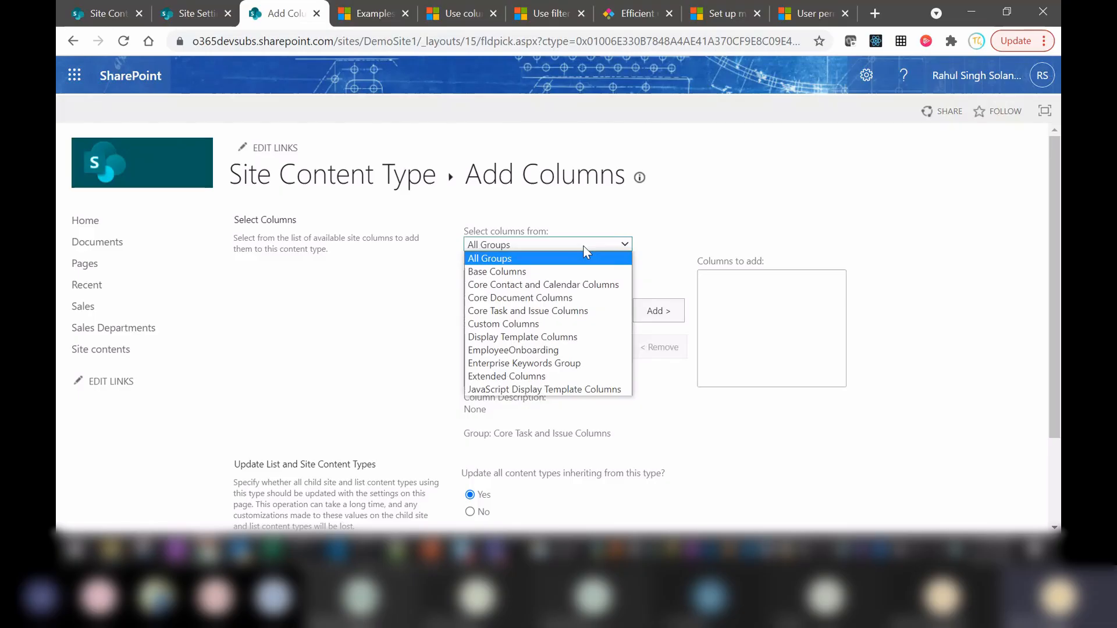
left_click(522, 349)
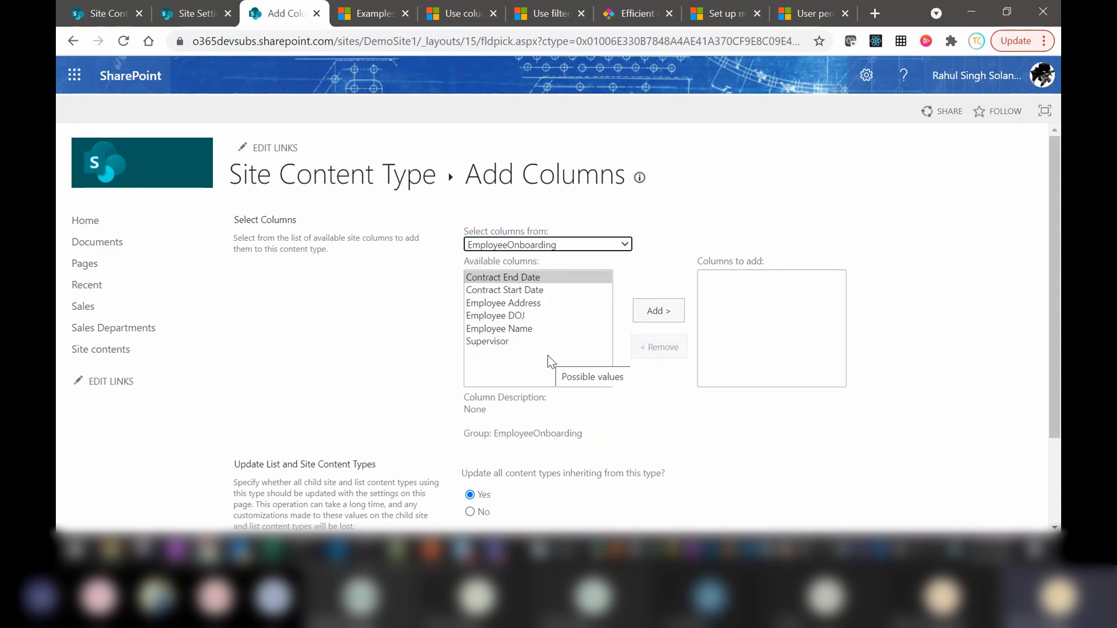
double_click(514, 329)
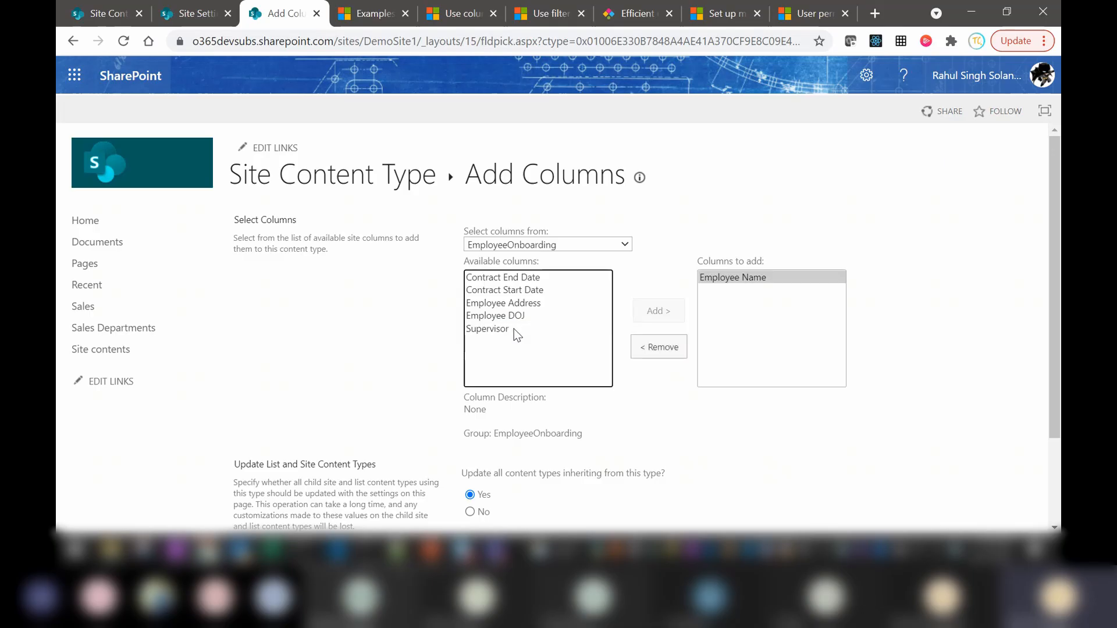
key("alt+Tab")
key("alt+Tab")
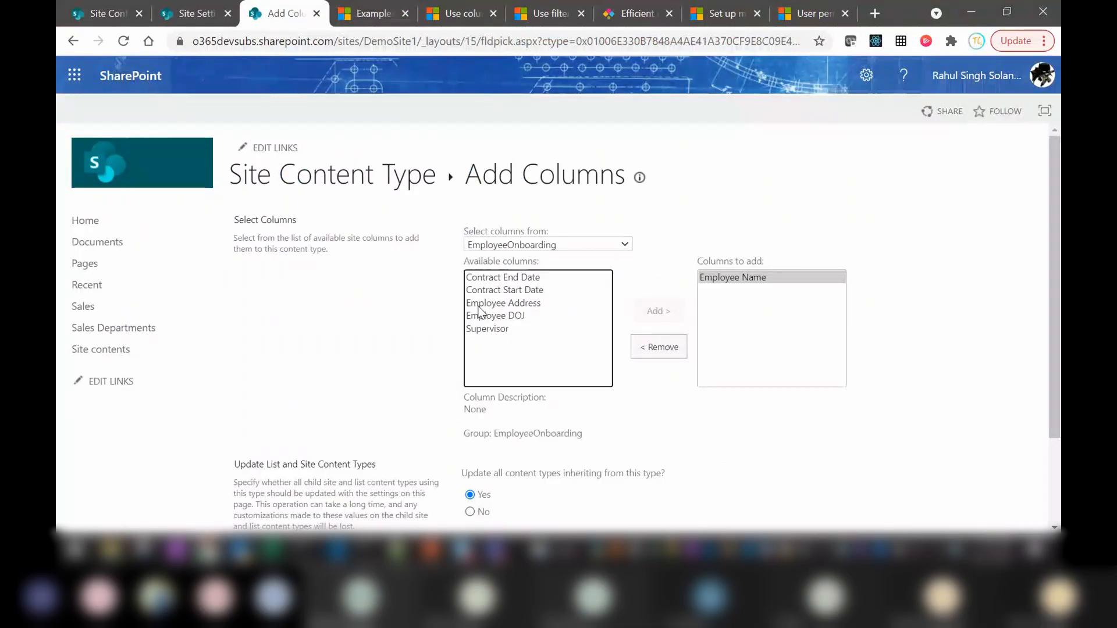
double_click(523, 303)
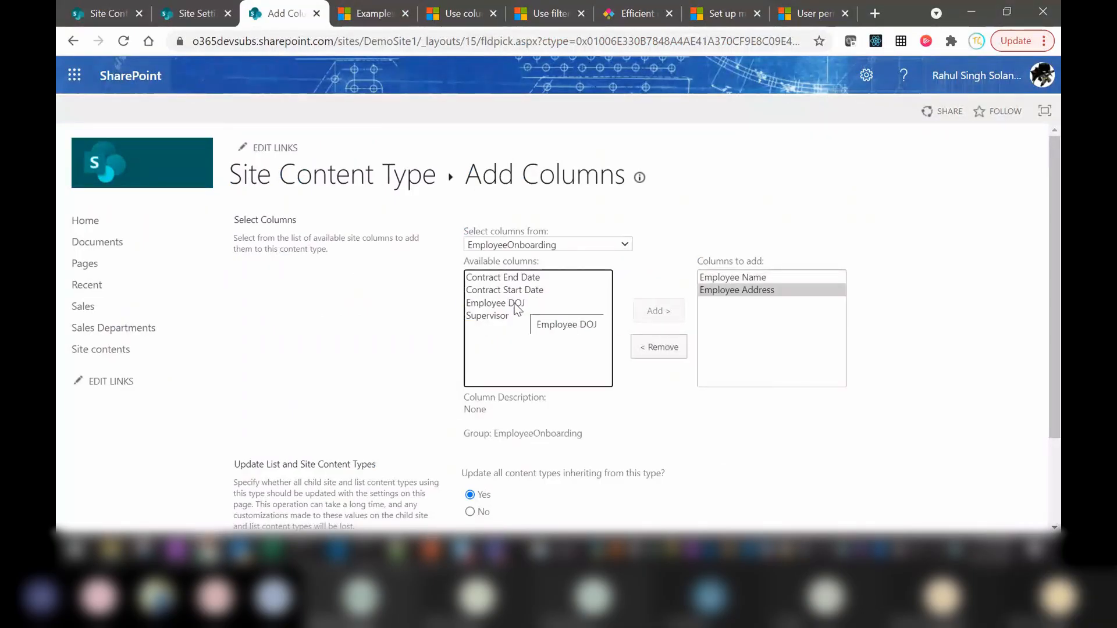
left_click(515, 304)
double_click(513, 303)
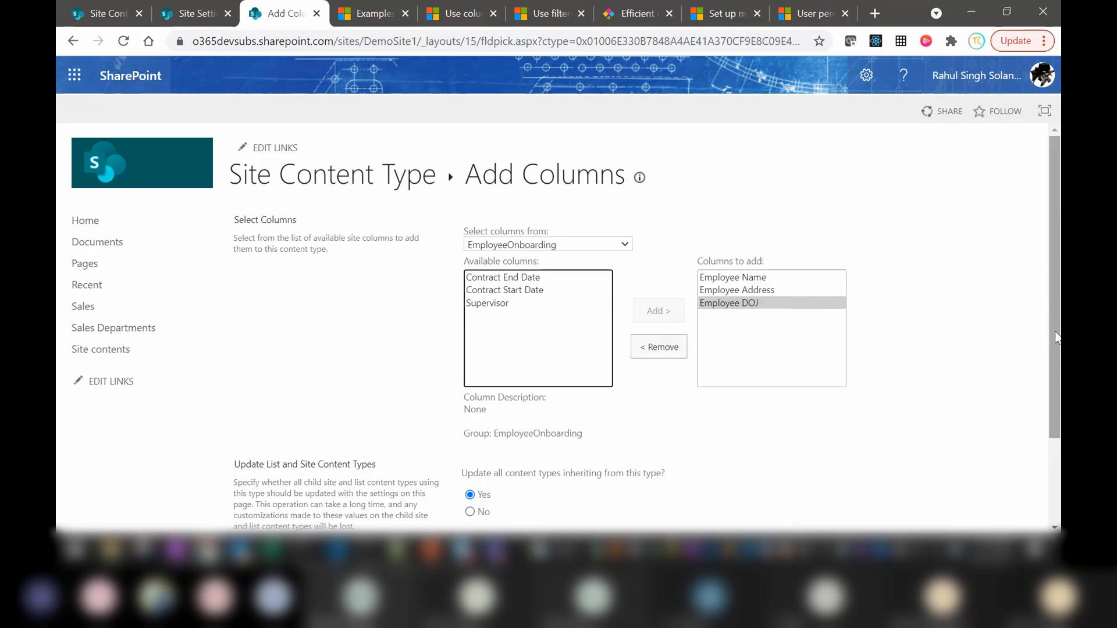
Confirm adding the chosen columns to Employee CT and check its name, group and column list.
left_click_drag(1057, 336, 1056, 419)
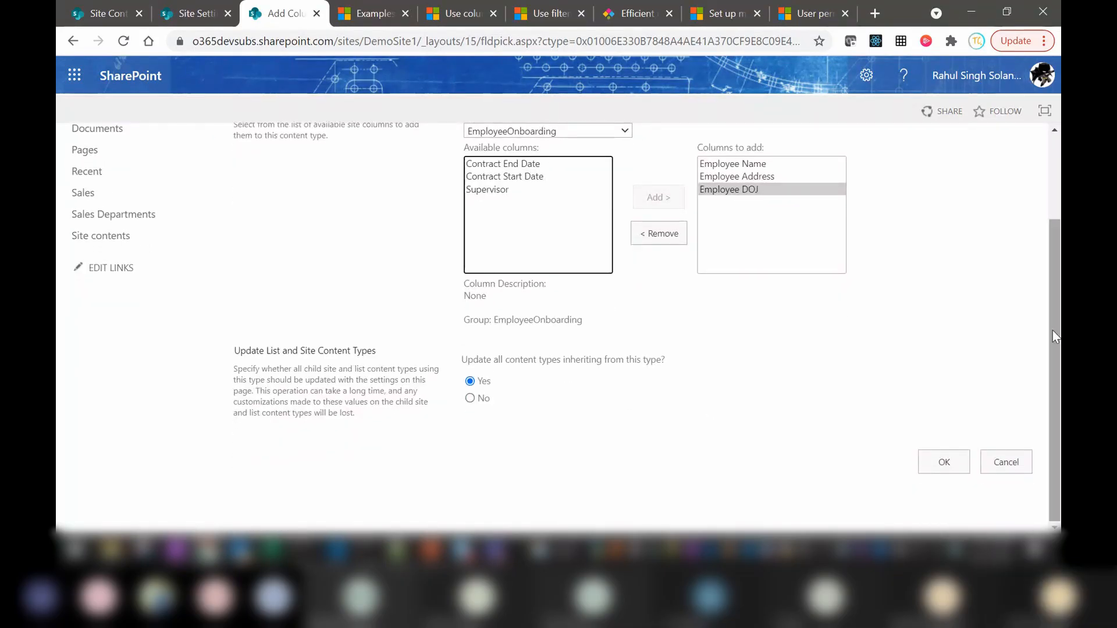
left_click(941, 455)
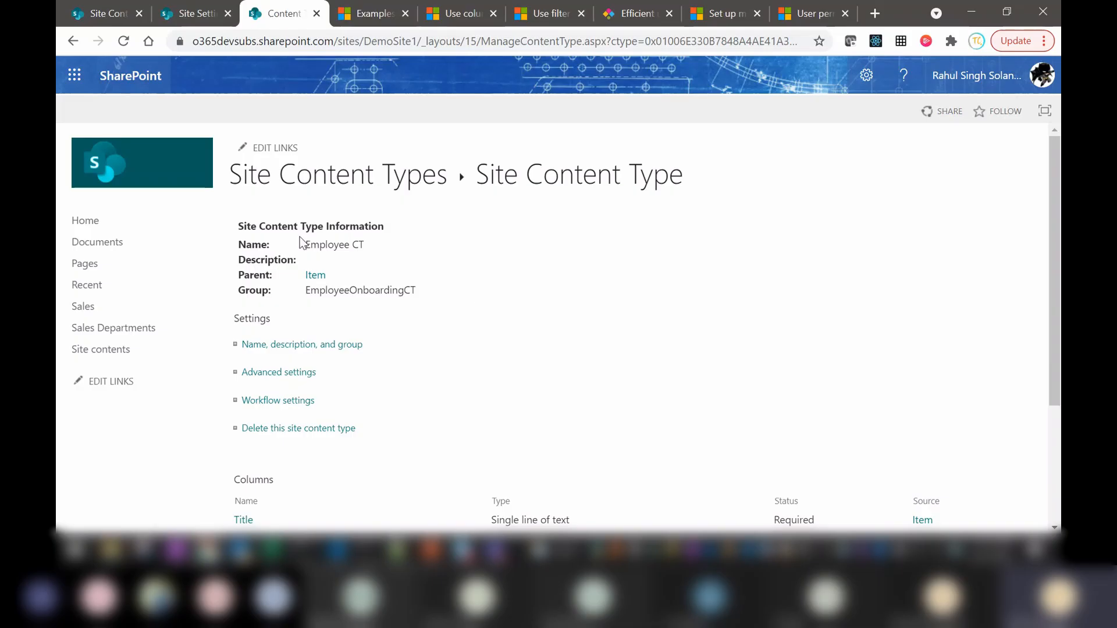
left_click_drag(306, 245, 368, 245)
left_click_drag(308, 290, 434, 301)
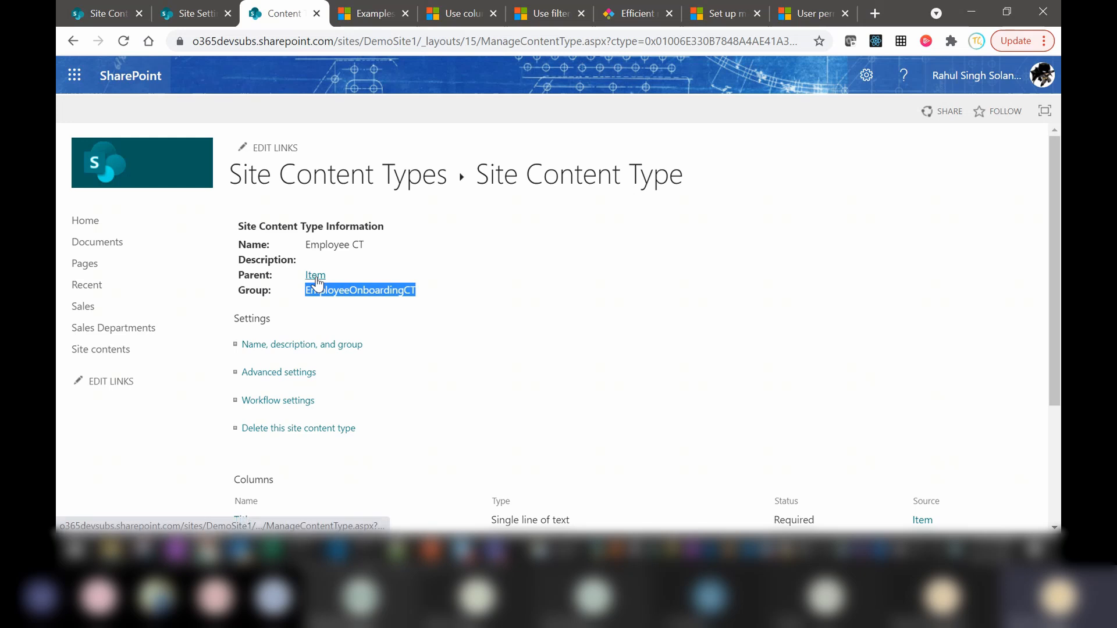
scroll(1060, 350, "down", 3)
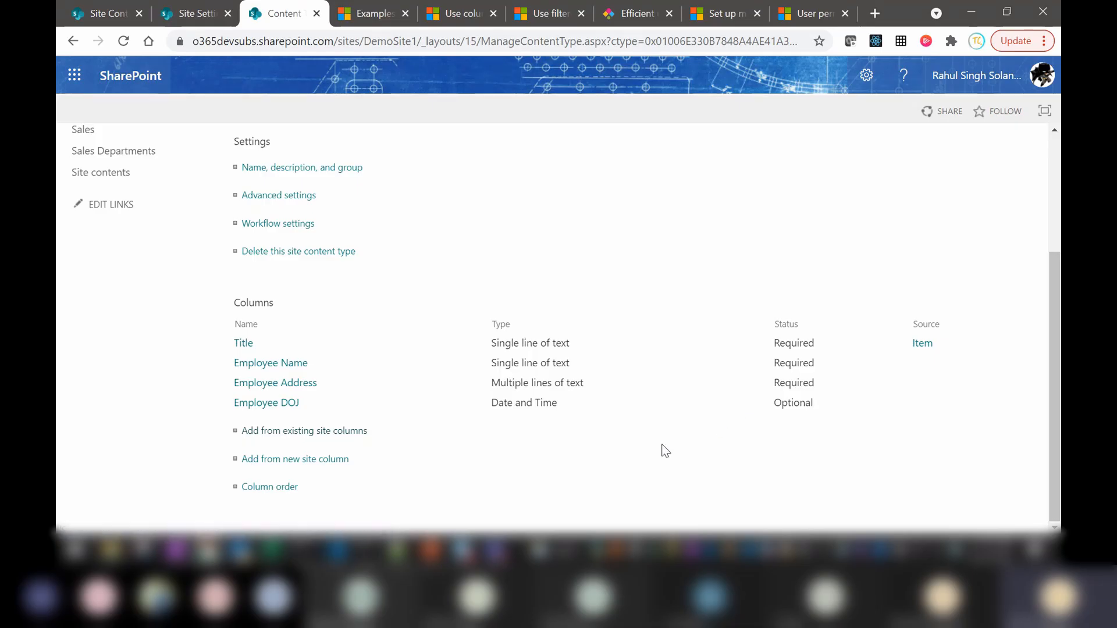
scroll(665, 451, "up", 3)
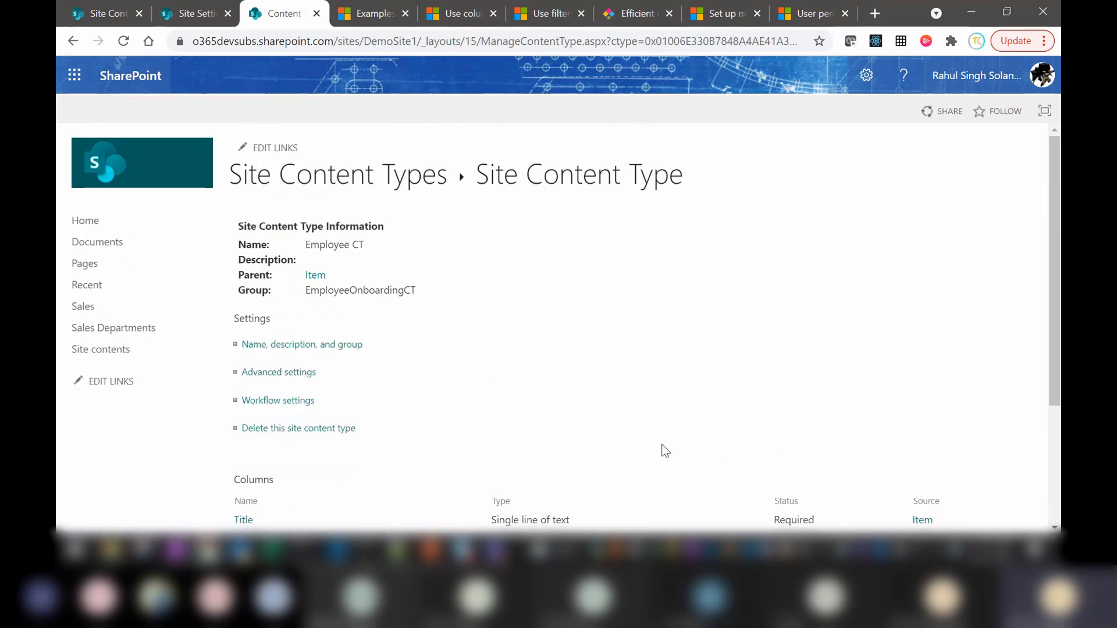
Start a new site content type and name it Permanent Employee CT, copying the name from the PowerPoint slide.
left_click(388, 176)
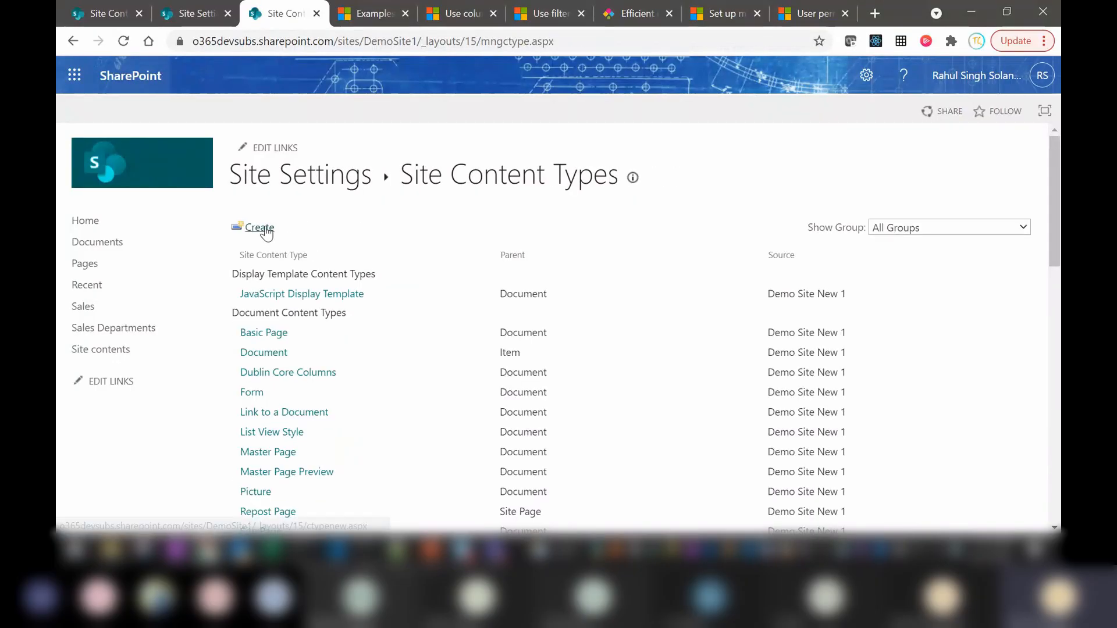
key("alt+Tab")
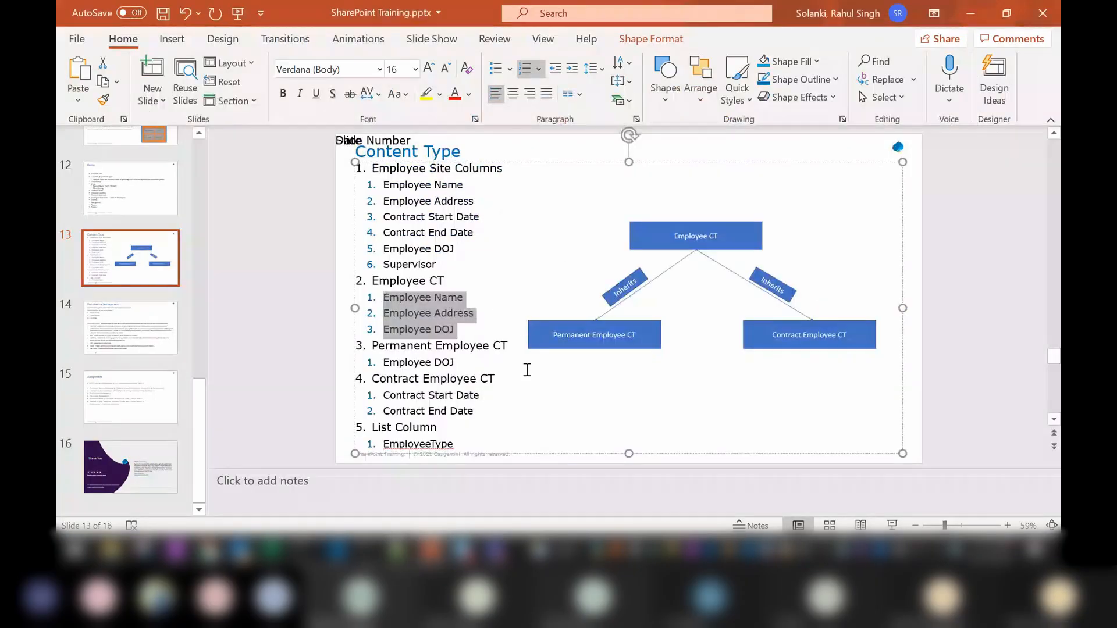
left_click(510, 345)
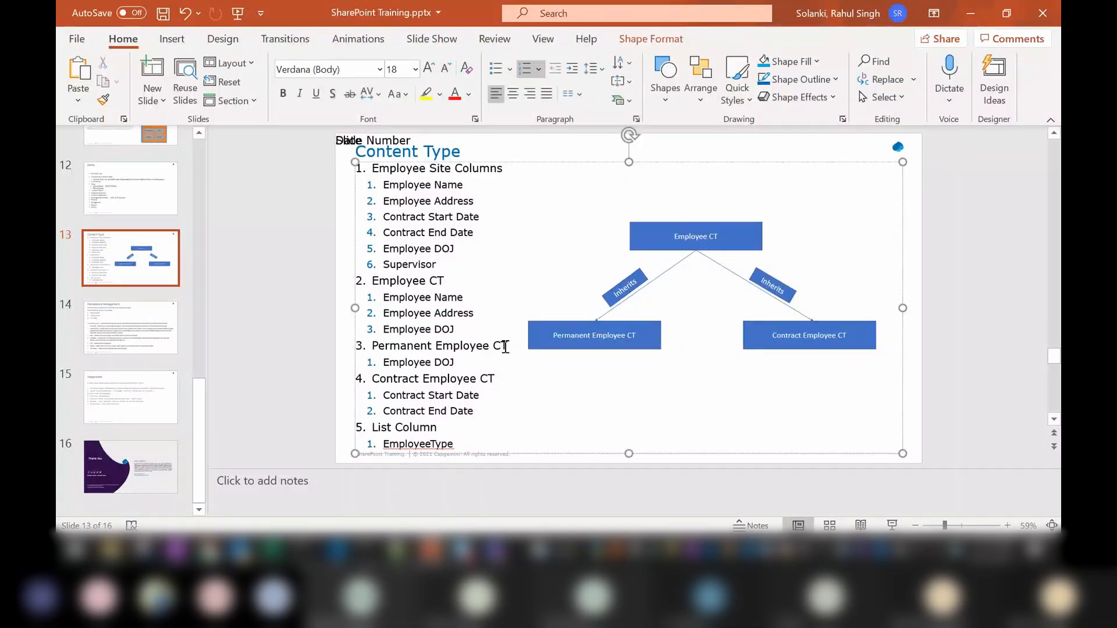
key("ctrl+shift+Left")
key("ctrl+shift+Left")
key("ctrl+shift+Left")
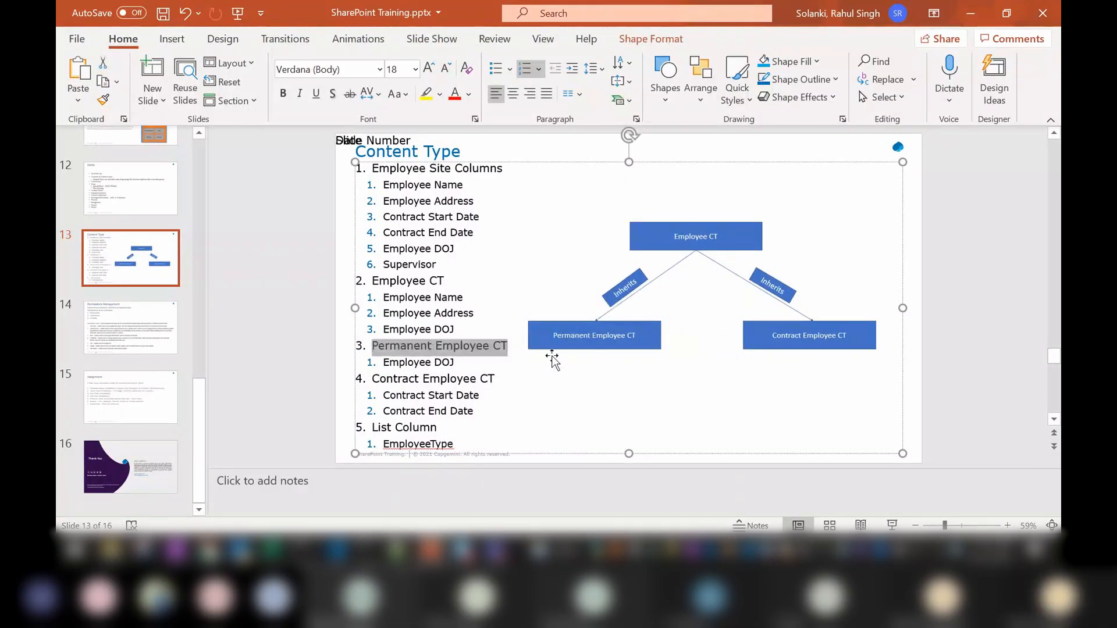
key("ctrl+c")
key("alt+Tab")
key("ctrl+v")
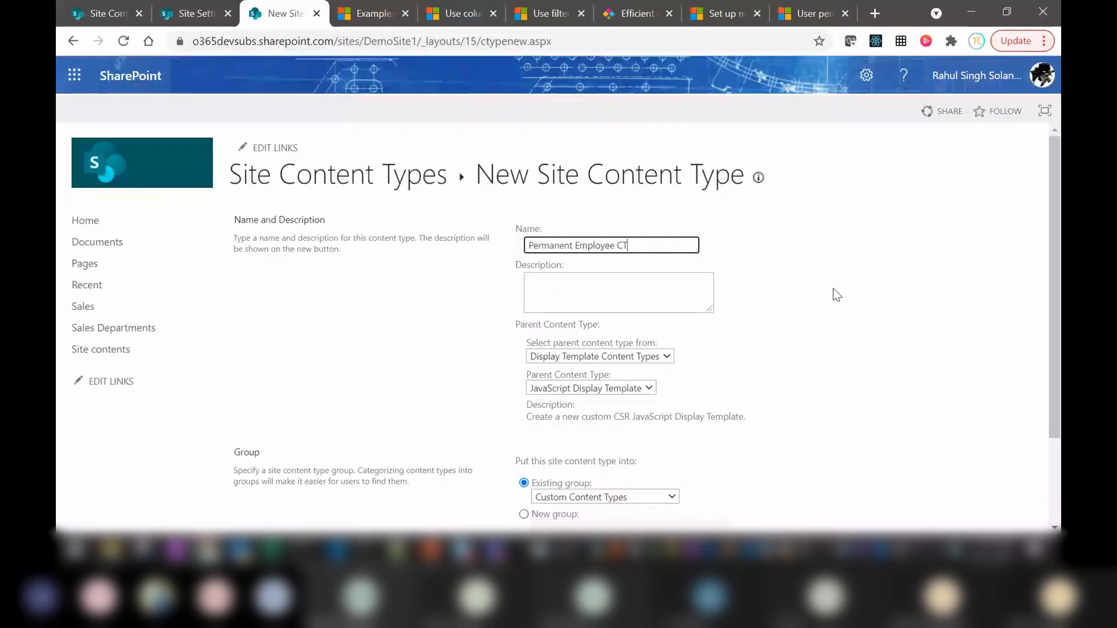
Set the new content type's parent to Employee CT from the EmployeeOnboardingCT group, as in the slide's inheritance diagram.
left_click(607, 357)
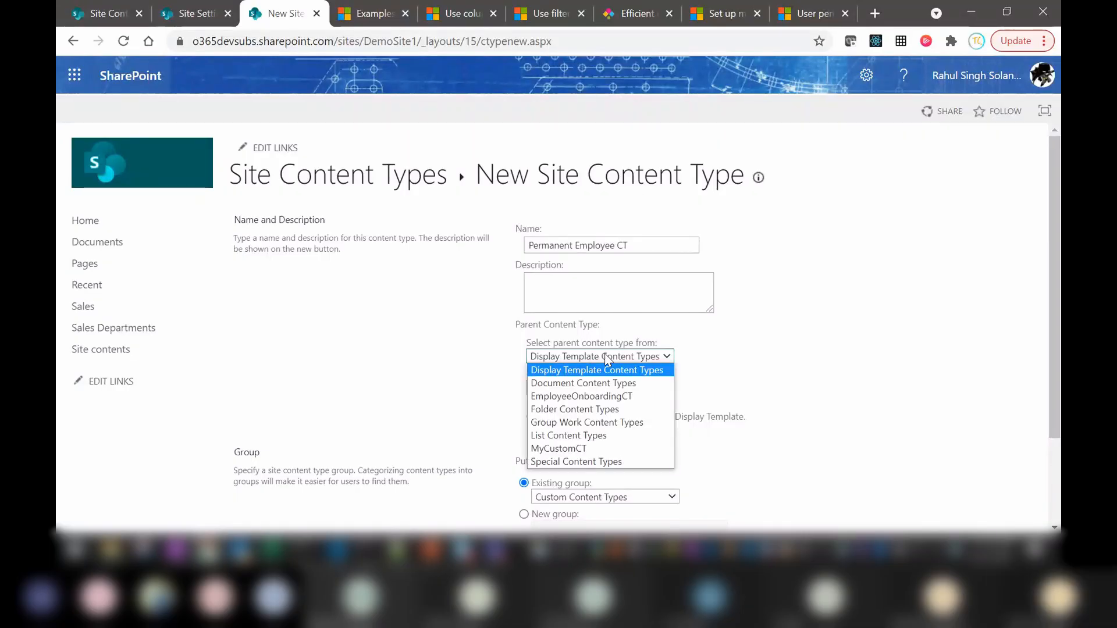
left_click(607, 358)
key("alt+Tab")
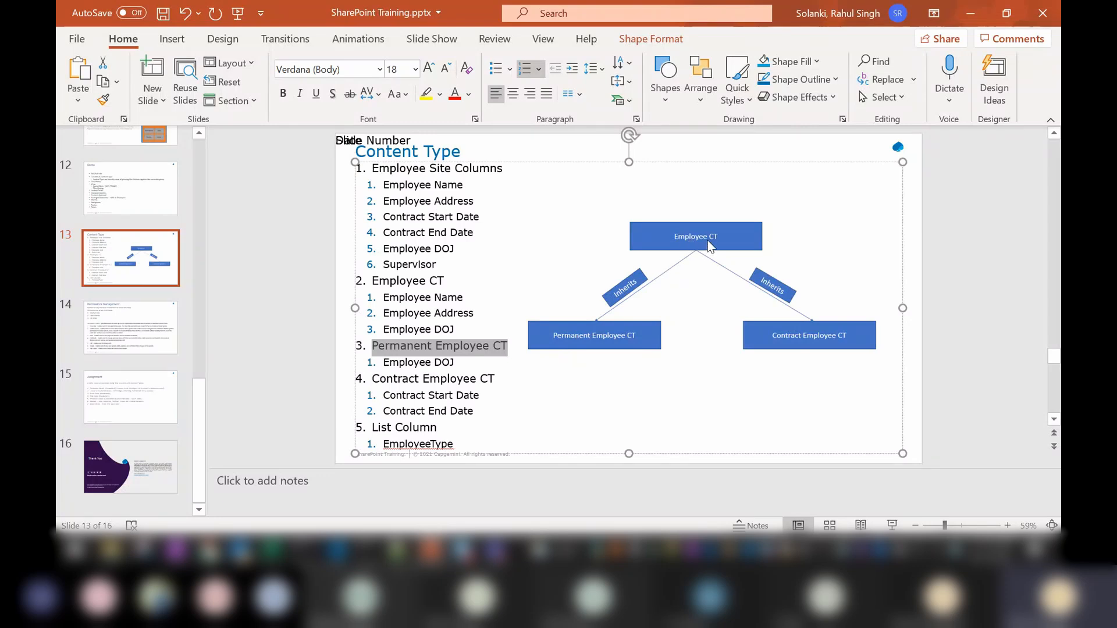
key("alt+Tab")
left_click(589, 356)
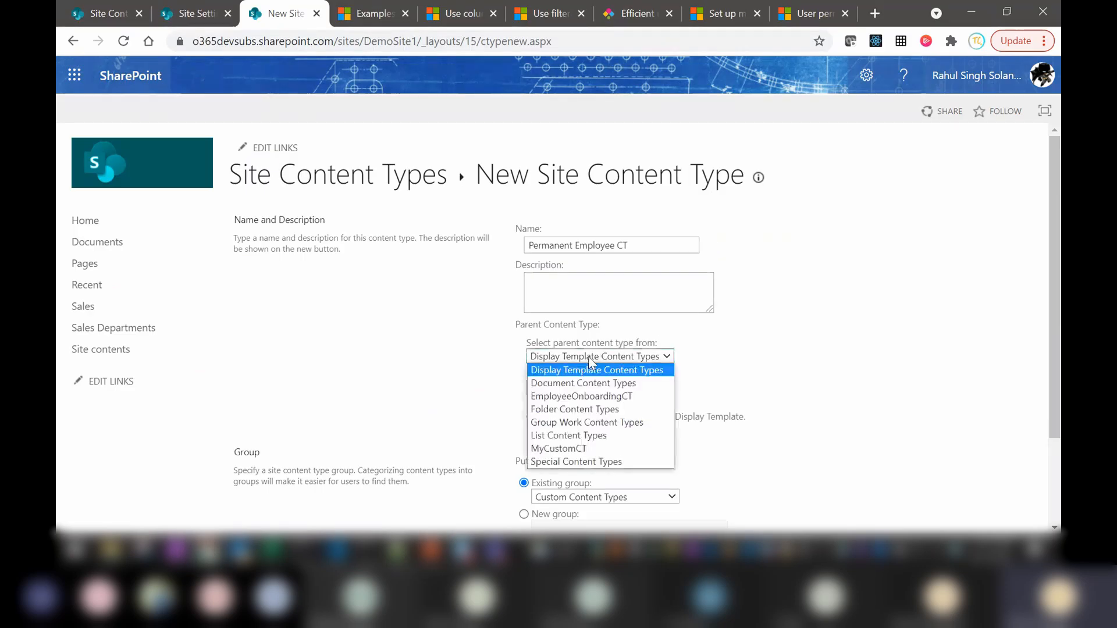
left_click(576, 402)
left_click(585, 389)
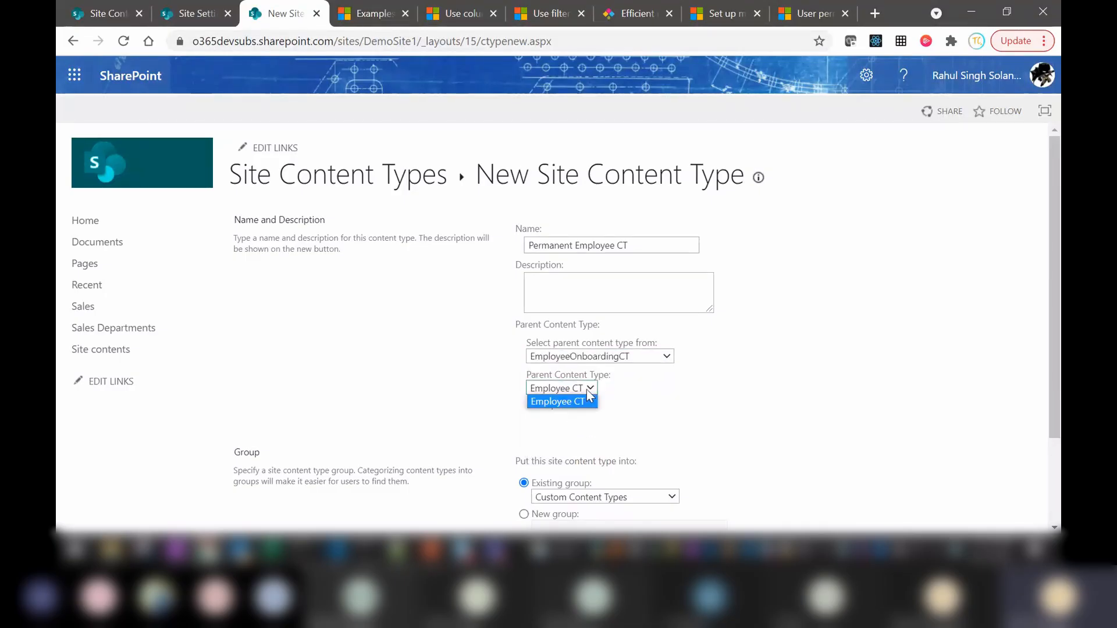
left_click(558, 401)
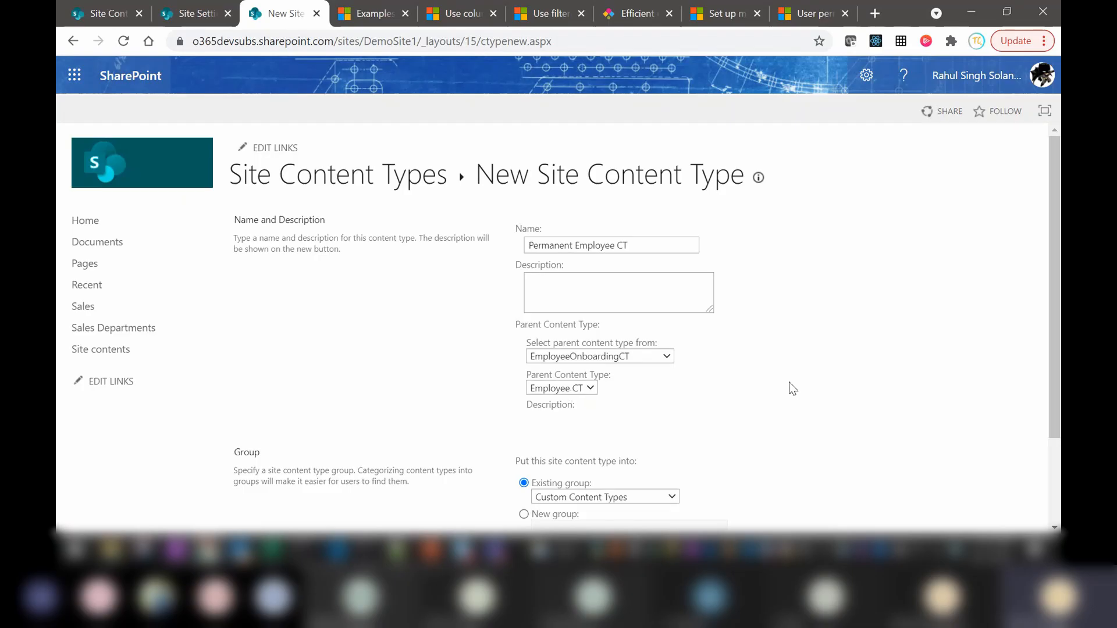
Put Permanent Employee CT into the existing group EmployeeOnboardingCT and create it.
left_click_drag(1056, 307, 1056, 400)
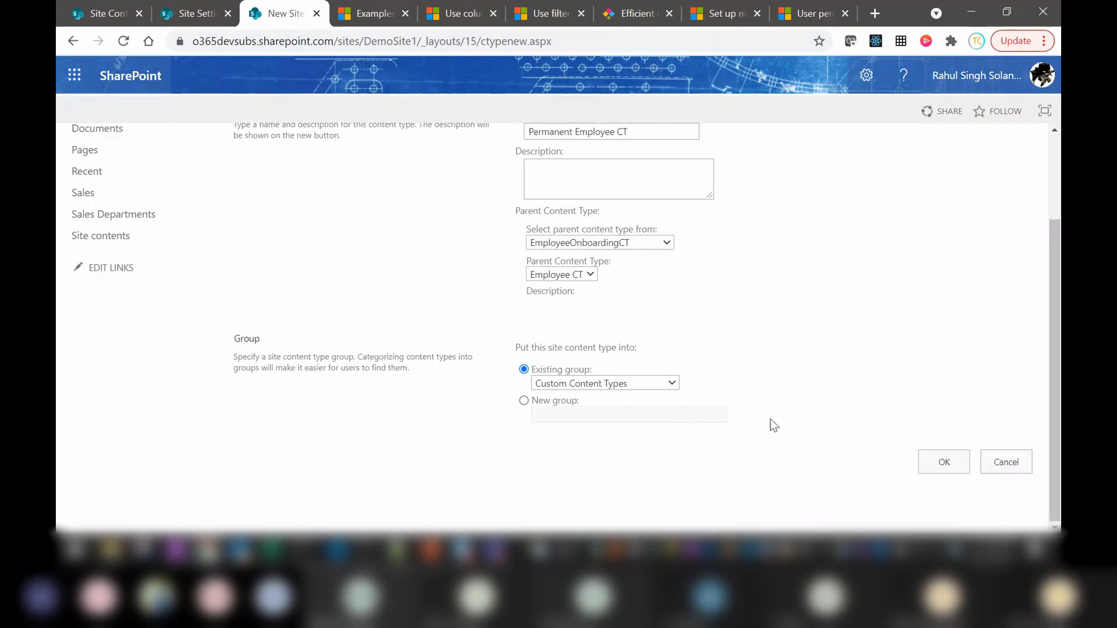
left_click(626, 383)
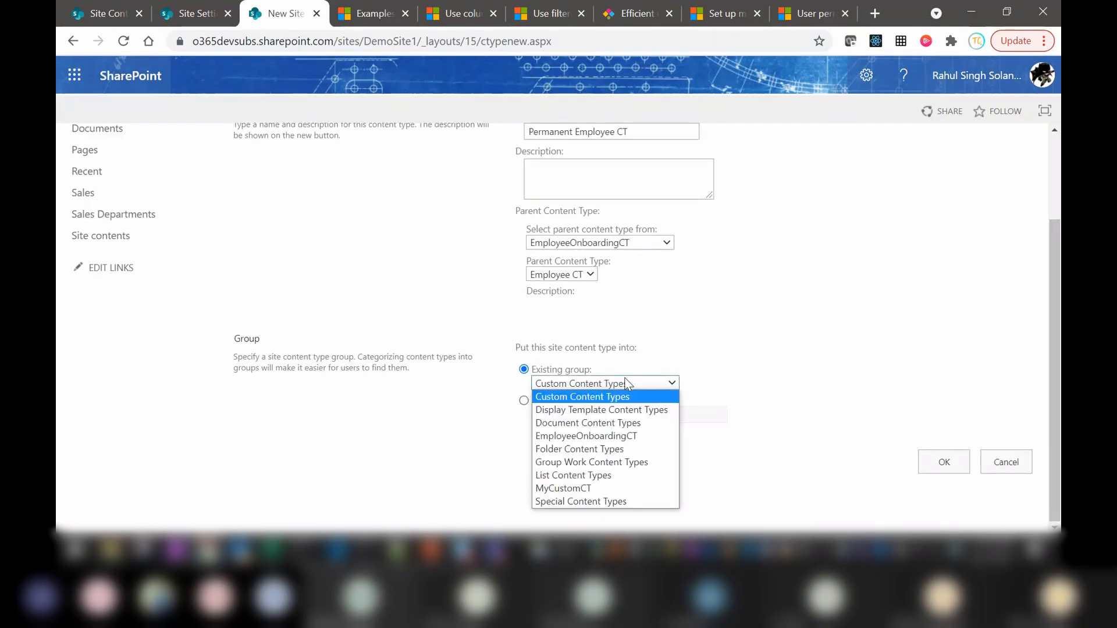
left_click(594, 437)
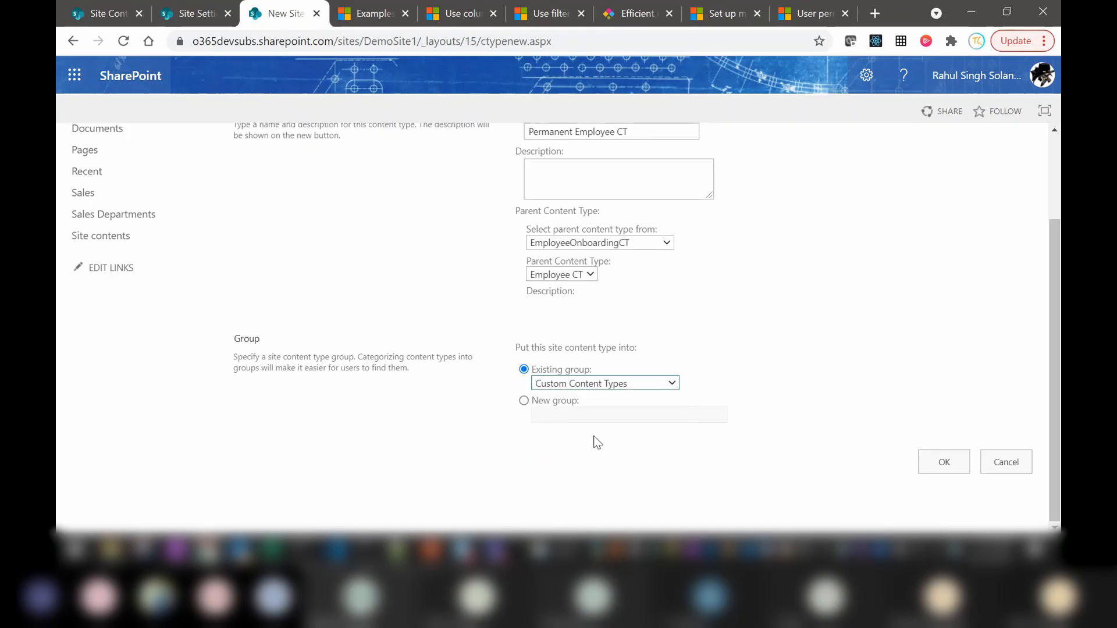
left_click(938, 464)
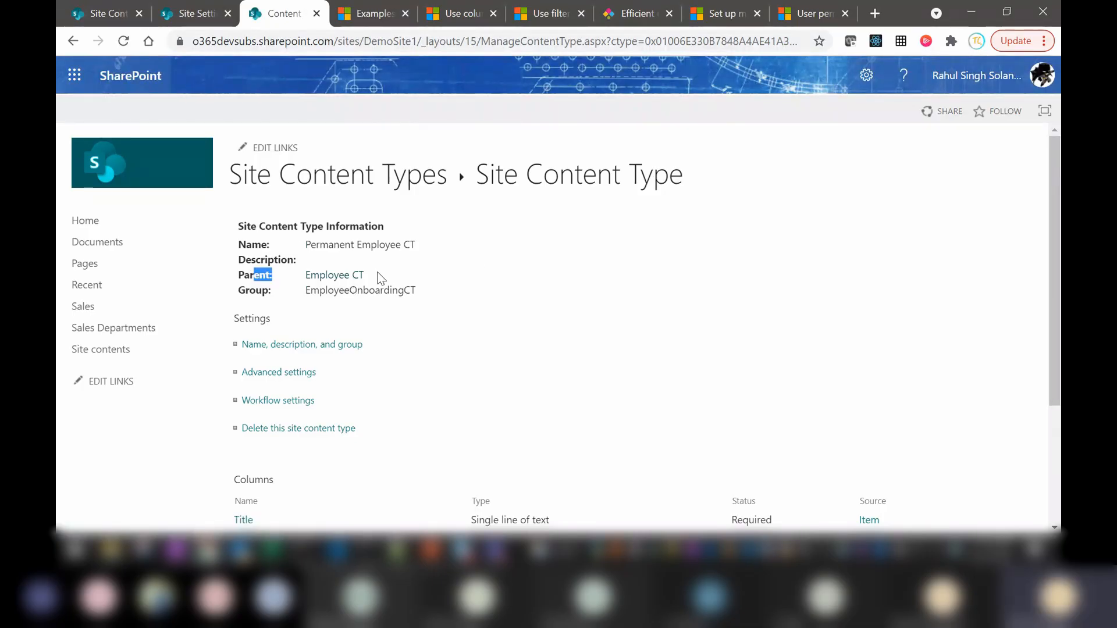
Check Permanent Employee CT's group and column sources against its Employee DOJ entry on the PowerPoint slide.
left_click_drag(237, 290, 449, 295)
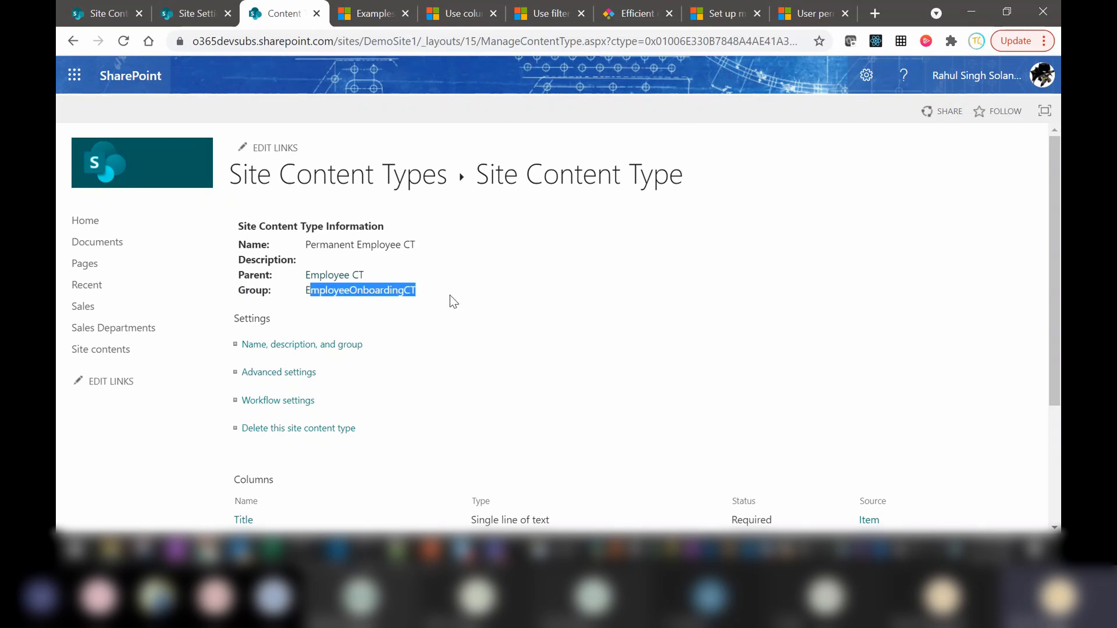
left_click(686, 302)
scroll(686, 301, "down", 3)
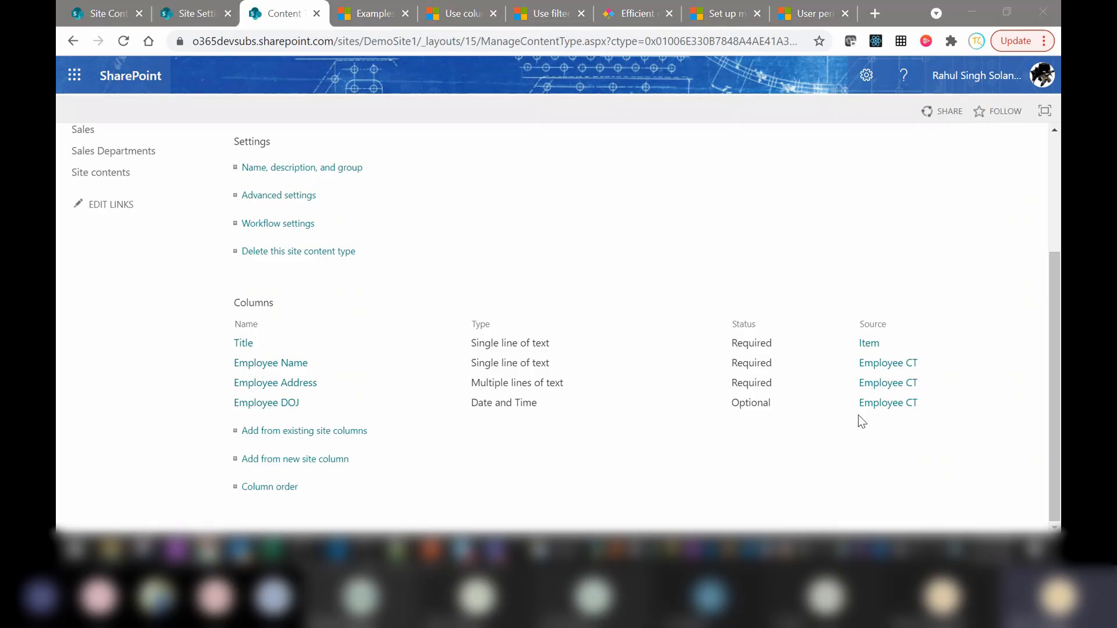
key("alt+Tab")
left_click(475, 365)
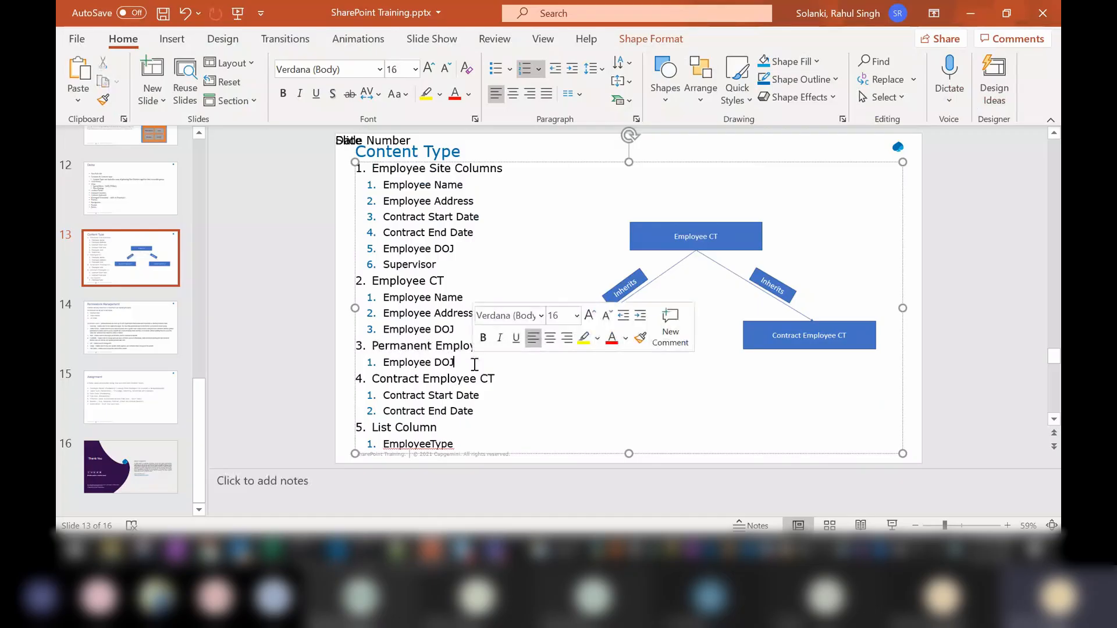
key("alt+Tab")
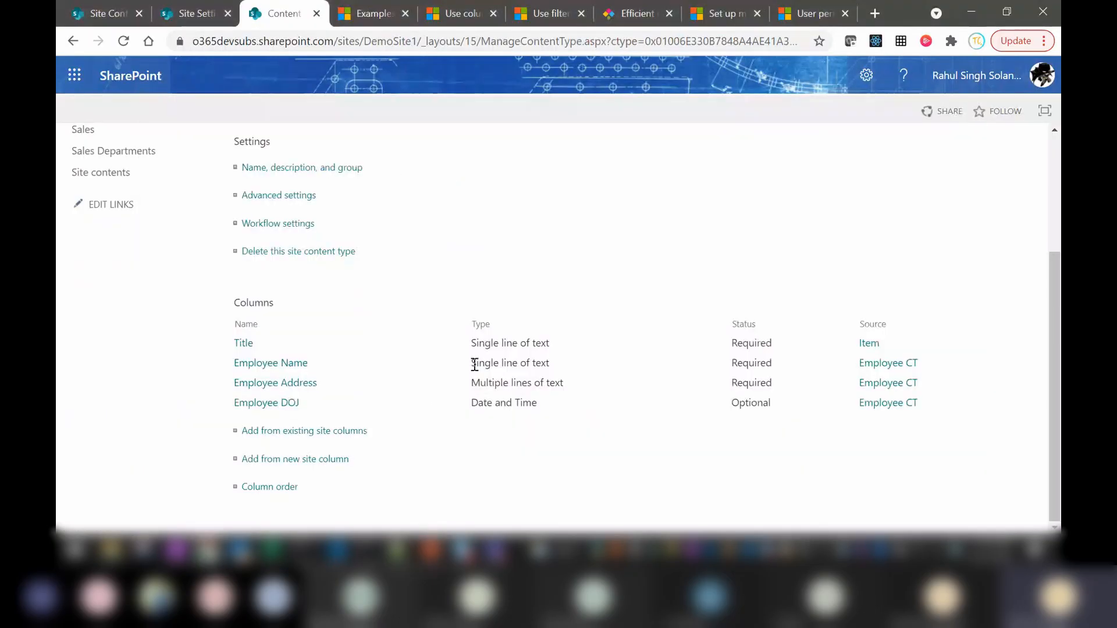
left_click(287, 434)
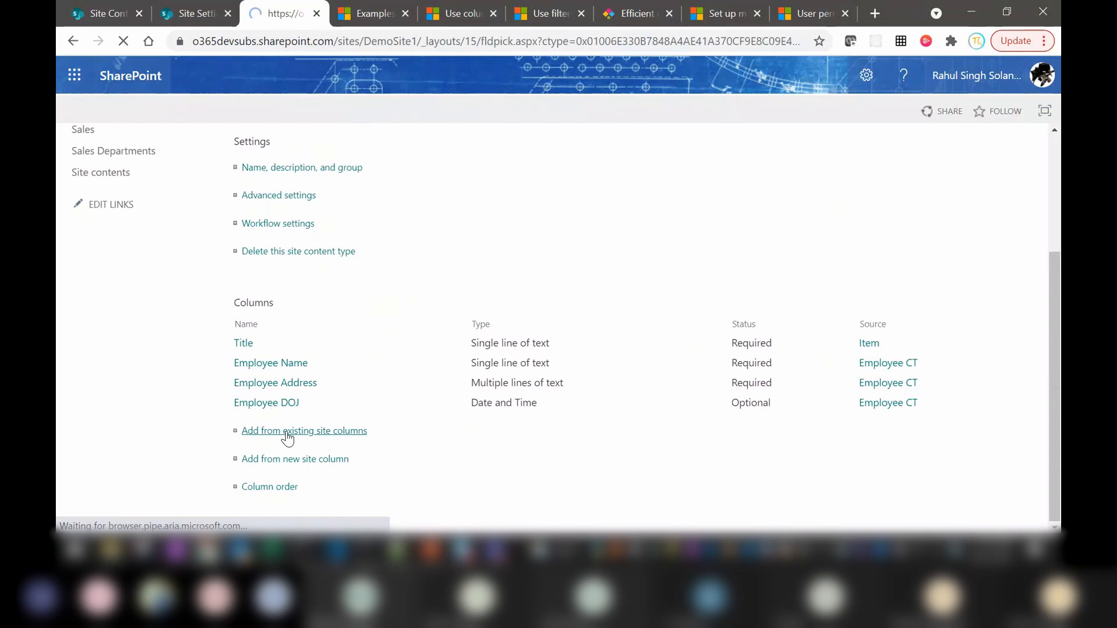
left_click(578, 246)
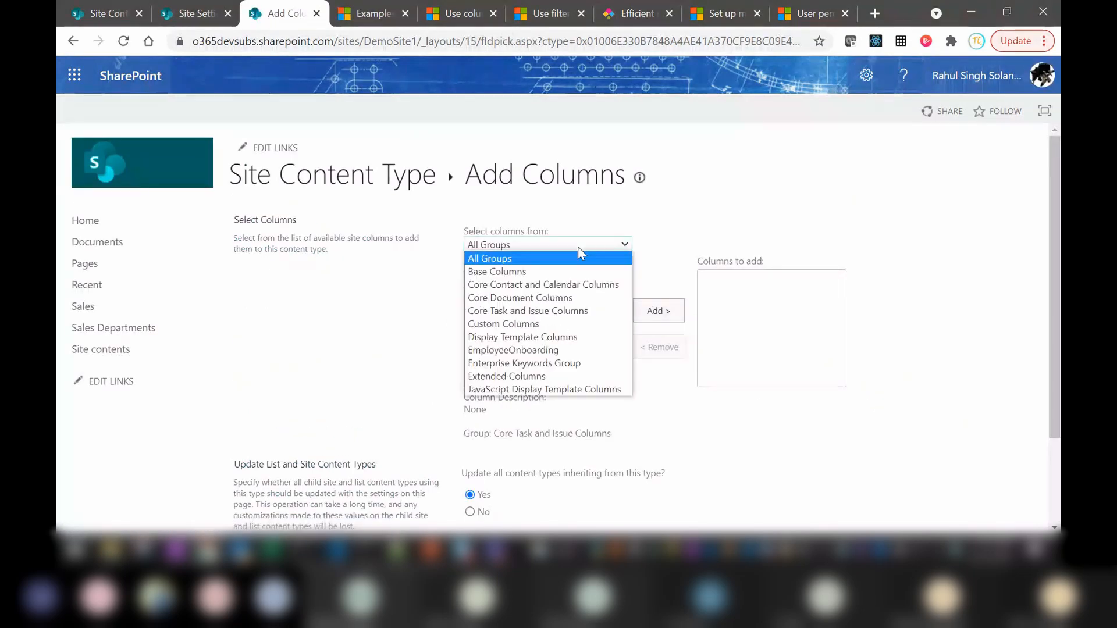
left_click(521, 349)
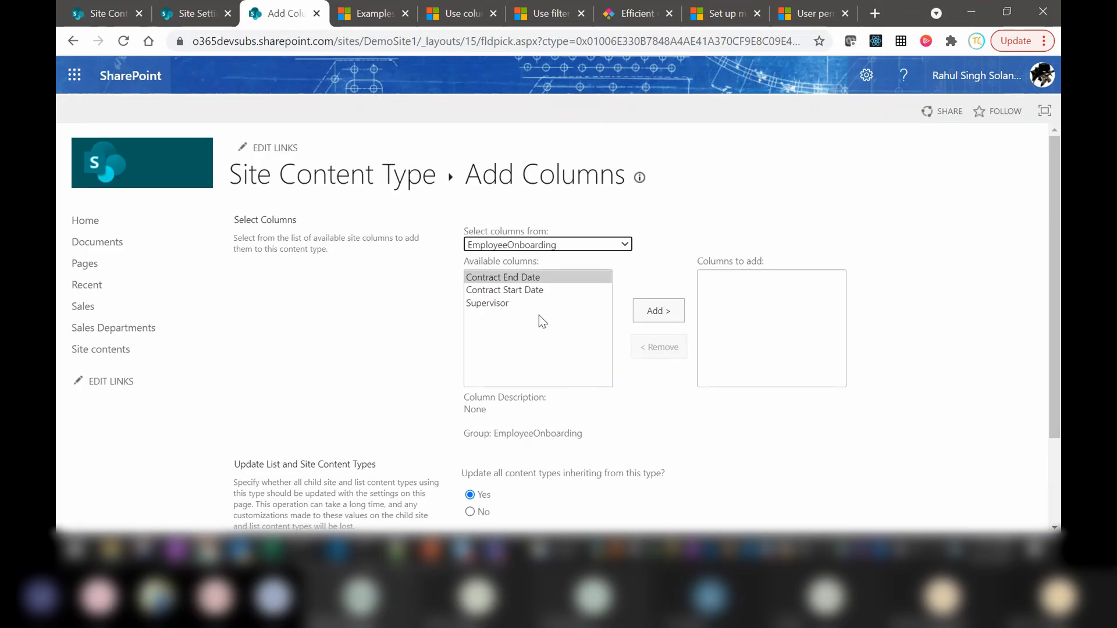
left_click(585, 246)
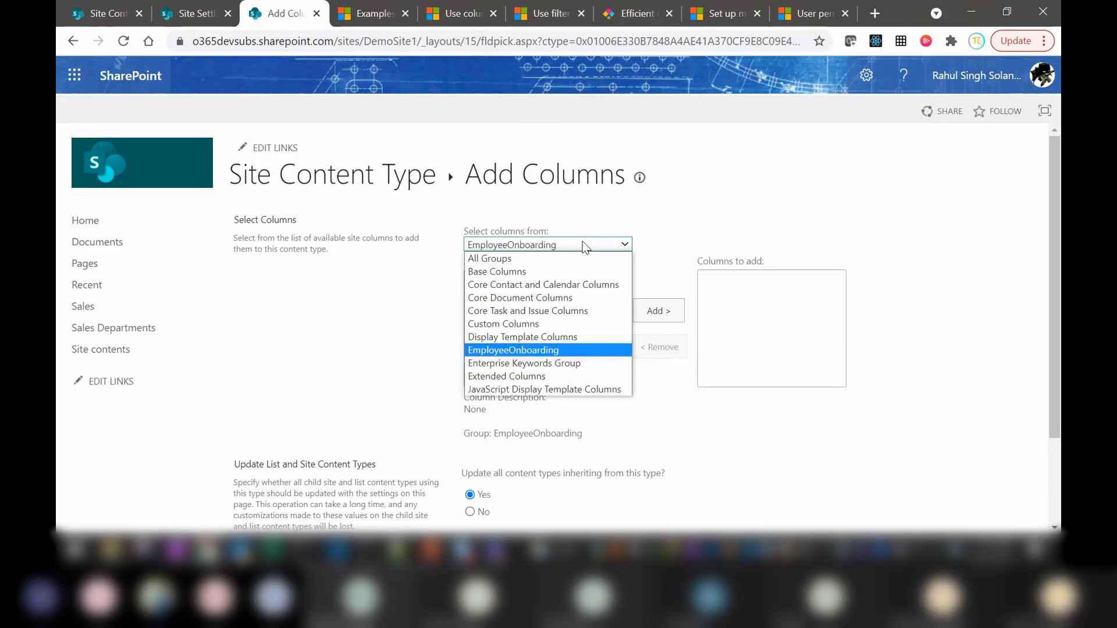
key("alt+Tab")
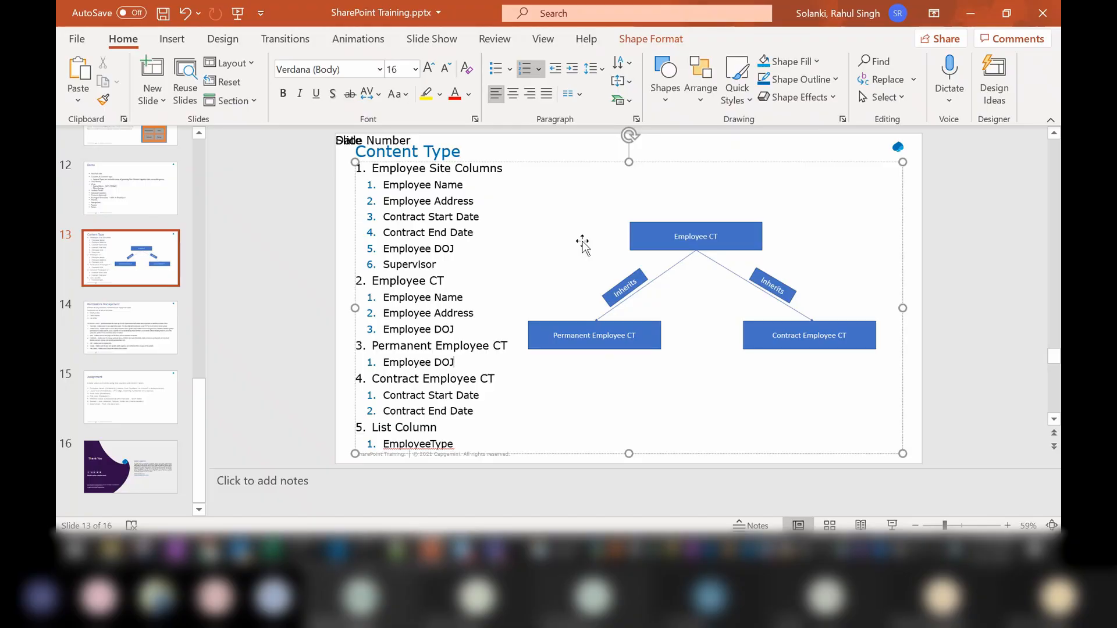
key("alt+Tab")
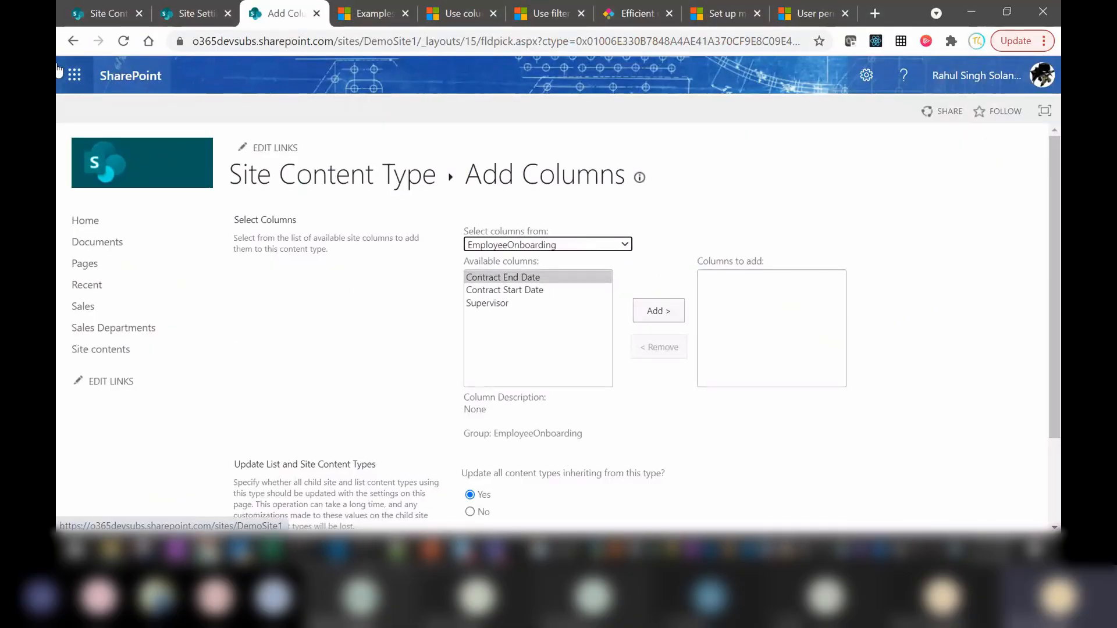
left_click(72, 41)
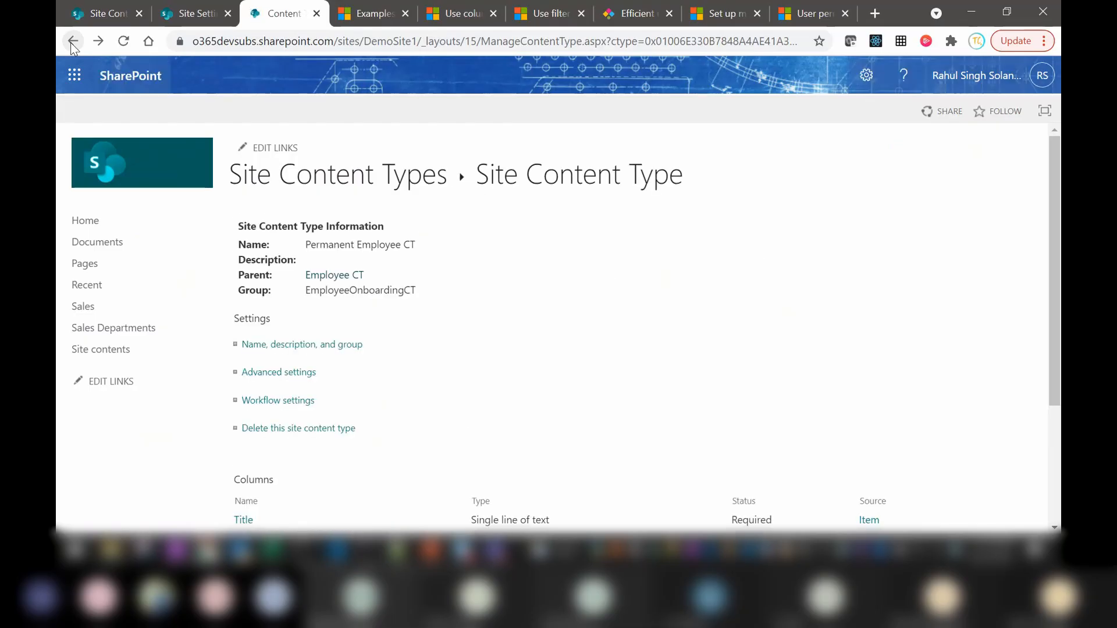
Switch to PowerPoint, delete the Employee DOJ entry under Employee CT on the Content Type slide, and return to the browser.
key("alt+Tab")
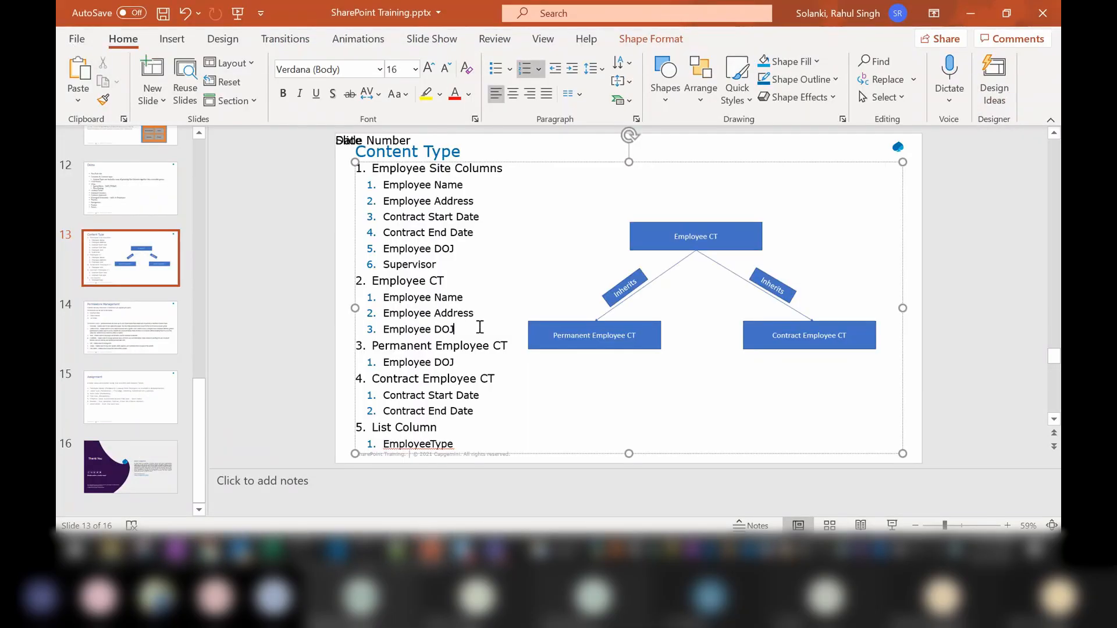
right_click(480, 328)
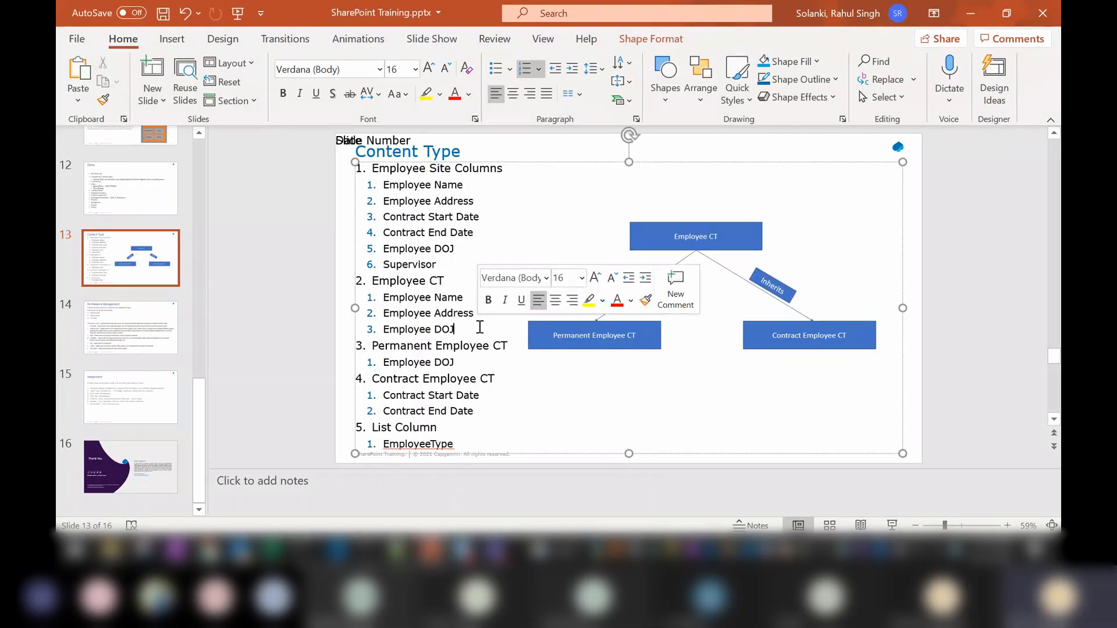
key("shift+Home")
key("Delete")
key("Delete")
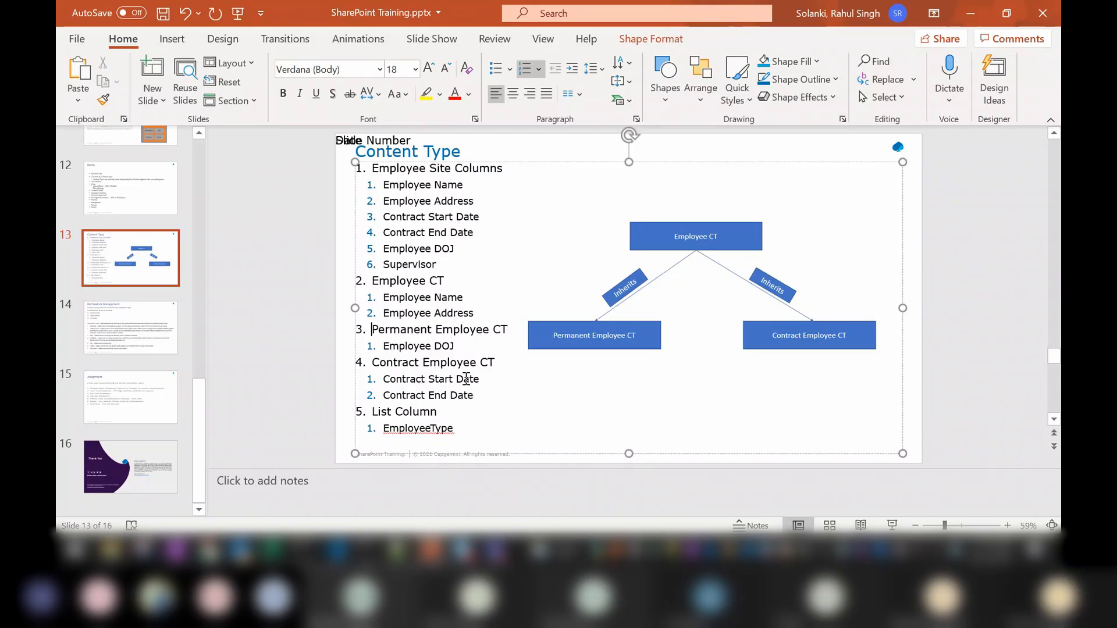
left_click(503, 350)
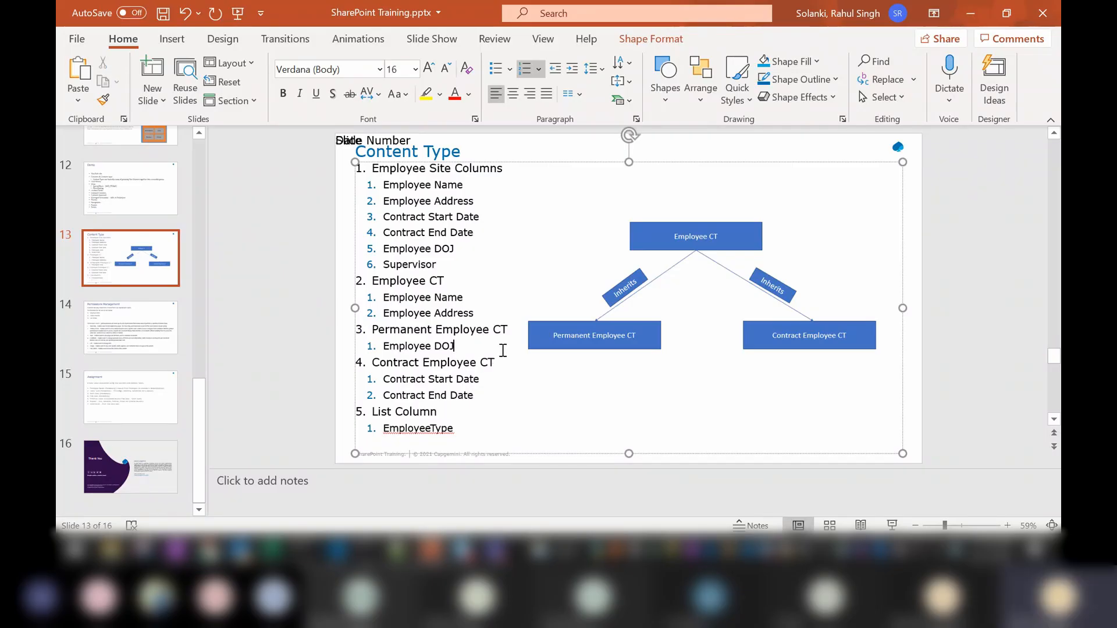
key("alt+Tab")
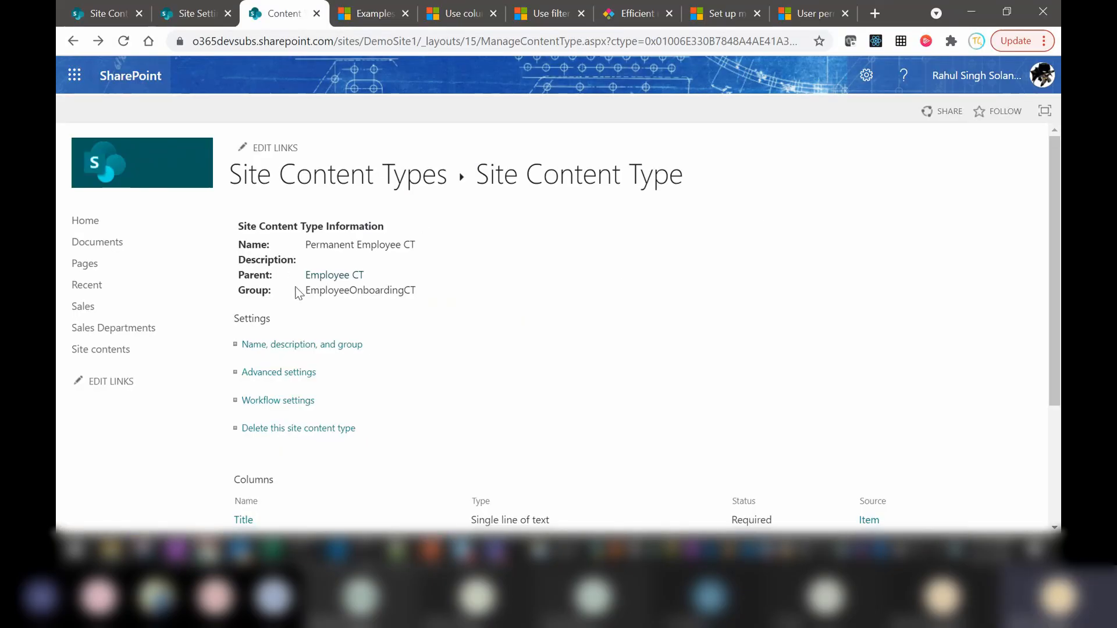
Open Employee CT from the site content types, with the gallery filtered to the EmployeeOnboardingCT group.
left_click(865, 80)
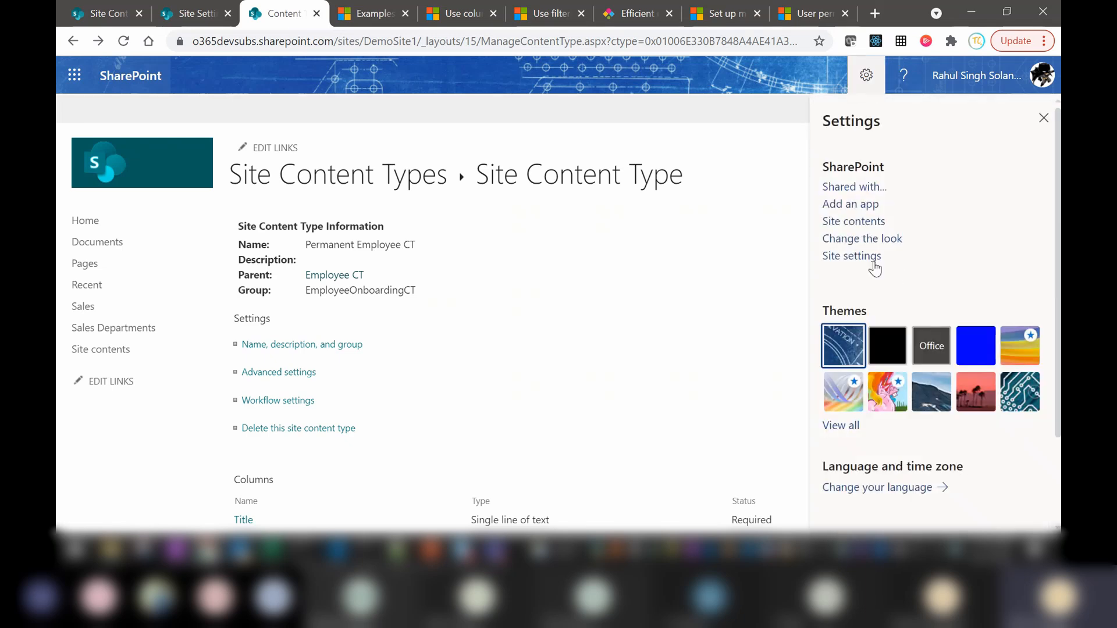
left_click(872, 262)
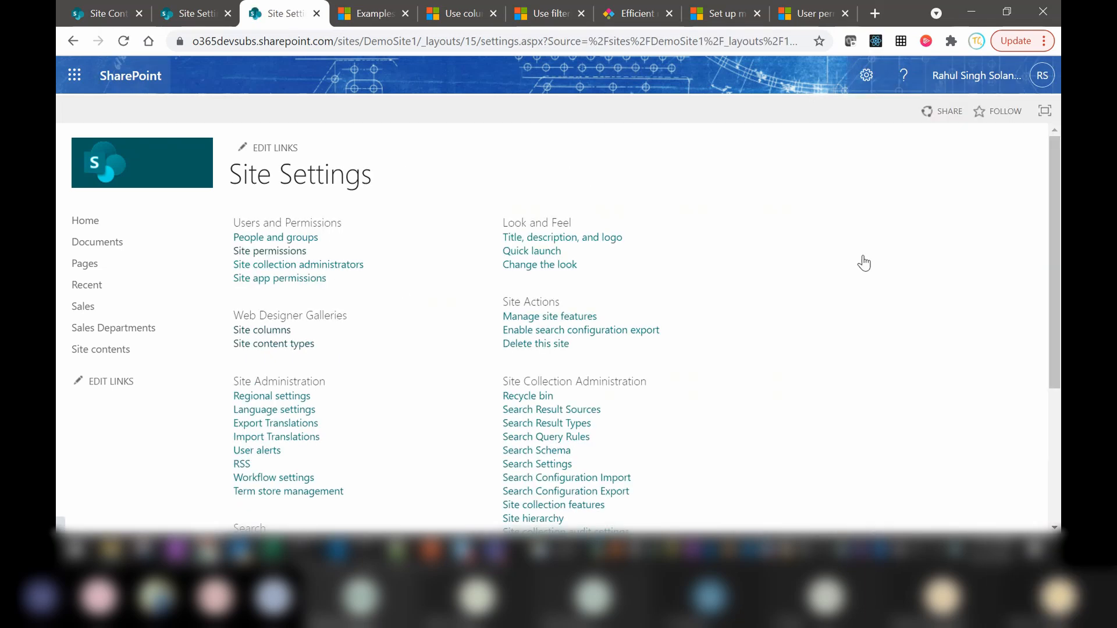
left_click(268, 349)
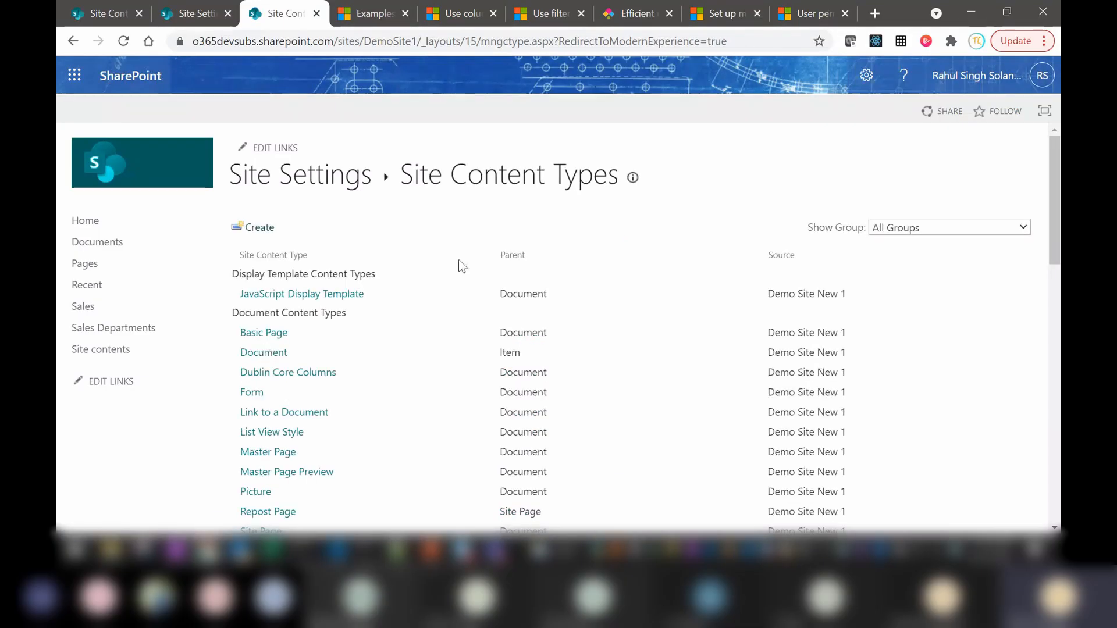
left_click(962, 223)
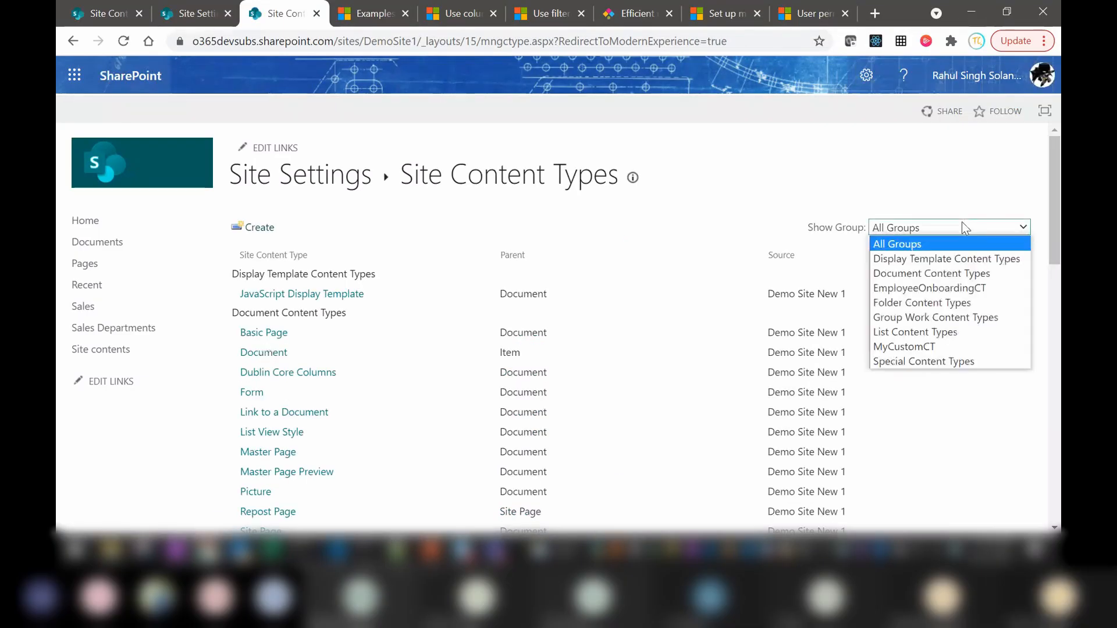
left_click(907, 293)
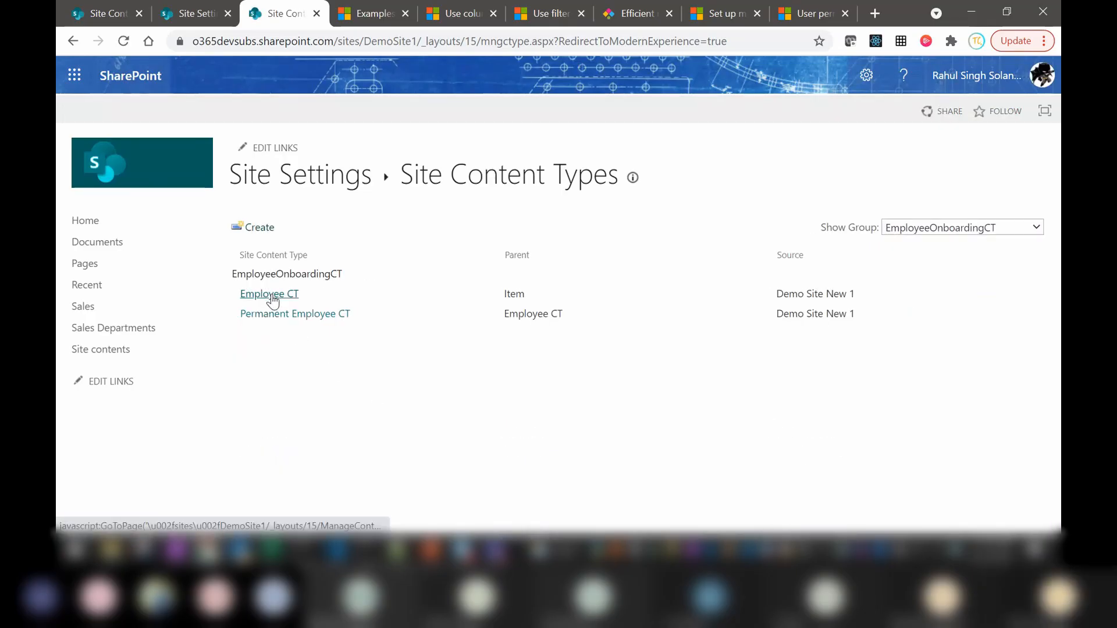
left_click(272, 294)
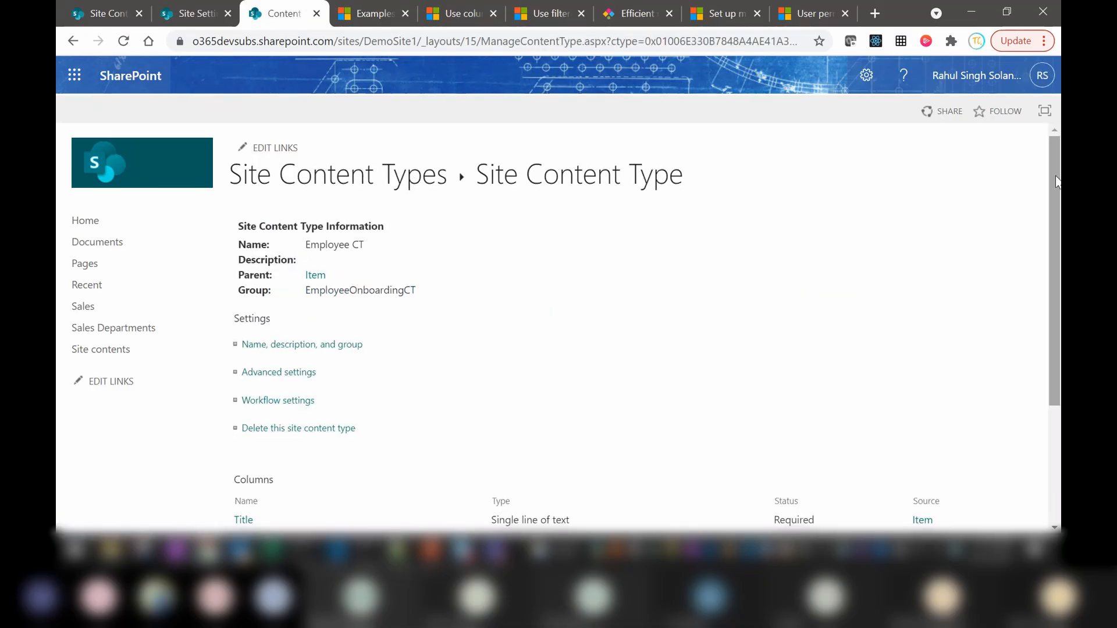
Remove the Employee DOJ column from Employee CT and from all content types inheriting from it.
scroll(333, 441, "down", 3)
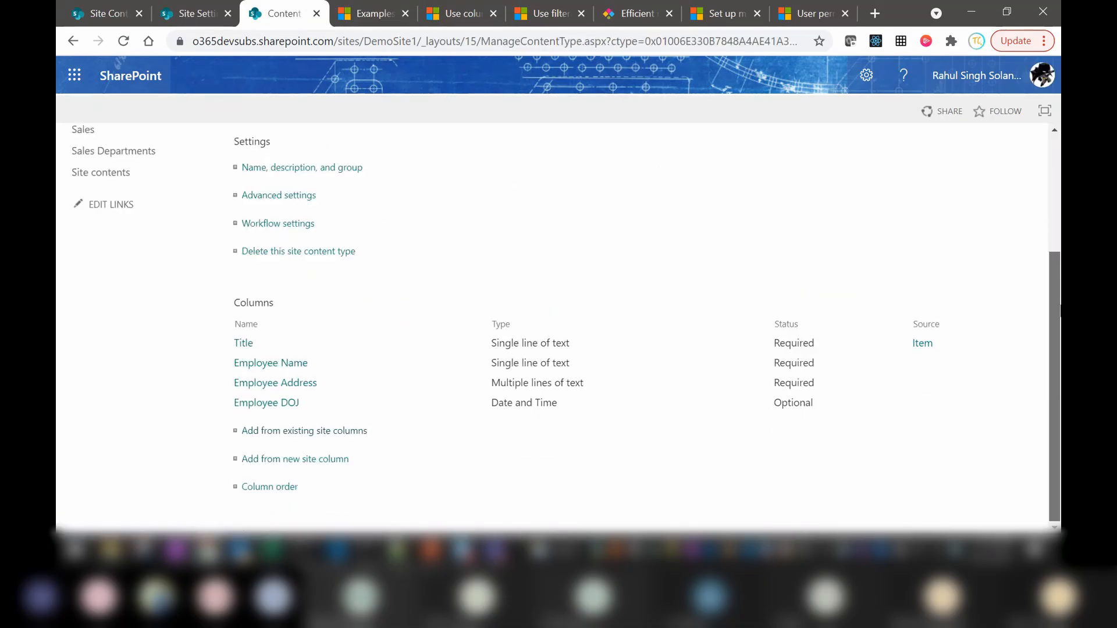
left_click(281, 407)
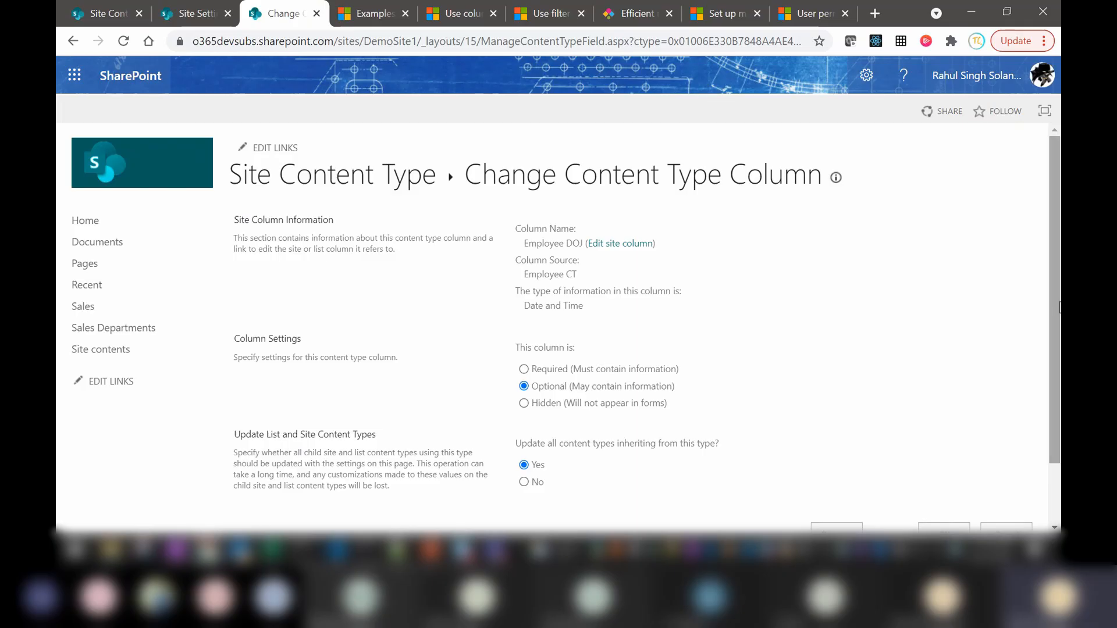
scroll(1055, 307, "down", 1)
left_click(826, 462)
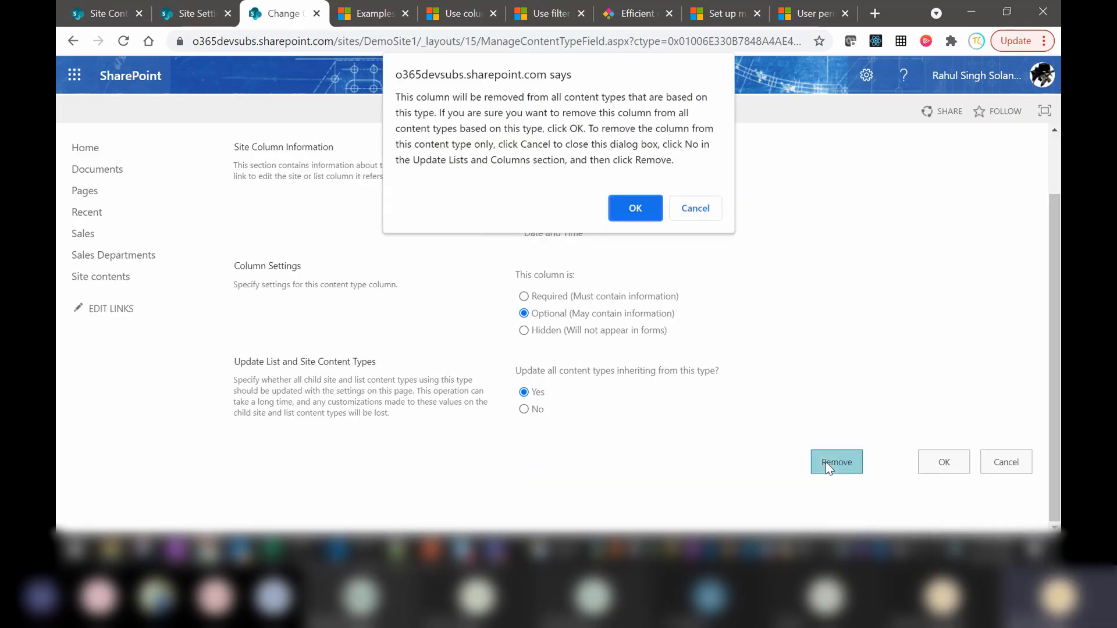
left_click(627, 214)
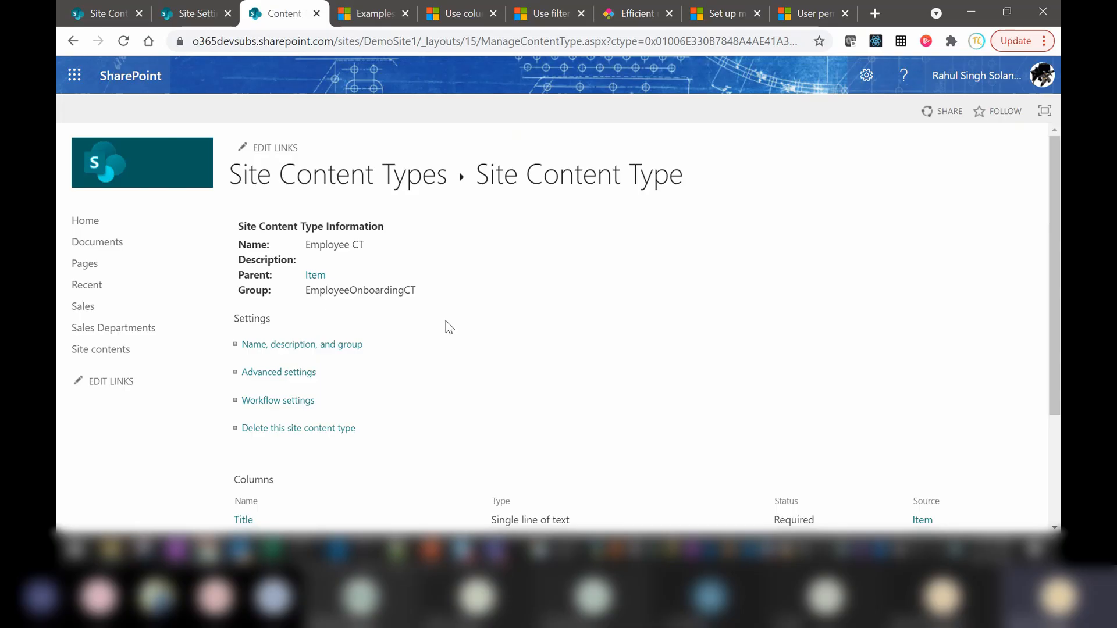
scroll(534, 364, "down", 2)
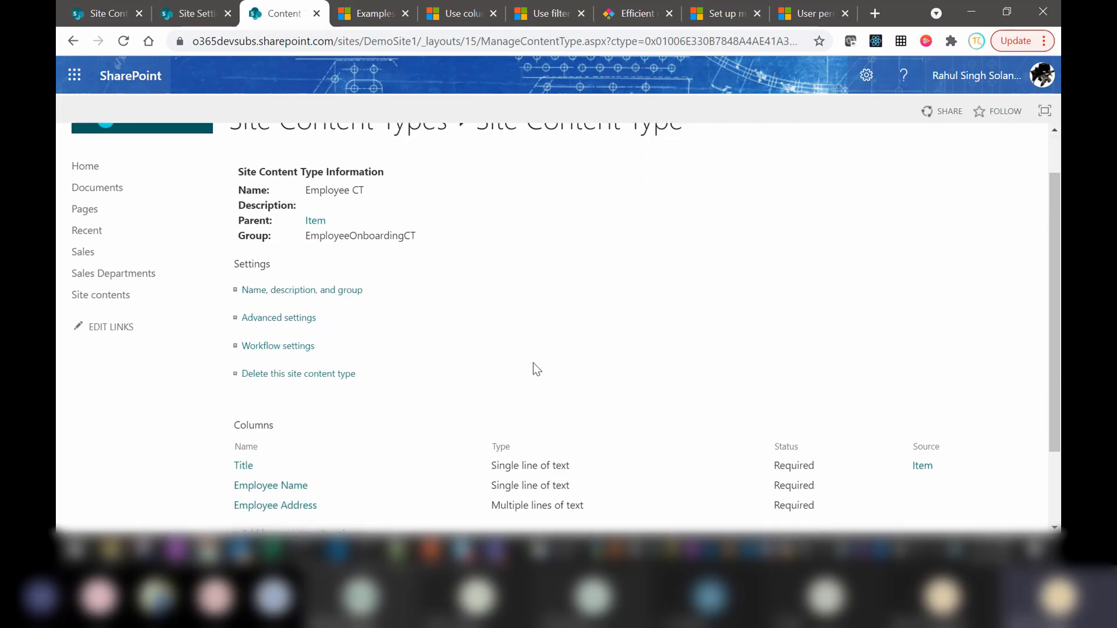
scroll(533, 362, "up", 2)
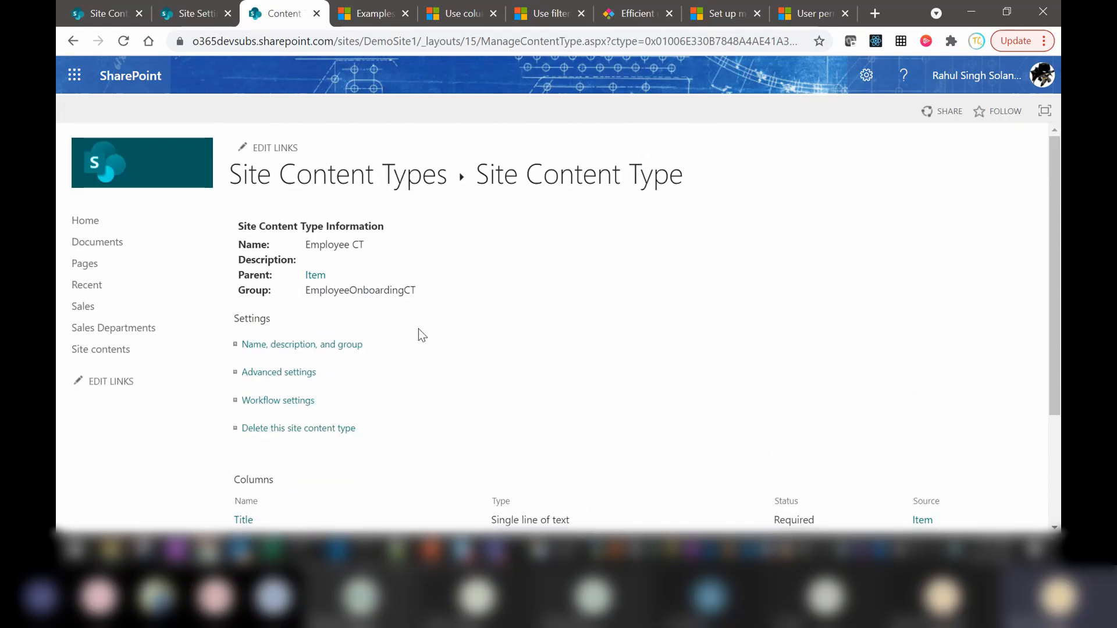
Return to the site content types, filter to EmployeeOnboardingCT, and reopen Employee CT to check its column list.
left_click(355, 181)
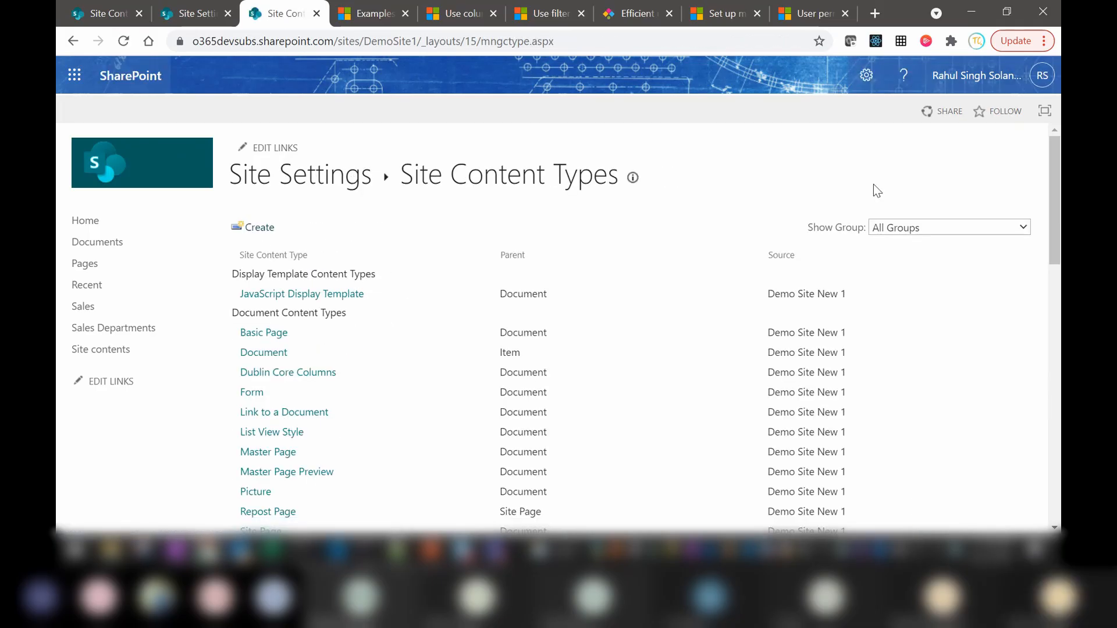
left_click(904, 229)
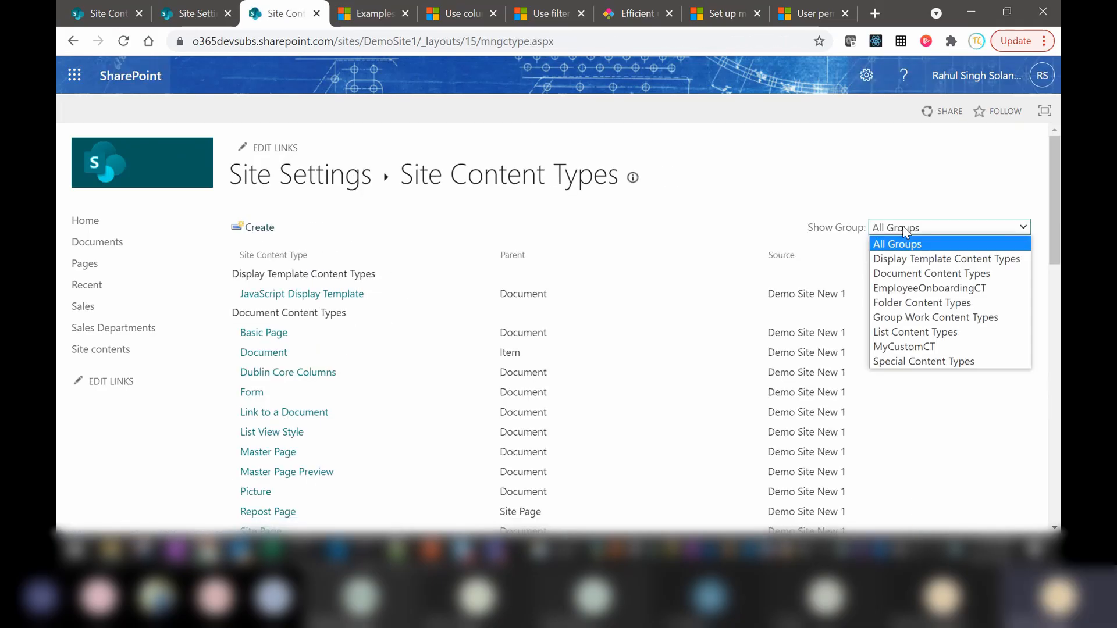
left_click(917, 289)
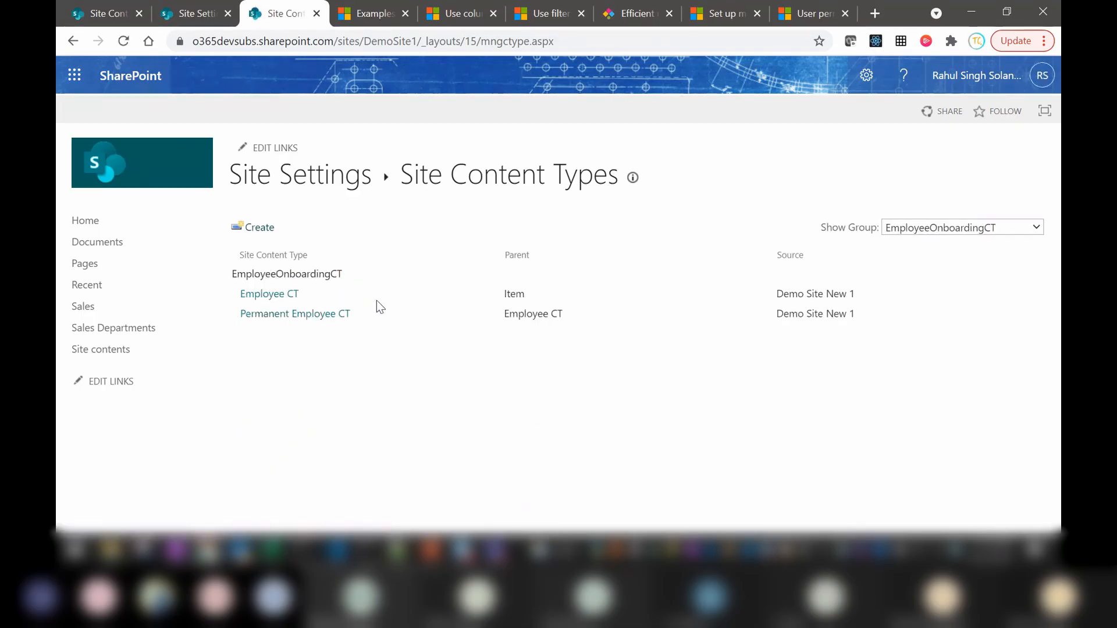
left_click(269, 297)
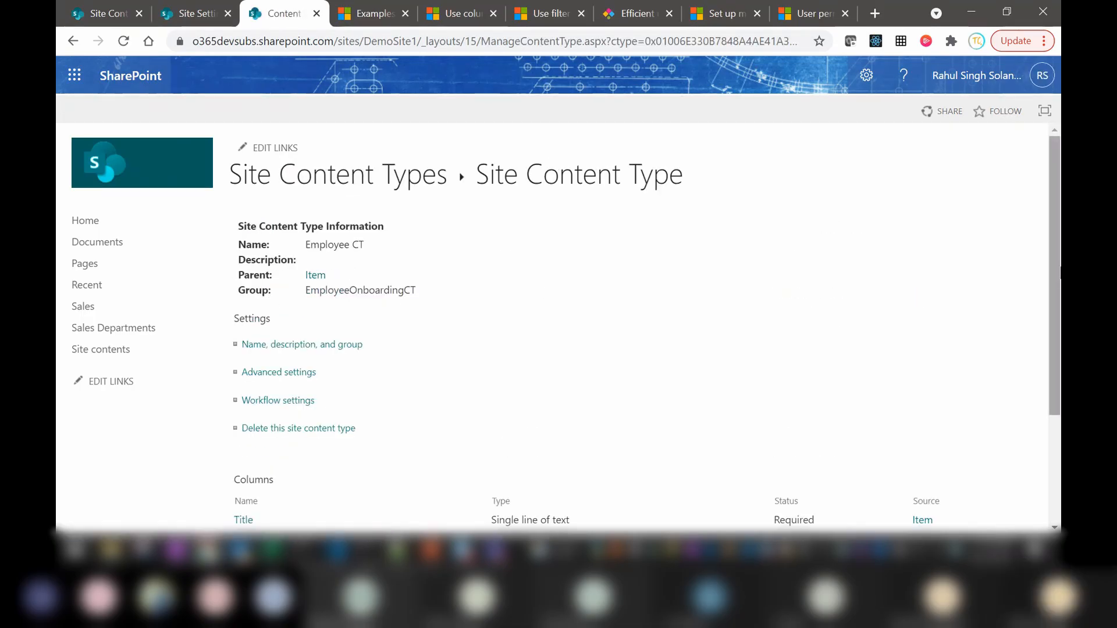
left_click_drag(1057, 275, 935, 348)
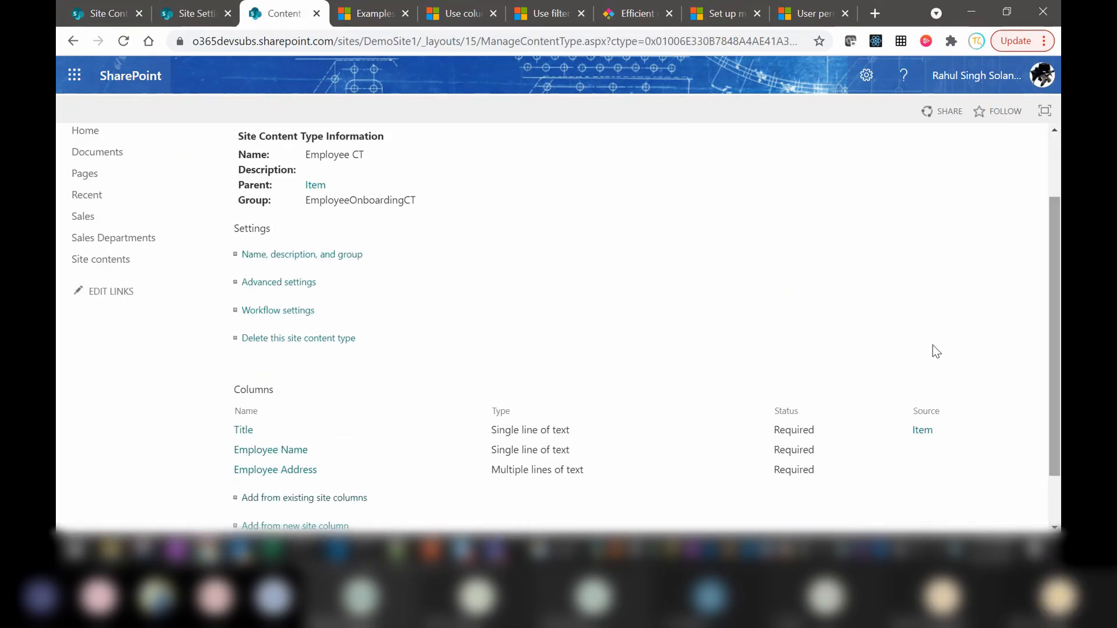
Go back to the EmployeeOnboardingCT group and open Permanent Employee CT to check its inherited columns and their sources.
left_click(73, 42)
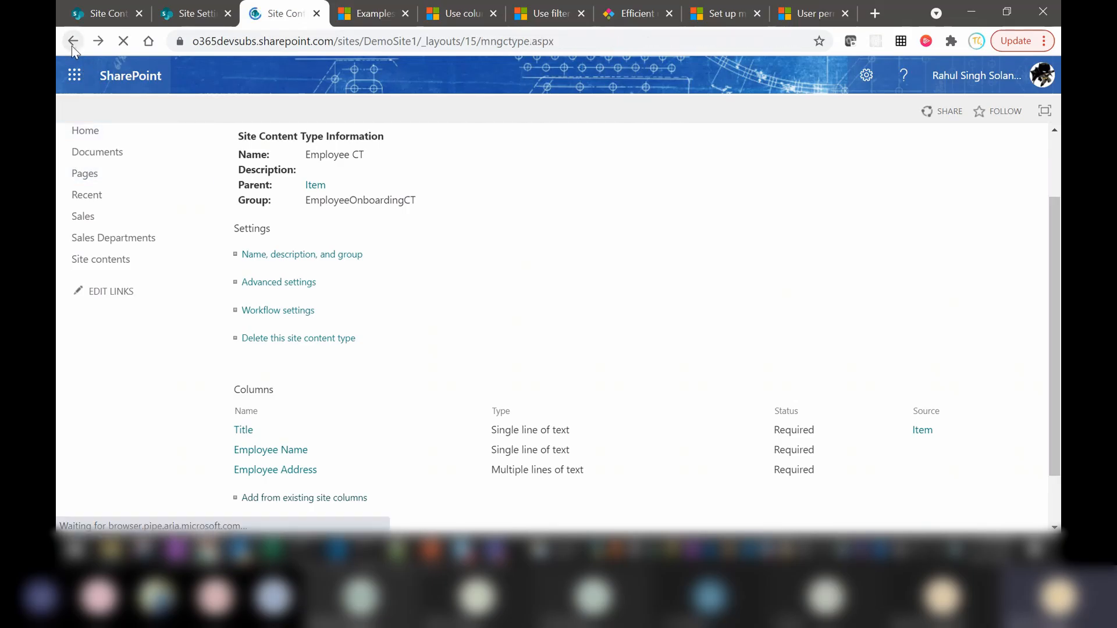
left_click(271, 316)
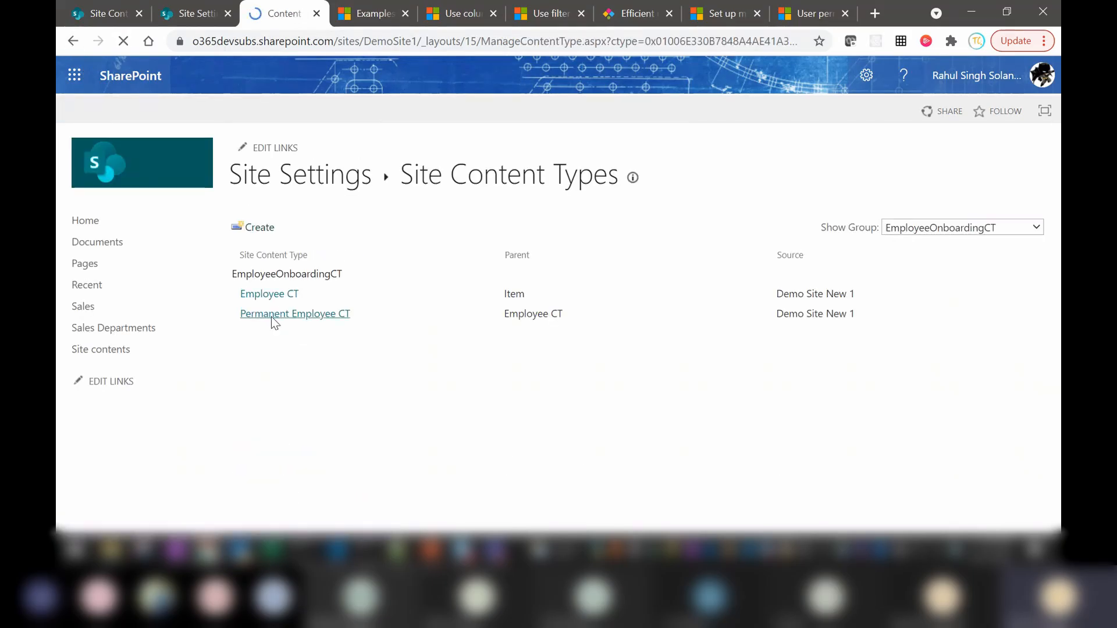
left_click_drag(1048, 222, 1049, 390)
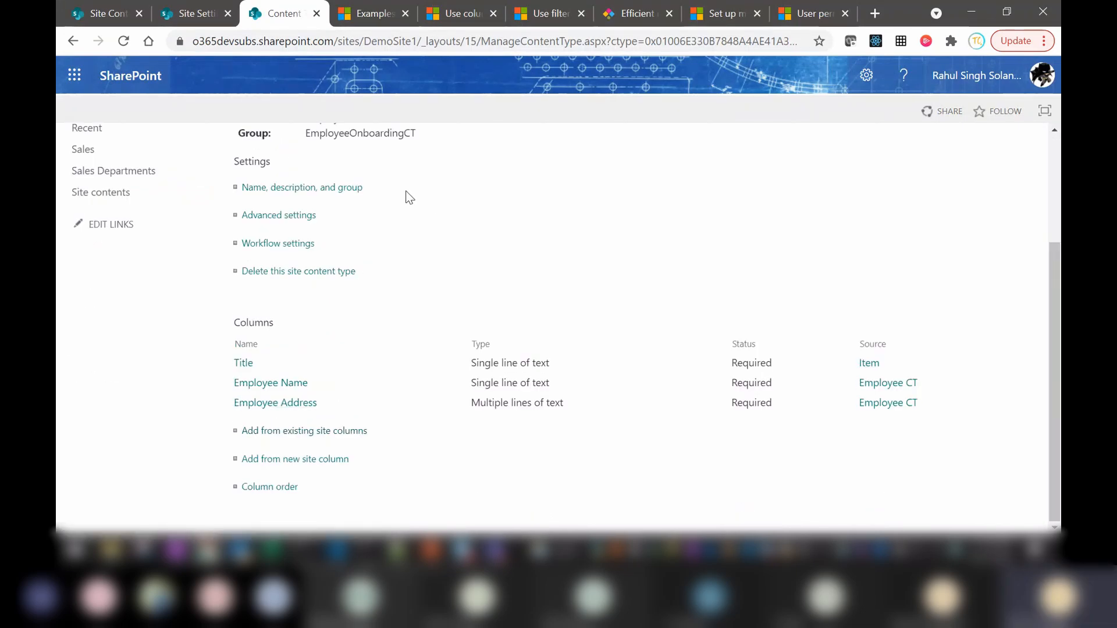
scroll(409, 198, "up", 1)
scroll(407, 192, "down", 1)
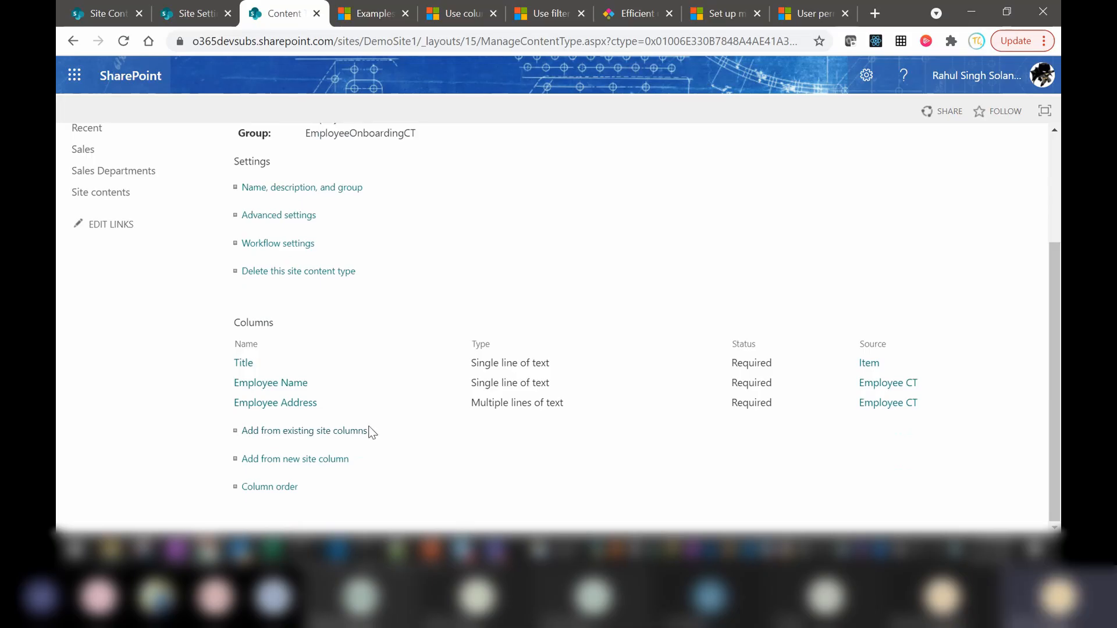
Add the existing site column Employee DOJ from the EmployeeOnboarding group to Permanent Employee CT.
left_click(288, 436)
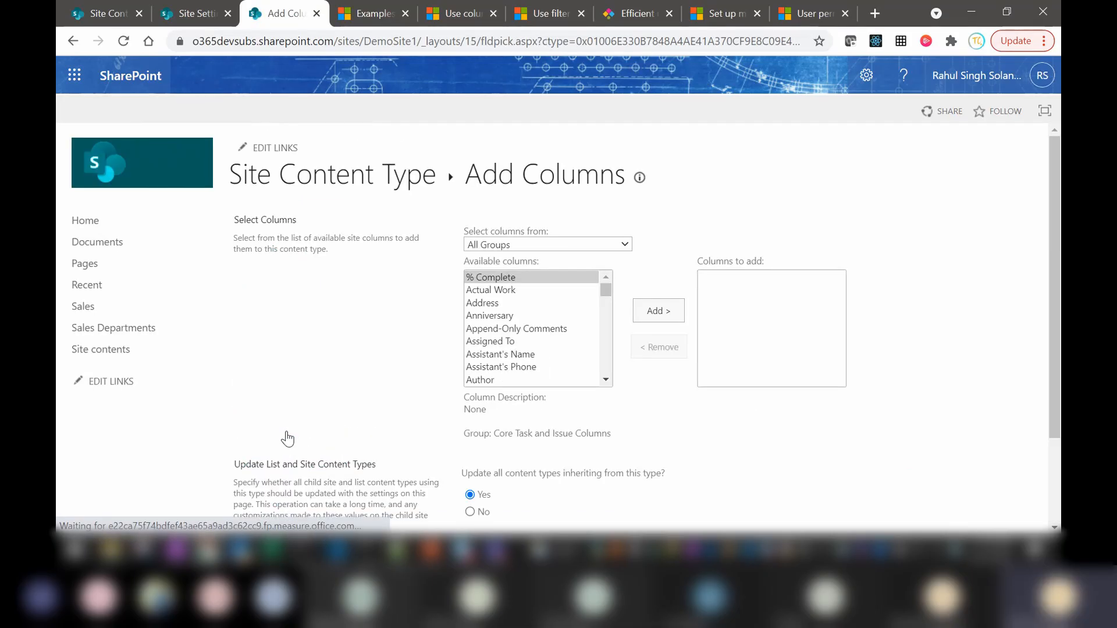
left_click(596, 246)
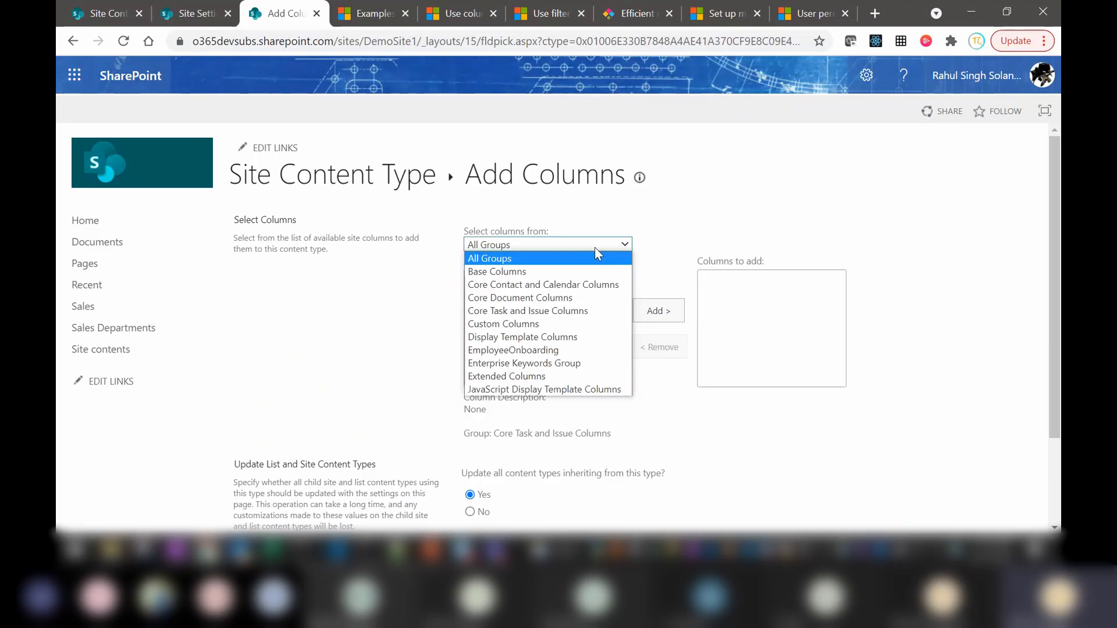
left_click(538, 350)
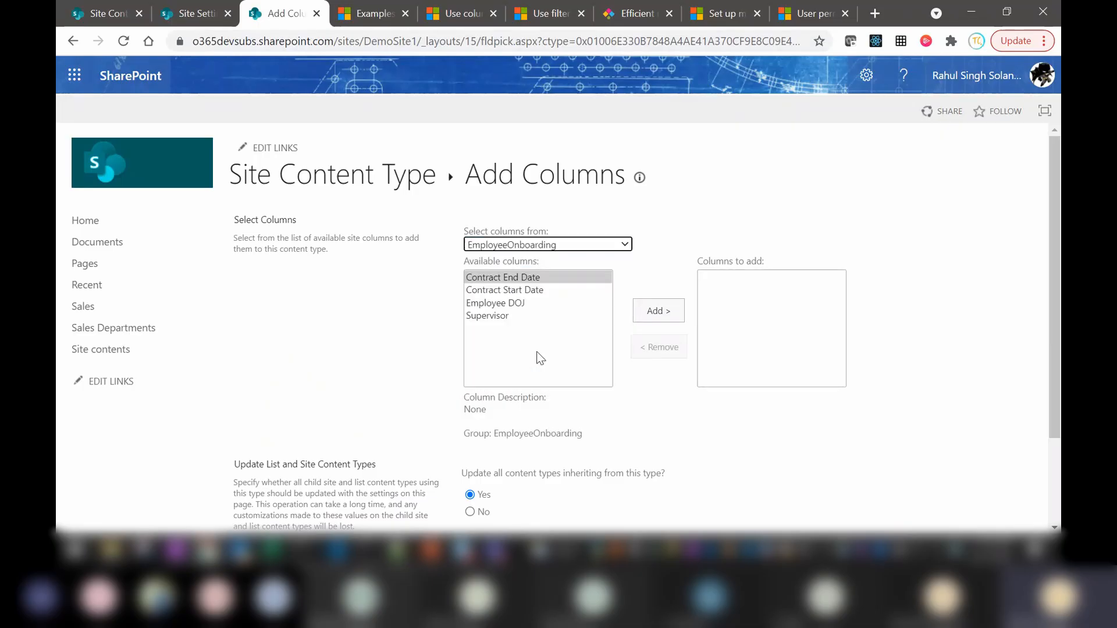
left_click(504, 303)
double_click(504, 306)
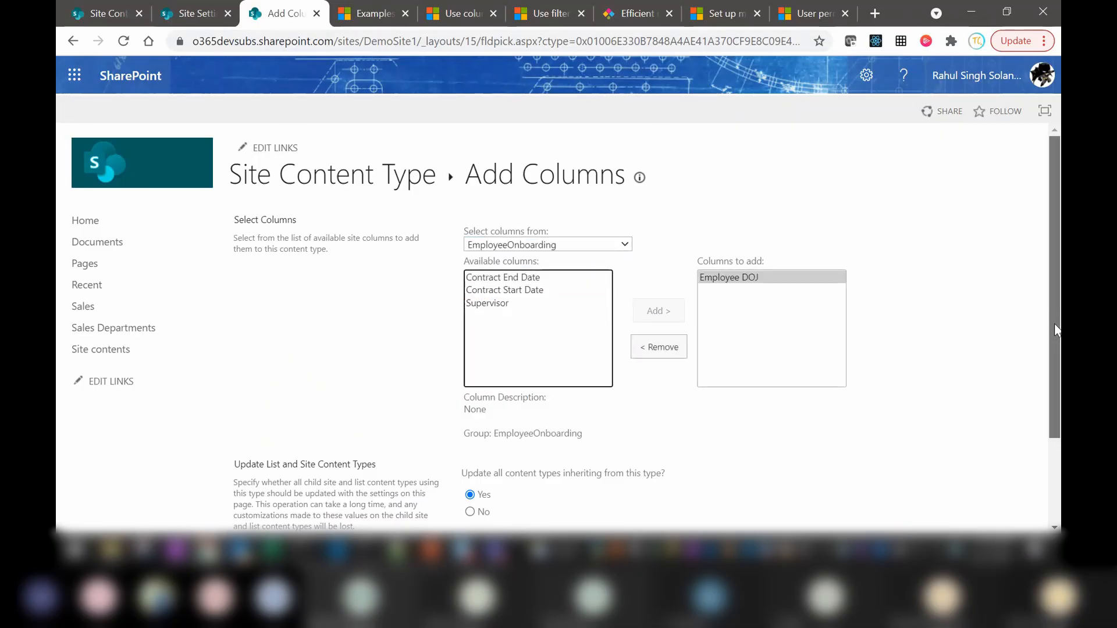
left_click_drag(1054, 324, 1054, 406)
left_click(945, 463)
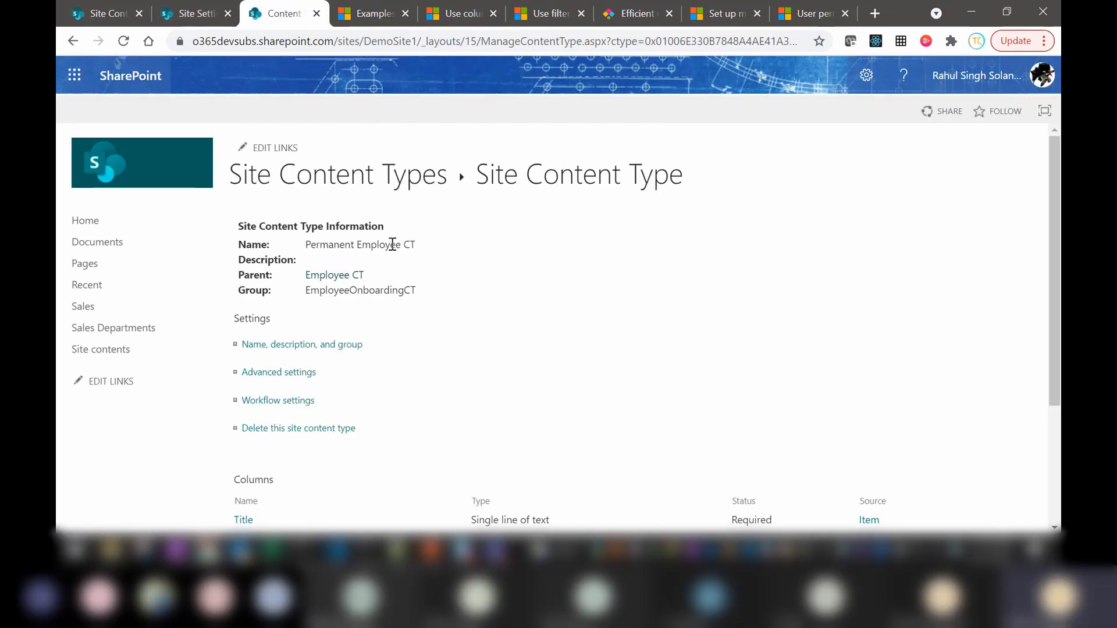
Return to the site content types, copy the "Contract Employee CT" heading from the PowerPoint slide, and switch back to the browser.
left_click(354, 174)
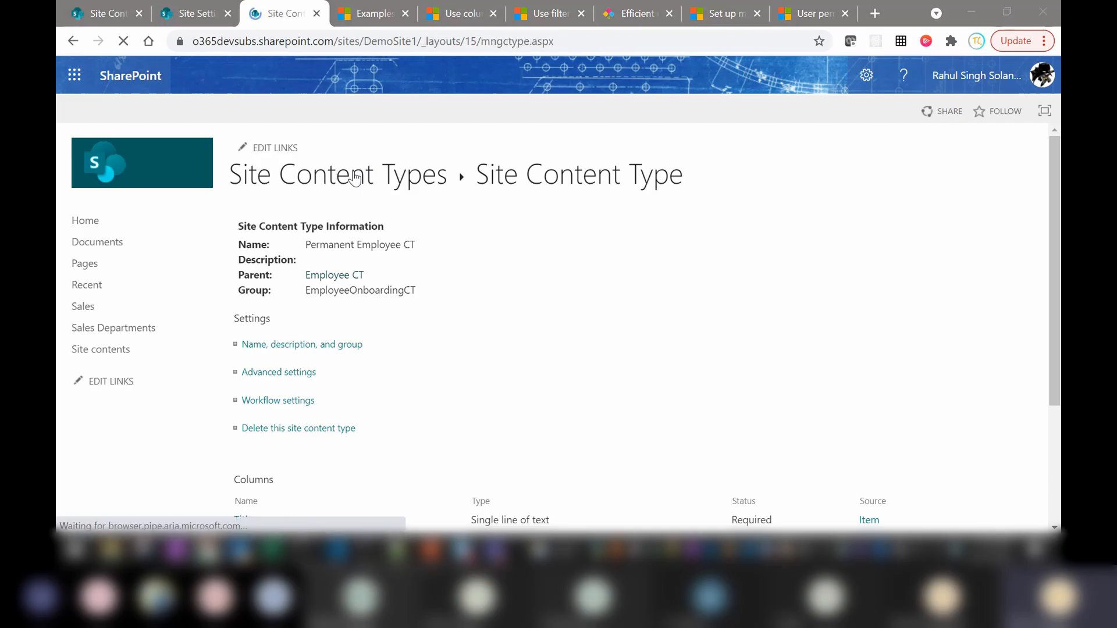
key("alt+Tab")
left_click(507, 362)
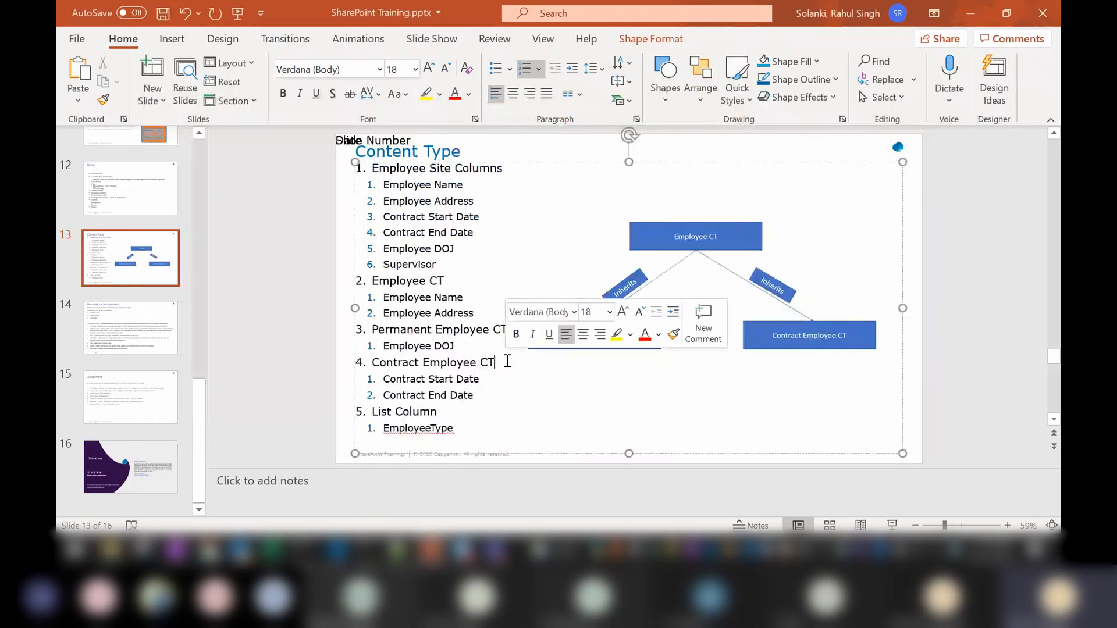
key("ctrl+shift+Left")
key("ctrl+shift+Left")
key("ctrl+shift+Left")
key("ctrl+c")
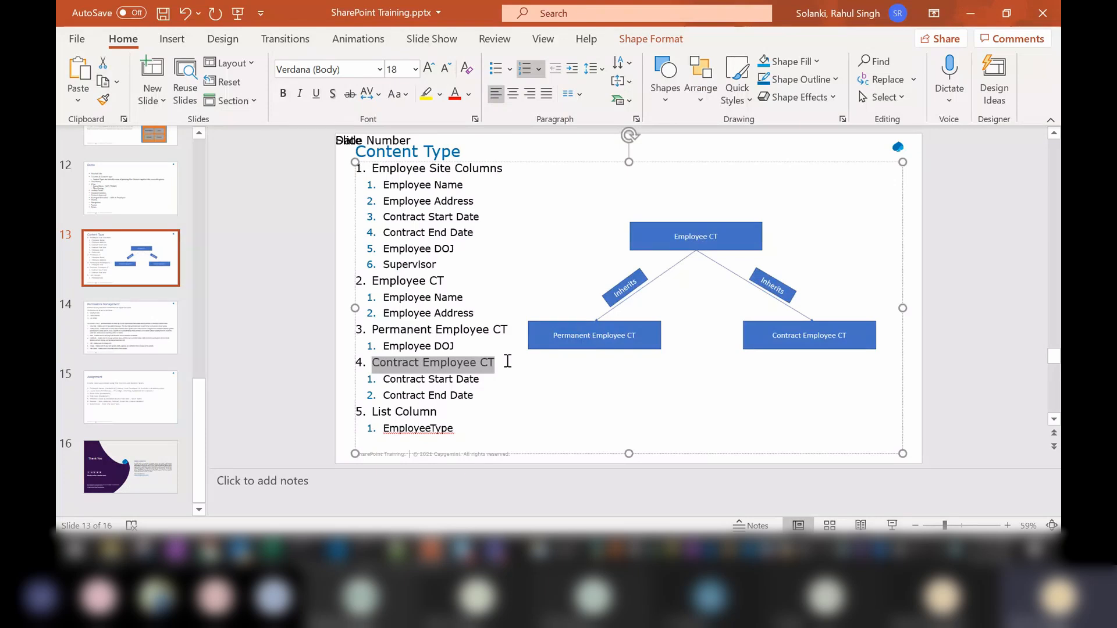
key("alt+Tab")
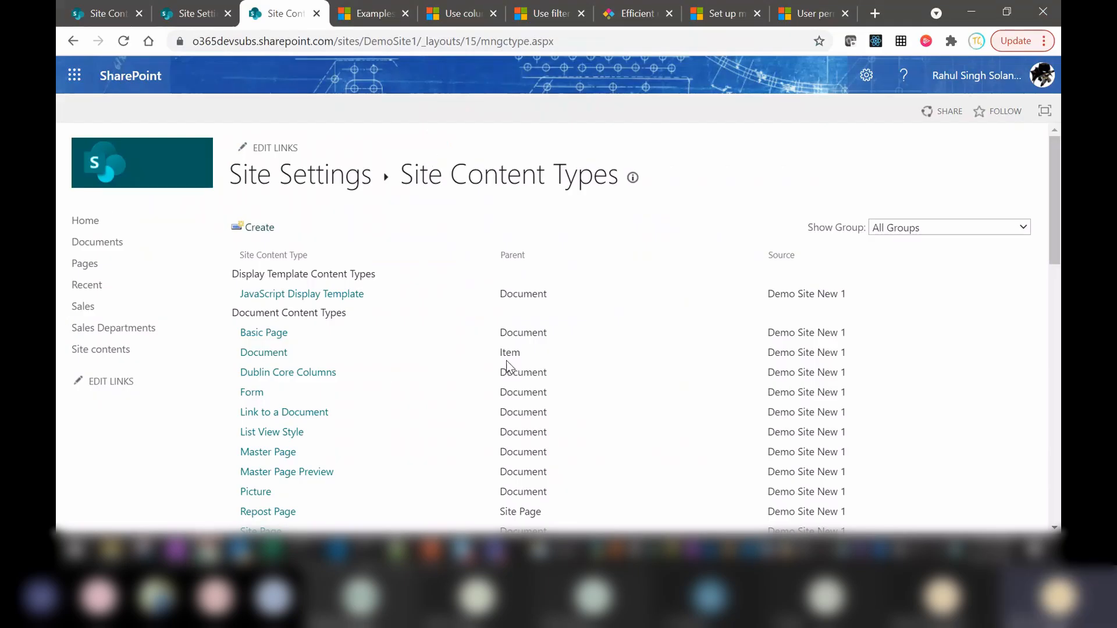
Start a new site content type named Contract Employee CT with Employee CT from the EmployeeOnboardingCT group as parent.
left_click(263, 228)
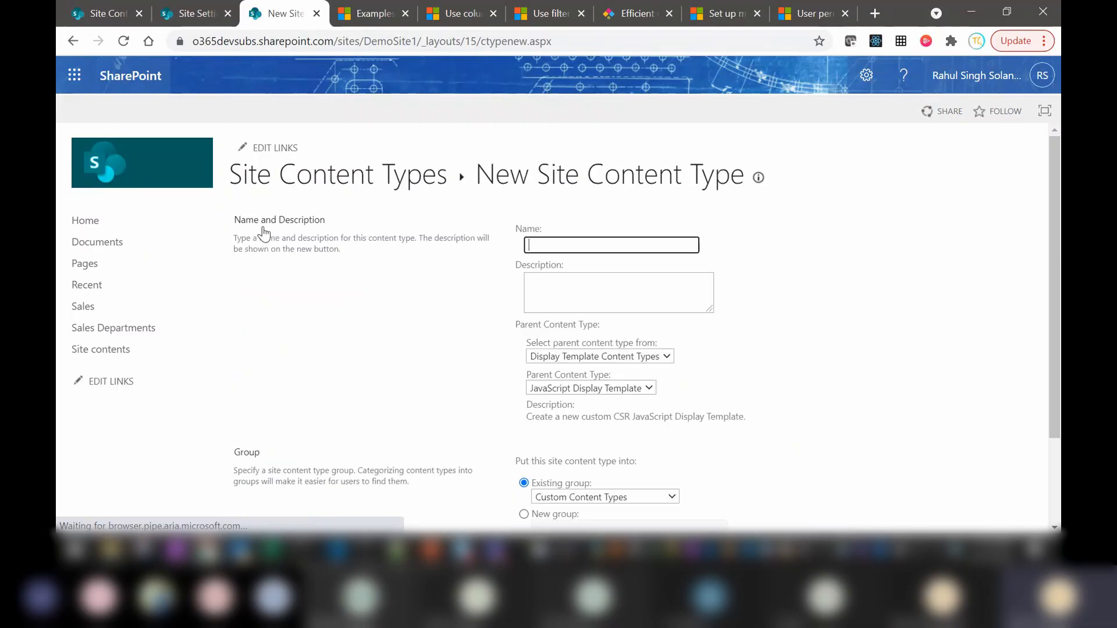
key("ctrl+v")
left_click(611, 357)
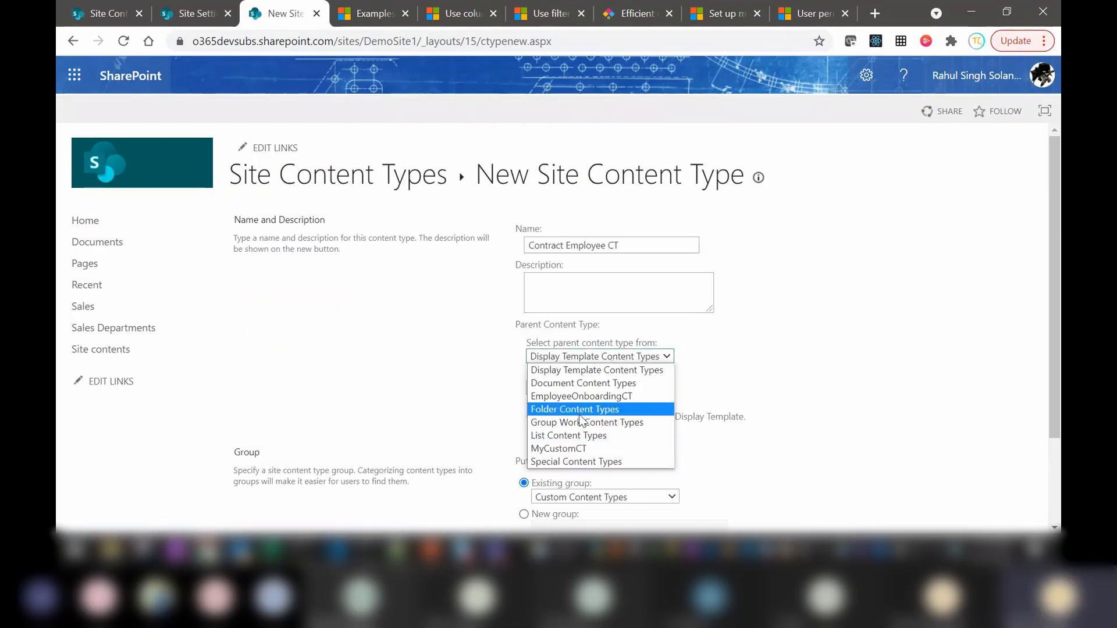
left_click(568, 398)
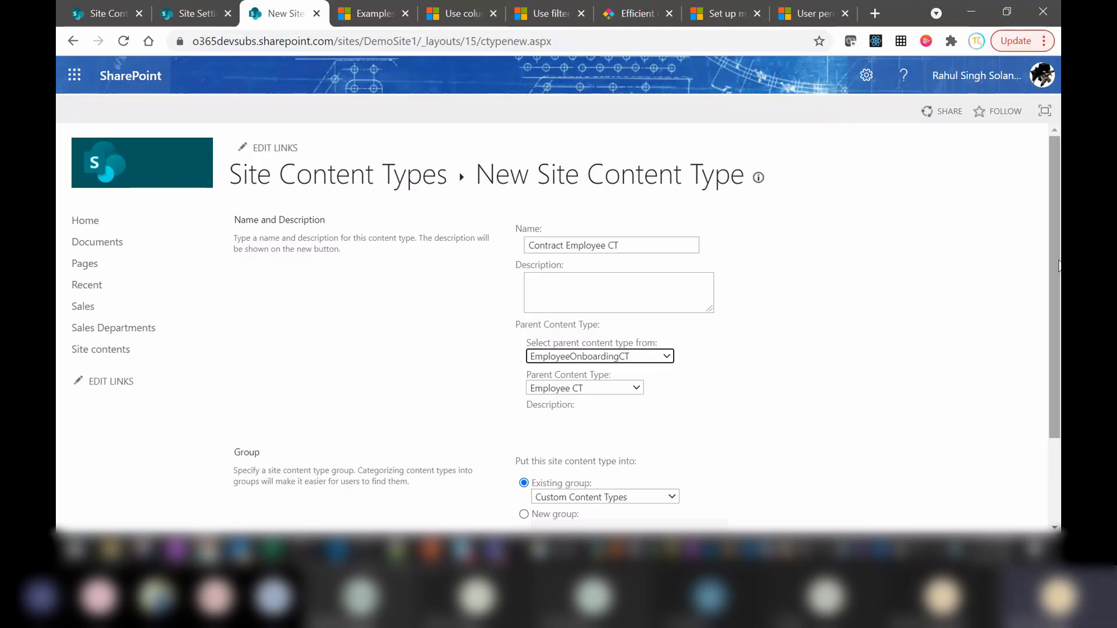
Put Contract Employee CT into the existing group EmployeeOnboardingCT and create the content type.
scroll(728, 406, "down", 2)
left_click(637, 385)
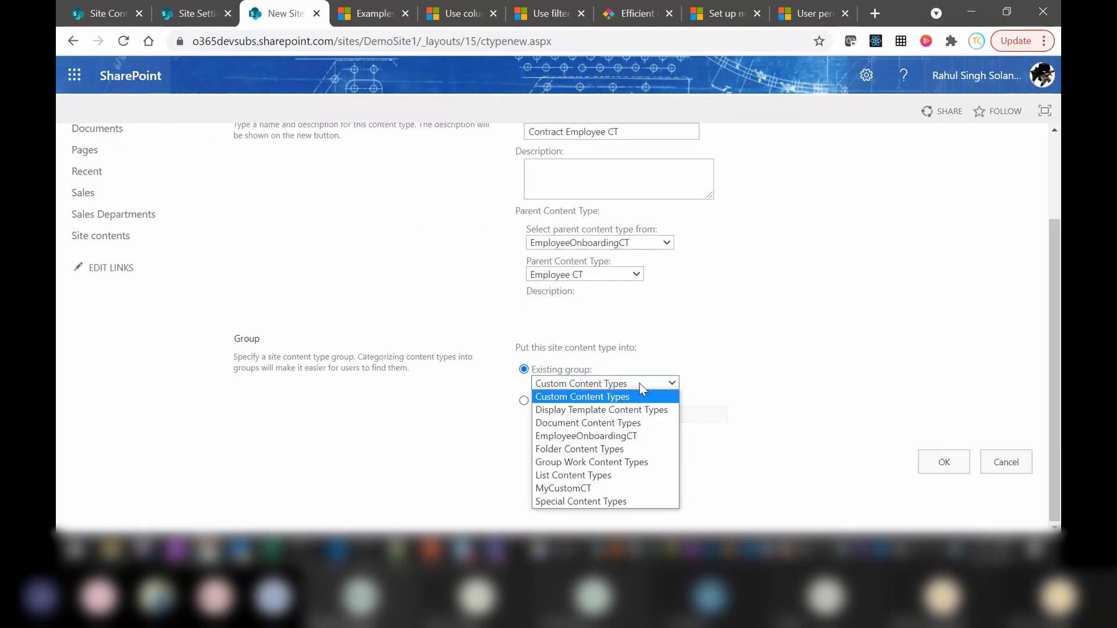
left_click(606, 435)
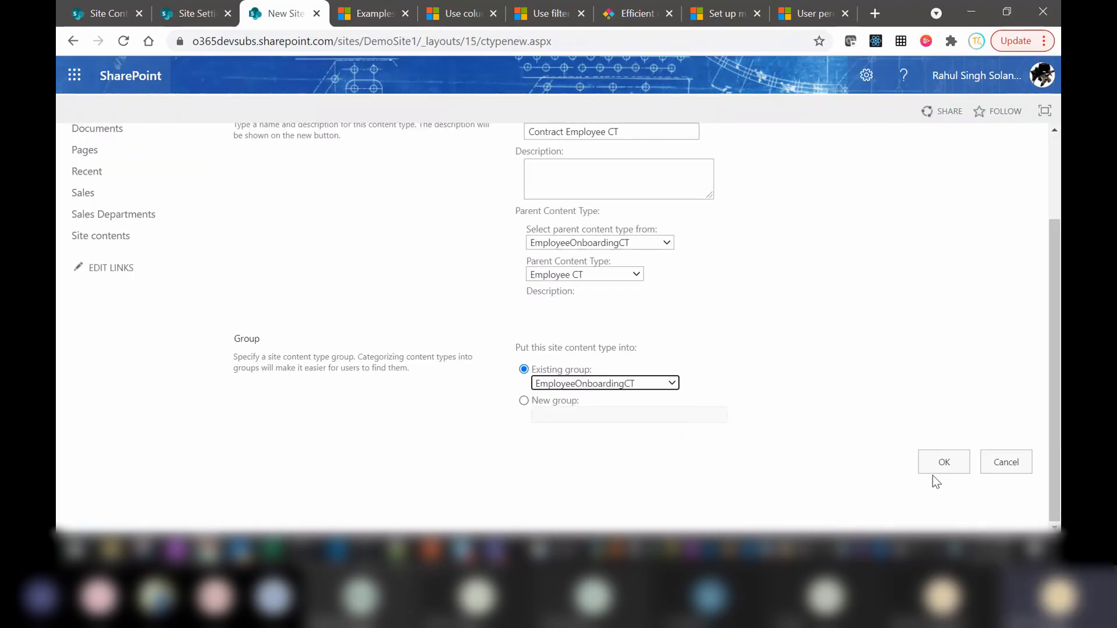
left_click(946, 460)
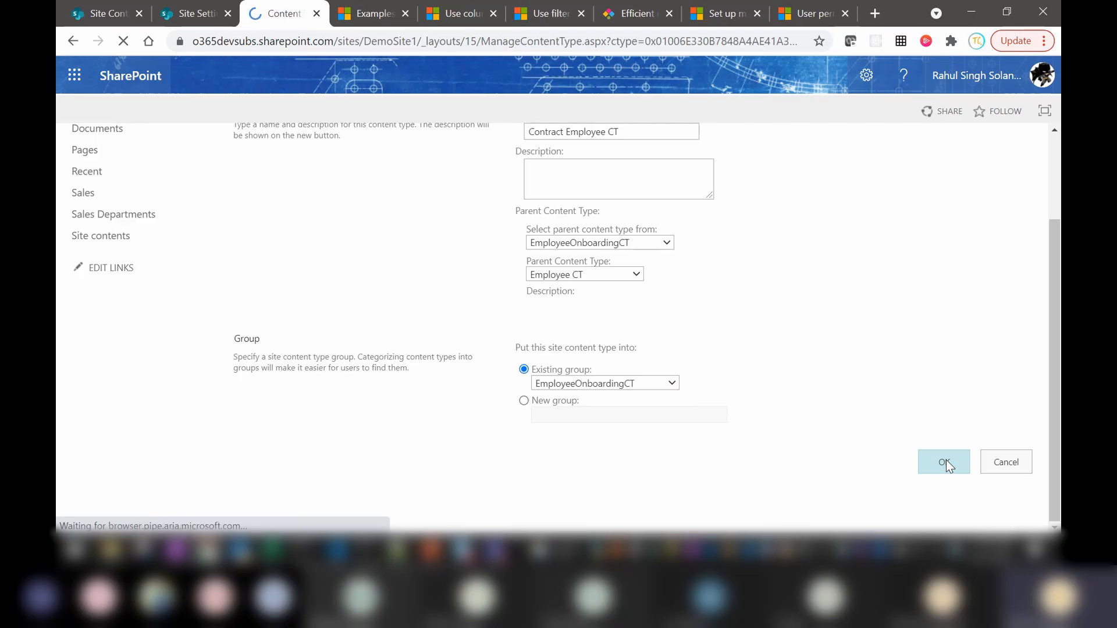
Consult the PowerPoint slide, then choose Contract Start Date and Contract End Date from the EmployeeOnboarding group as existing site columns for Contract Employee CT.
scroll(1051, 256, "down", 2)
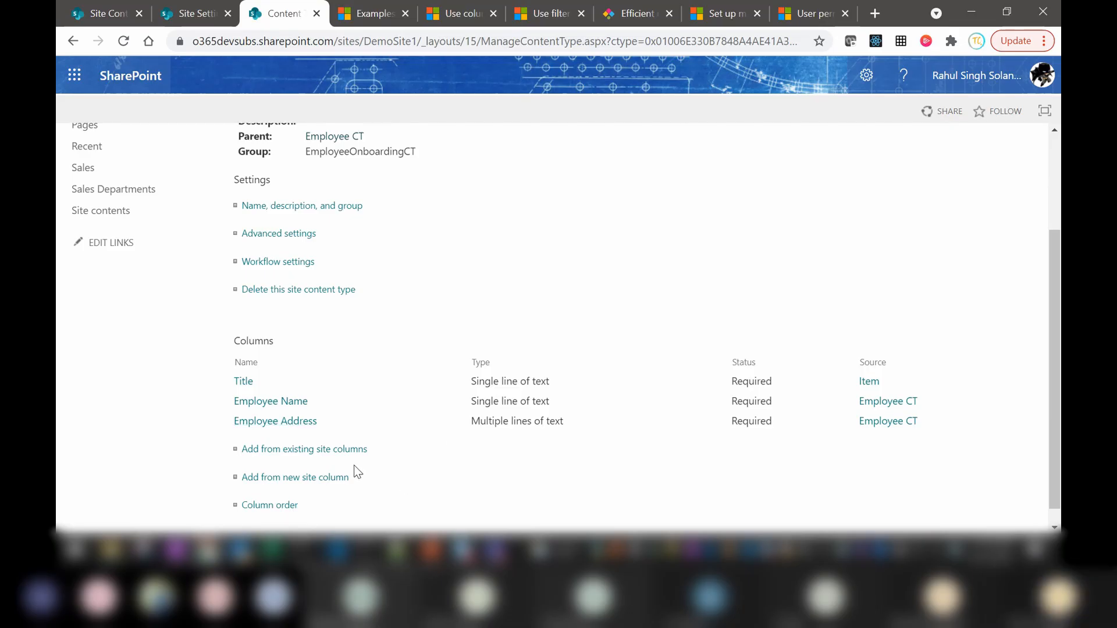
key("alt+Tab")
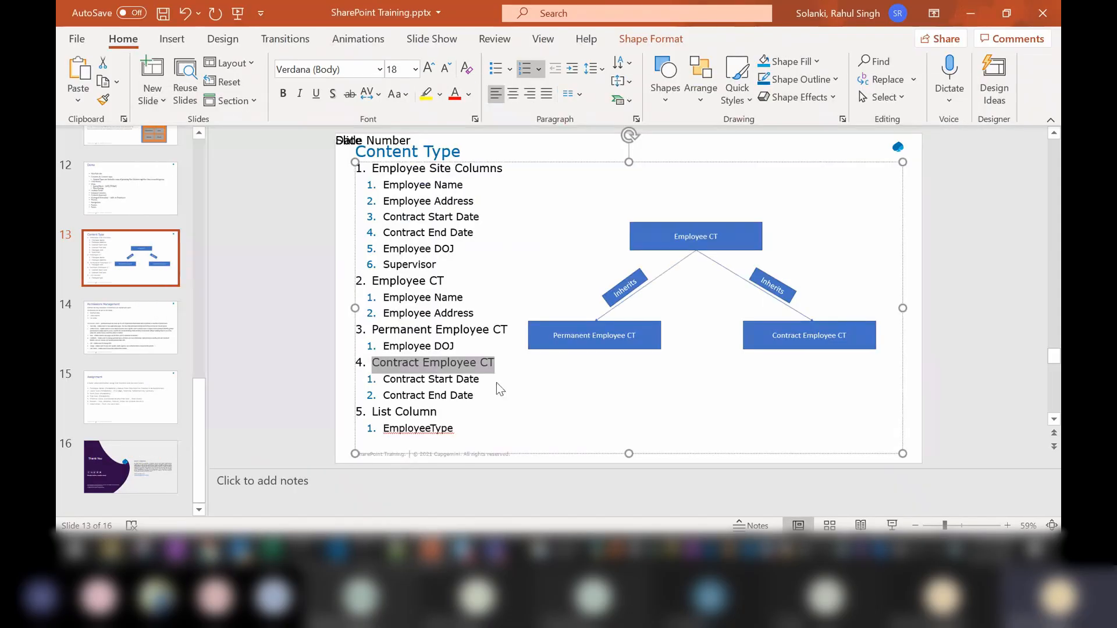
key("alt+Tab")
left_click(291, 453)
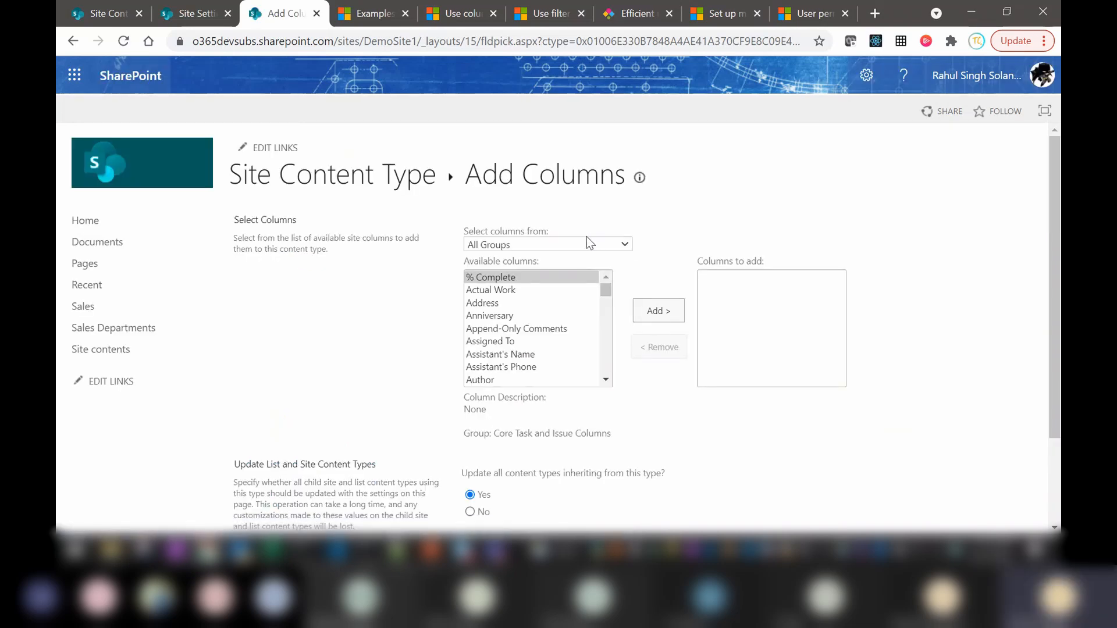
left_click(587, 237)
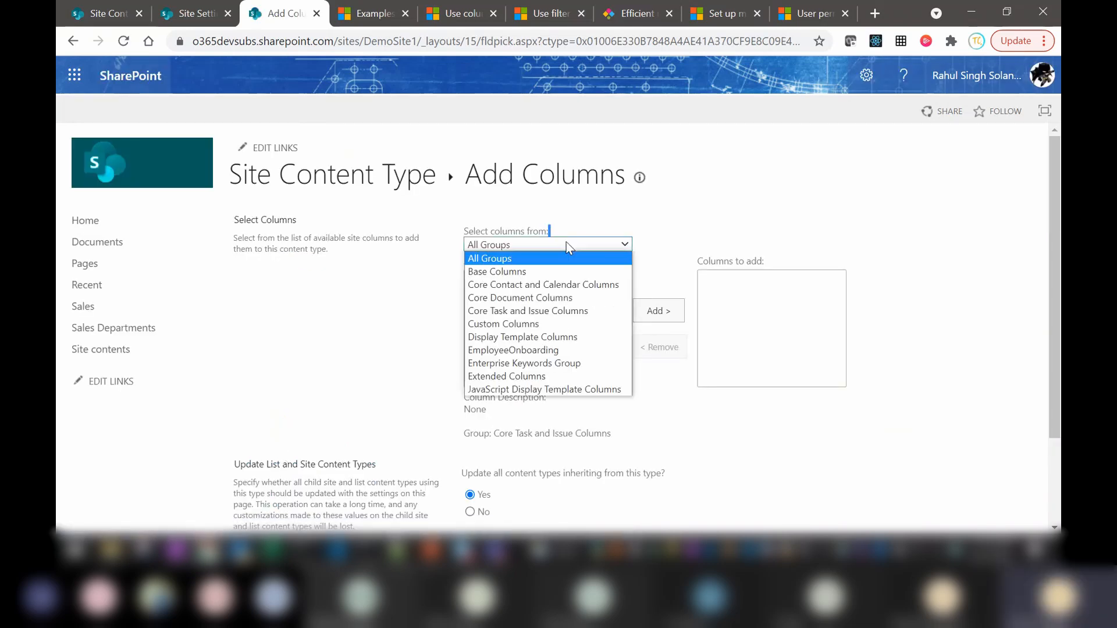
left_click(523, 352)
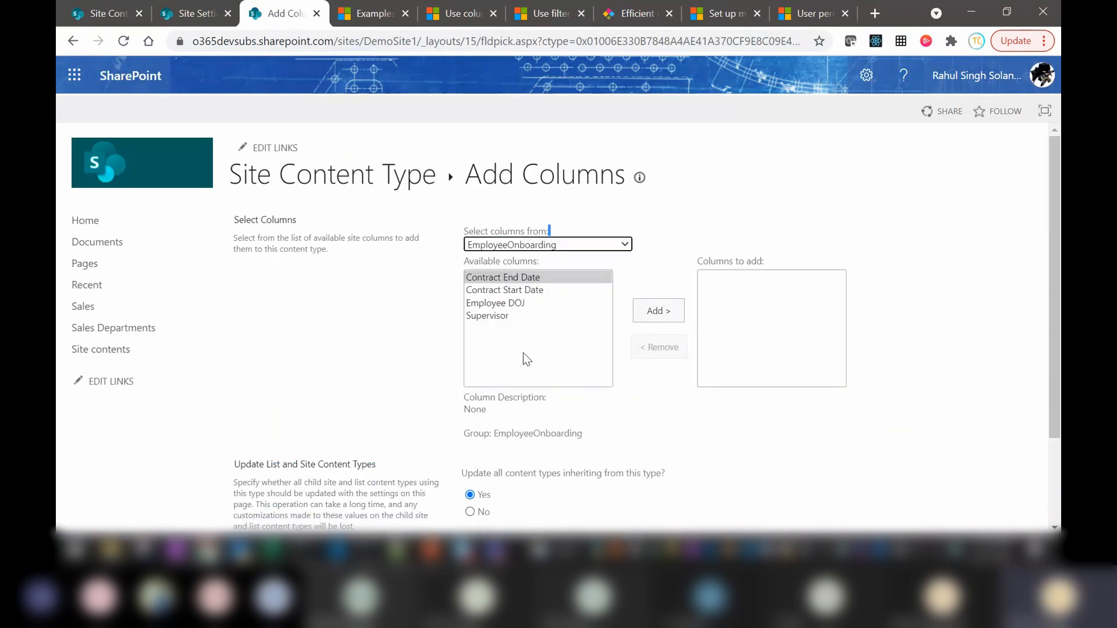
double_click(515, 286)
double_click(513, 279)
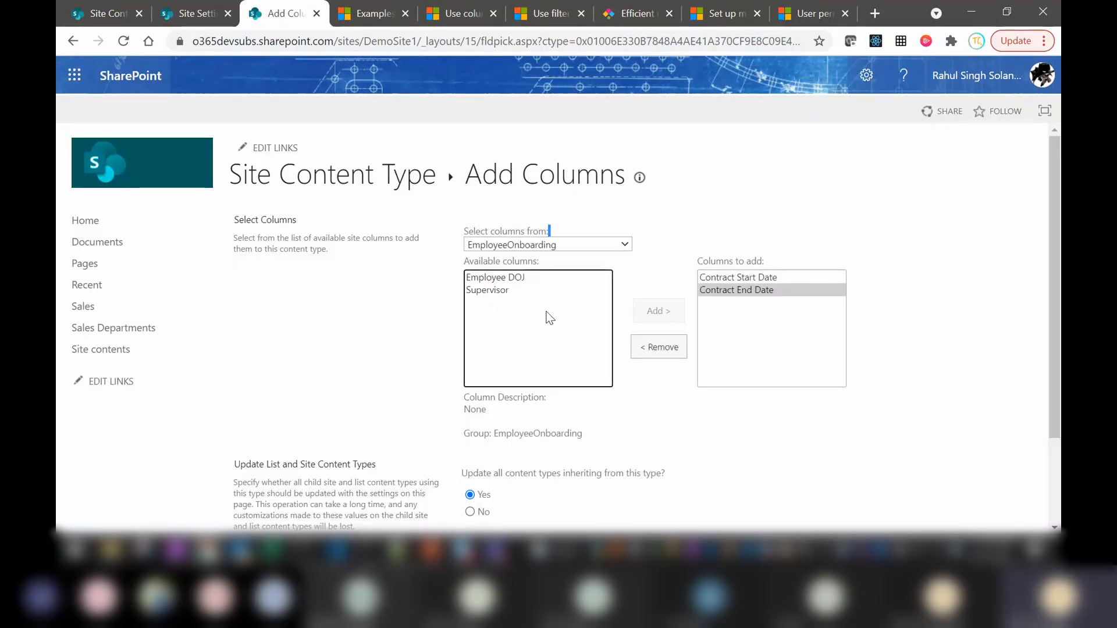
left_click_drag(1059, 275, 1059, 292)
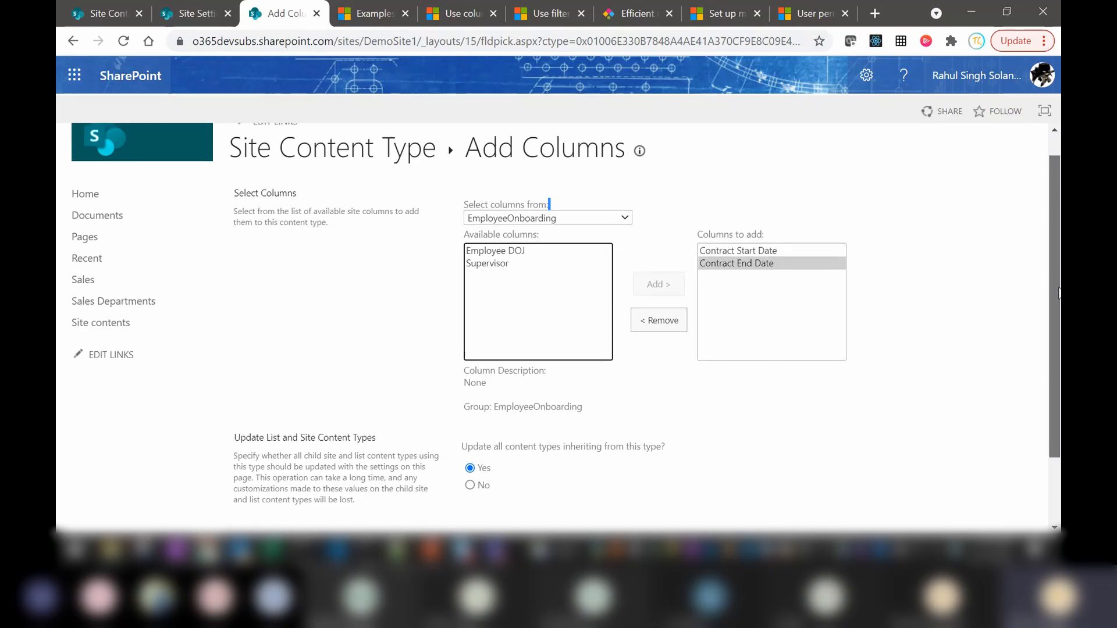
double_click(486, 263)
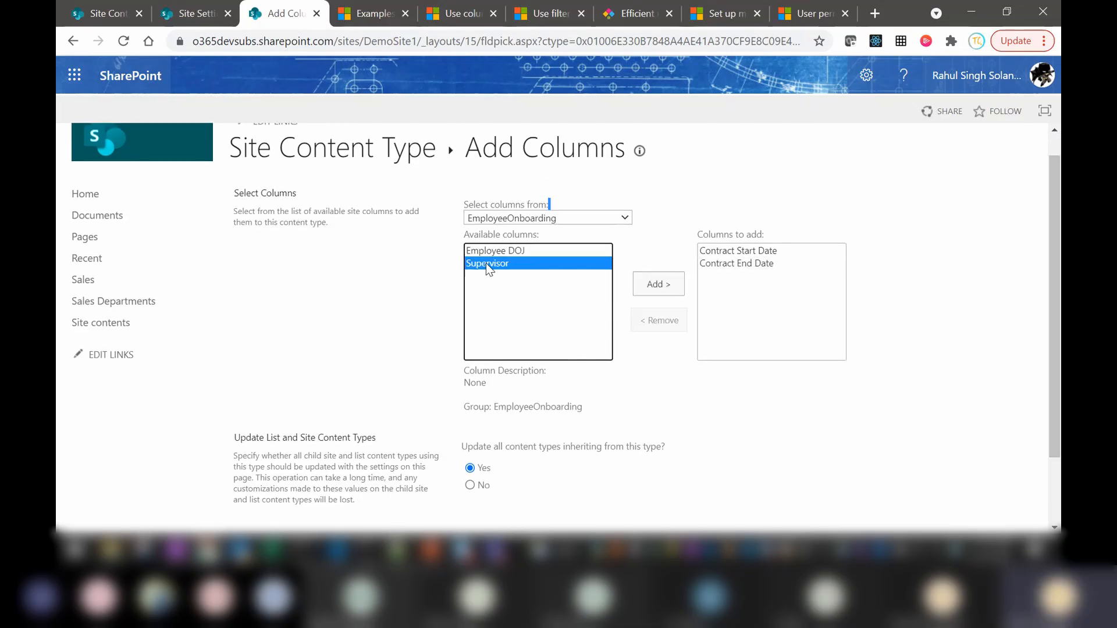
scroll(743, 201, "down", 2)
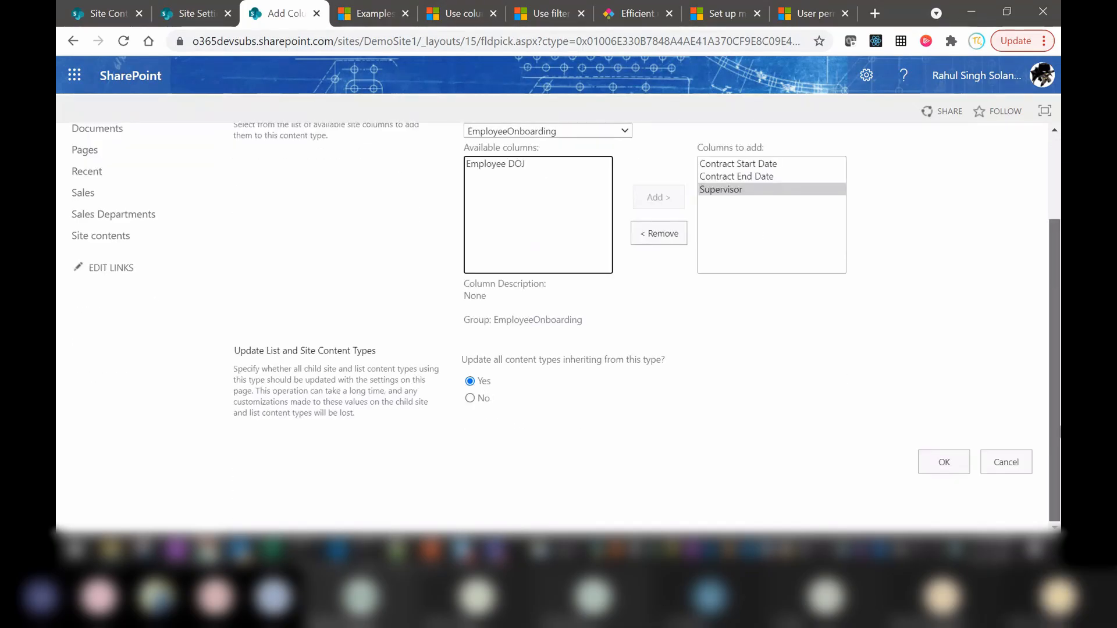
double_click(739, 191)
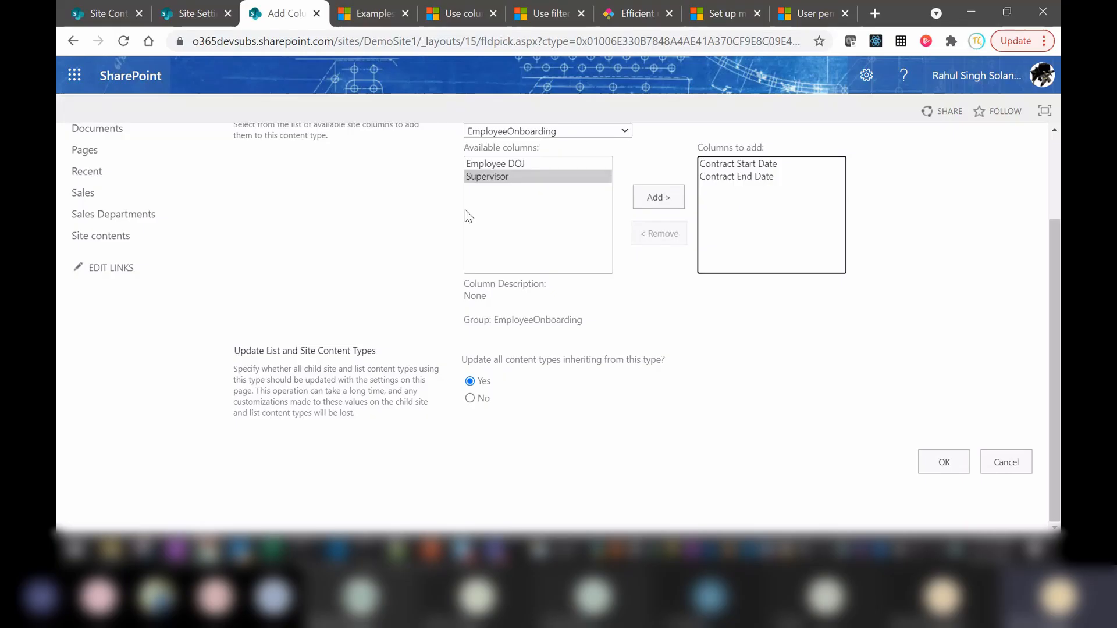
Switch to the PowerPoint slide, add Supervisor as the third item under Employee CT, and return to the browser.
key("alt+Tab")
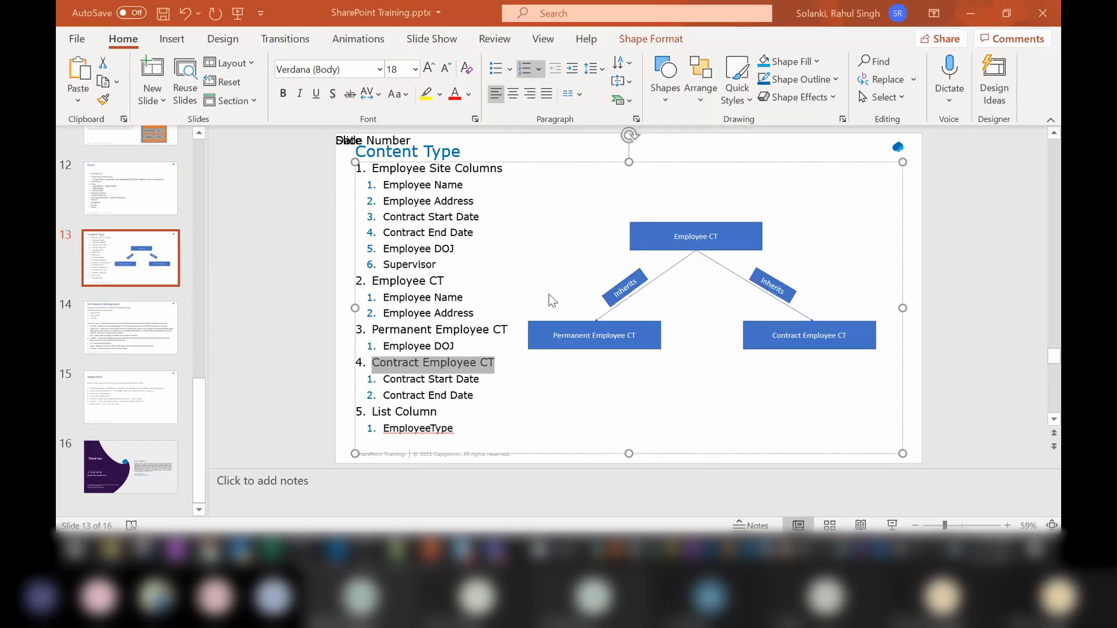
left_click(479, 247)
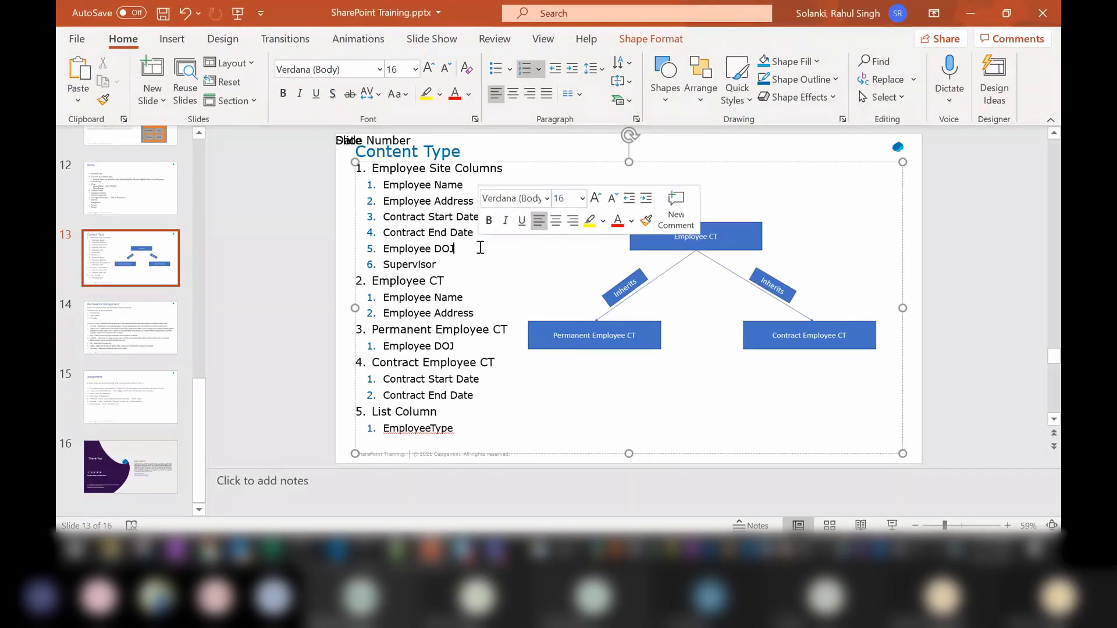
left_click(505, 309)
key("Return")
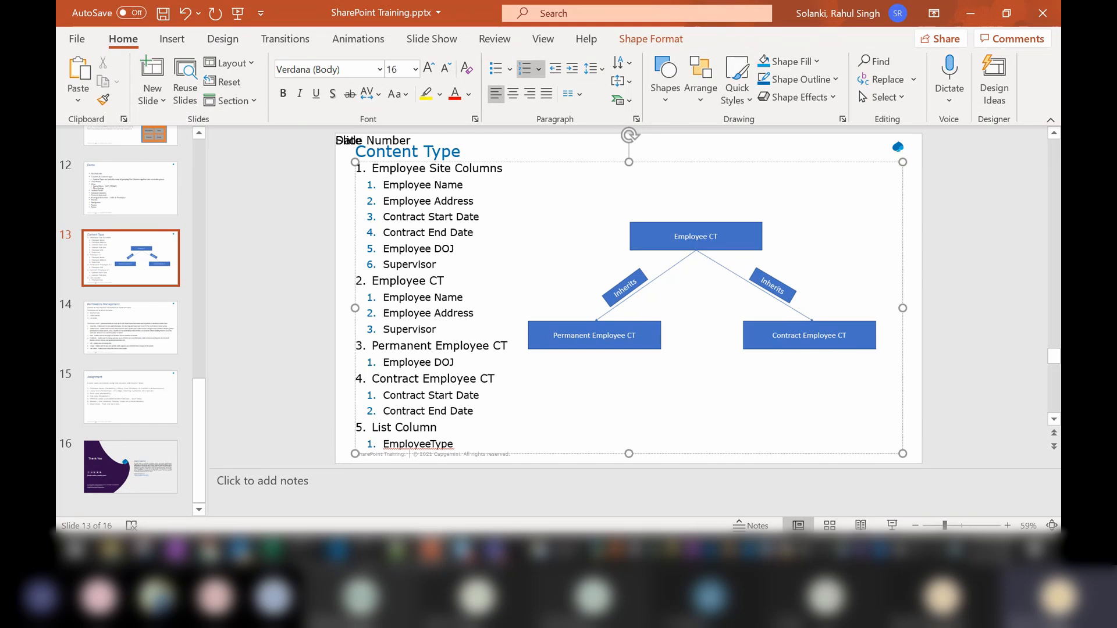
key("alt+Tab")
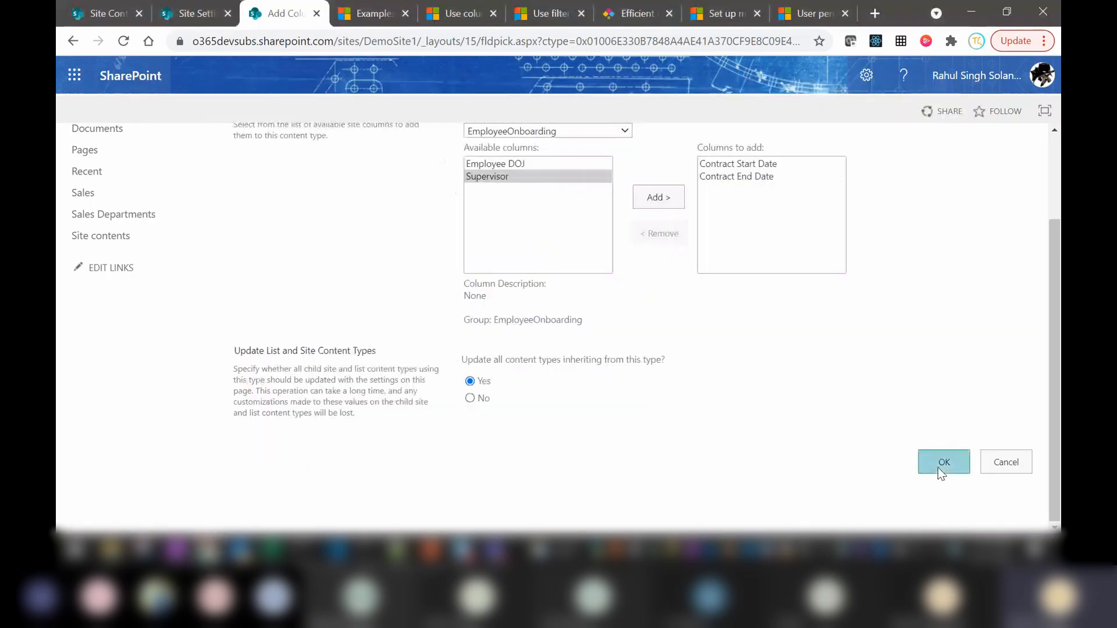
Save the two selected contract date columns to Contract Employee CT and review its column list and sources.
left_click(938, 469)
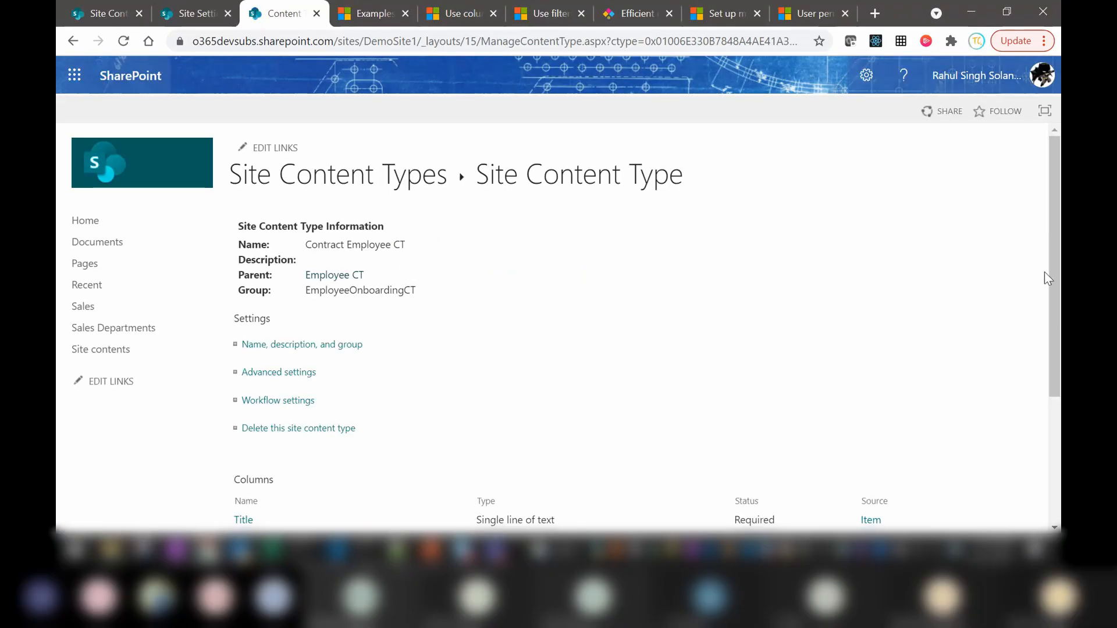
scroll(1058, 269, "down", 3)
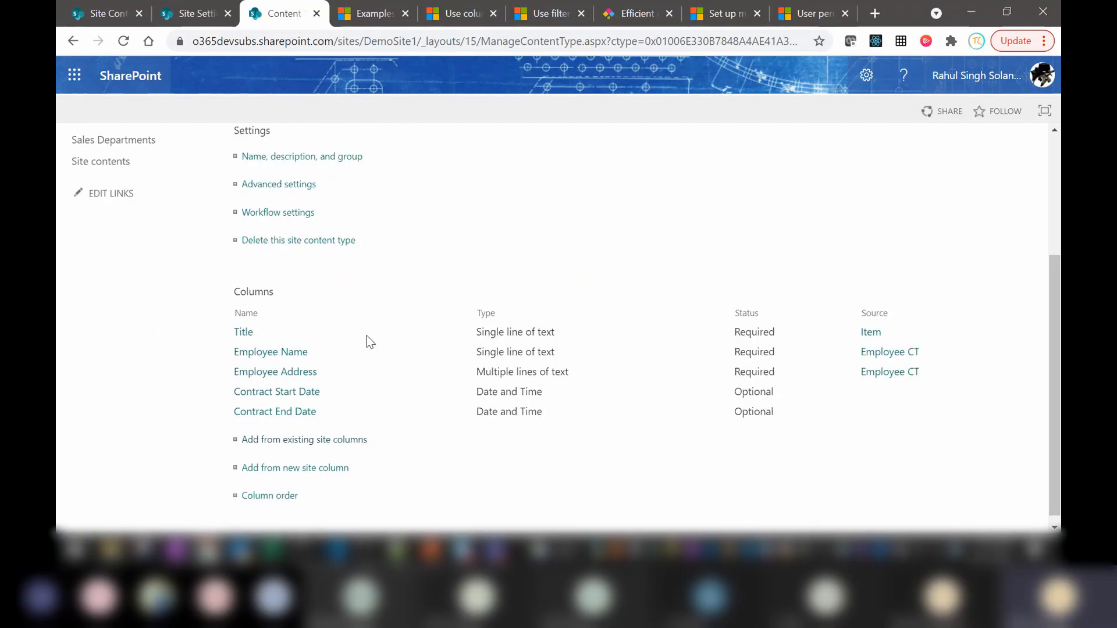
left_click_drag(1057, 364, 1058, 312)
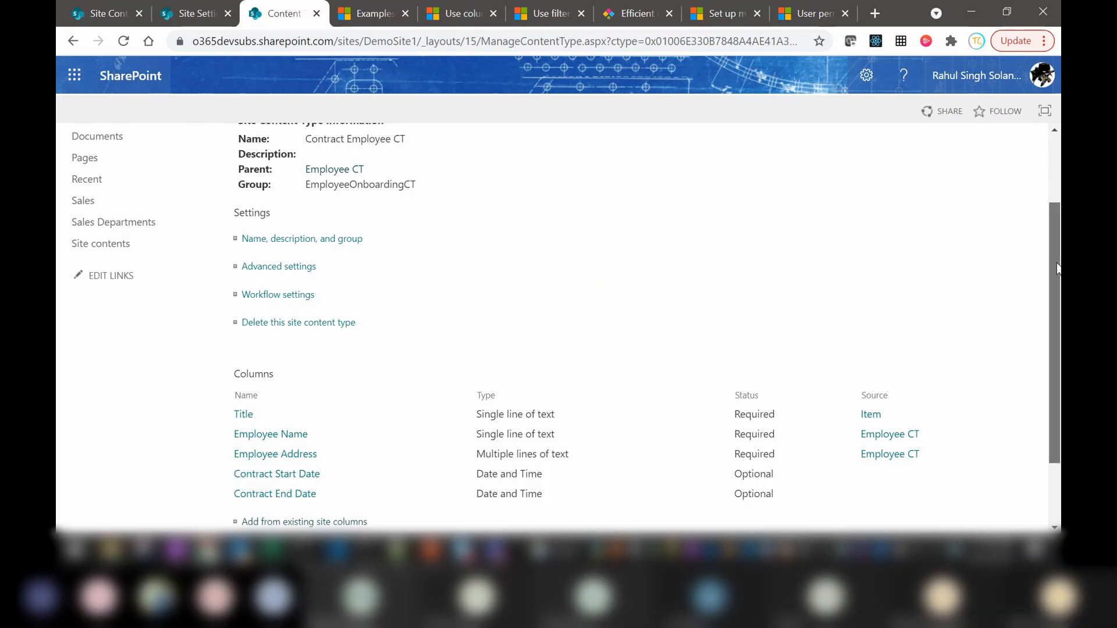
scroll(341, 168, "up", 3)
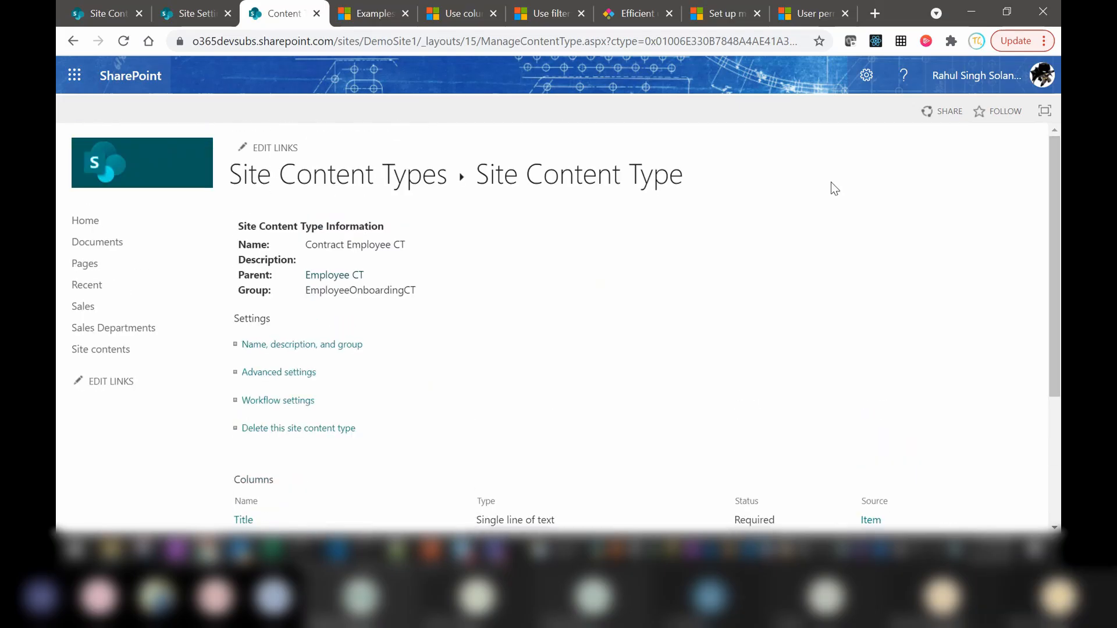
Return to the site content types, filter them to the EmployeeOnboardingCT group, and open Employee CT.
left_click(337, 178)
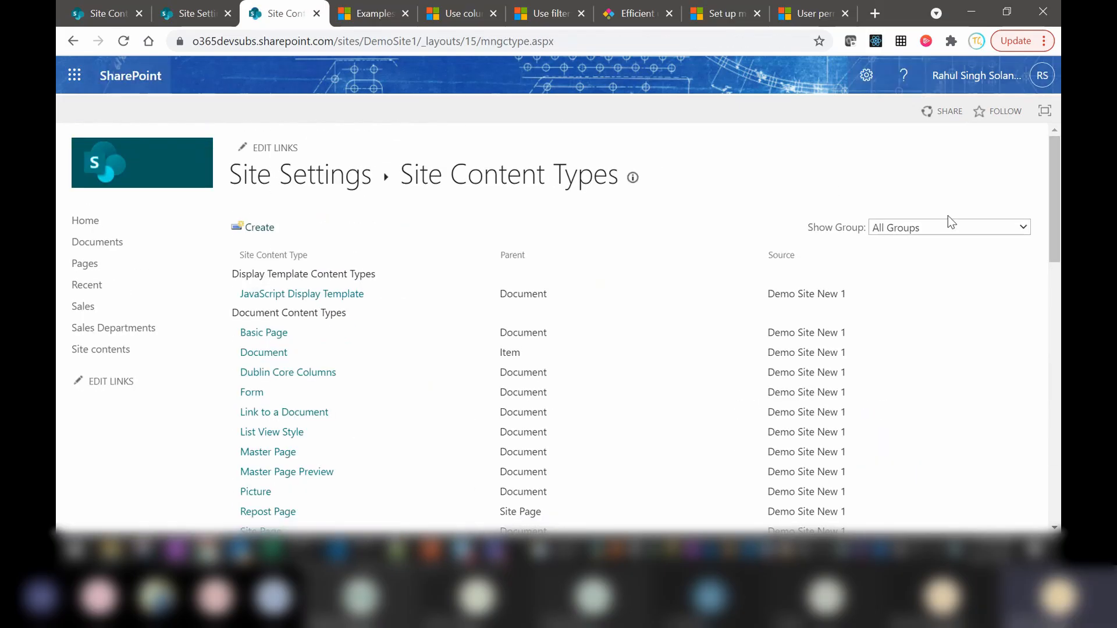
left_click(954, 228)
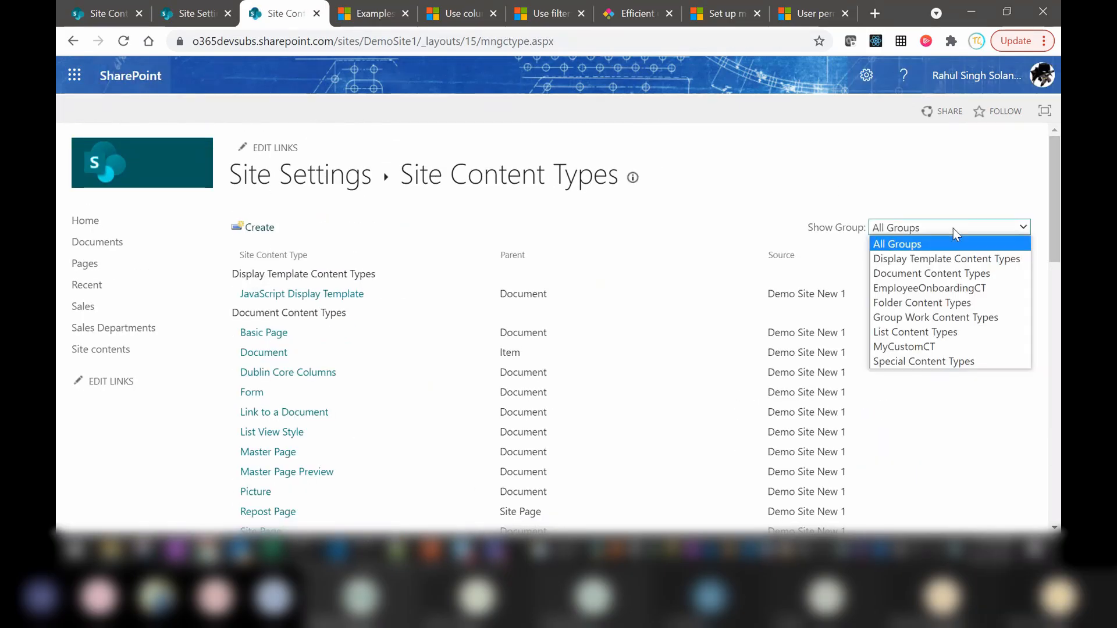
left_click(928, 289)
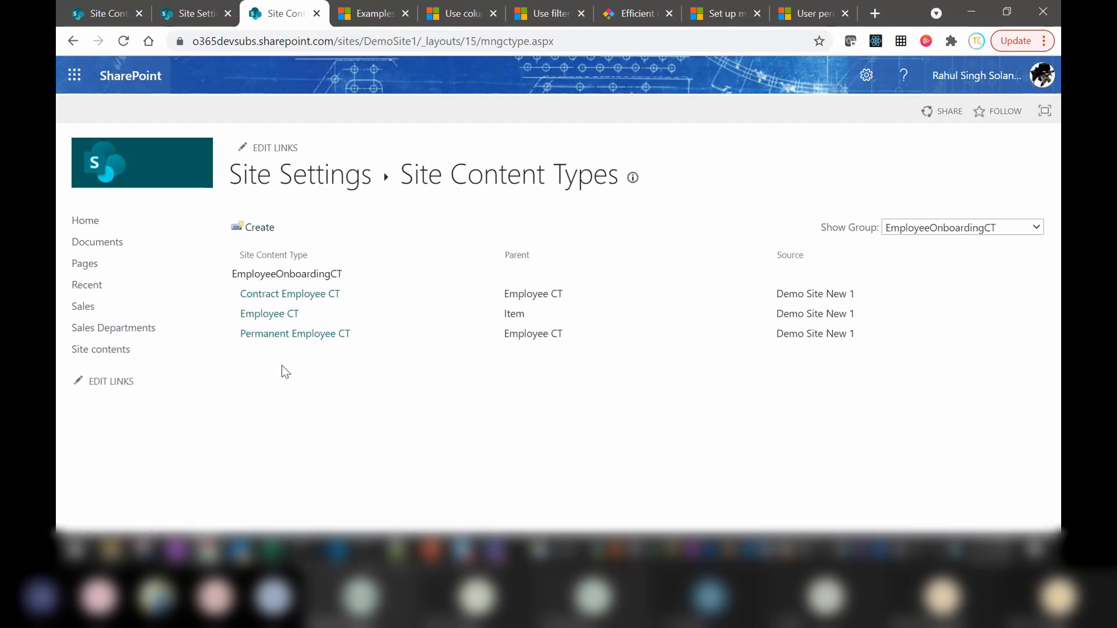
left_click(264, 317)
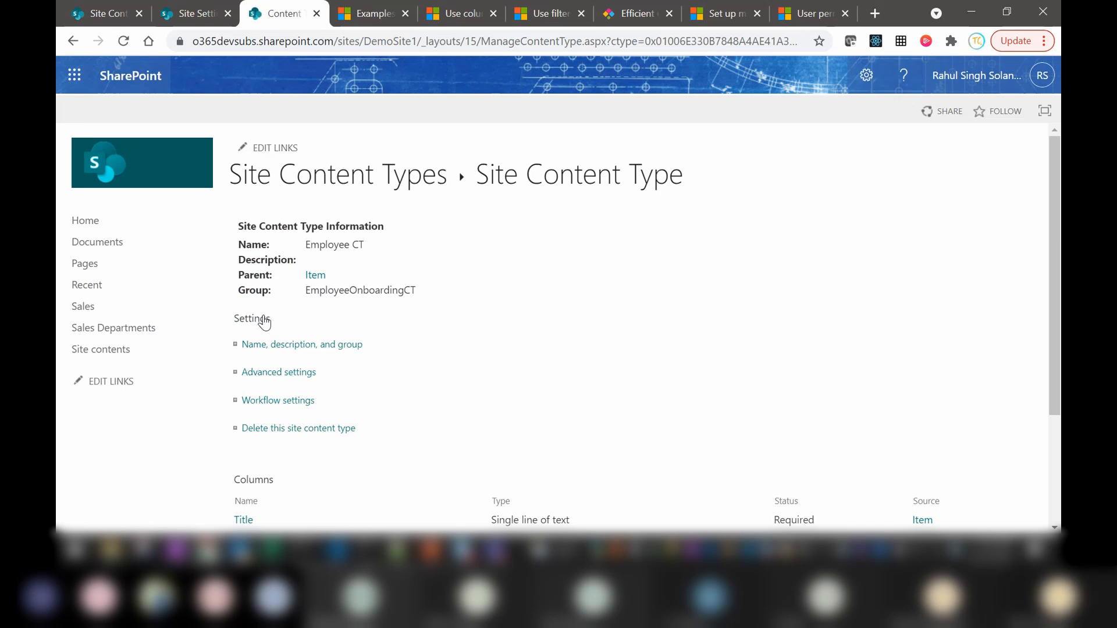
Add the existing site column Supervisor from the EmployeeOnboarding group to Employee CT, updating all inheriting content types, and review its columns.
scroll(265, 322, "down", 3)
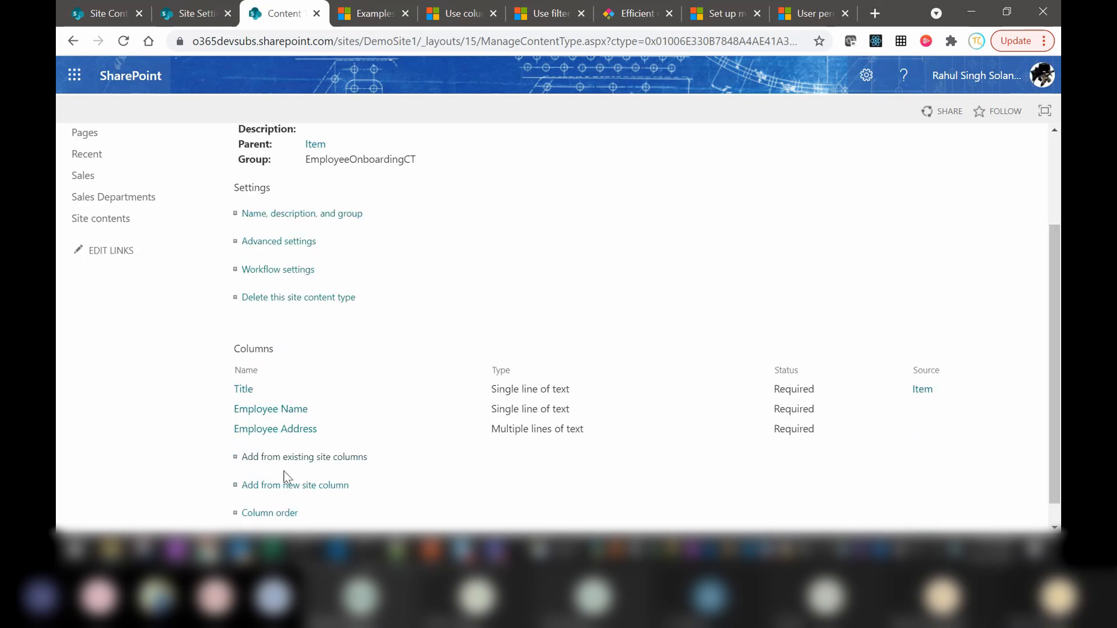
left_click(269, 458)
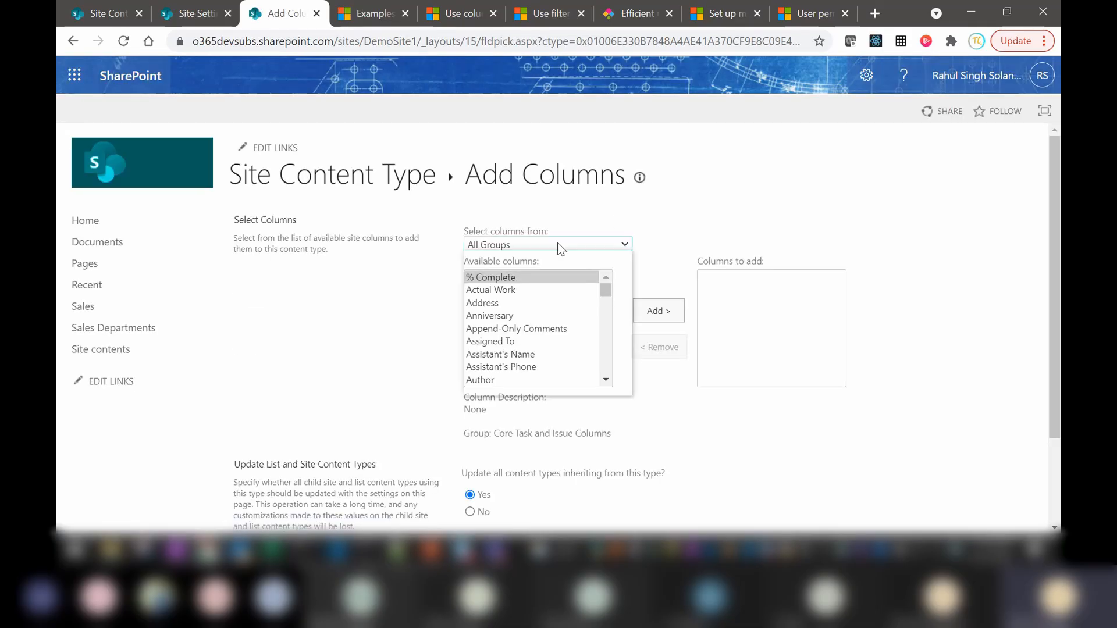
left_click(562, 245)
left_click(519, 349)
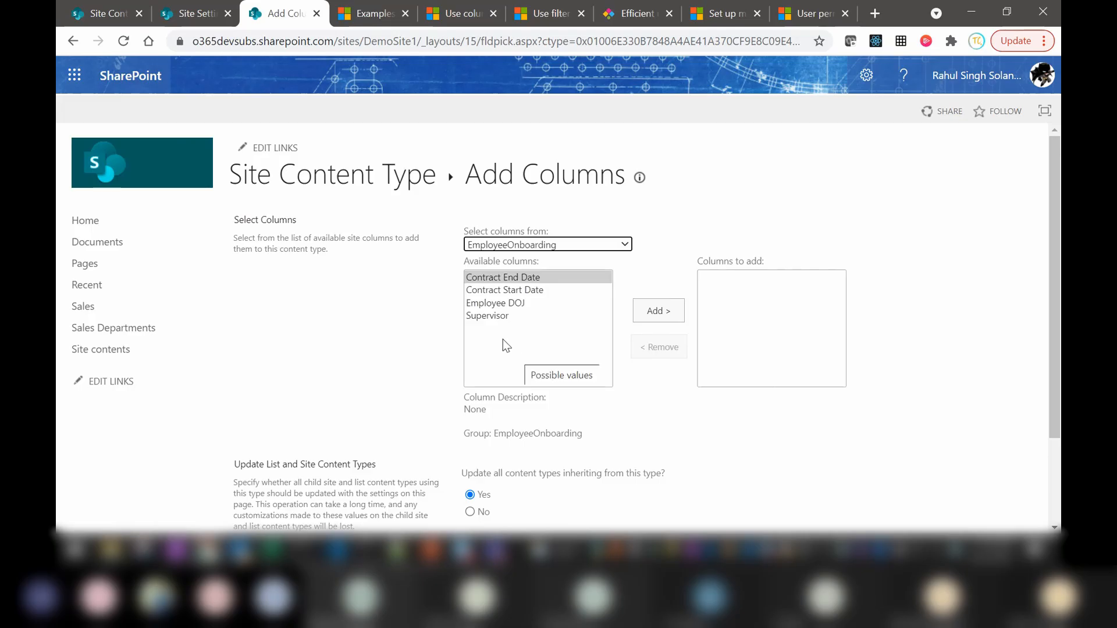
double_click(500, 316)
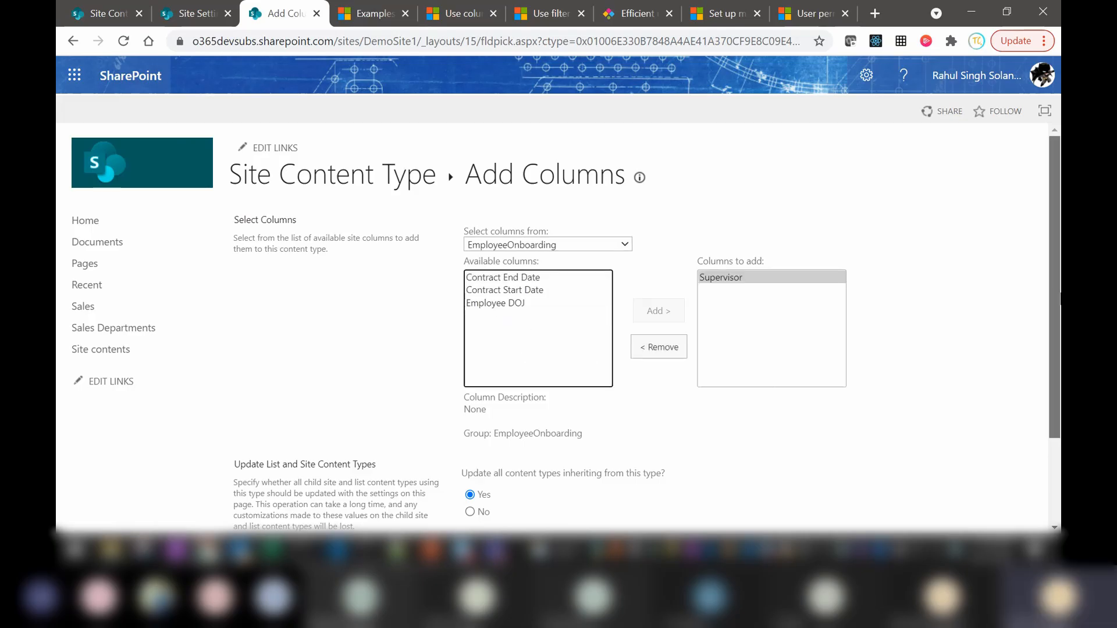
scroll(619, 443, "down", 2)
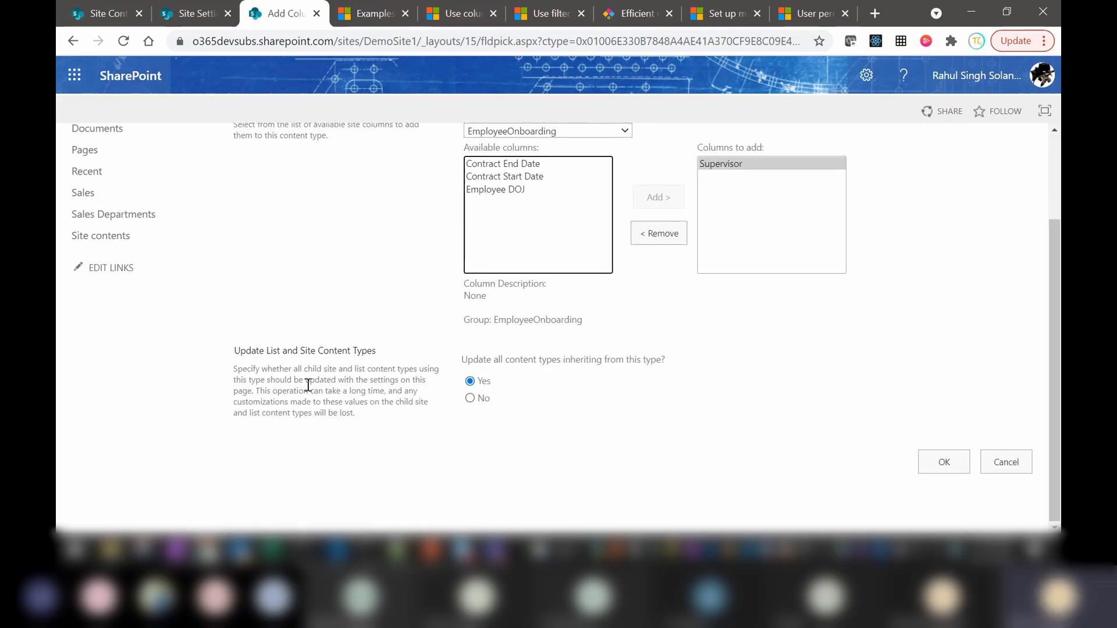
left_click_drag(488, 364, 614, 360)
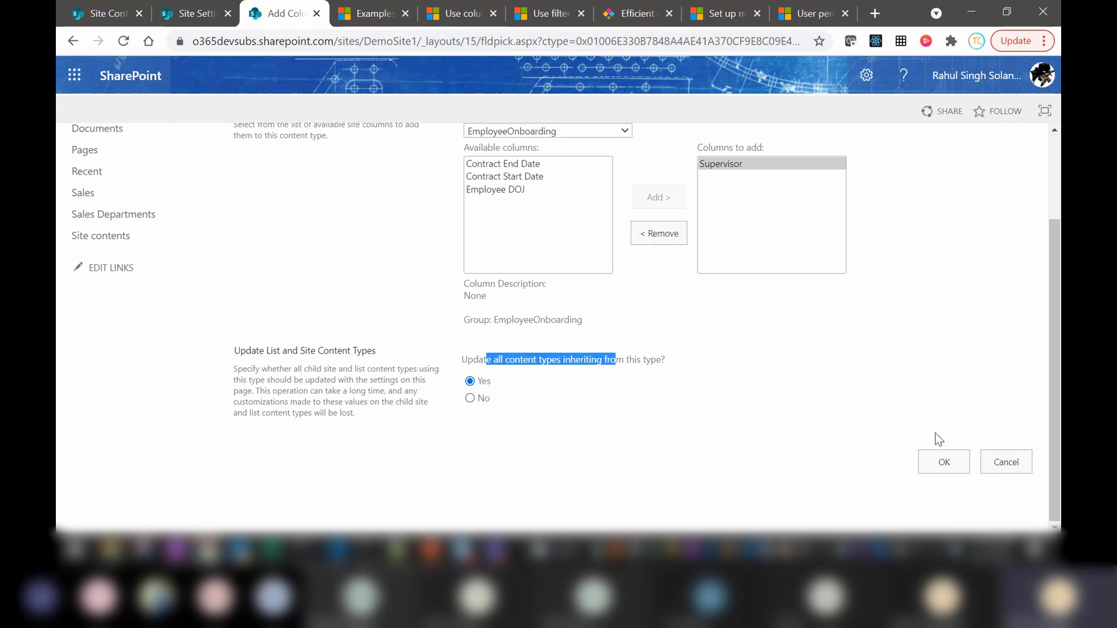
left_click(932, 469)
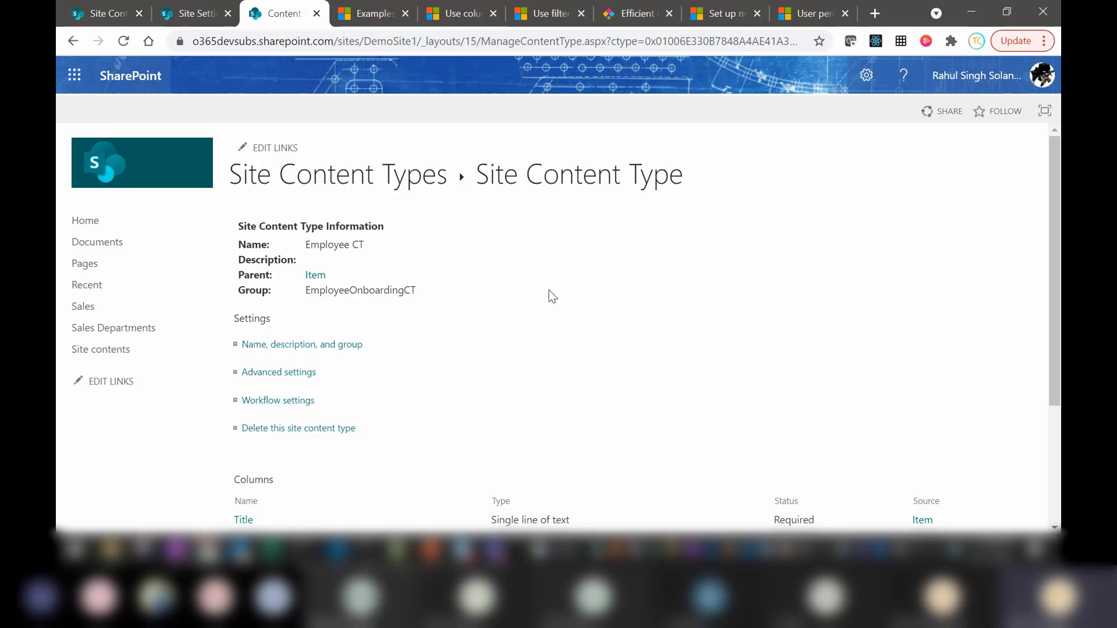
scroll(550, 289, "down", 3)
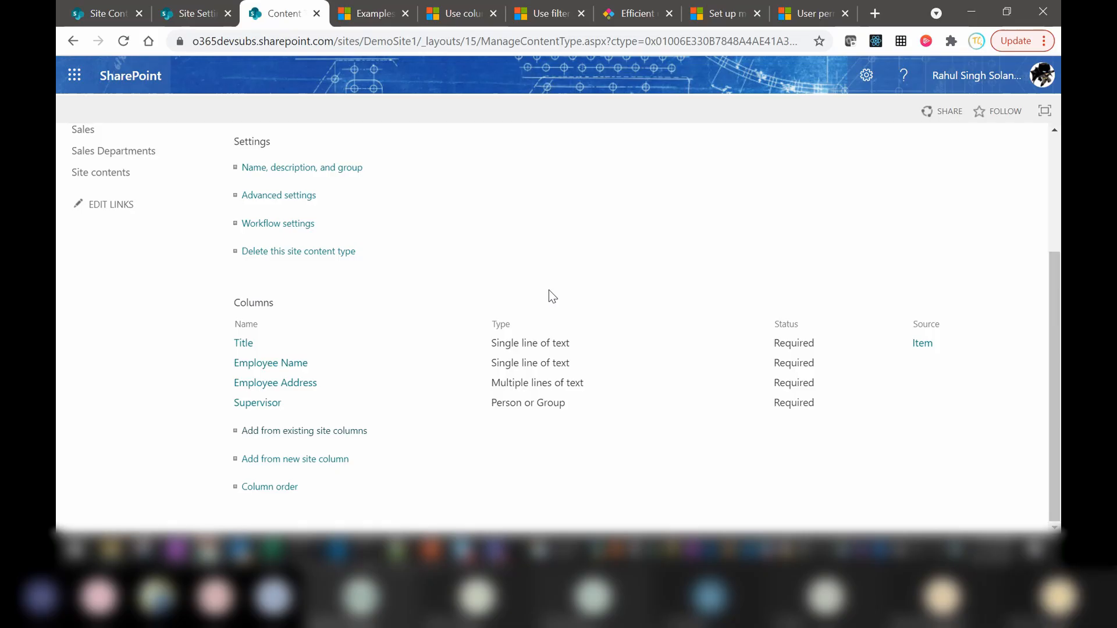
scroll(549, 289, "up", 1)
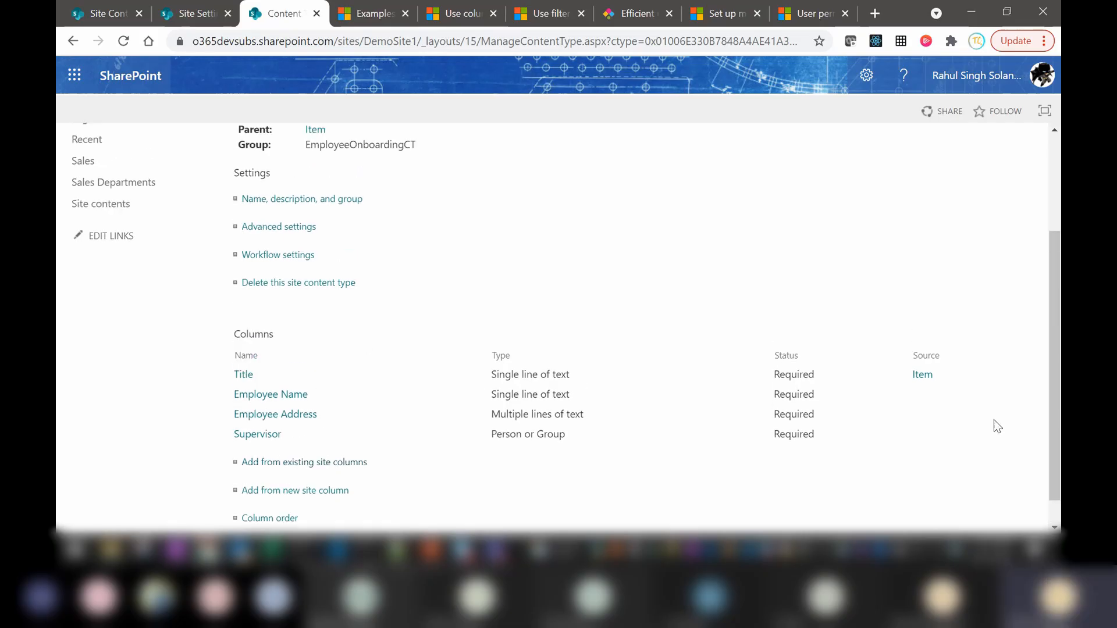
left_click_drag(1055, 372, 1032, 245)
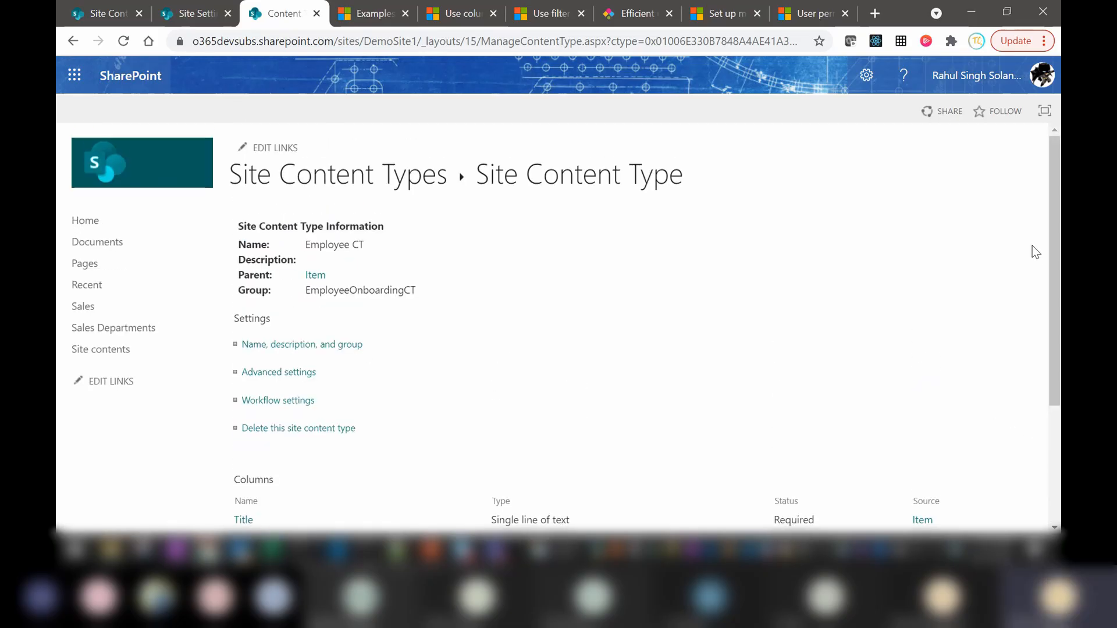
Return to the site content types, filter them to EmployeeOnboardingCT, and open Contract Employee CT to review its columns and their sources.
left_click(305, 181)
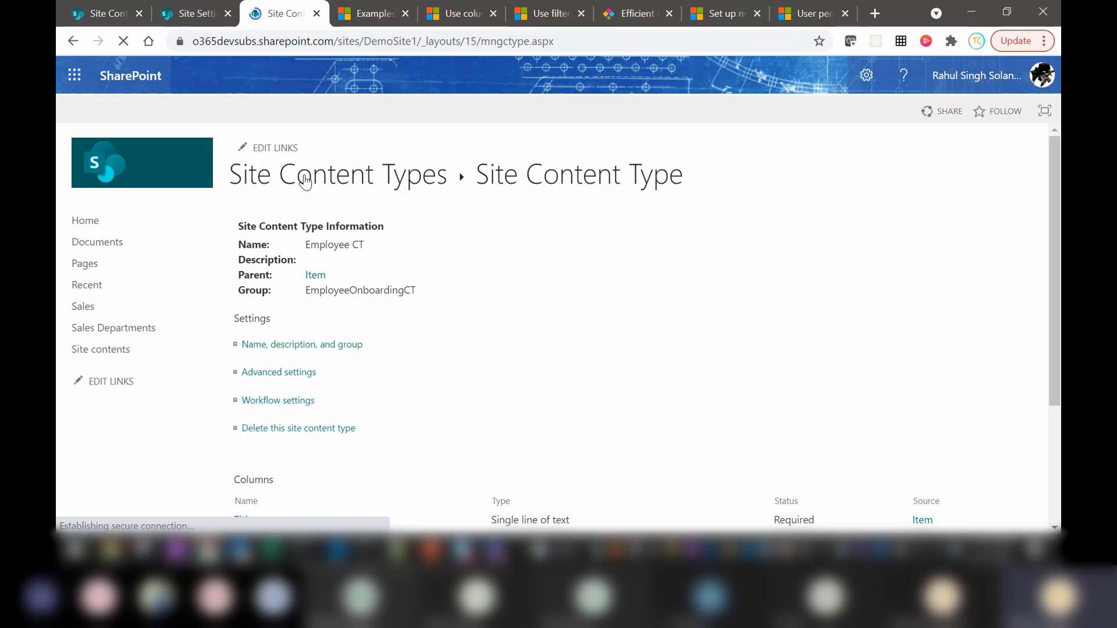
left_click(905, 226)
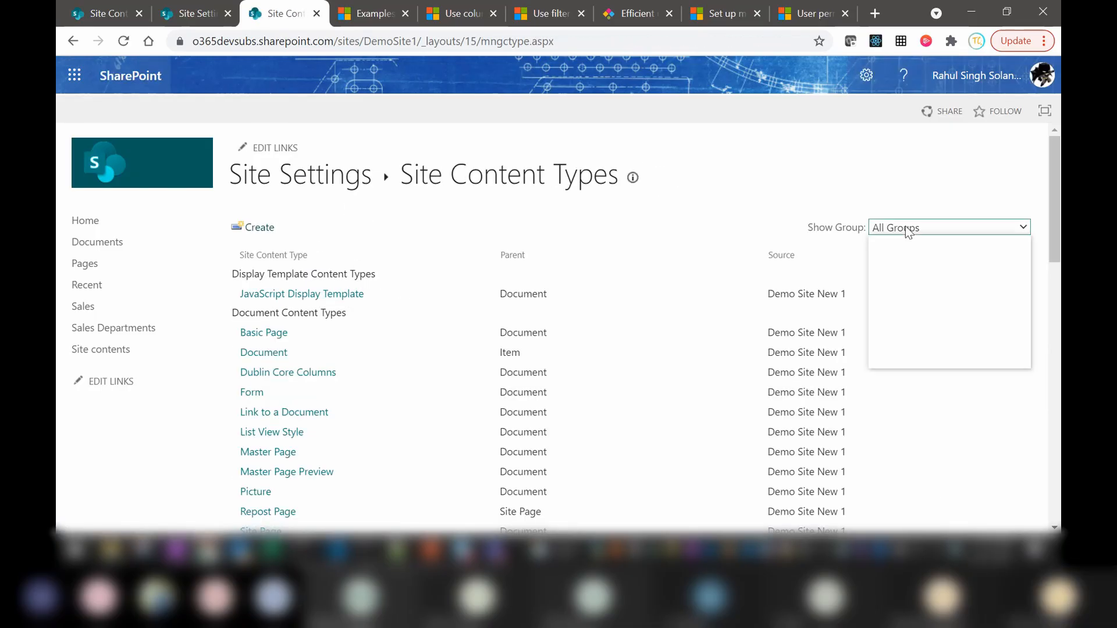
left_click(907, 288)
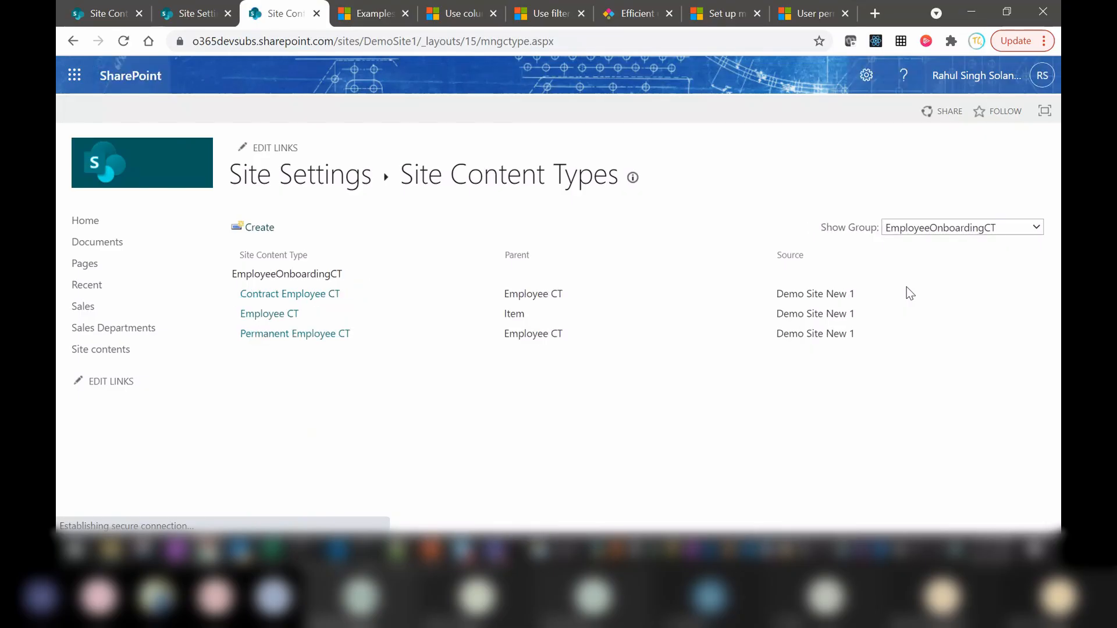
left_click(279, 300)
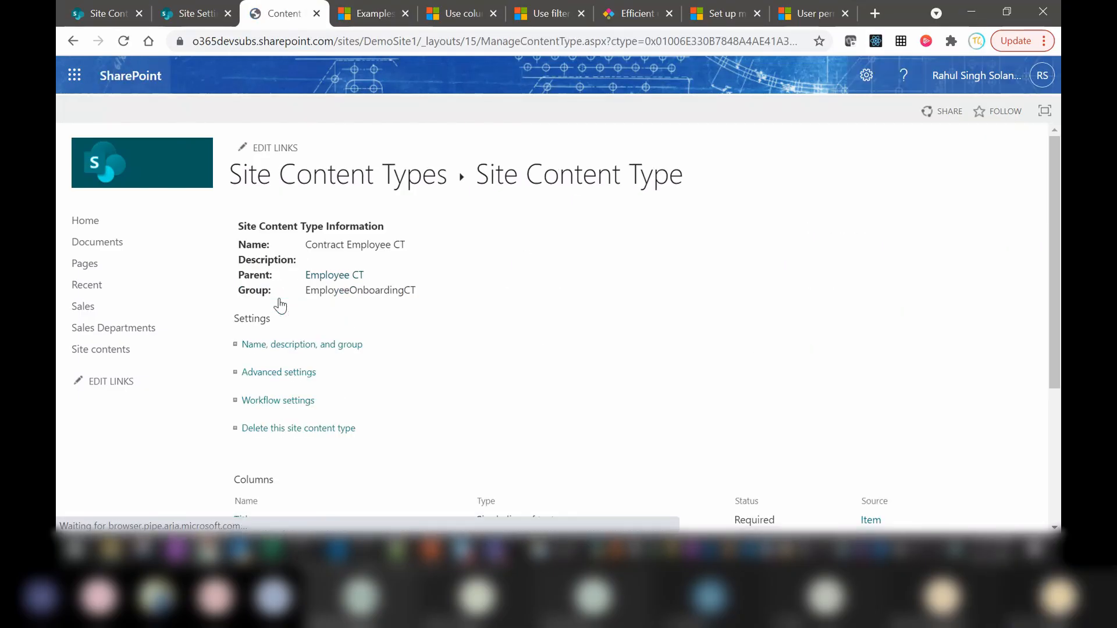
scroll(1059, 203, "down", 3)
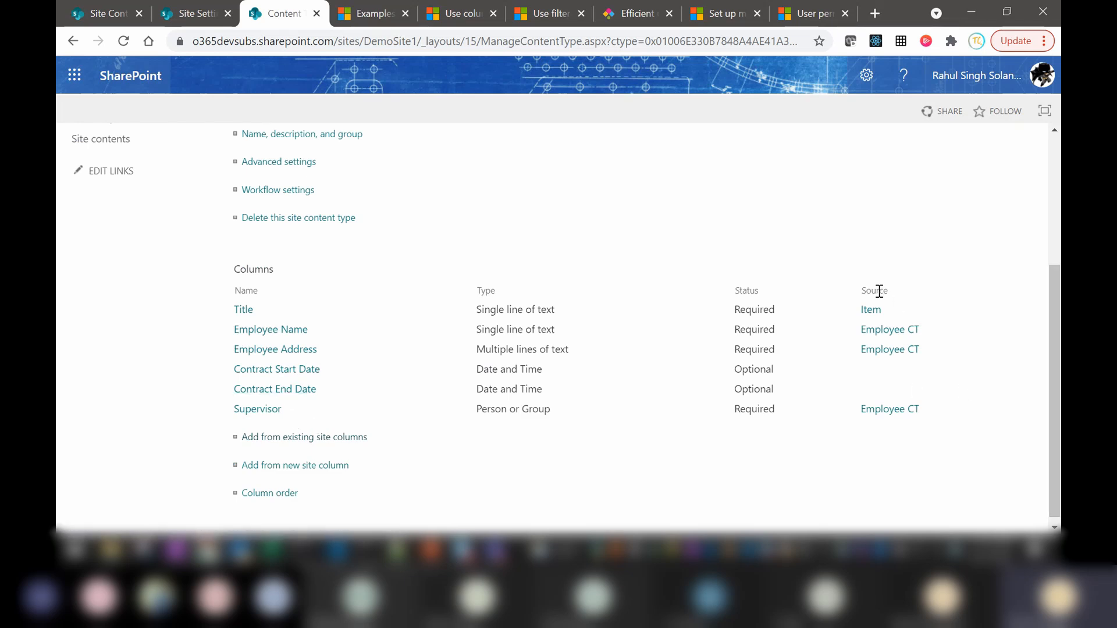
left_click_drag(877, 291, 862, 298)
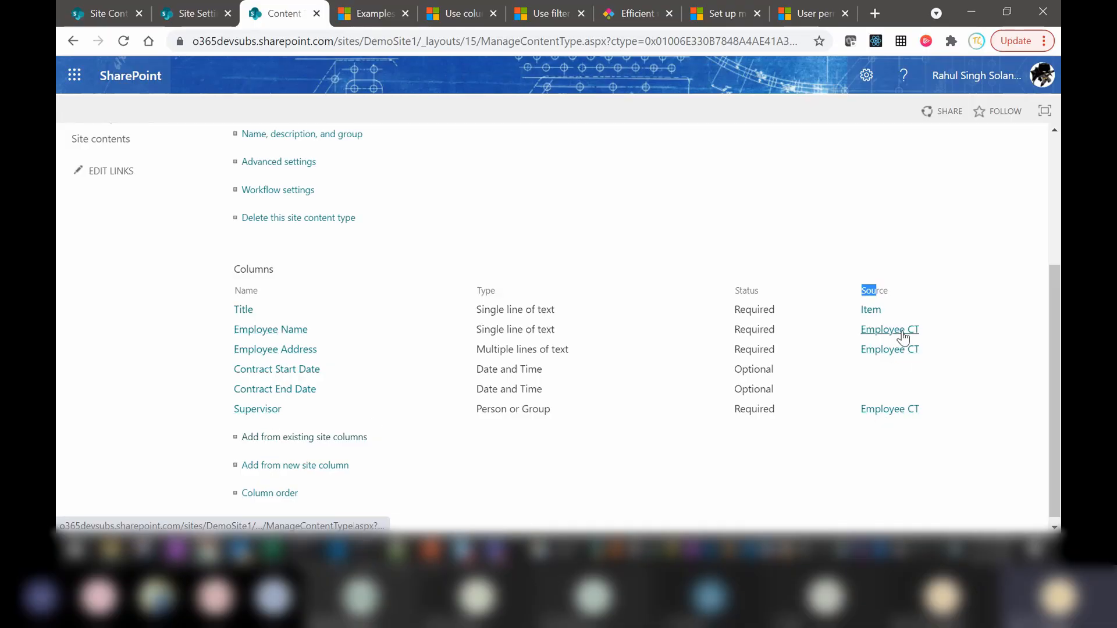
Go back to the filtered content types and open Permanent Employee CT to check its columns, sources and parent.
left_click(73, 41)
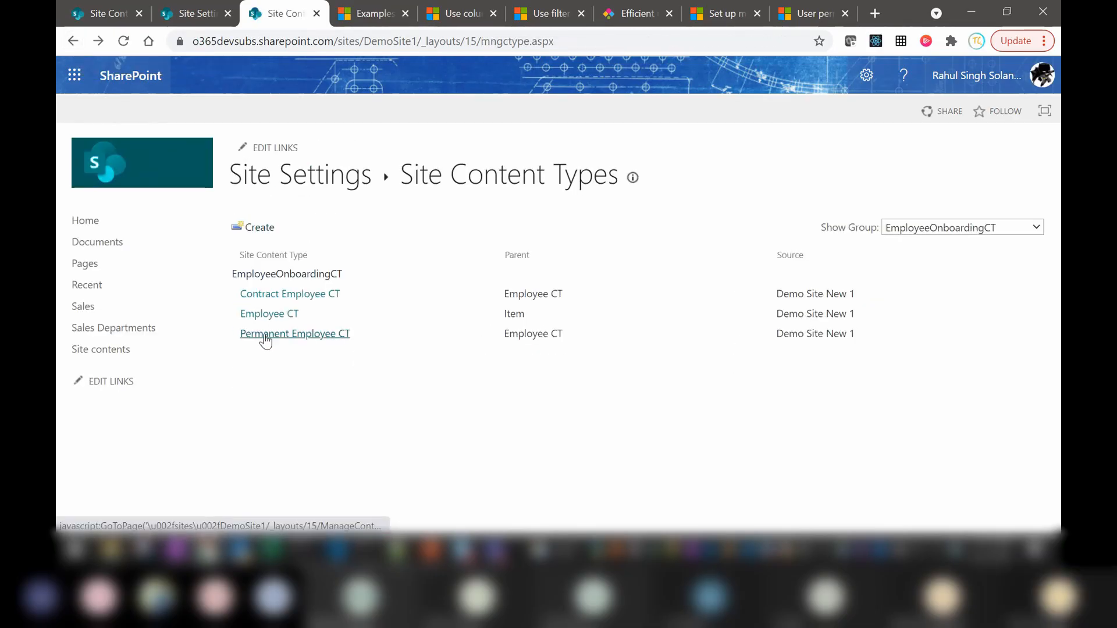
left_click(266, 338)
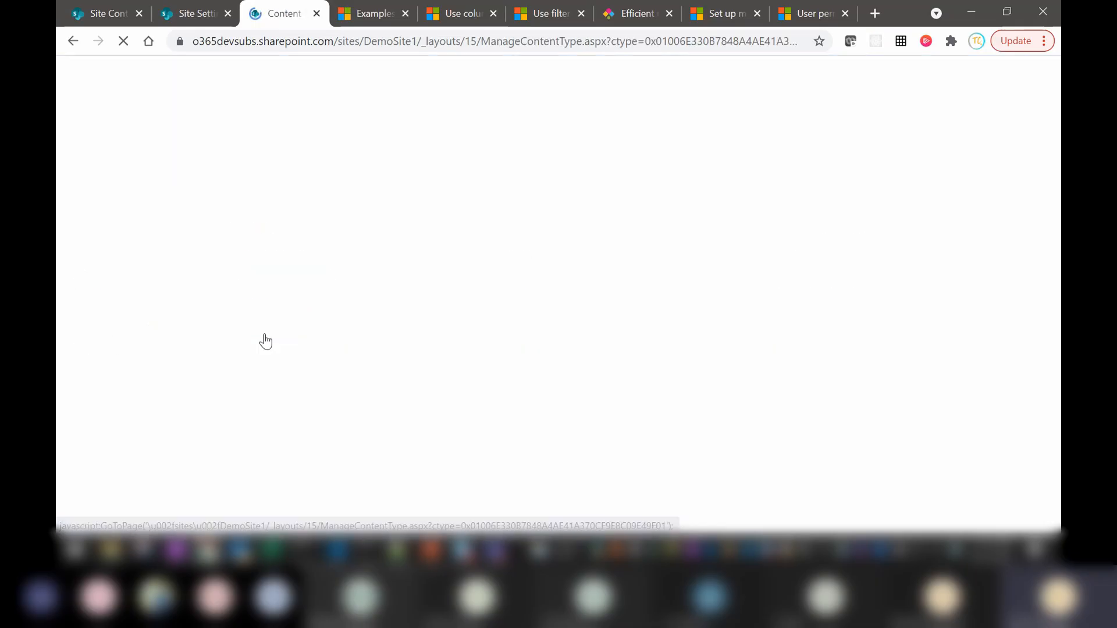
scroll(1059, 262, "down", 2)
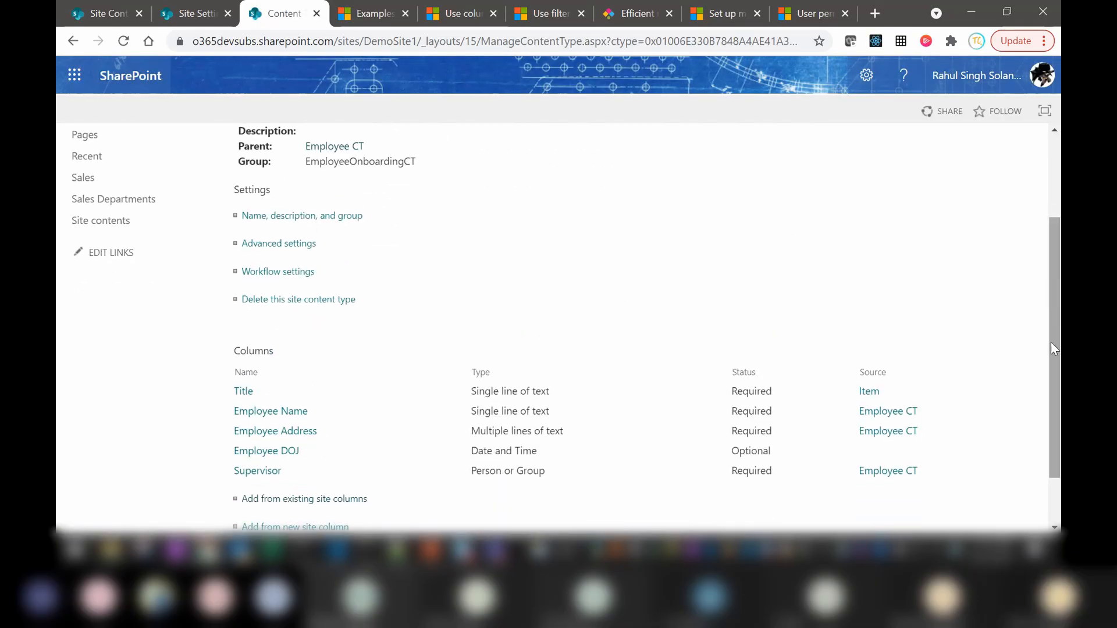
left_click_drag(1052, 342, 1043, 203)
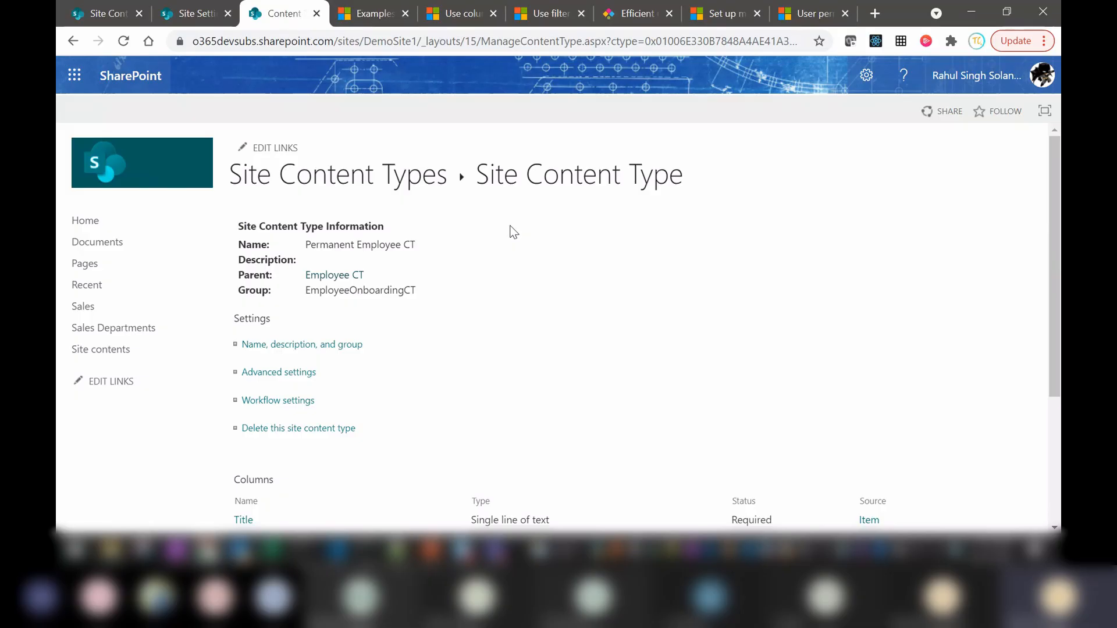
Return to the site content types and show only the EmployeeOnboardingCT group.
left_click(365, 192)
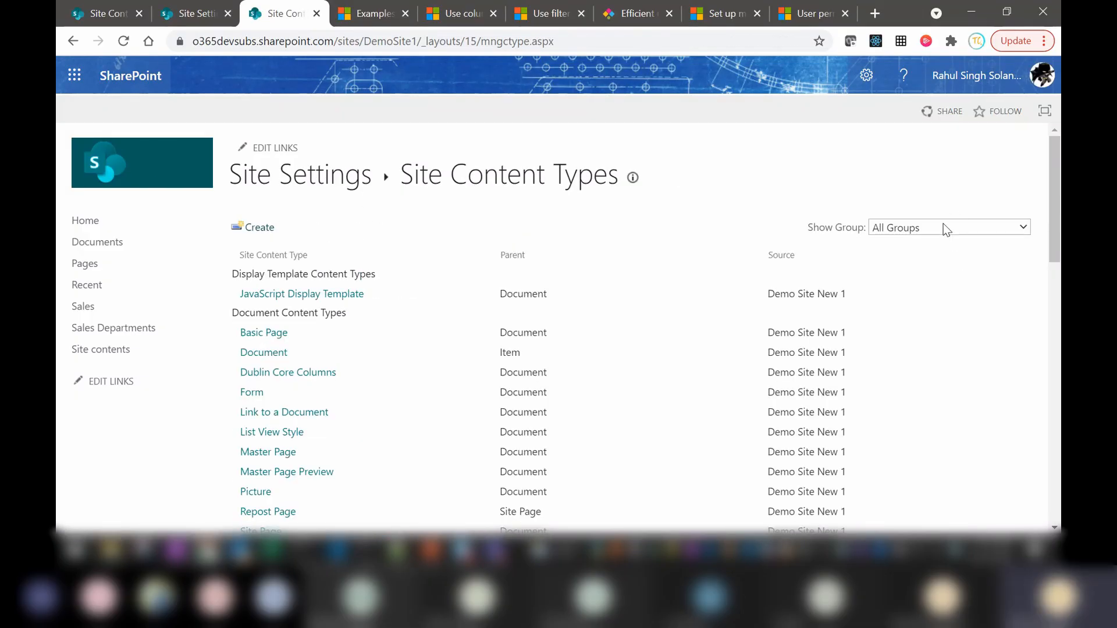
left_click(944, 227)
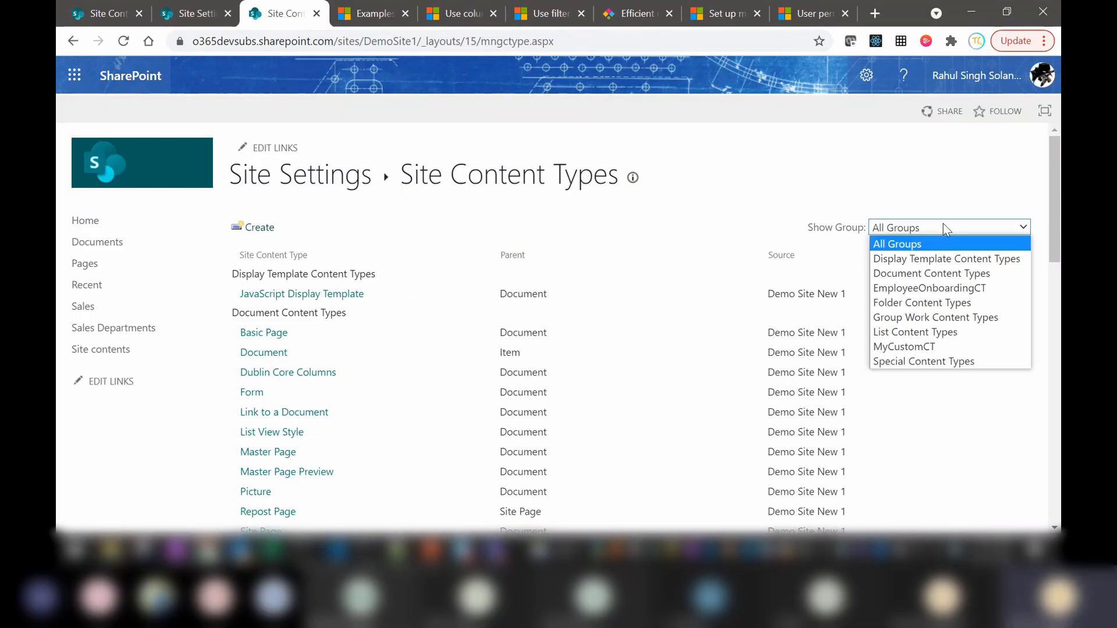
left_click(901, 289)
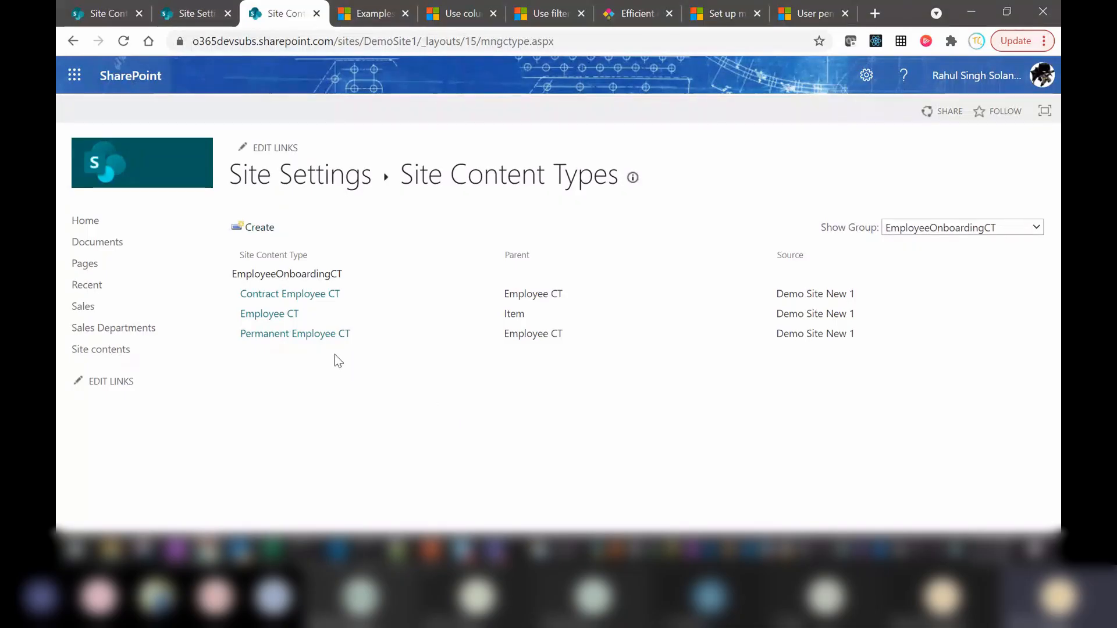
From the site contents, create a blank list named Employees that is not shown in site navigation.
left_click(114, 350)
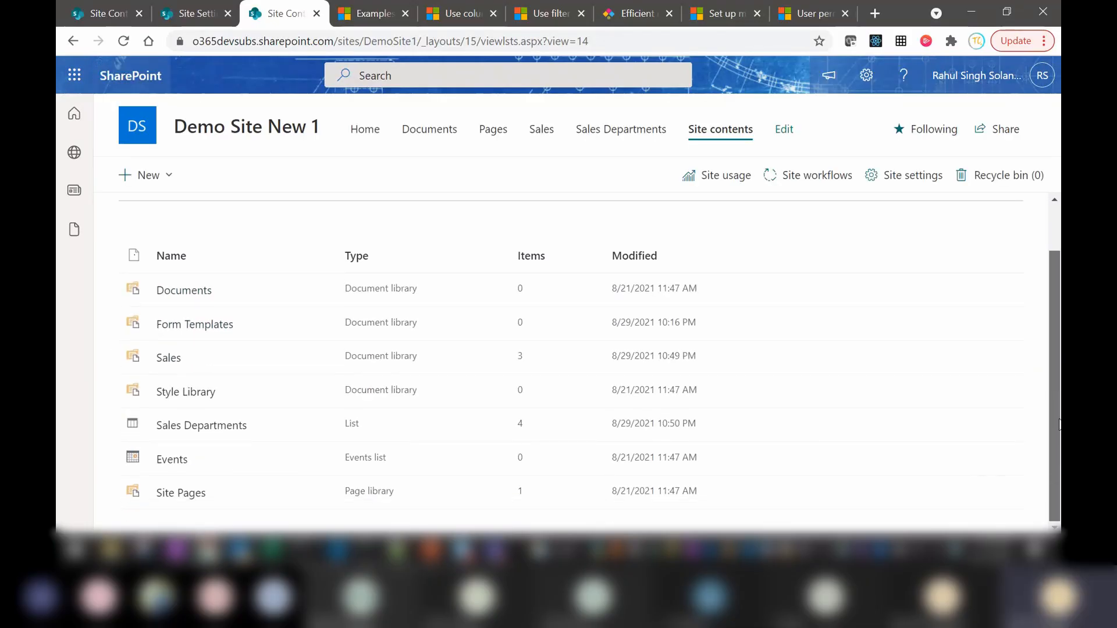
left_click(164, 195)
left_click(139, 205)
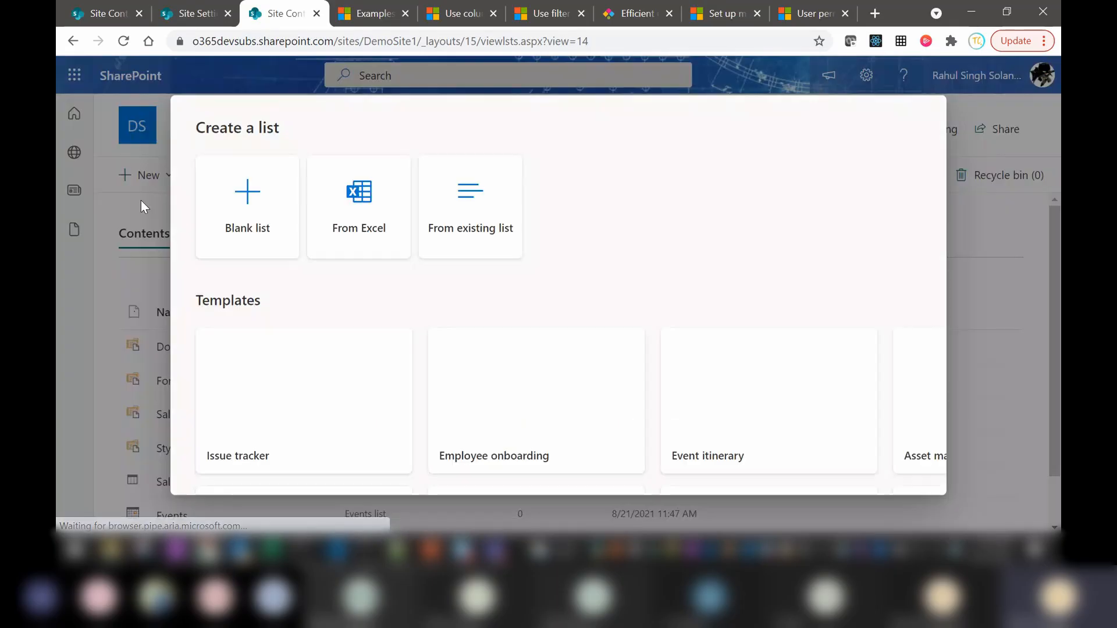
left_click(261, 212)
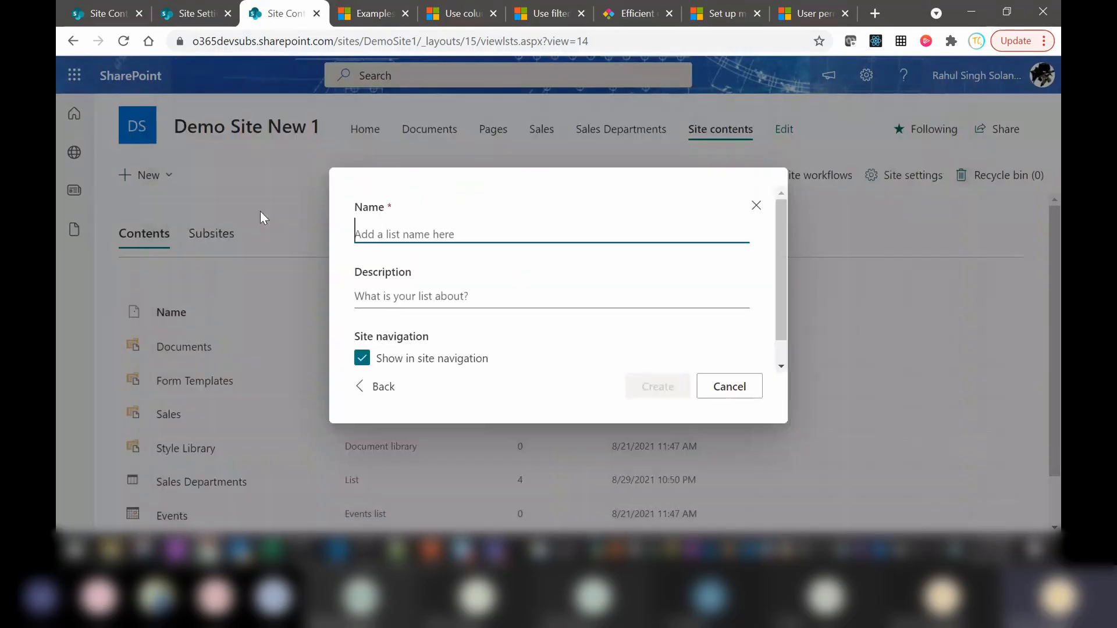
type("Emplo")
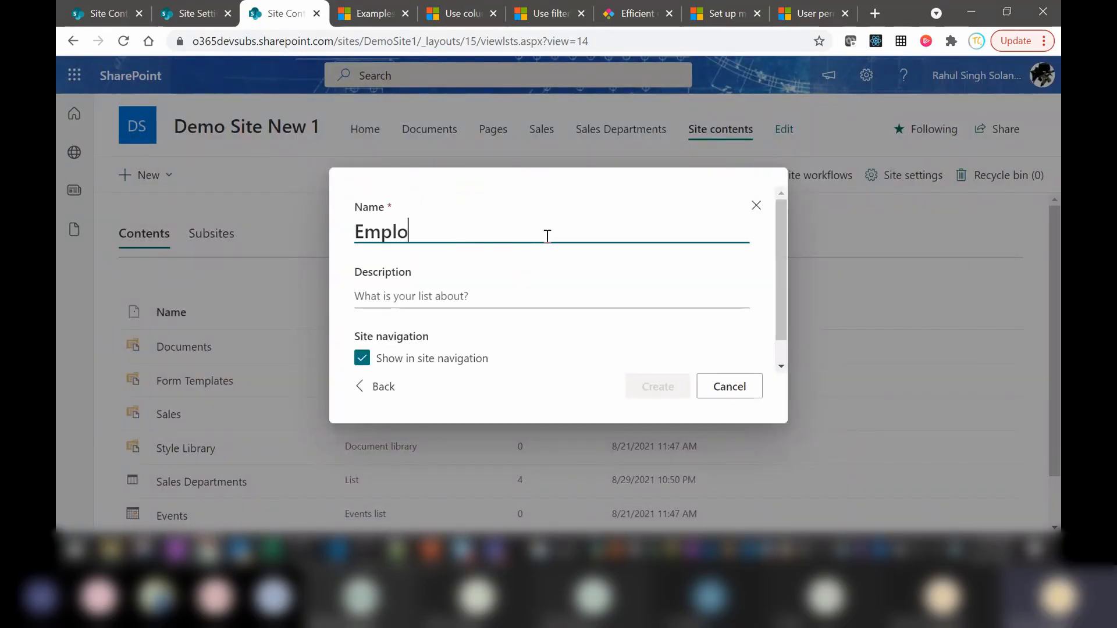
type("yees")
left_click_drag(780, 305, 784, 345)
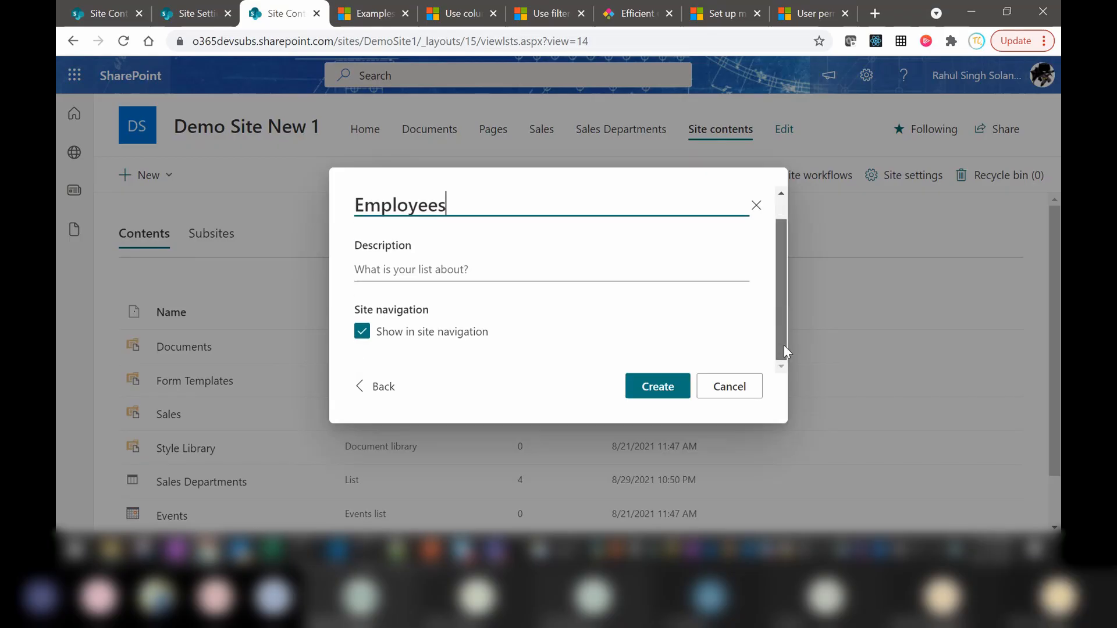
left_click(403, 339)
left_click(659, 387)
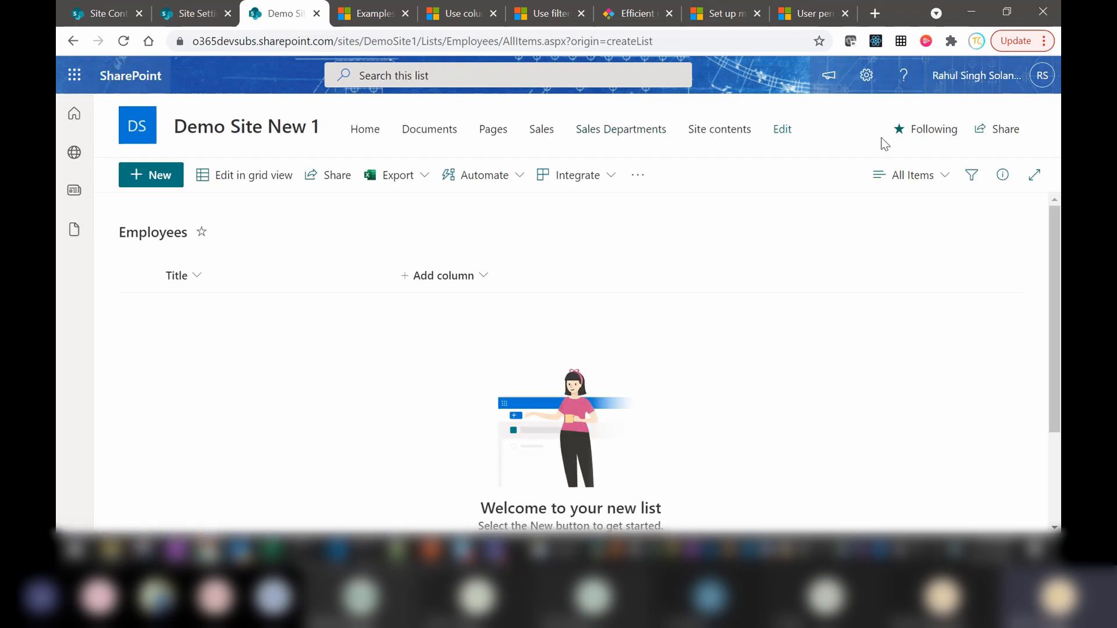
Open the Employees list's settings and review its general settings, columns and views.
left_click(866, 76)
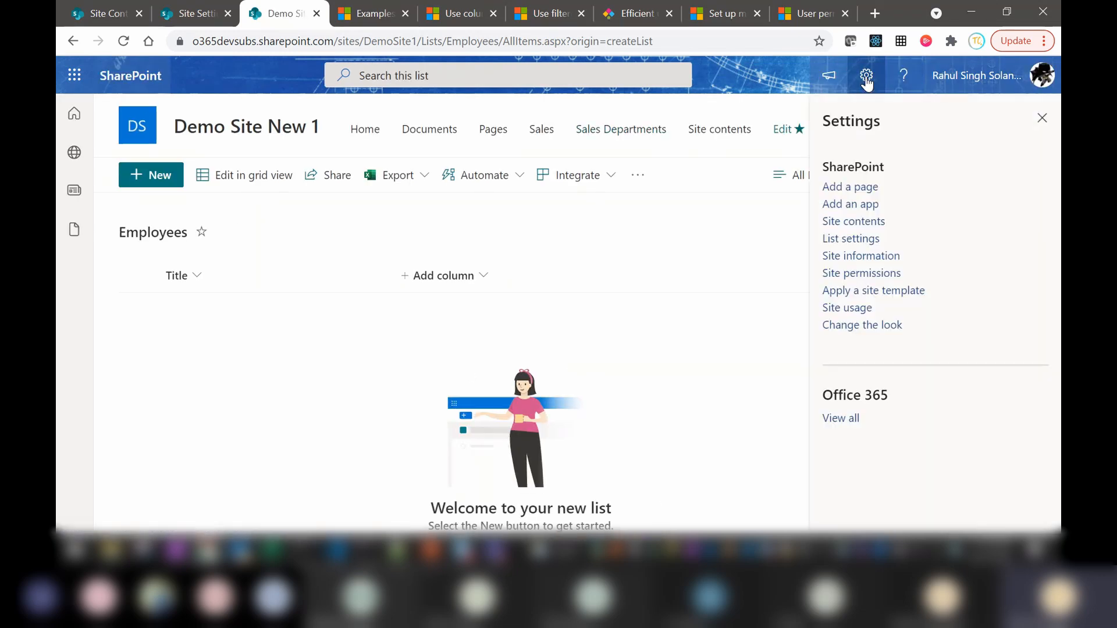
left_click(853, 239)
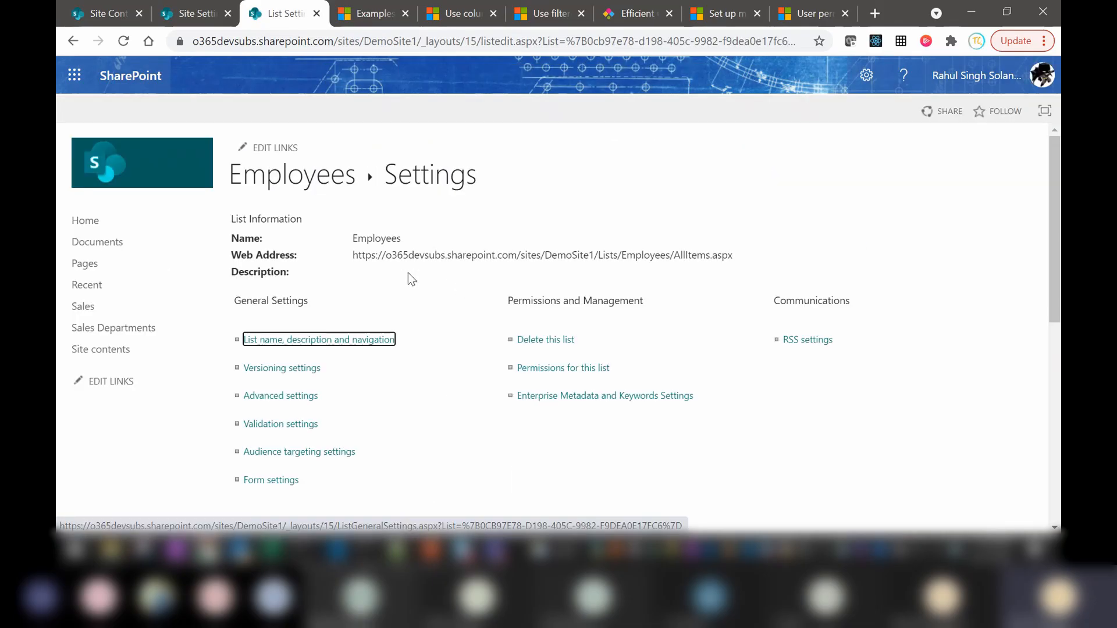
scroll(408, 273, "down", 4)
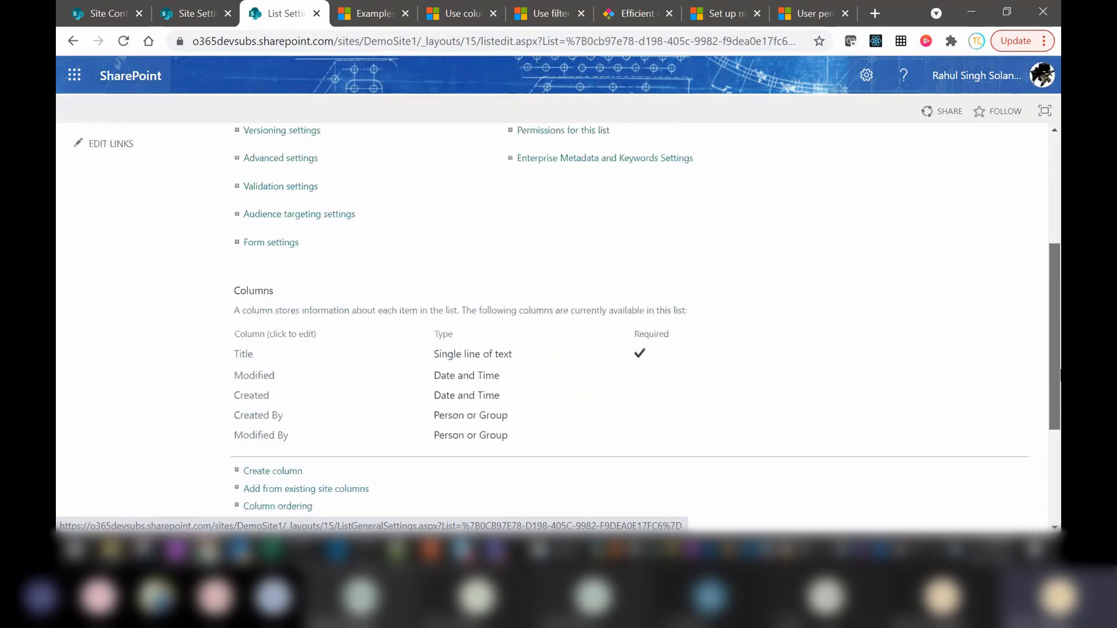
scroll(1060, 375, "down", 3)
scroll(1060, 384, "up", 2)
scroll(1060, 382, "up", 3)
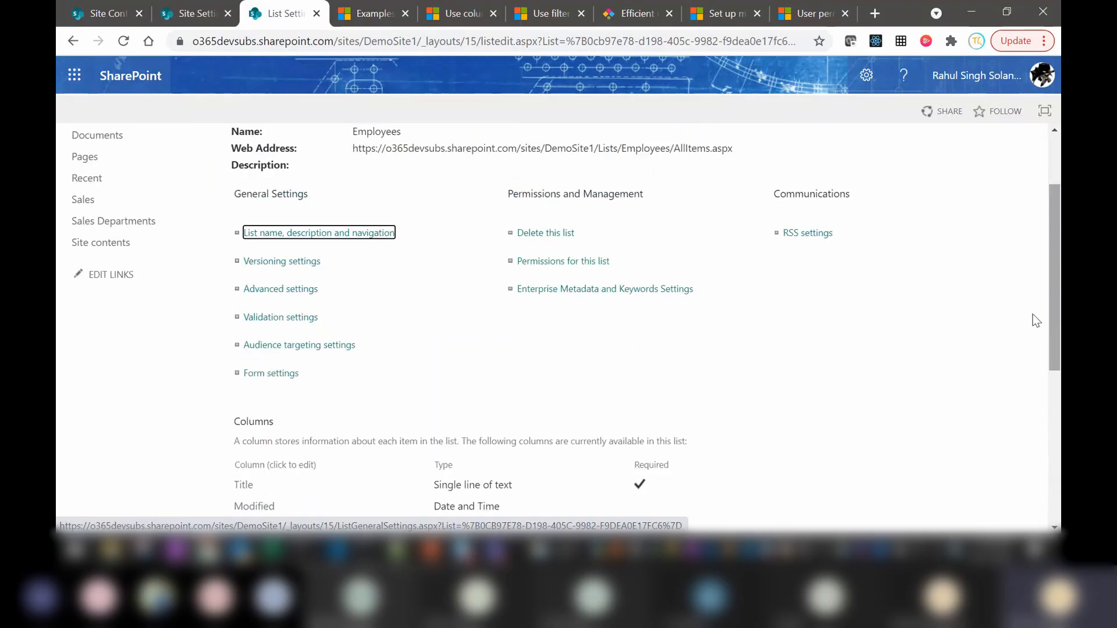
left_click_drag(204, 377, 312, 419)
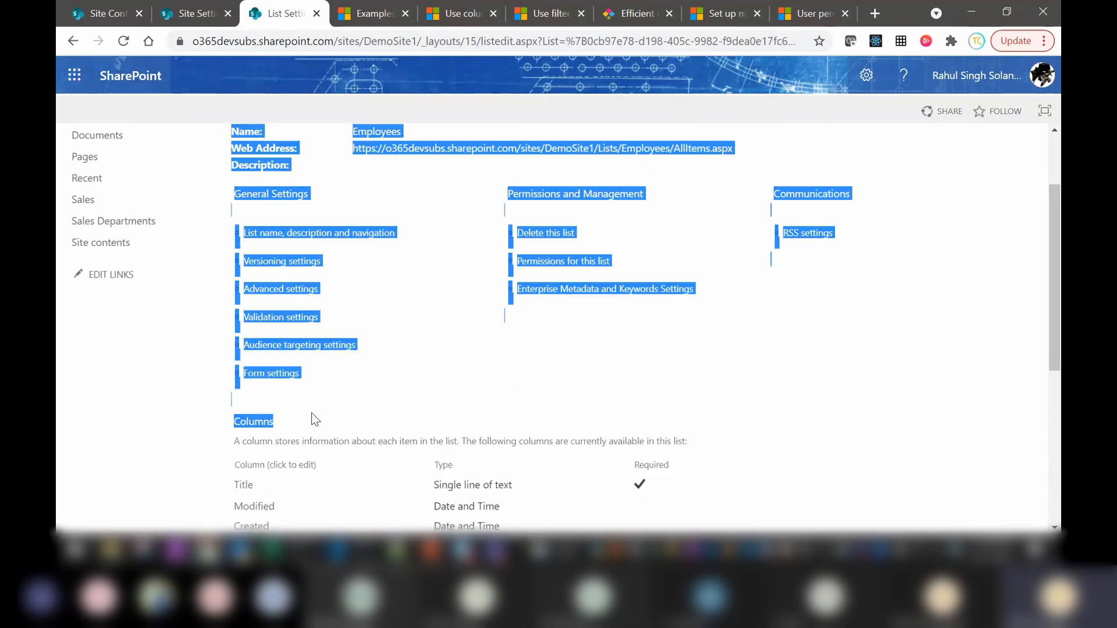
left_click(445, 383)
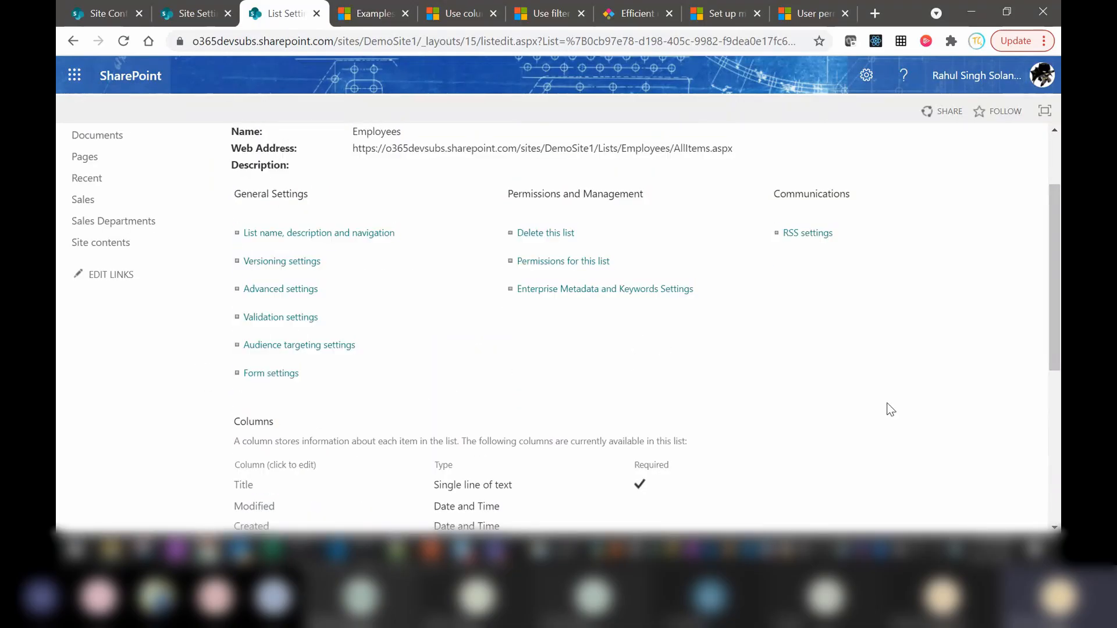
scroll(890, 410, "down", 5)
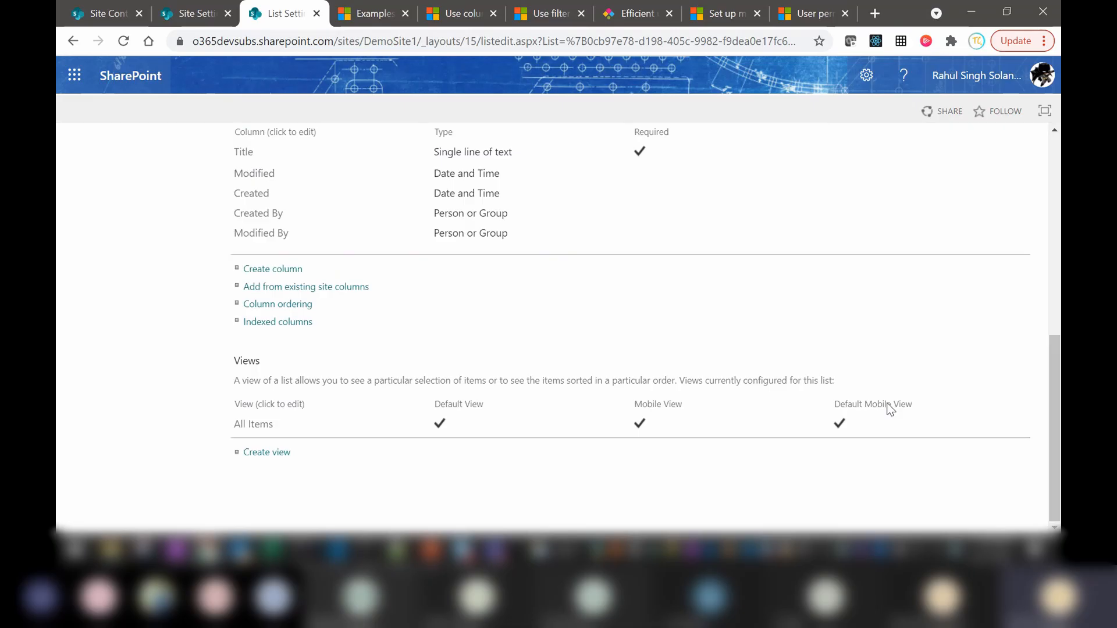
scroll(891, 410, "up", 3)
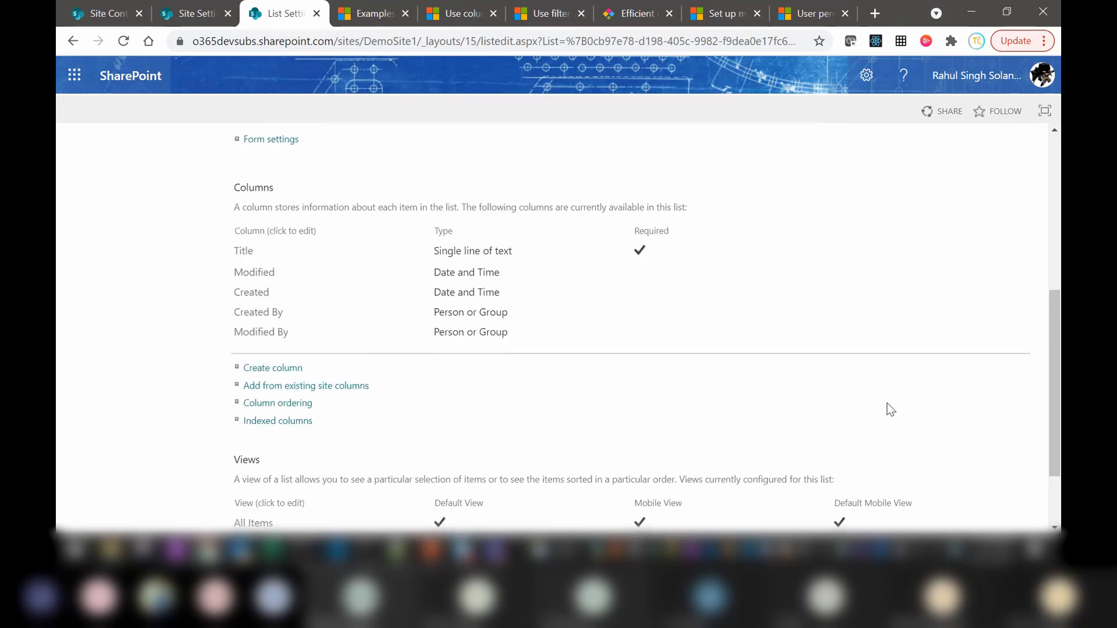
scroll(890, 410, "up", 2)
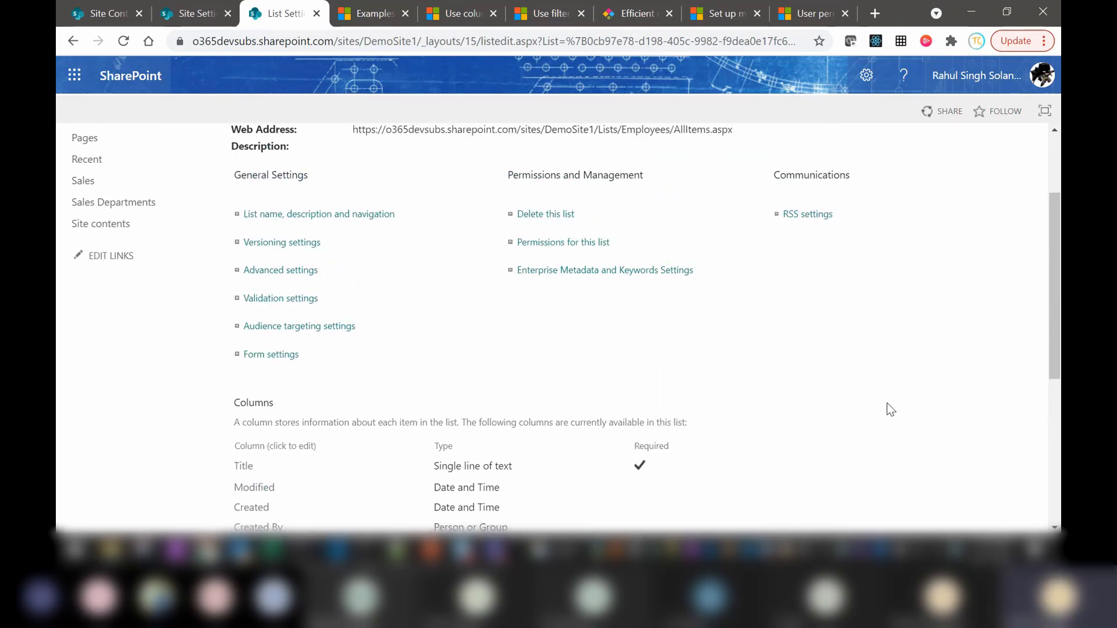
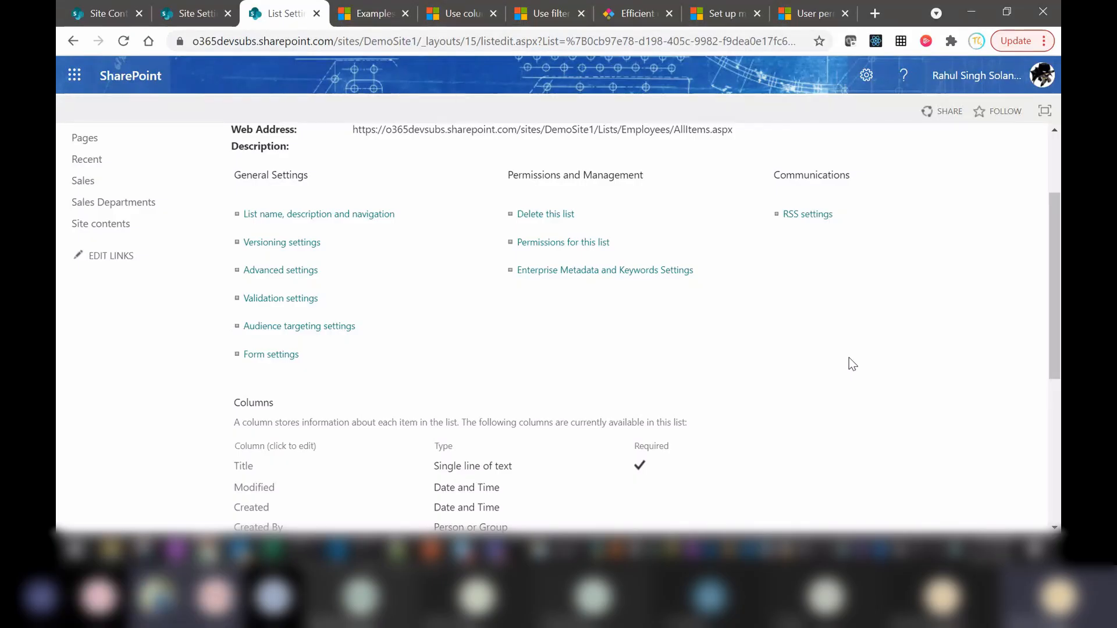
In the Employees list's advanced settings, allow management of content types and save the change.
scroll(849, 358, "down", 1)
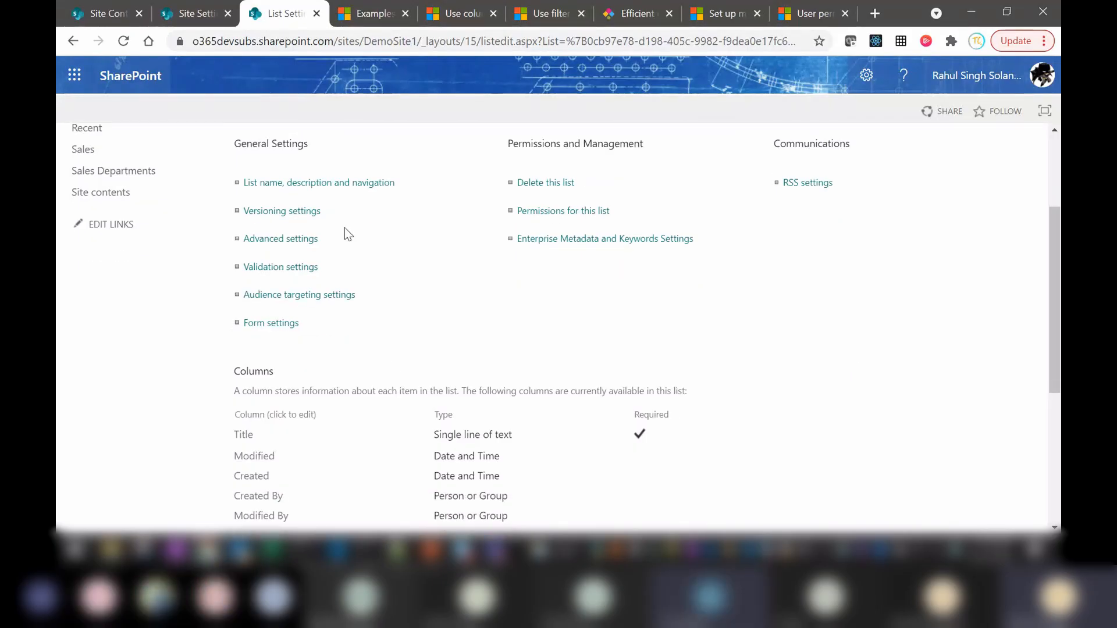
left_click(282, 239)
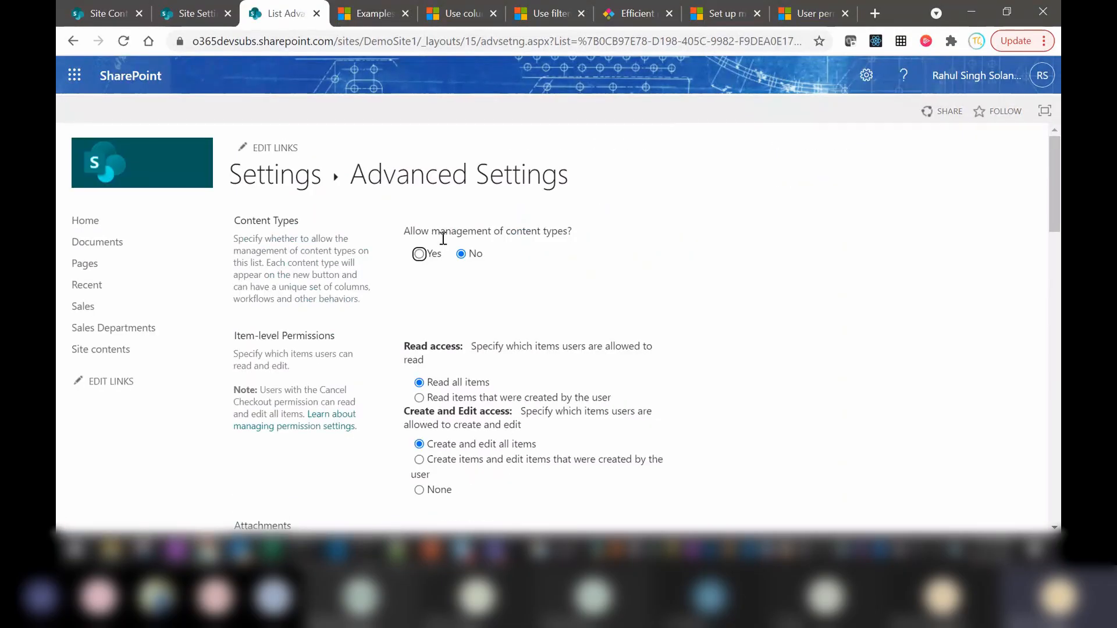
left_click_drag(438, 231, 540, 232)
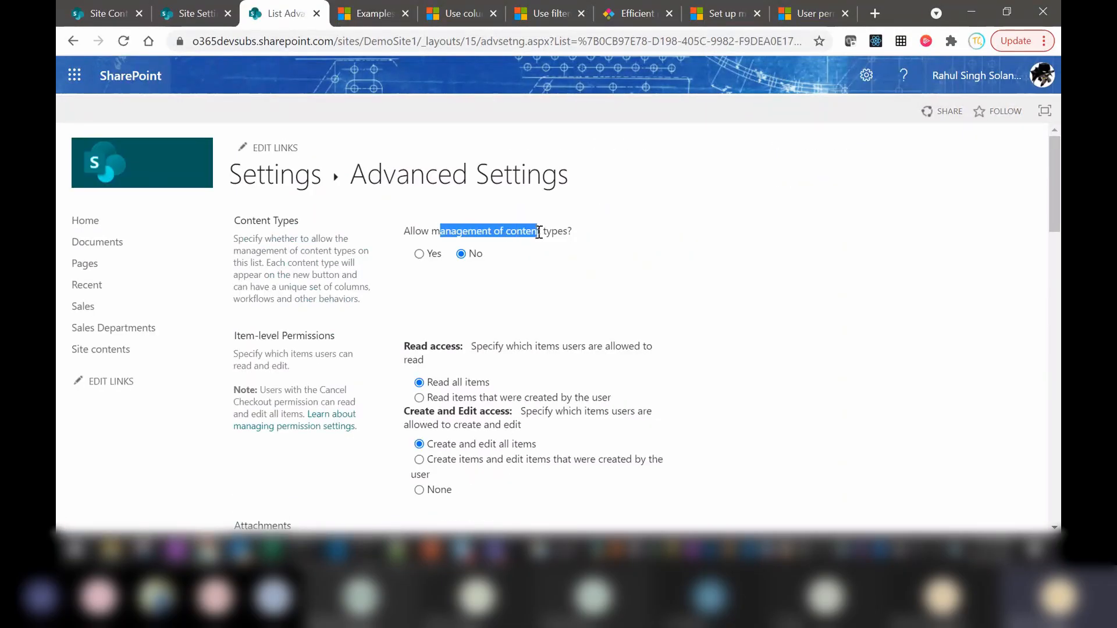
left_click(419, 254)
left_click_drag(1058, 172, 1058, 460)
left_click(579, 459)
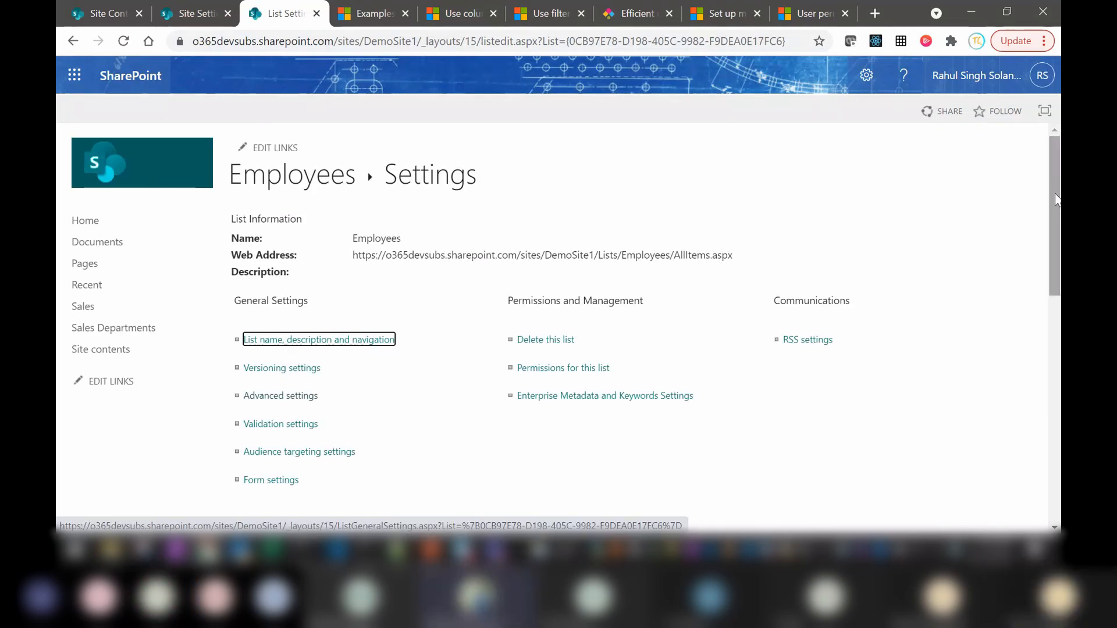
Review the Content Types section in the Employees list settings, and switch to the Content Type slide in PowerPoint.
left_click_drag(1054, 194, 1042, 328)
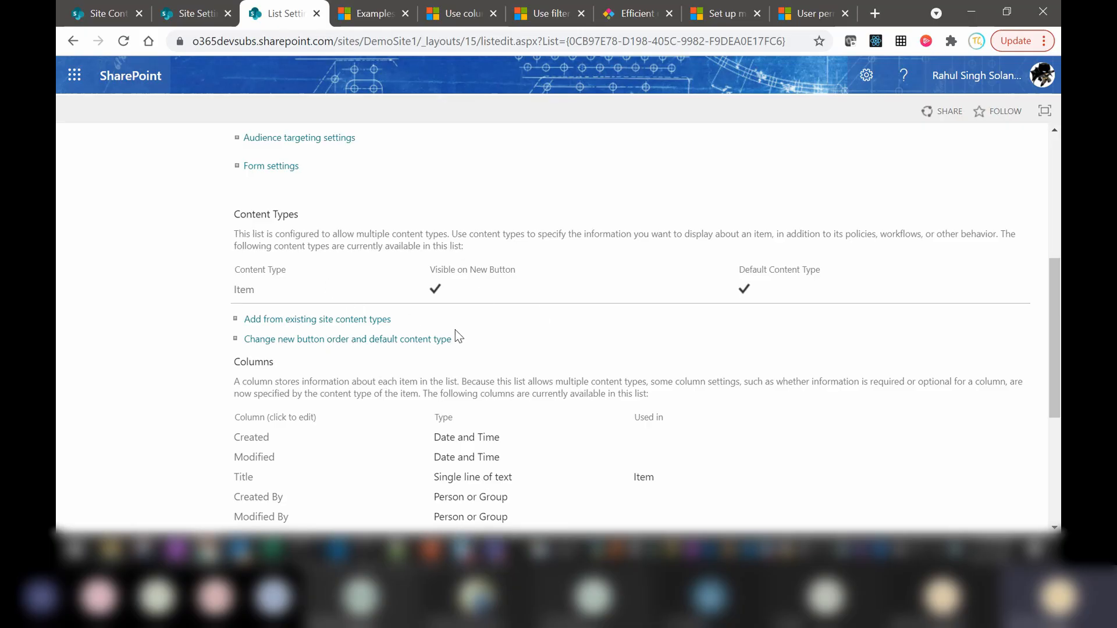
left_click(431, 550)
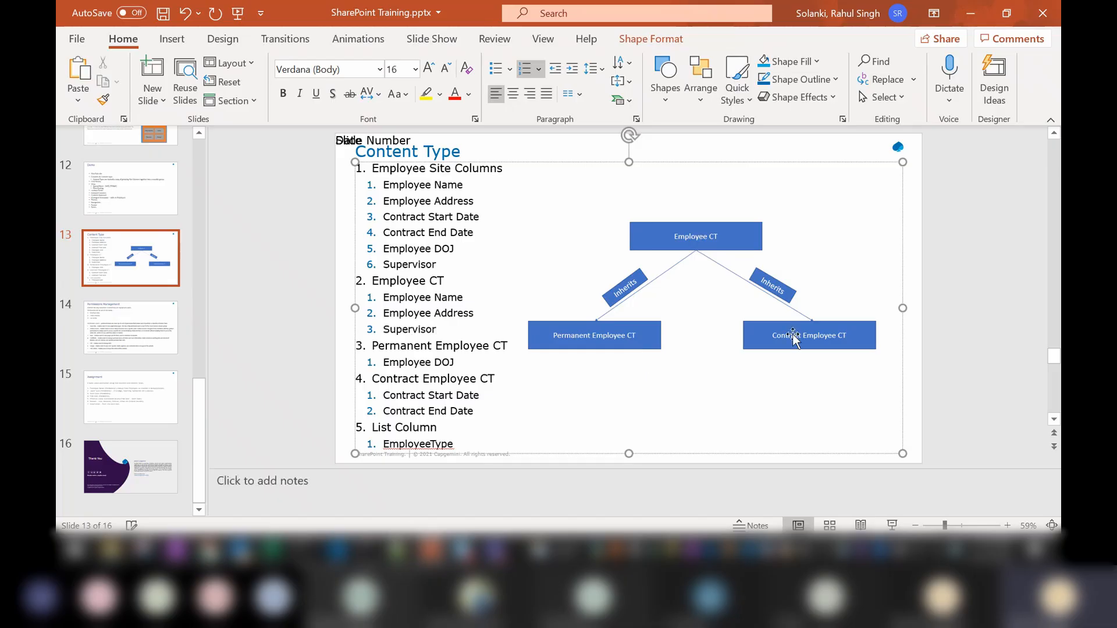
Review the Employee CT inheritance diagram on the slide, and switch back to the Employees list settings in the browser.
left_click(914, 319)
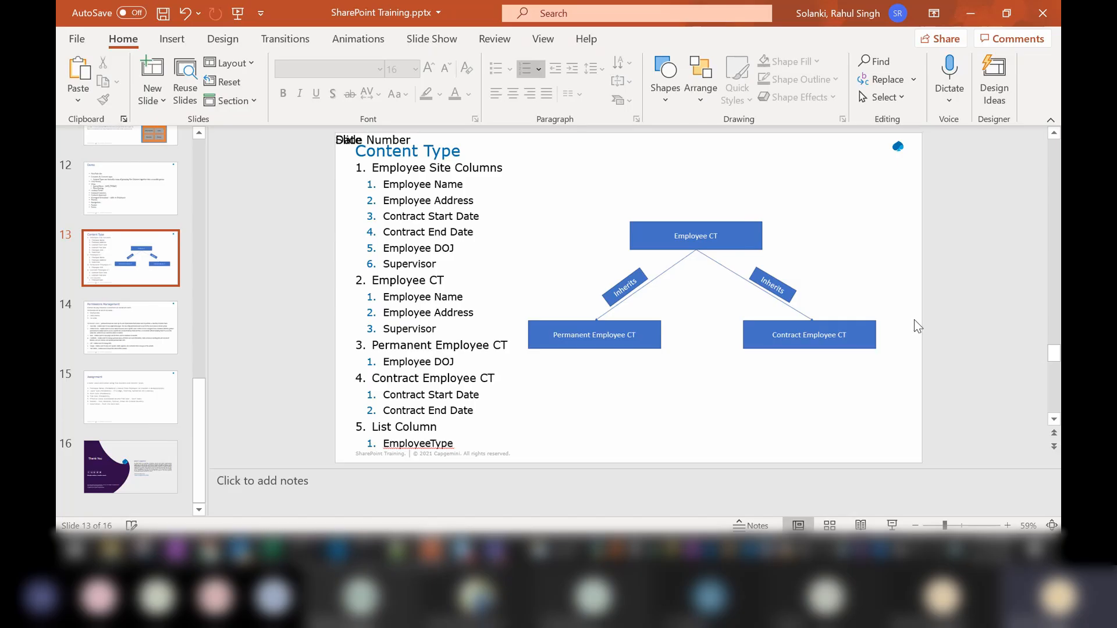
key("alt+Tab")
key("alt+Tab")
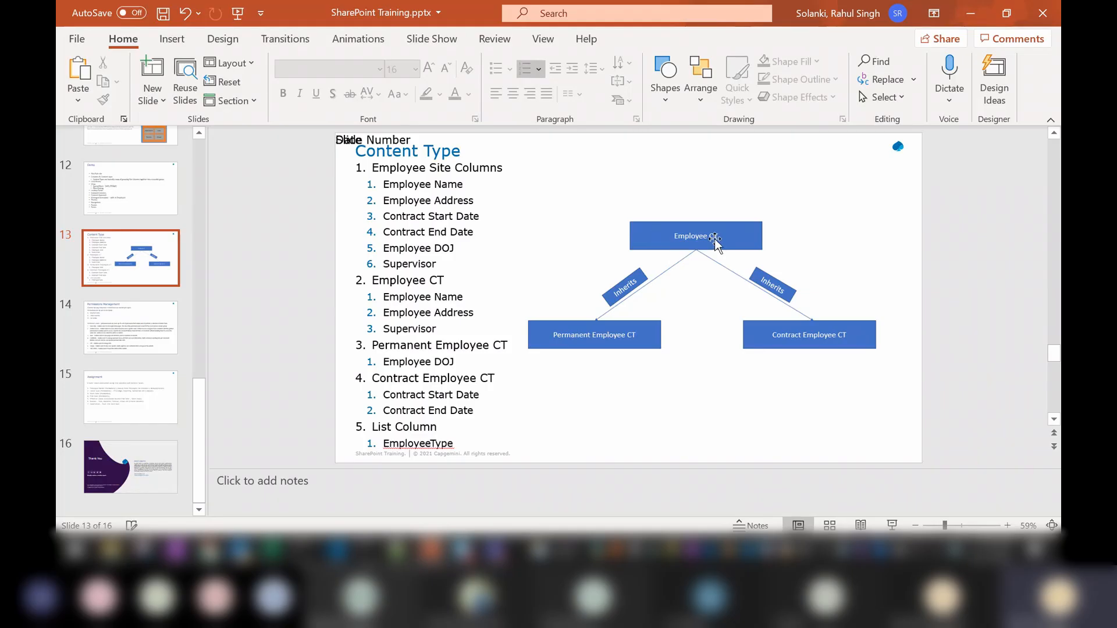
key("alt+Tab")
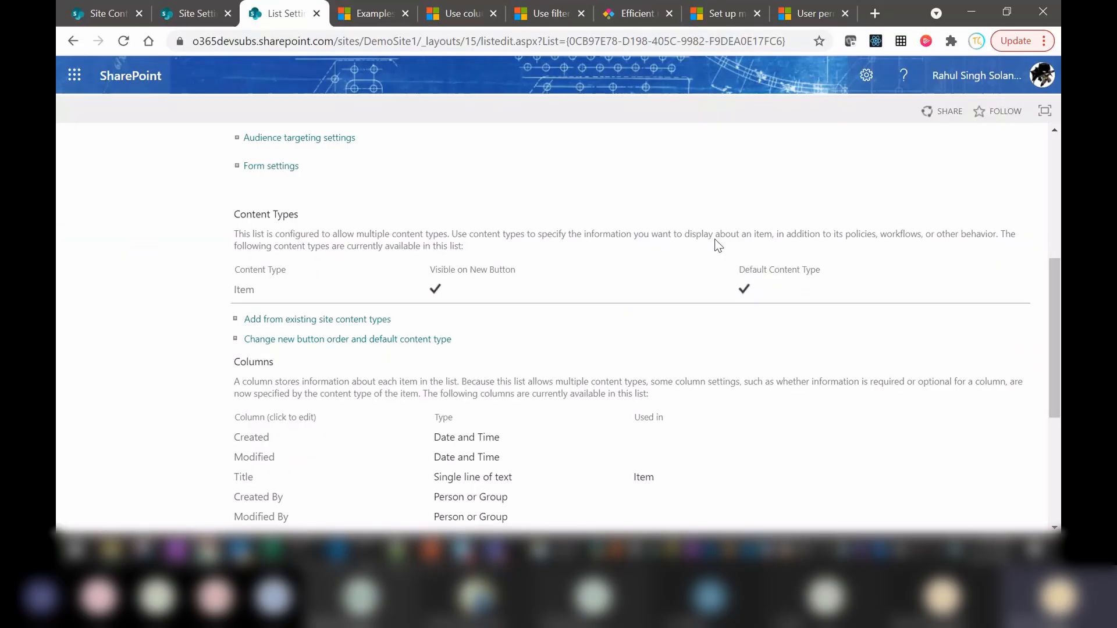
Add Contract Employee CT and Permanent Employee CT from the EmployeeOnboardingCT group to the Employees list's content types.
left_click(285, 322)
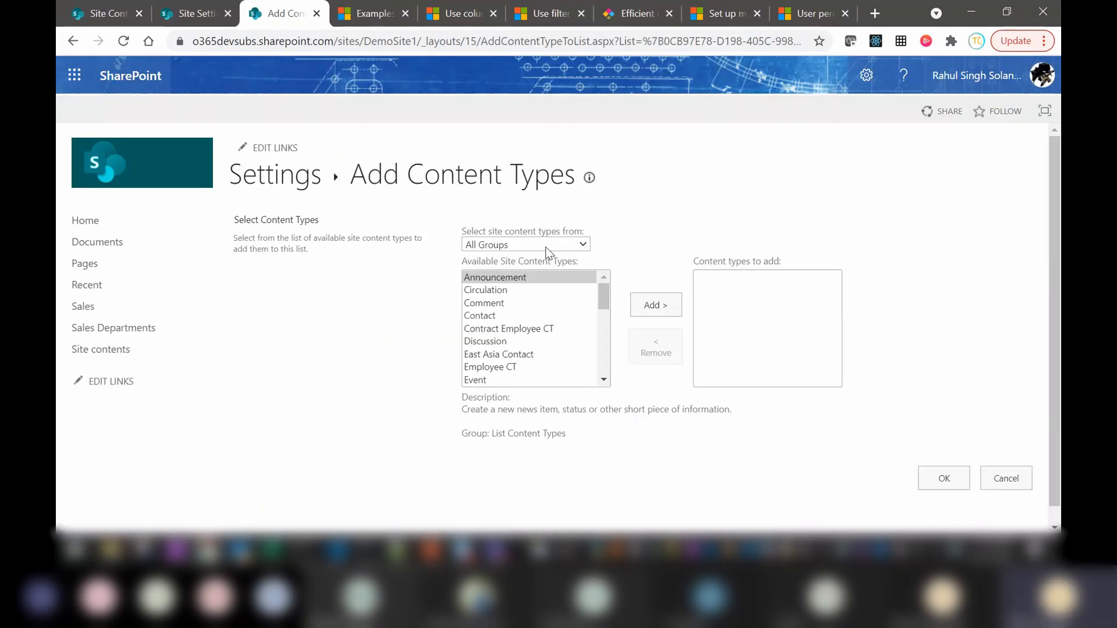
left_click(546, 245)
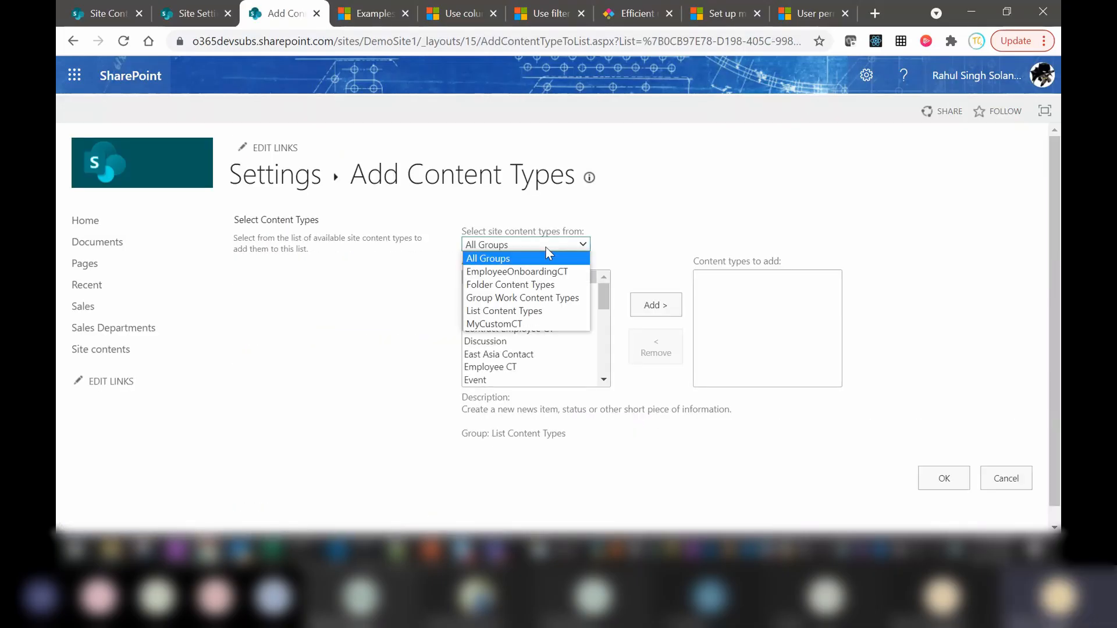
left_click(522, 269)
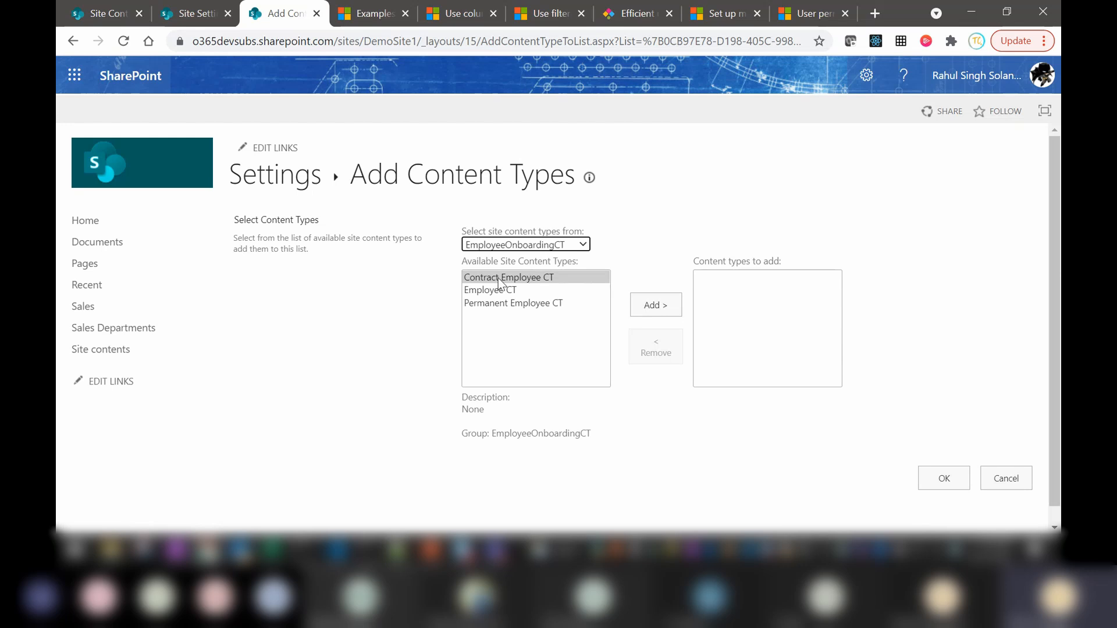
double_click(499, 279)
double_click(491, 292)
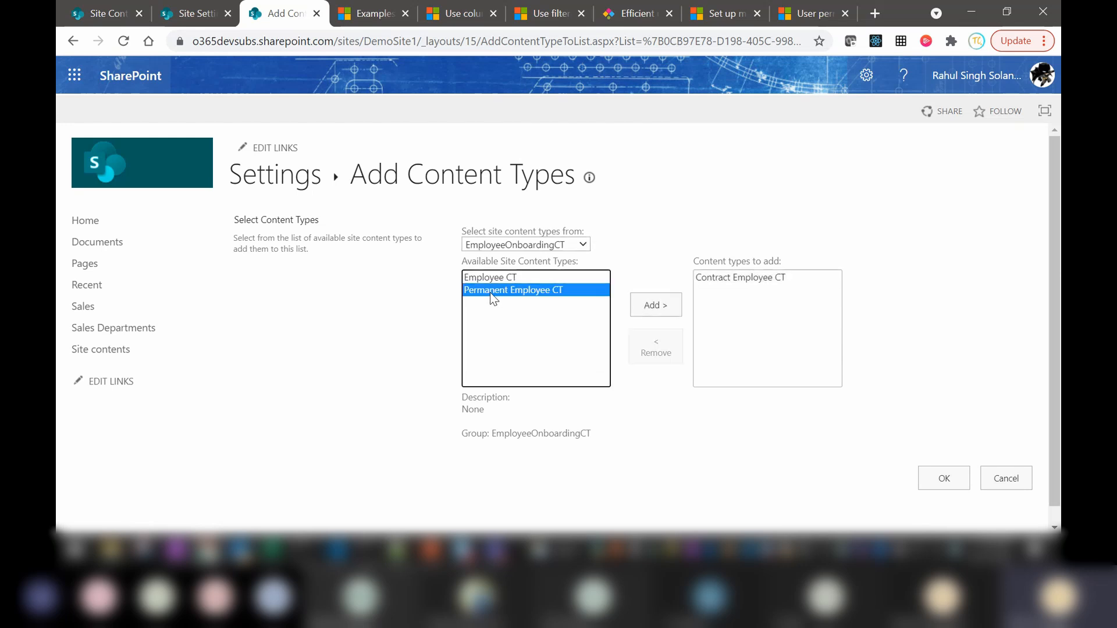
left_click(944, 483)
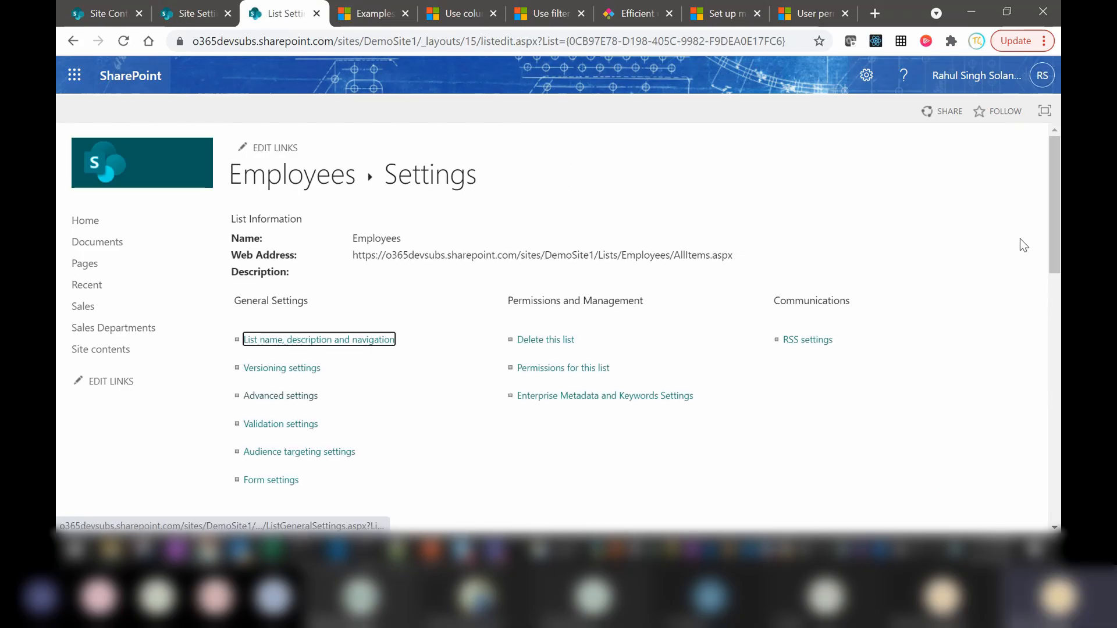
Review the Employees list's content types and their new button order options, and return to the list settings.
left_click_drag(1059, 215, 1060, 338)
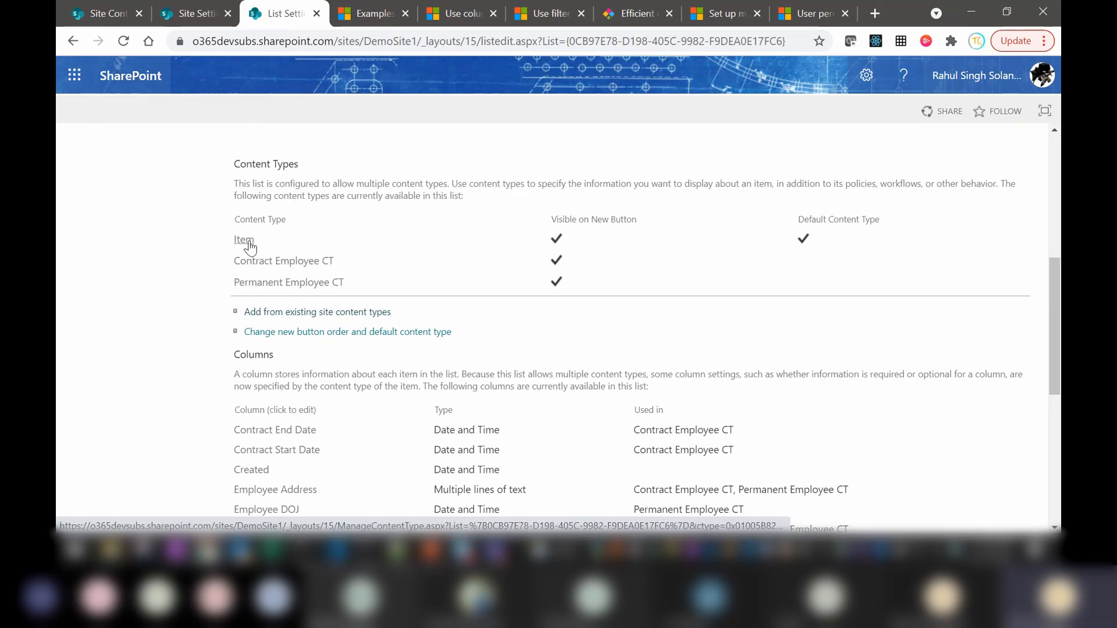
left_click(319, 333)
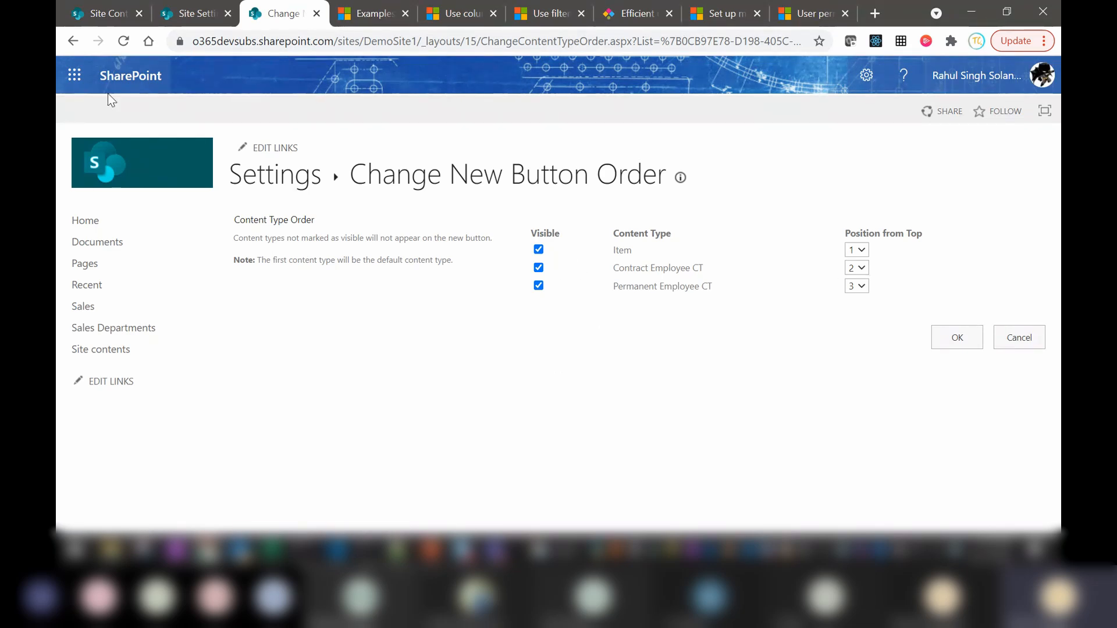
left_click(72, 42)
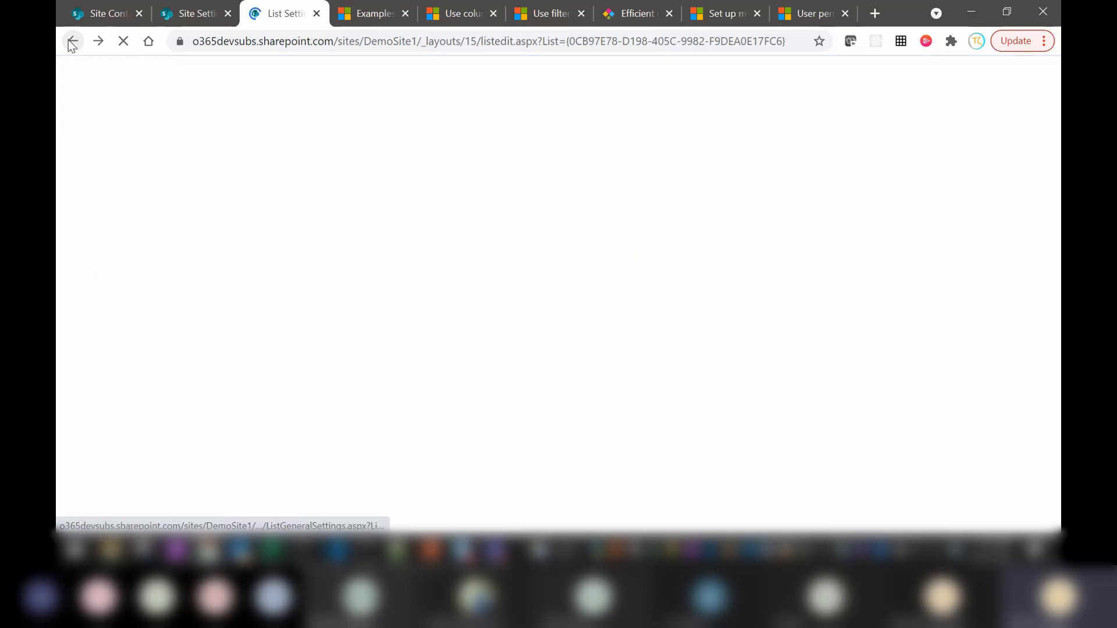
left_click(72, 42)
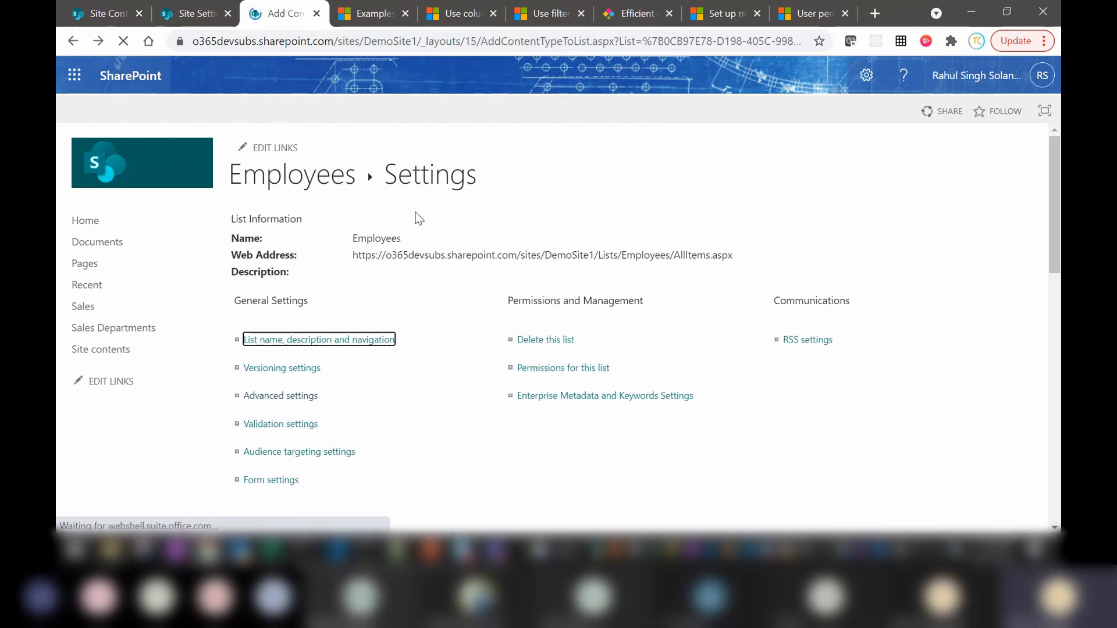
left_click(99, 41)
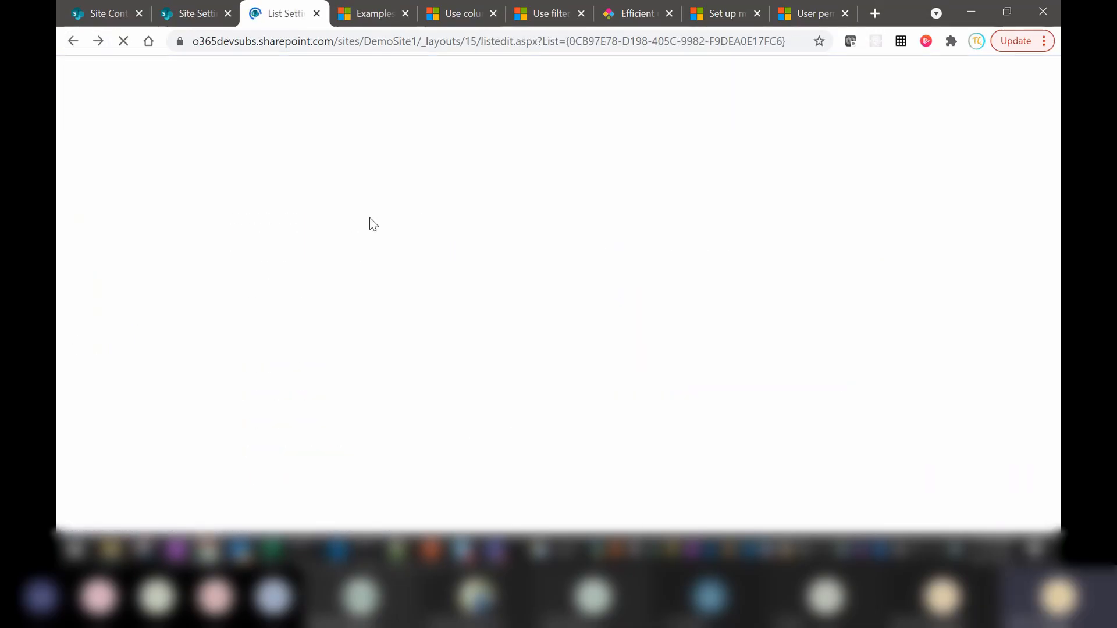
Open the Employees list, check which content types are offered for new items, and return to the list settings.
left_click(305, 184)
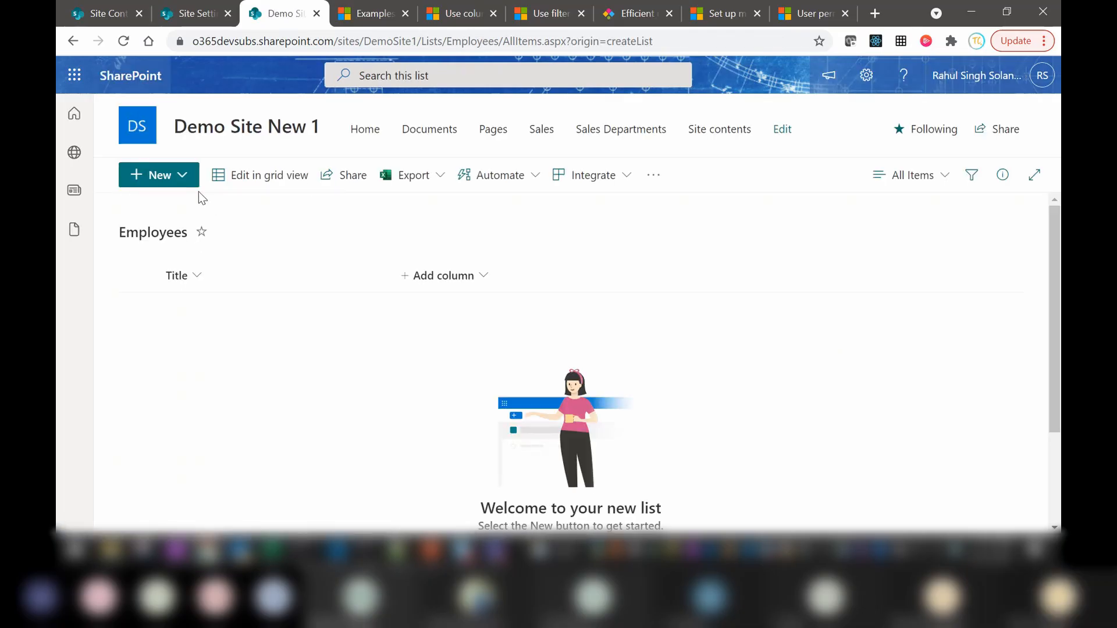
left_click(182, 176)
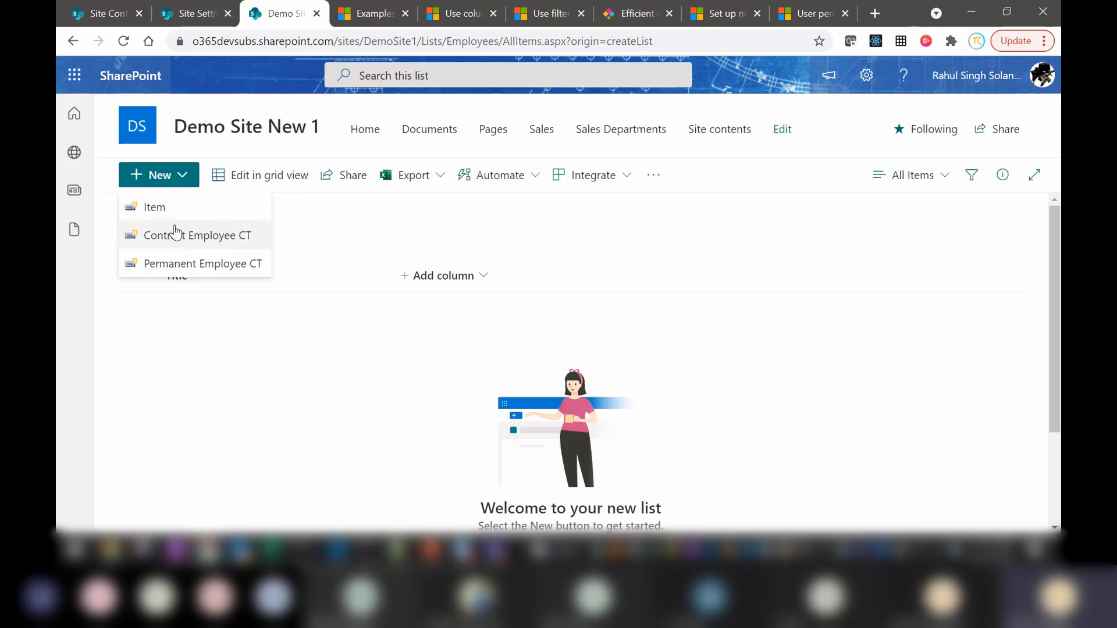
left_click(74, 41)
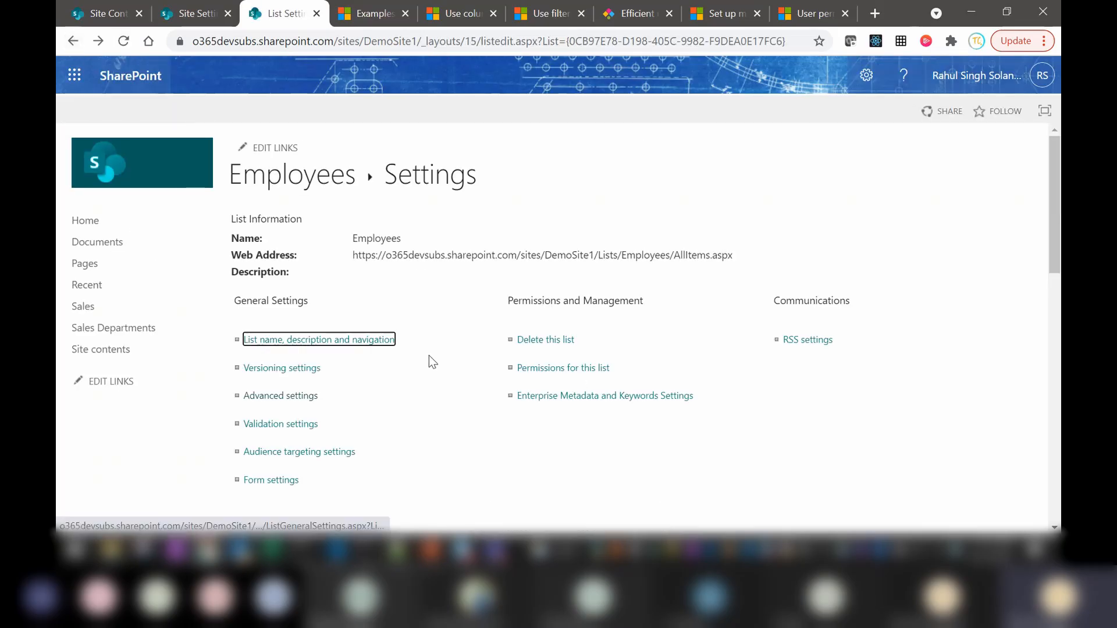
Hide the Item content type from the Employees list's new button, keeping Contract Employee CT and Permanent Employee CT visible, and save.
scroll(433, 391, "down", 4)
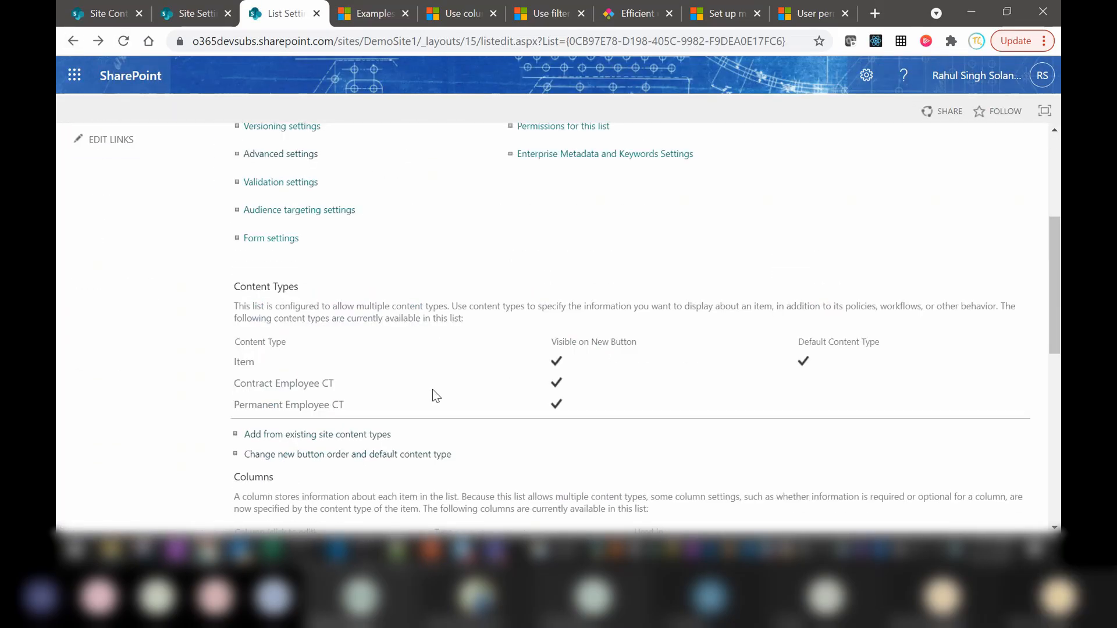
scroll(432, 390, "down", 1)
left_click(292, 382)
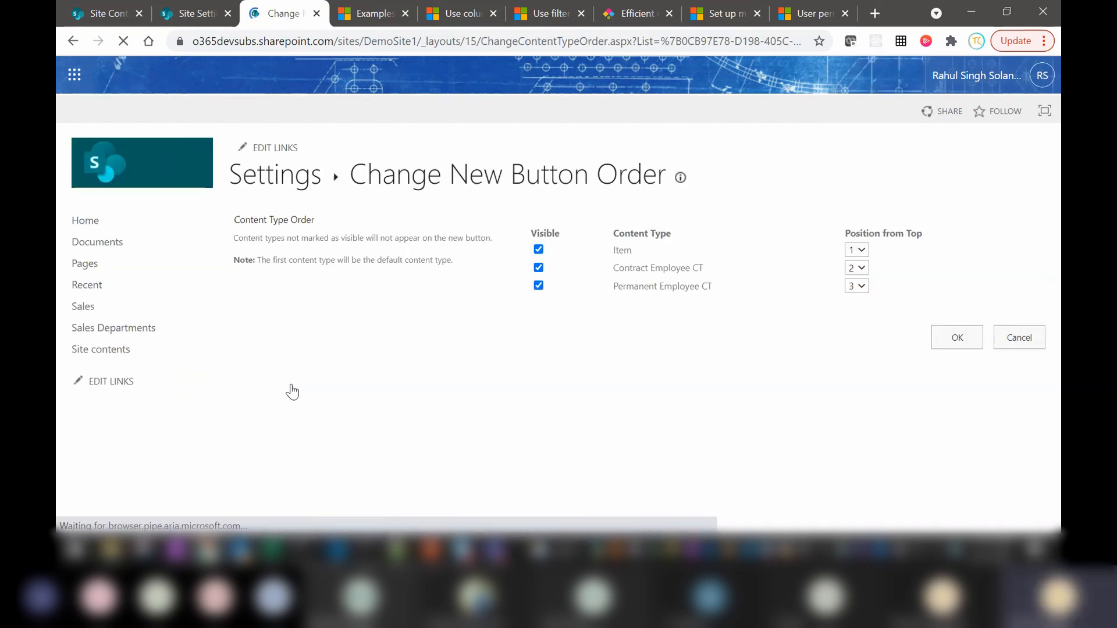
left_click(538, 249)
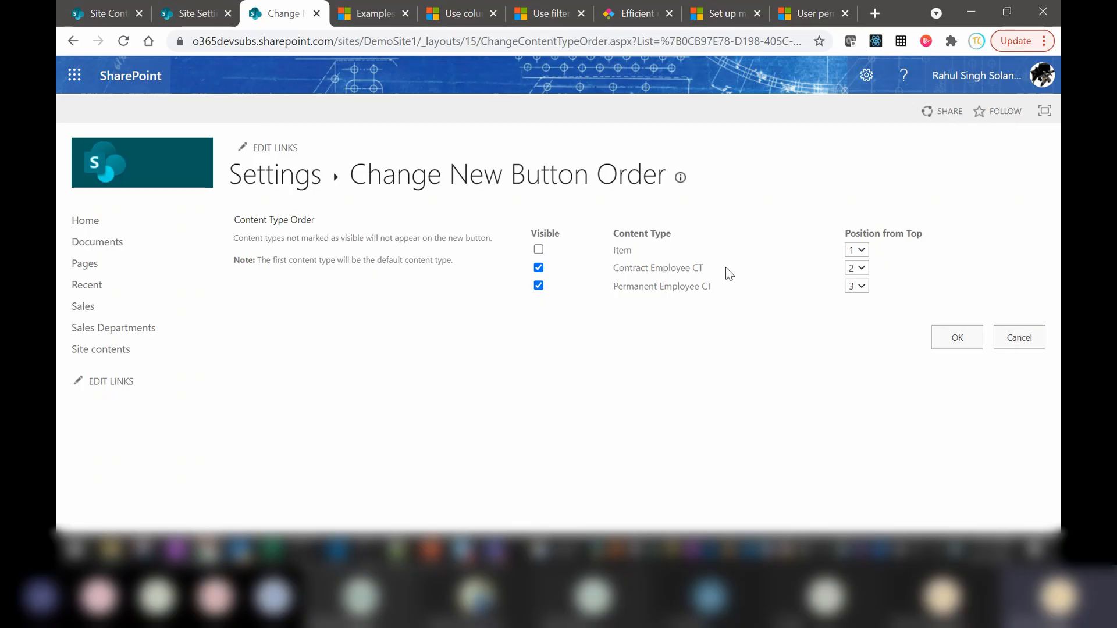
left_click_drag(705, 268, 695, 269)
left_click_drag(721, 288, 702, 289)
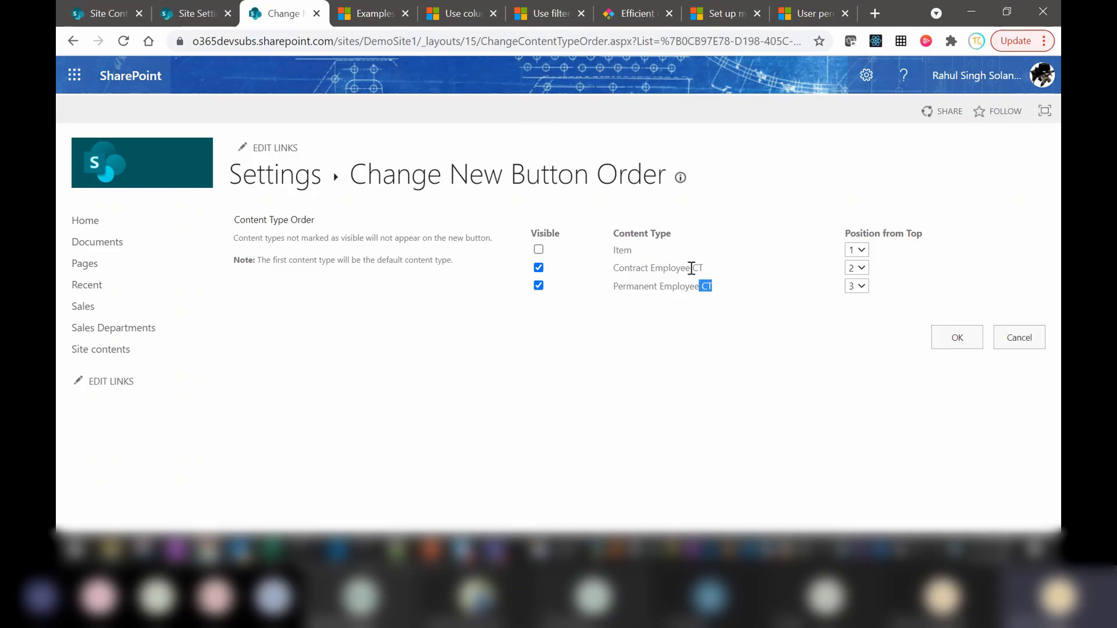
left_click_drag(691, 268, 614, 268)
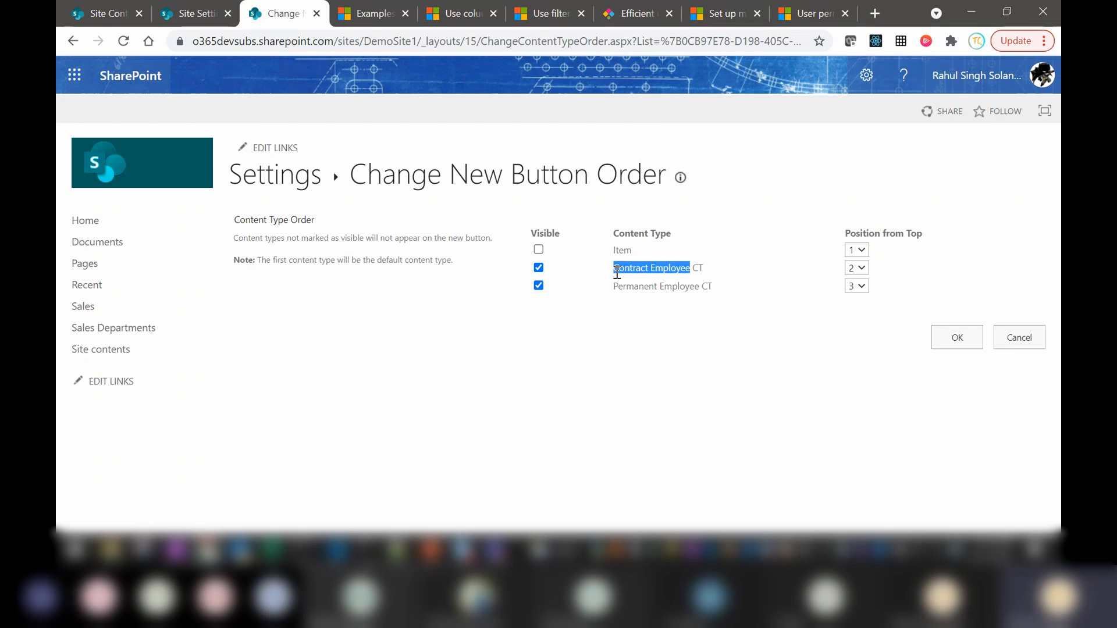
left_click(739, 268)
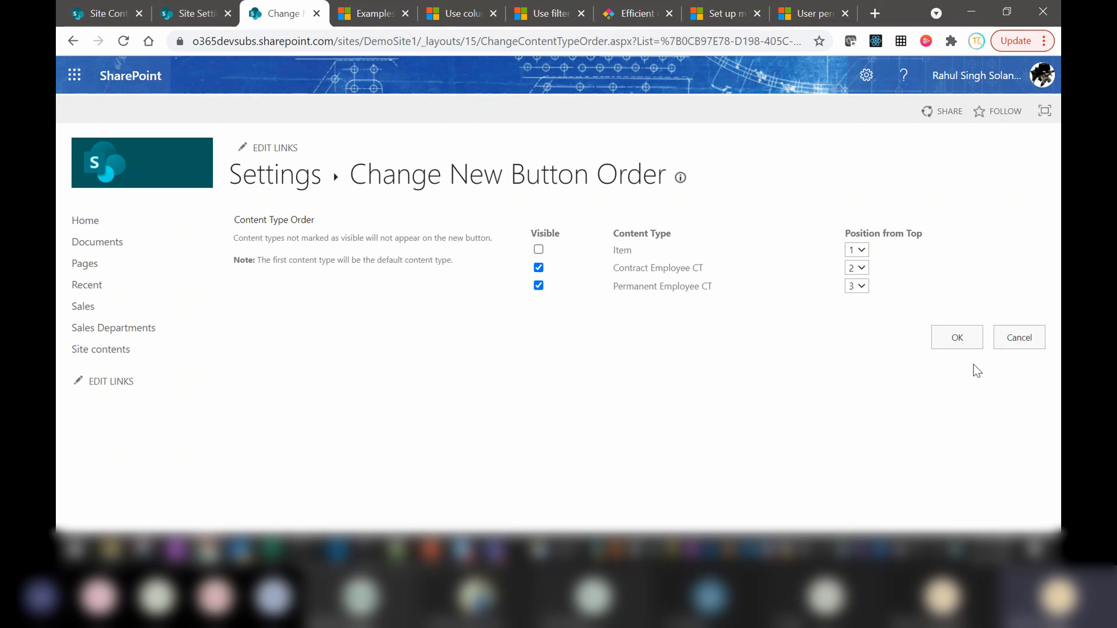
left_click(957, 339)
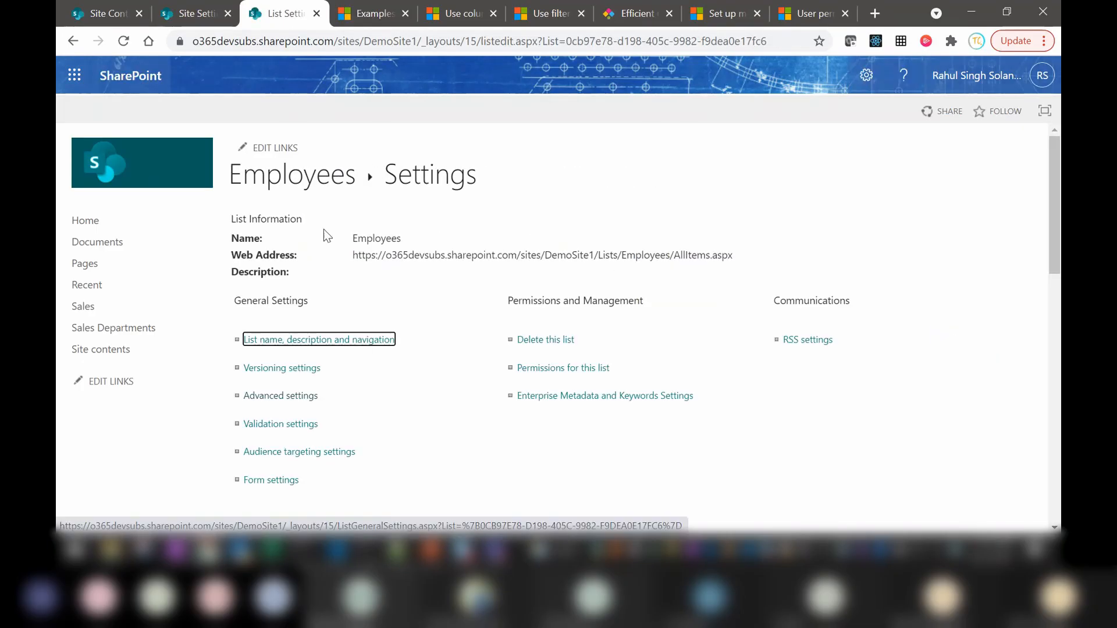
Open the Employees list and start a new item with the Permanent Employee CT content type.
left_click(311, 188)
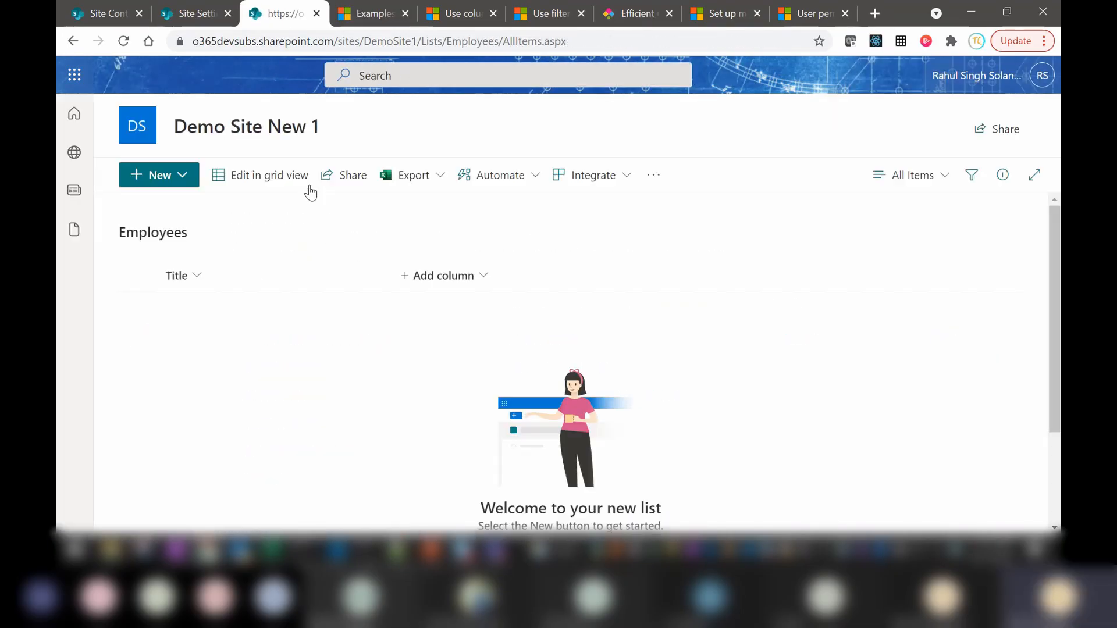
left_click(184, 177)
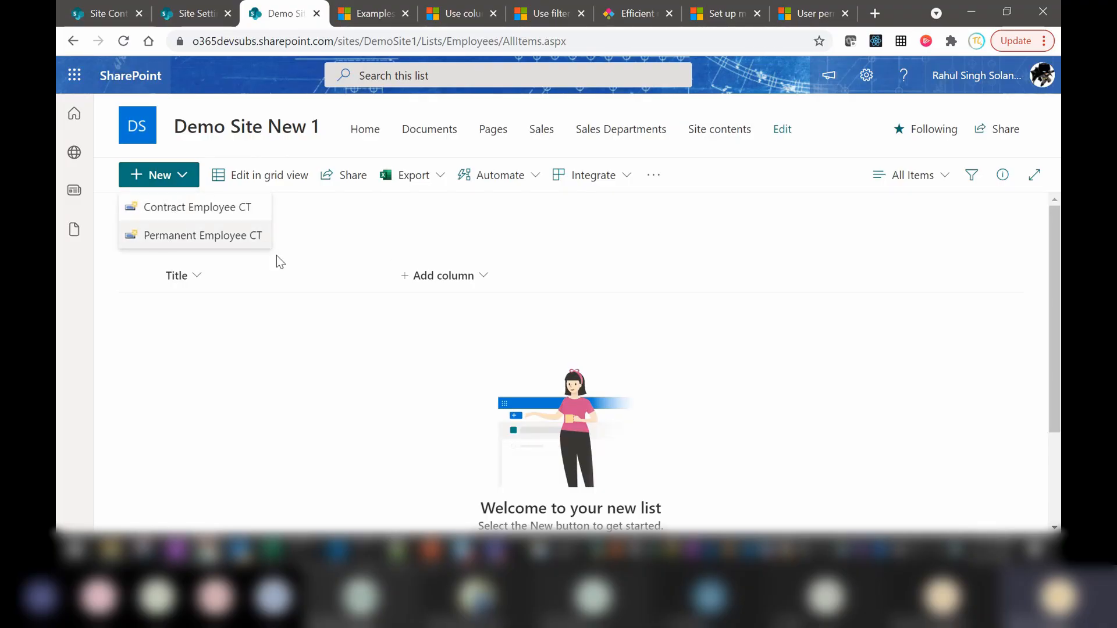
left_click(168, 238)
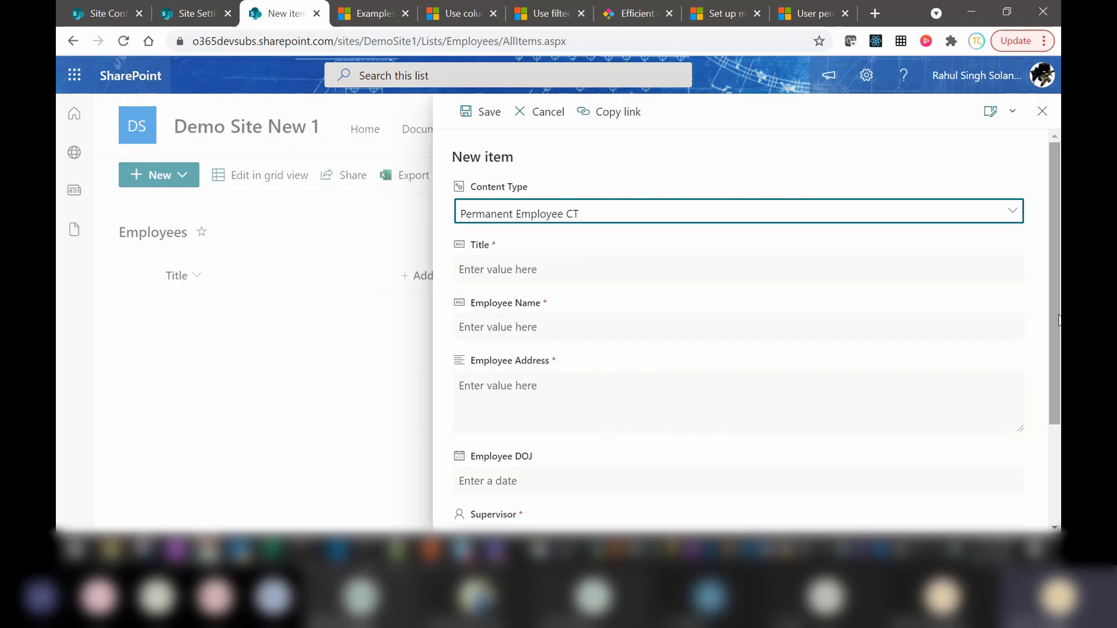
Review the Permanent Employee CT fields in the new item form, and switch its content type to Contract Employee CT.
left_click_drag(1060, 317, 1056, 286)
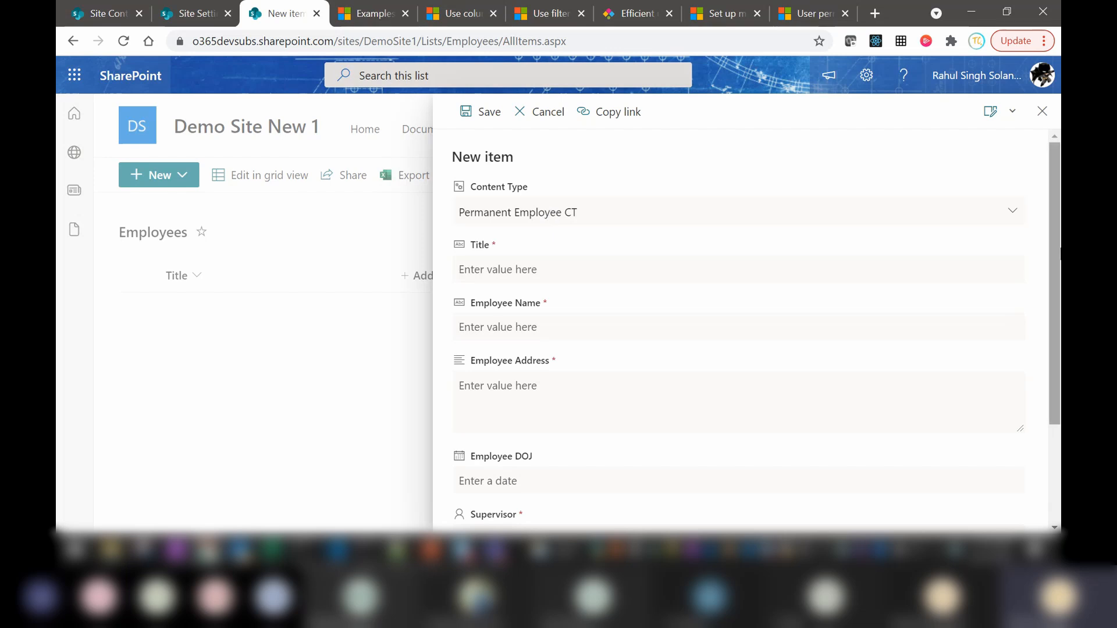
left_click_drag(1058, 258, 1059, 291)
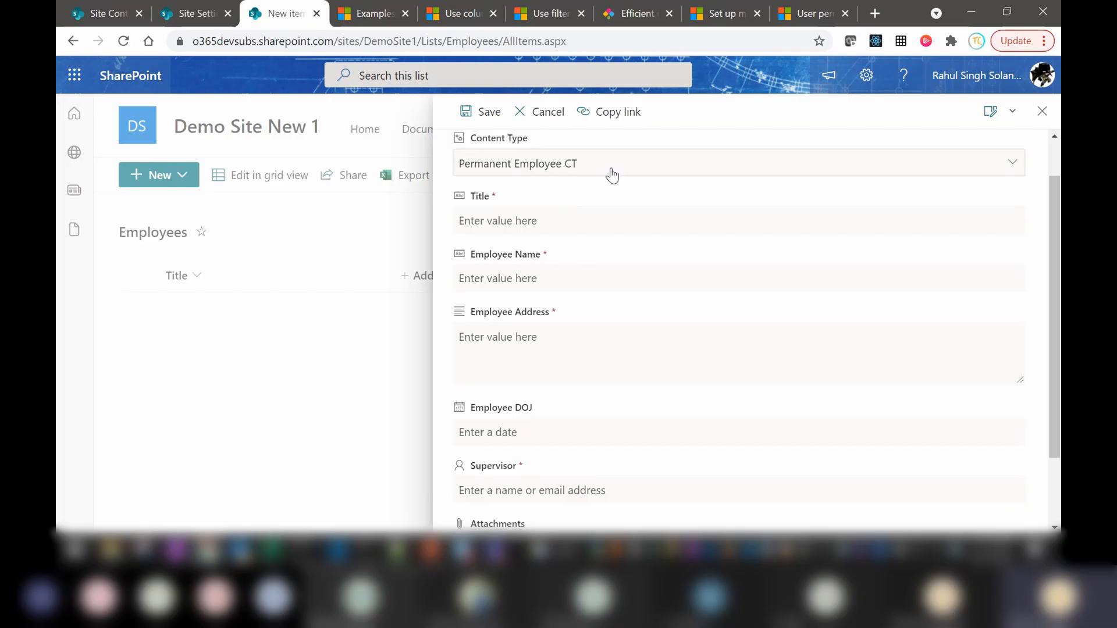
left_click(1013, 167)
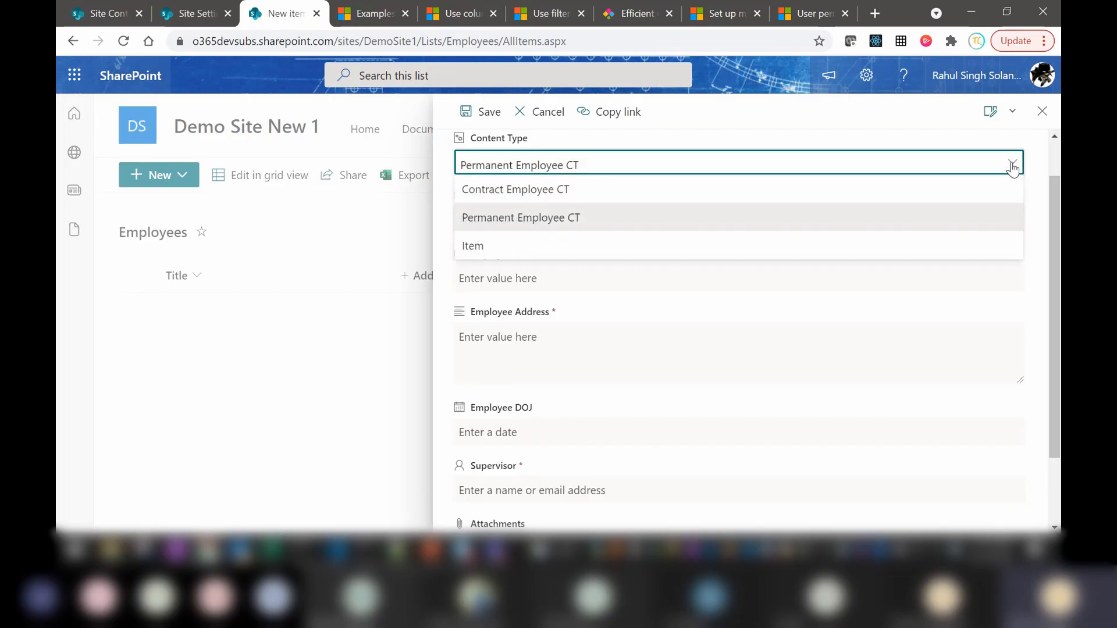
left_click(525, 192)
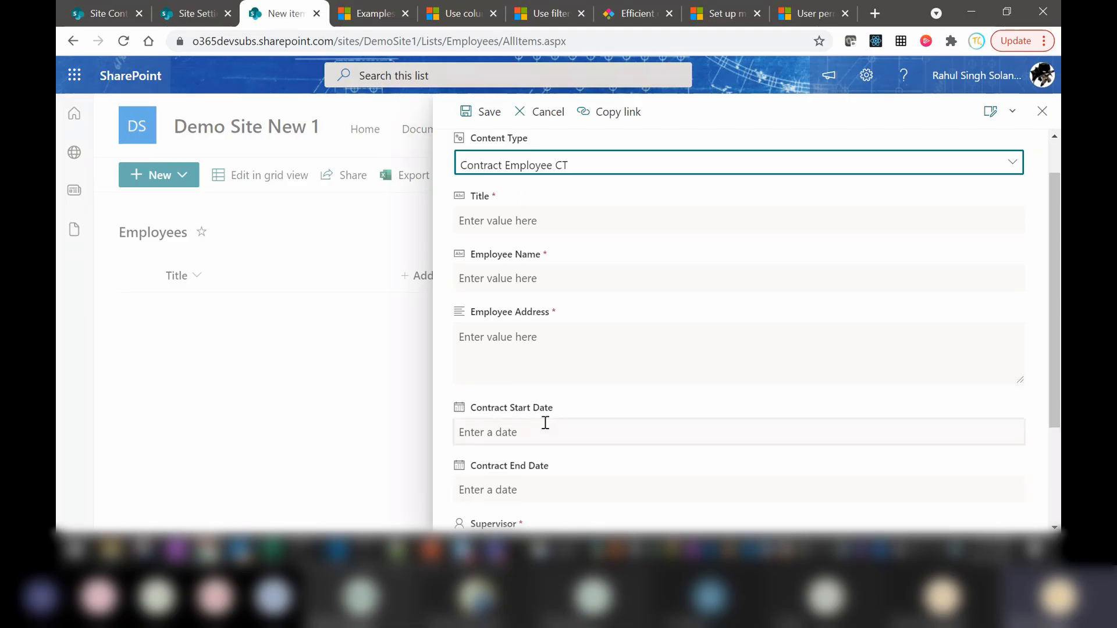
Preview the new item form with the Permanent Employee CT content type and close it without saving.
left_click(616, 167)
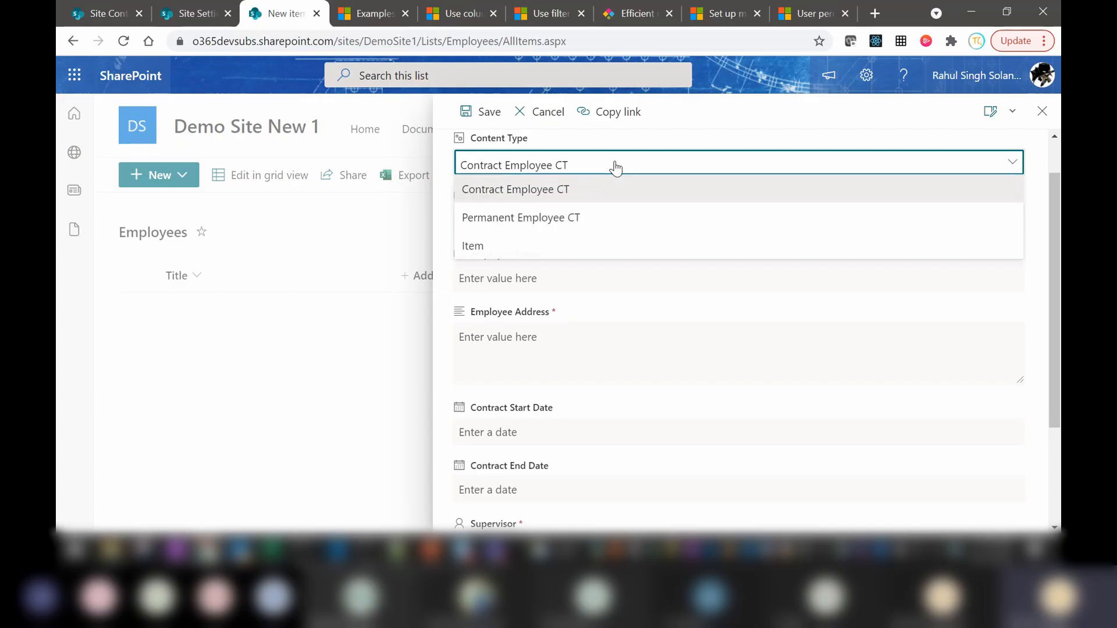
left_click(512, 220)
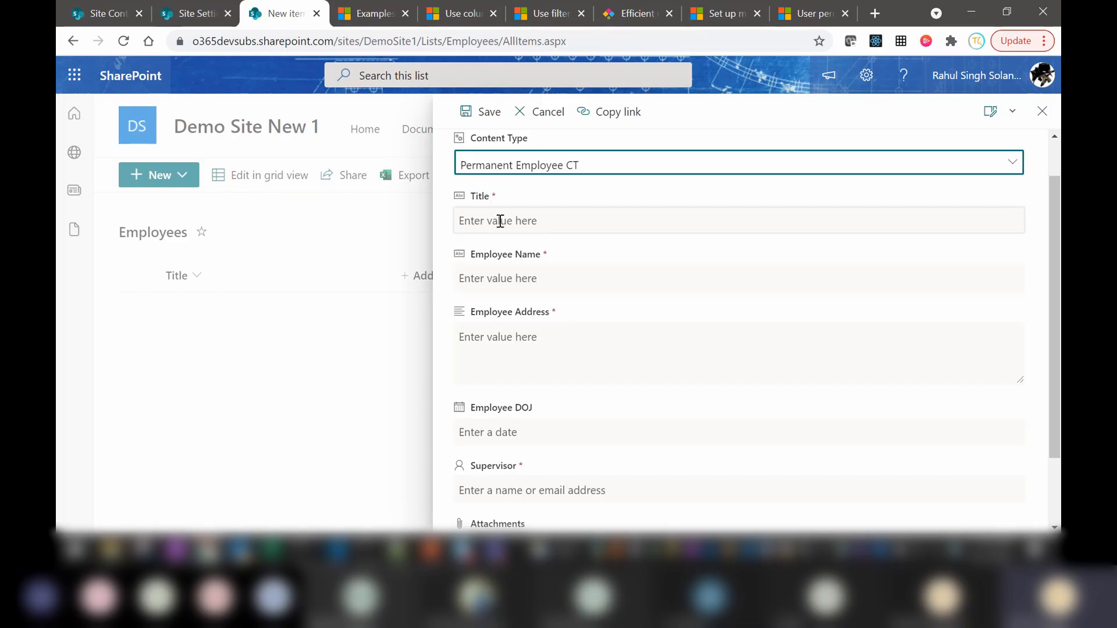
left_click(1042, 112)
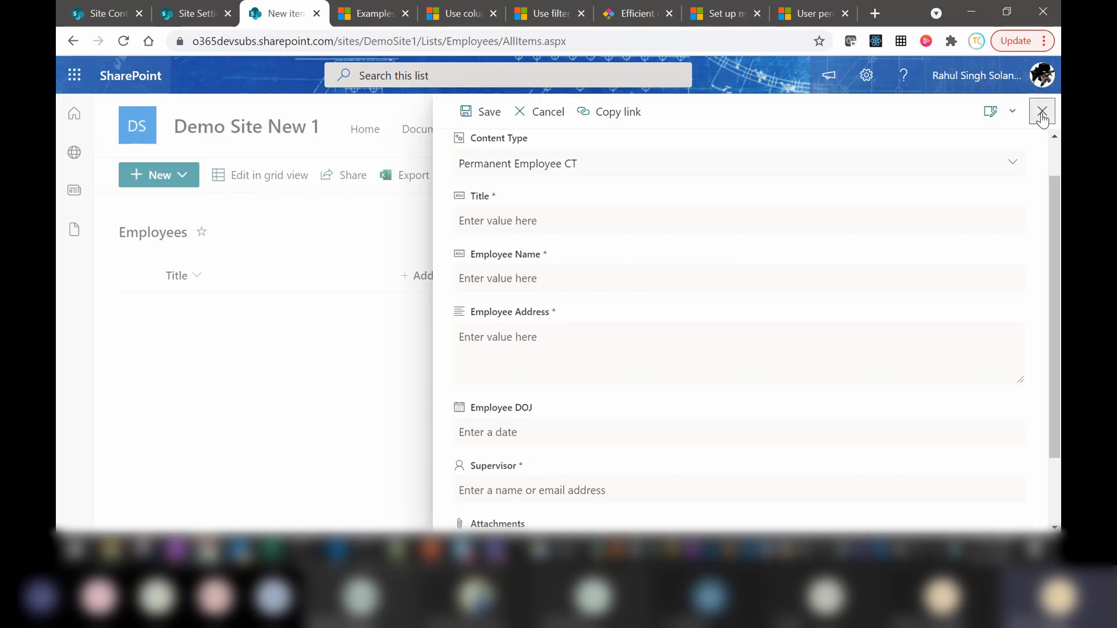
In the Employees list settings, set the Title column of the Contract Employee CT content type to Hidden.
left_click(866, 75)
left_click(861, 244)
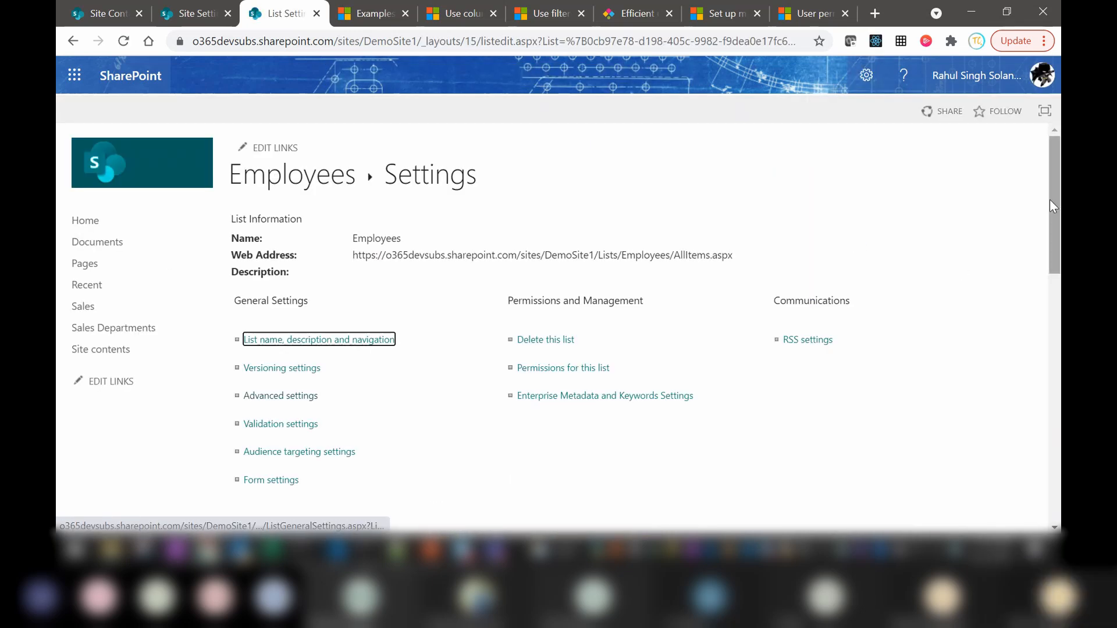
left_click_drag(1052, 201, 1052, 335)
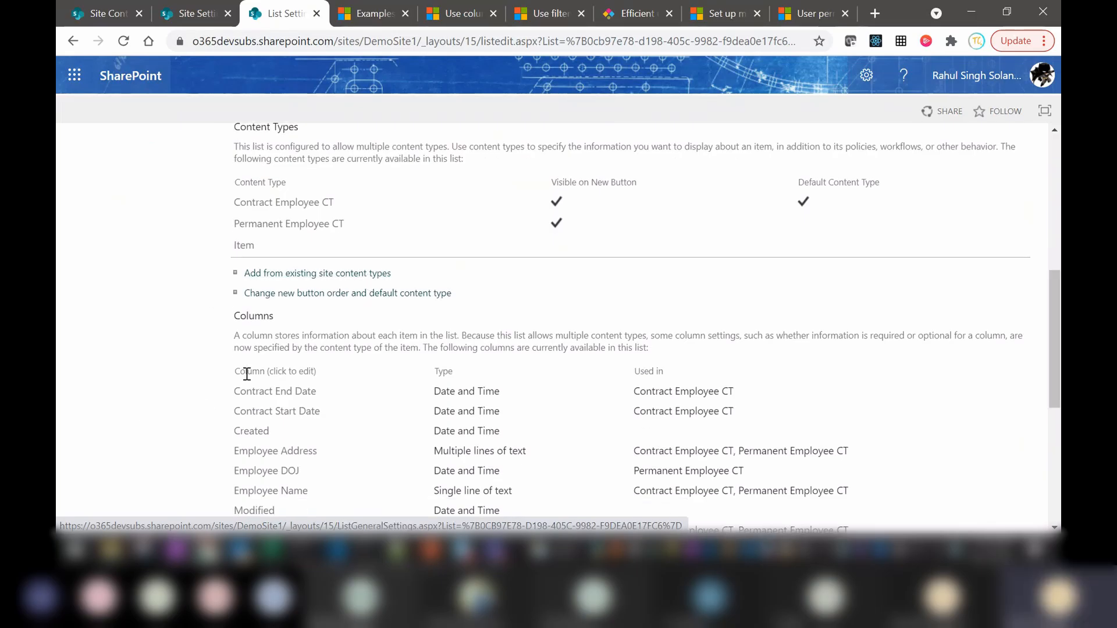
scroll(183, 417, "down", 1)
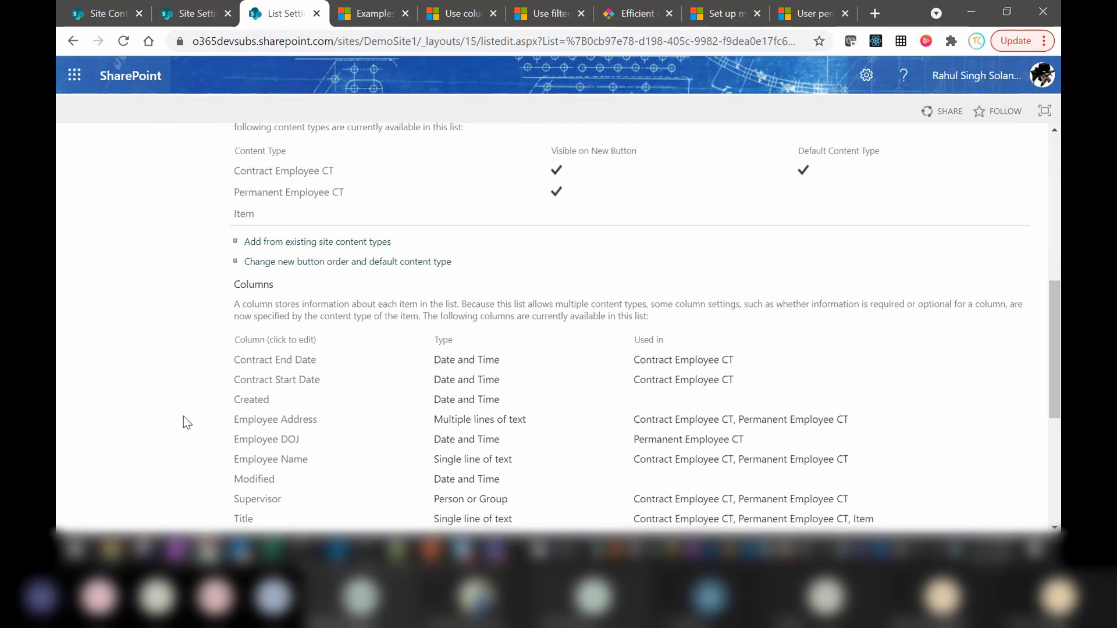
left_click(267, 172)
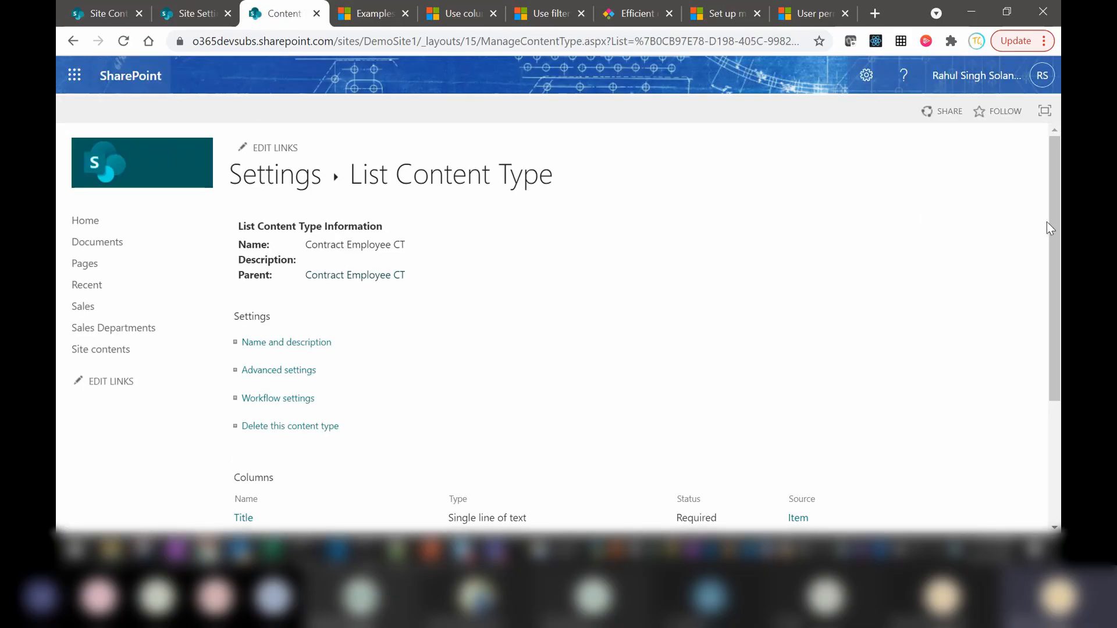
left_click_drag(1050, 227, 1051, 347)
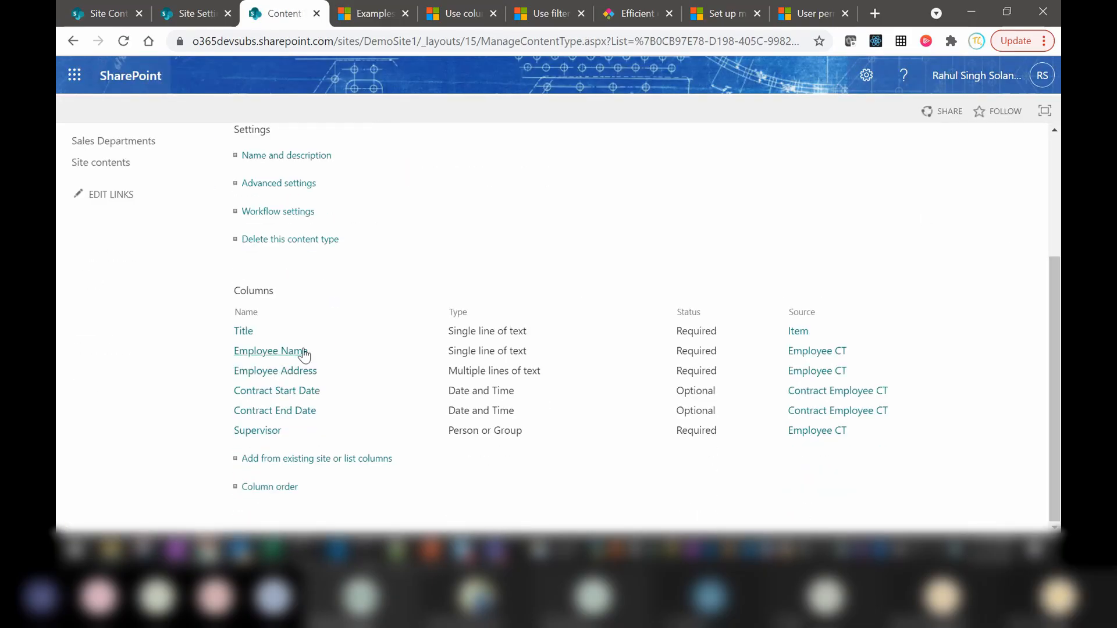
left_click(245, 335)
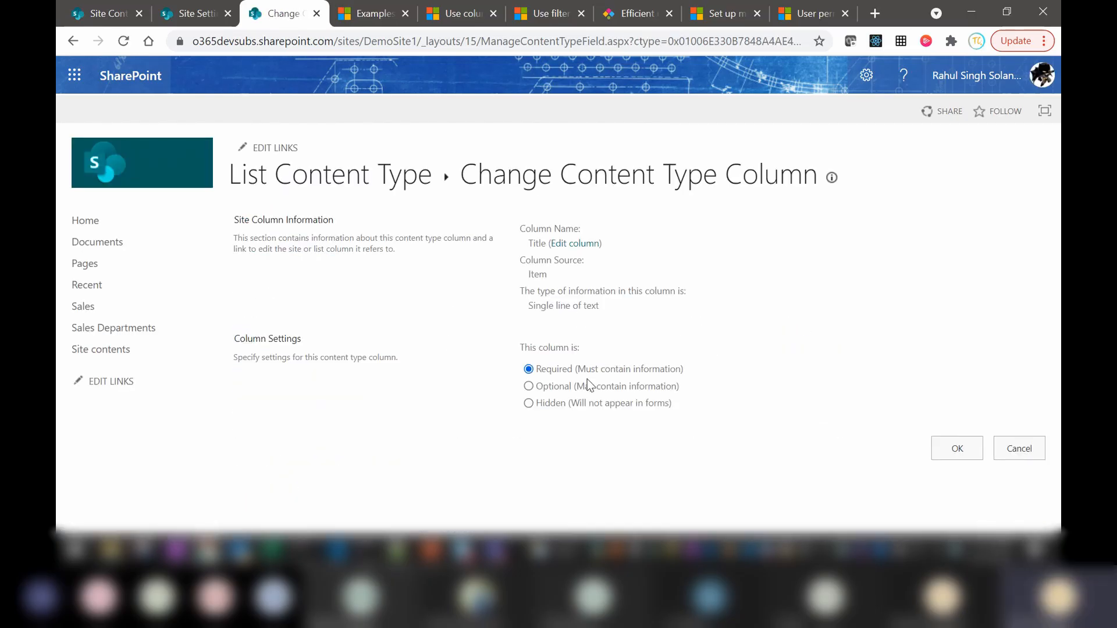
left_click(530, 405)
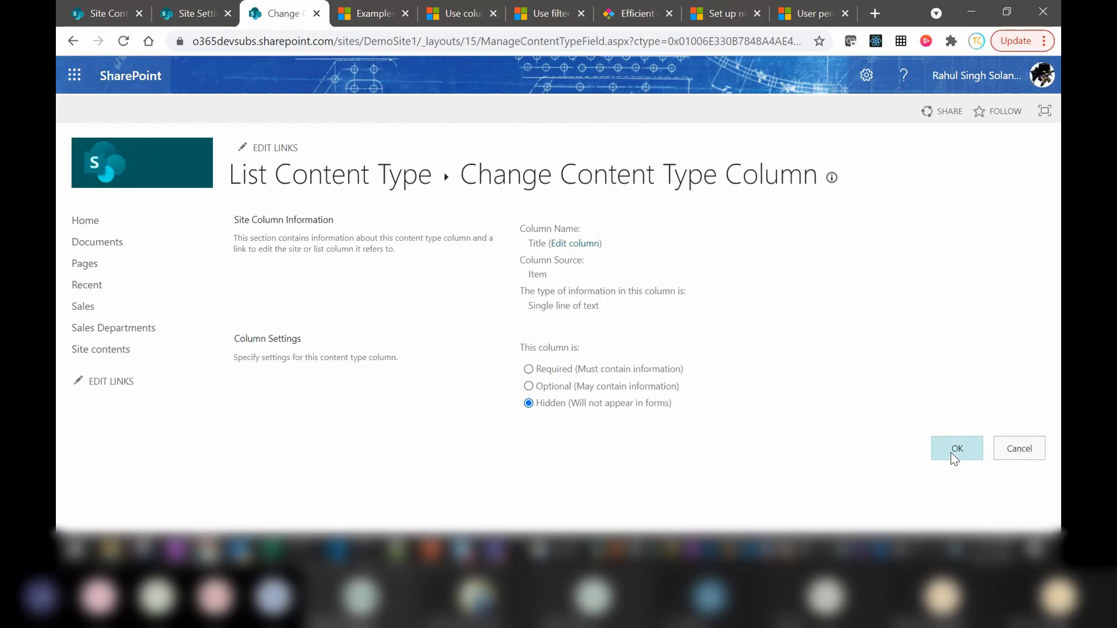
left_click(952, 454)
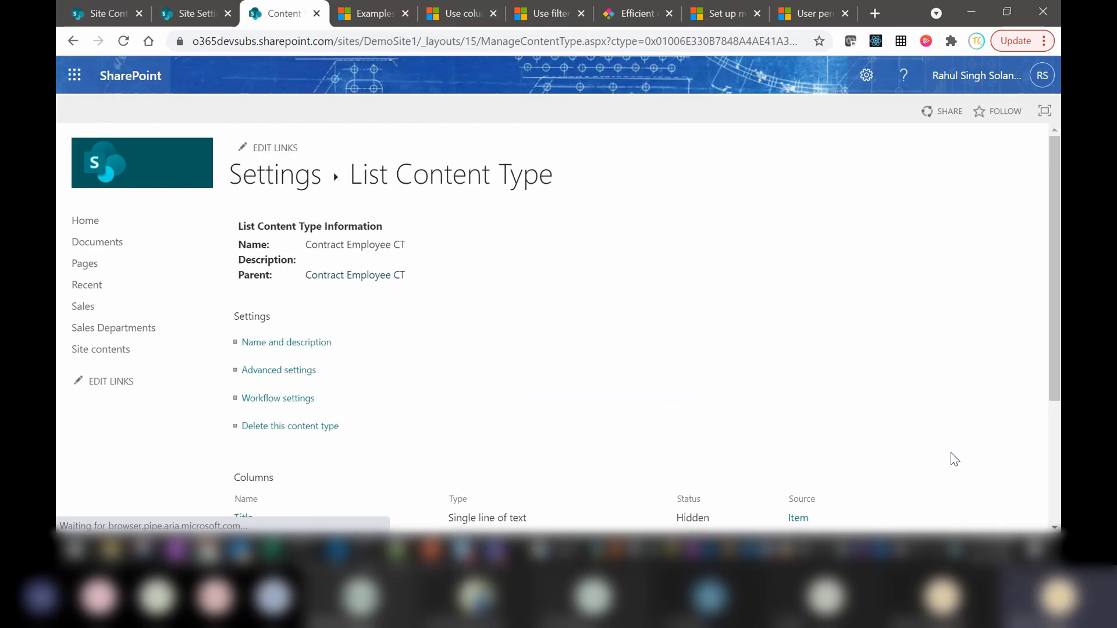
Return to the list settings and set the Title column of the Permanent Employee CT content type to Hidden.
left_click(272, 182)
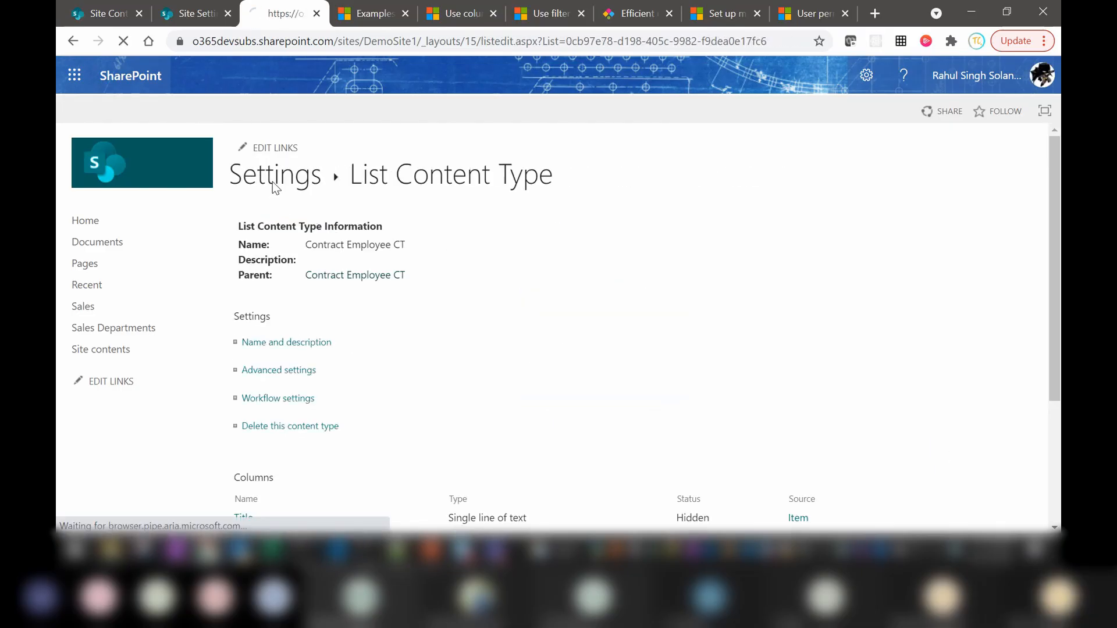
left_click(479, 386)
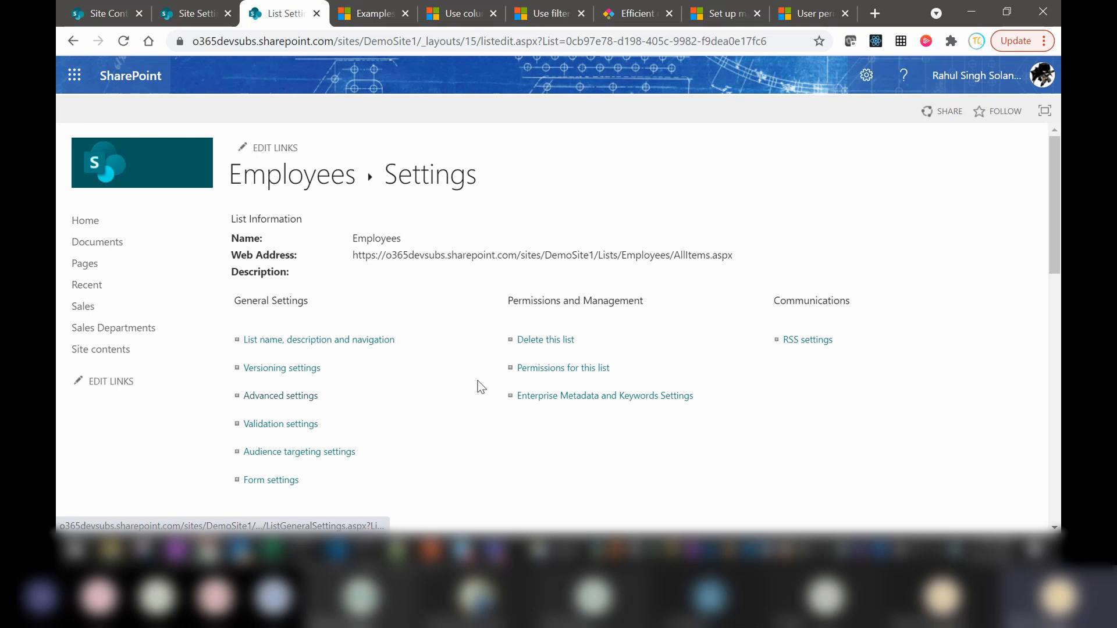
scroll(479, 387, "down", 1)
scroll(477, 386, "down", 4)
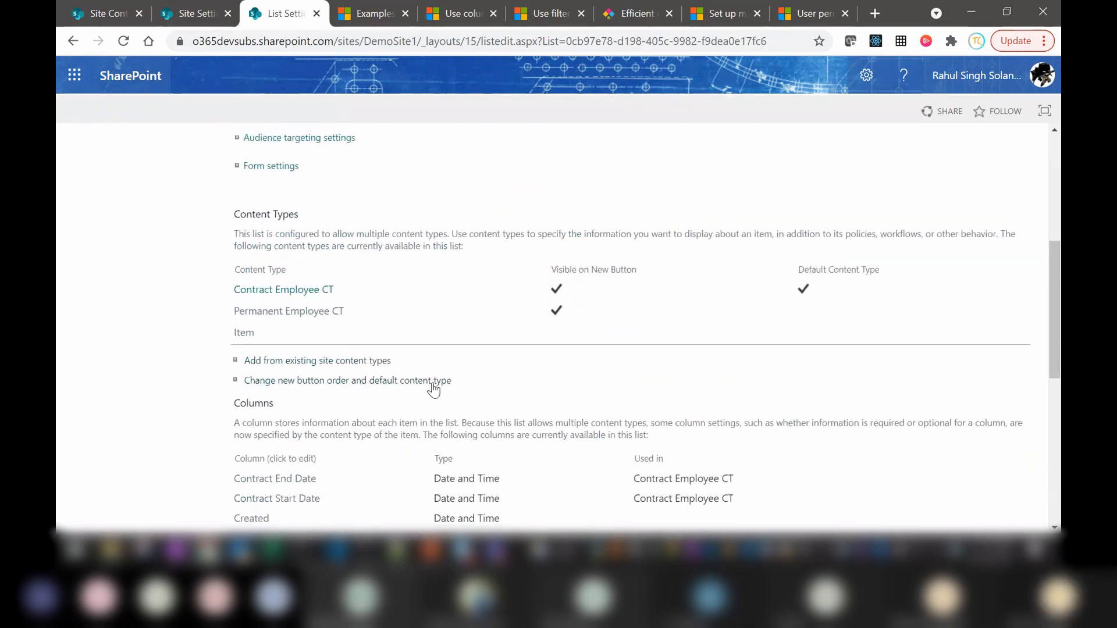
left_click(301, 313)
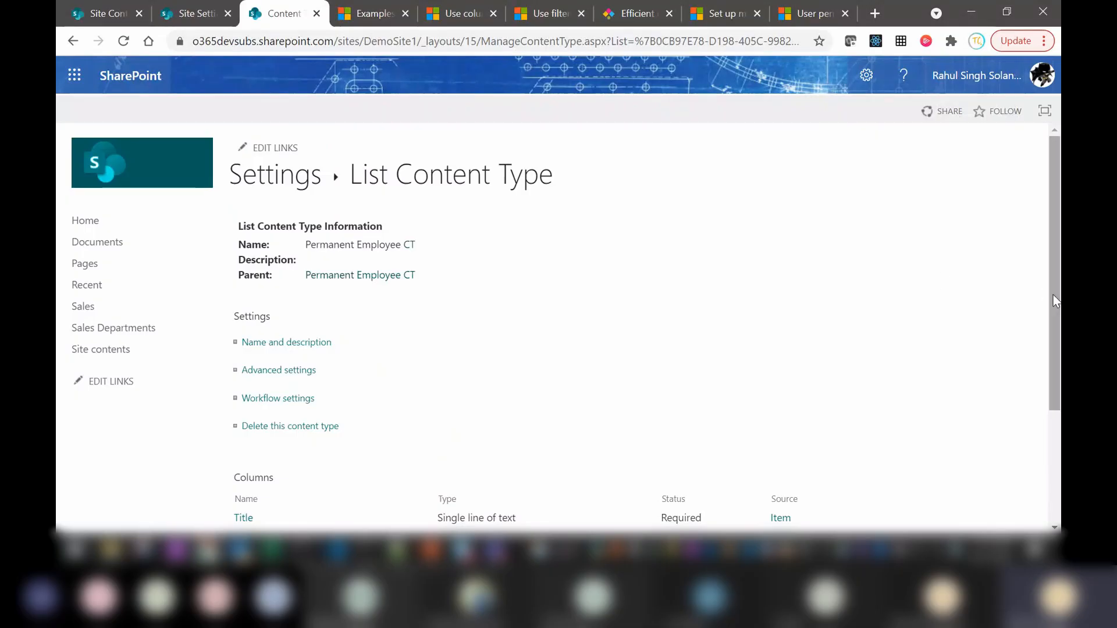
scroll(291, 401, "down", 3)
left_click(241, 362)
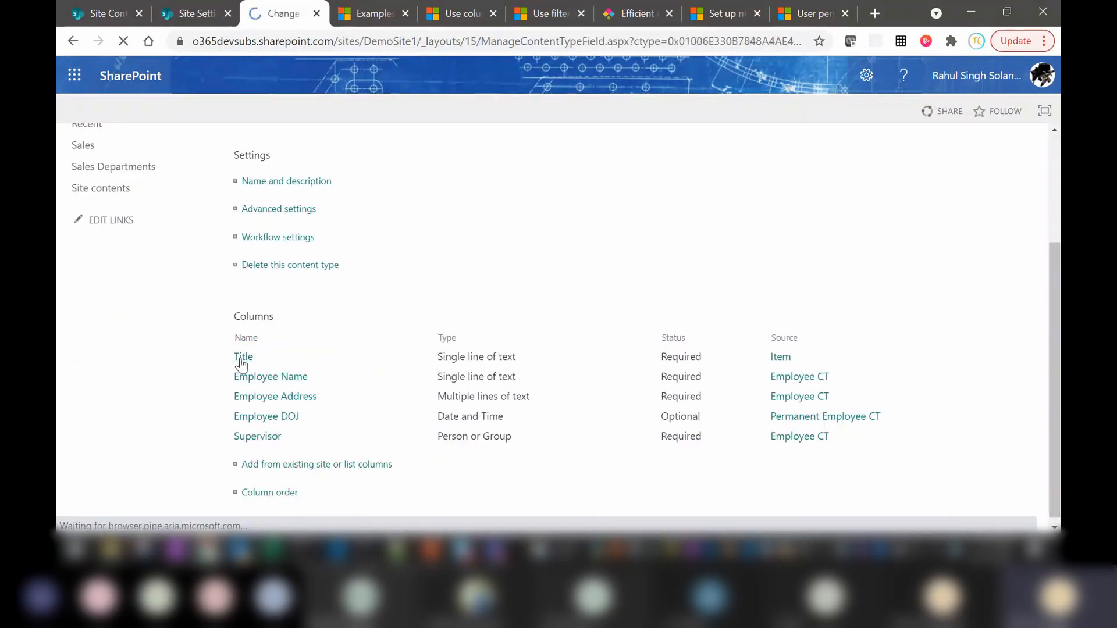
left_click(529, 404)
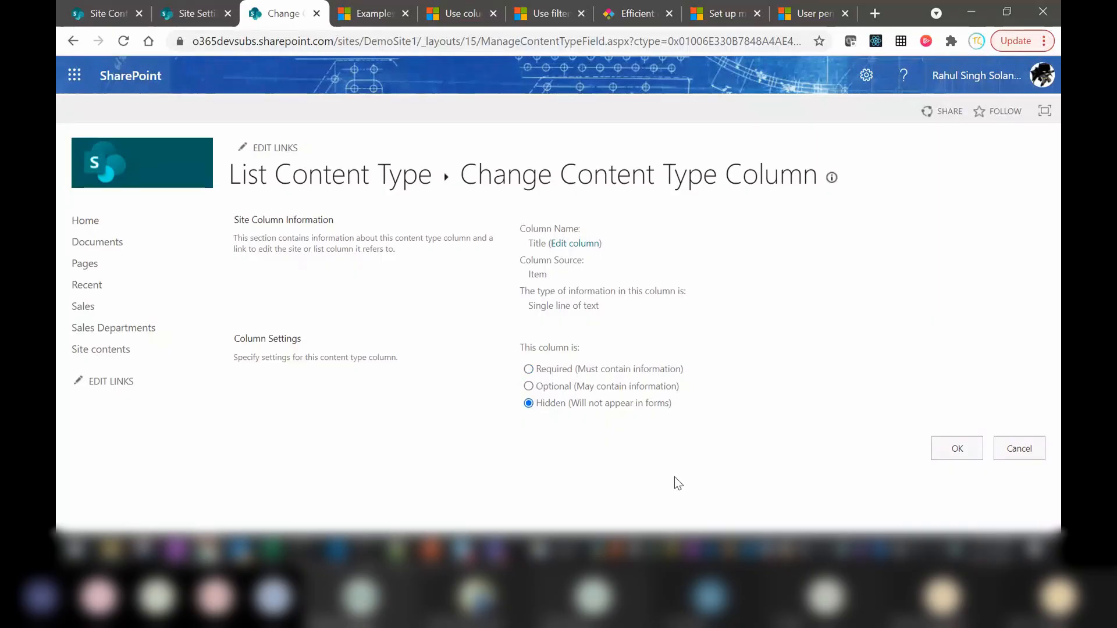
left_click(940, 448)
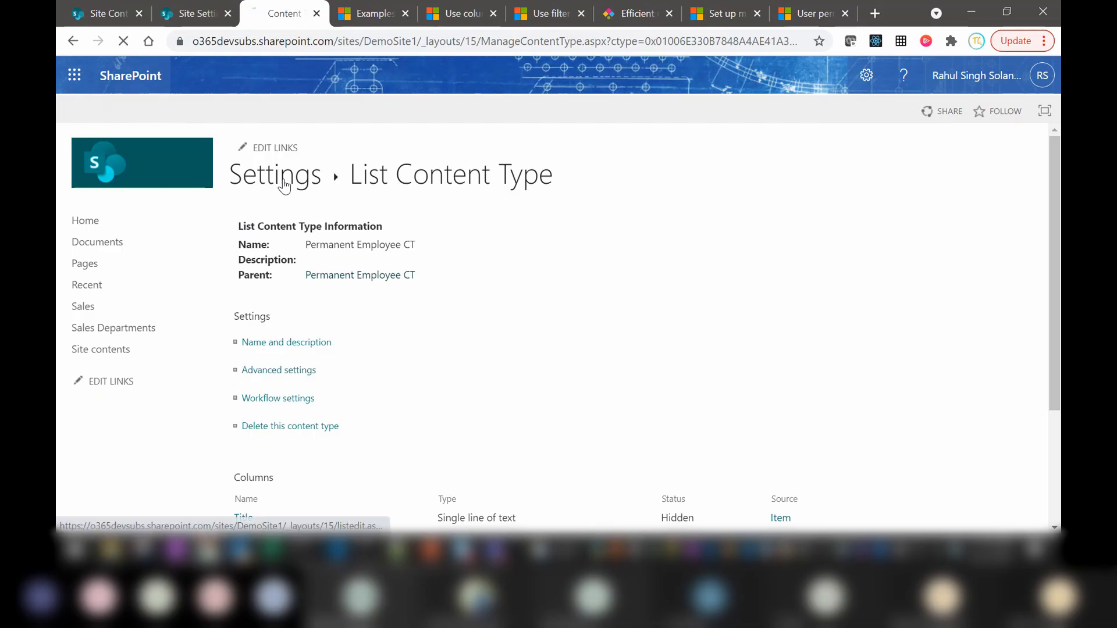
In the All Items view, hide Title and display Contract End Date, Contract Start Date, Employee Address, Employee DOJ, Employee Name and Supervisor.
left_click(284, 185)
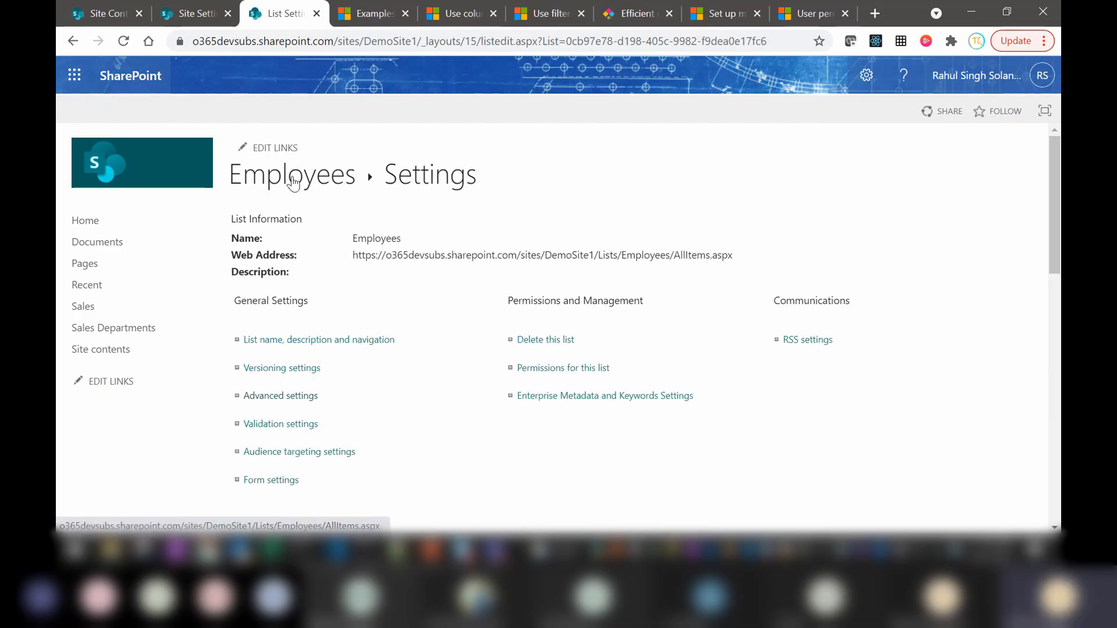
left_click(294, 183)
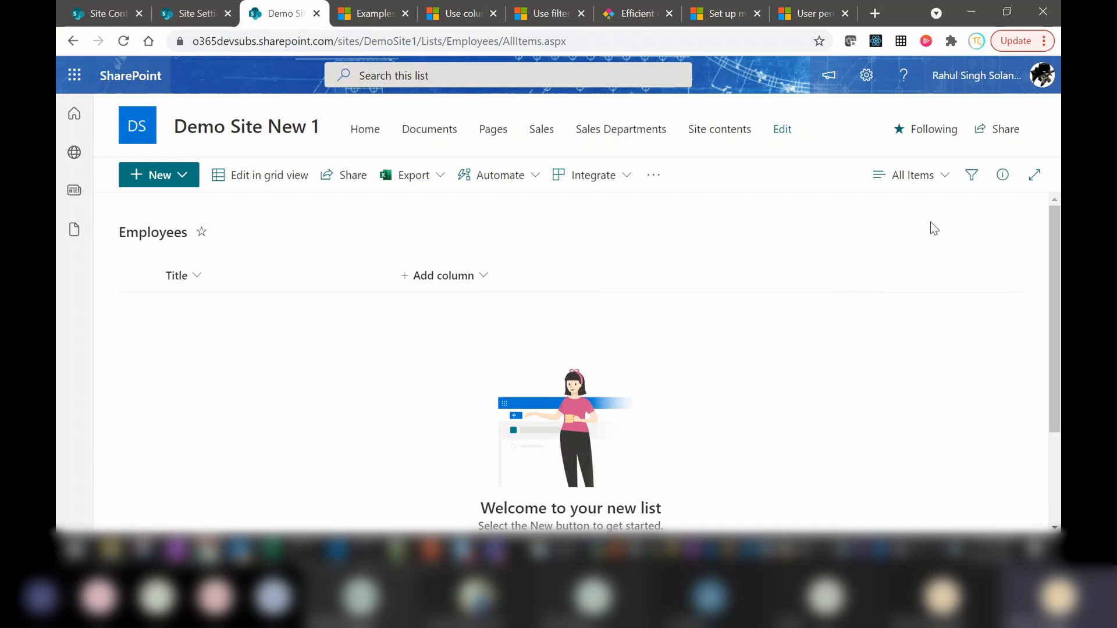
left_click(944, 178)
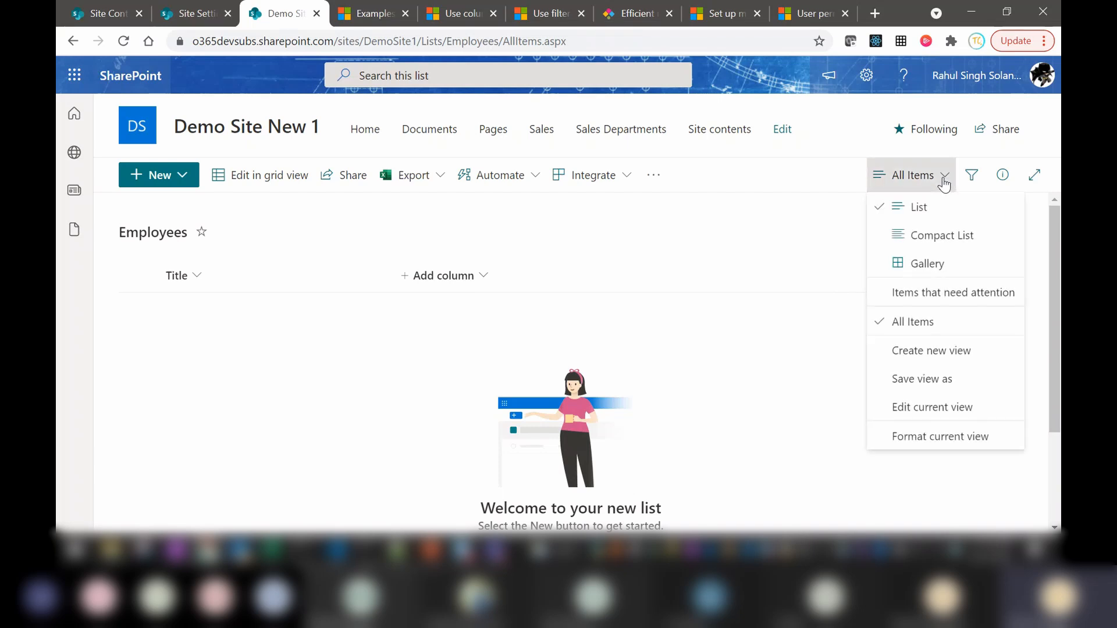
left_click(942, 407)
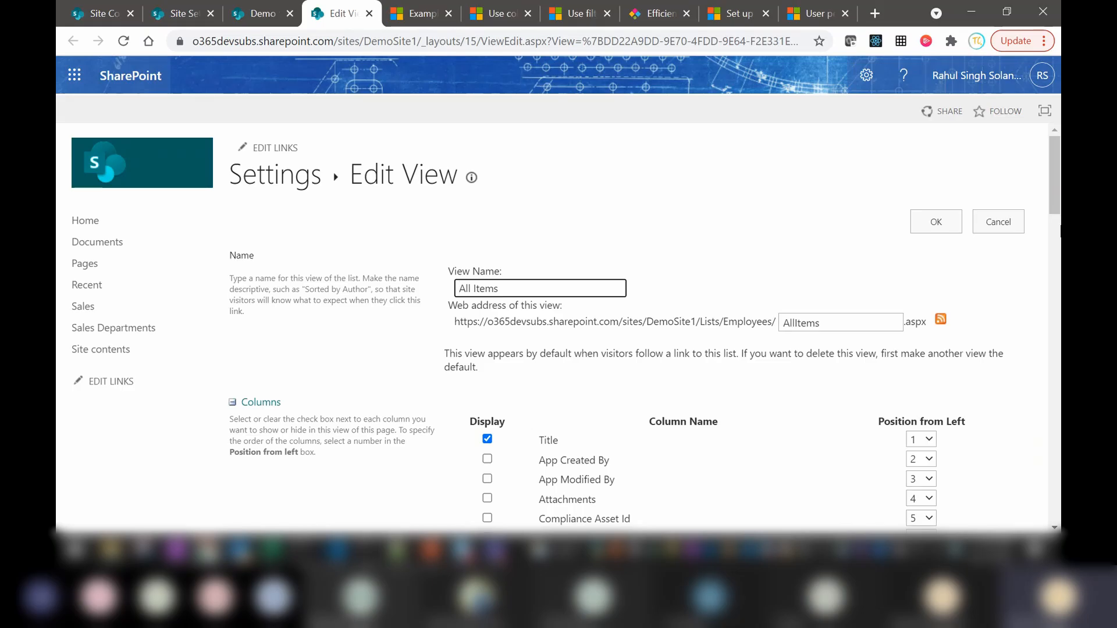
left_click_drag(1053, 193, 1058, 252)
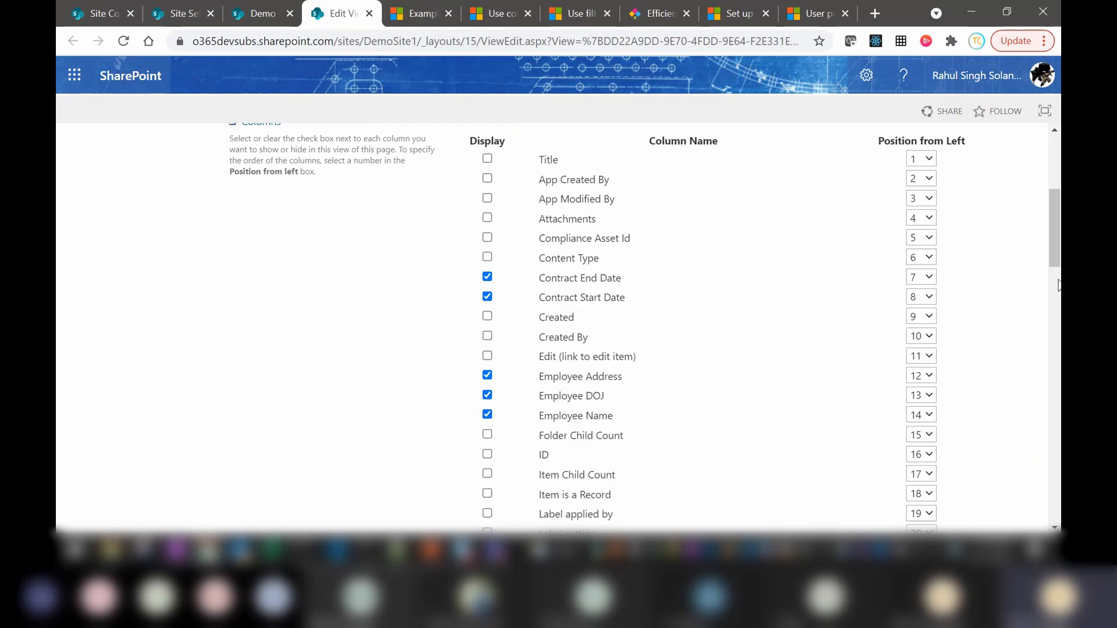
left_click_drag(1054, 220, 1060, 268)
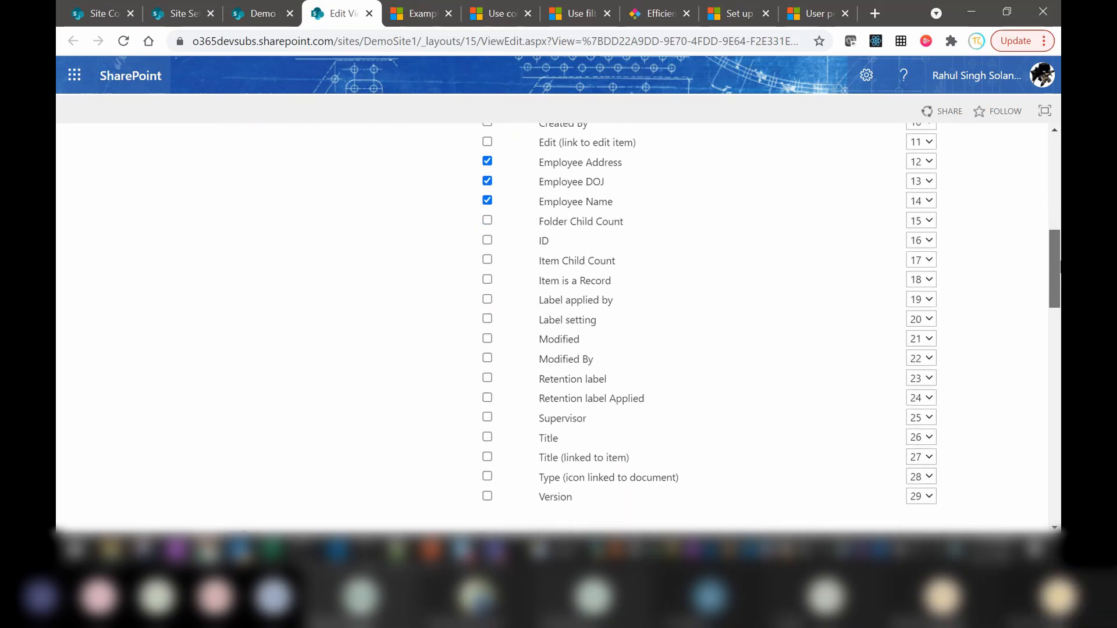
left_click(488, 416)
left_click_drag(1050, 269, 1052, 174)
left_click(931, 223)
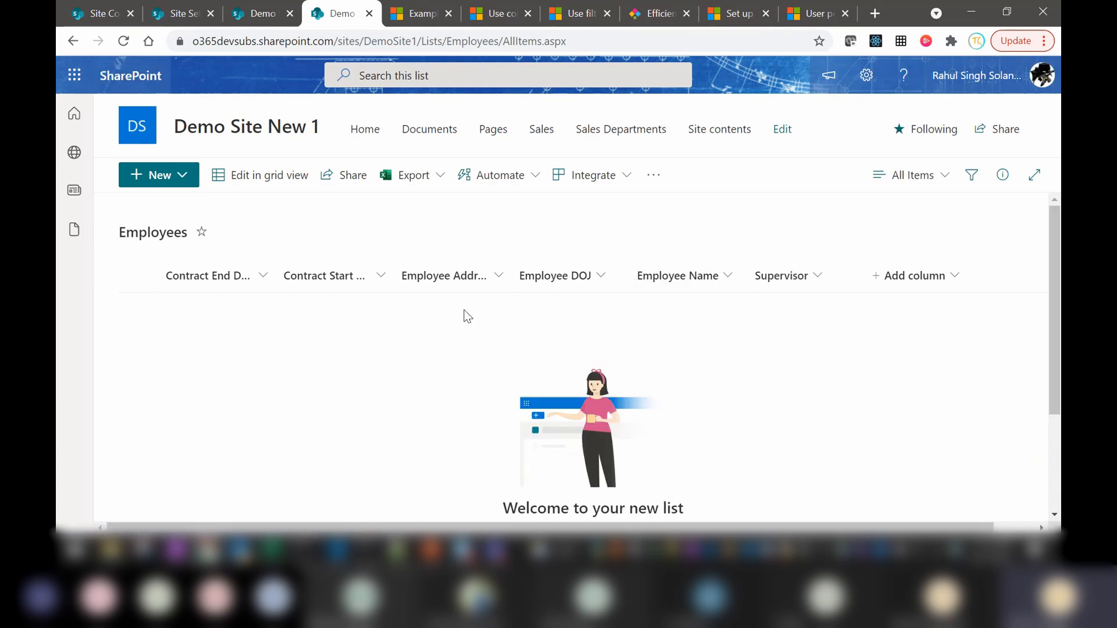
Reopen the All Items view for editing and close the two leftover Demo Site browser tabs.
left_click(929, 180)
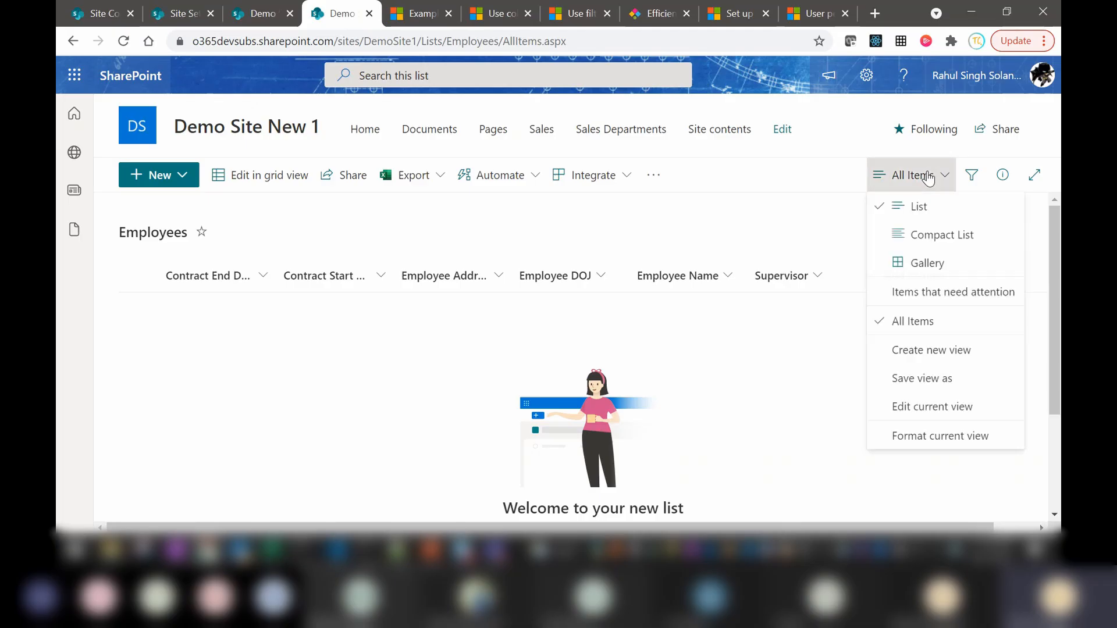
left_click(904, 412)
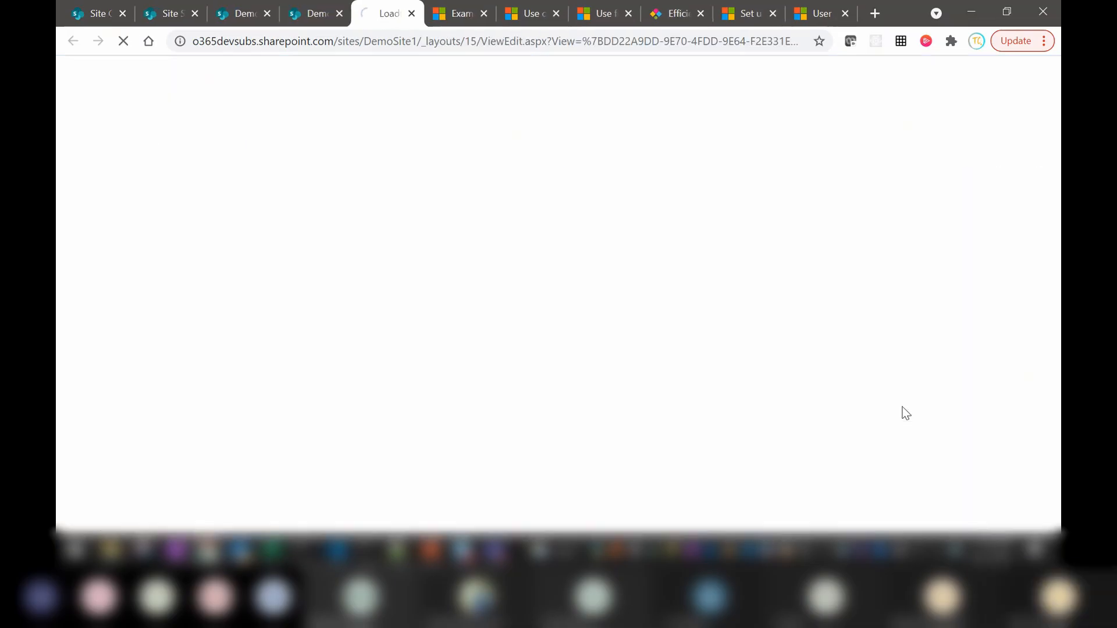
left_click(267, 14)
left_click(267, 14)
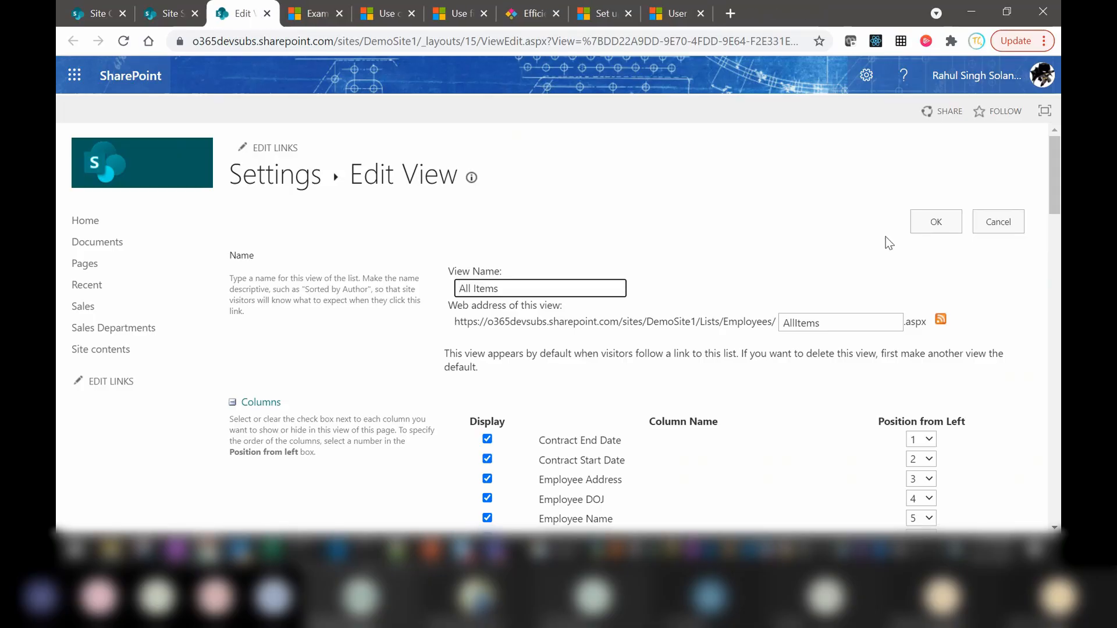
In the All Items view, set the column positions to Employee Name 1, Supervisor 2 and Employee Address 3.
scroll(1060, 203, "down", 3)
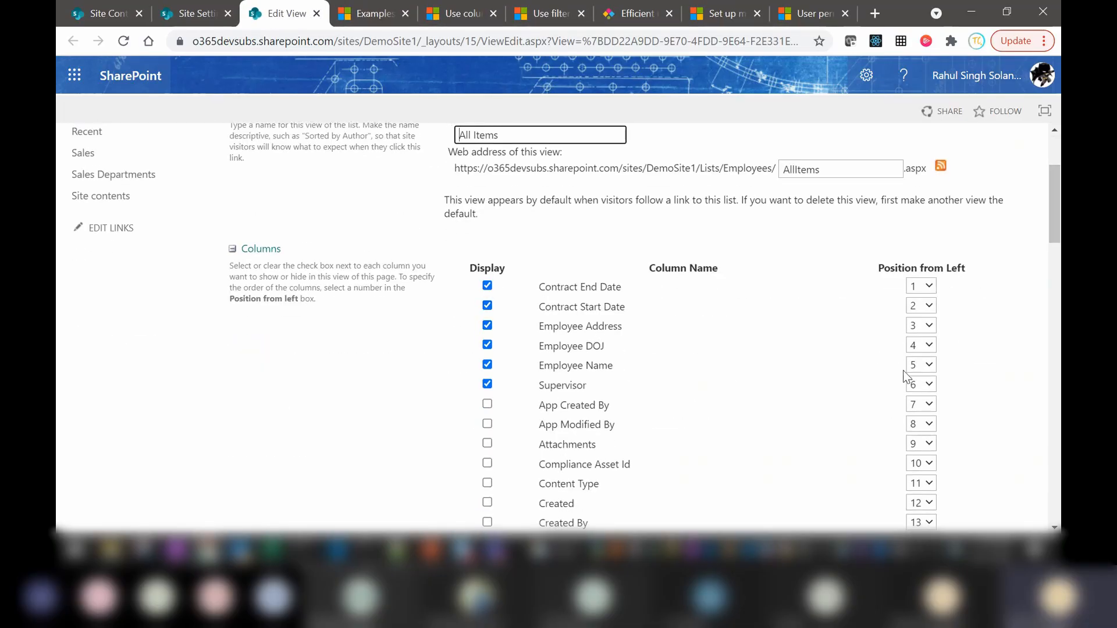
left_click(928, 371)
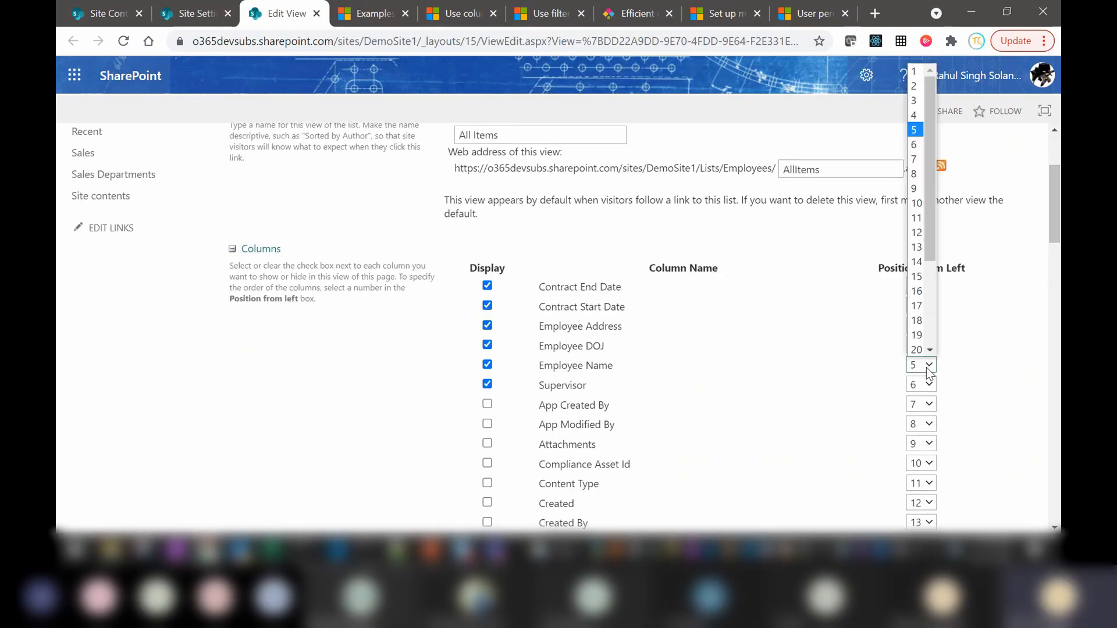
left_click(915, 73)
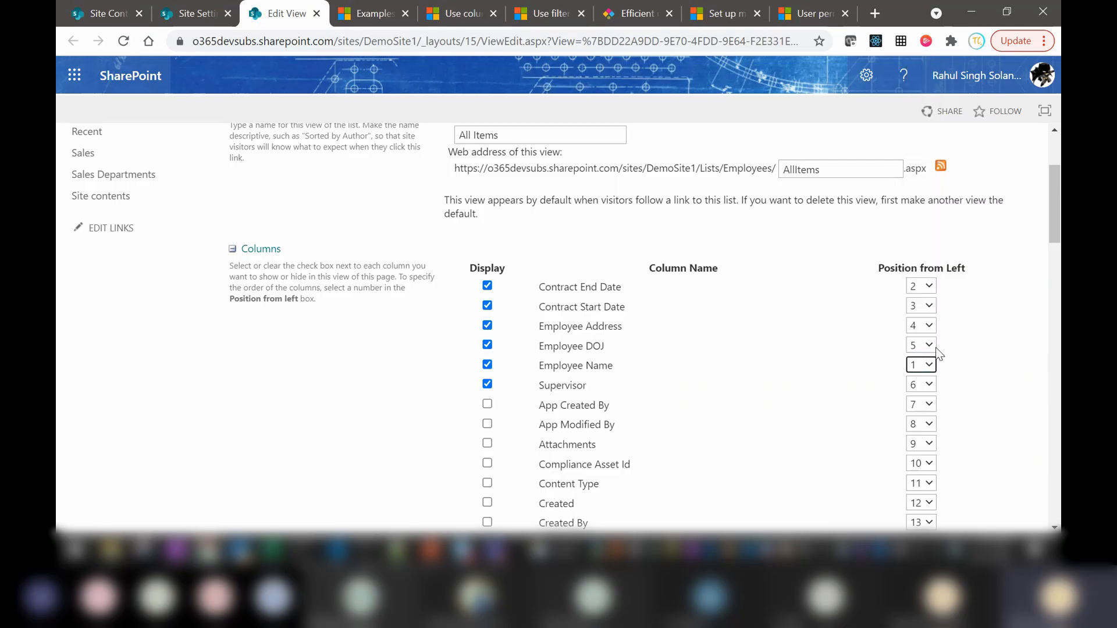
left_click(929, 385)
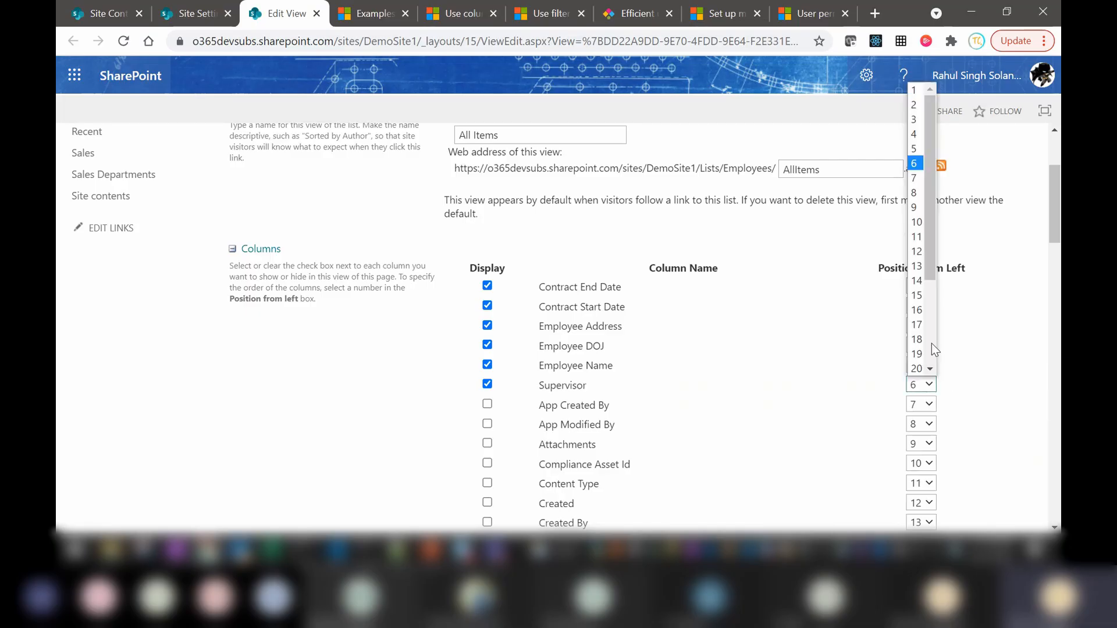
left_click(914, 106)
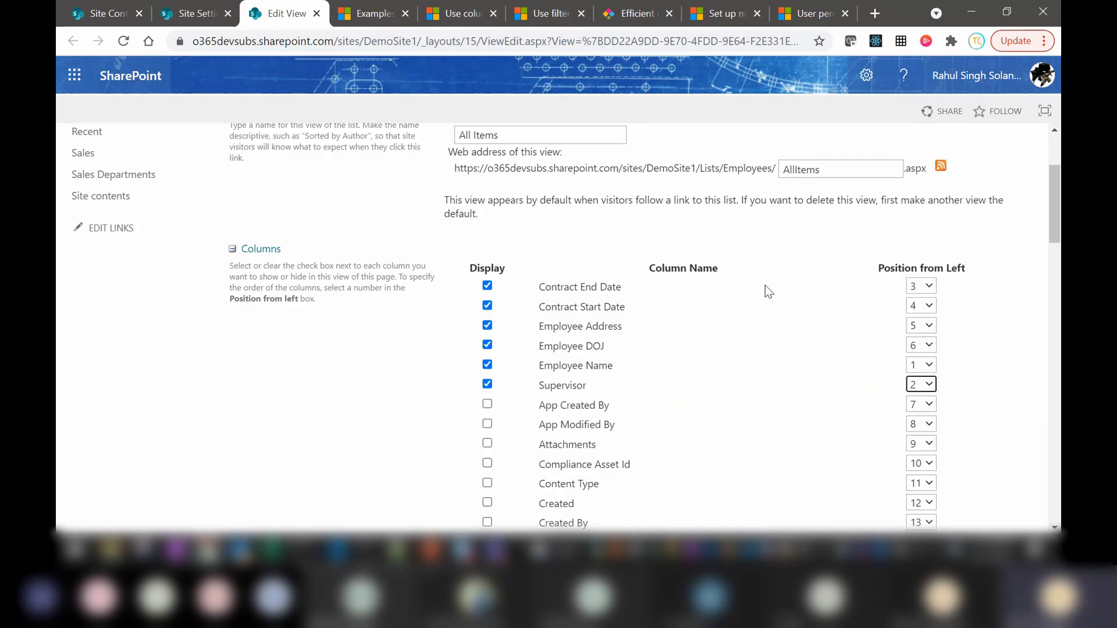
left_click(929, 327)
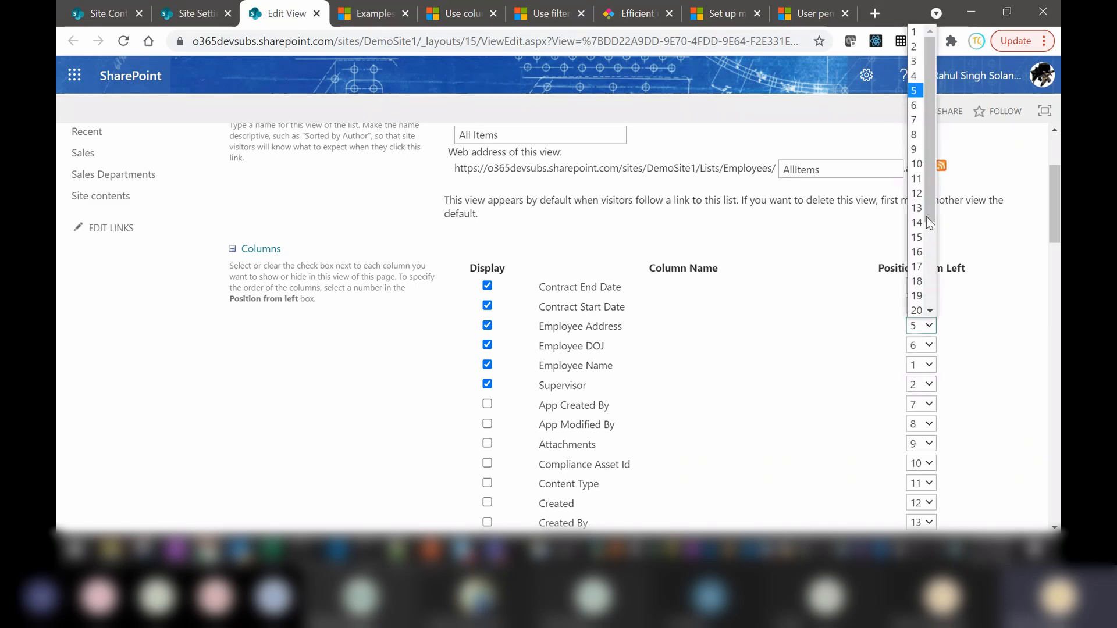
left_click(914, 70)
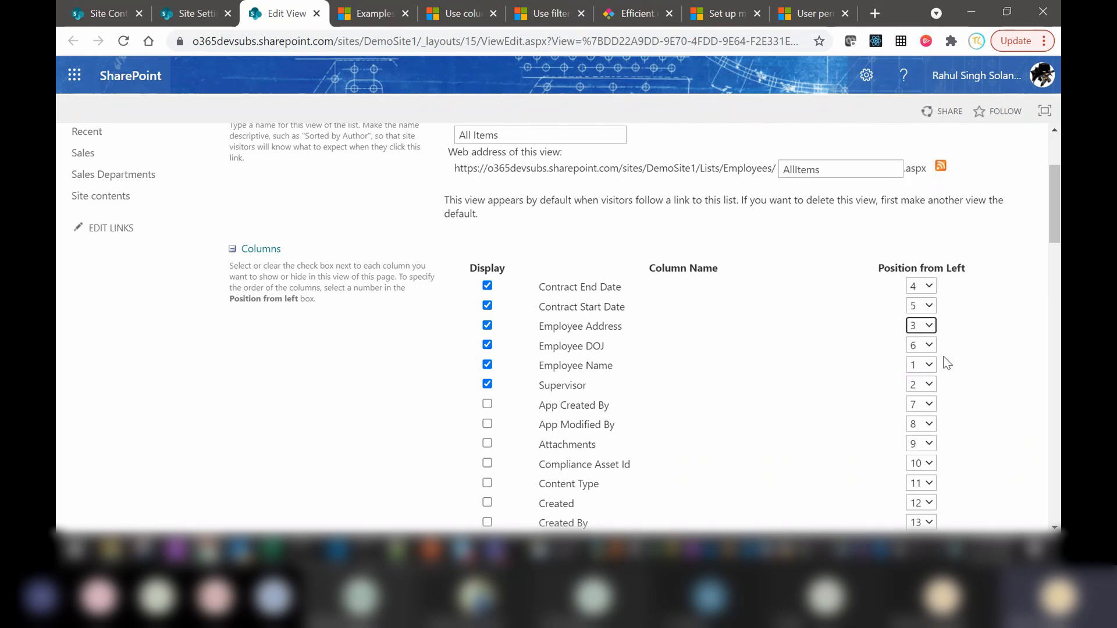
Set Employee DOJ to position 4 and Contract Start Date to position 5, and save the All Items view.
left_click(930, 349)
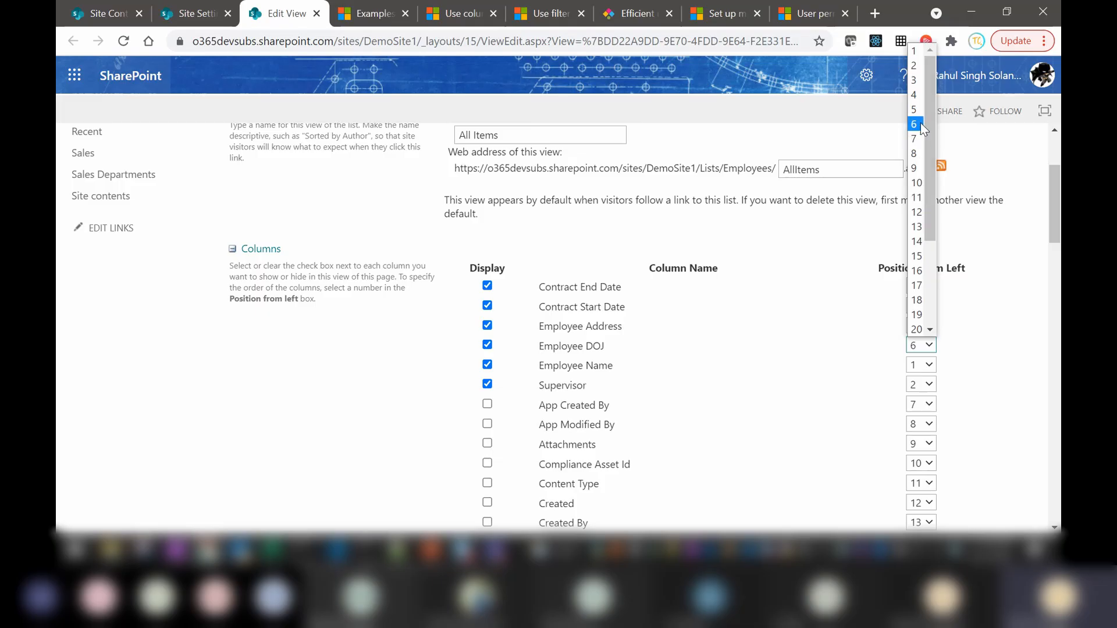
left_click(915, 95)
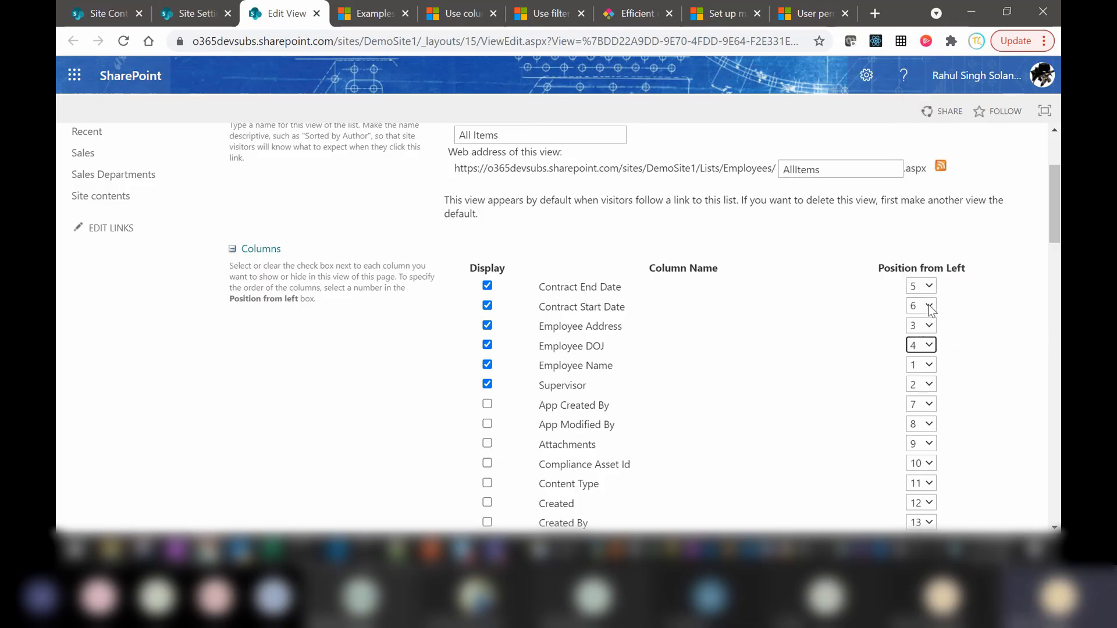
left_click(930, 307)
left_click(921, 82)
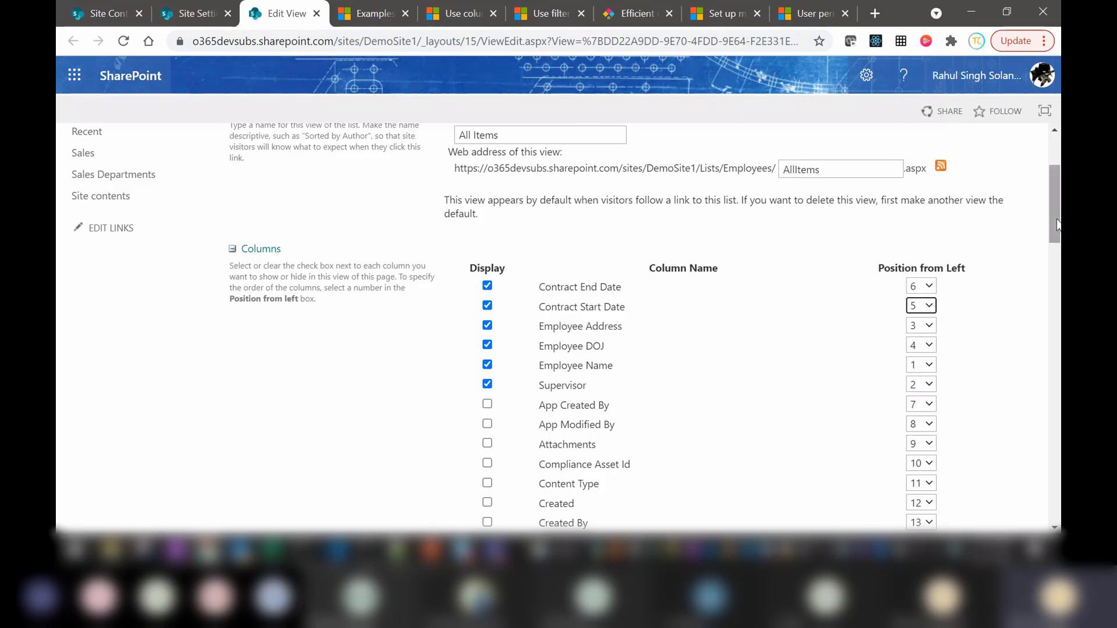
left_click_drag(1055, 210, 1053, 180)
left_click(948, 228)
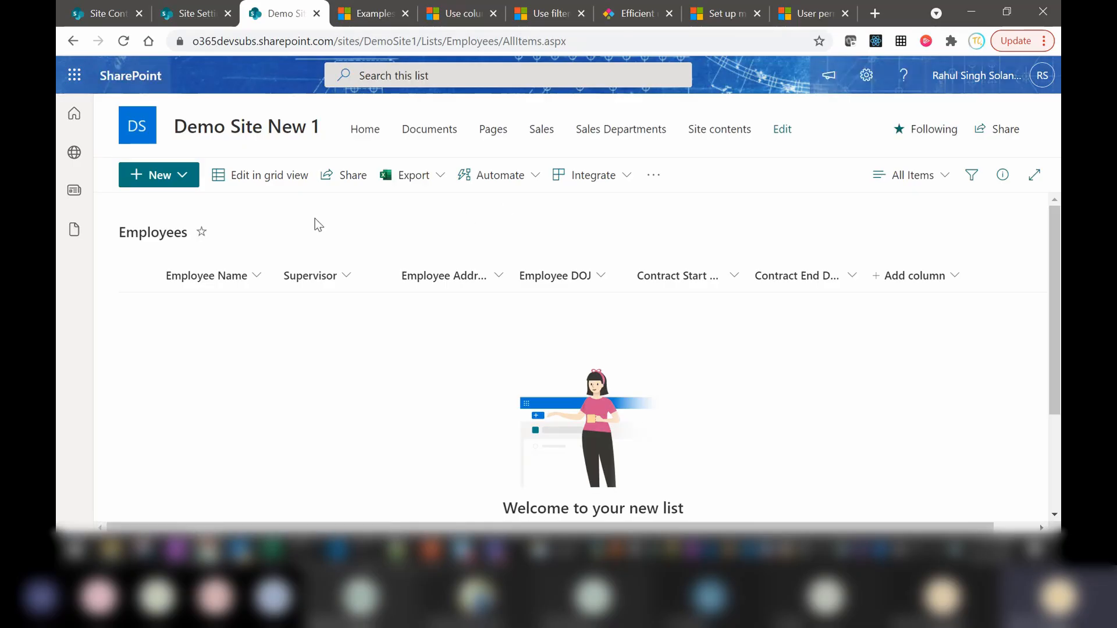
Create a new Permanent Employee CT item, entering the employee's name and "Some address" as the Employee Address.
left_click(173, 185)
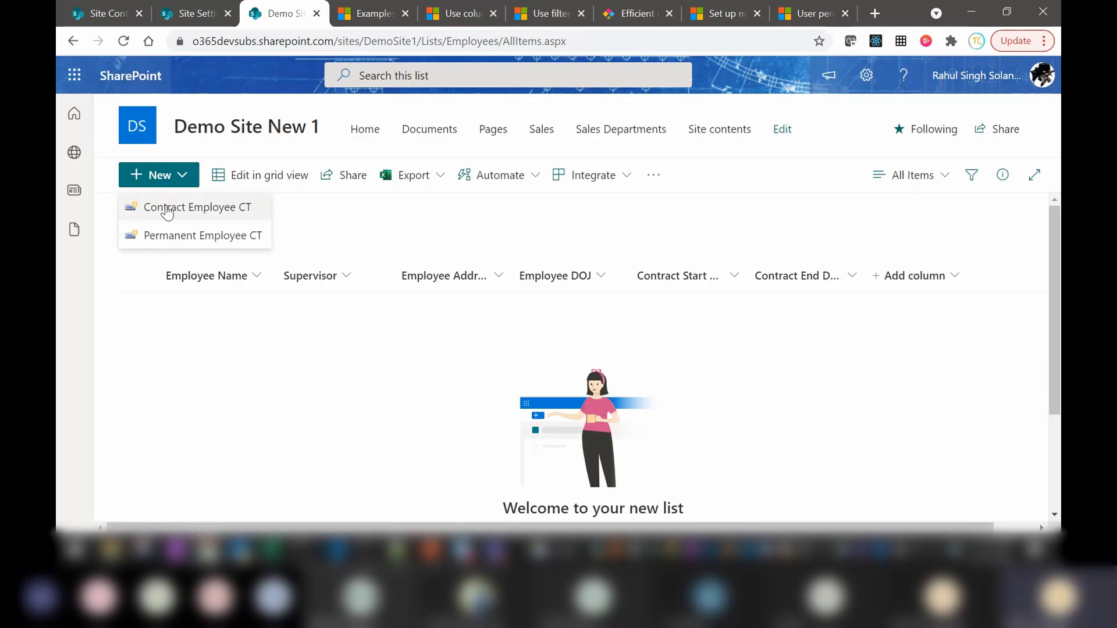
left_click(155, 236)
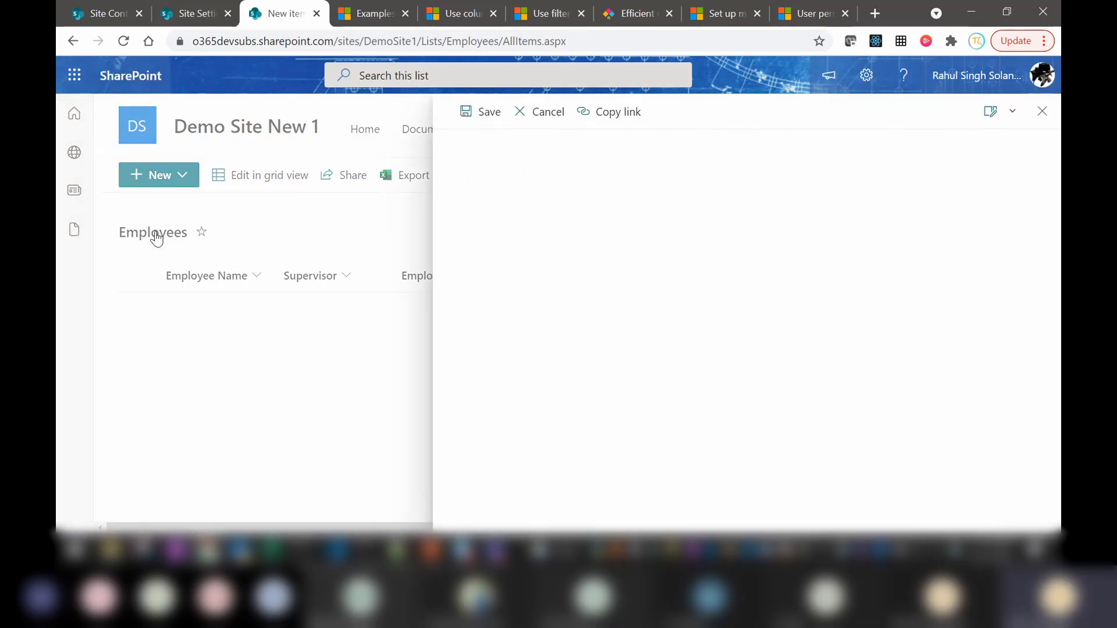
left_click(609, 269)
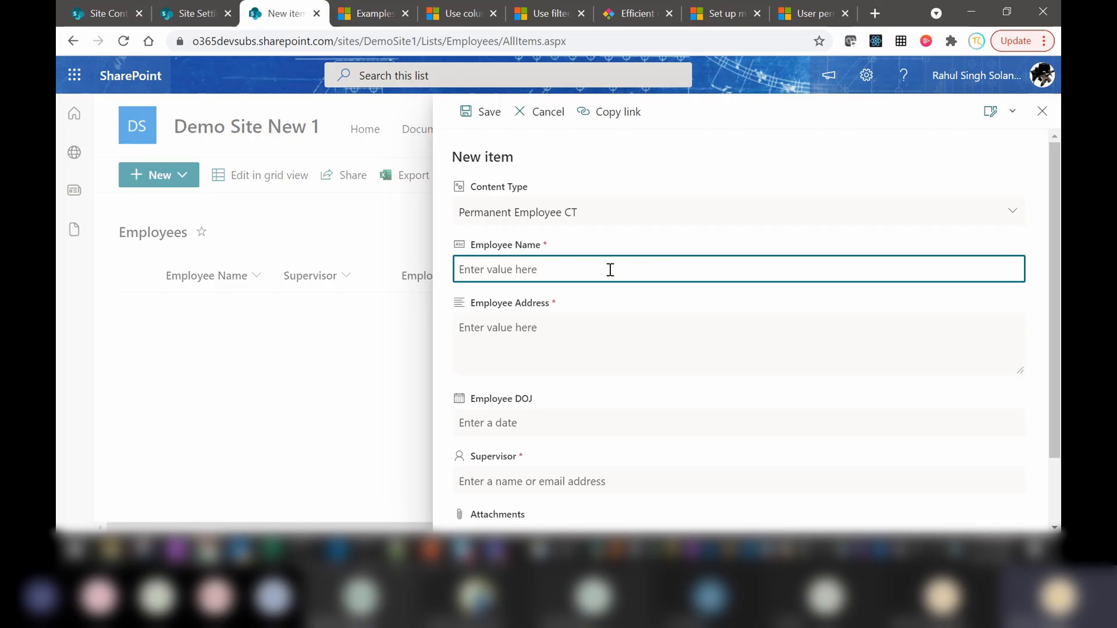
type("Ramesh")
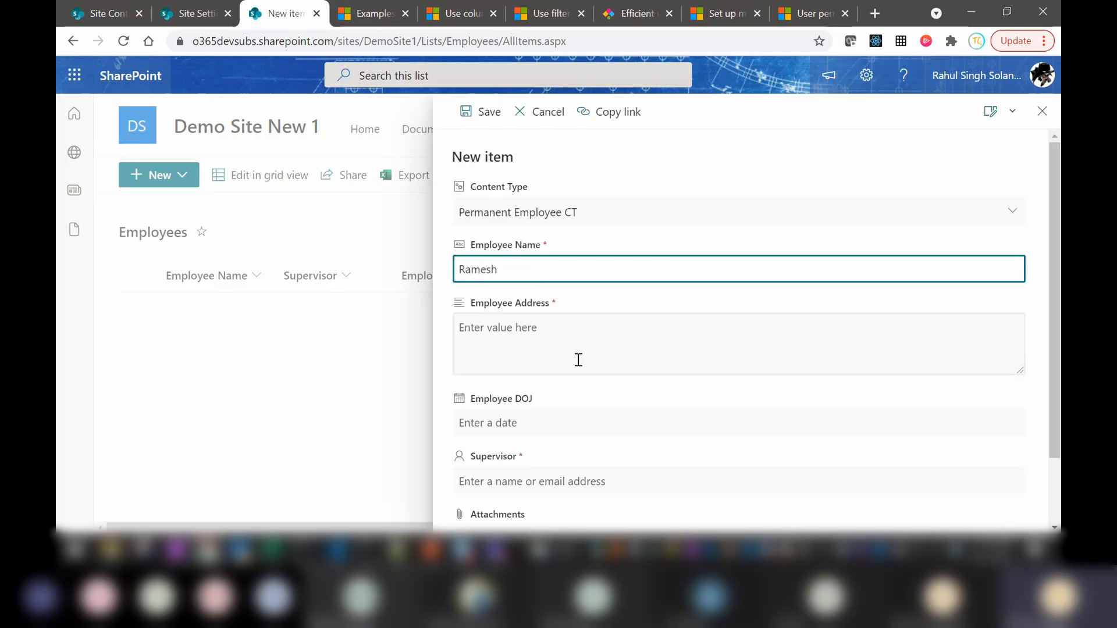
left_click(554, 320)
type("Some address")
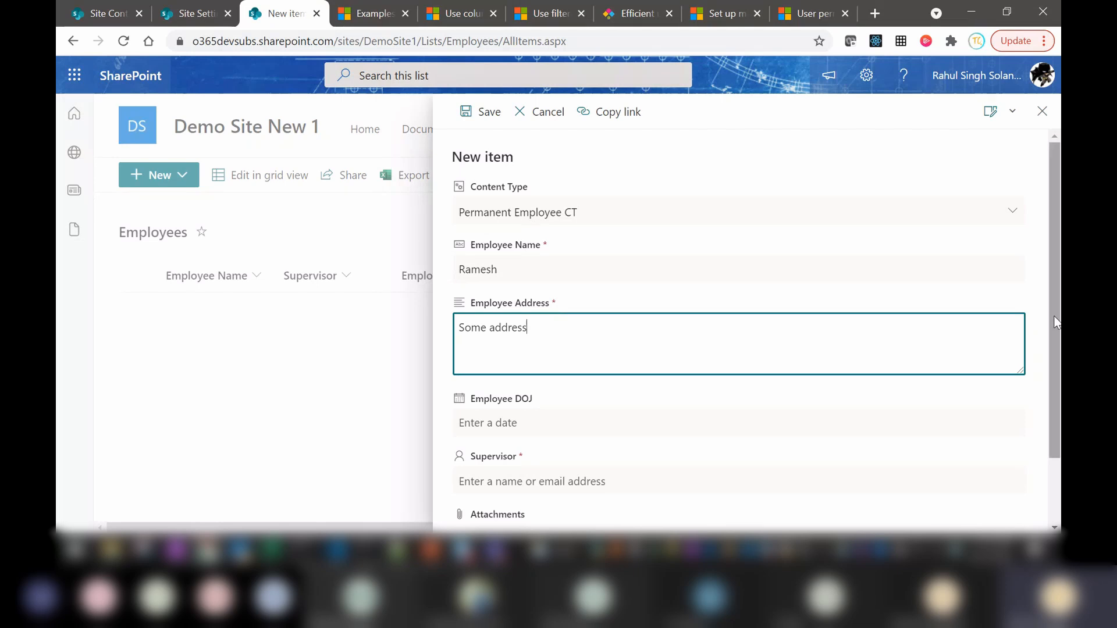
Set Employee DOJ to 9/3/2021, pick the supervisor from the people suggestions, and save the new item.
scroll(561, 361, "down", 1)
left_click(534, 353)
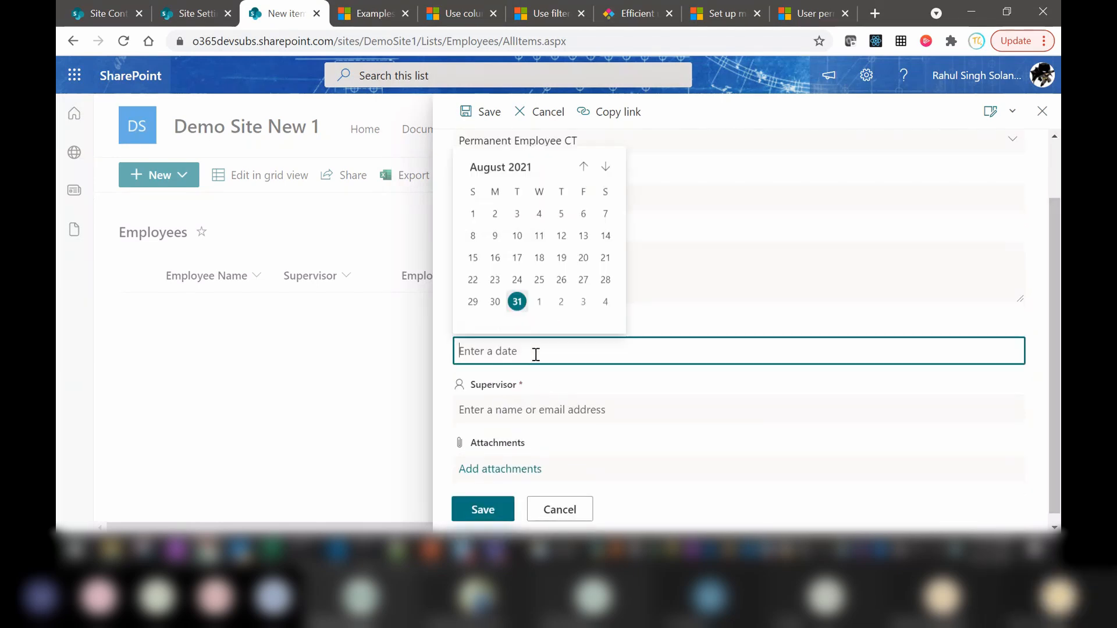
left_click(585, 301)
left_click(653, 404)
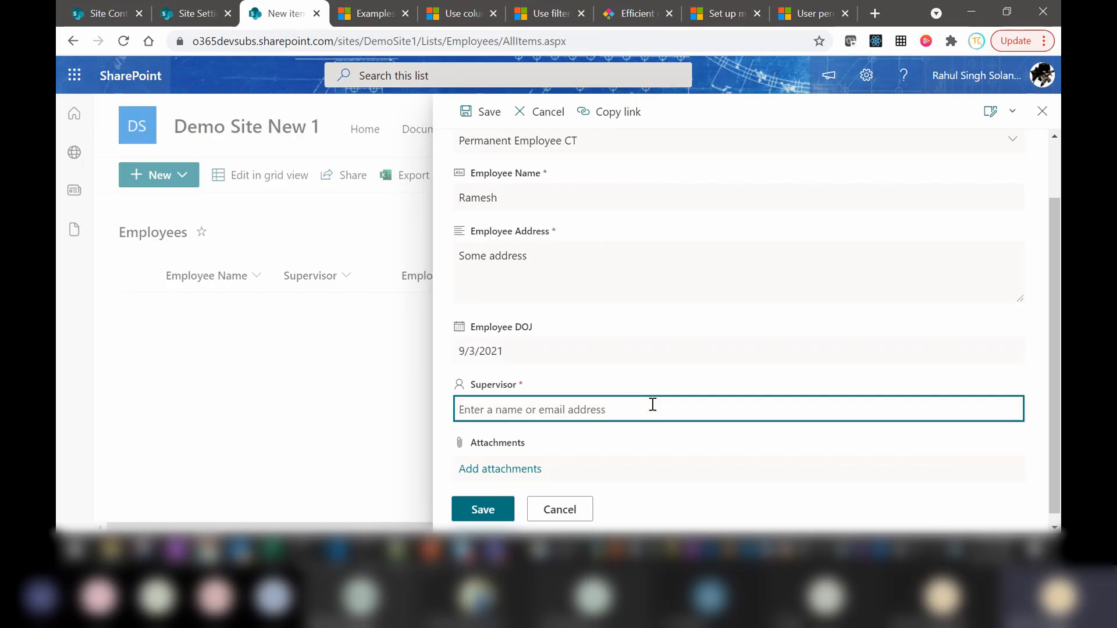
type("Rahl")
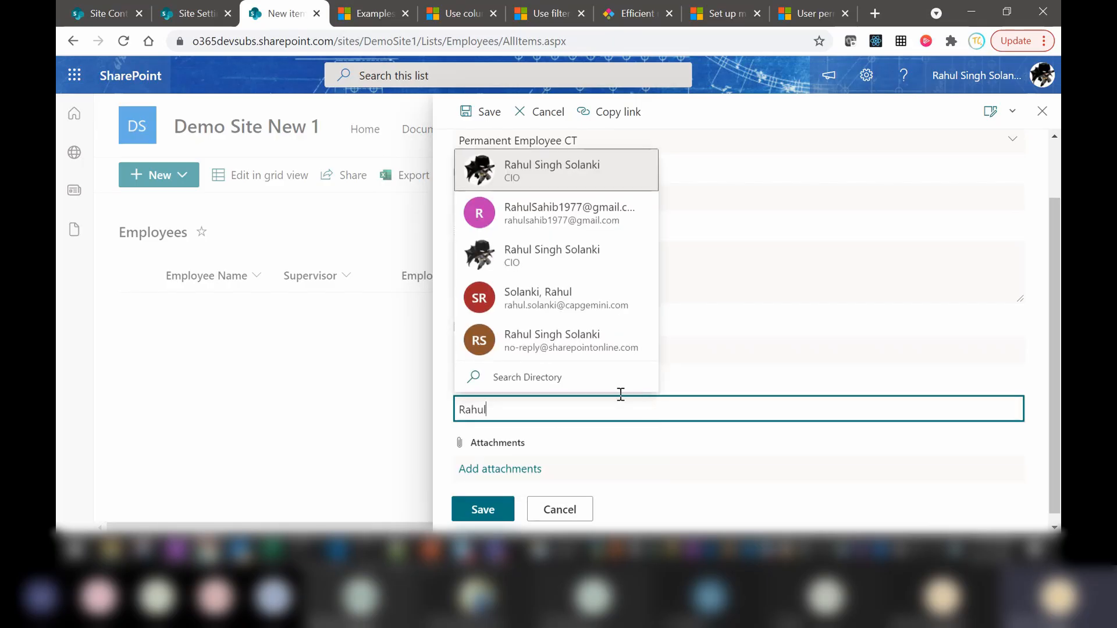
left_click(533, 174)
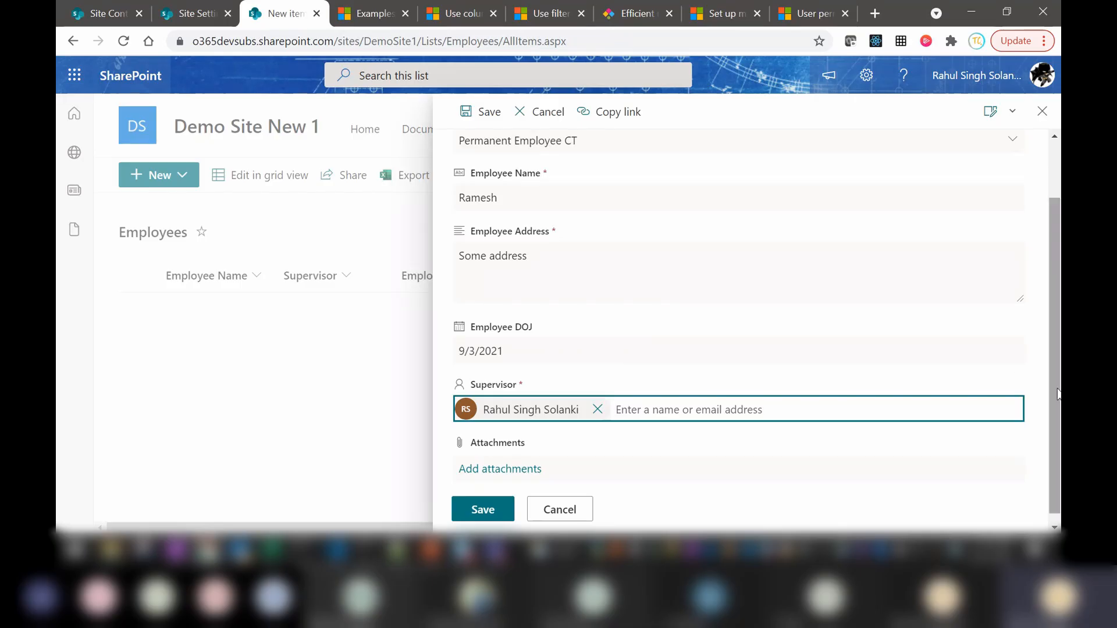
left_click(484, 504)
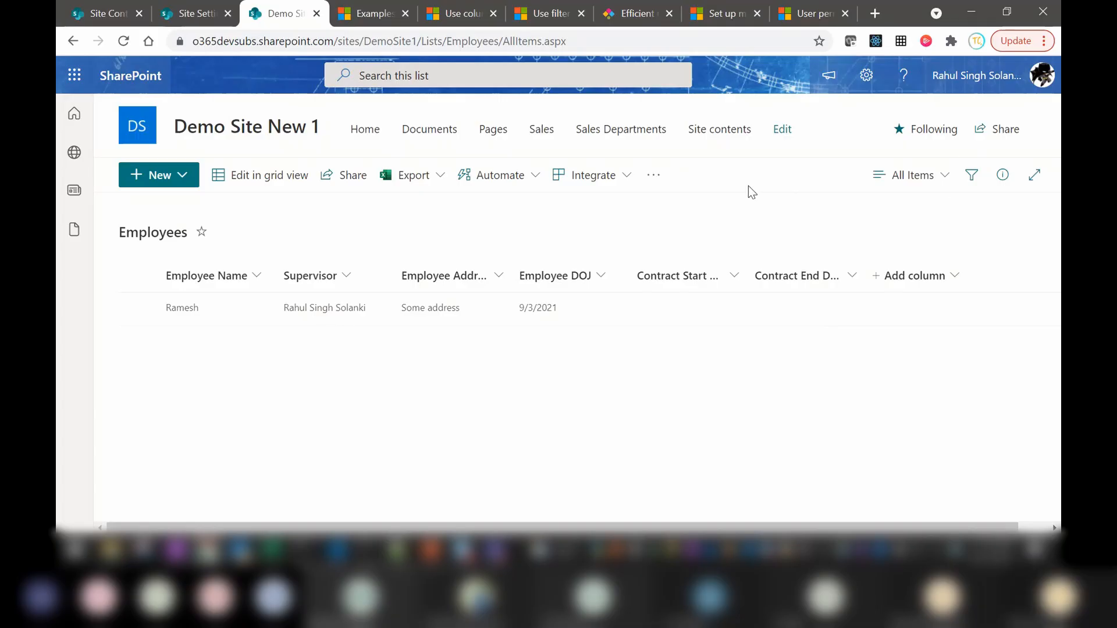
Edit the current All Items view to also display the Content Type column, and save it.
left_click(942, 179)
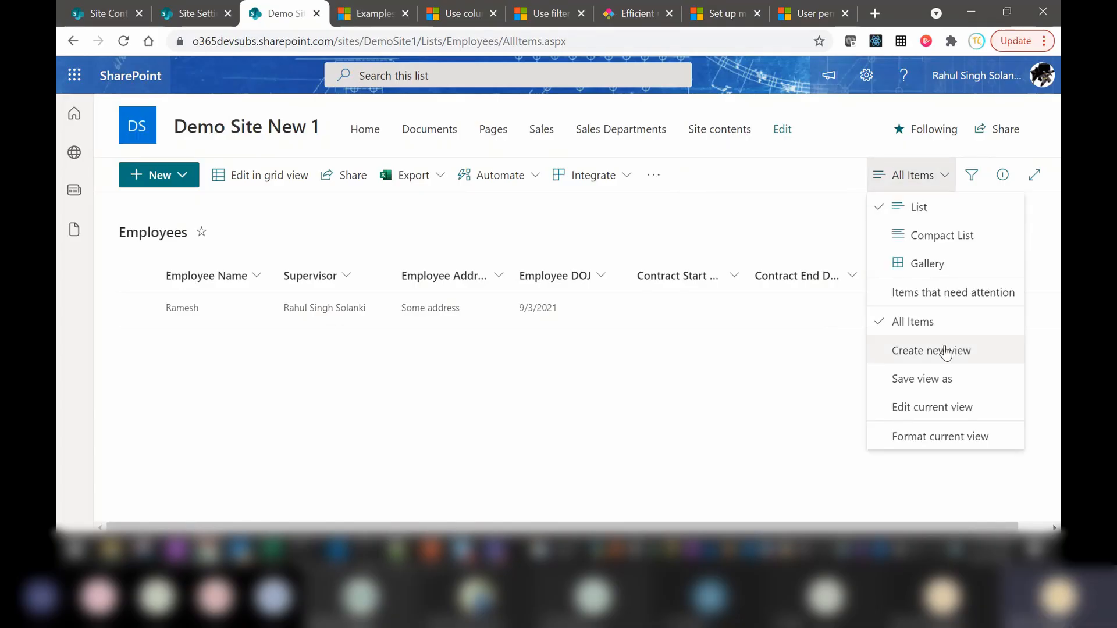
left_click(881, 410)
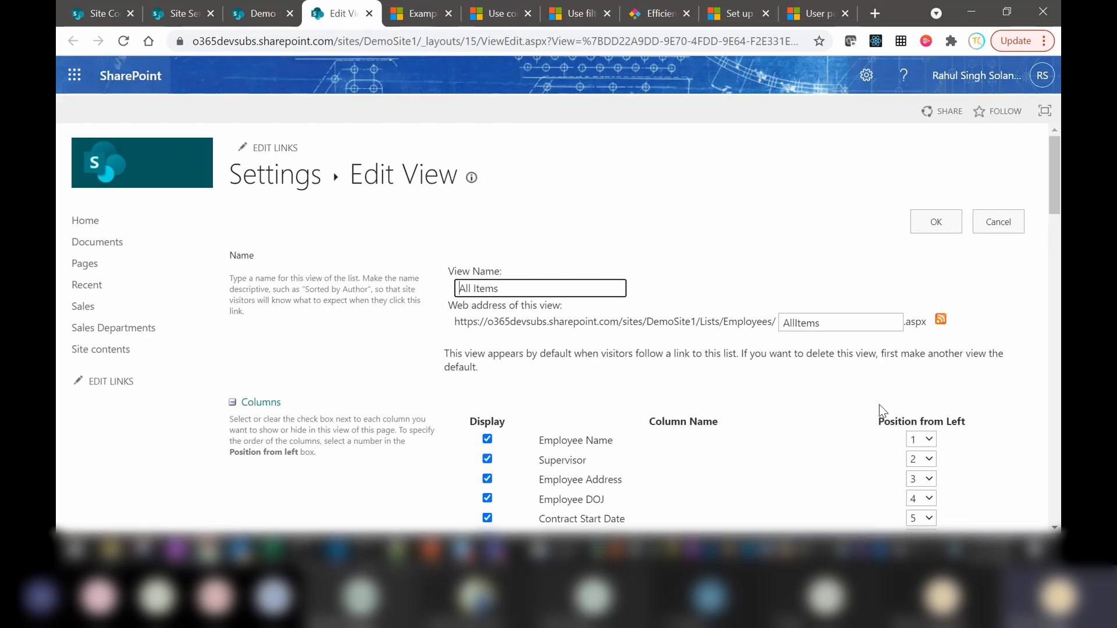
left_click_drag(1053, 155, 1059, 240)
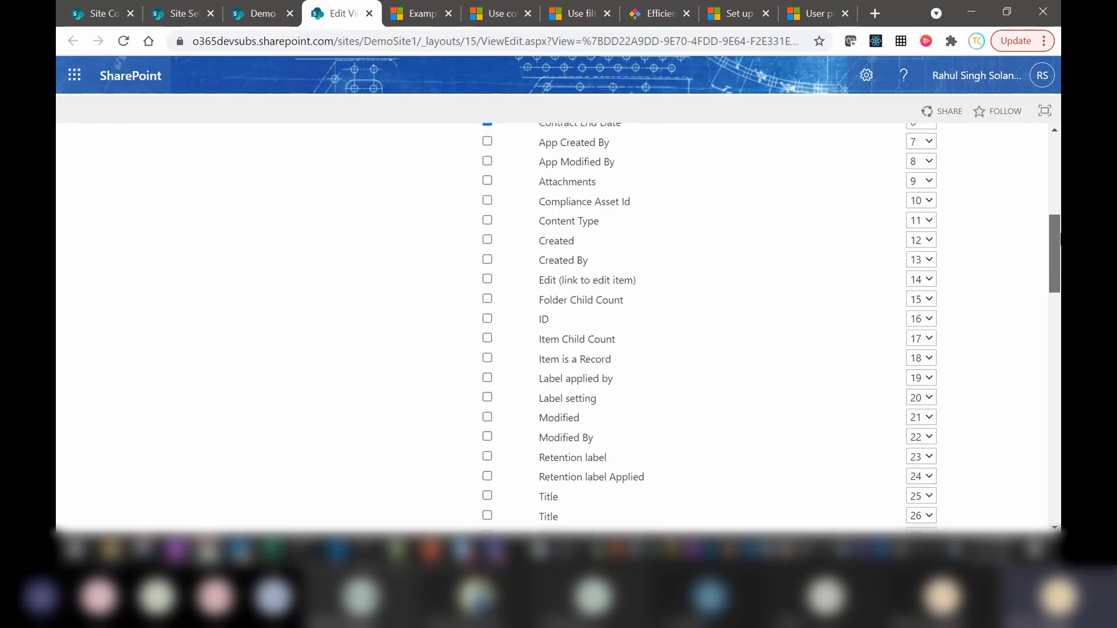
left_click(487, 221)
left_click_drag(1054, 224, 1054, 129)
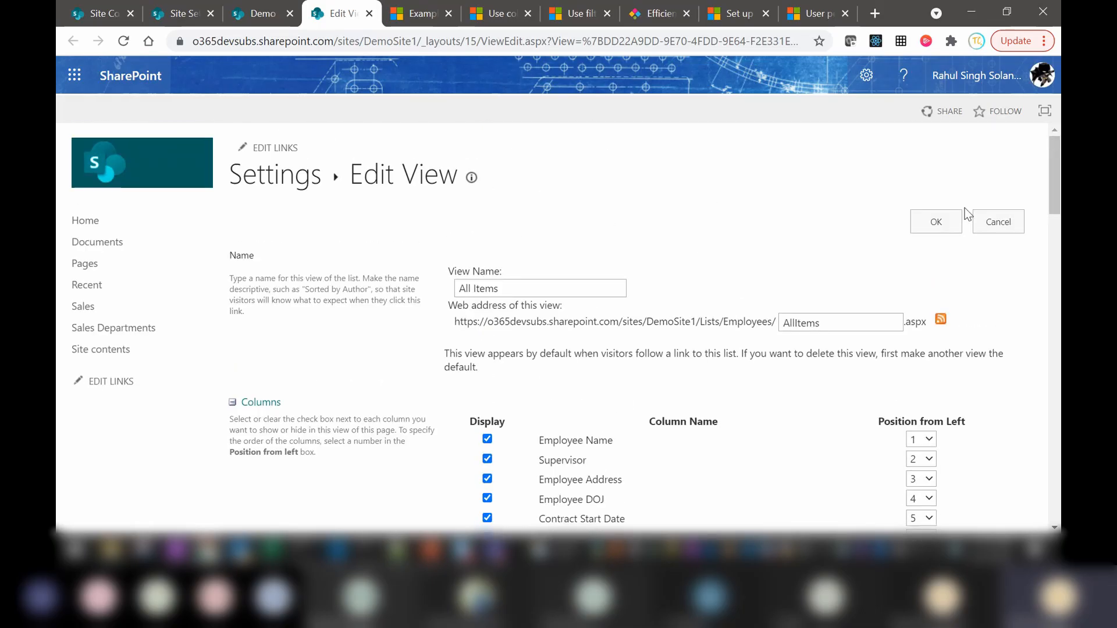
left_click(937, 222)
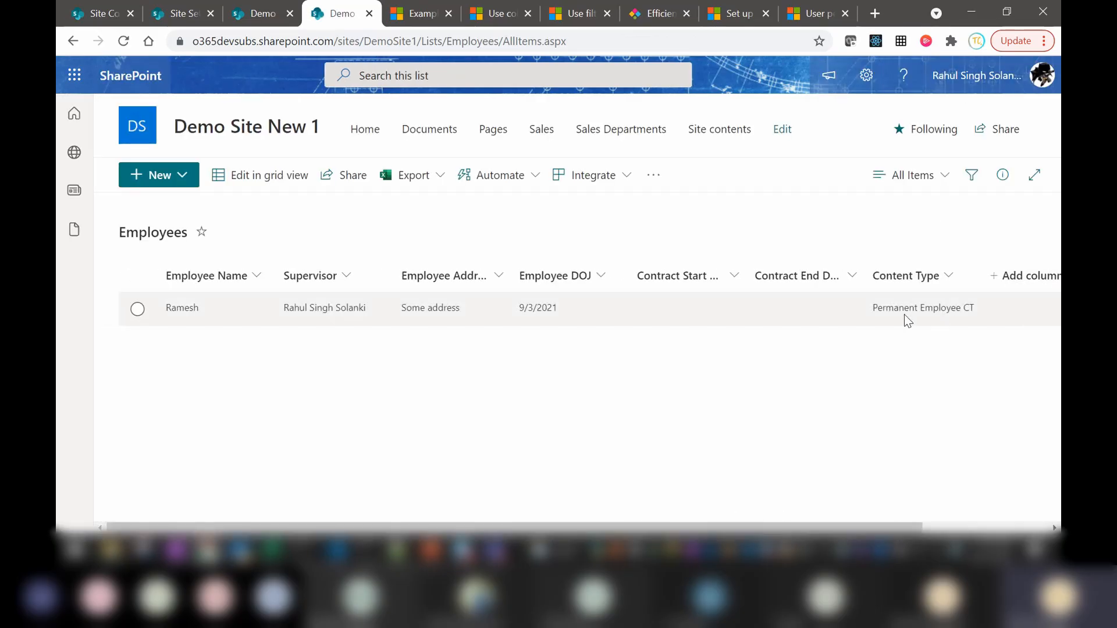
Create a new Contract Employee CT item, entering the employee's name and "Some another address." as the Employee Address.
left_click(172, 181)
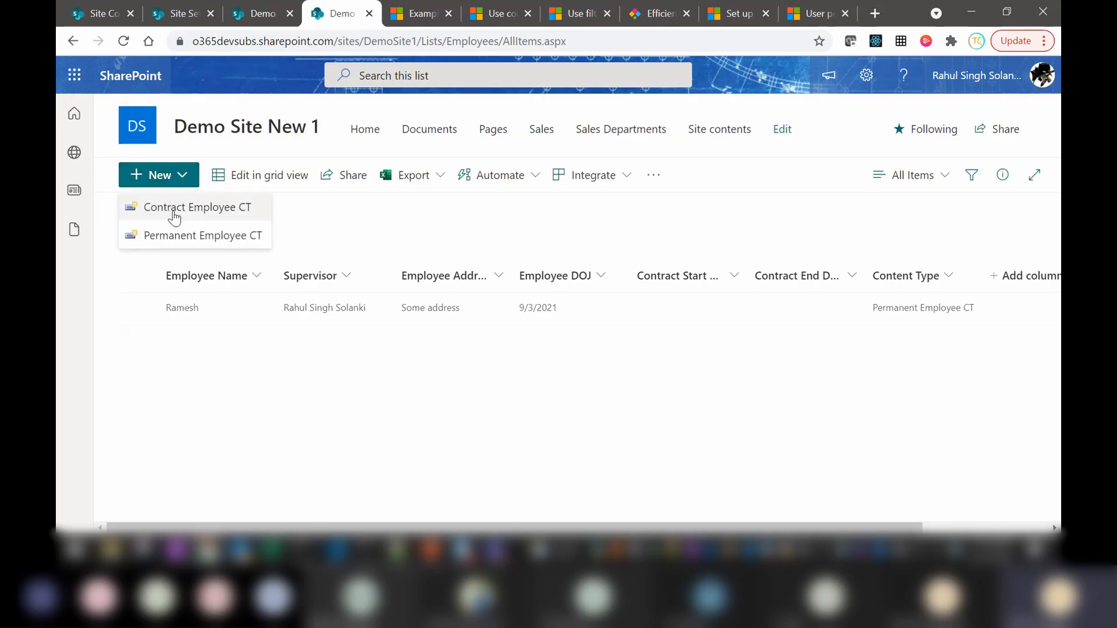
left_click(169, 210)
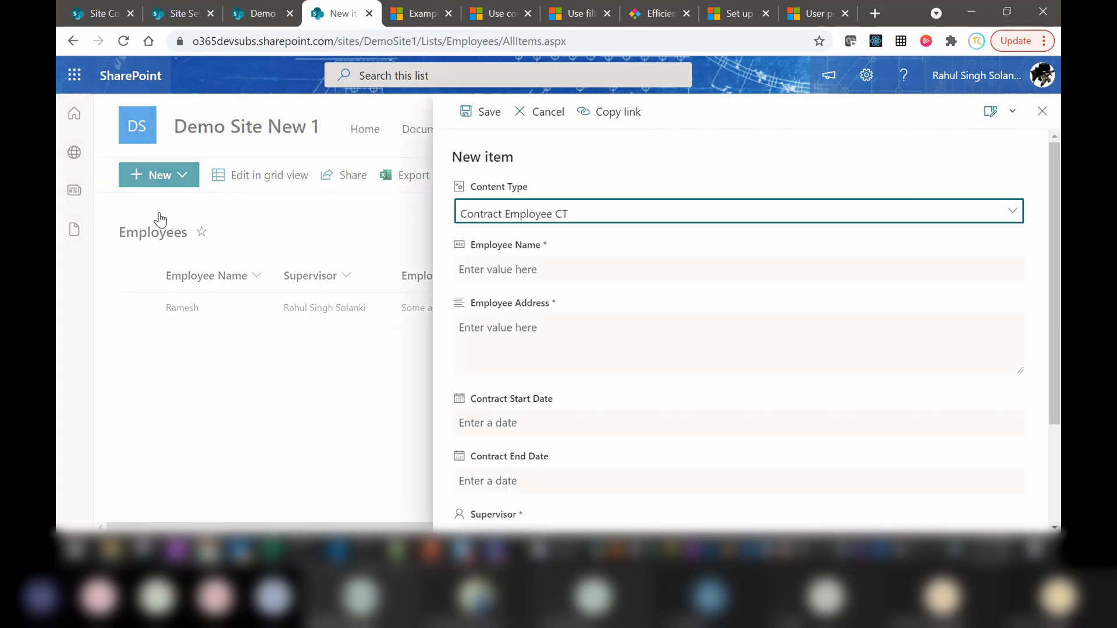
left_click(587, 273)
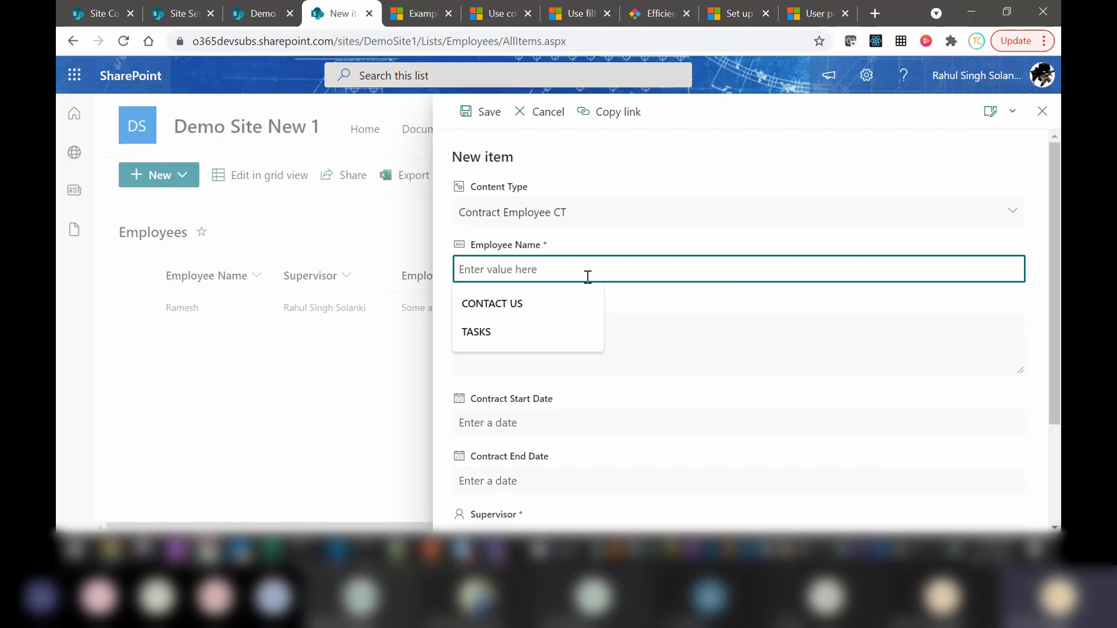
type("Subhash")
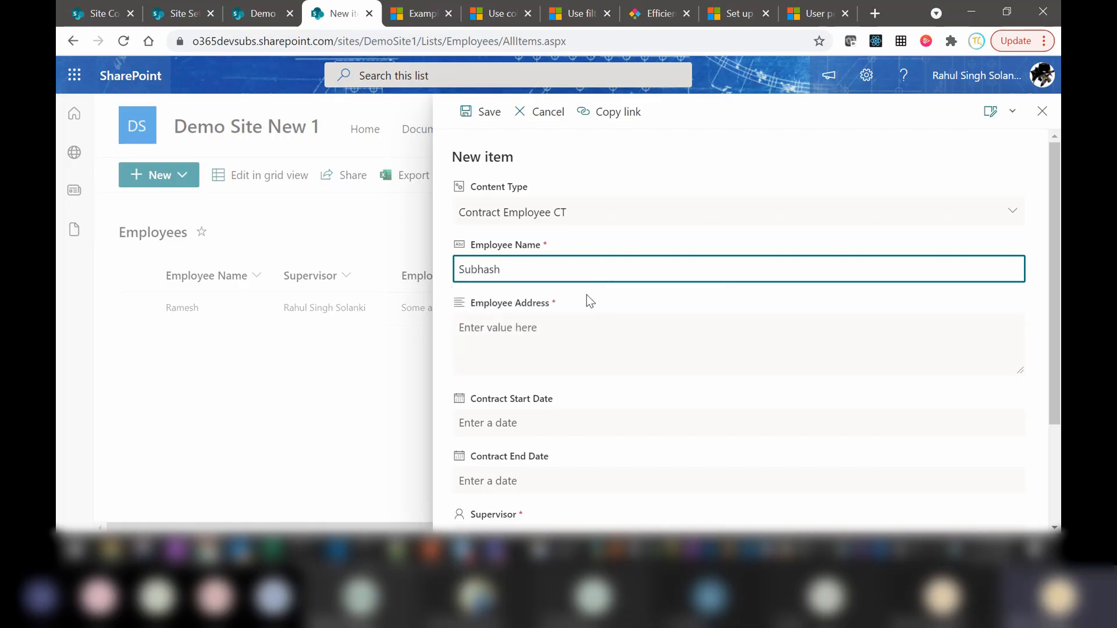
left_click(552, 351)
type("Some ")
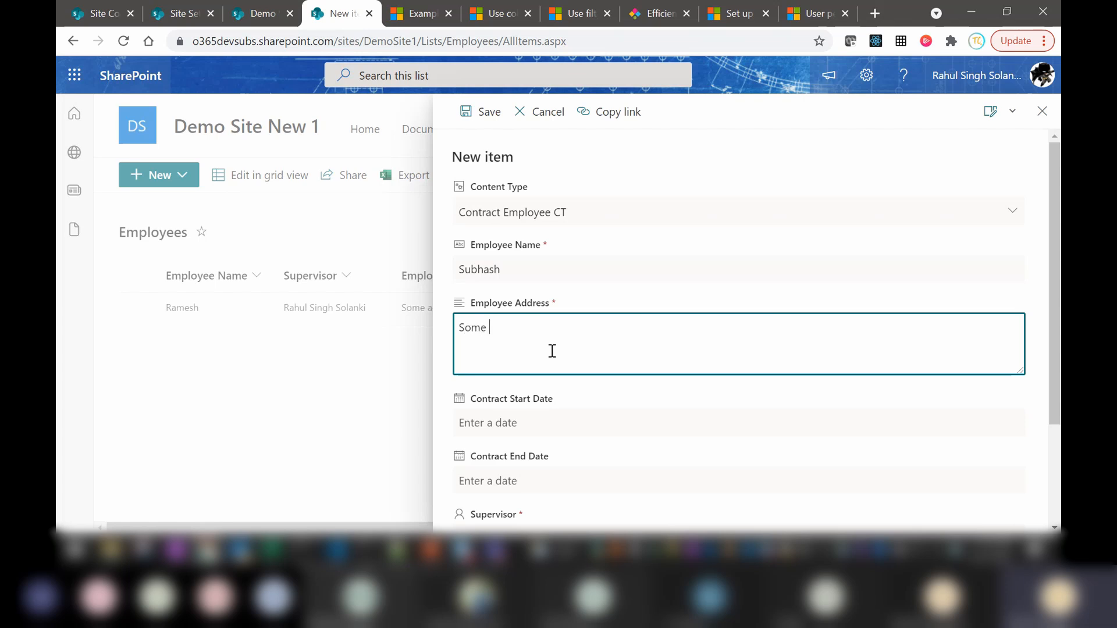
type("another address")
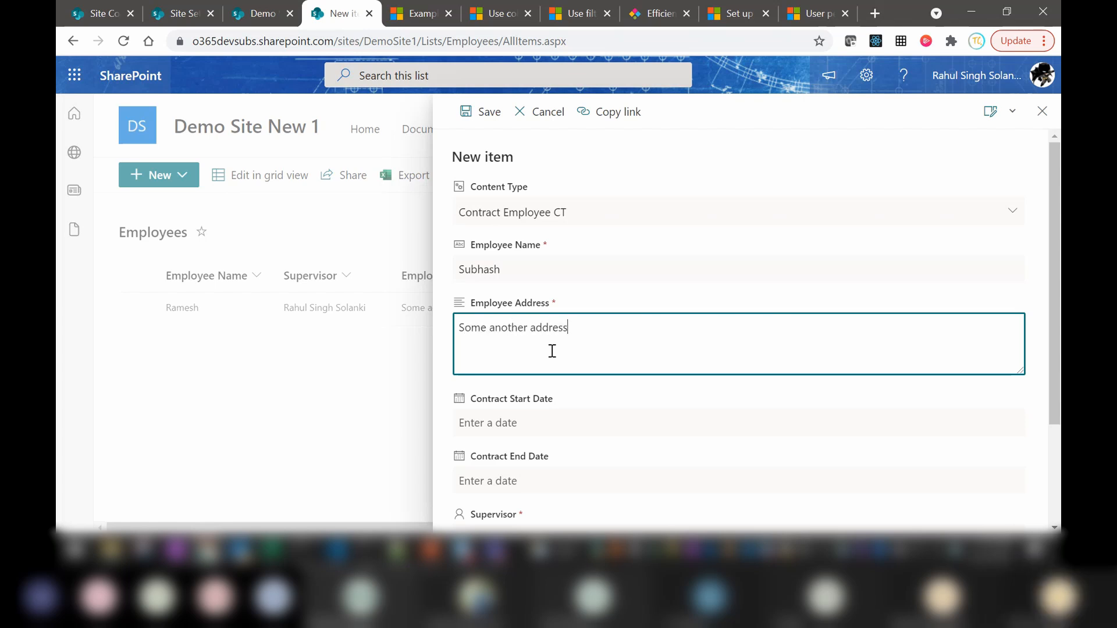
type("s")
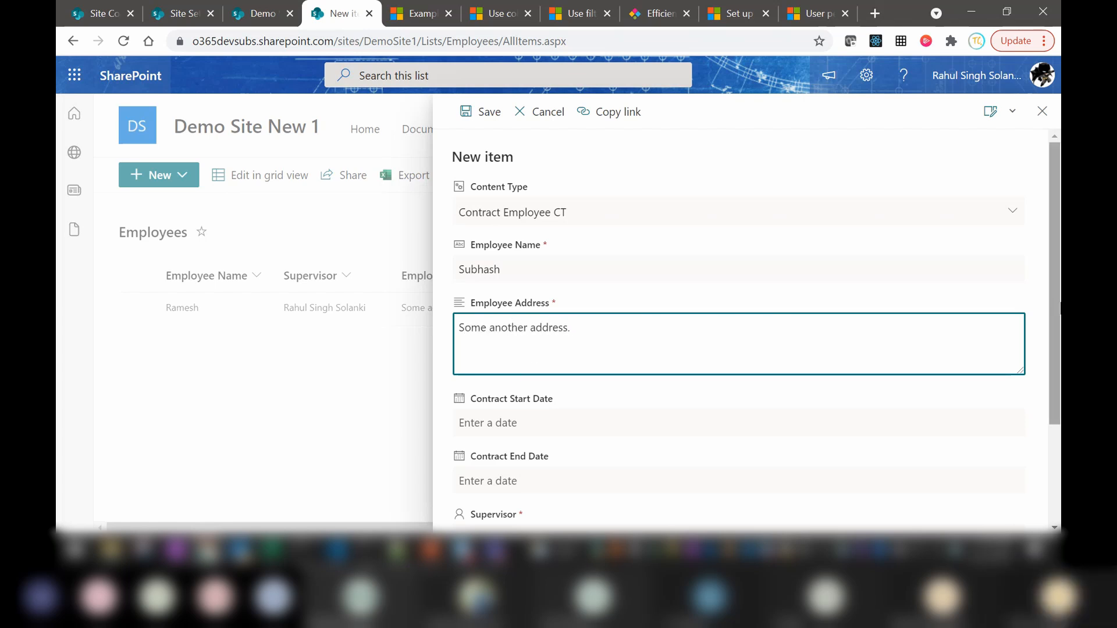
Set the Contract Start Date of the new contract employee item to 8/30/2021.
left_click_drag(1057, 315, 1056, 362)
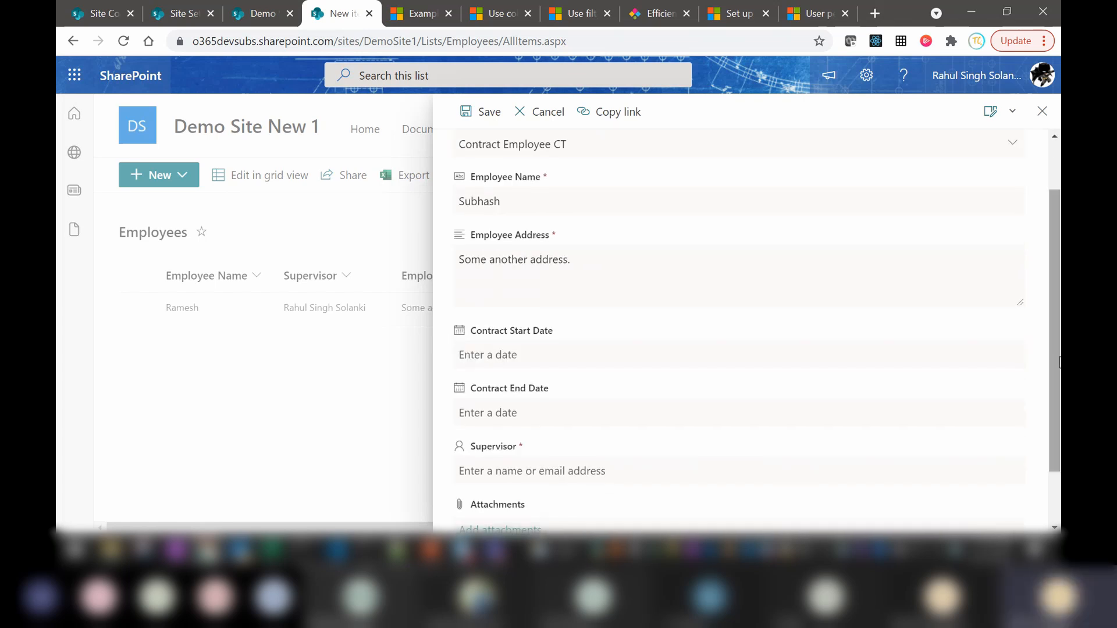
left_click(554, 357)
left_click(496, 306)
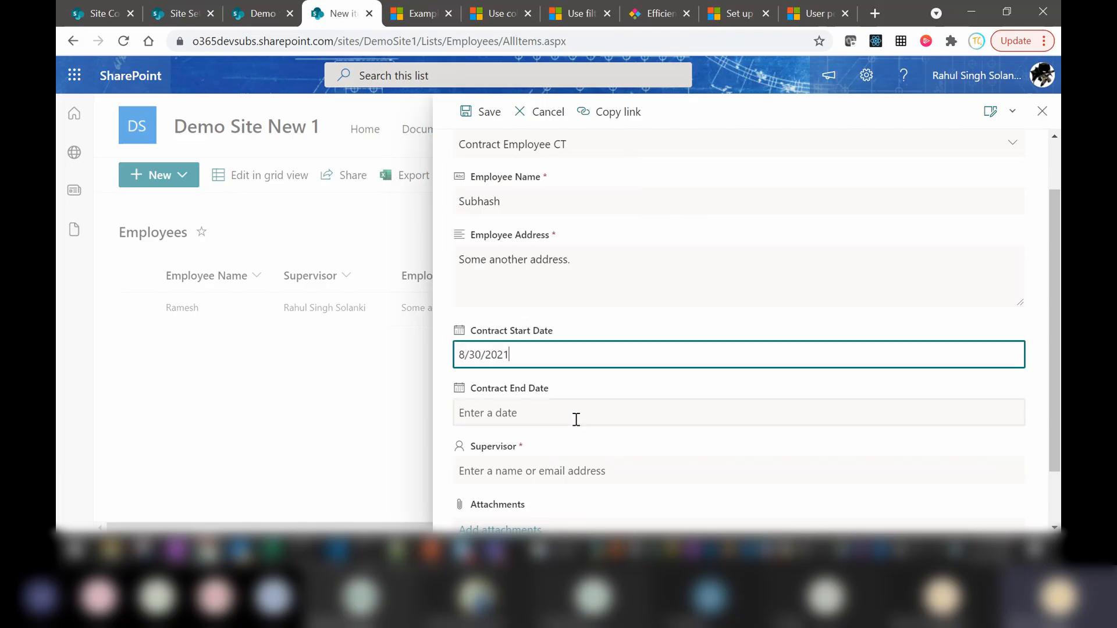
Set the Contract End Date of the new contract employee item to 9/30/2021.
left_click(553, 415)
left_click(606, 229)
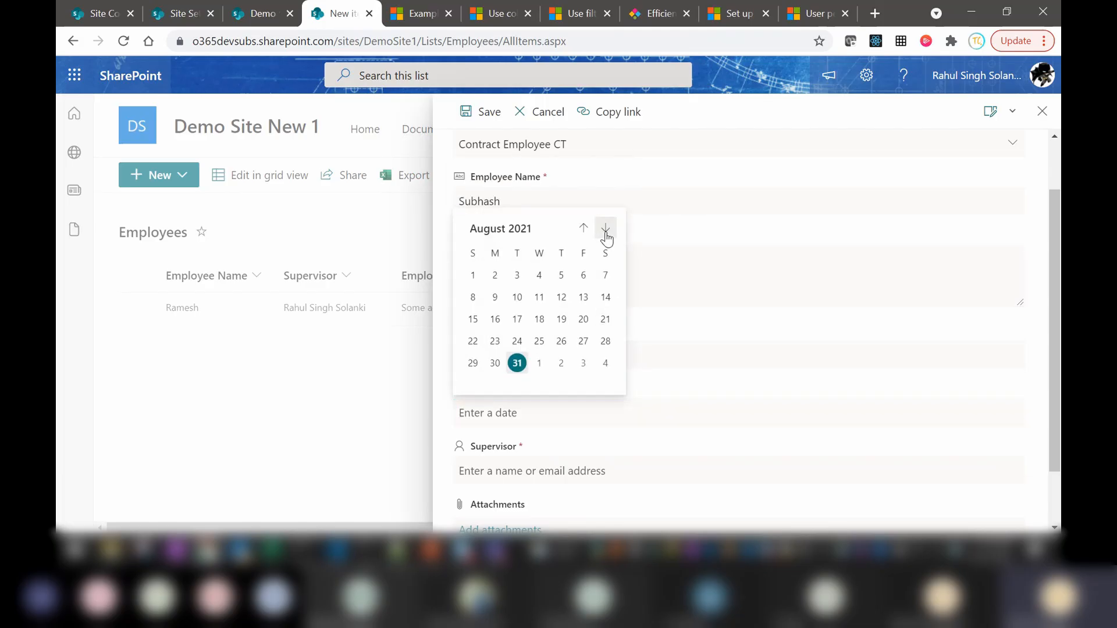
left_click(561, 363)
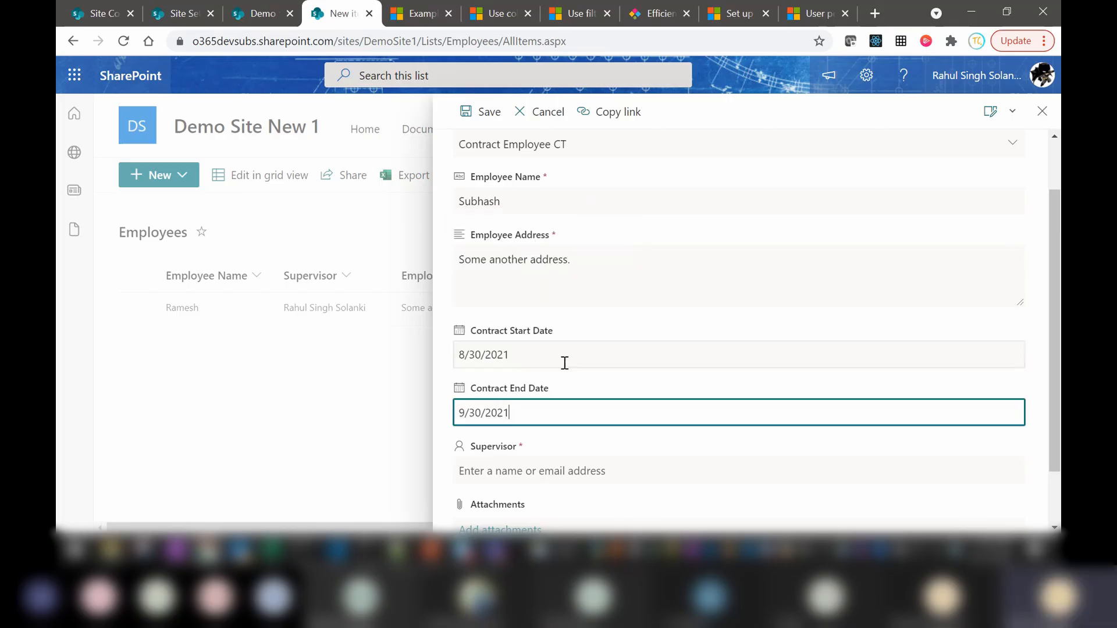
Pick the supervisor for the contract employee from the people suggestions and save the item.
scroll(1060, 387, "down", 2)
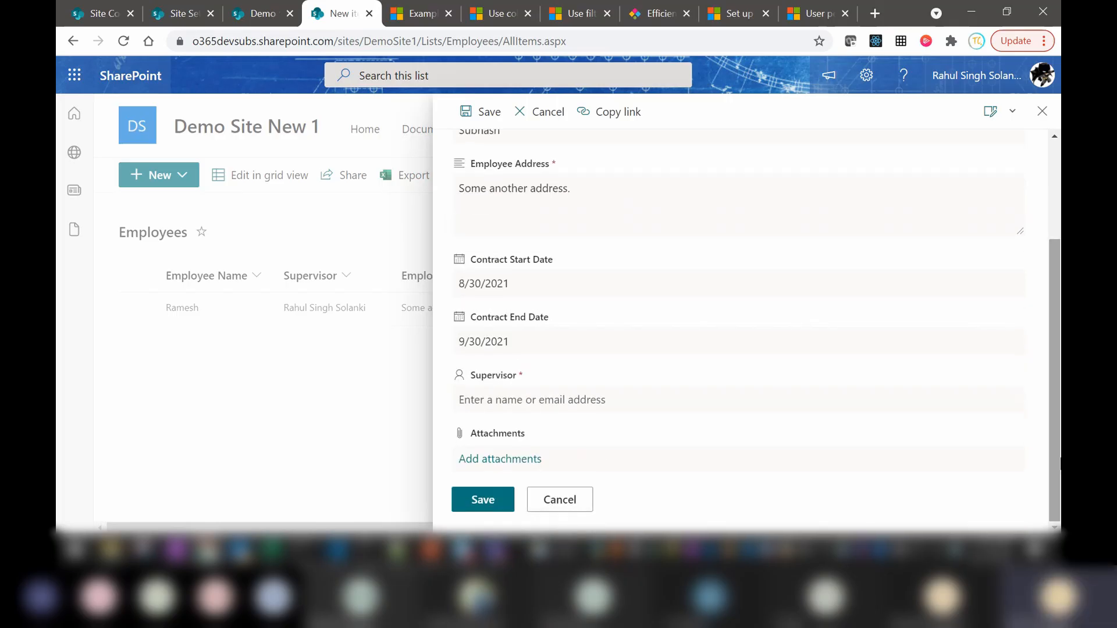
left_click(588, 399)
type("rahul")
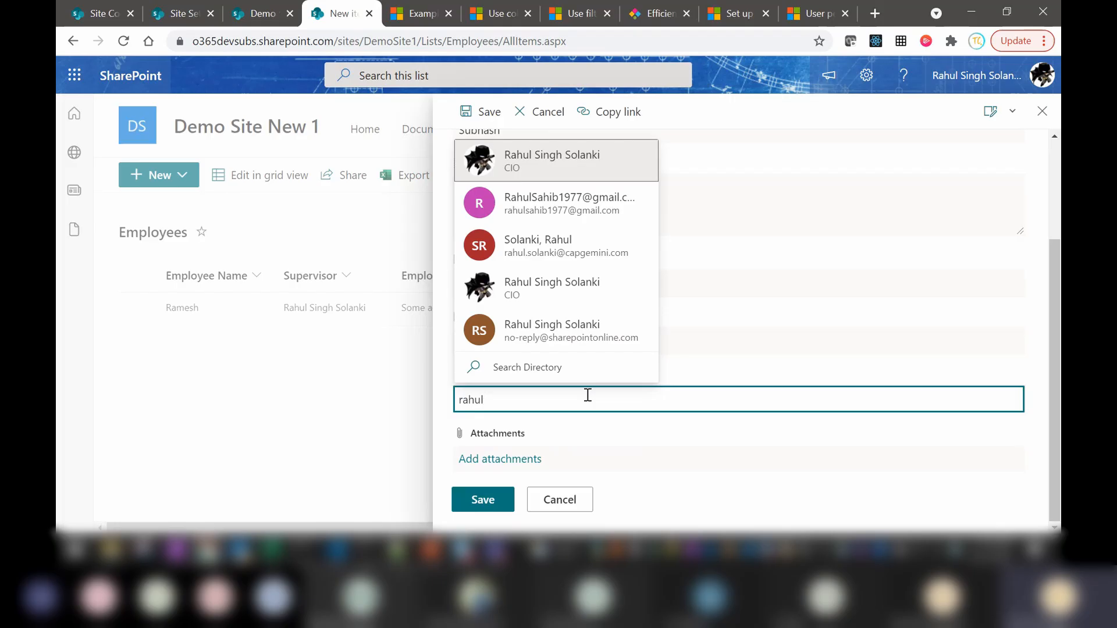
left_click(530, 174)
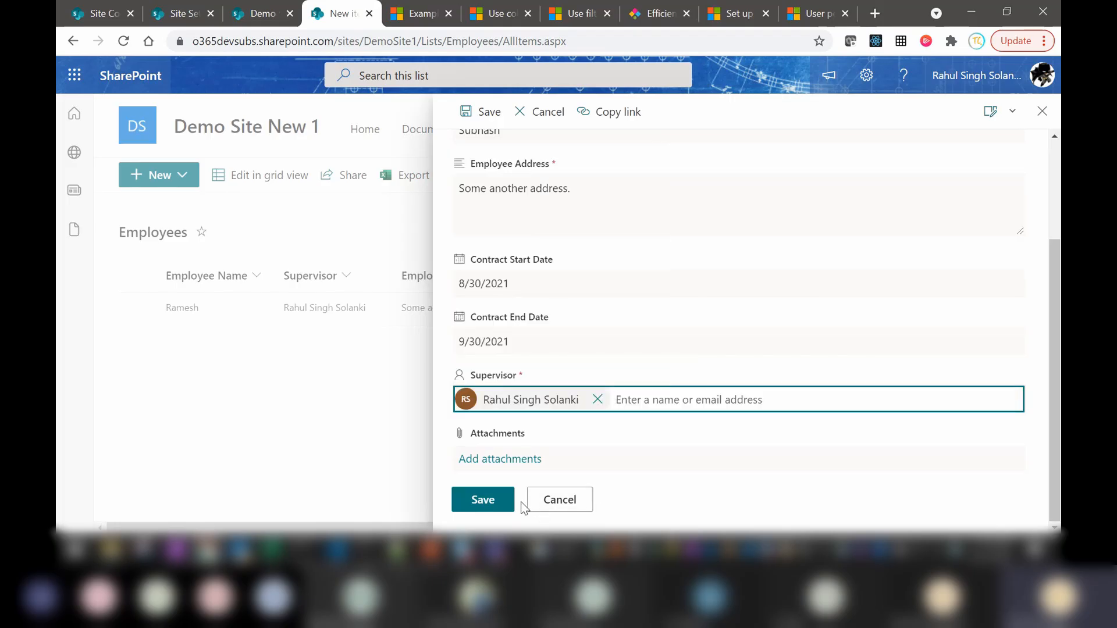
left_click(480, 498)
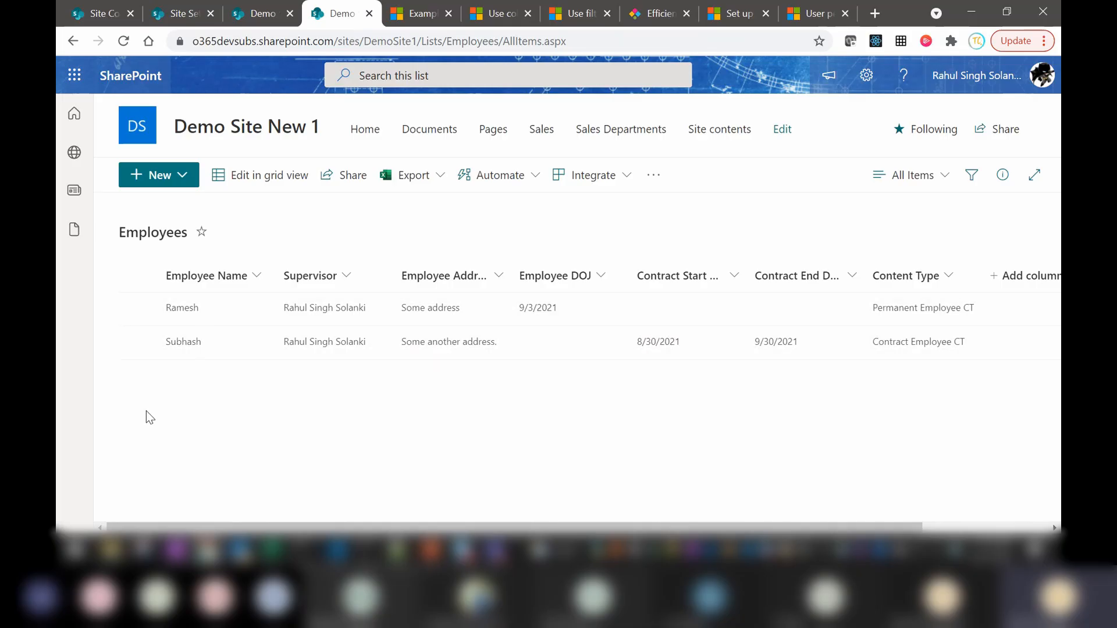
Create a new Permanent Employee CT item with the employee's name, "Some address" as the Employee Address and 9/2/2021 as the Employee DOJ.
left_click(183, 177)
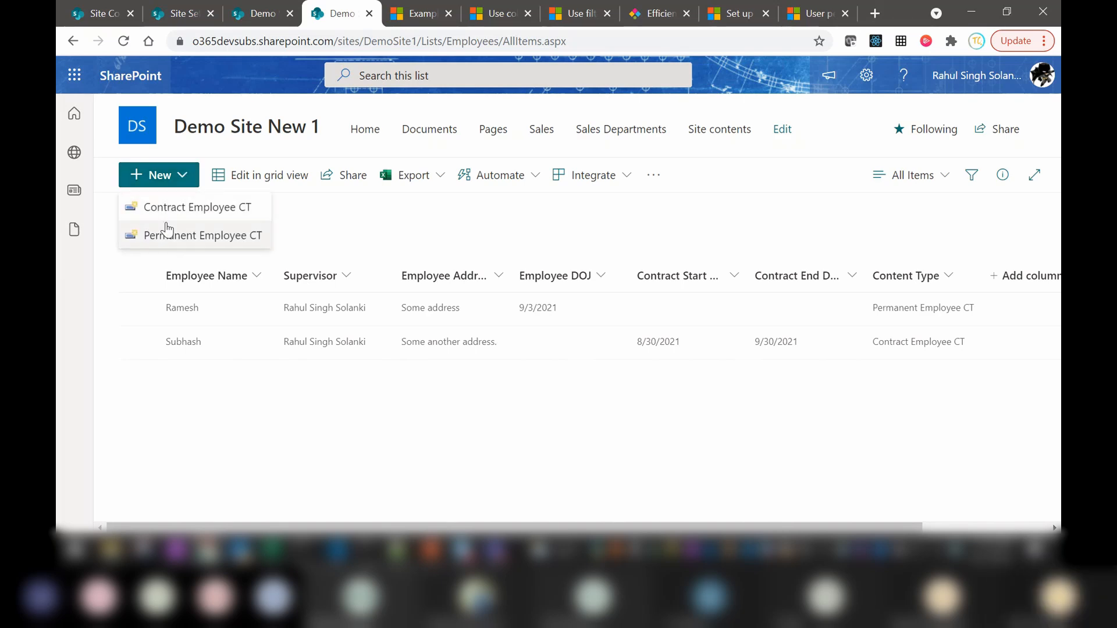
left_click(153, 236)
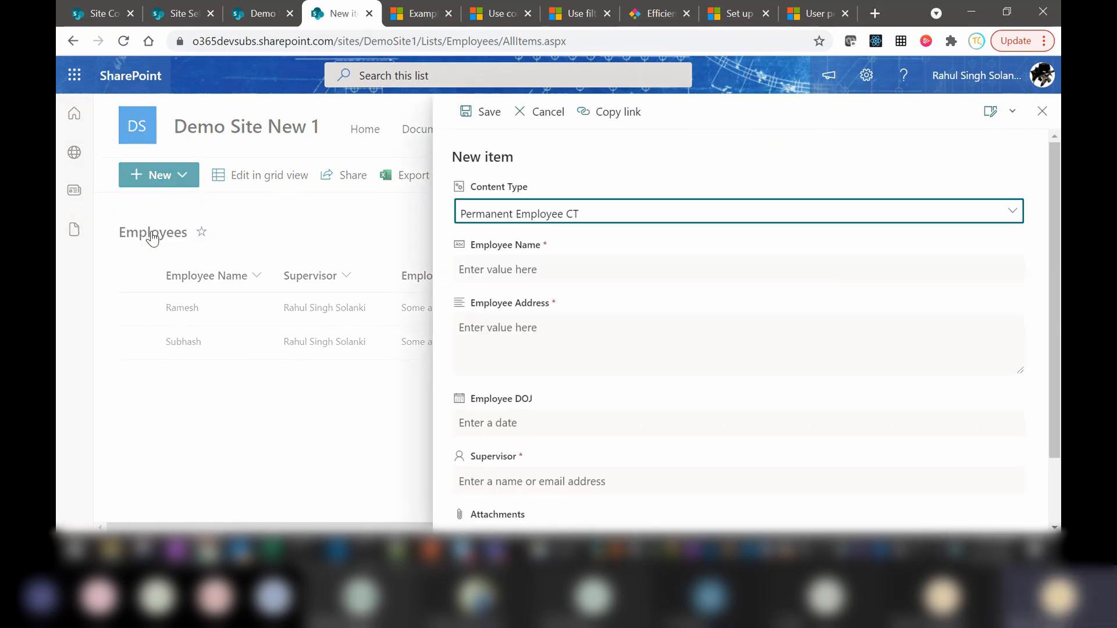
left_click(613, 272)
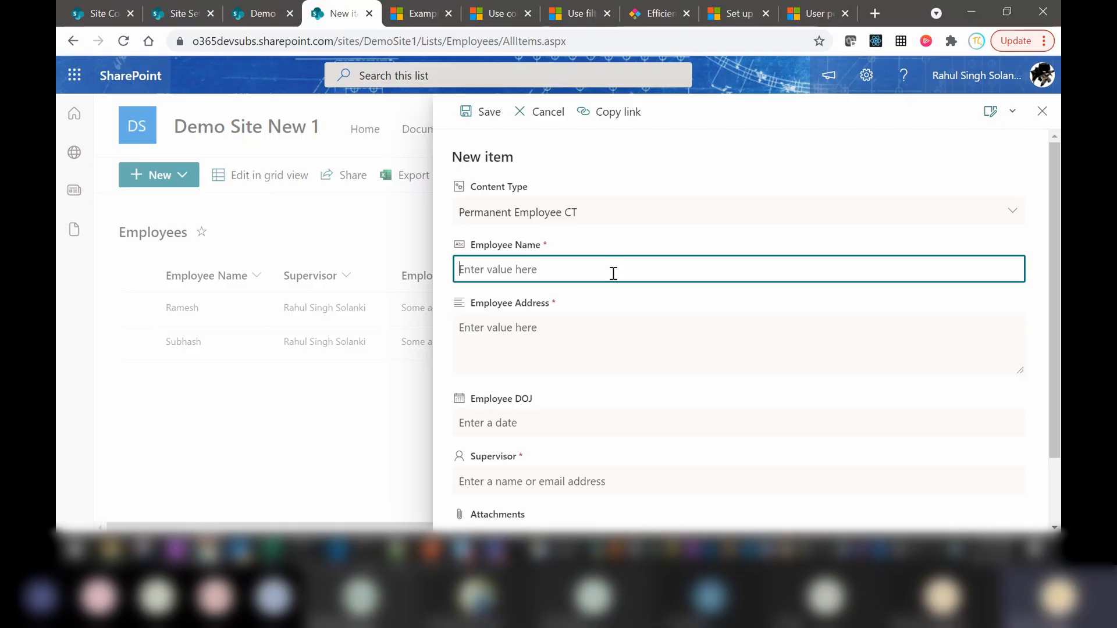
type("Pradipta")
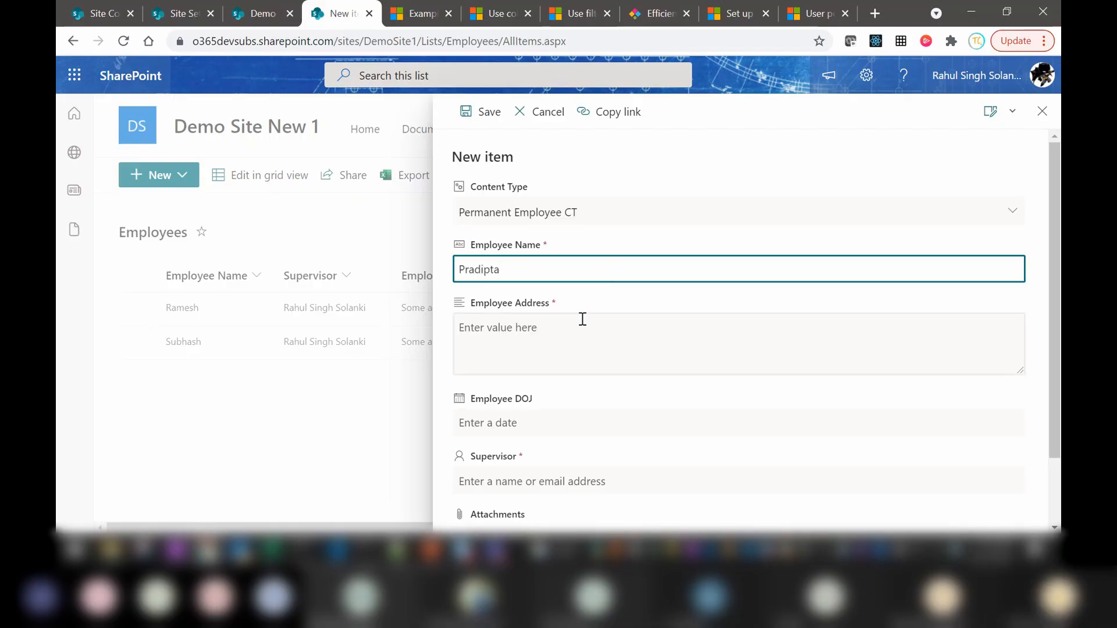
left_click(566, 334)
type("Some")
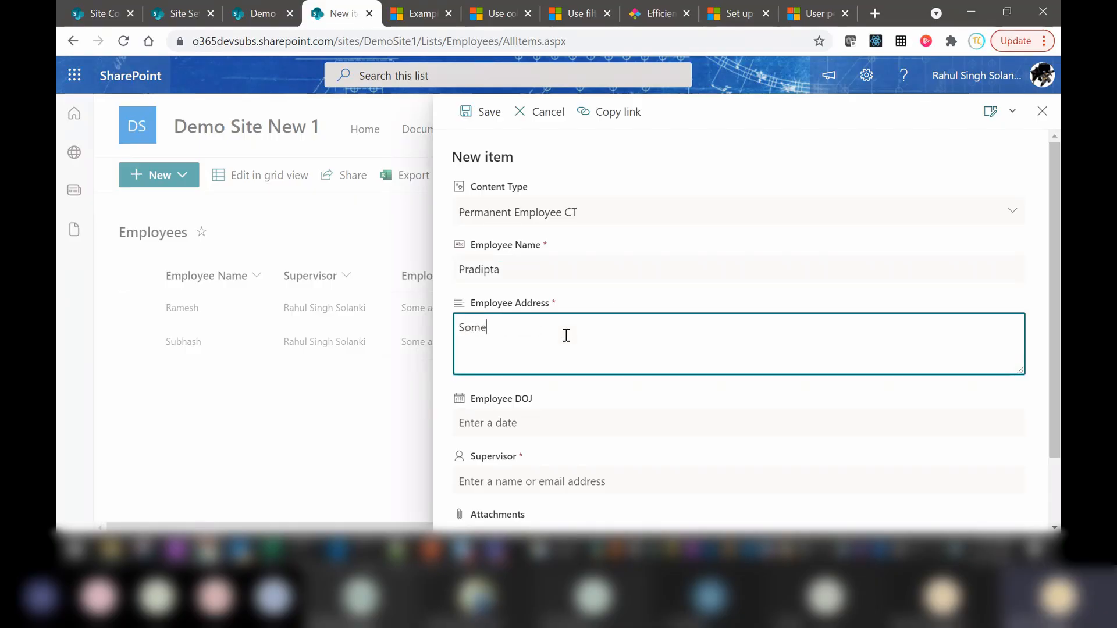
type(" address")
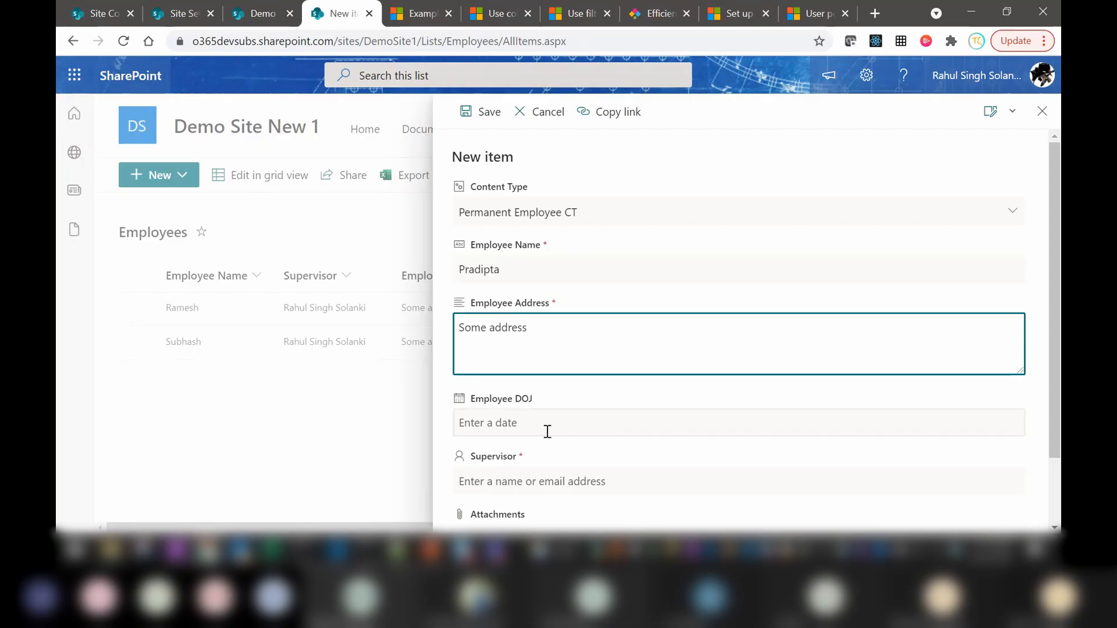
left_click(547, 431)
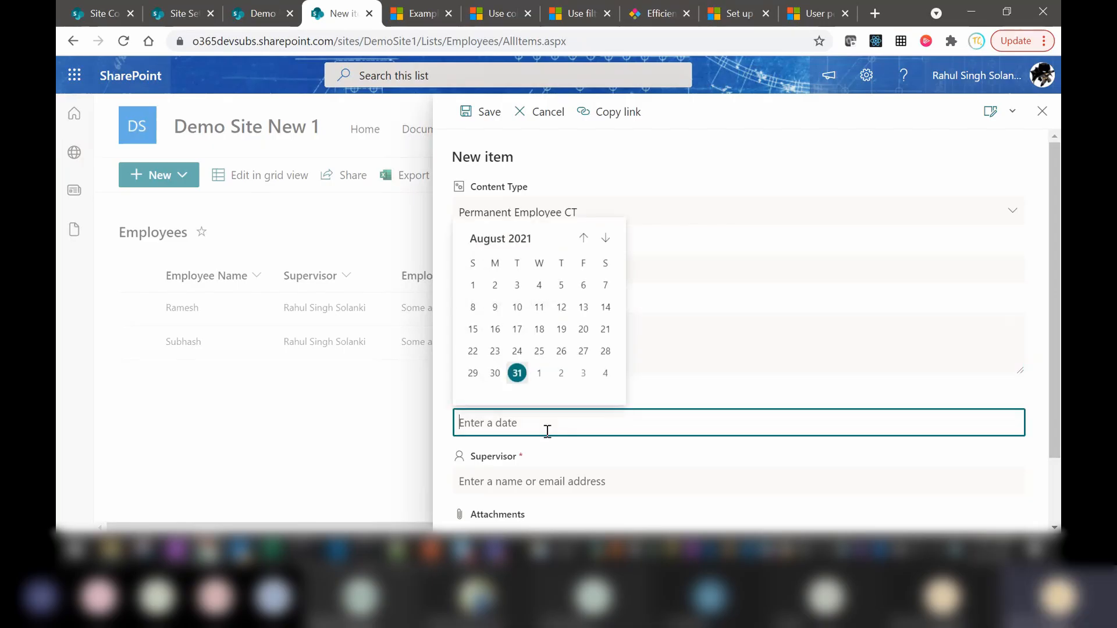
left_click(561, 374)
Assign the IT Manager from the people suggestions as the new permanent employee's supervisor and save the item.
left_click_drag(1054, 332, 1054, 396)
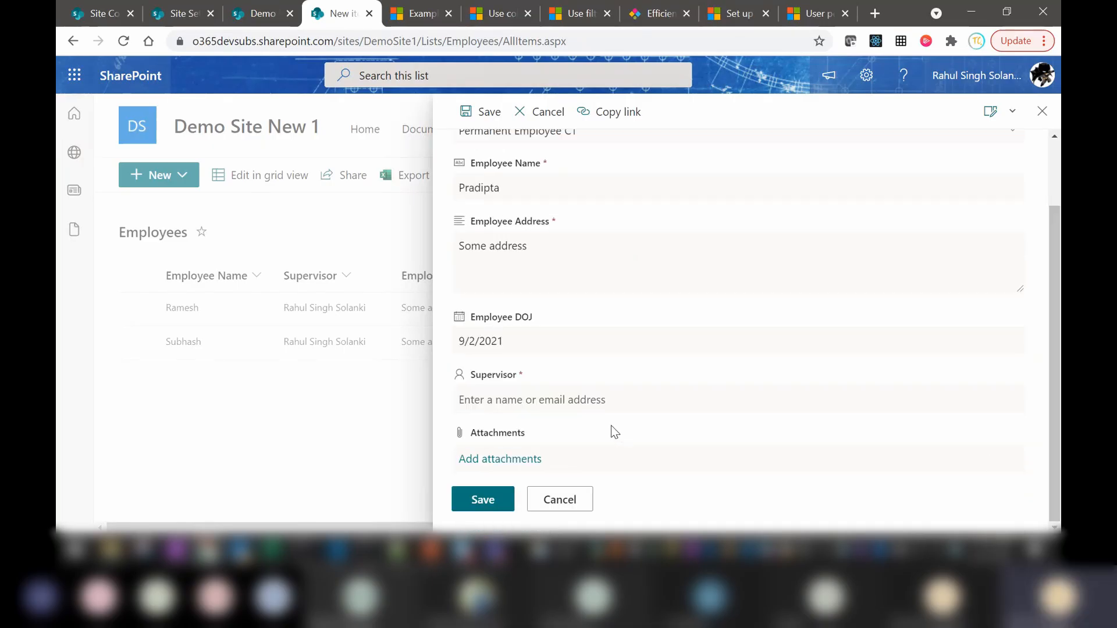
left_click(586, 401)
type("me")
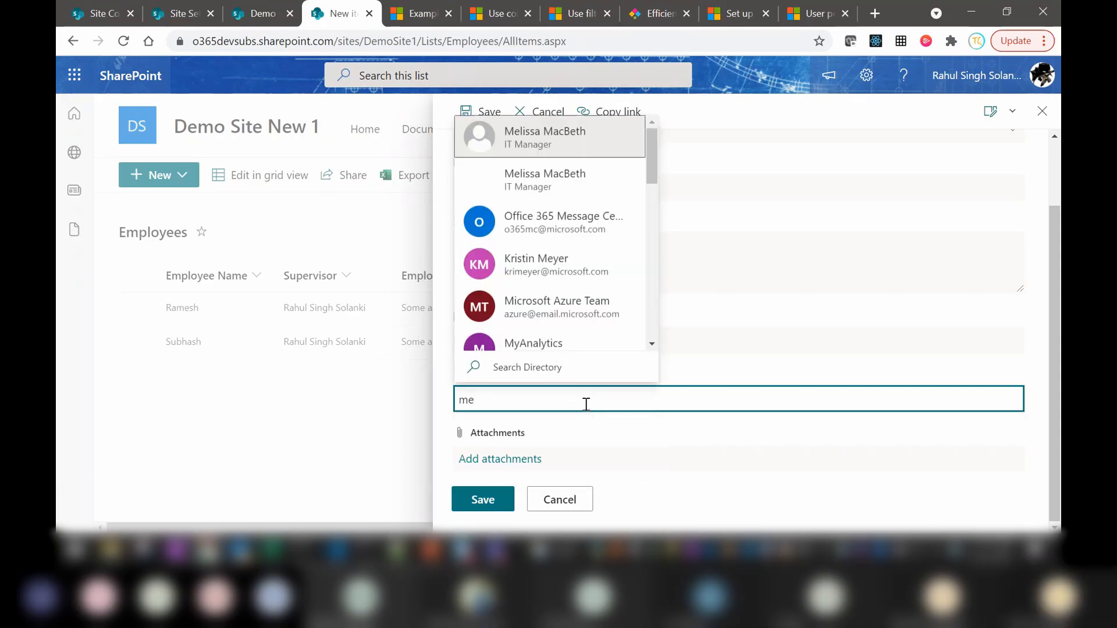
left_click(533, 148)
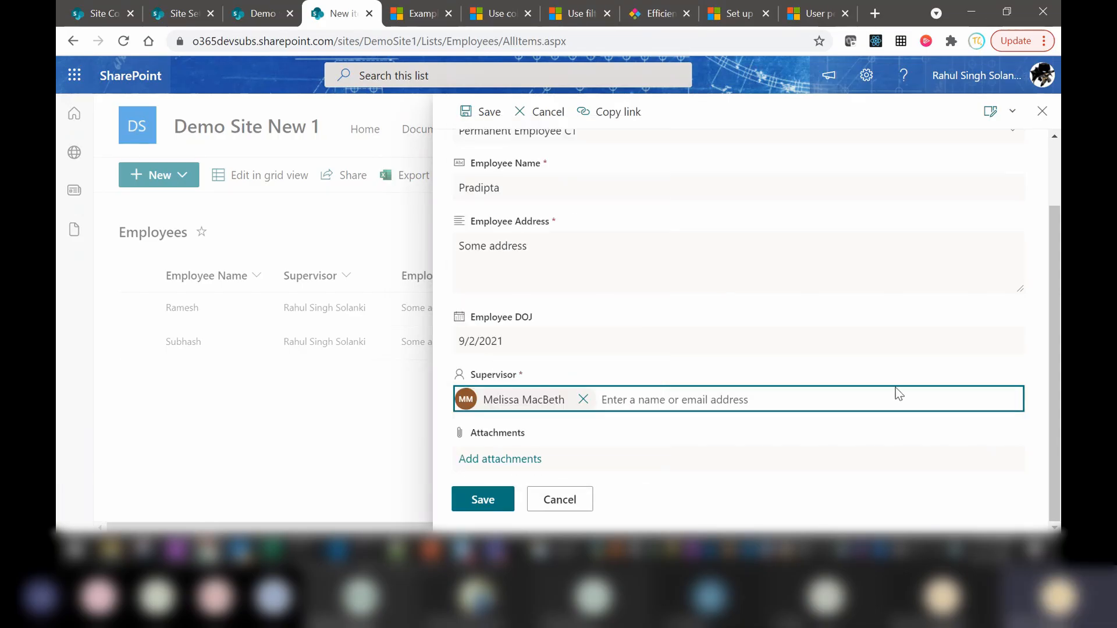
left_click(475, 502)
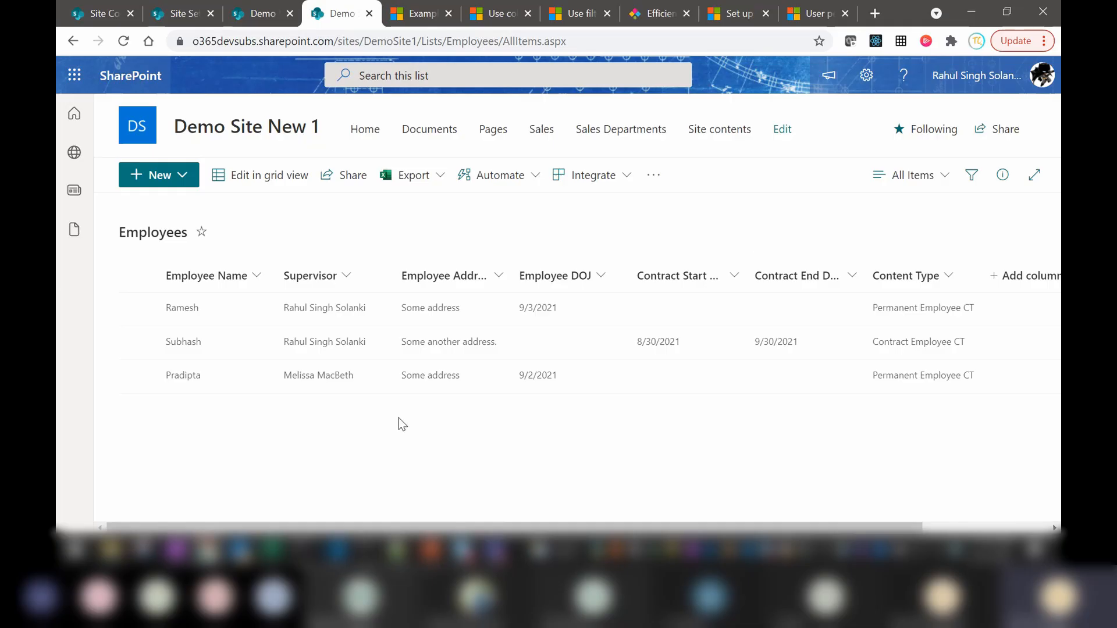
left_click(398, 550)
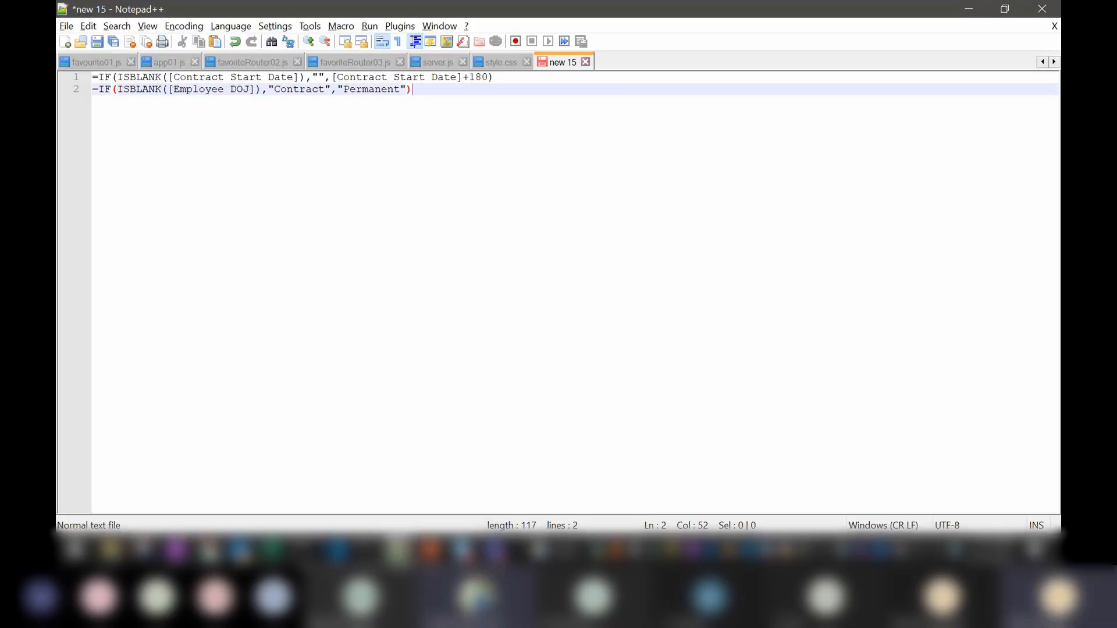
key("alt+Tab")
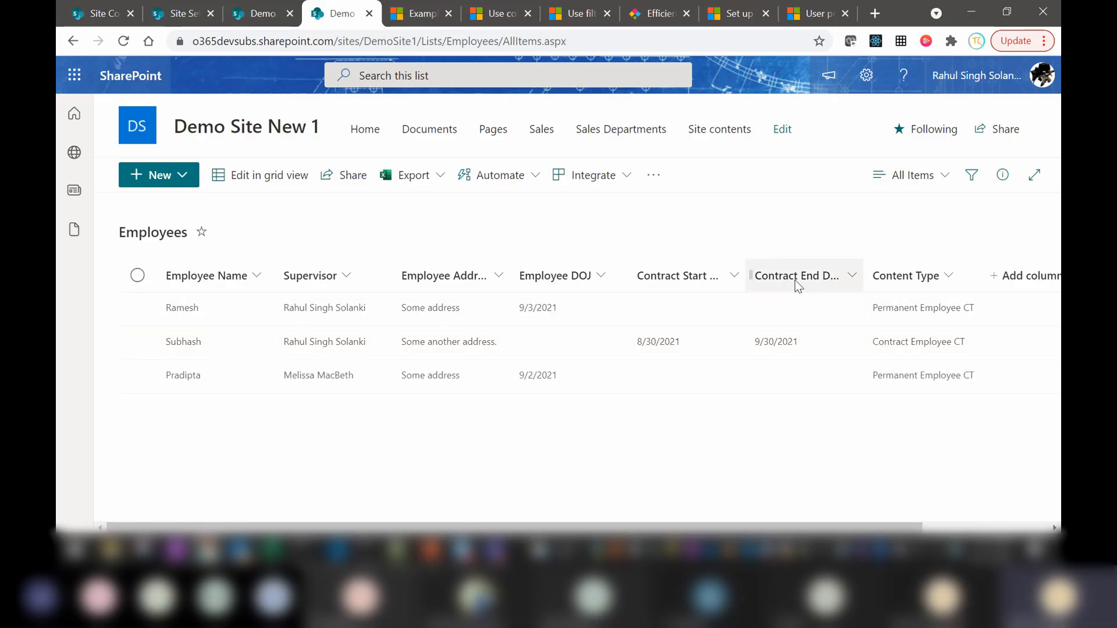
left_click(260, 14)
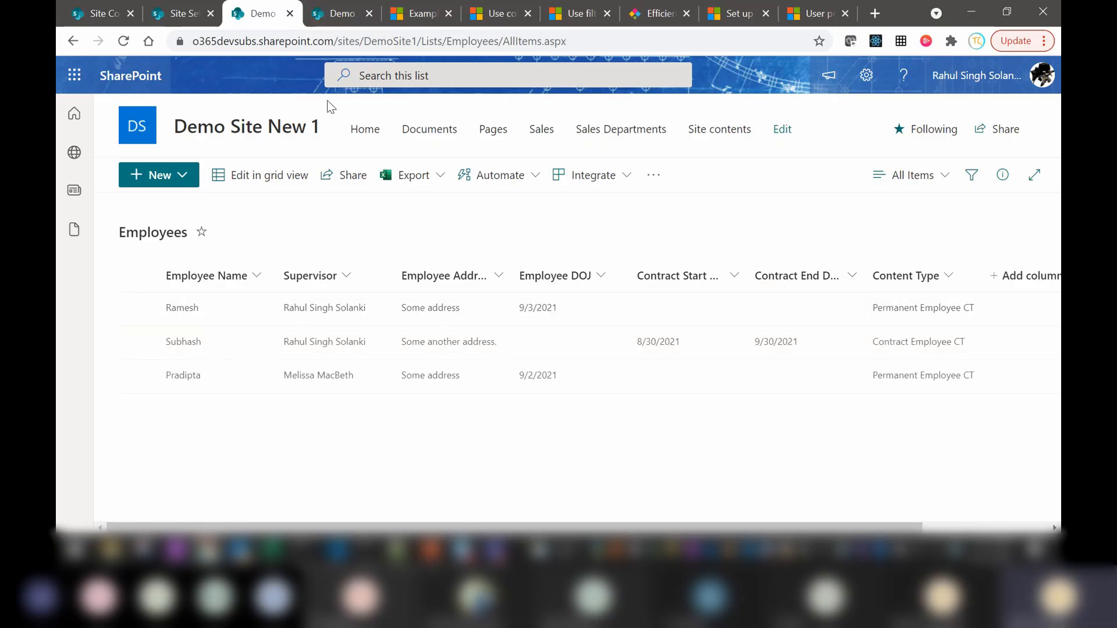
left_click(867, 76)
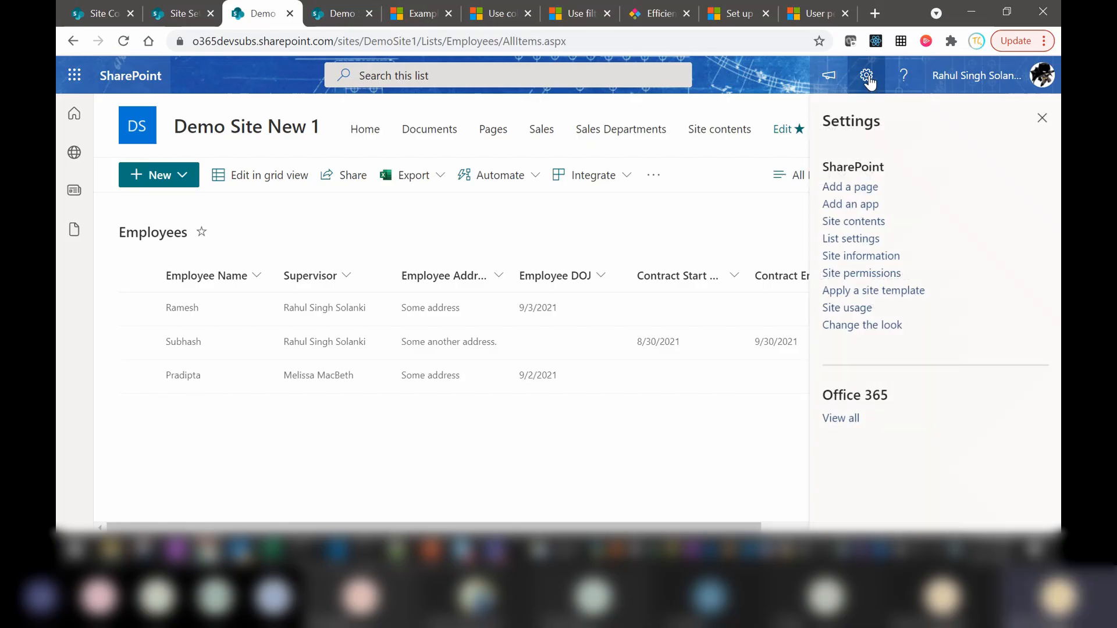
left_click(867, 76)
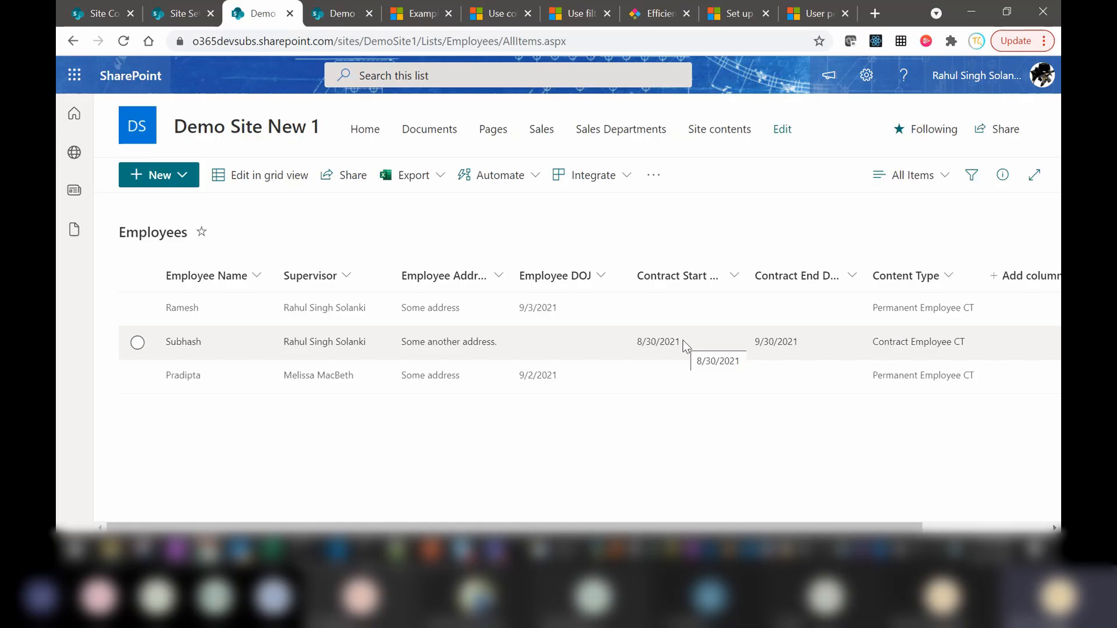
Close the duplicate Employees list tab and show the site columns filtered to the EmployeeOnboarding group.
left_click(344, 17)
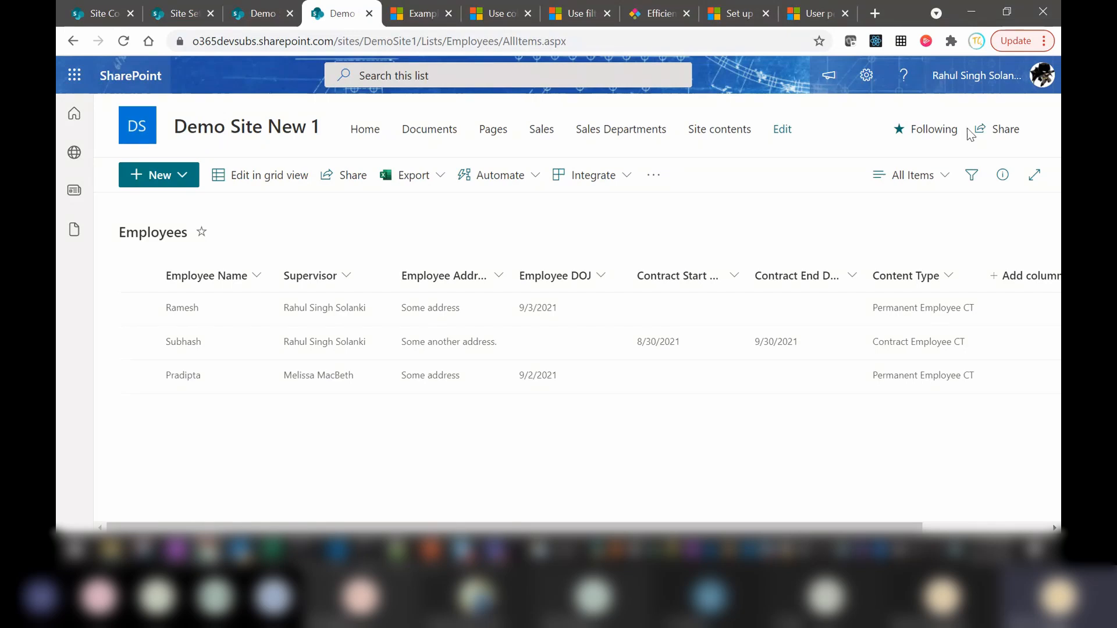
left_click(369, 13)
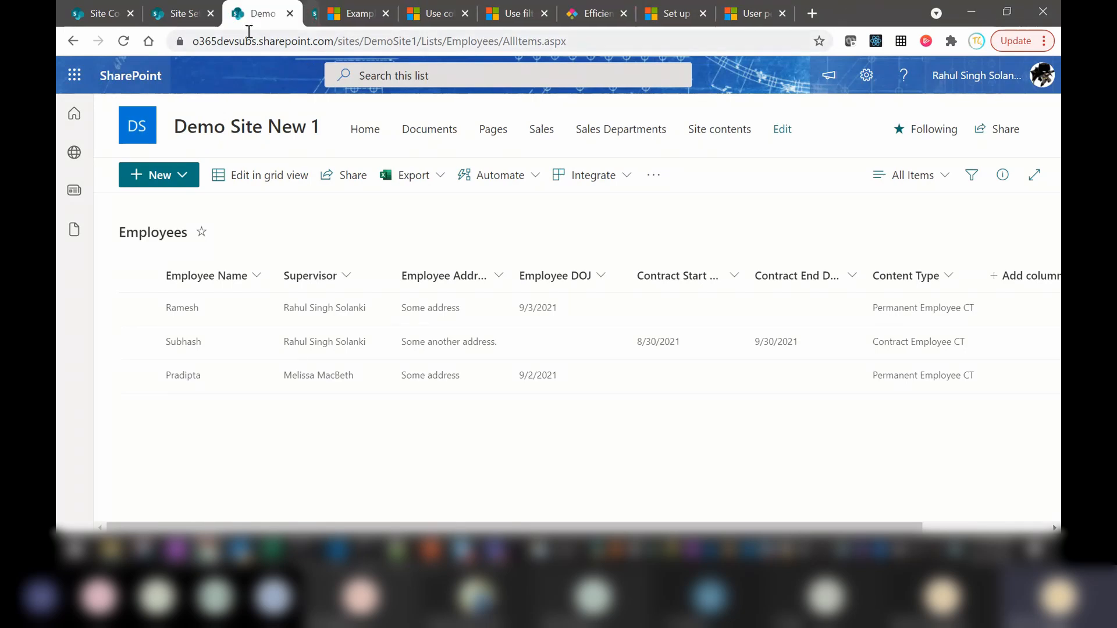
left_click(185, 15)
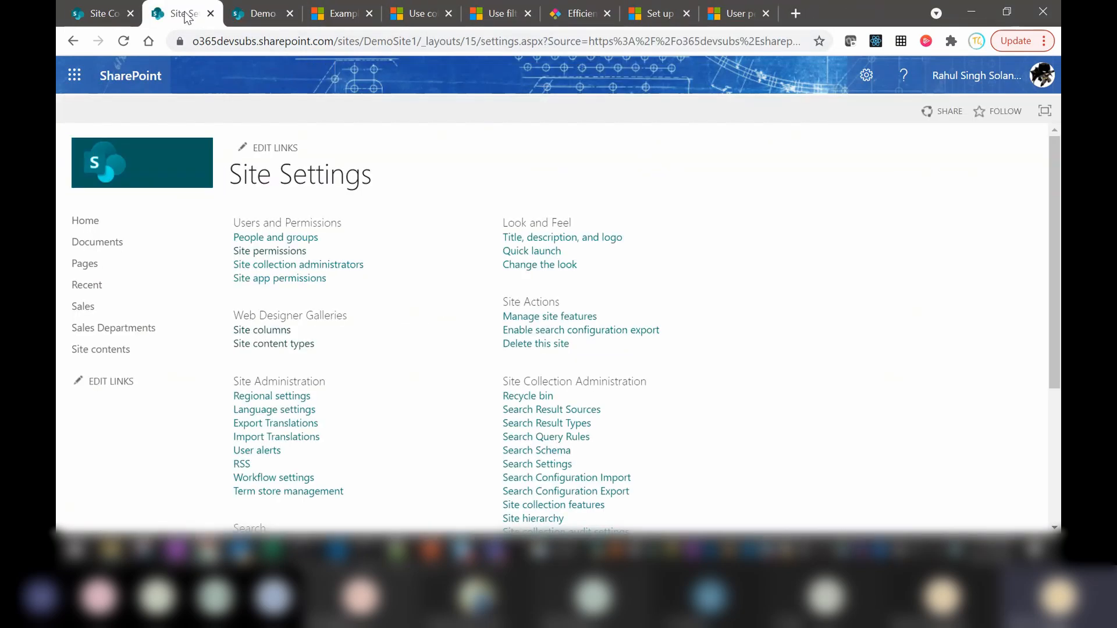
left_click(262, 332)
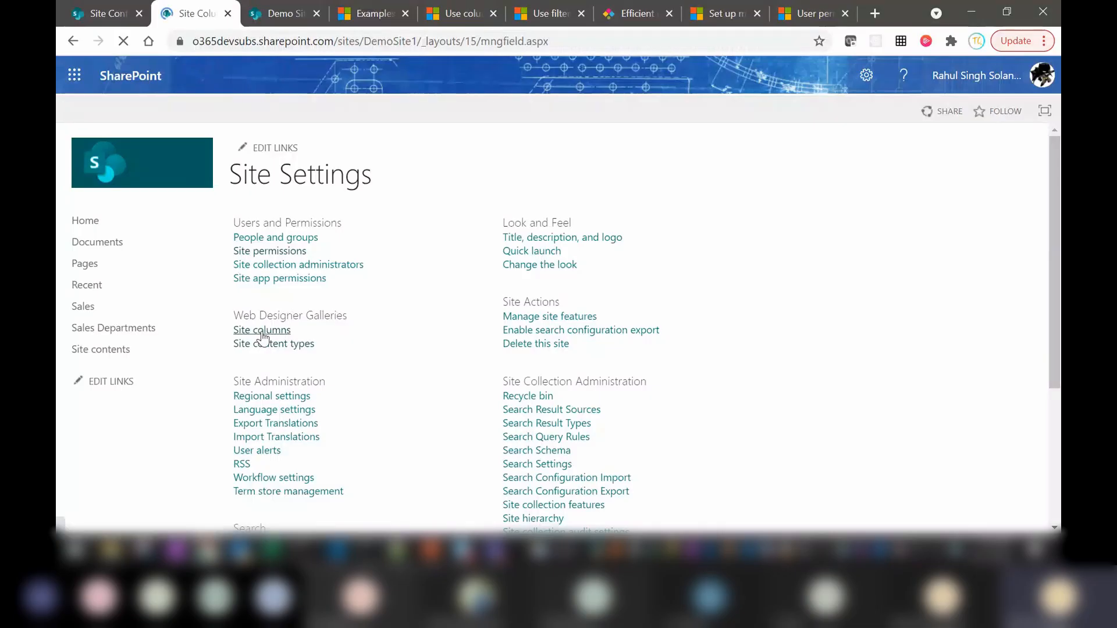
left_click(896, 227)
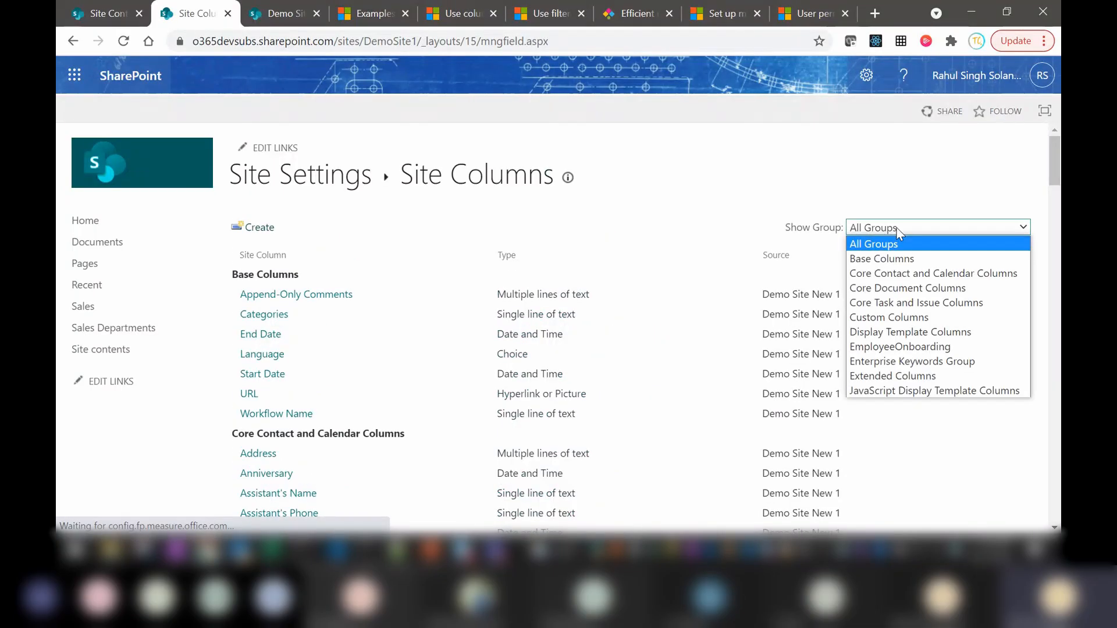
left_click(895, 348)
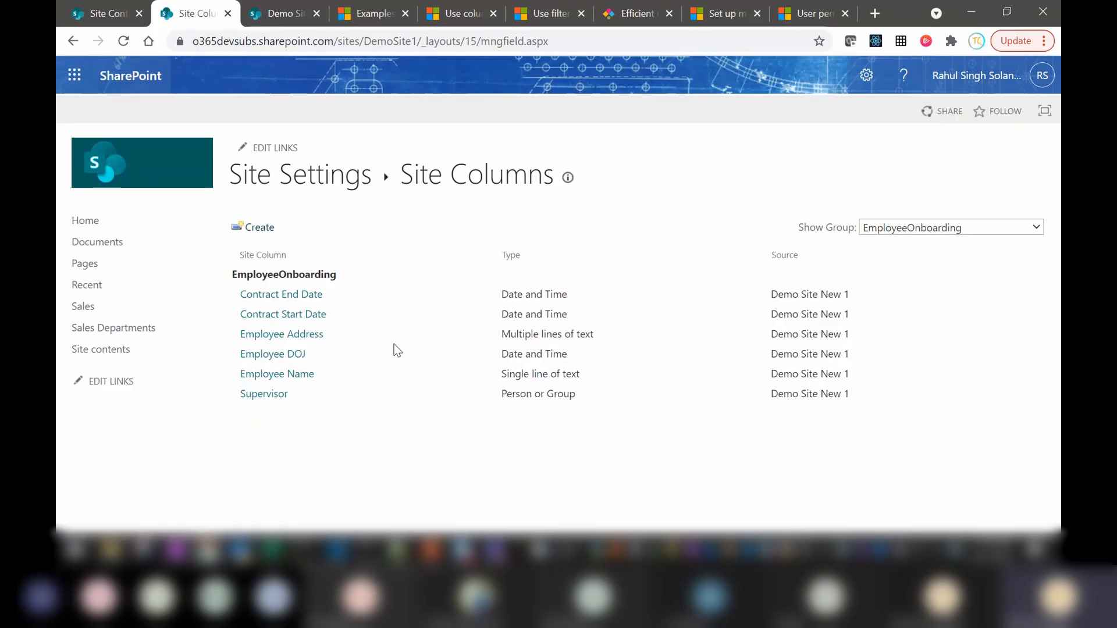
Review the Contract End Date site column's settings, including its name, type, group and list-update option, and return to the site columns.
left_click(299, 295)
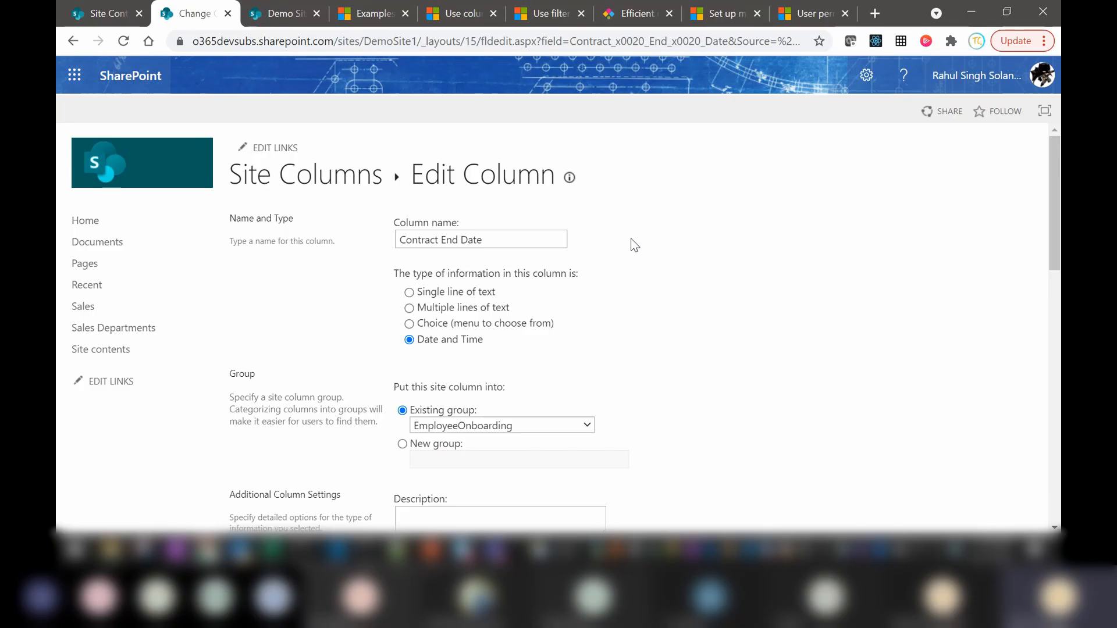
left_click(490, 243)
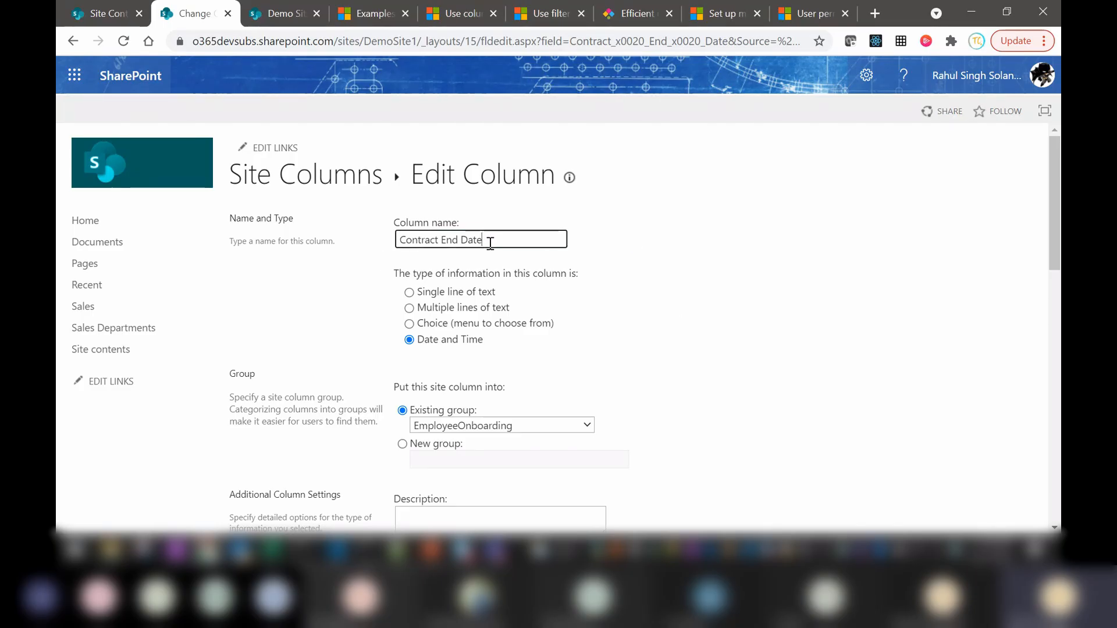
left_click_drag(490, 243, 373, 249)
left_click(464, 280)
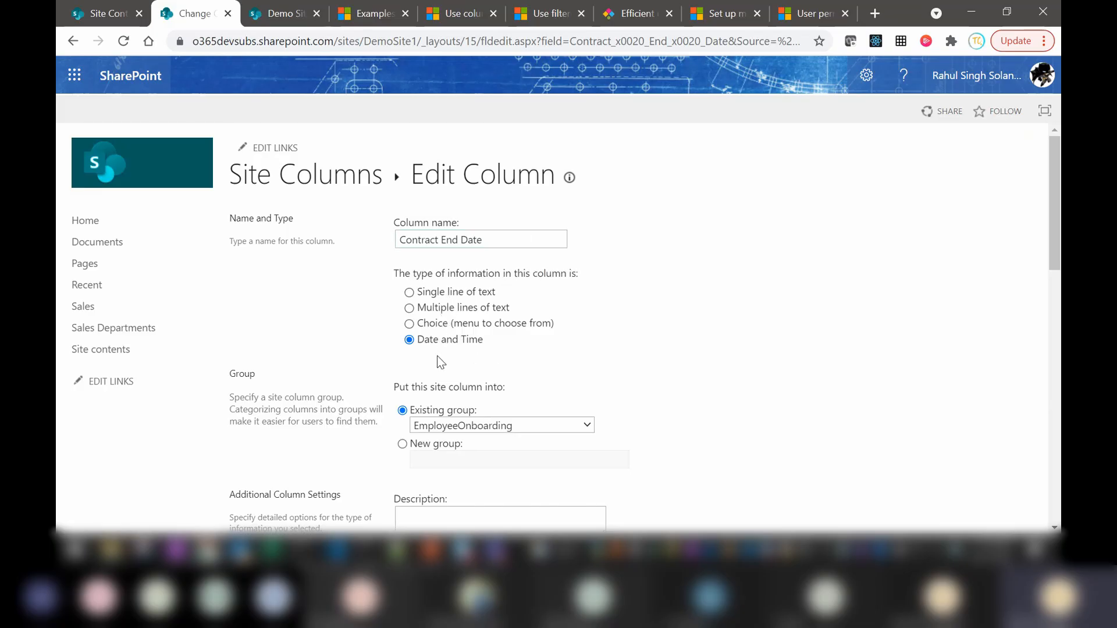
left_click_drag(1050, 233, 1057, 461)
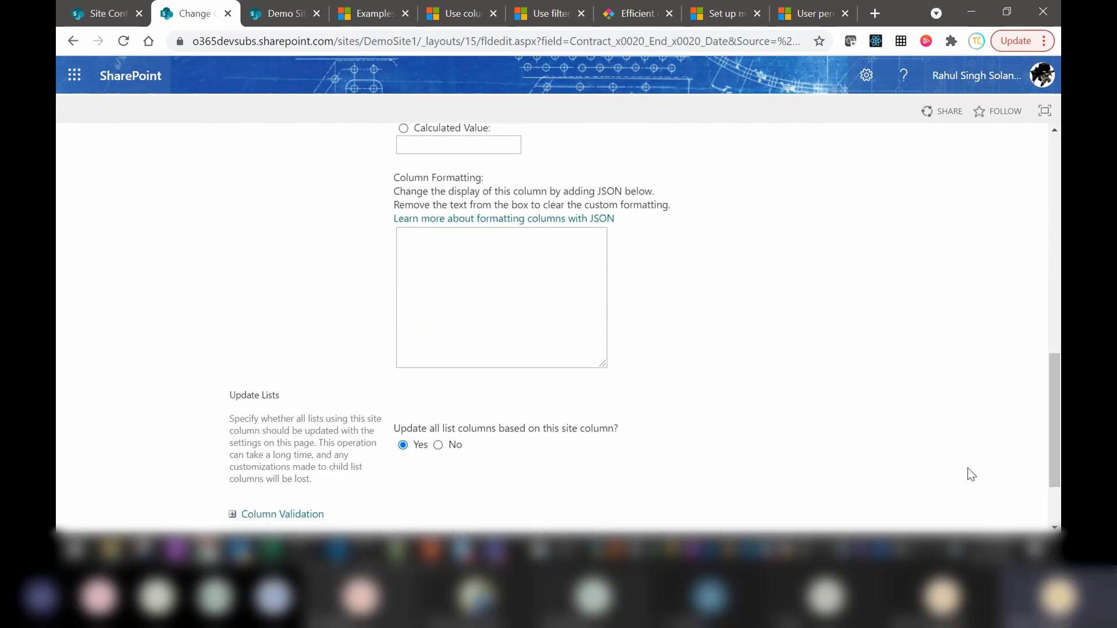
left_click(76, 48)
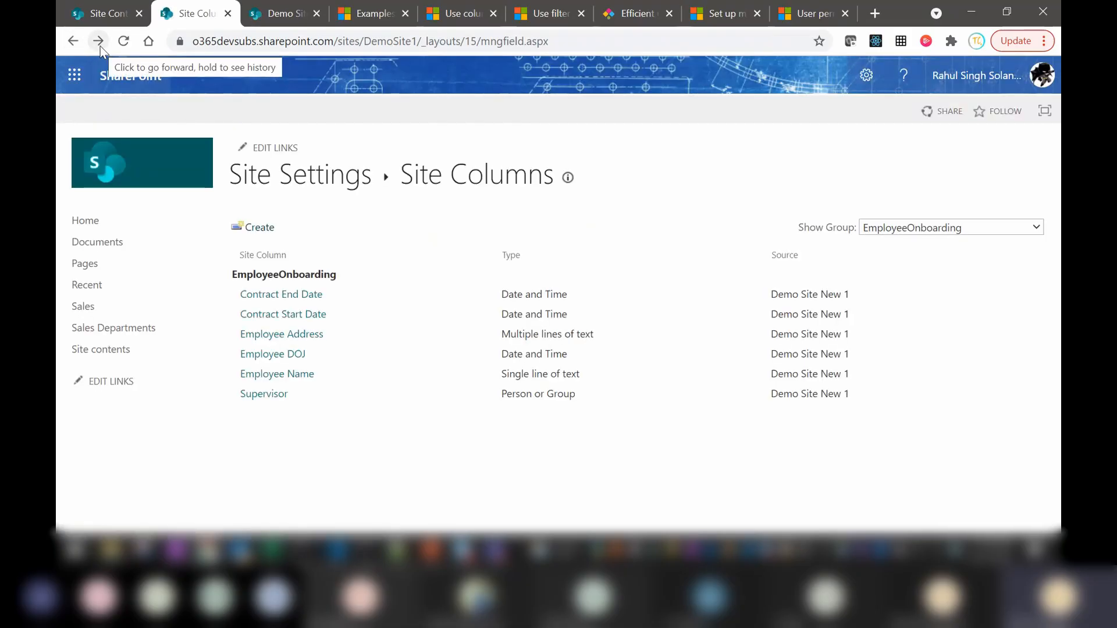
Try to delete the Contract End Date site column from its settings page and dismiss the resulting alert.
left_click(99, 44)
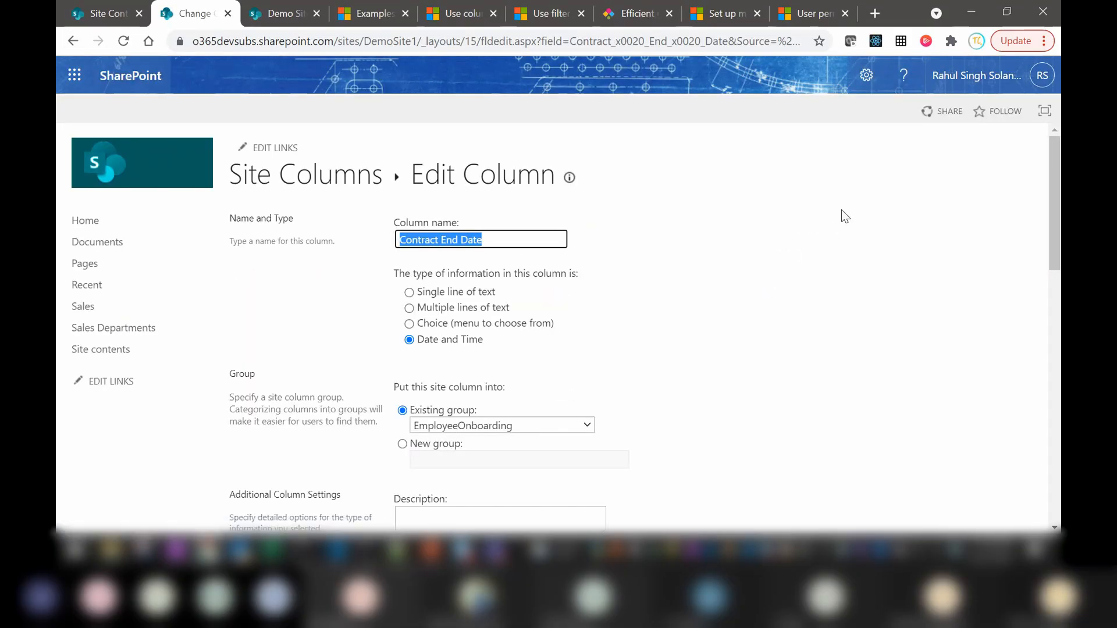
left_click(842, 210)
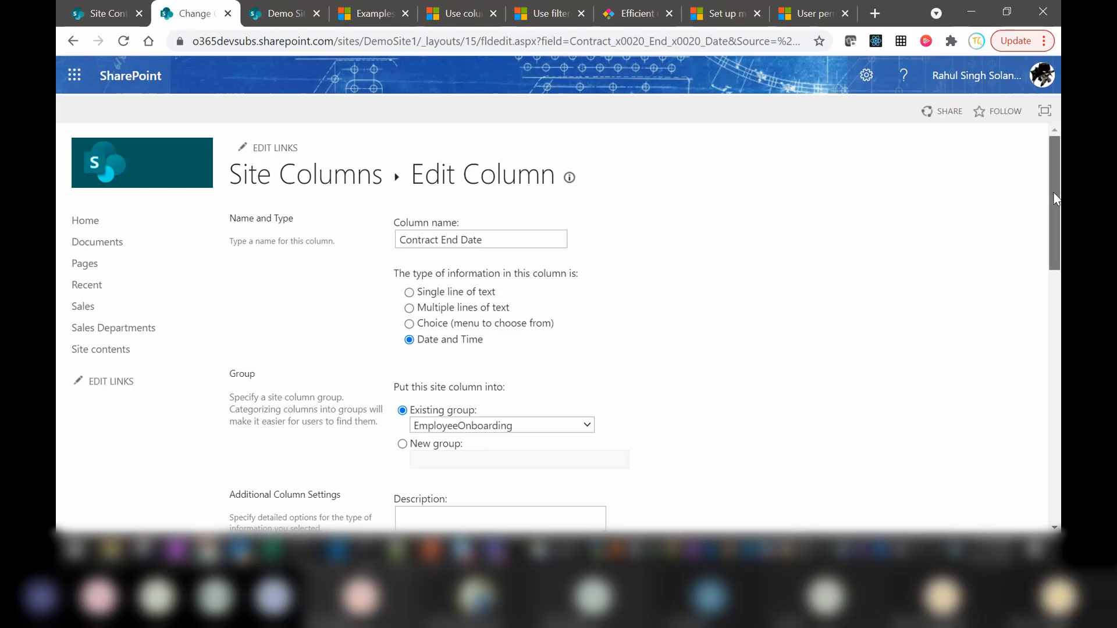
left_click_drag(1056, 199, 1053, 449)
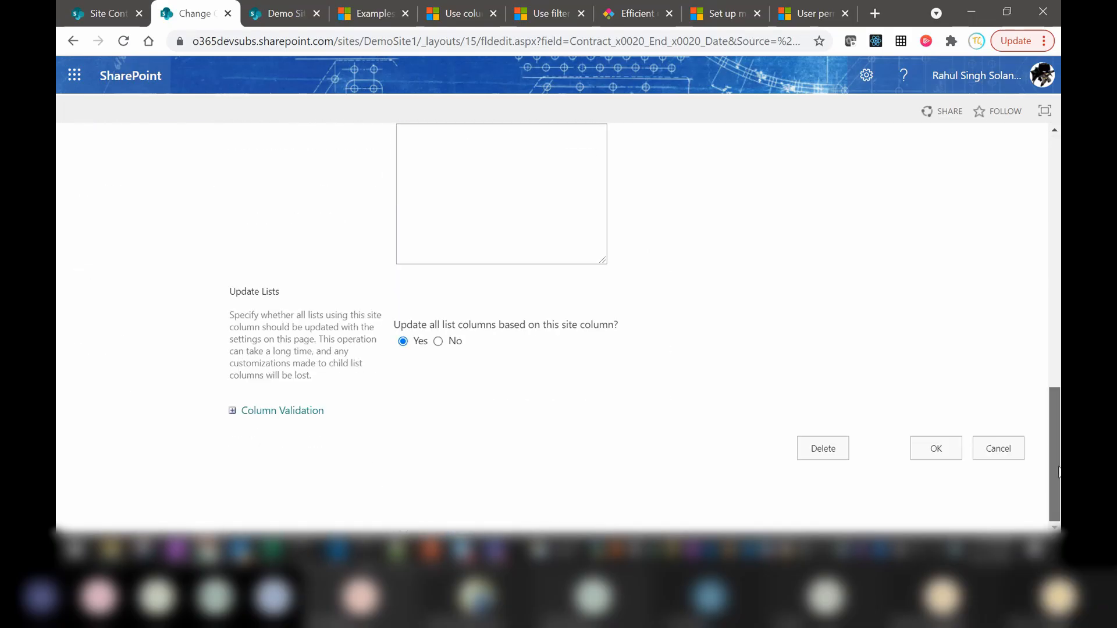
left_click(826, 450)
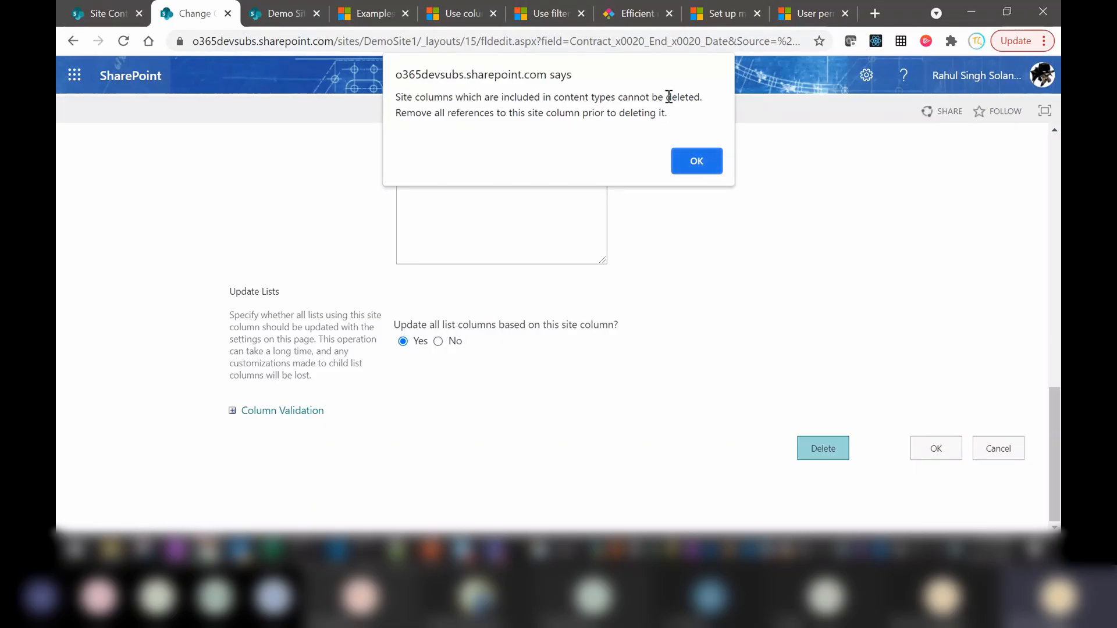
left_click_drag(678, 113, 396, 104)
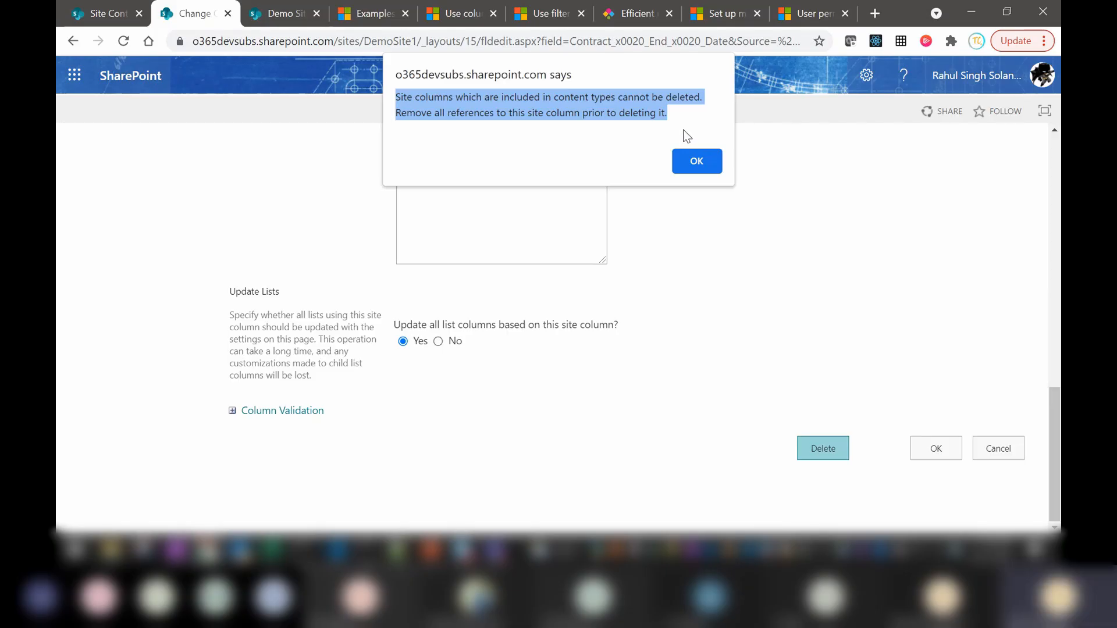
left_click(699, 169)
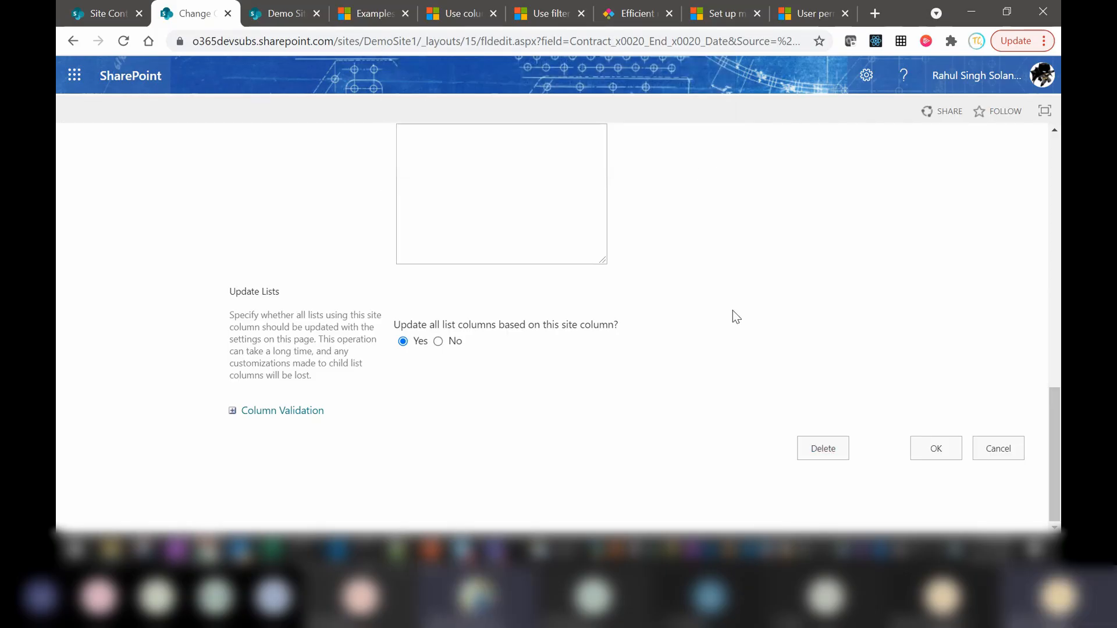
Delete all three employee items from the Employees list and confirm the deletion.
left_click(282, 16)
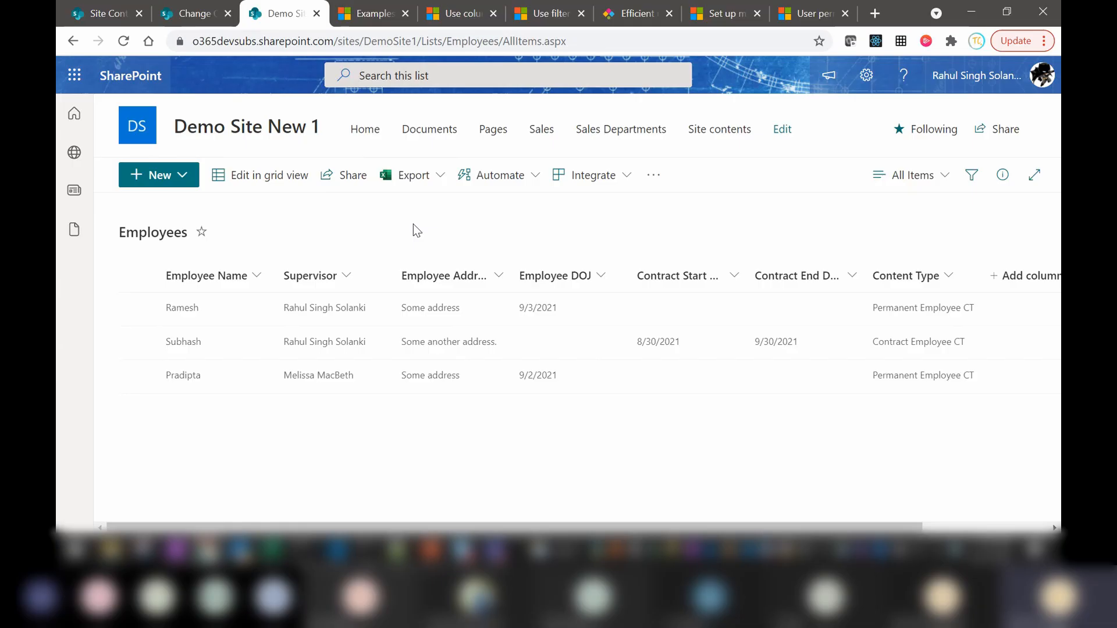
left_click(138, 279)
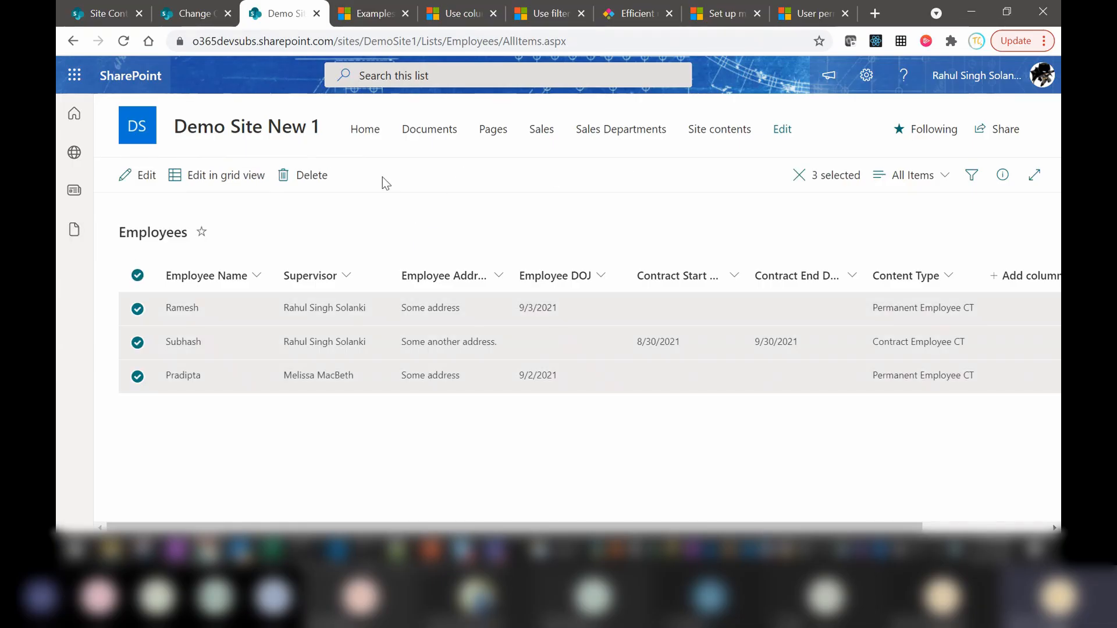
left_click(307, 178)
left_click(573, 338)
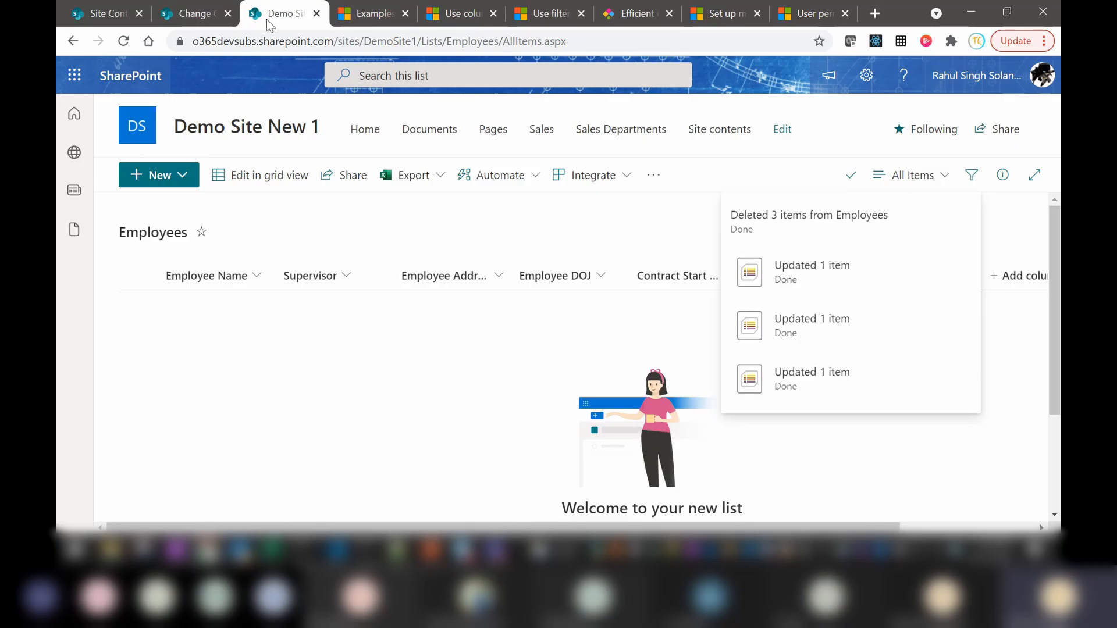
Reload the EmployeeOnboarding site columns and try again to delete the Contract End Date column from its settings.
left_click(186, 20)
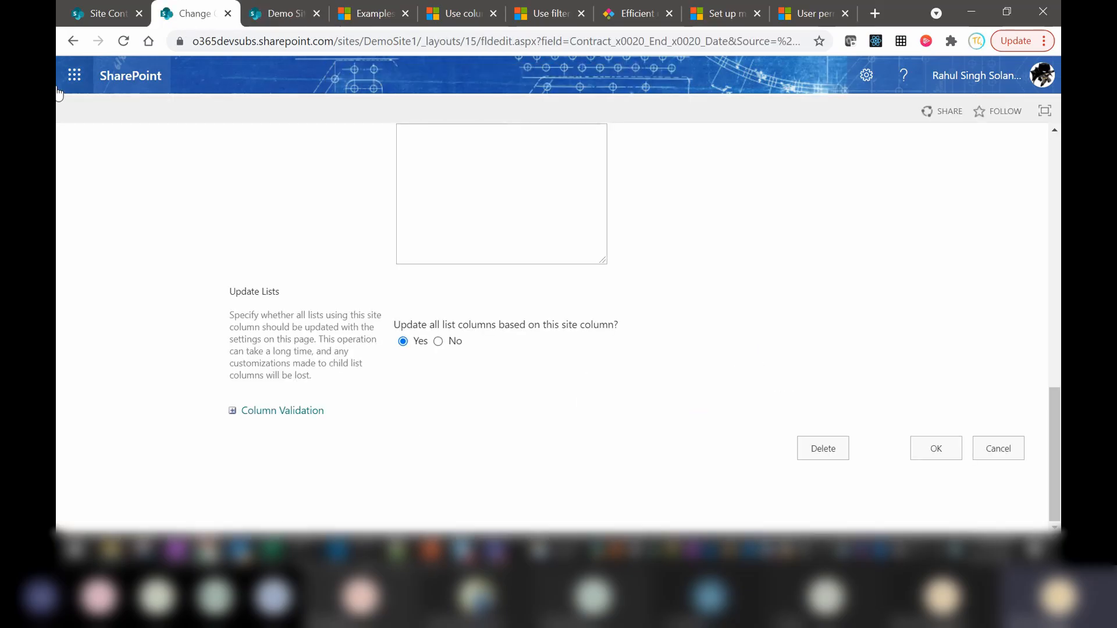
left_click(72, 41)
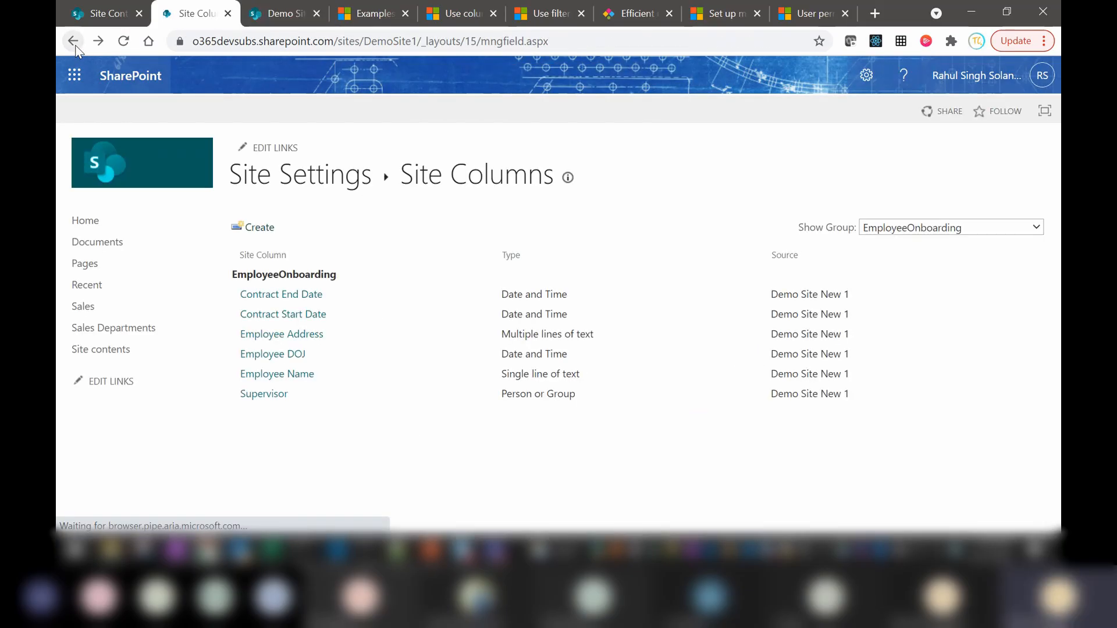
left_click(129, 45)
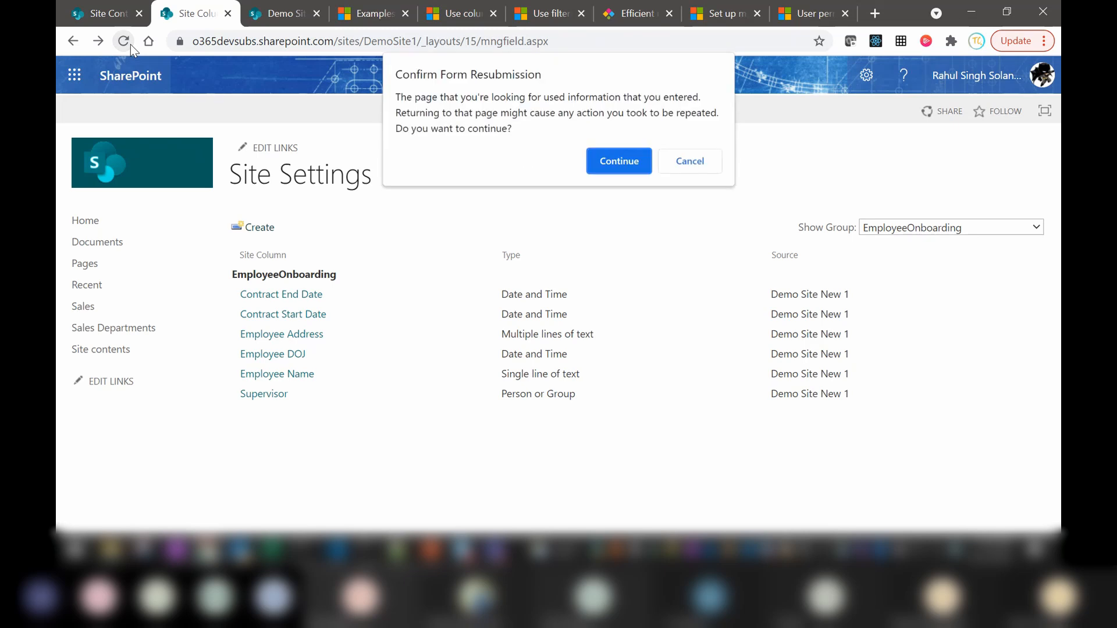
left_click(617, 158)
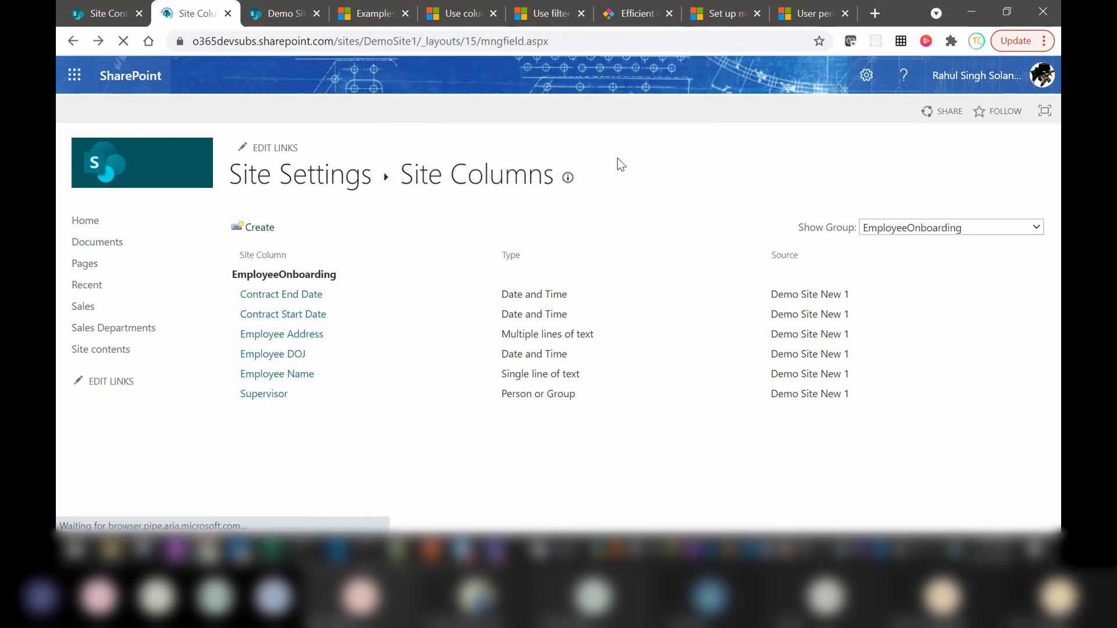
left_click(268, 300)
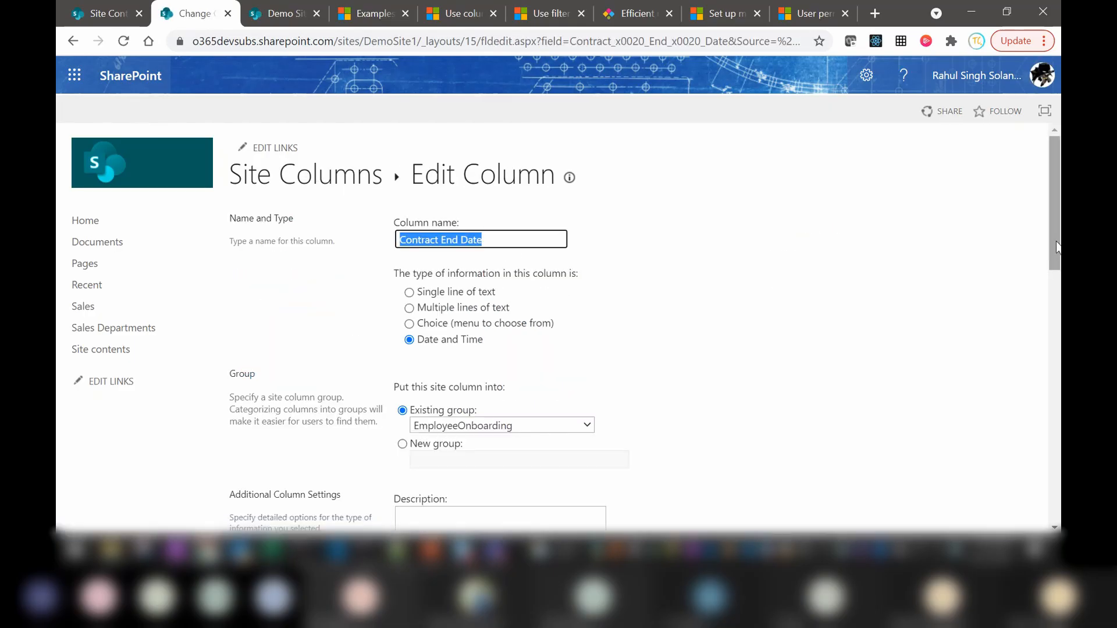
left_click_drag(1058, 247, 1056, 486)
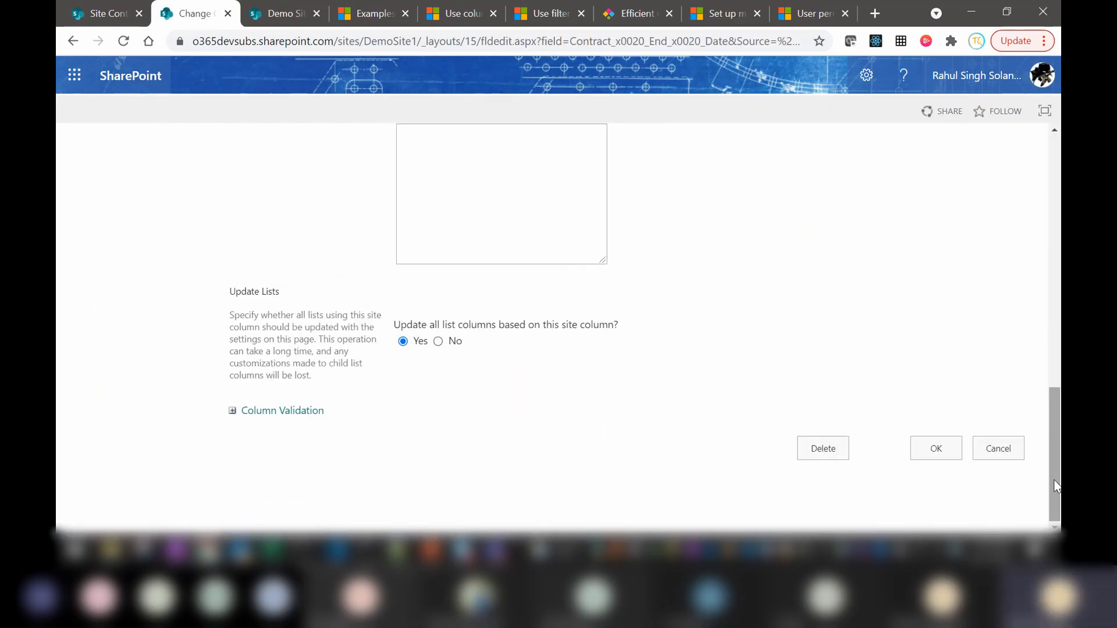
left_click(822, 450)
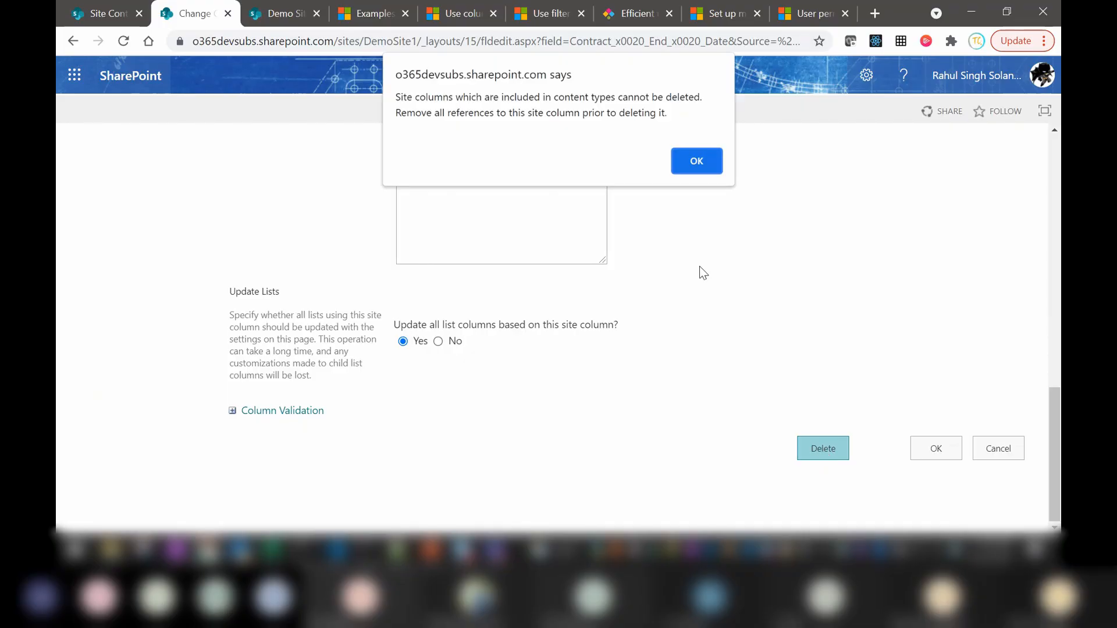
left_click(697, 161)
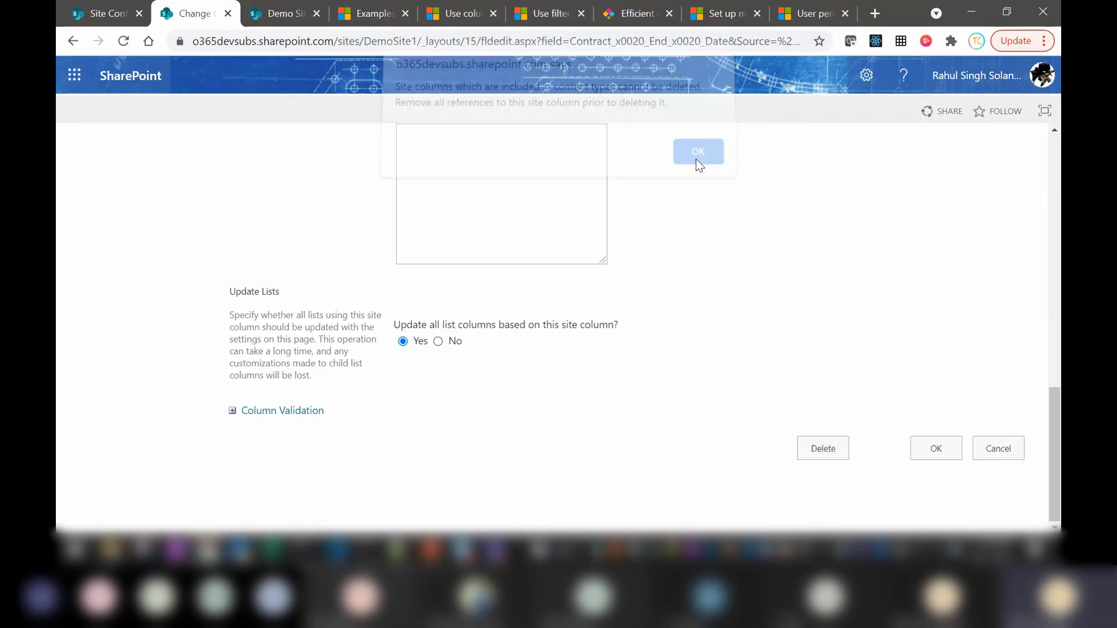
Open the full site settings page from the site information of Demo Site New 1.
left_click(280, 21)
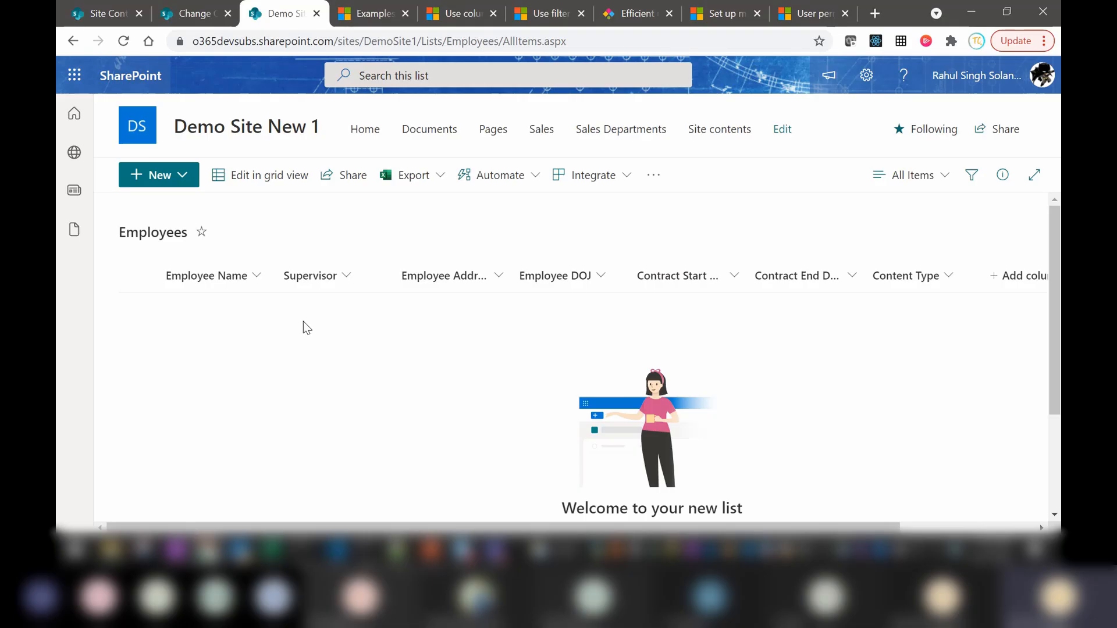
left_click(867, 75)
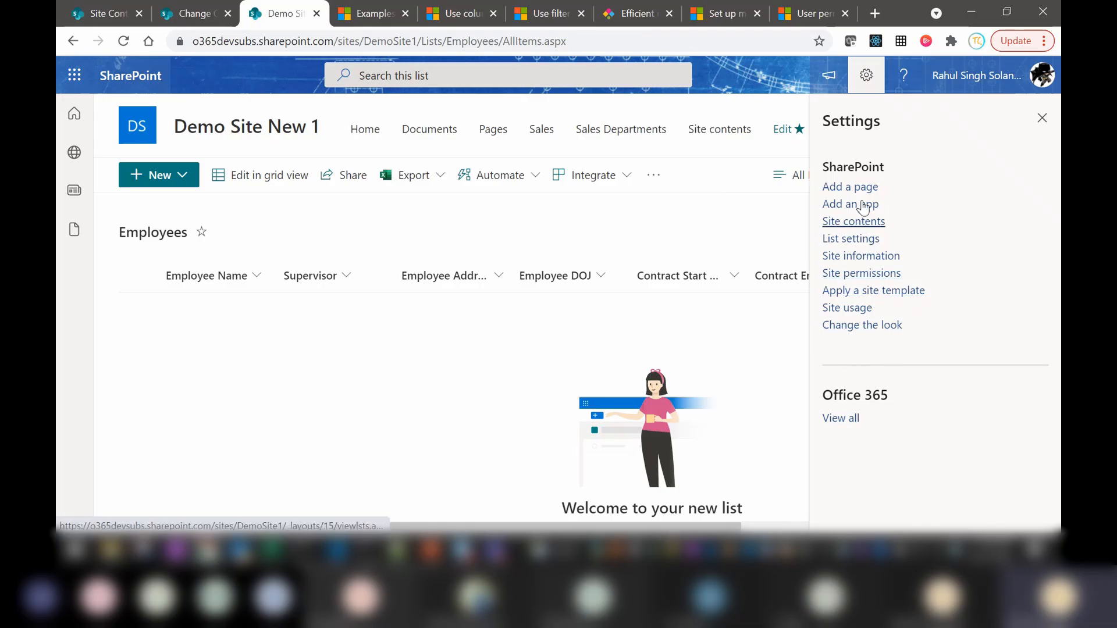
left_click(873, 275)
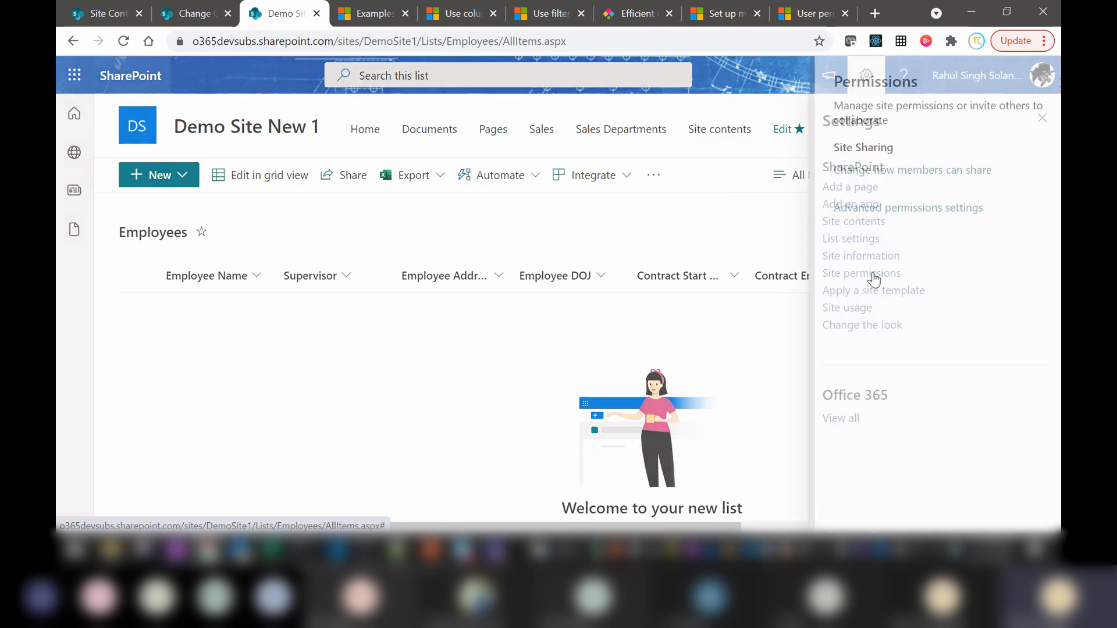
left_click(1044, 84)
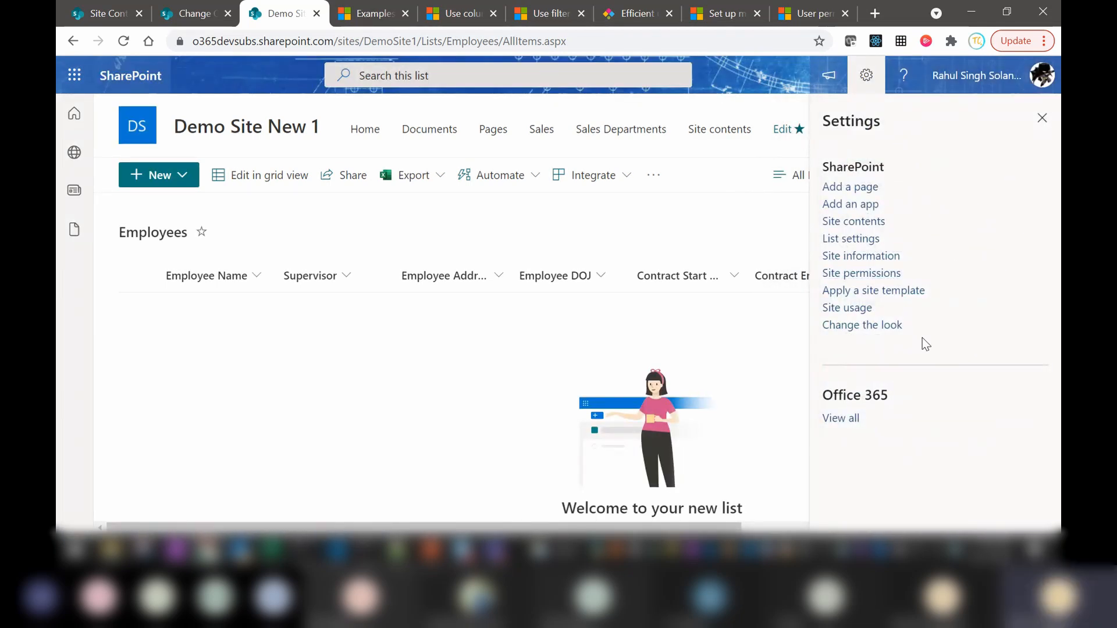
left_click(860, 256)
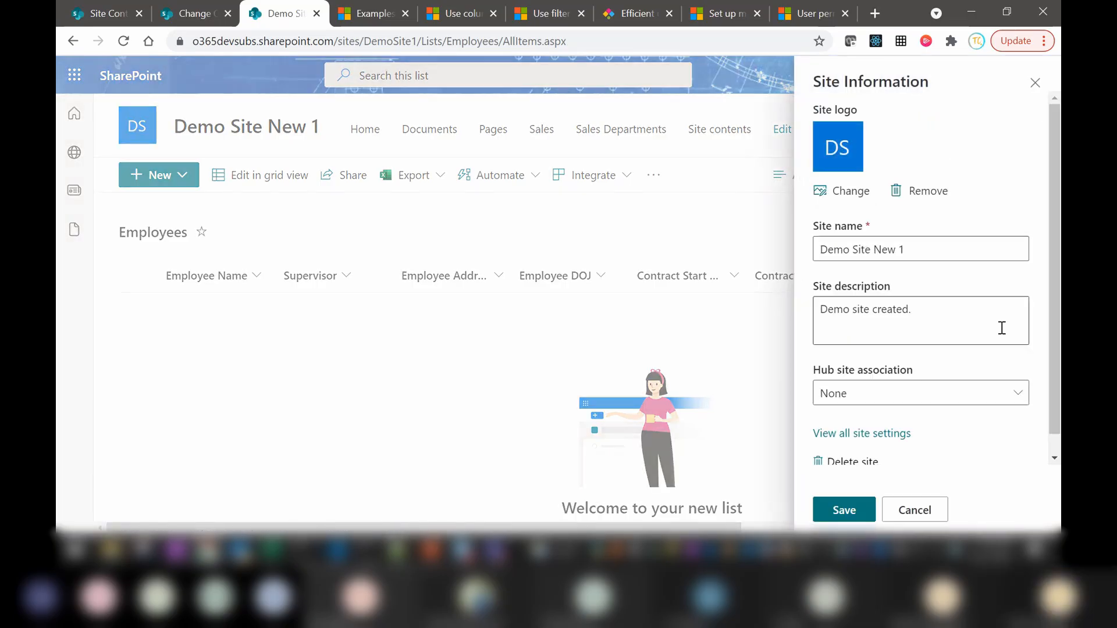
left_click_drag(1057, 318, 1058, 400)
left_click(844, 414)
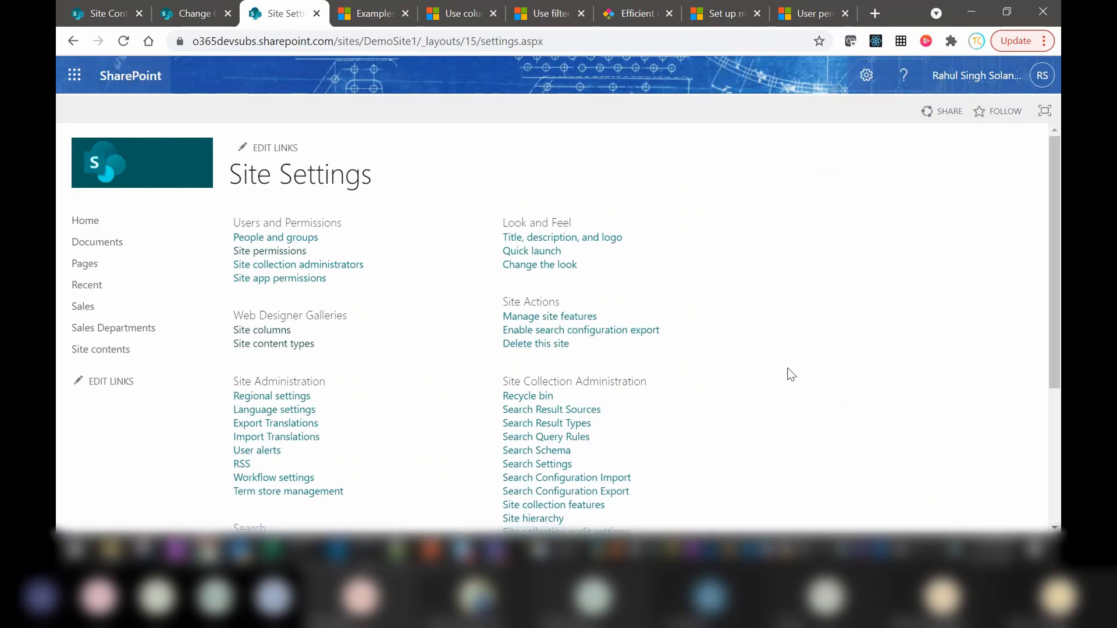
Restore all three deleted Employees items from the site collection recycle bin.
left_click(541, 400)
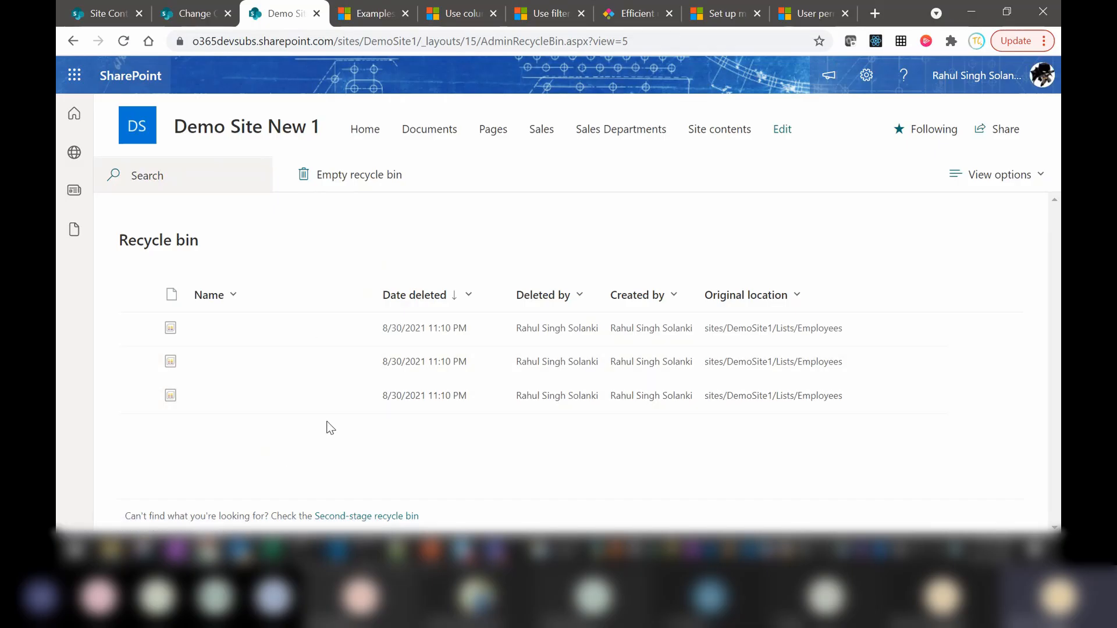
left_click(142, 299)
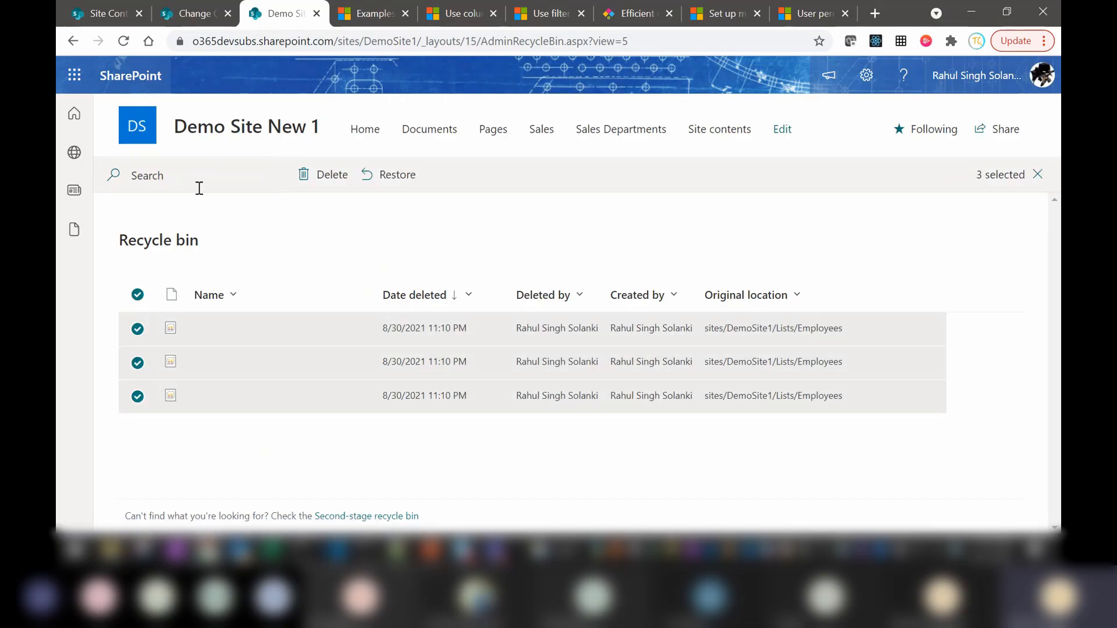
left_click(410, 183)
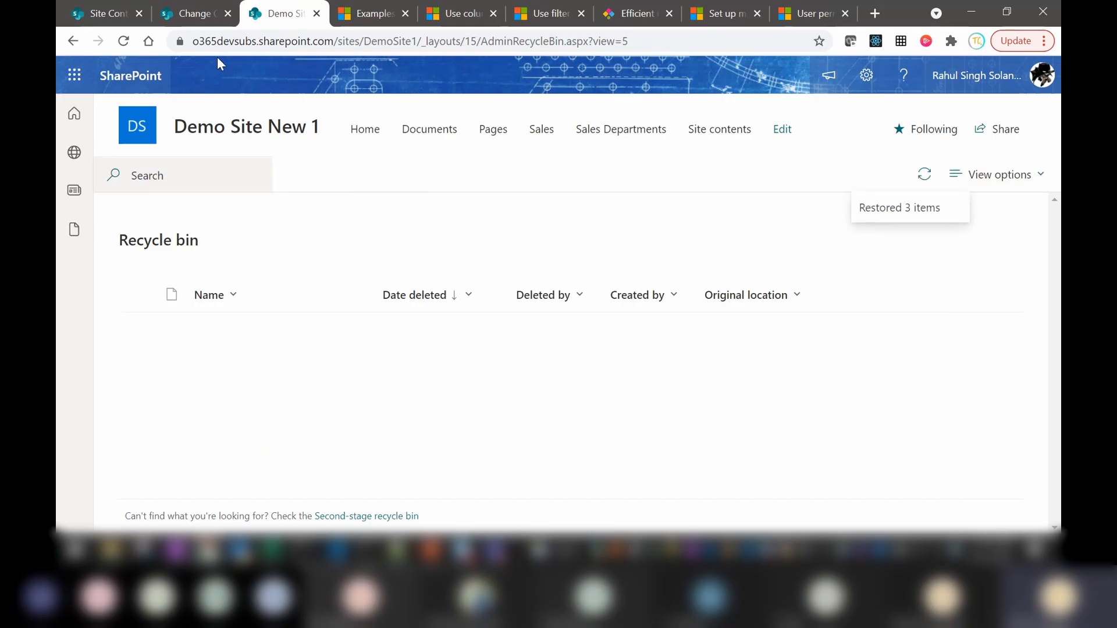
Return from the Contract End Date settings to the site columns, and refresh the site contents to locate the Employees list.
left_click(193, 11)
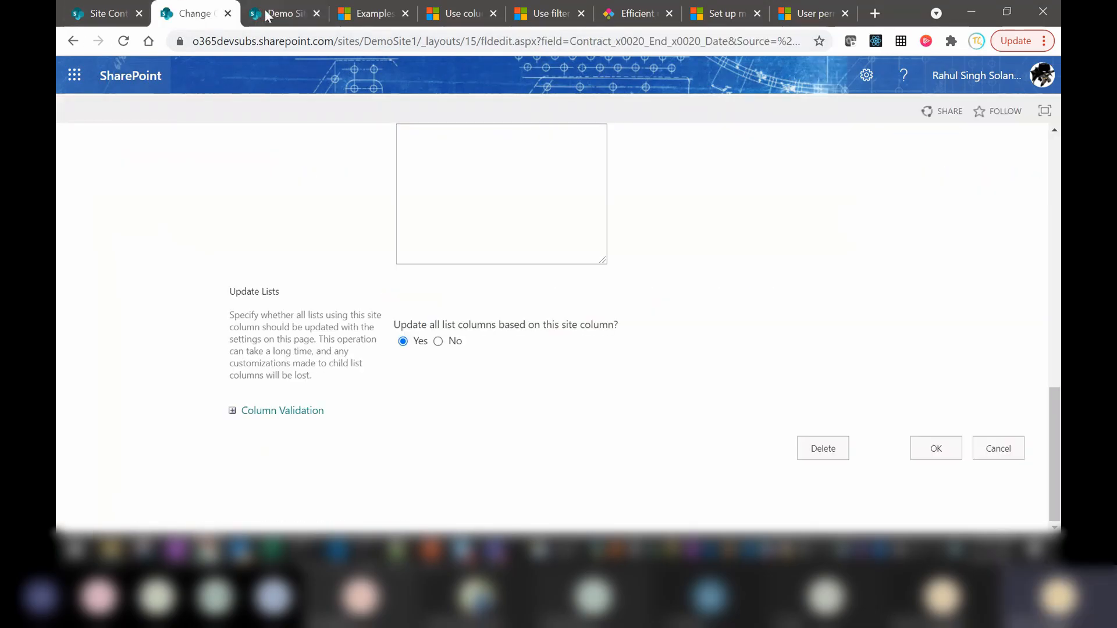
left_click(266, 15)
left_click(207, 12)
left_click(73, 42)
left_click(104, 23)
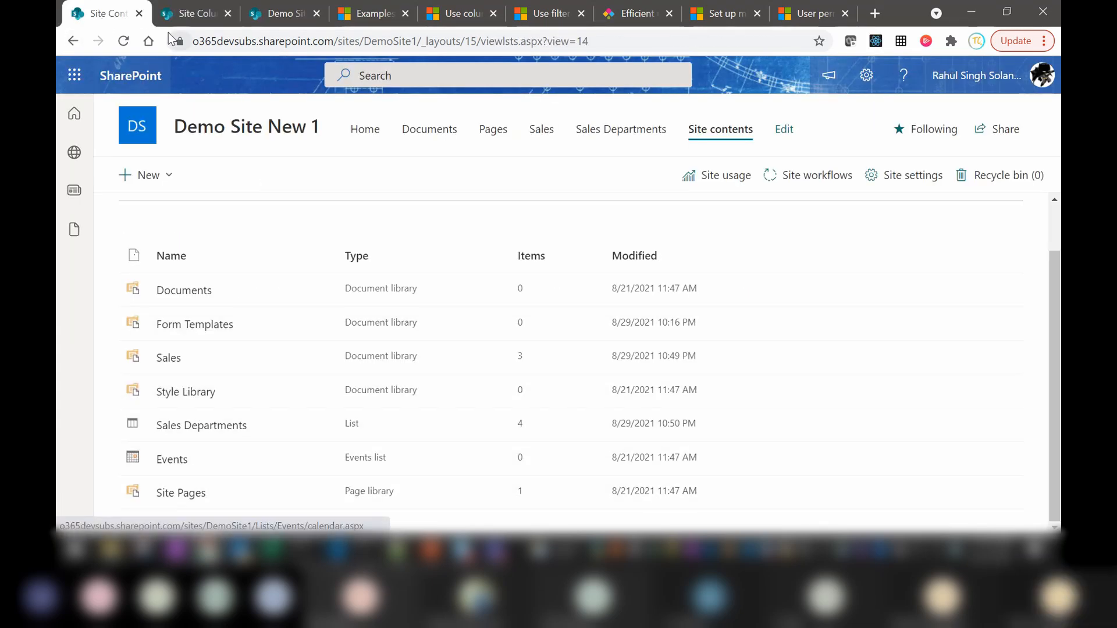
left_click(126, 44)
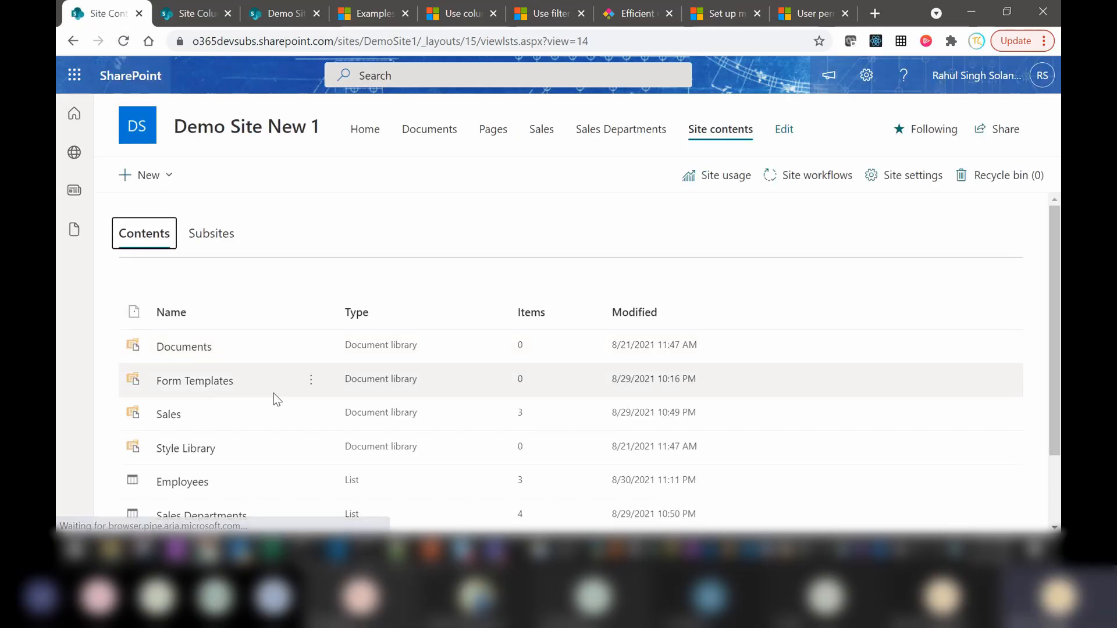
scroll(954, 431, "down", 2)
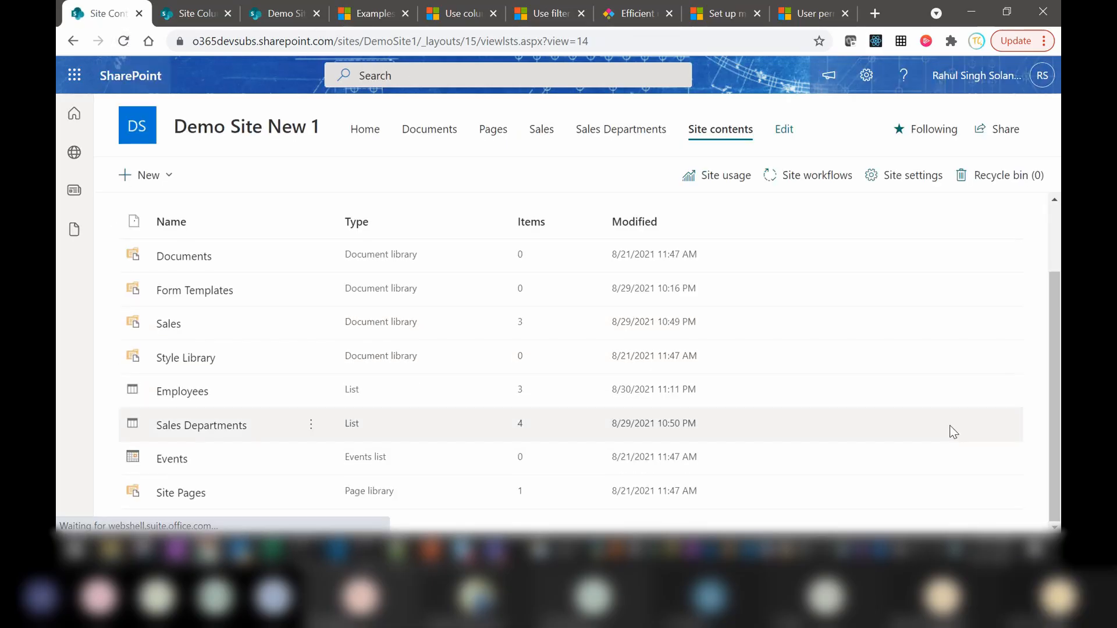
Open the Employees list and delete all three of its items.
left_click(184, 392)
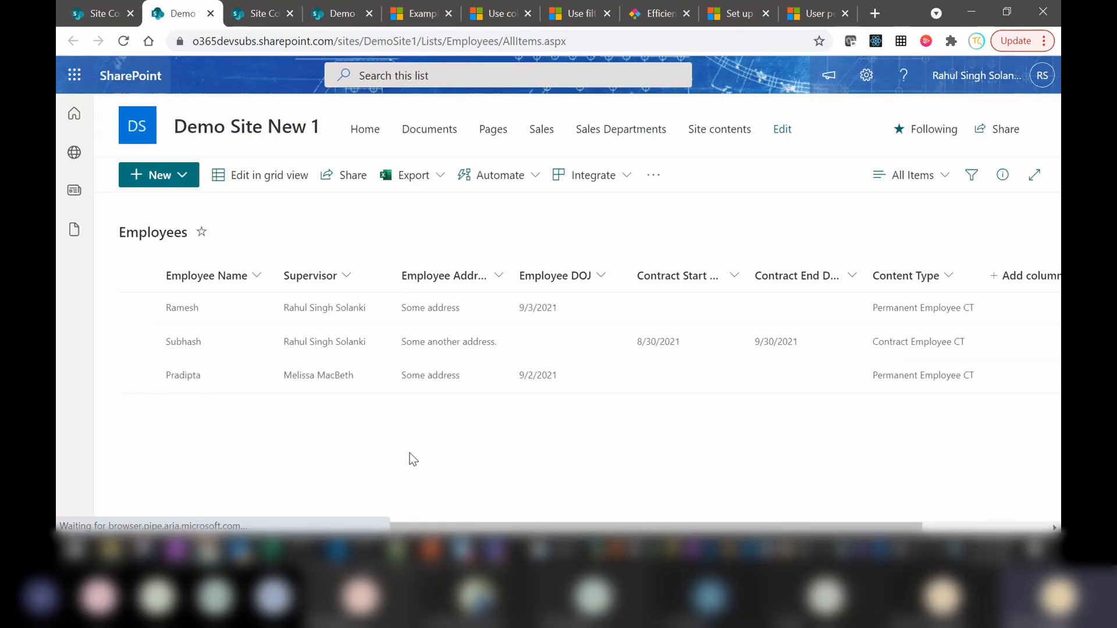
left_click(137, 275)
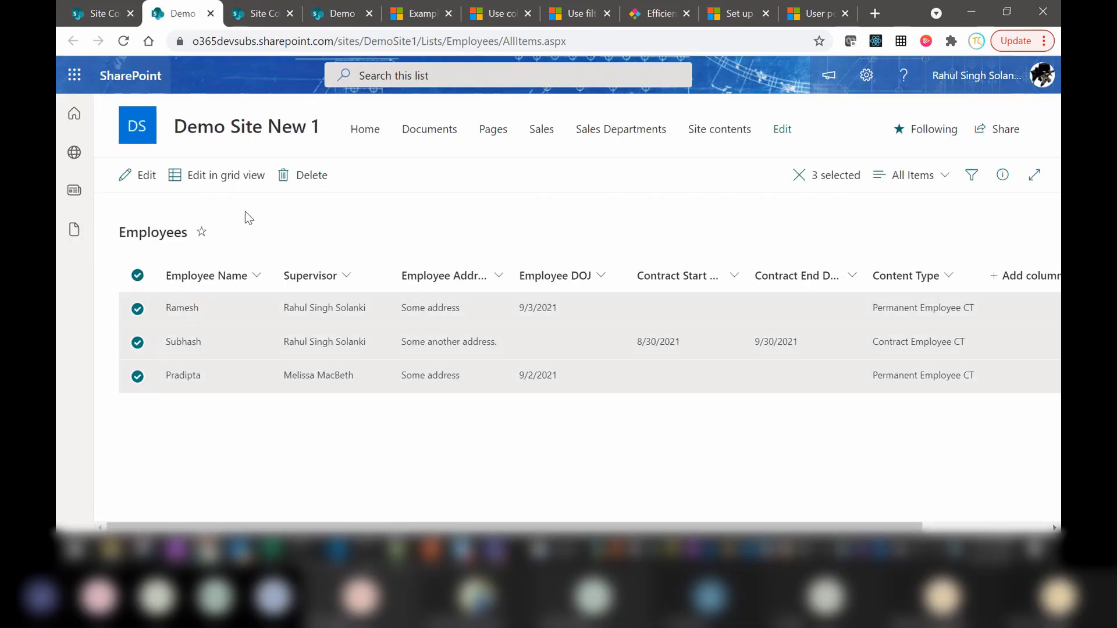
left_click(305, 174)
left_click(574, 336)
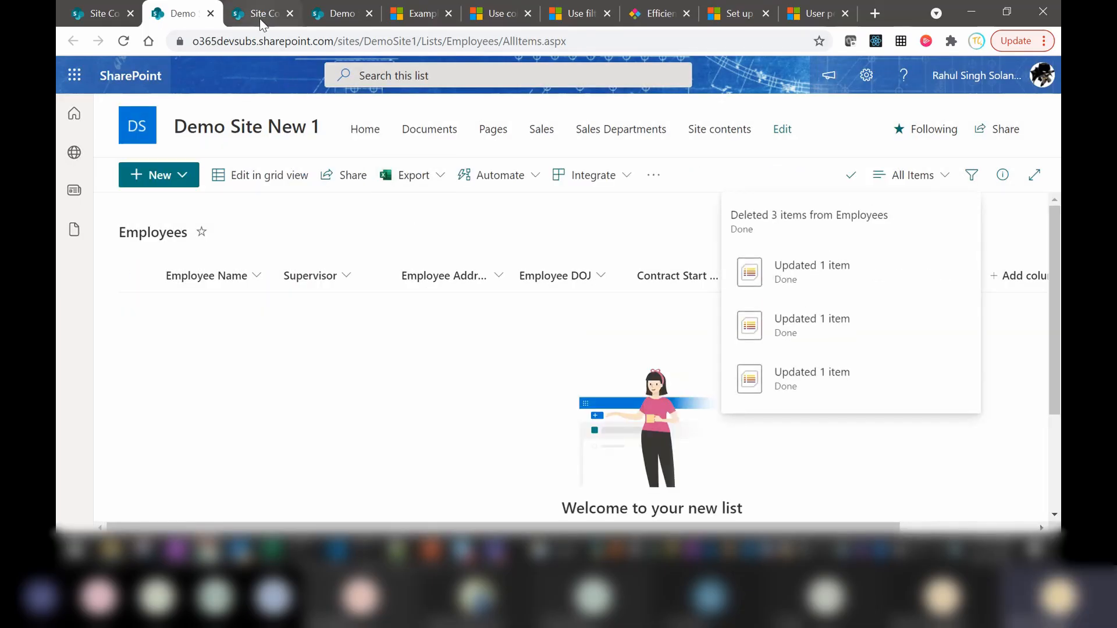
Reload the site's recycle bin and delete the three Employees items from it.
left_click(262, 14)
left_click(354, 22)
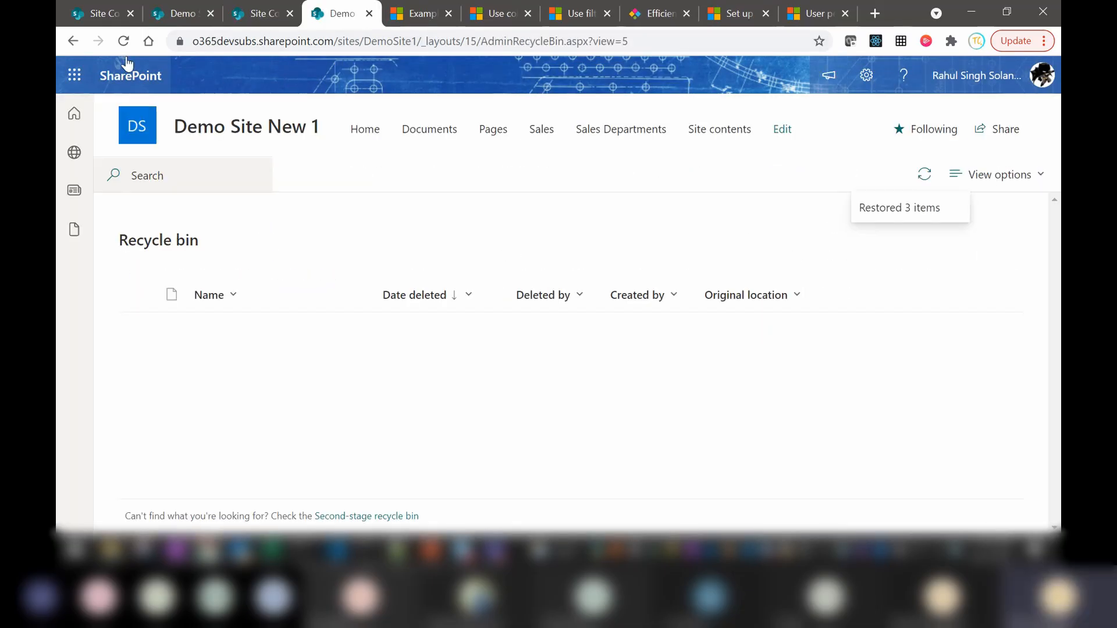
left_click(123, 40)
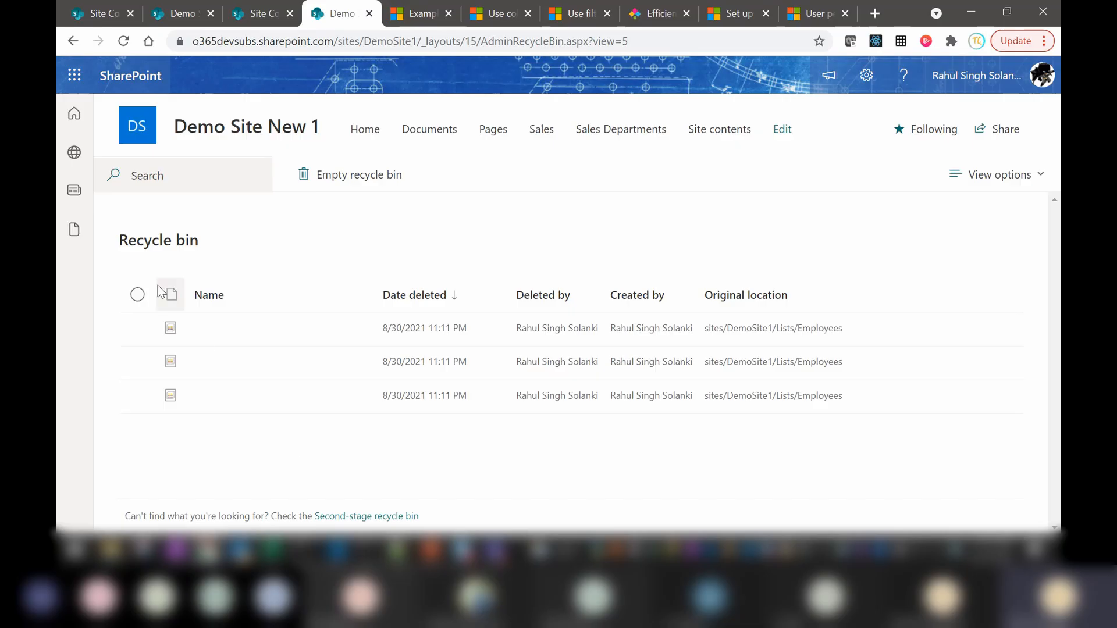
left_click(137, 296)
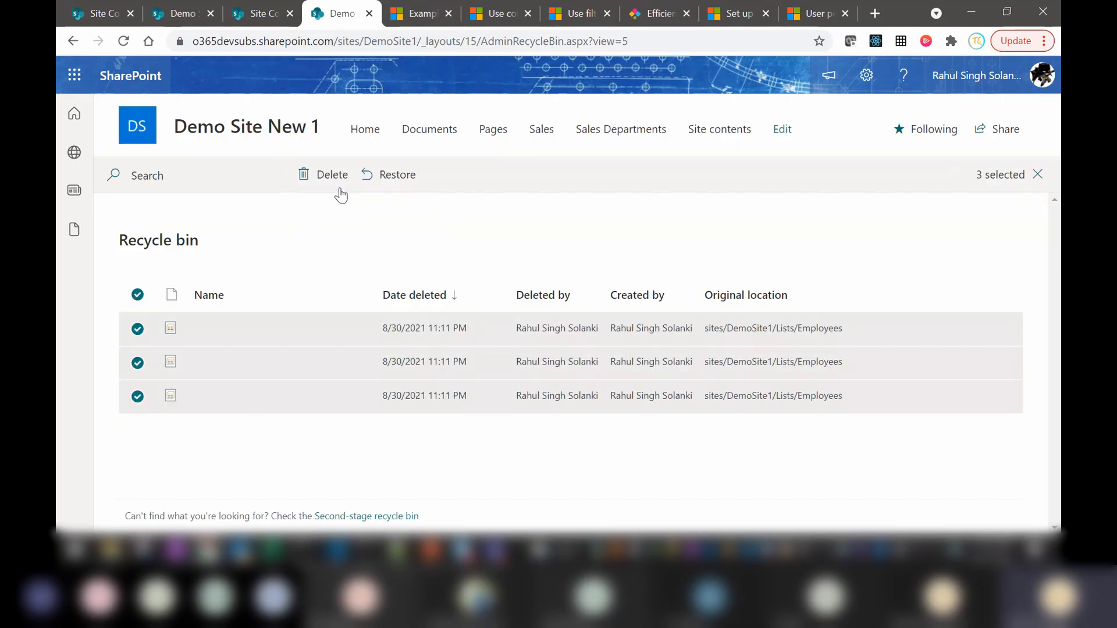
left_click(323, 179)
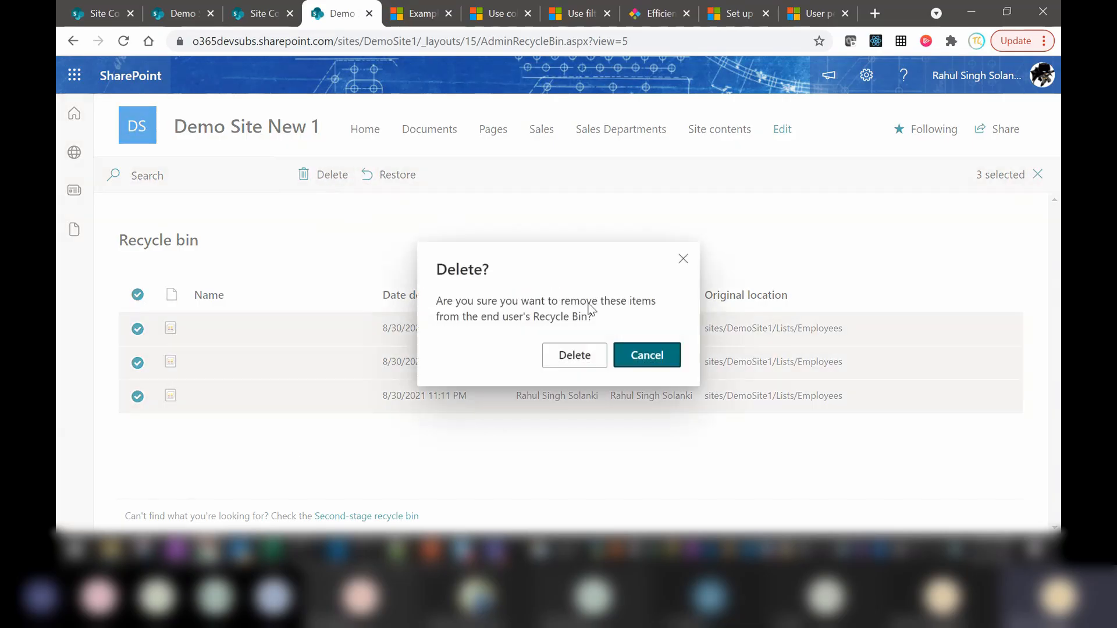
left_click(562, 361)
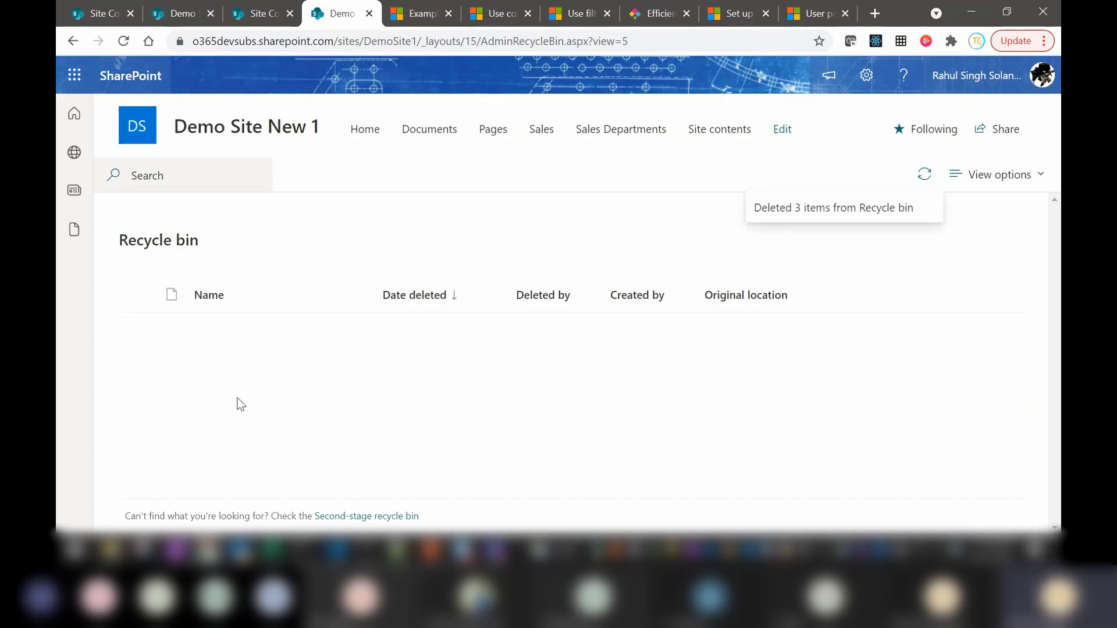
Permanently delete the three Employees items from the second-stage recycle bin.
left_click(367, 517)
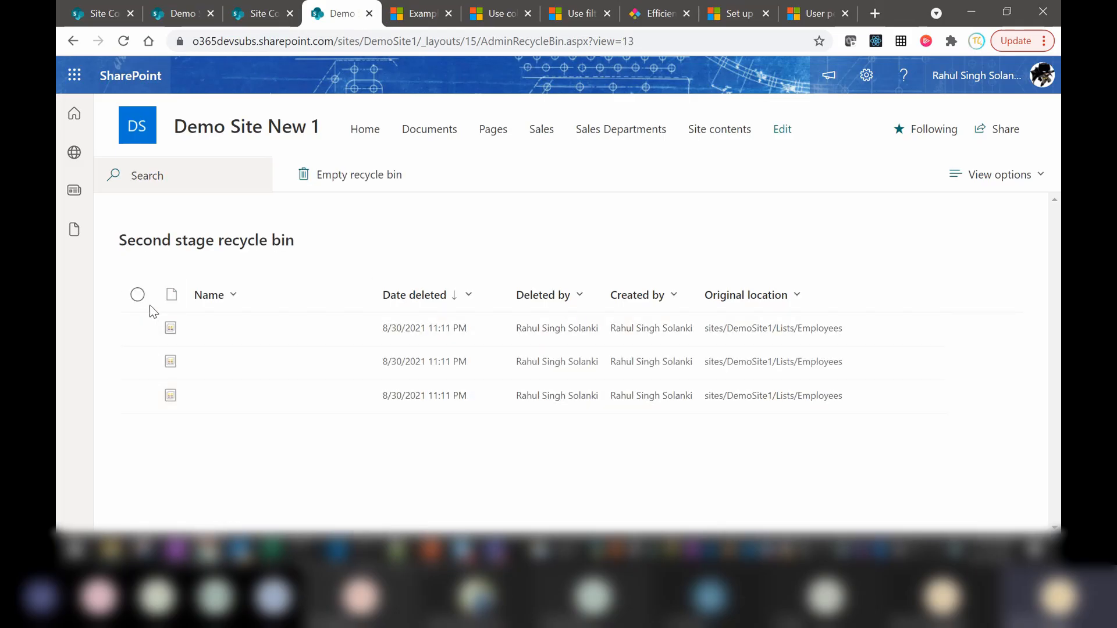
left_click(138, 295)
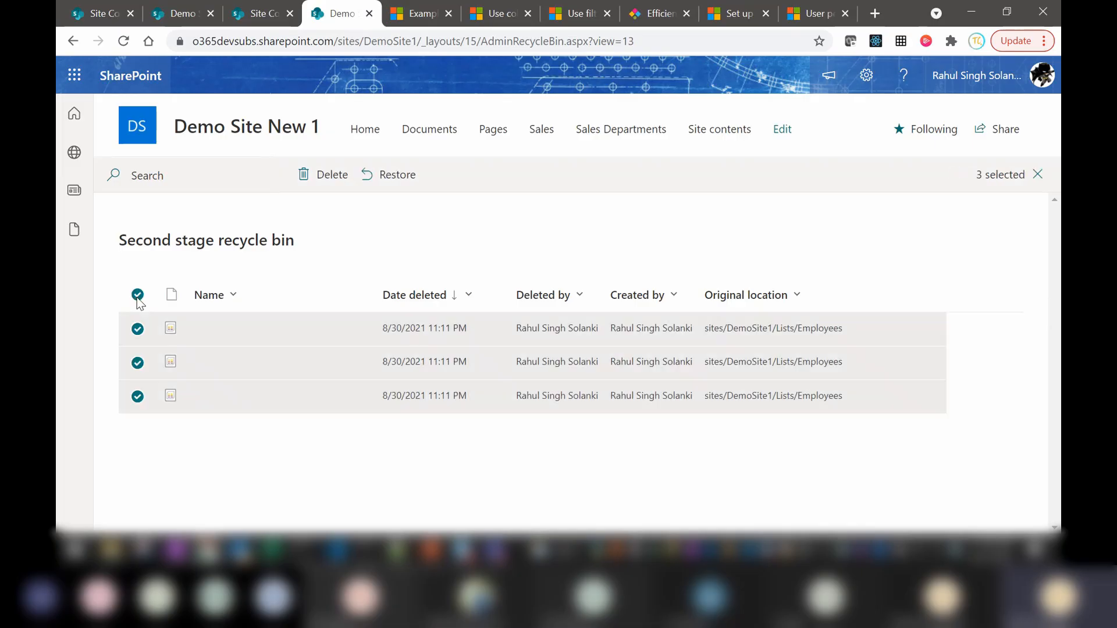
left_click(322, 176)
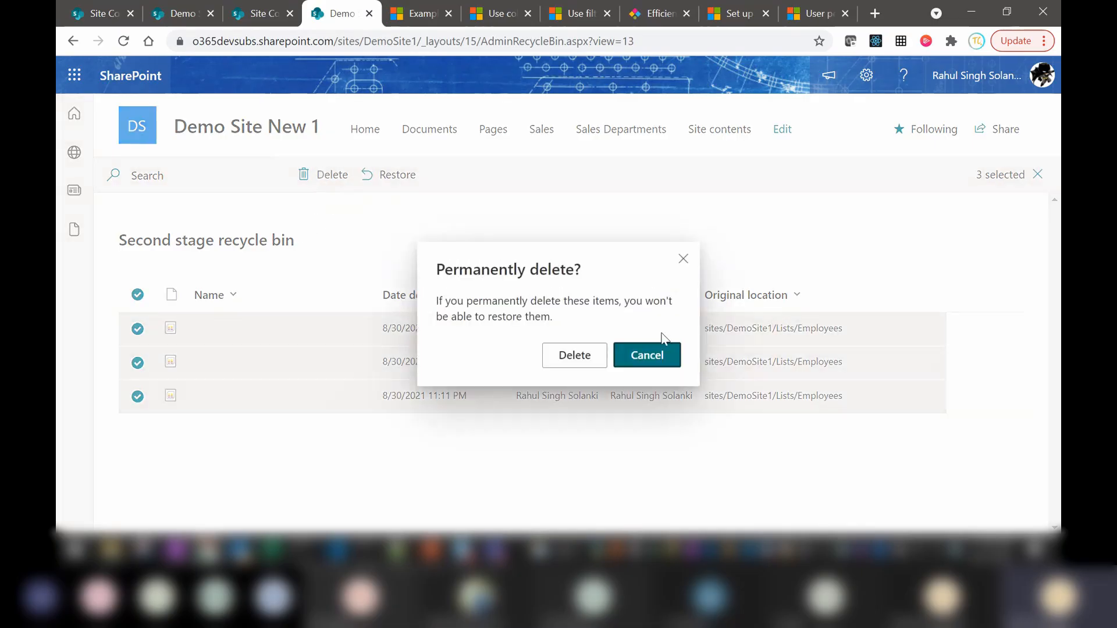
left_click(574, 356)
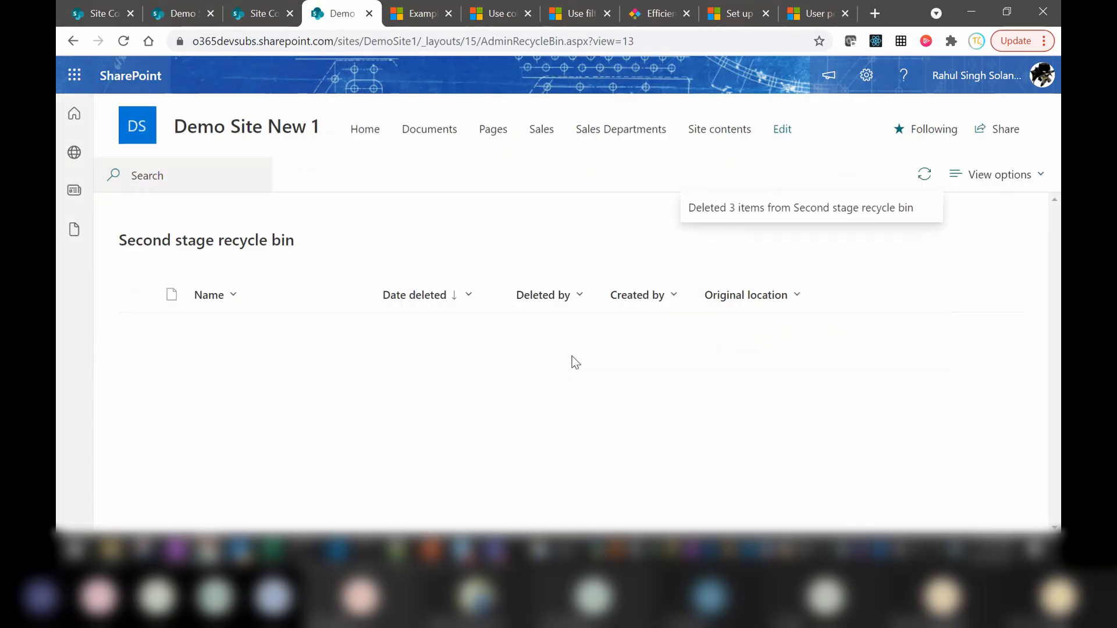
Reload the site columns page and show only the EmployeeOnboarding group.
left_click(257, 19)
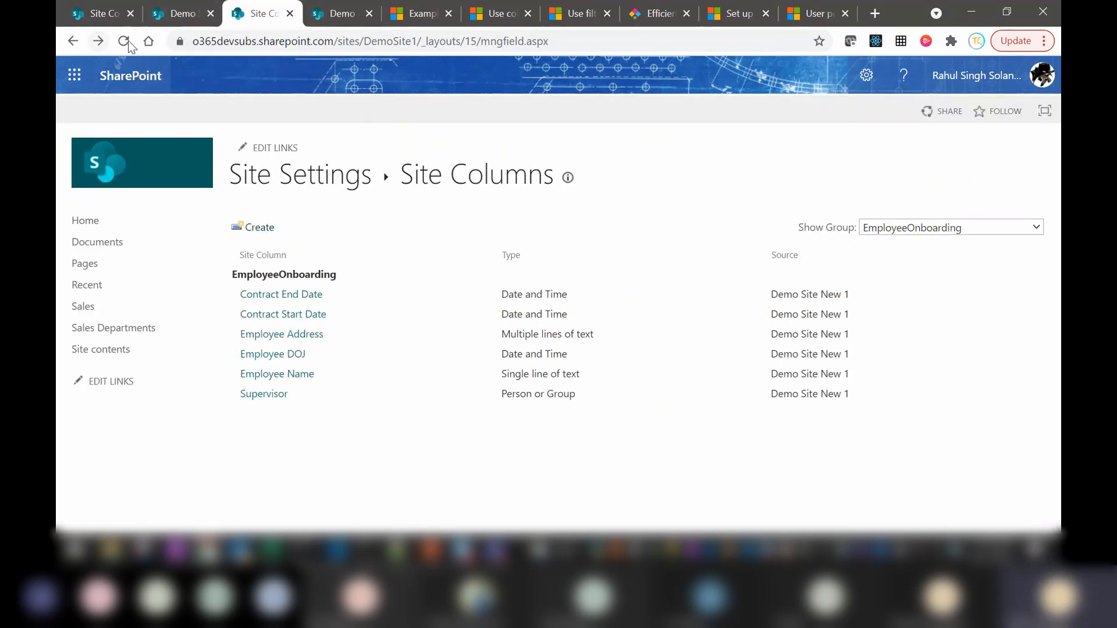
left_click(401, 41)
key("Return")
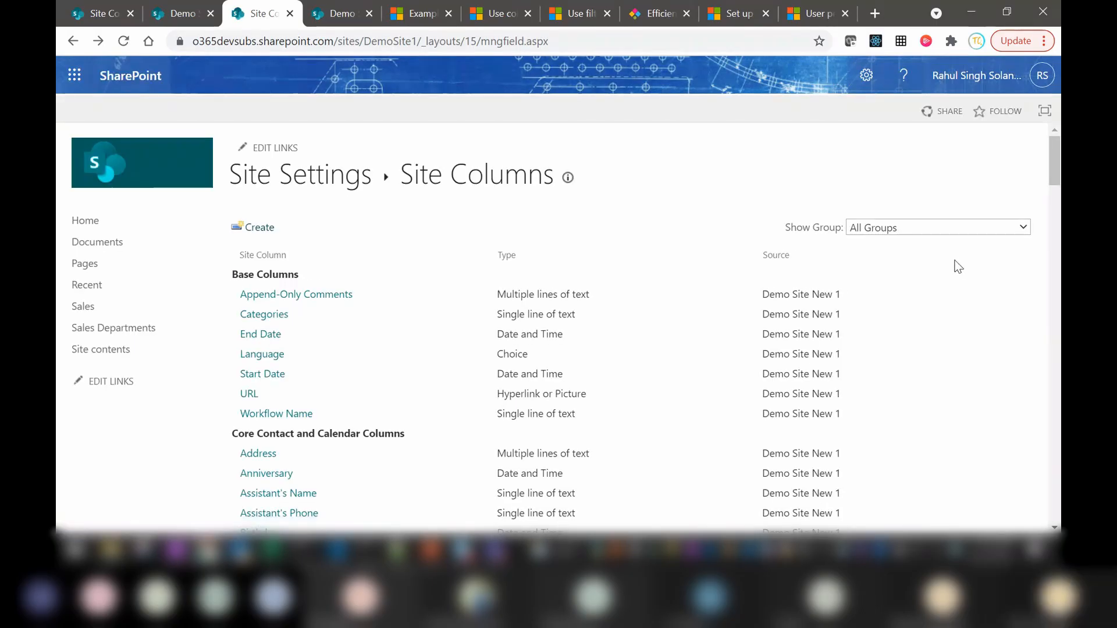
left_click(909, 225)
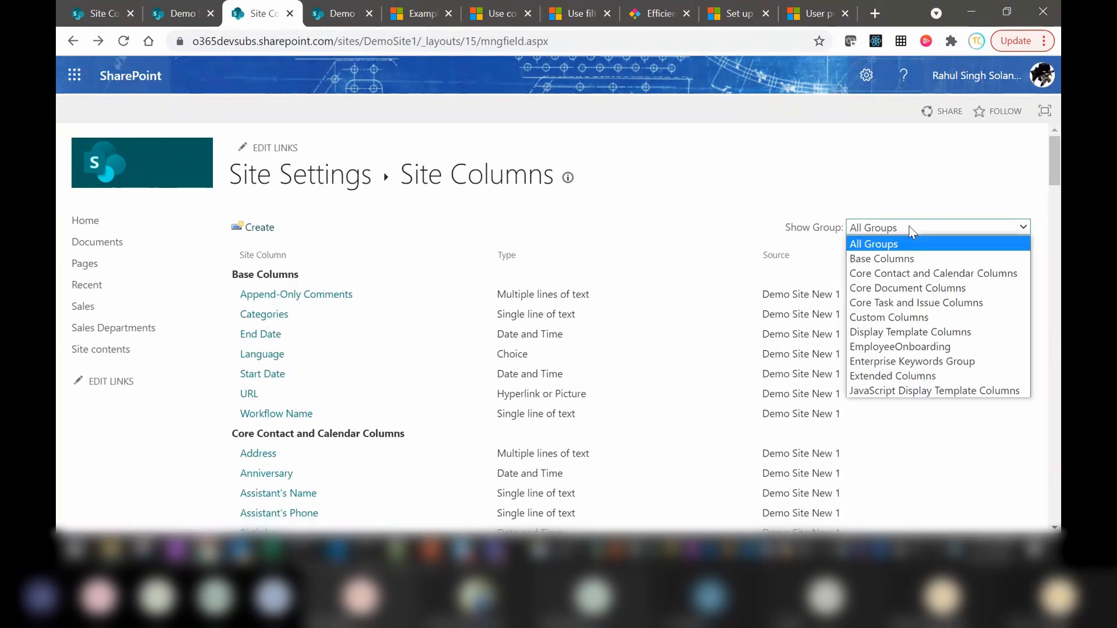
left_click(893, 348)
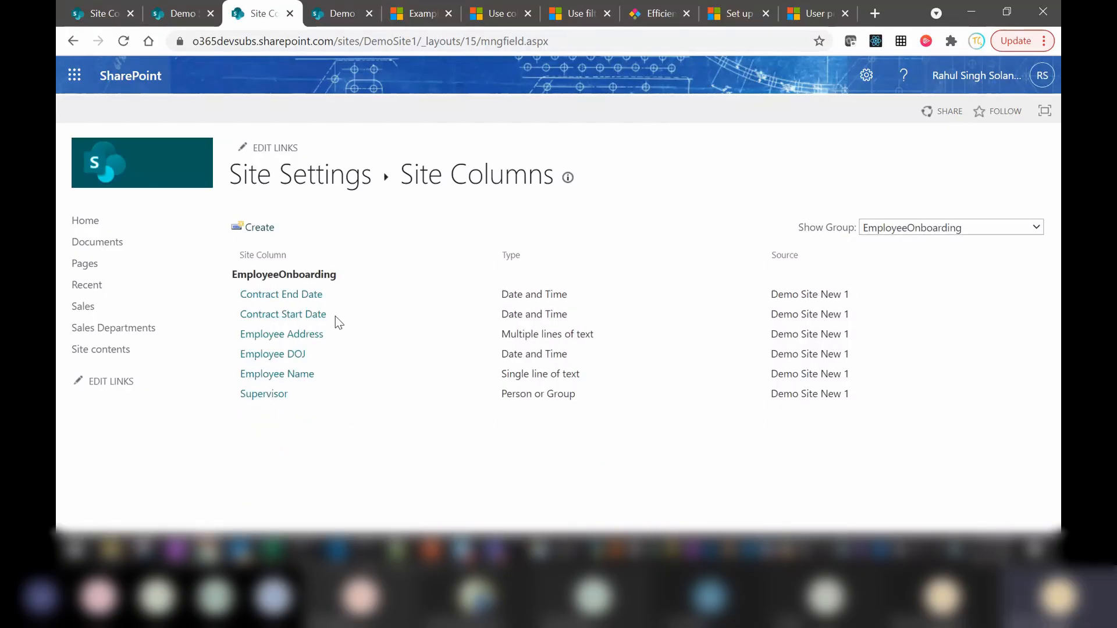
Try to delete the Contract End Date site column from its settings, and return to the site columns.
left_click(289, 299)
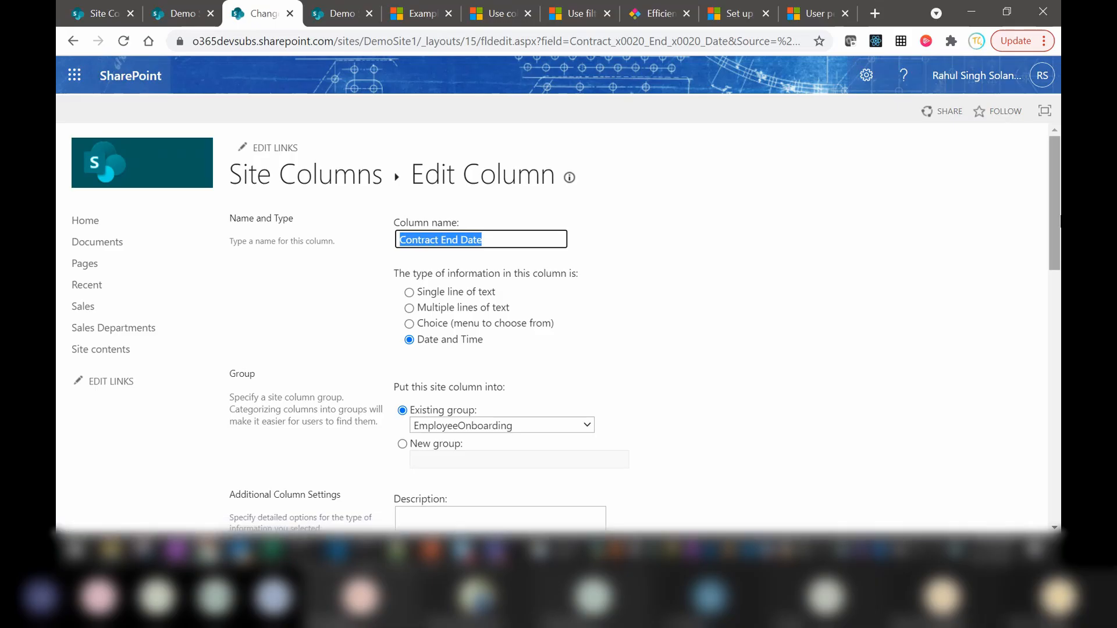
left_click_drag(1049, 199, 1042, 479)
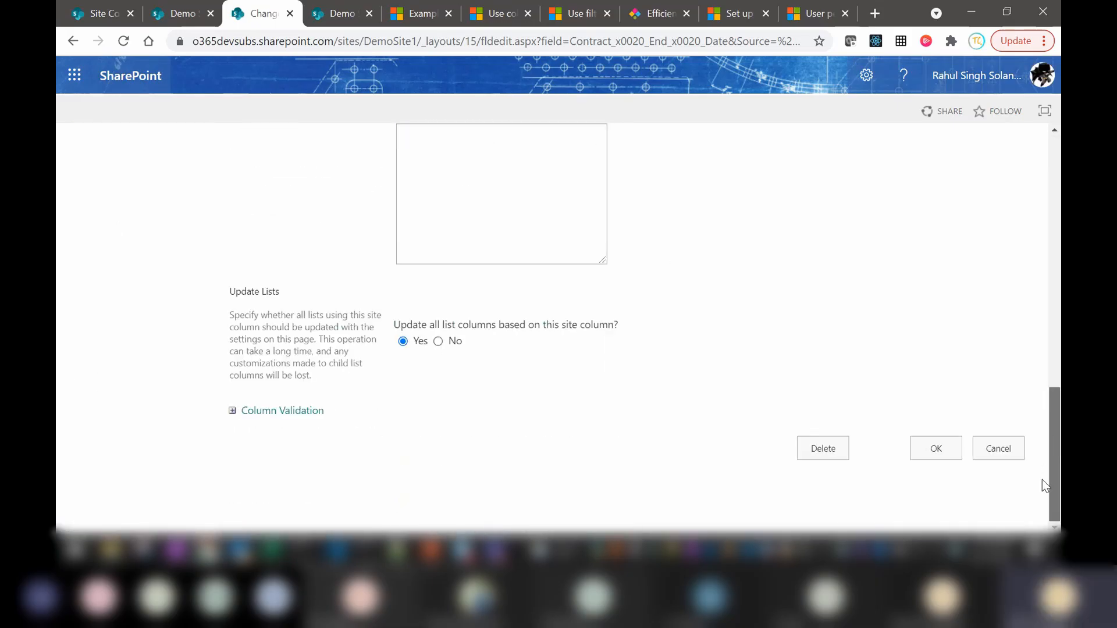
left_click(821, 447)
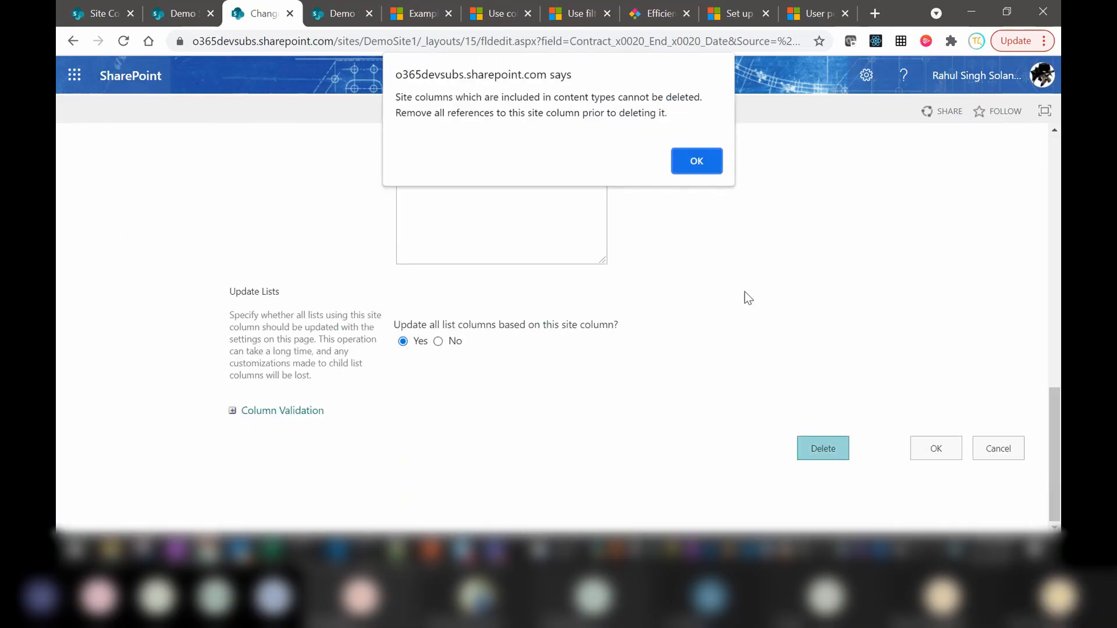
left_click(694, 163)
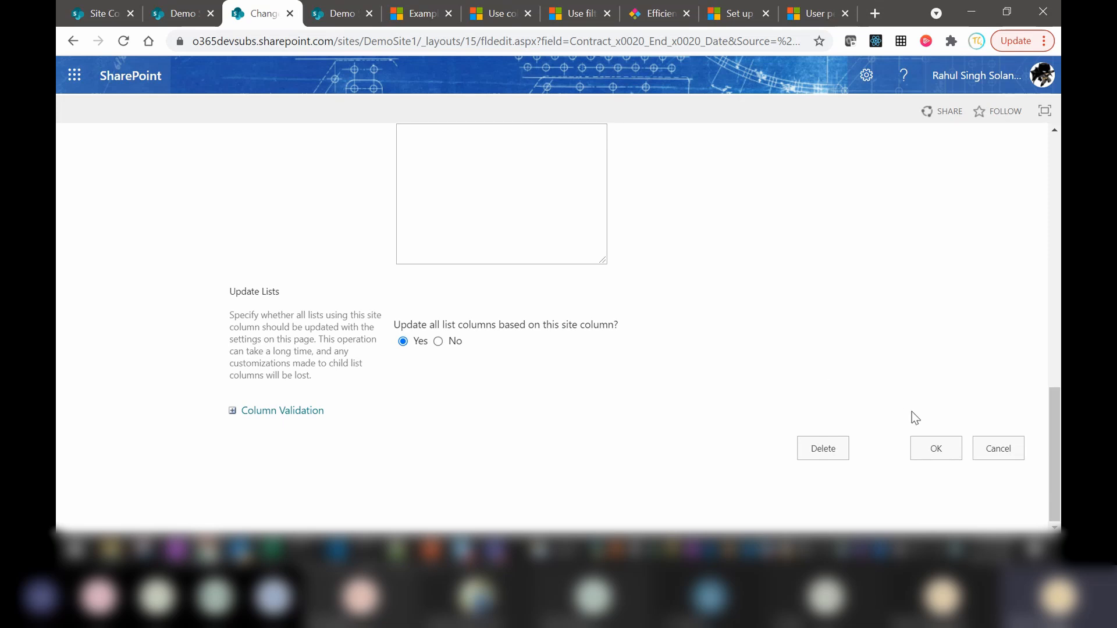
left_click(998, 448)
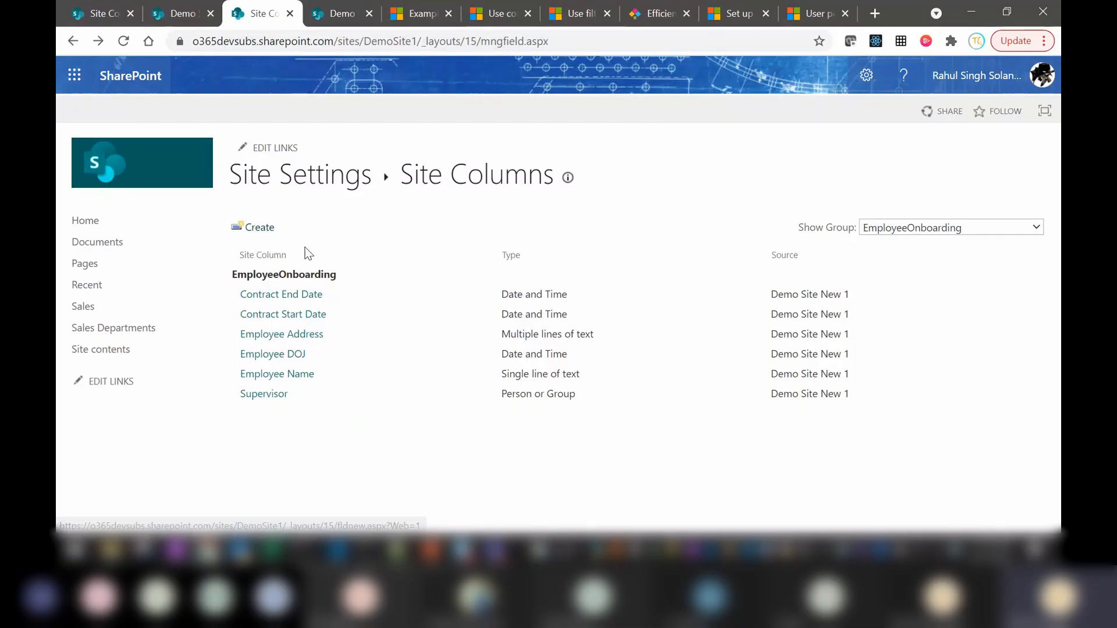
Start a new site column named Contract End Date with the Calculated information type.
left_click(261, 229)
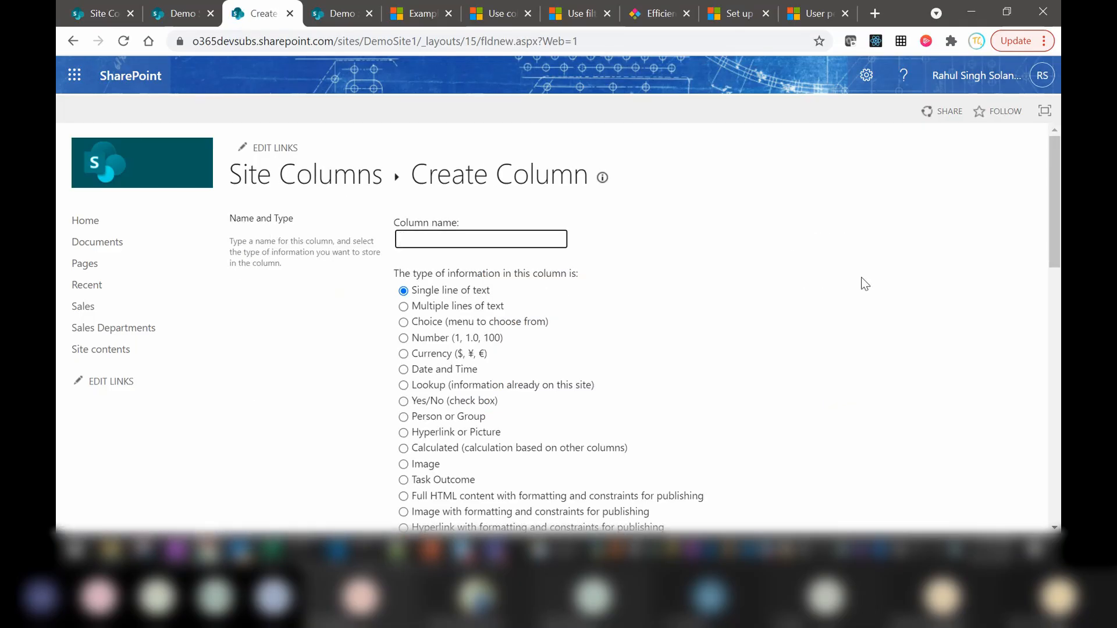
type("Contr")
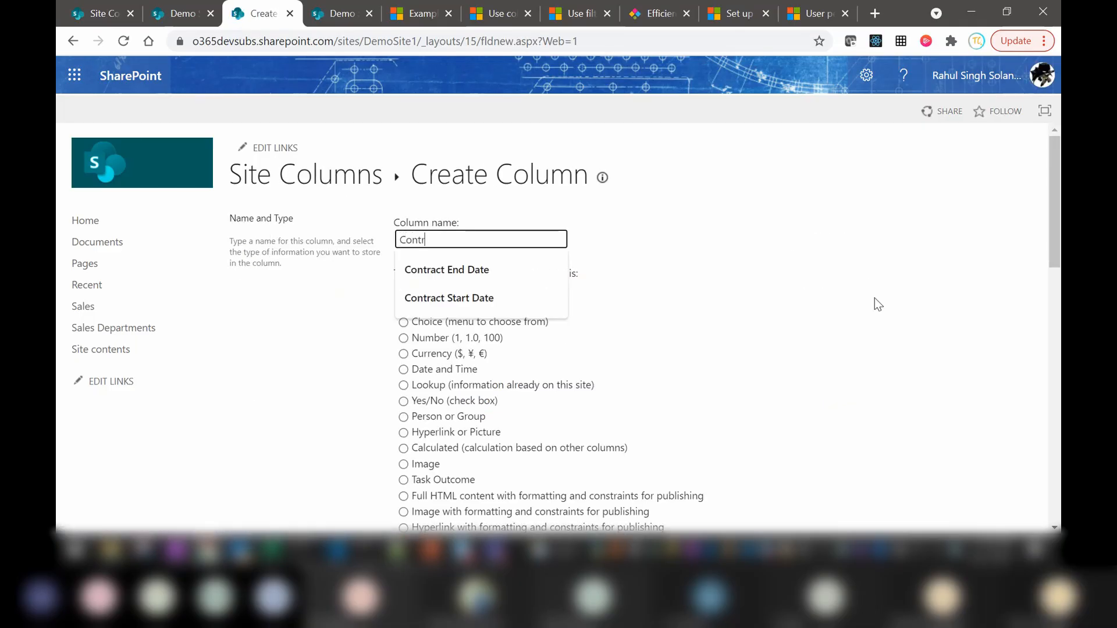
key("Down")
key("Return")
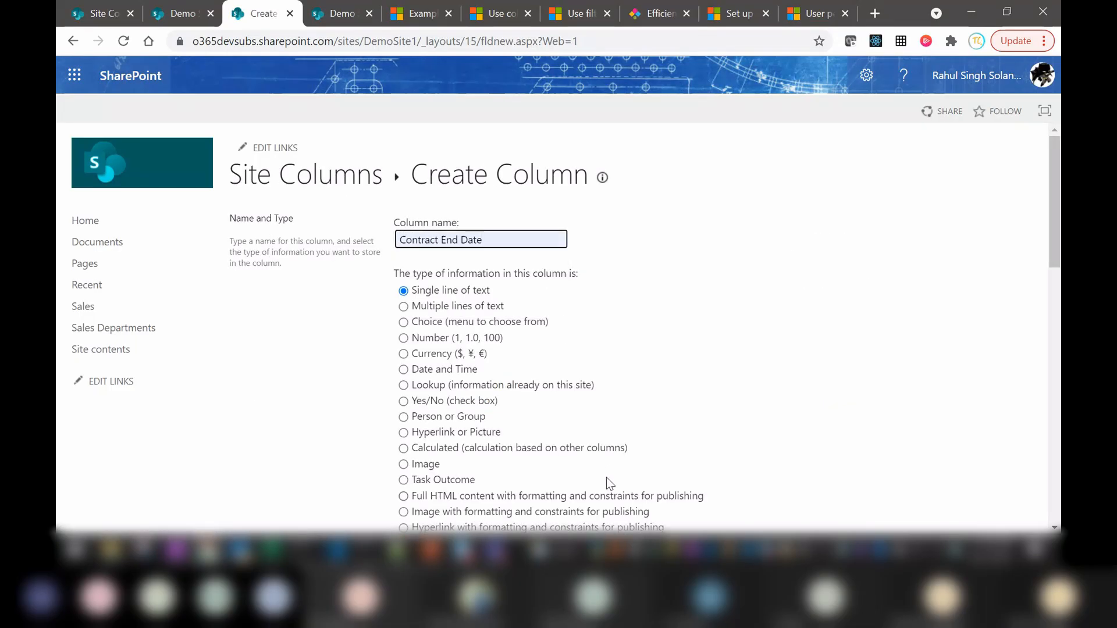
left_click(368, 385)
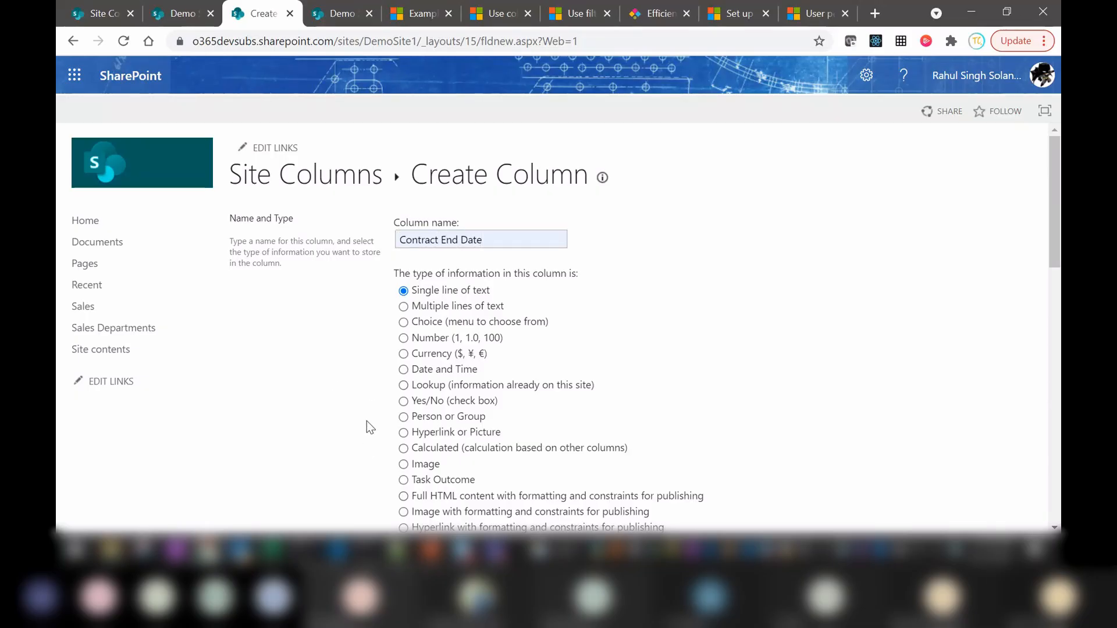
left_click(403, 449)
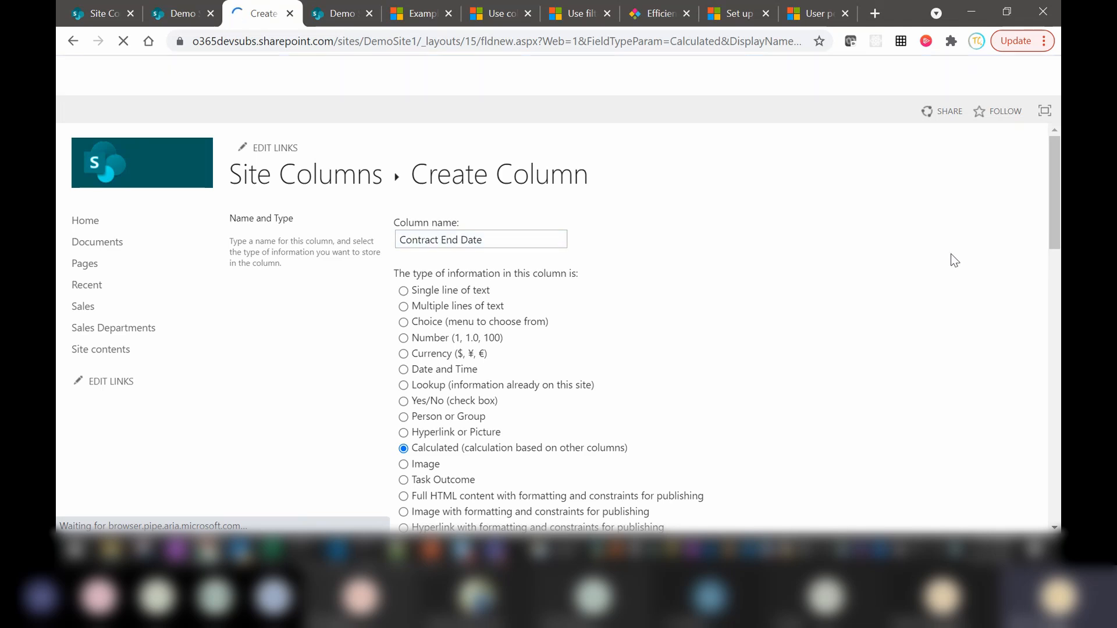
Assign the new calculated column to the existing EmployeeOnboarding group.
left_click_drag(1058, 193, 1059, 322)
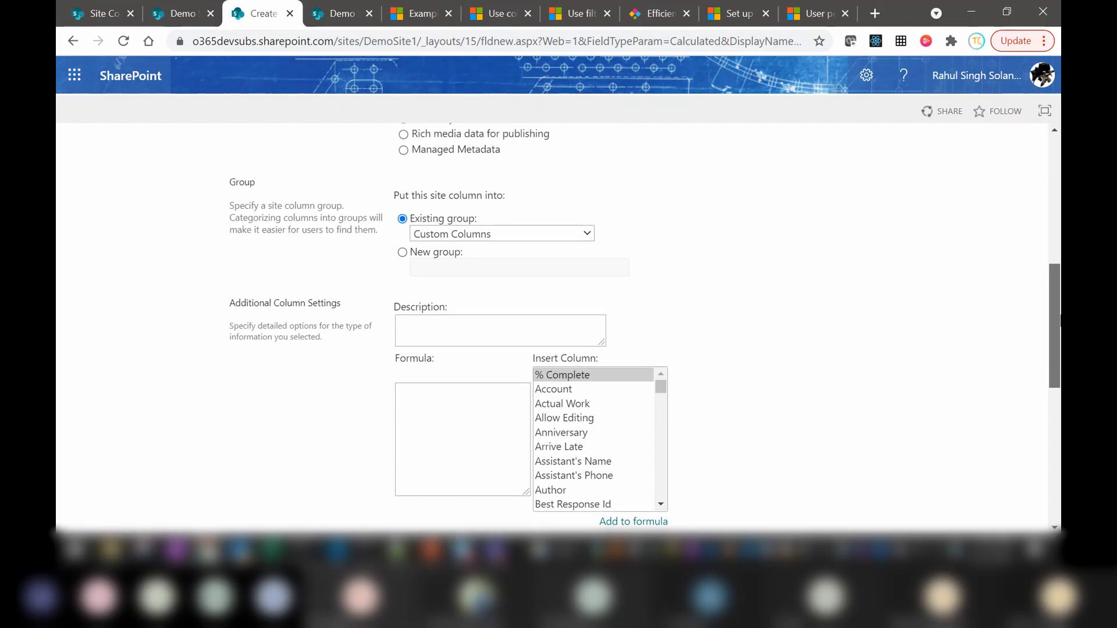
left_click(547, 236)
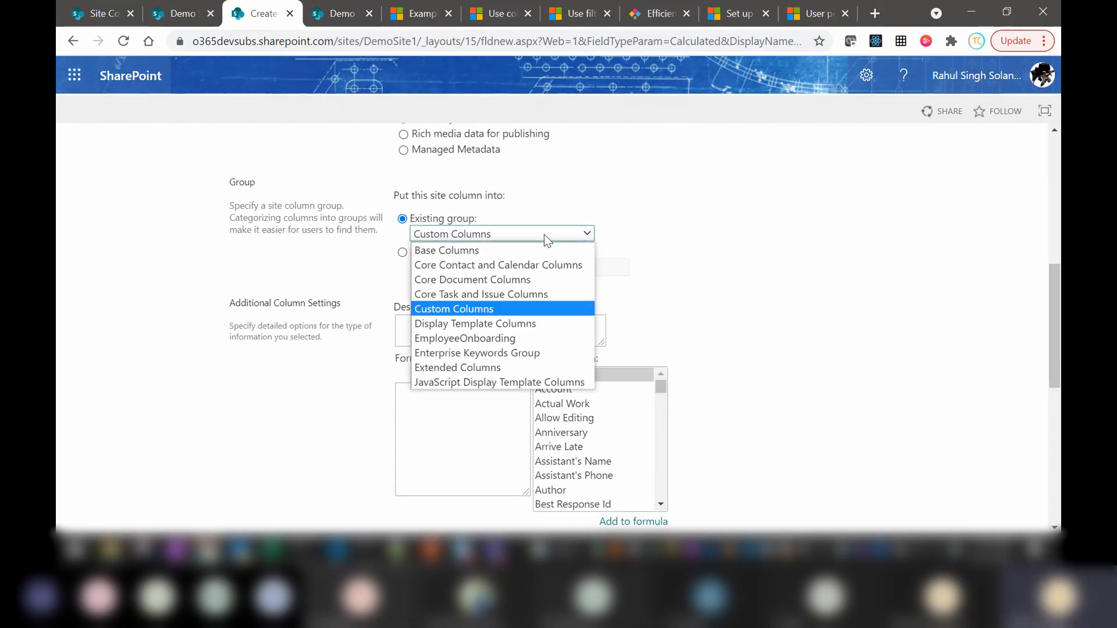
left_click(464, 339)
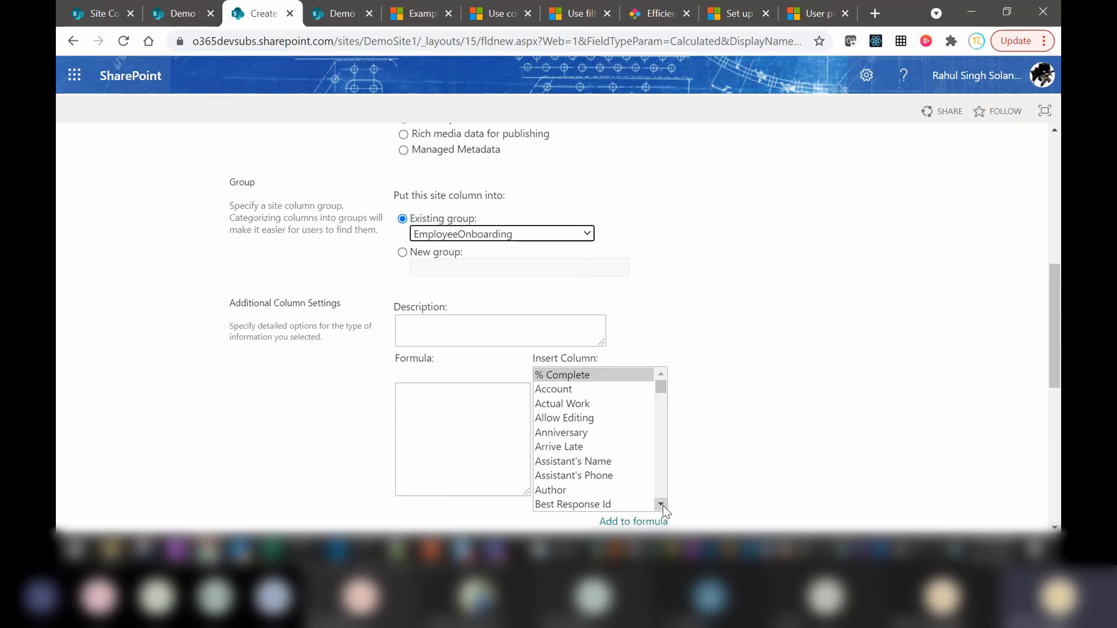
Set the calculated column's formula to [Contract Start Date]+180, inserting the Contract Start Date reference from the available columns.
left_click(661, 504)
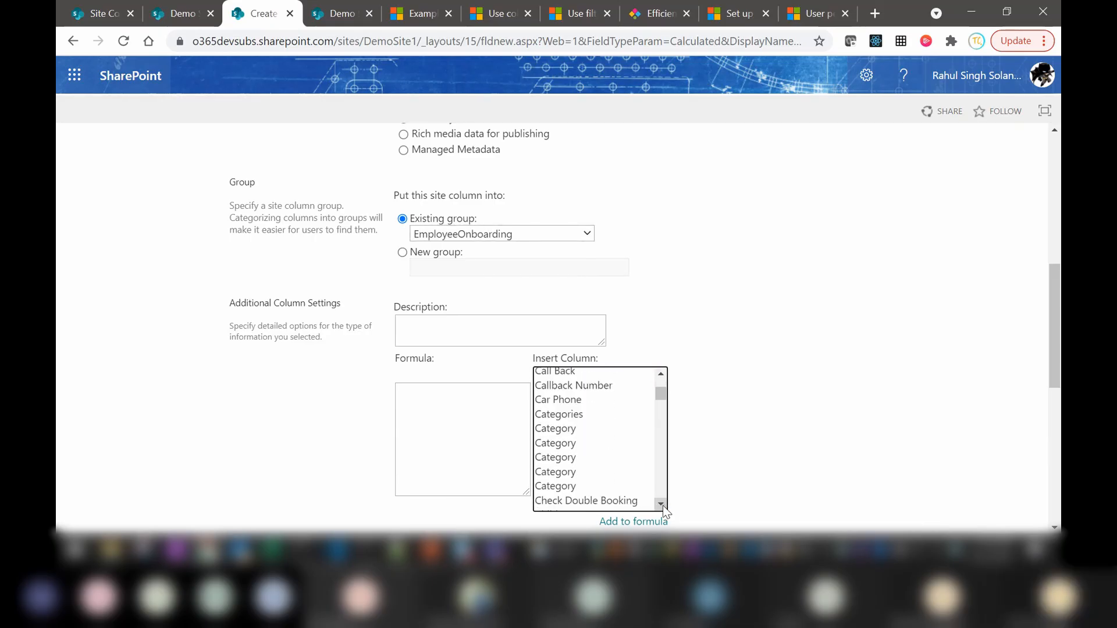
left_click(664, 507)
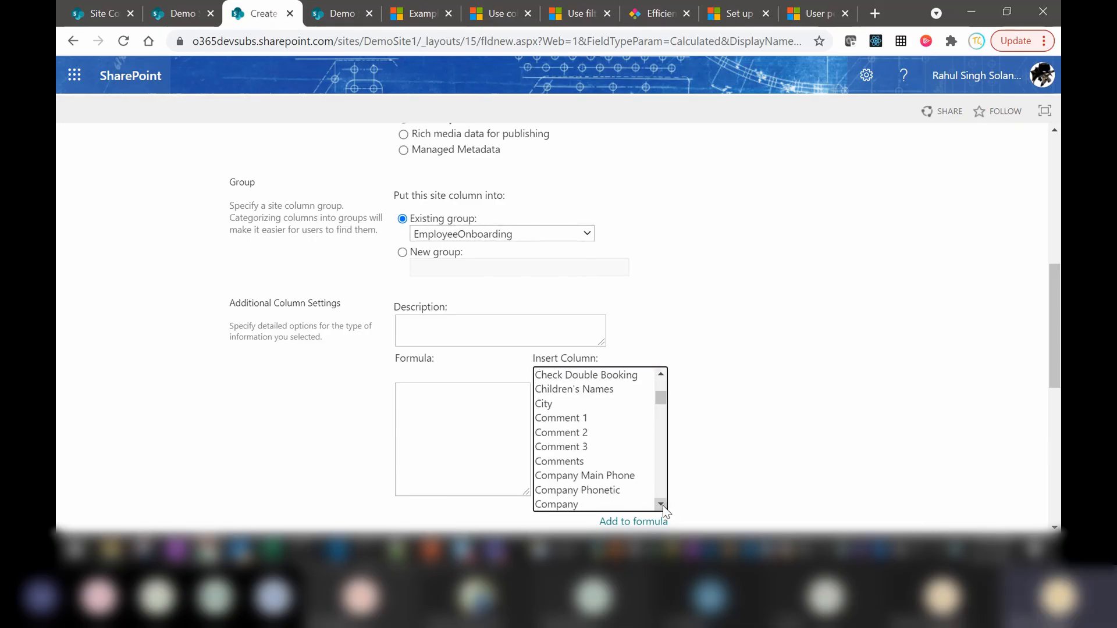
left_click(662, 505)
left_click(662, 505)
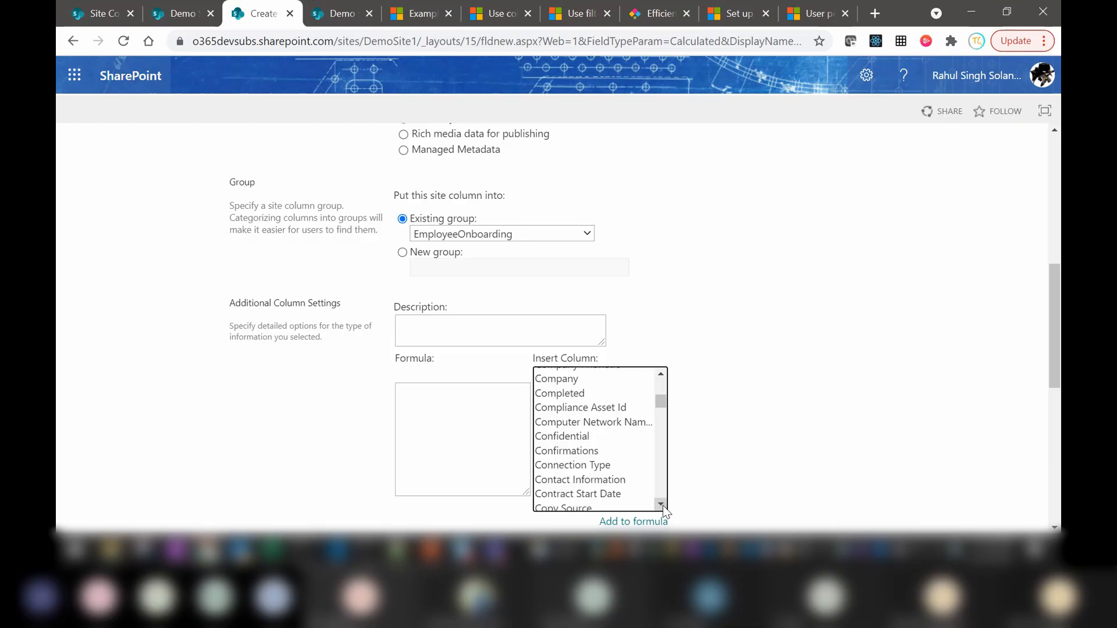
left_click(661, 505)
left_click(661, 505)
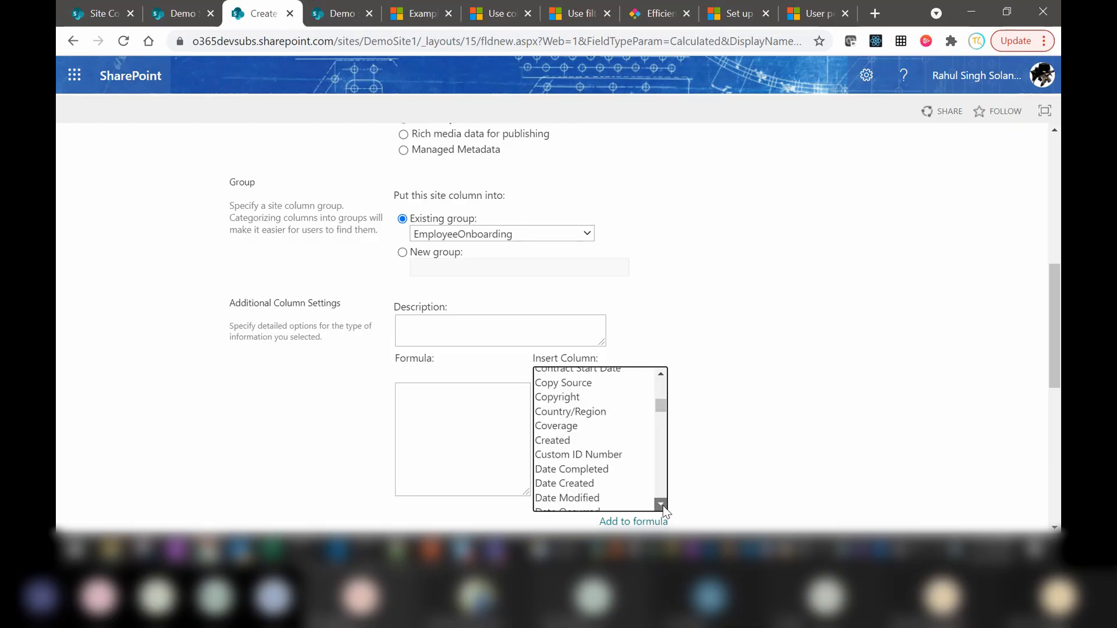
left_click(661, 506)
left_click(662, 505)
left_click(662, 505)
left_click(661, 505)
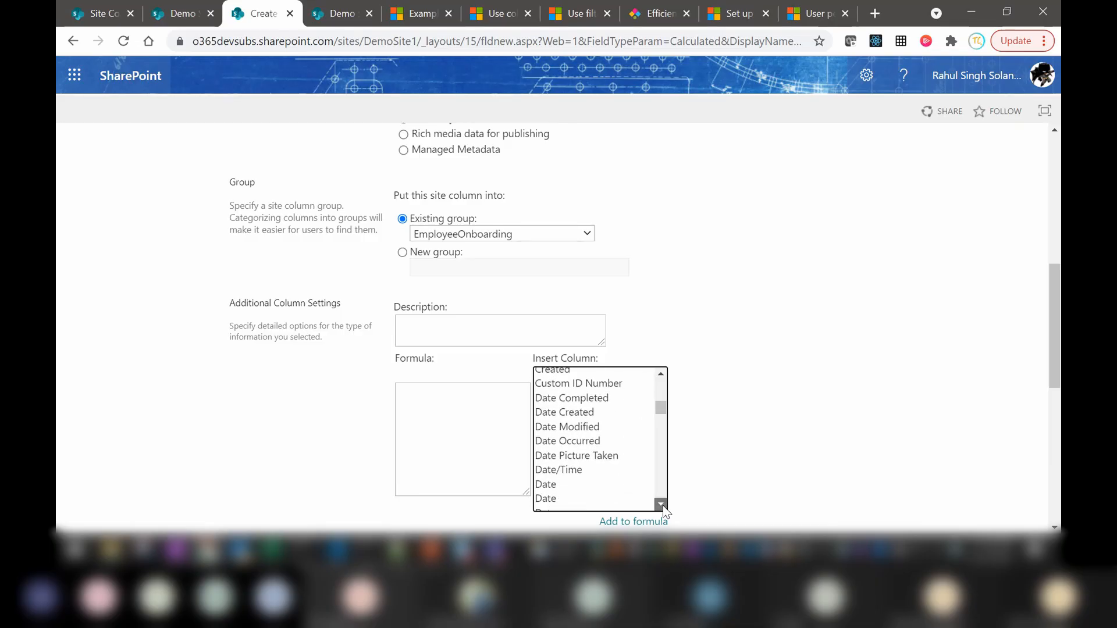
left_click(661, 505)
left_click(661, 505)
left_click(553, 454)
type("con")
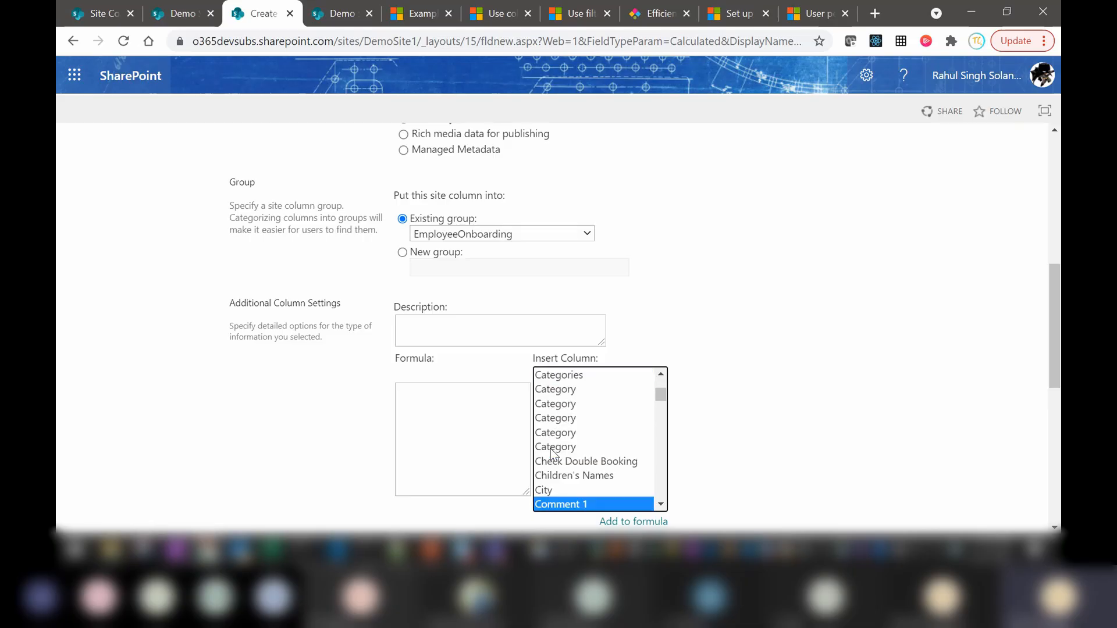
left_click(660, 505)
left_click(660, 504)
left_click(660, 505)
left_click(660, 505)
left_click(660, 504)
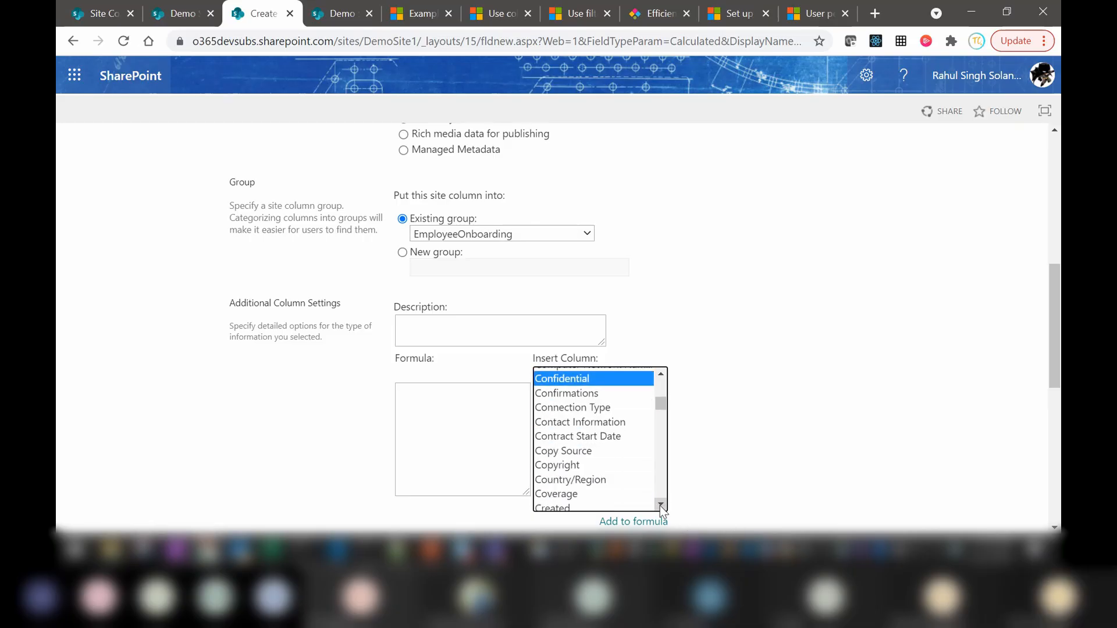
double_click(577, 438)
left_click(504, 392)
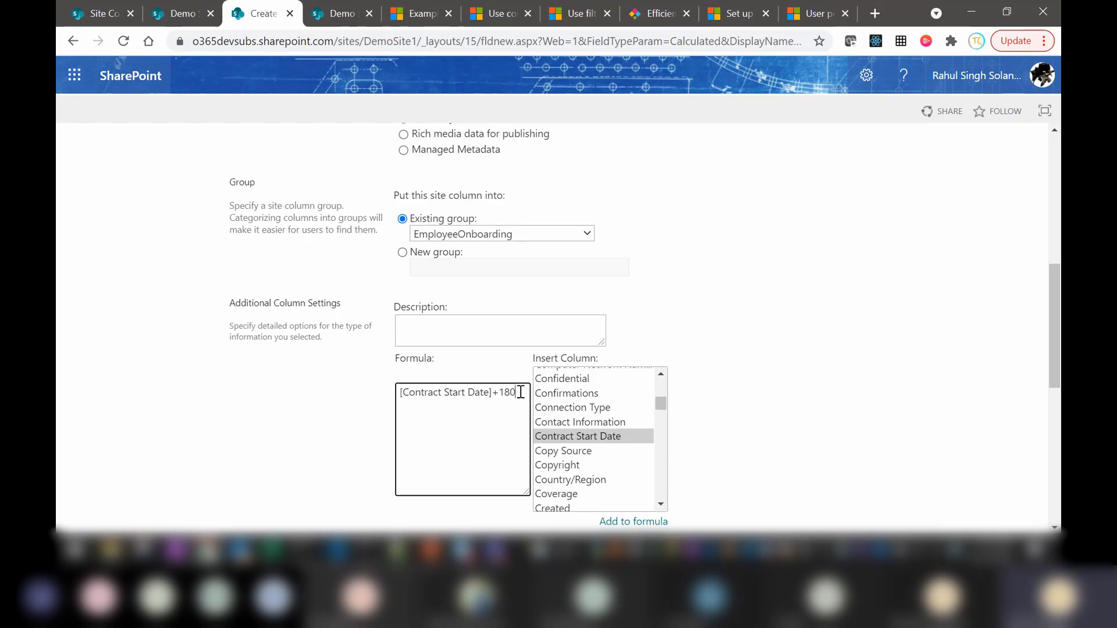
key("alt+Tab")
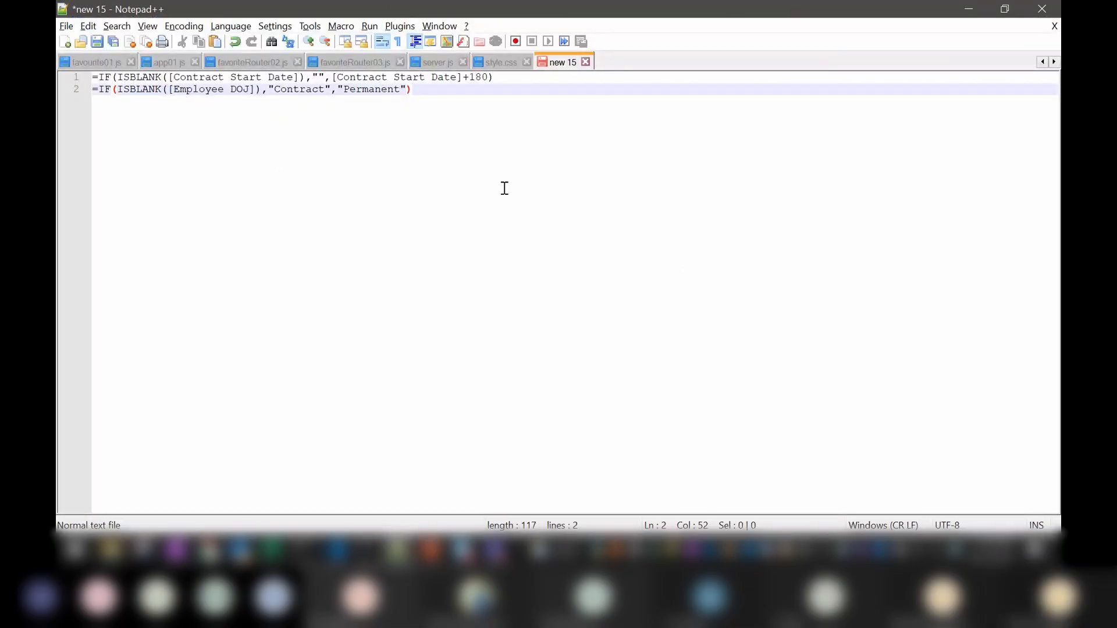
key("alt+Tab")
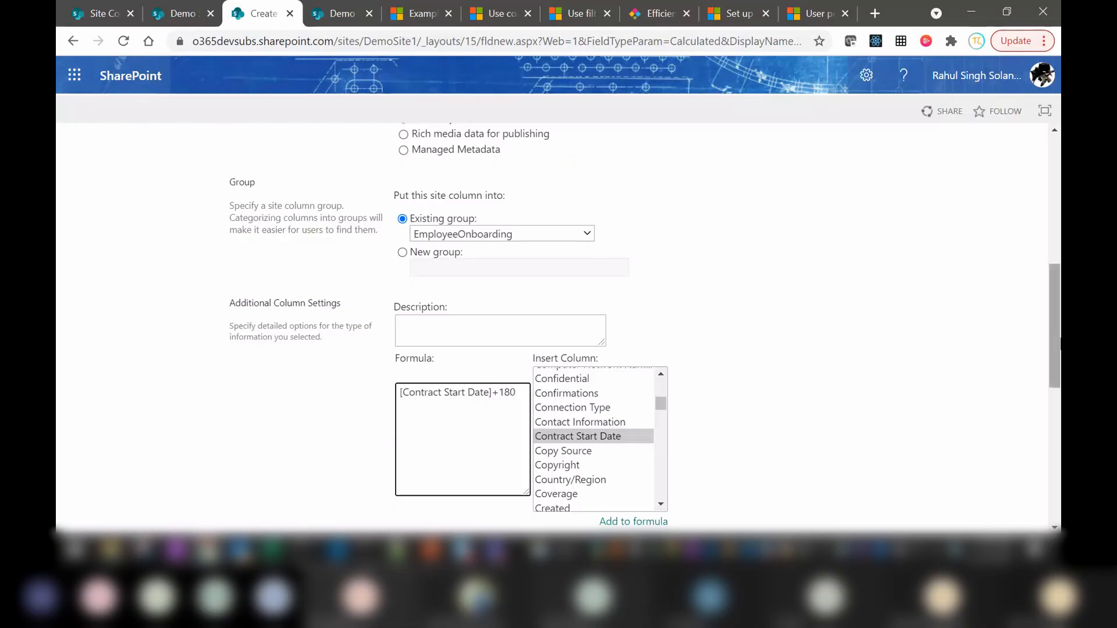
Set the formula's returned data type to Date and Time, and try to create the column under the name Contract End Date.
left_click_drag(1056, 317, 1058, 362)
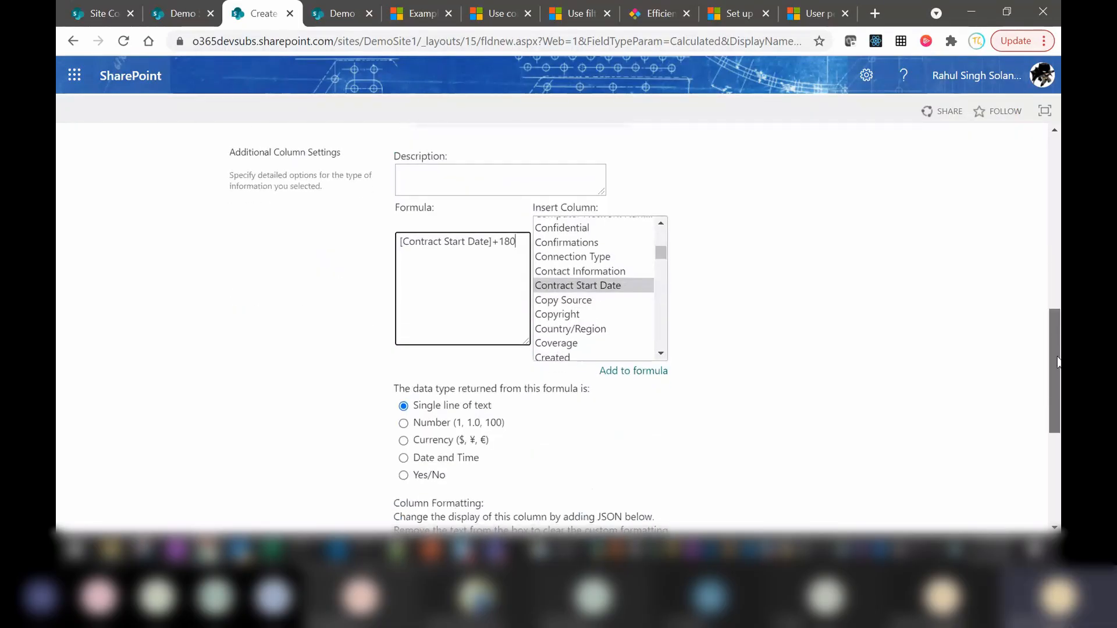
mouse_move(1058, 362)
left_mouse_down()
mouse_move(1056, 188)
mouse_move(1058, 384)
left_mouse_up()
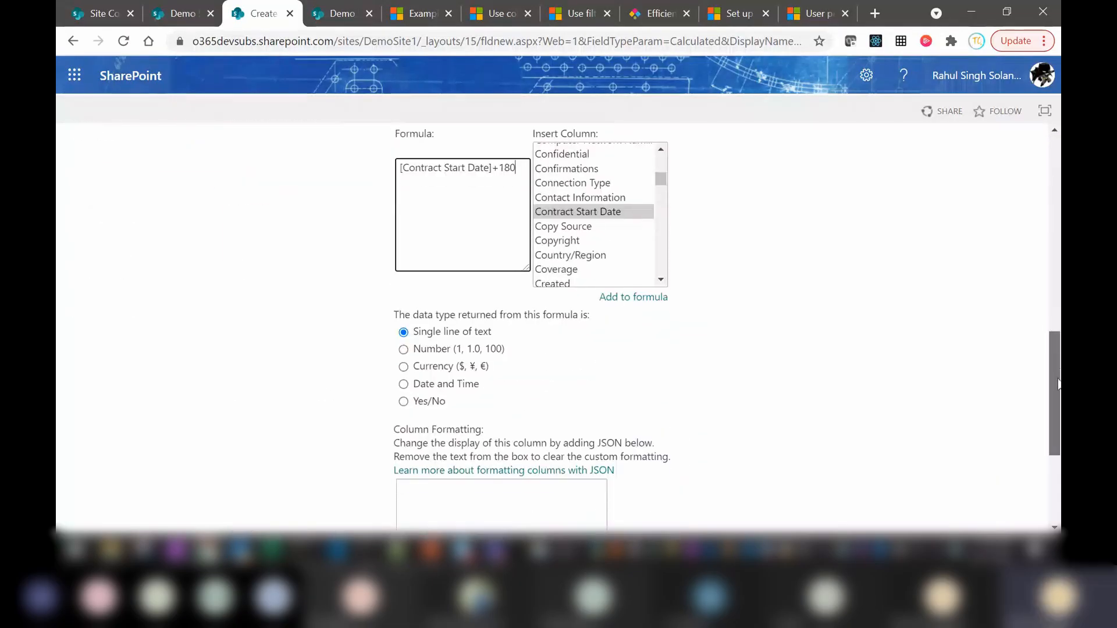
left_click(443, 386)
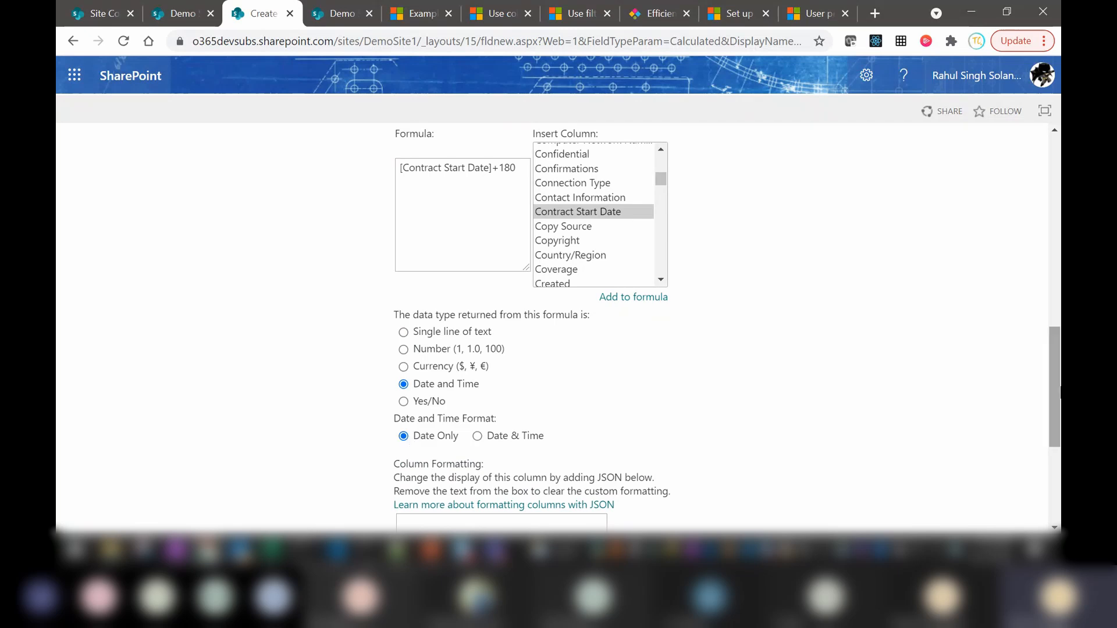
left_click_drag(1056, 392, 1058, 466)
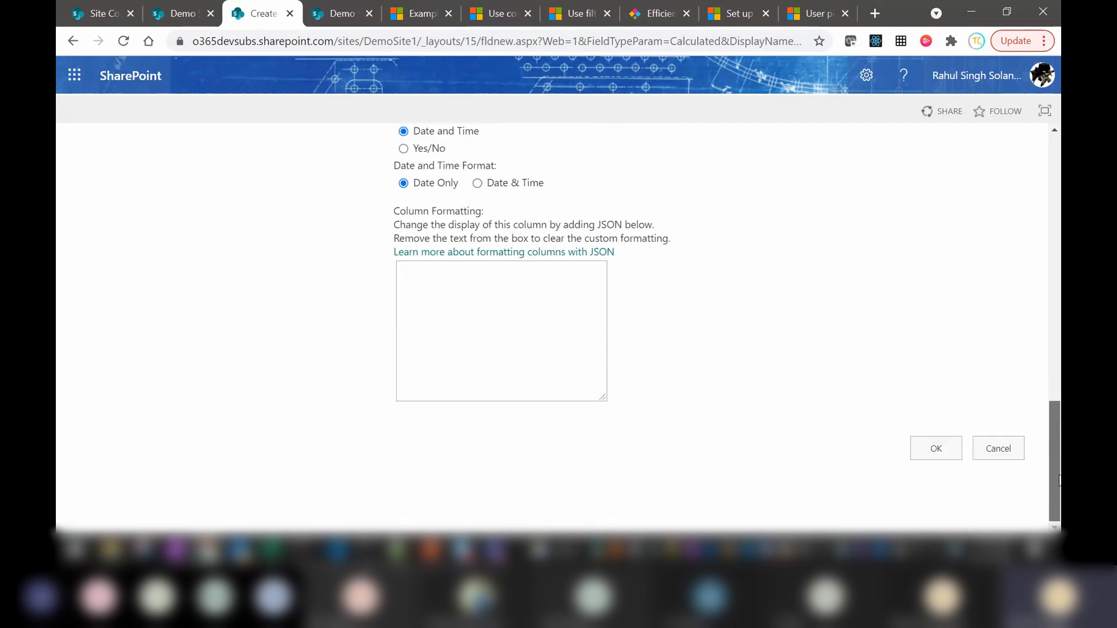
left_click(936, 451)
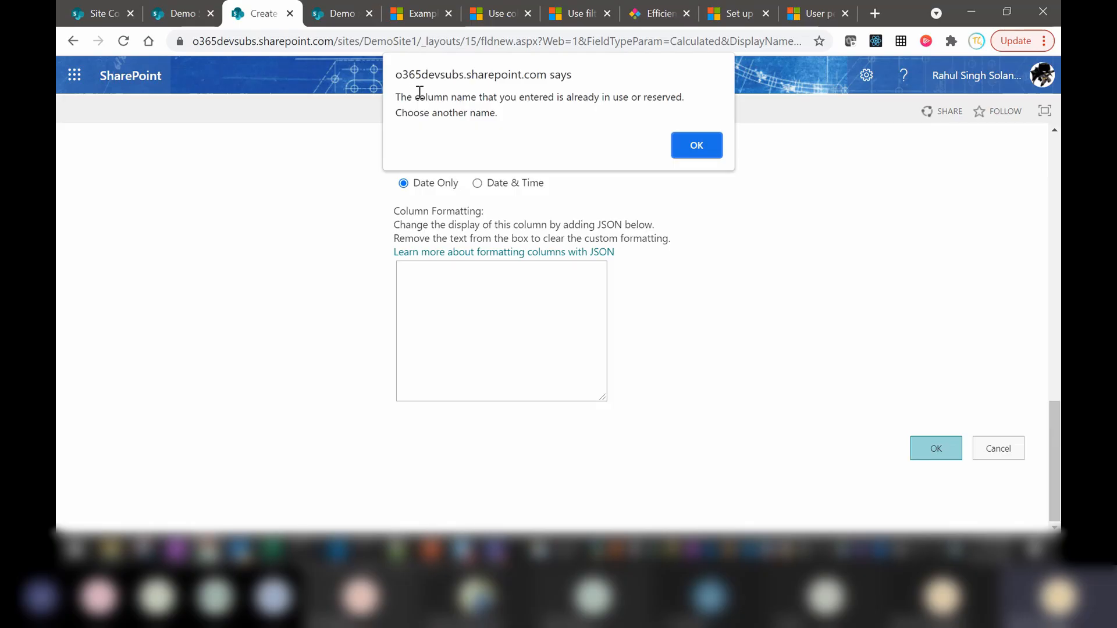
left_click_drag(425, 96, 722, 163)
left_click(696, 147)
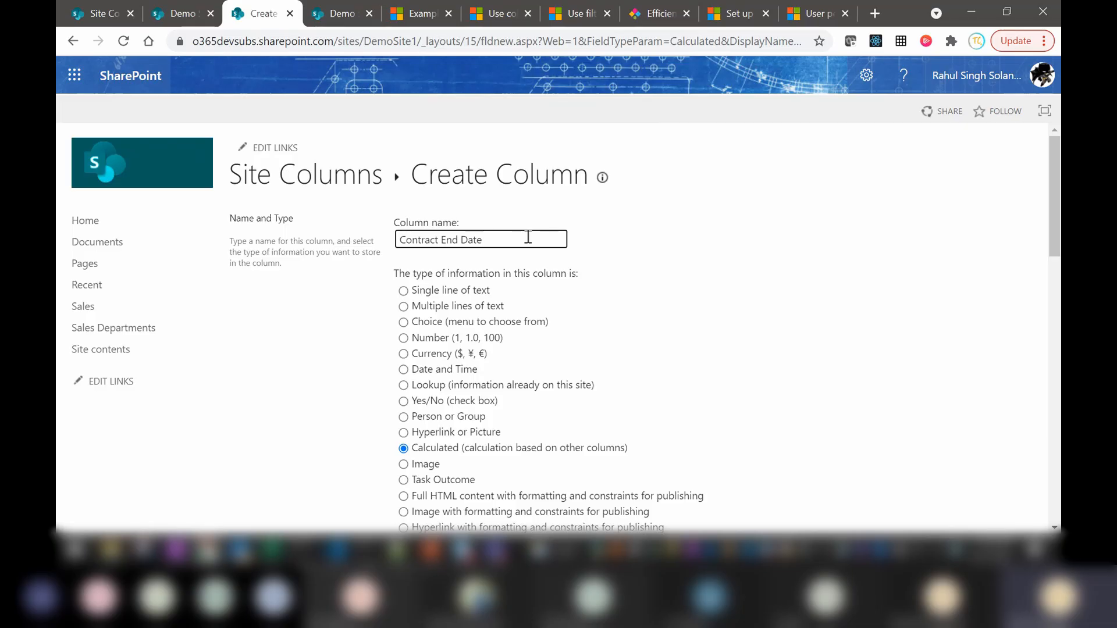
Rename the new calculated column to Contract End Date New and create it.
type("New")
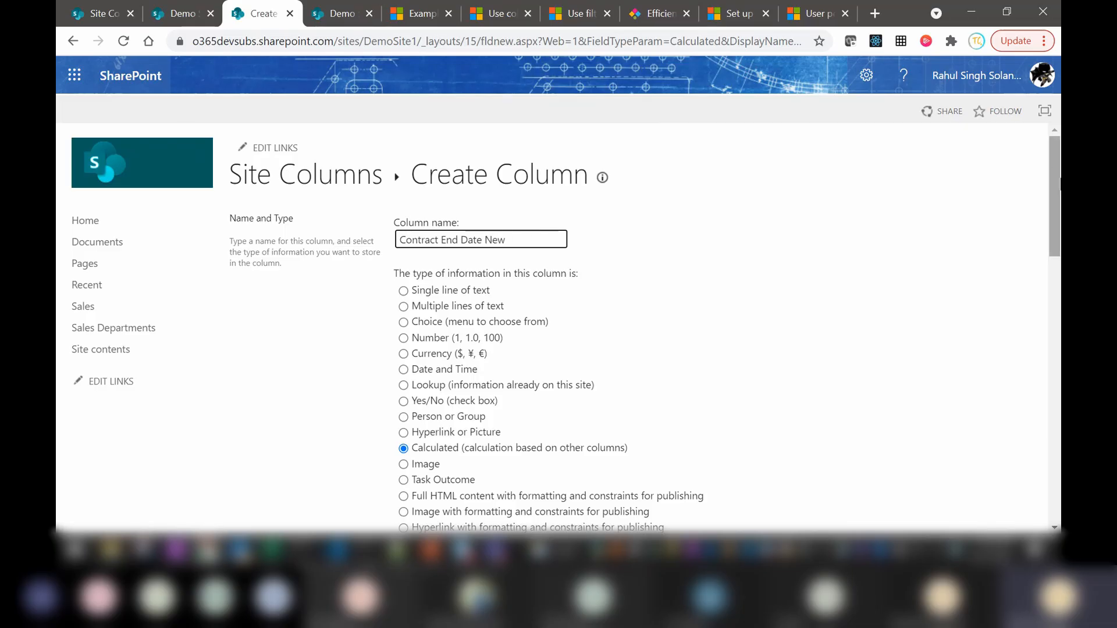
left_click_drag(1053, 169, 1058, 466)
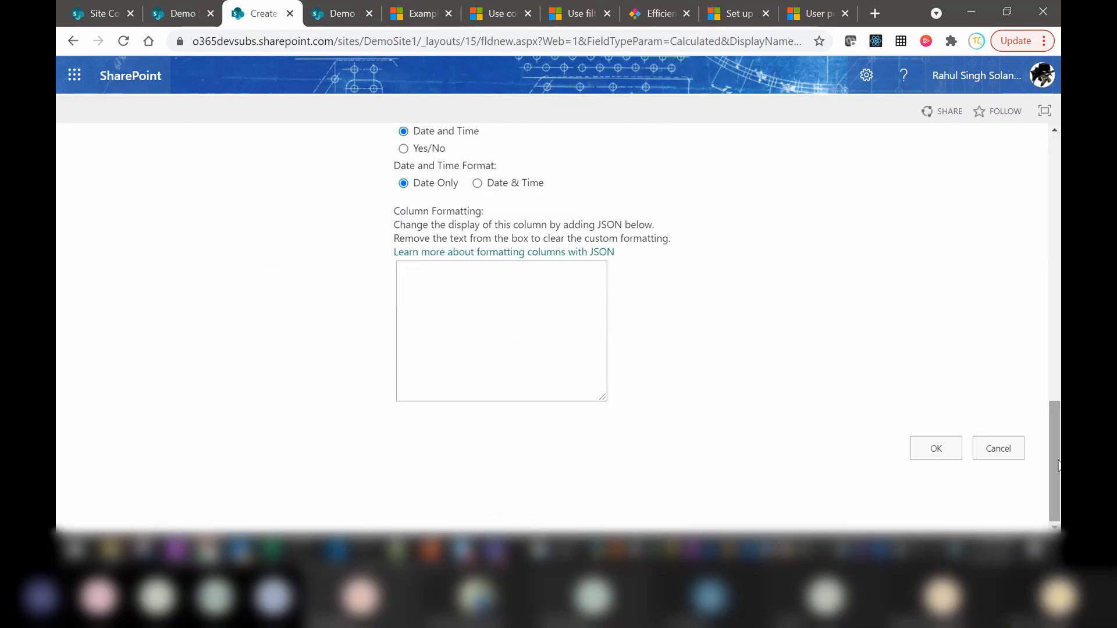
left_click(935, 454)
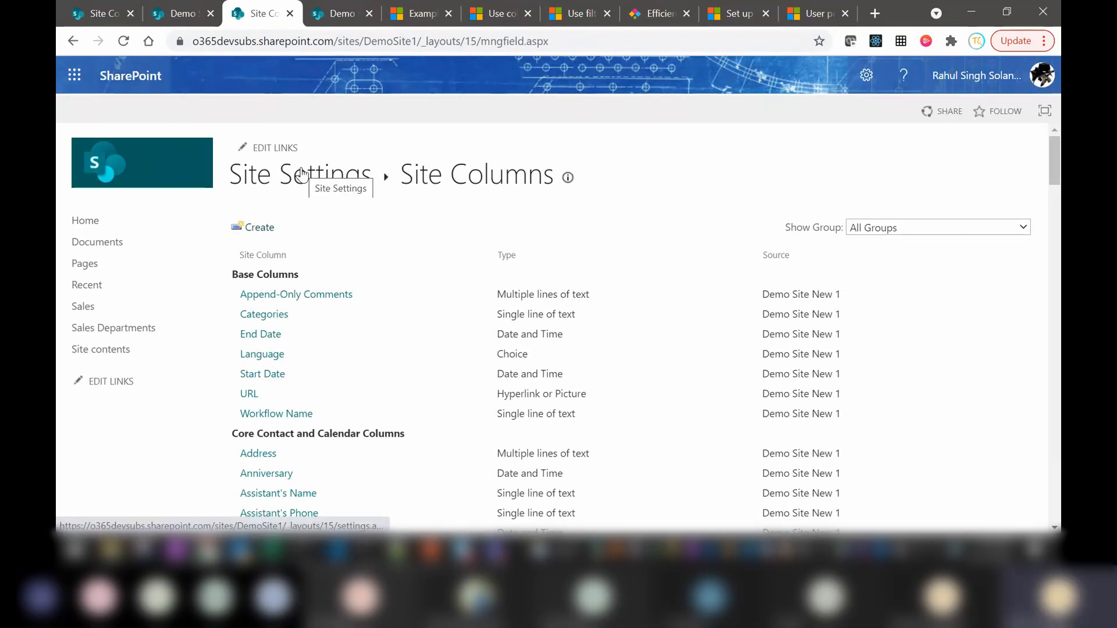
Open the site content types from Site Settings and show only the EmployeeOnboardingCT group.
left_click(285, 176)
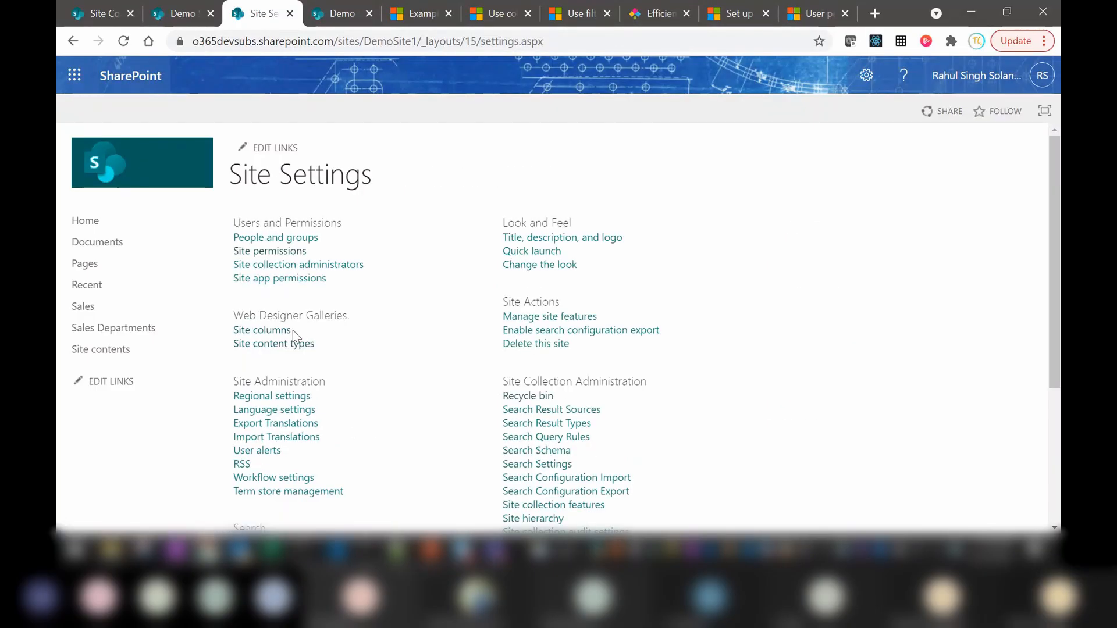
left_click(272, 345)
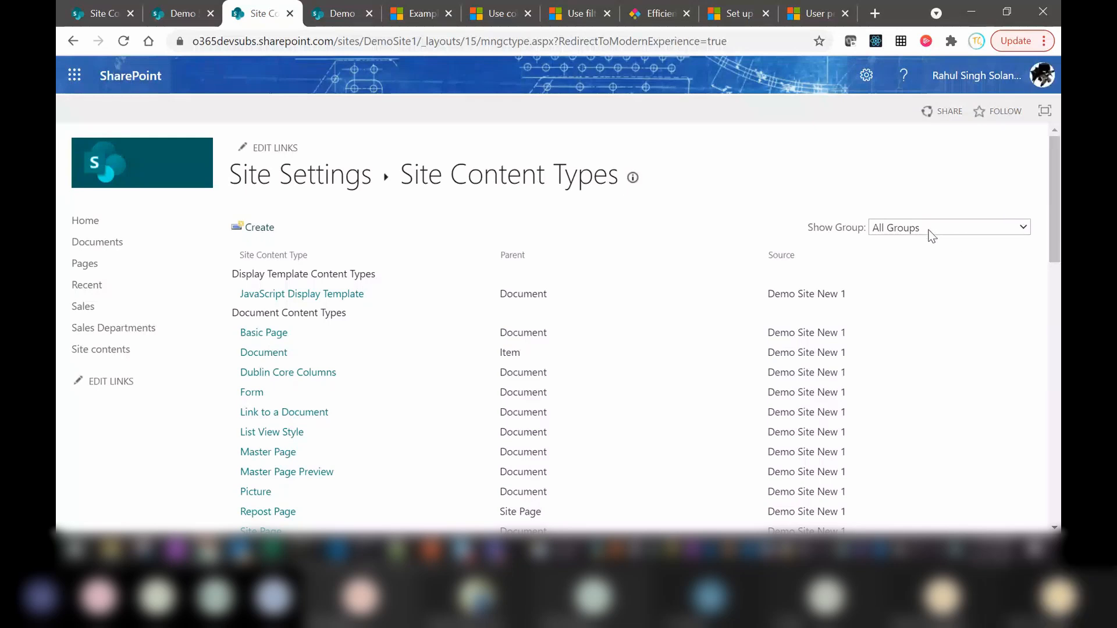
left_click(928, 229)
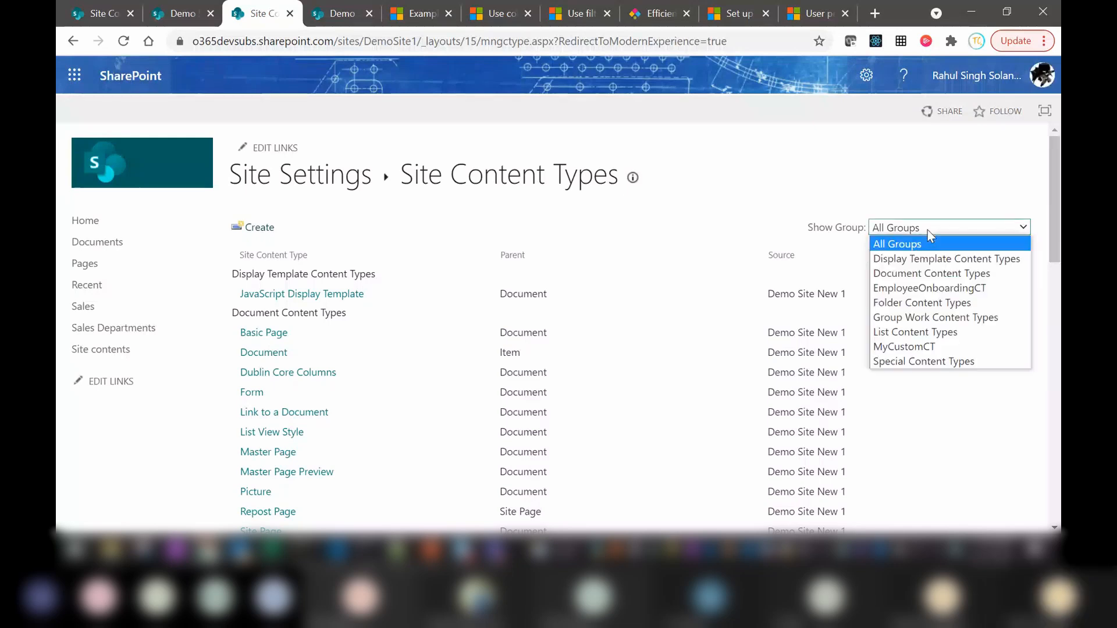
left_click(899, 288)
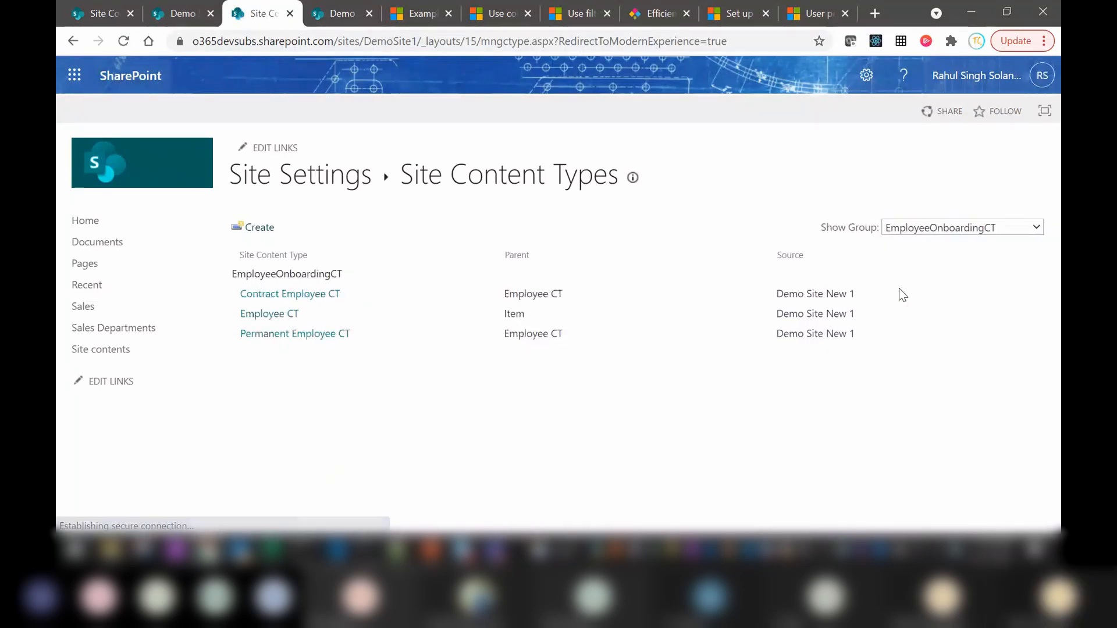
Add the existing site column Contract End Date New from the EmployeeOnboarding group to the Contract Employee CT content type.
left_click(290, 294)
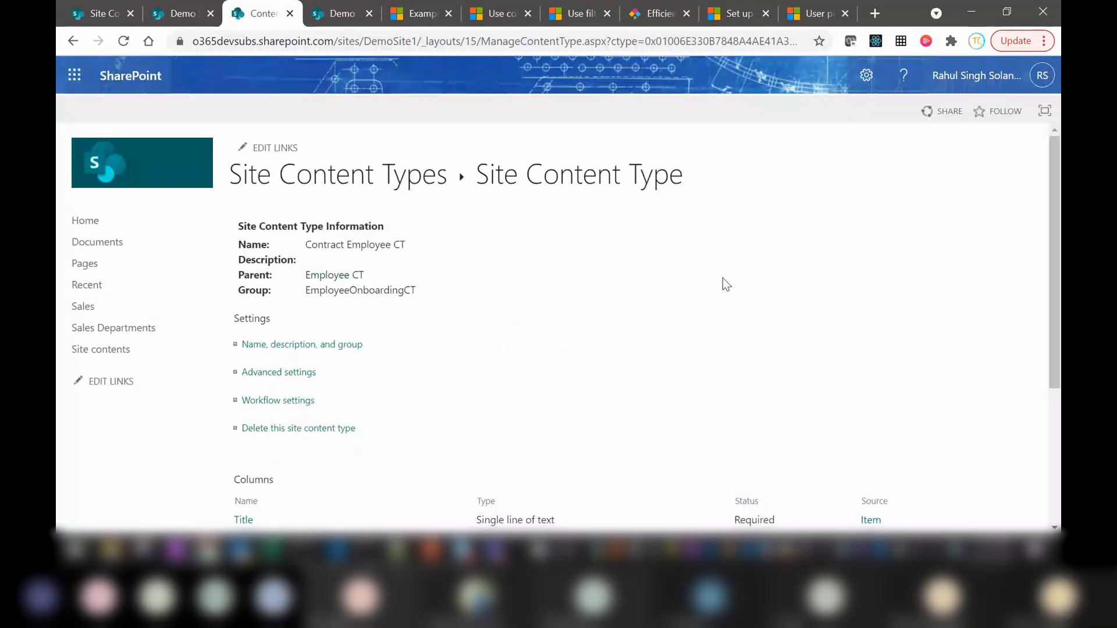
scroll(722, 280, "down", 4)
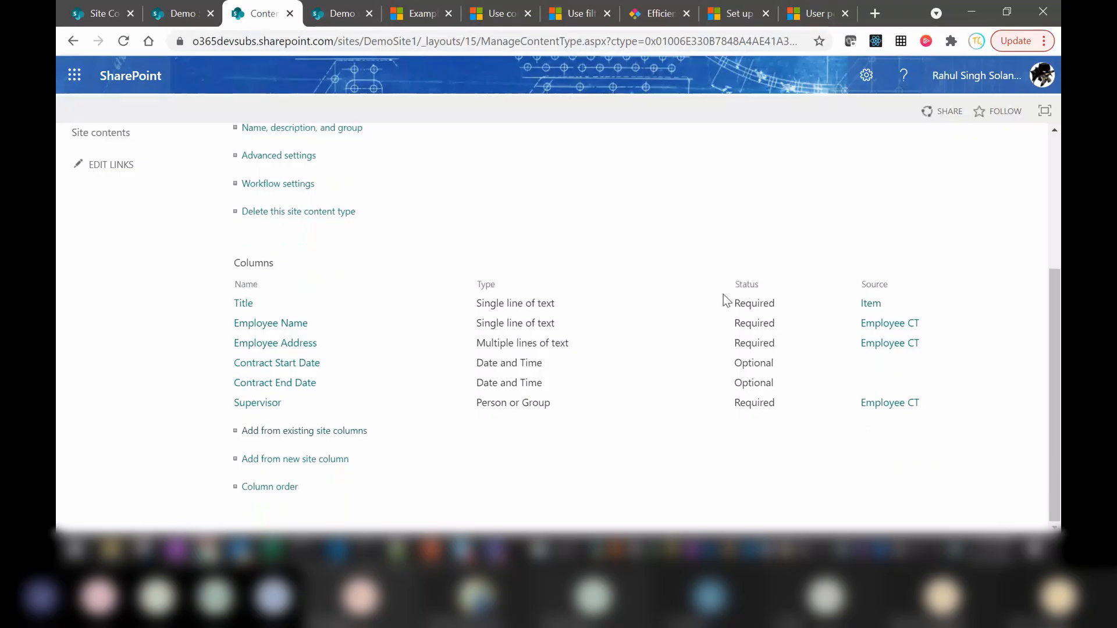
left_click(306, 432)
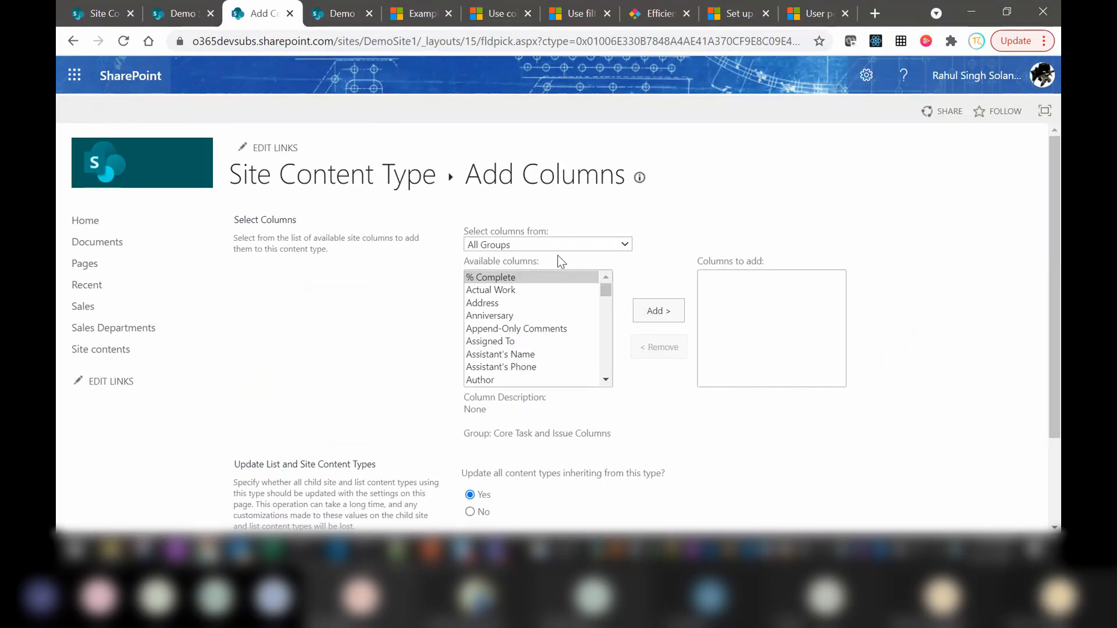
left_click(543, 246)
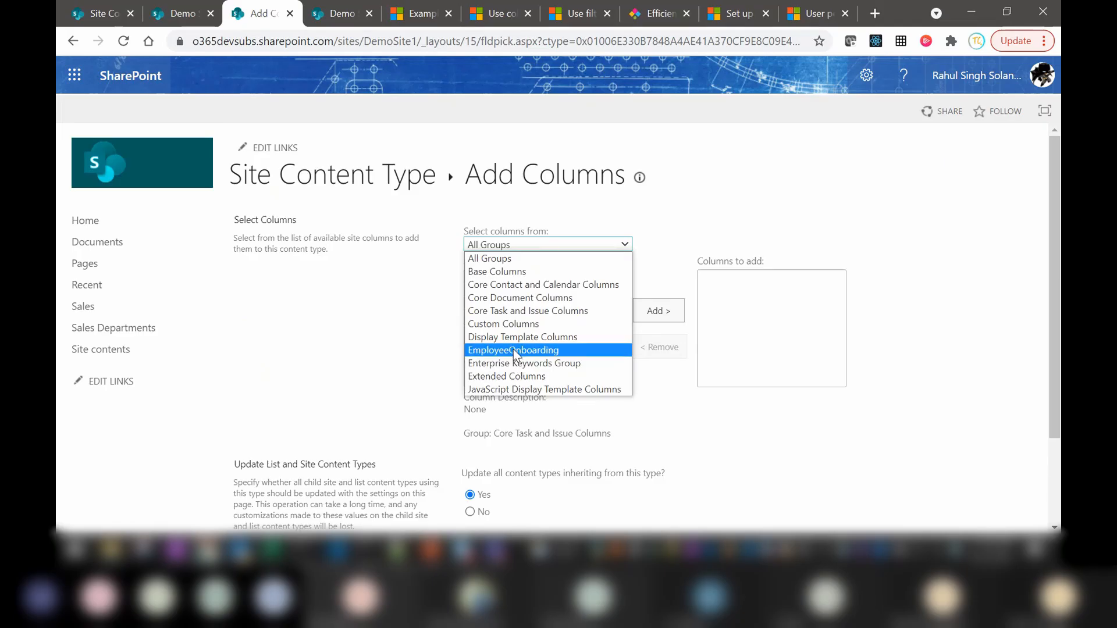
left_click(513, 349)
double_click(525, 278)
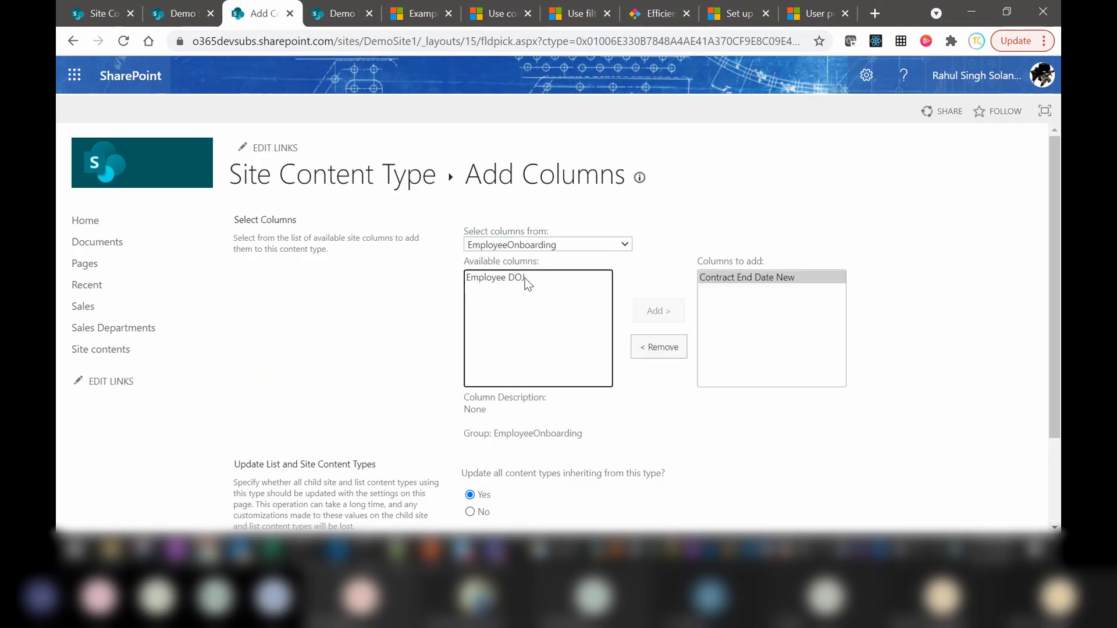
scroll(932, 408, "down", 2)
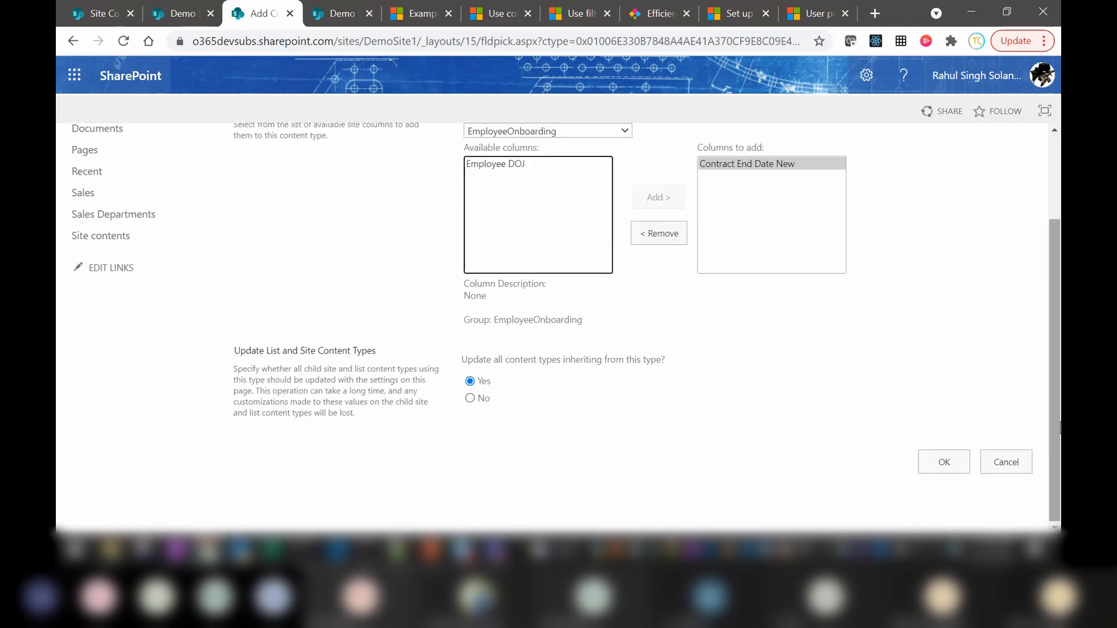
left_click(943, 462)
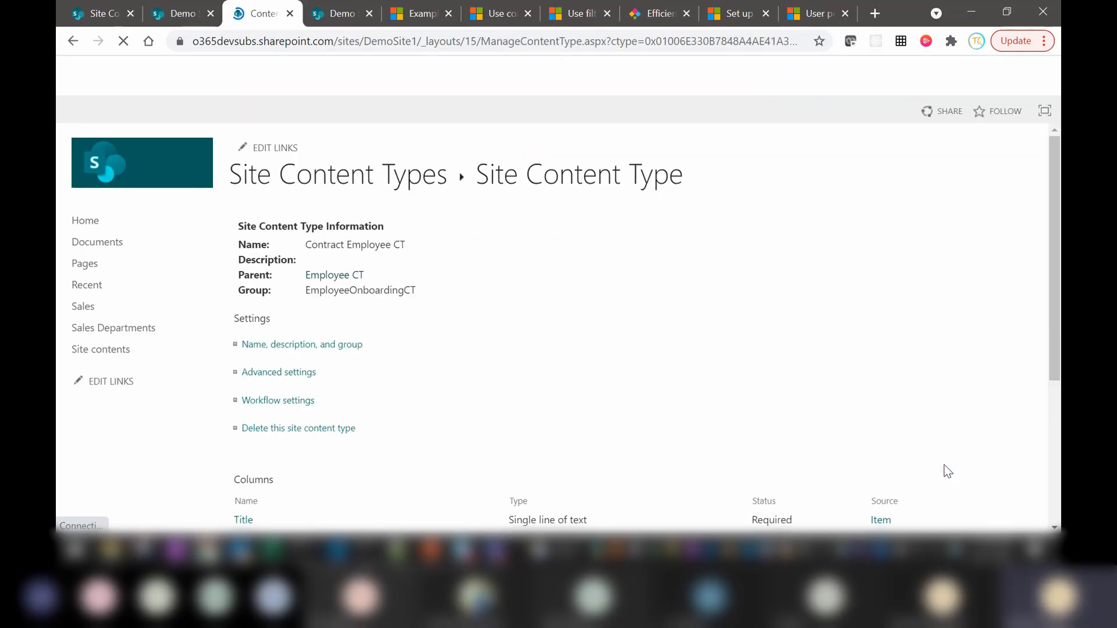
Return to the Employees list, reload it and open its list settings.
left_click(341, 22)
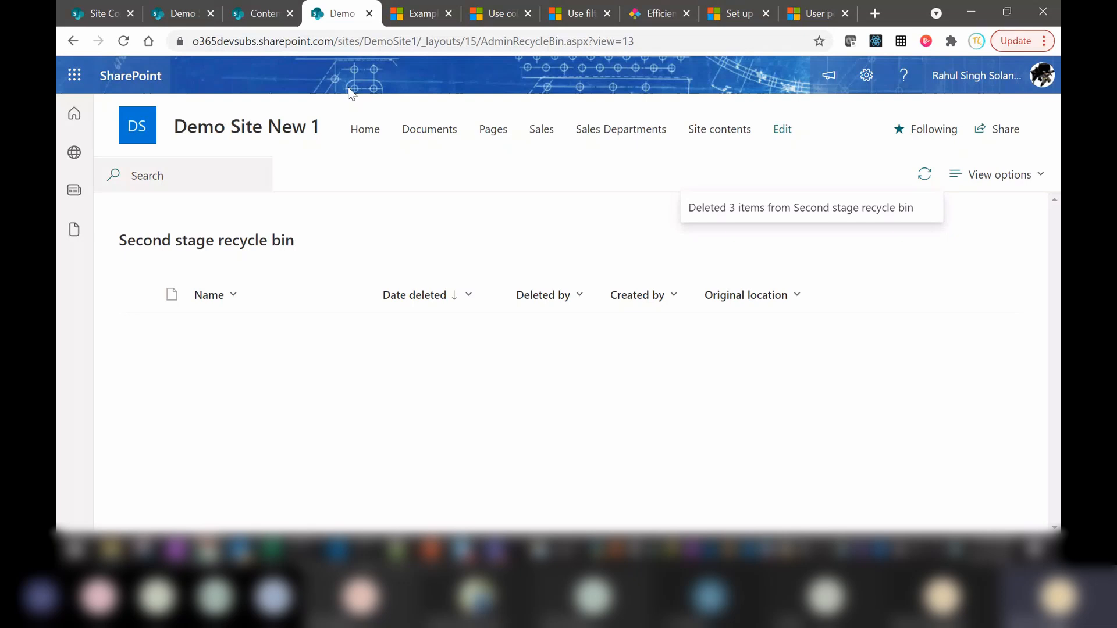
left_click(175, 14)
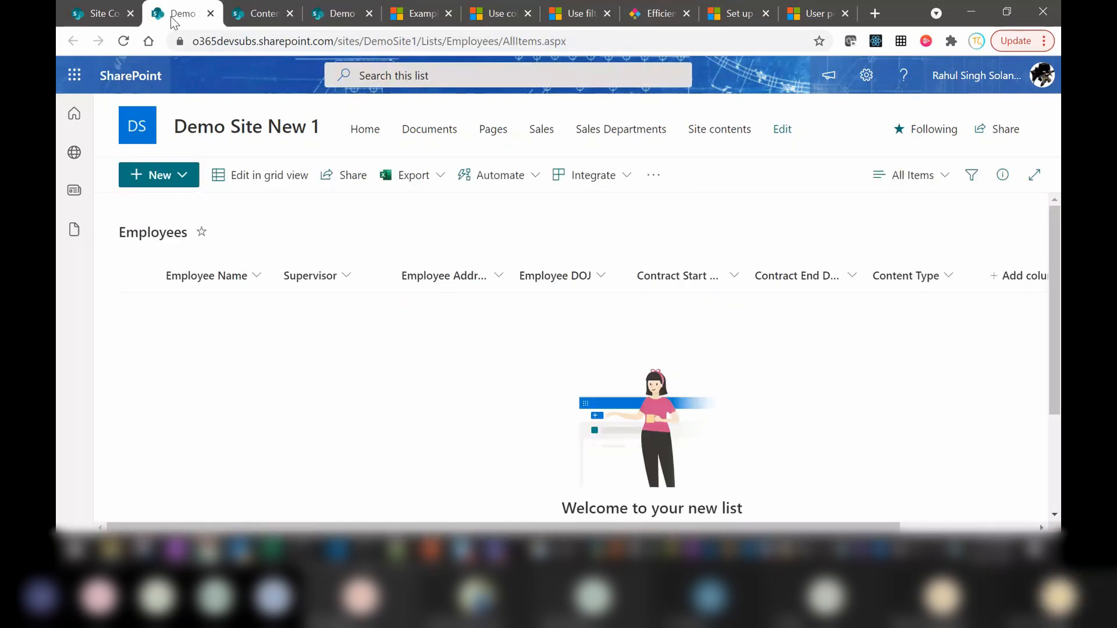
left_click(123, 41)
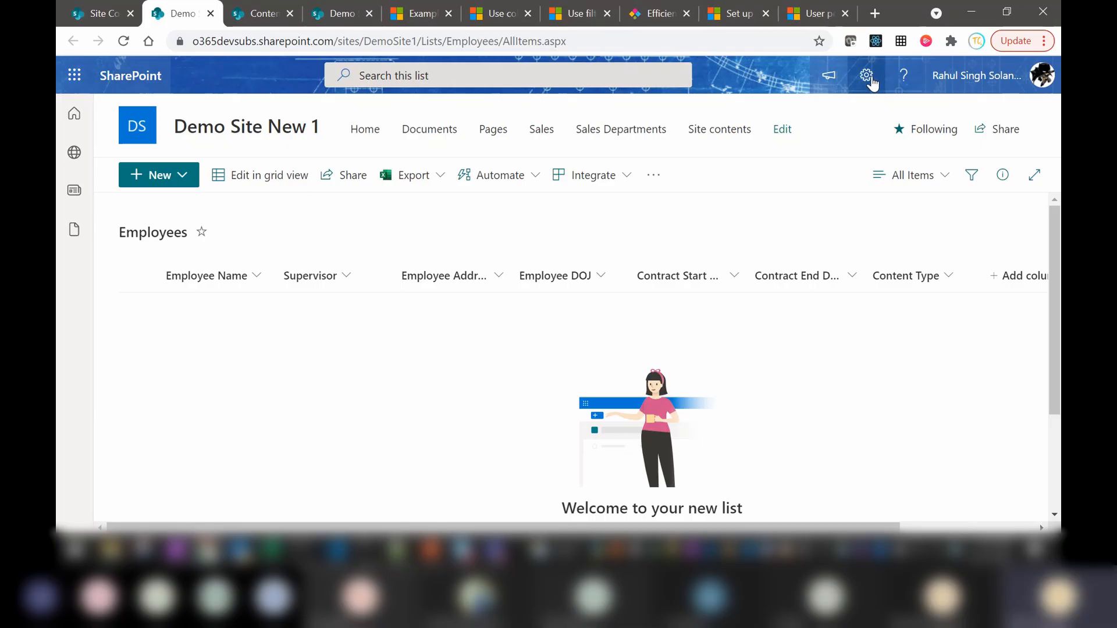
left_click(866, 75)
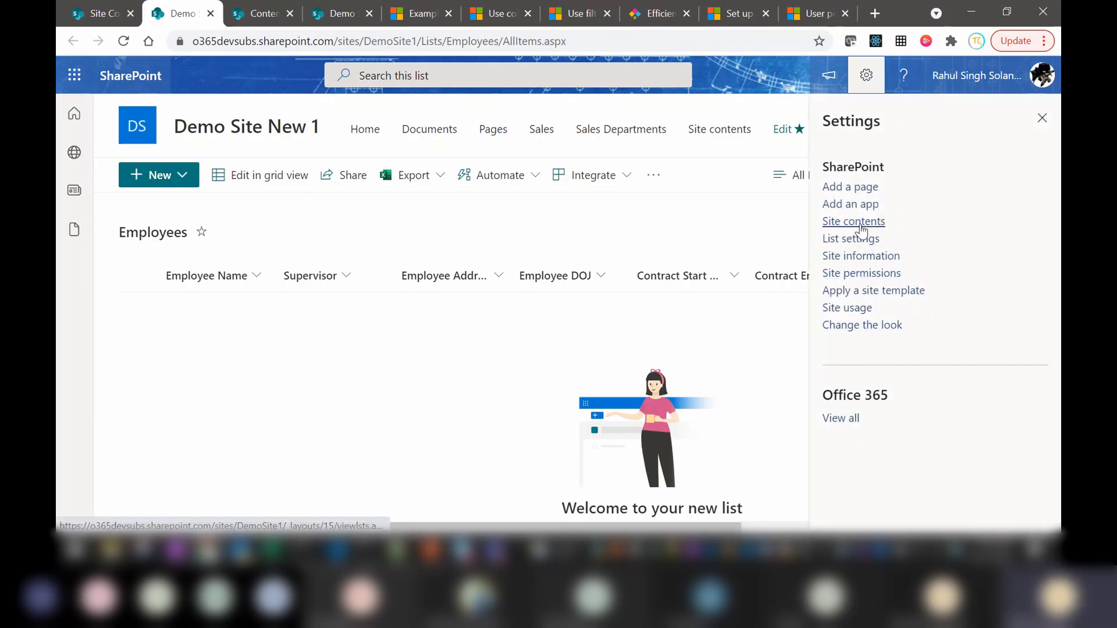
left_click(849, 240)
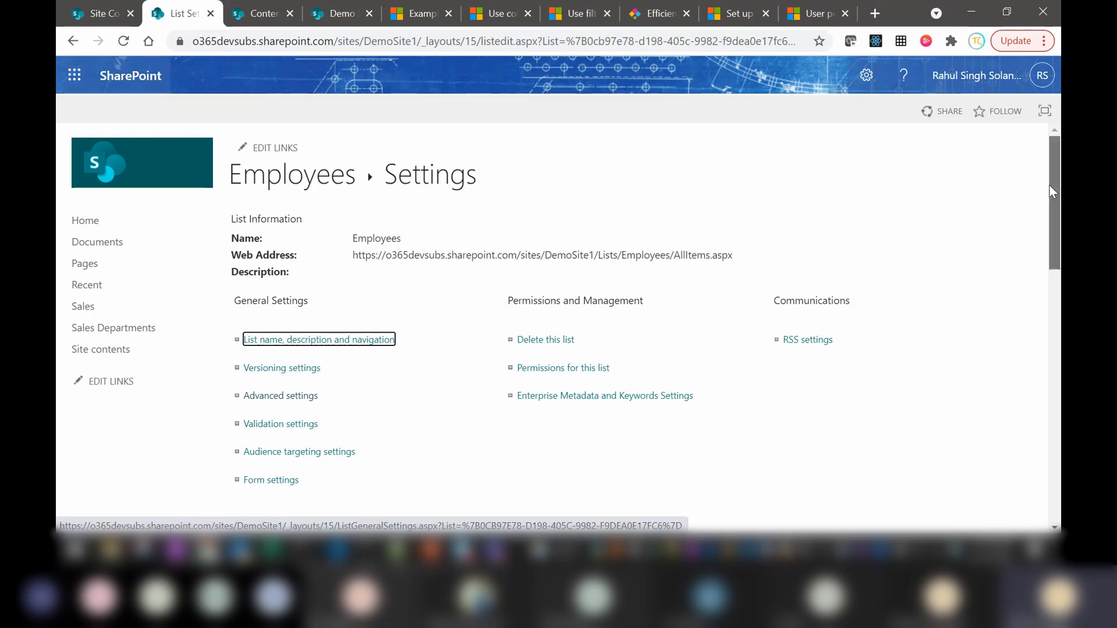
Set the Contract End Date column to Hidden in the Employees list's Contract Employee CT content type.
left_click_drag(1049, 184, 1060, 373)
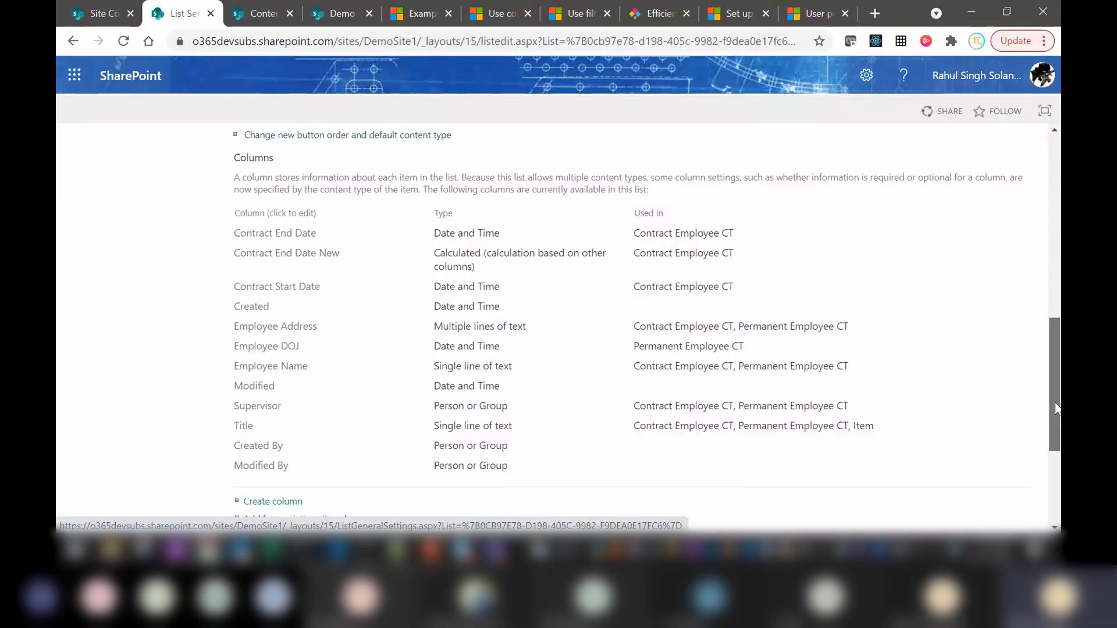
left_click_drag(1056, 403, 1059, 294)
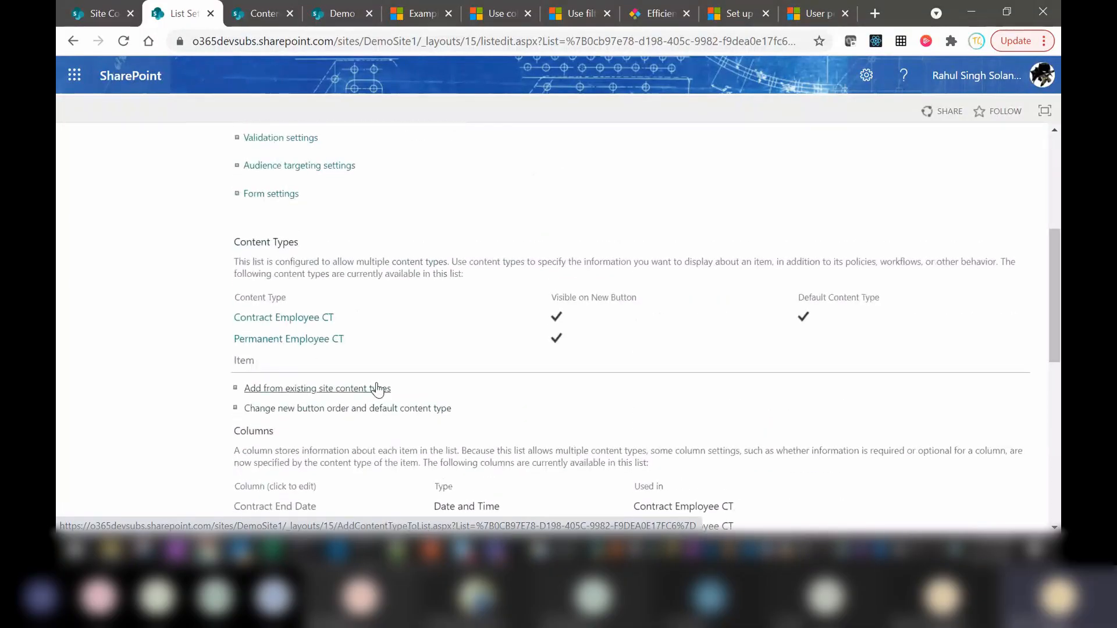
left_click(282, 320)
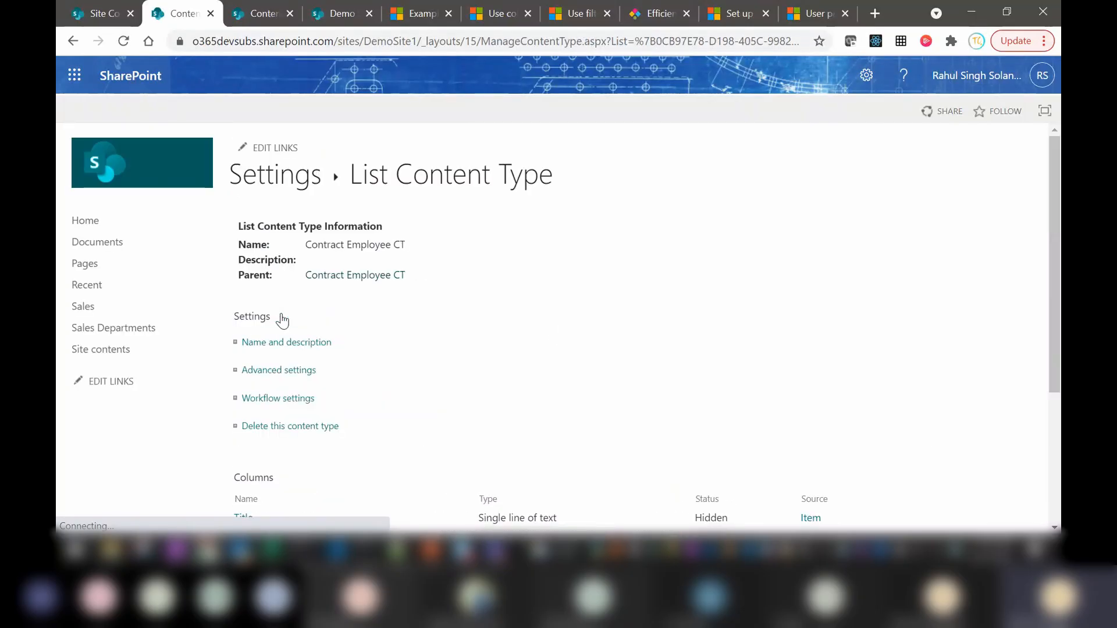
scroll(1058, 229, "down", 3)
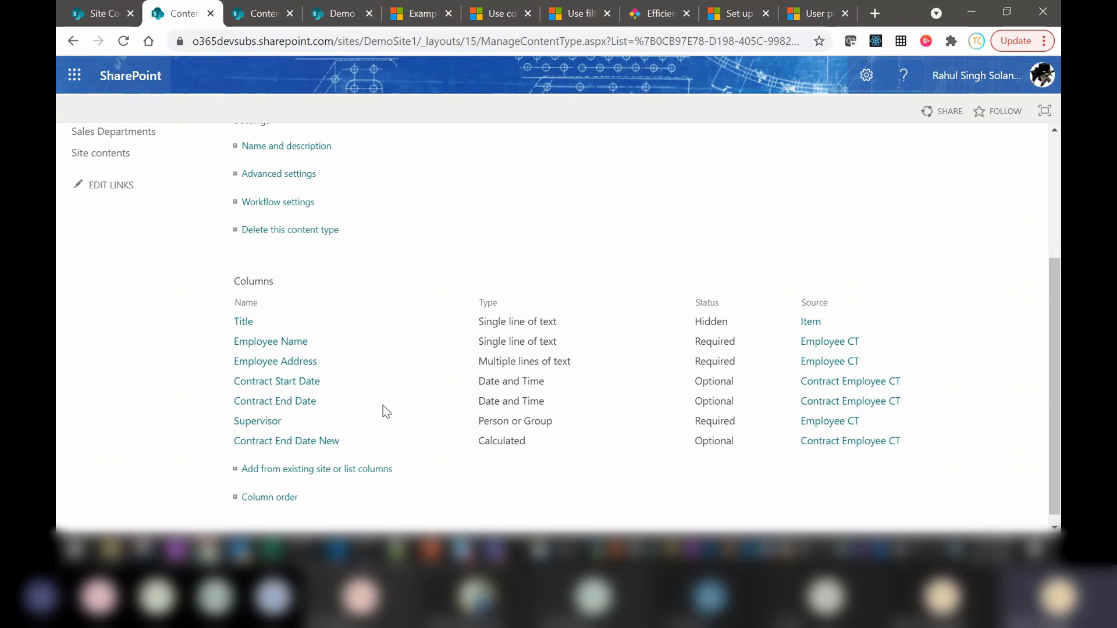
left_click(293, 405)
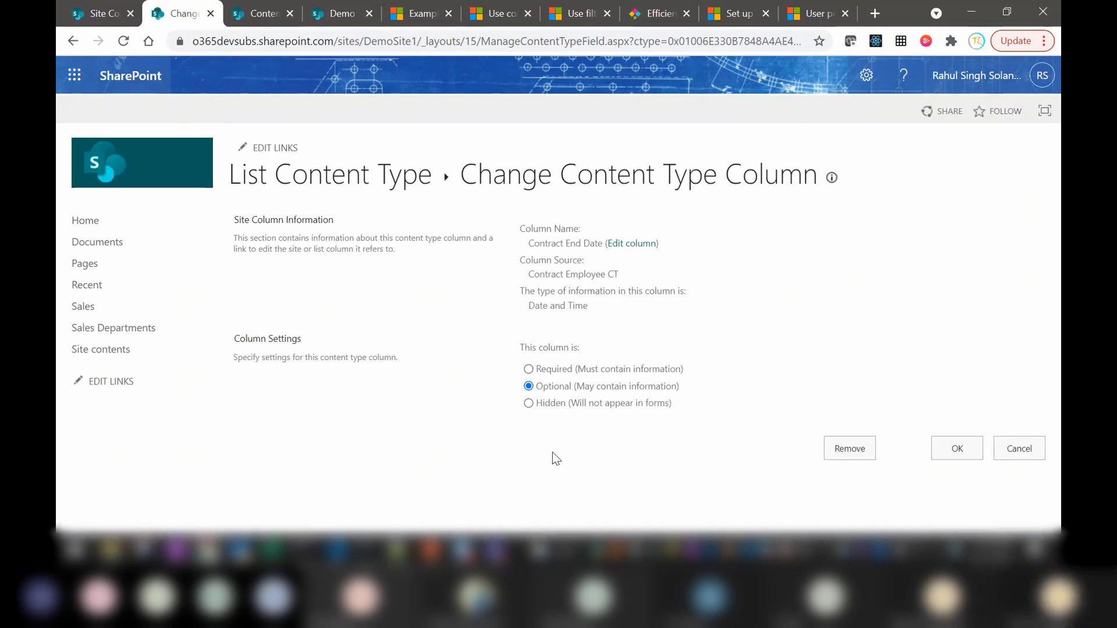
left_click(952, 449)
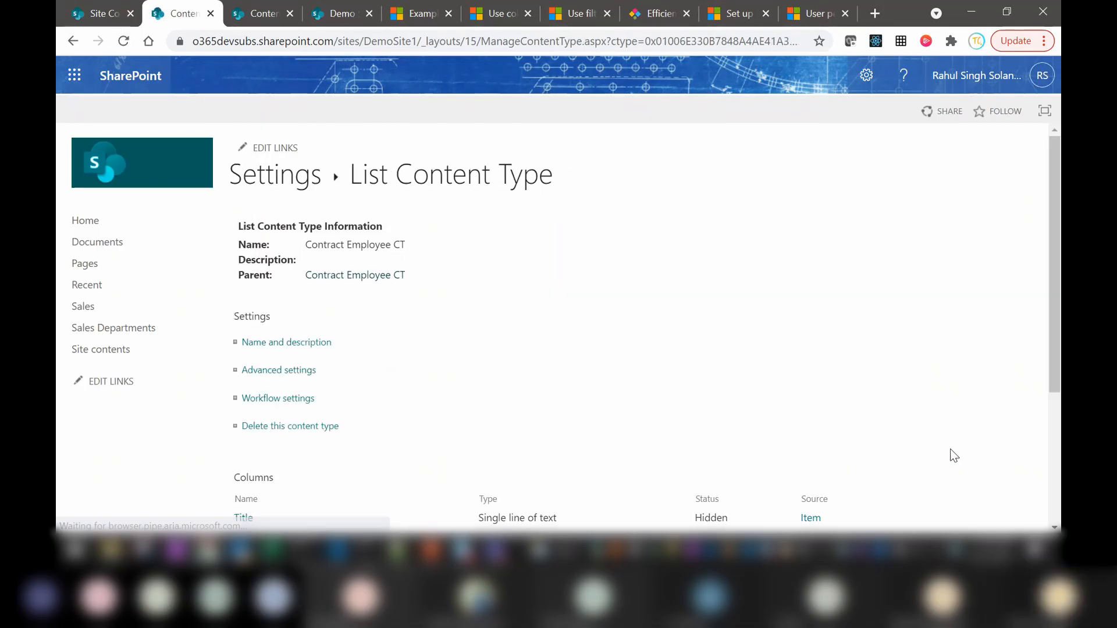
Edit the Employees list's All Items view to hide Contract End Date and show Contract End Date New at position 7.
left_click(273, 185)
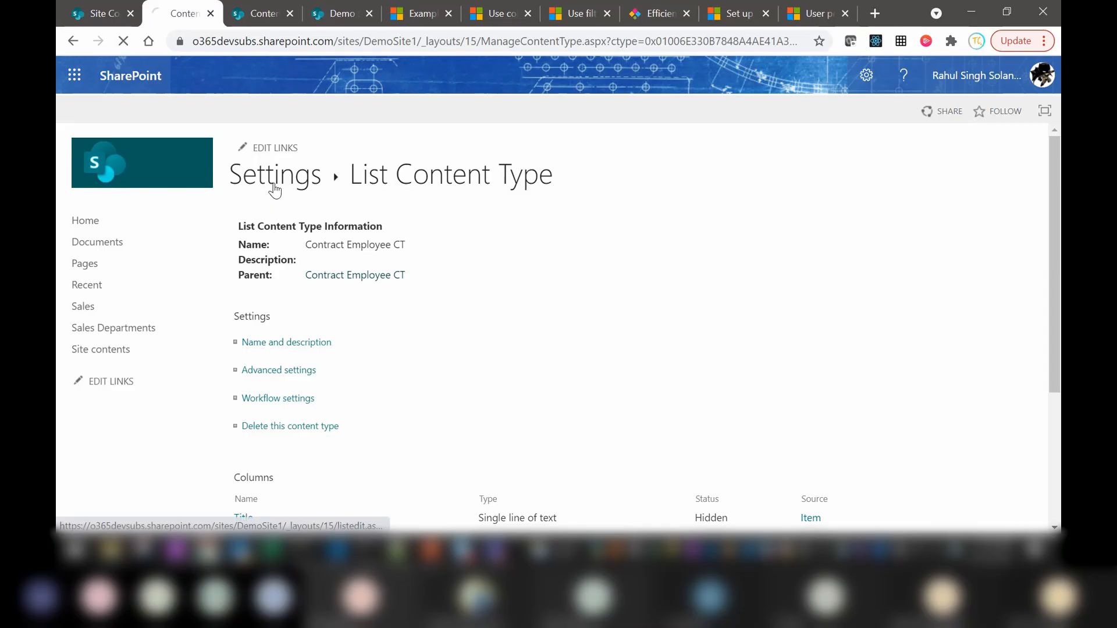
left_click(274, 185)
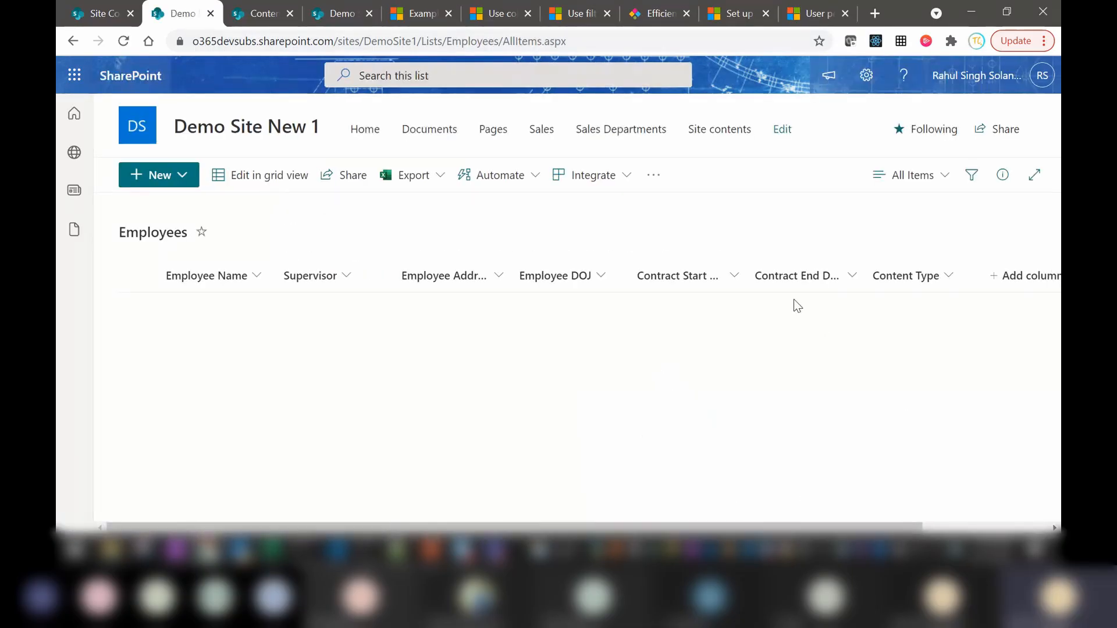
left_click(945, 177)
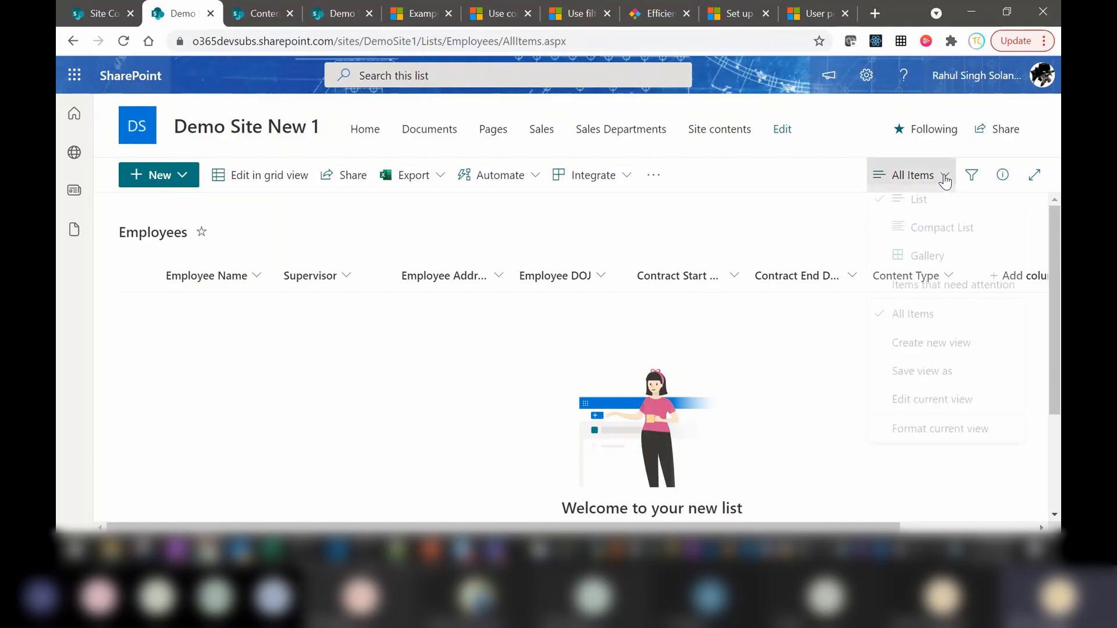
left_click(903, 410)
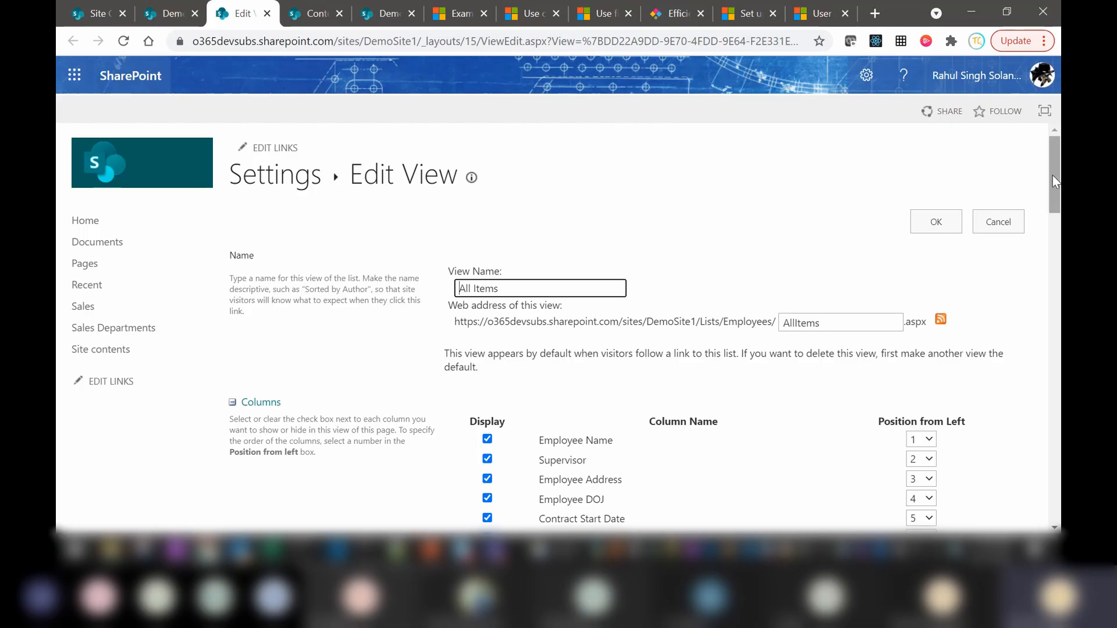
left_click_drag(1052, 172, 1056, 240)
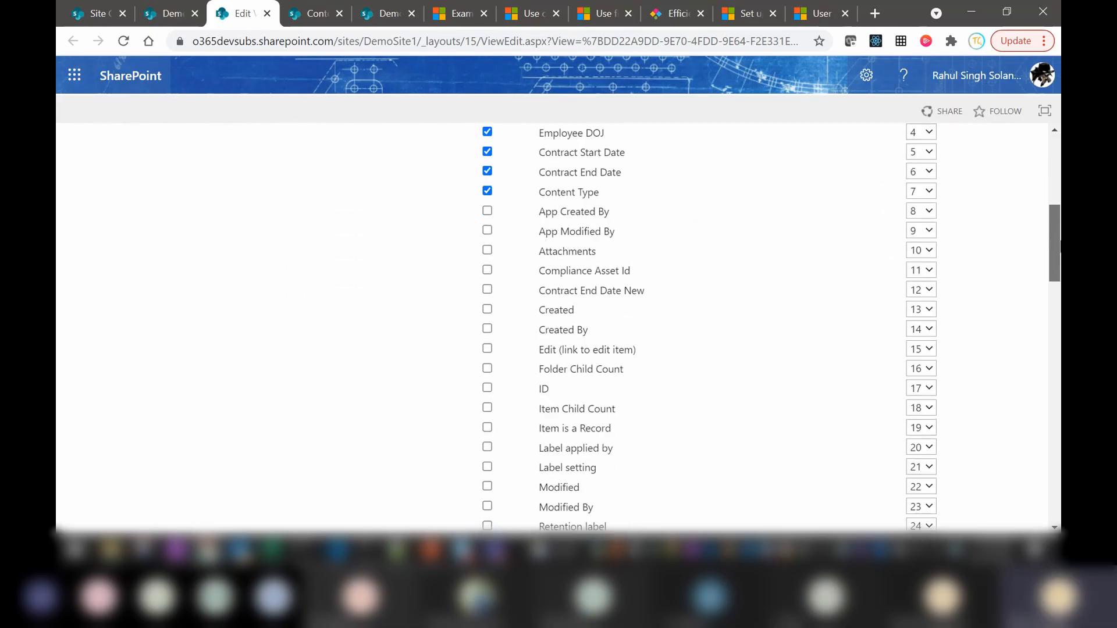
left_click(487, 290)
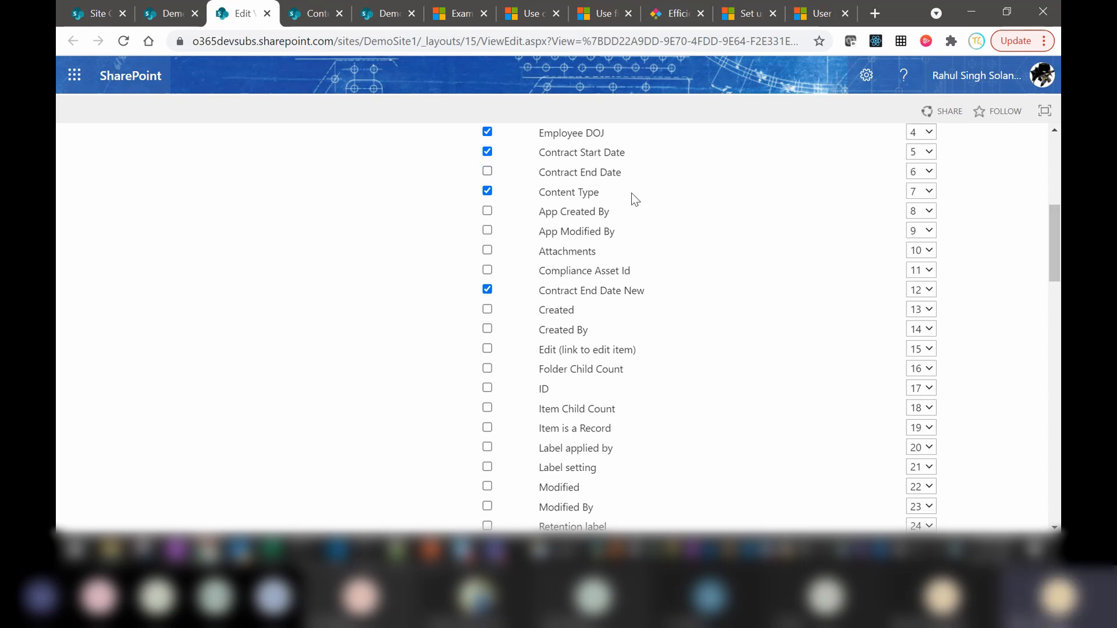
left_click(917, 290)
left_click(914, 100)
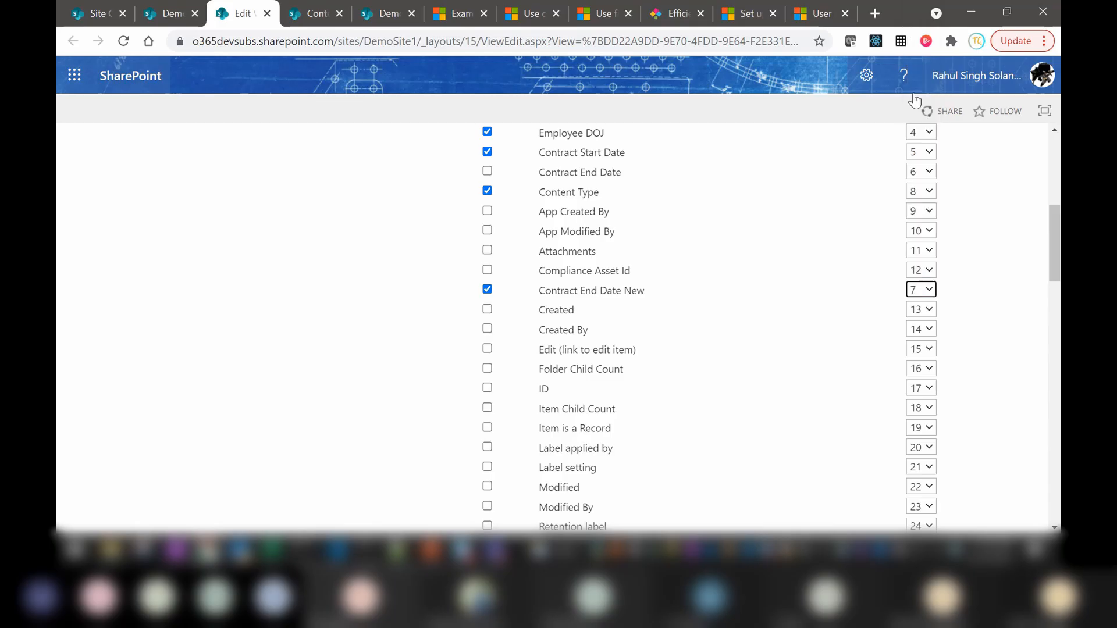
left_click_drag(1054, 241, 1049, 172)
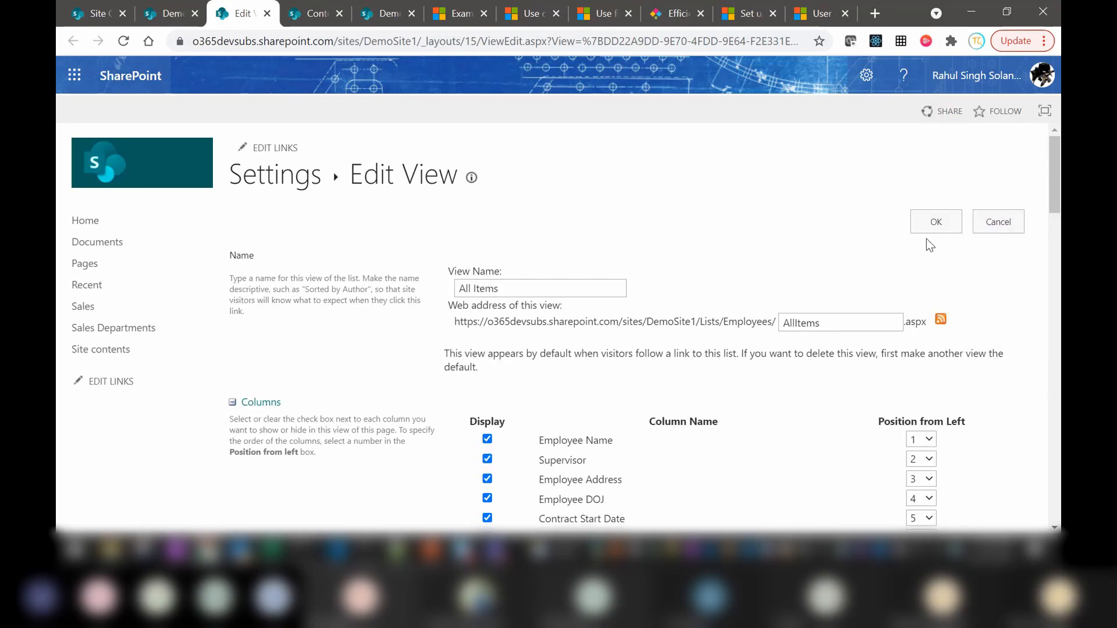
left_click(925, 231)
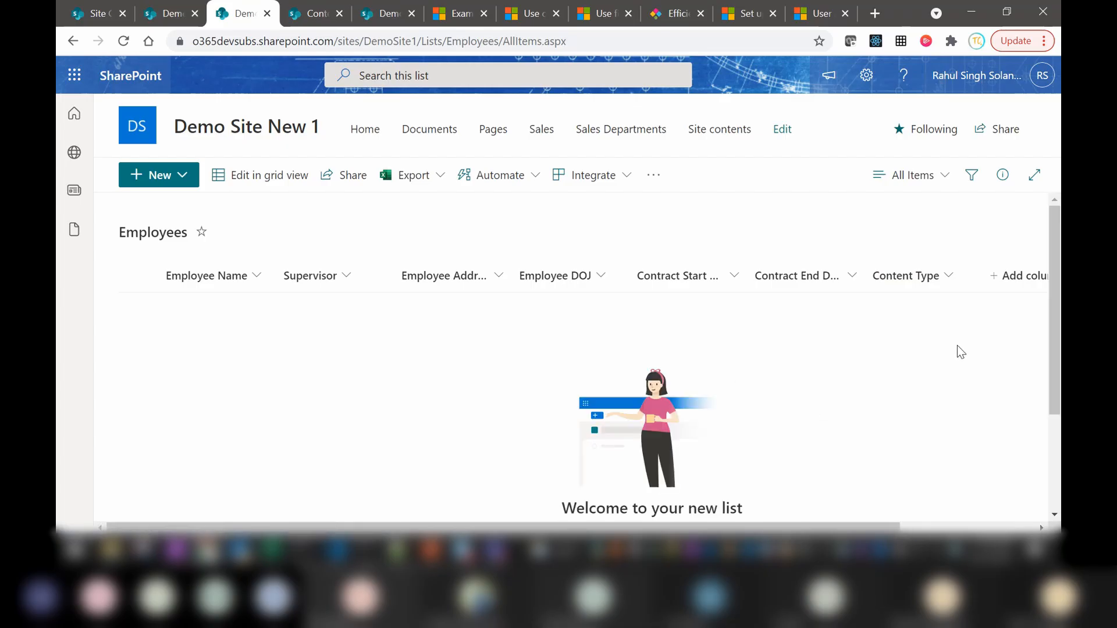
Start a new Contract Employee CT item in the Employees list with Contract Start Date 8/30/2021.
left_click(172, 184)
left_click(152, 208)
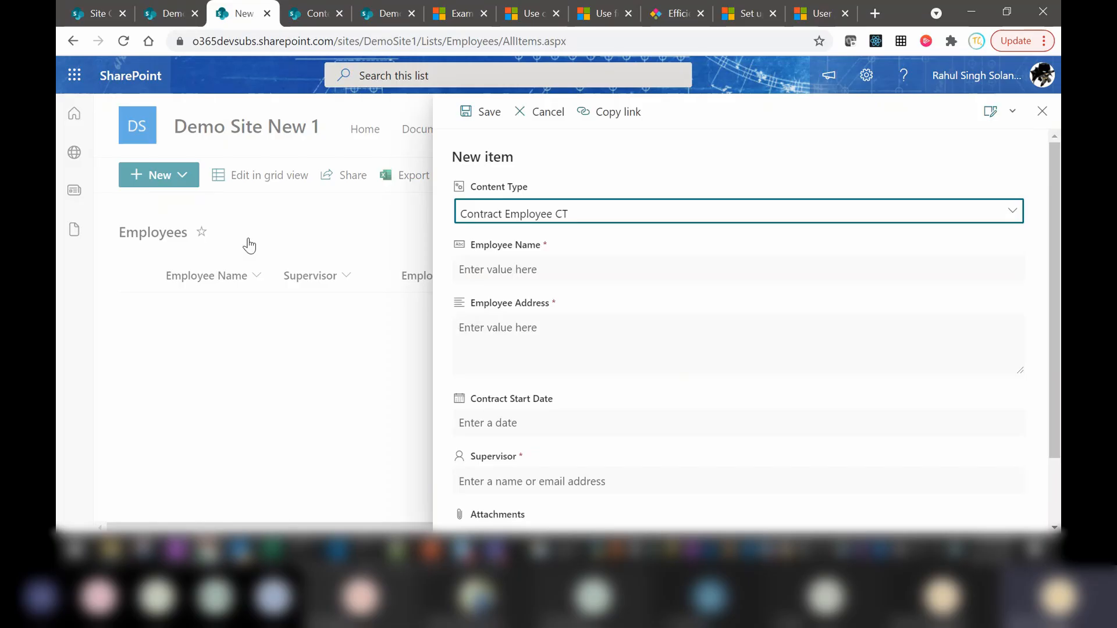
left_click(566, 265)
left_click(1057, 268)
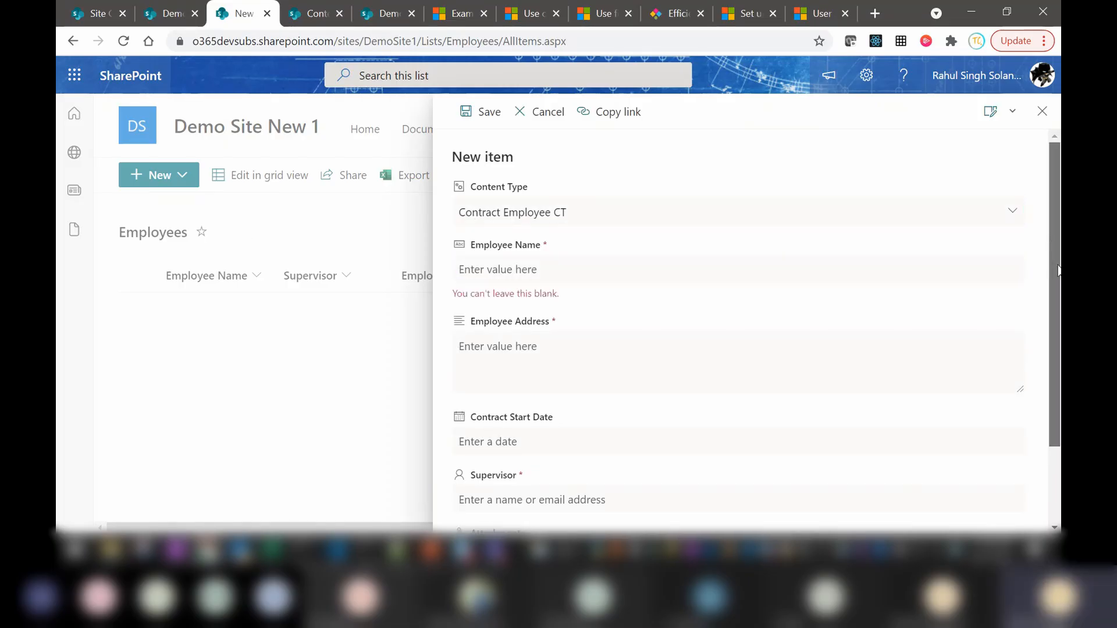
scroll(1058, 269, "down", 2)
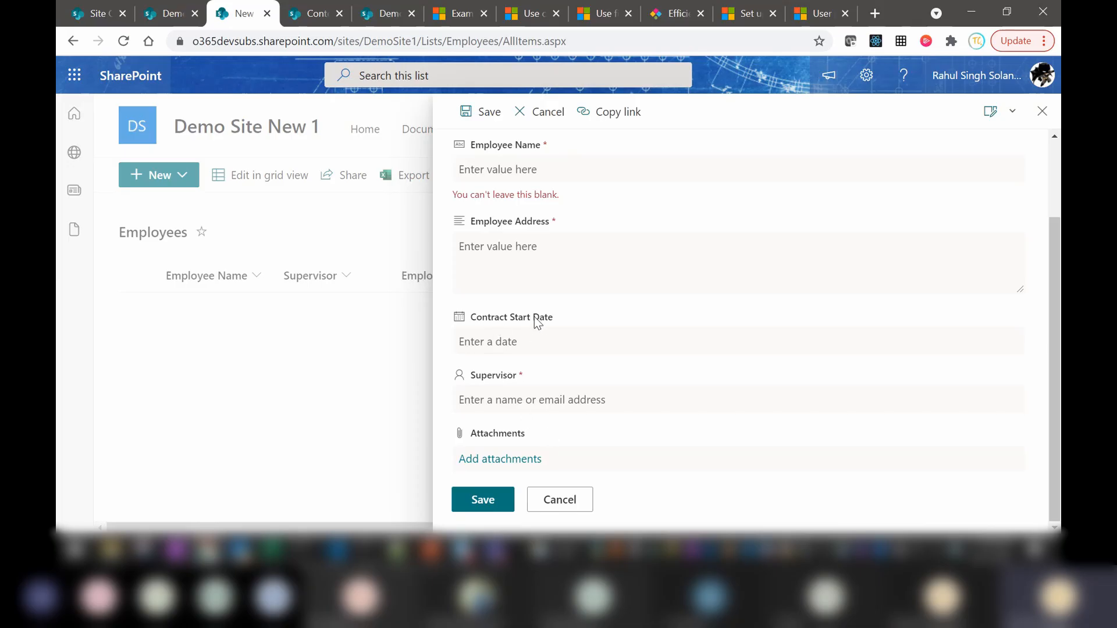
left_click(507, 343)
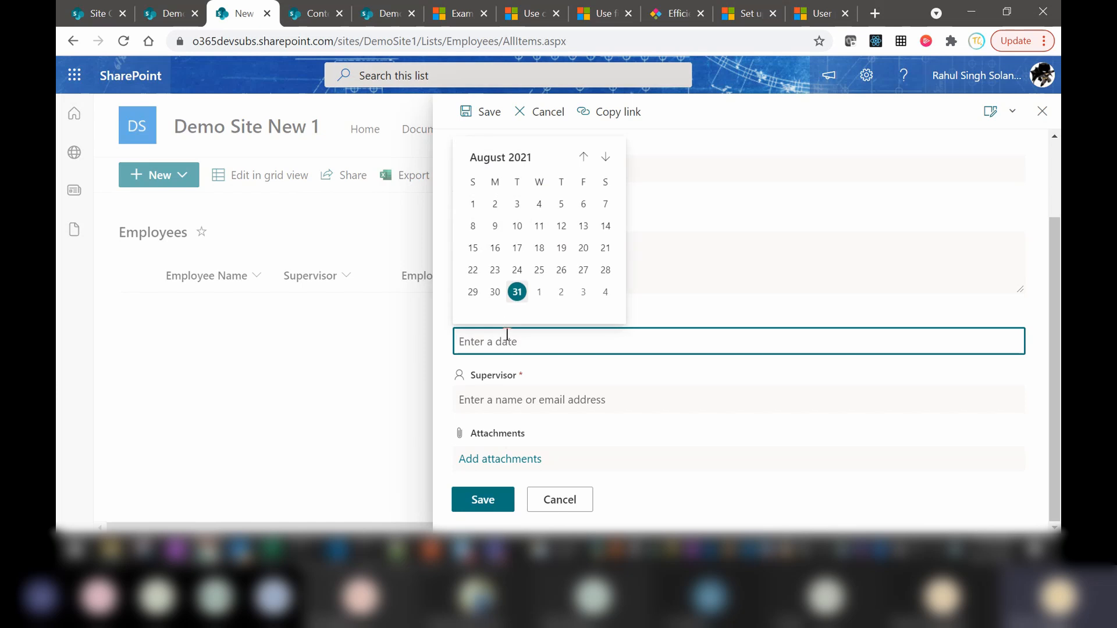
left_click(495, 292)
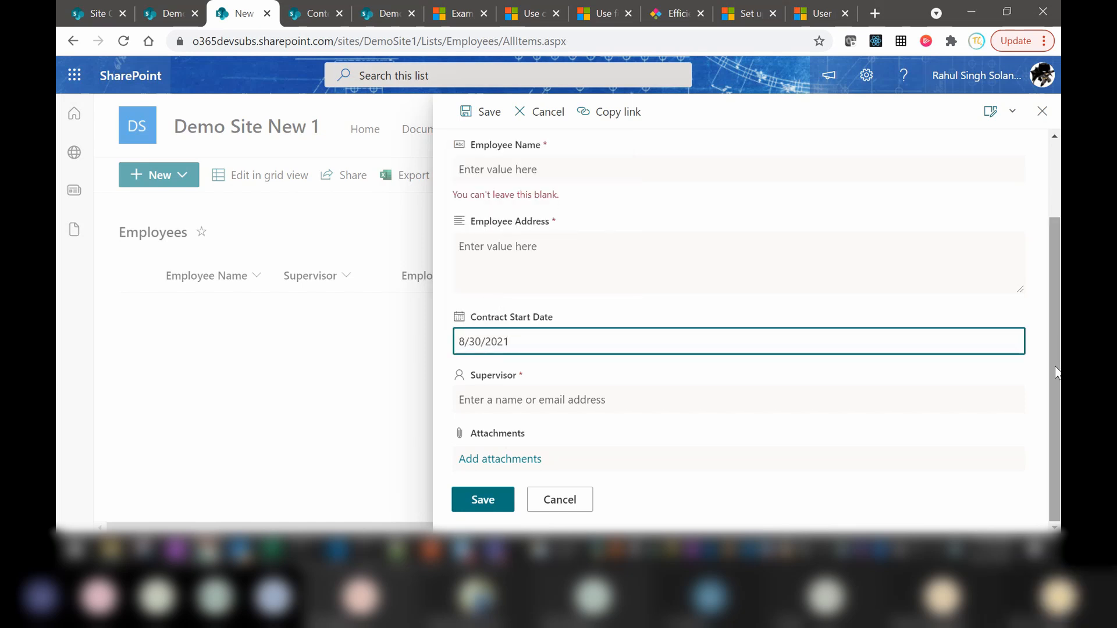
Fill in the contract employee's name and enter "Some address" as the Employee Address.
scroll(1057, 372, "up", 2)
left_click(611, 268)
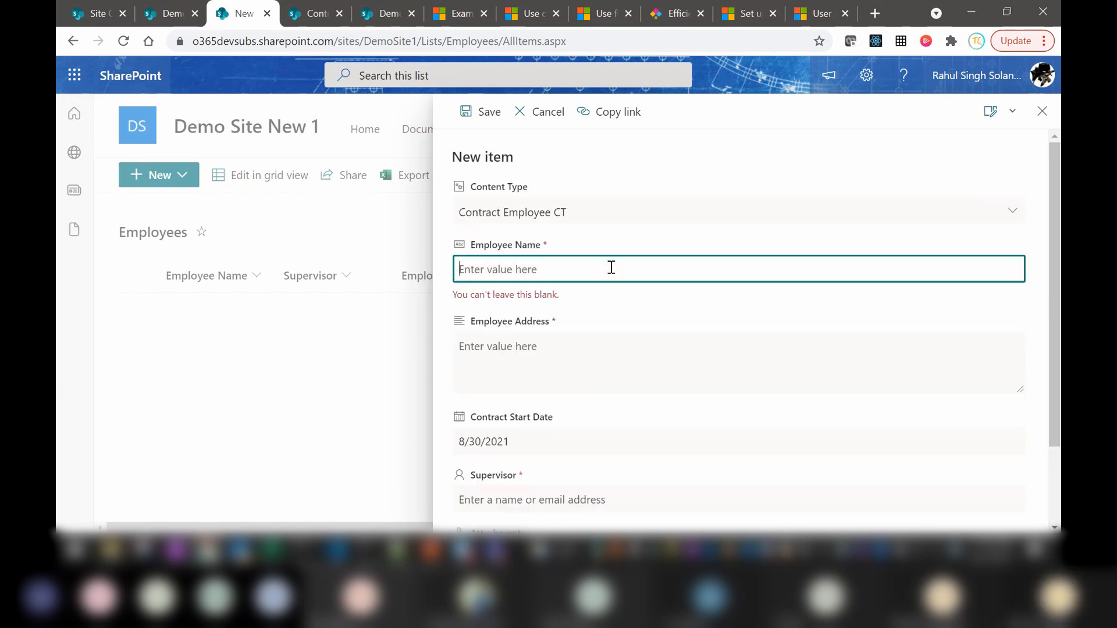
type("Ramesh")
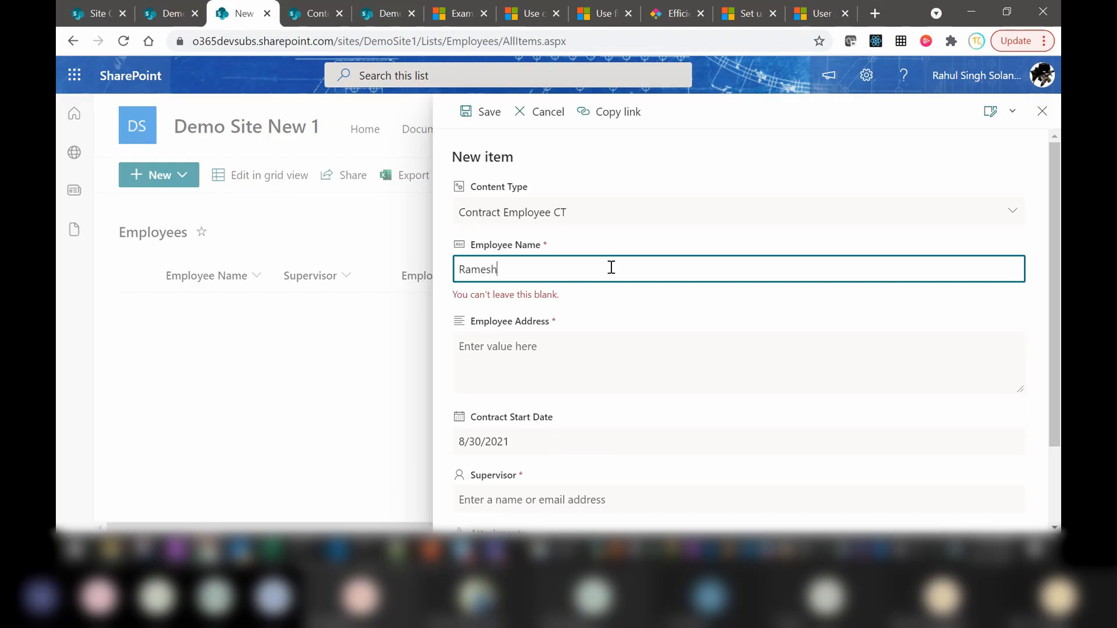
left_click(540, 361)
type("Some")
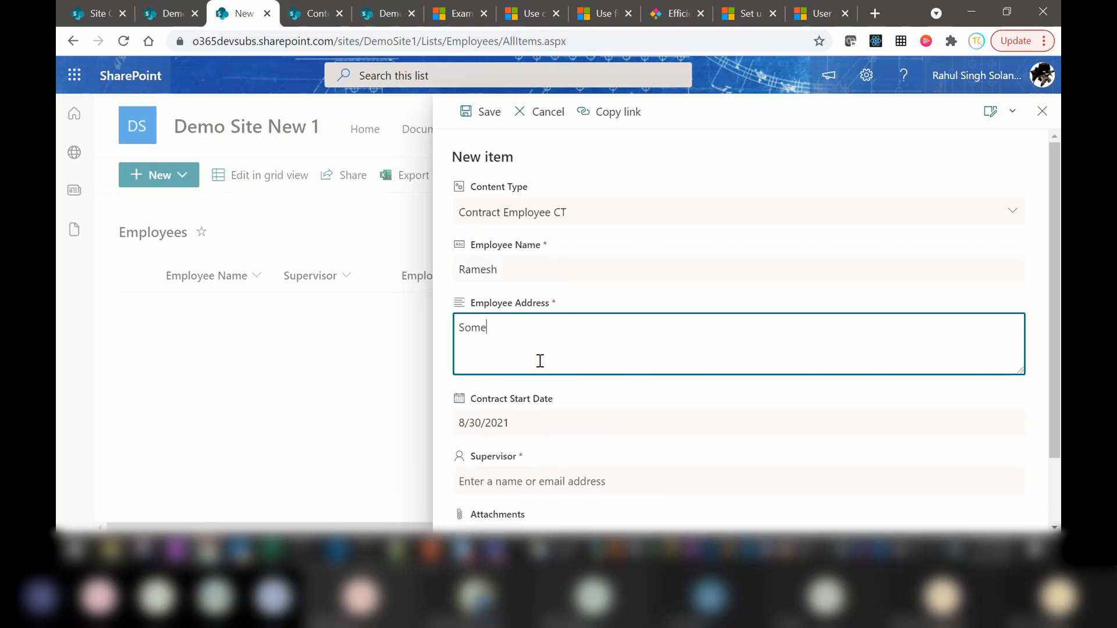
type(" address")
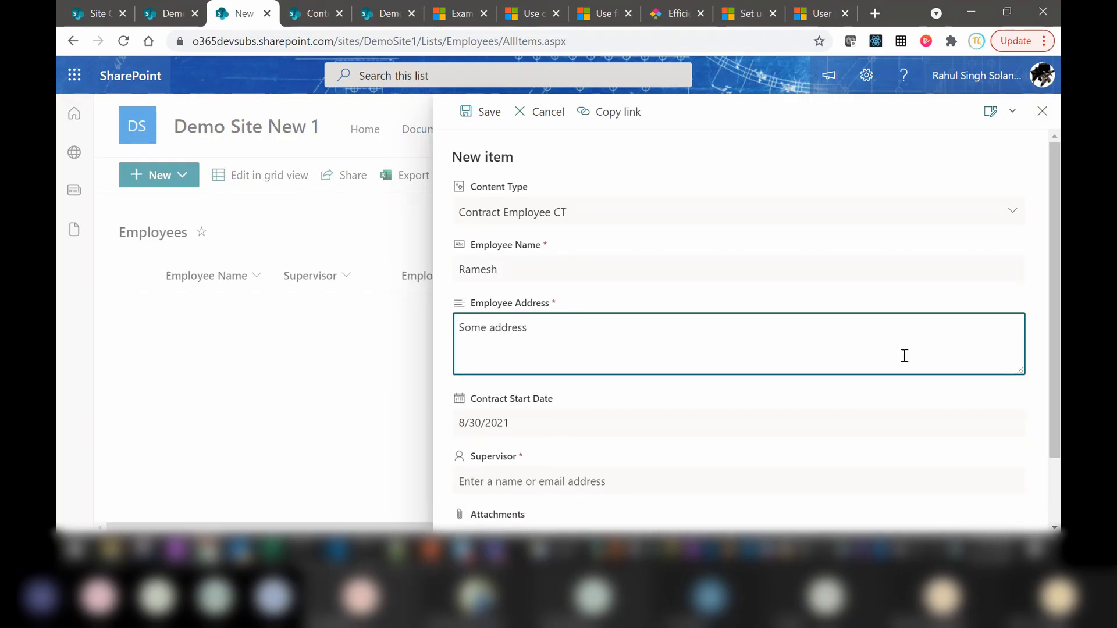
Search for the supervisor by first name, assign the matching person and save the contract employee item.
left_click_drag(1059, 325, 1060, 408)
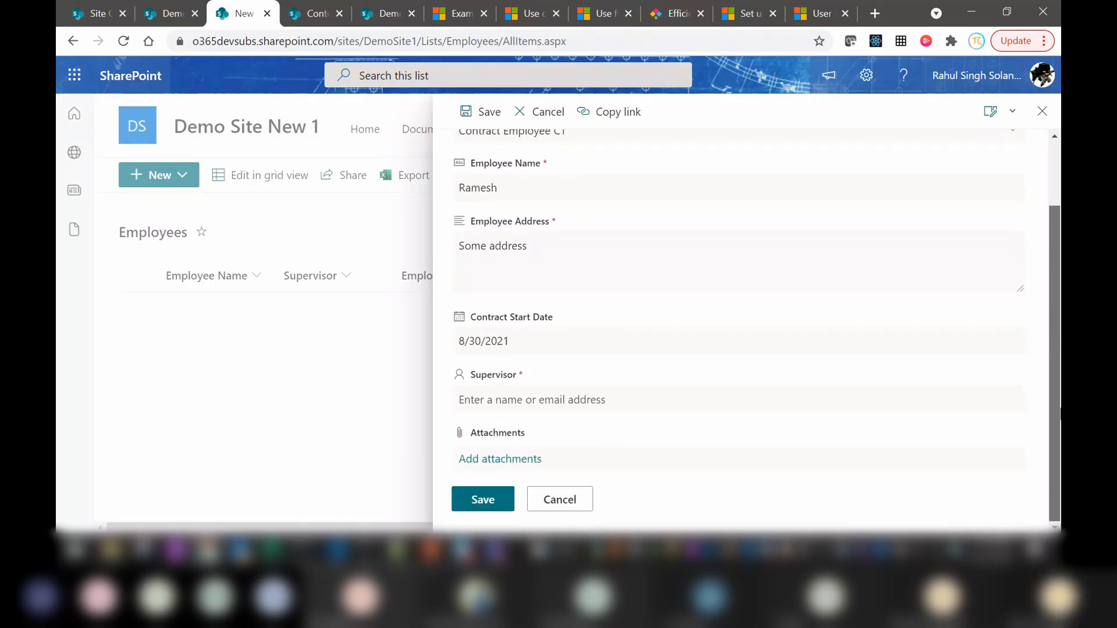
left_click(611, 397)
type("rah")
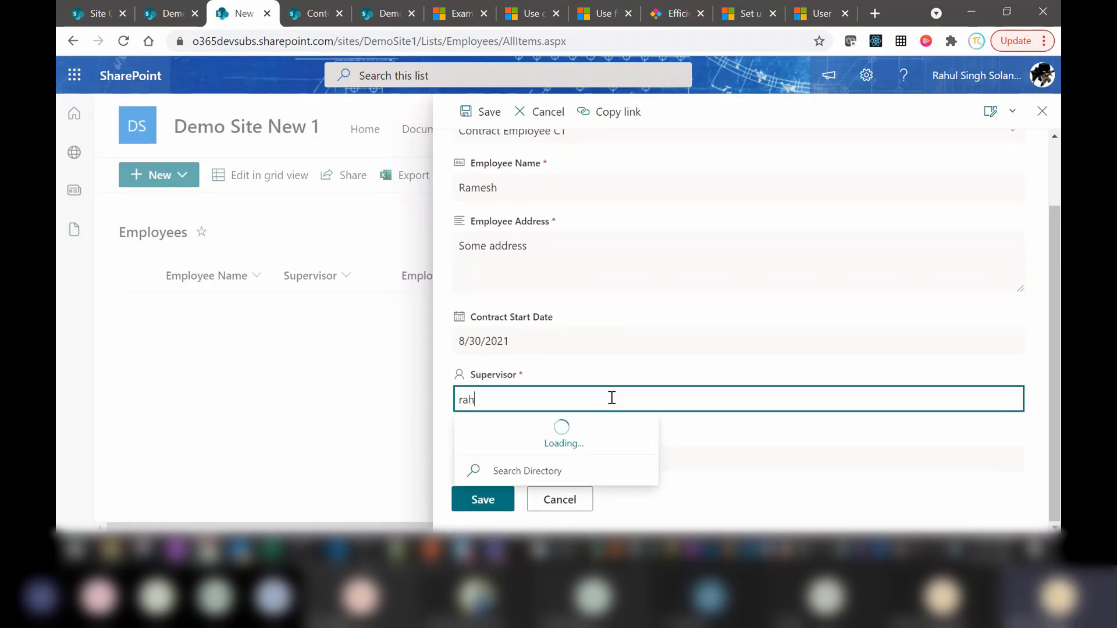
type("ul")
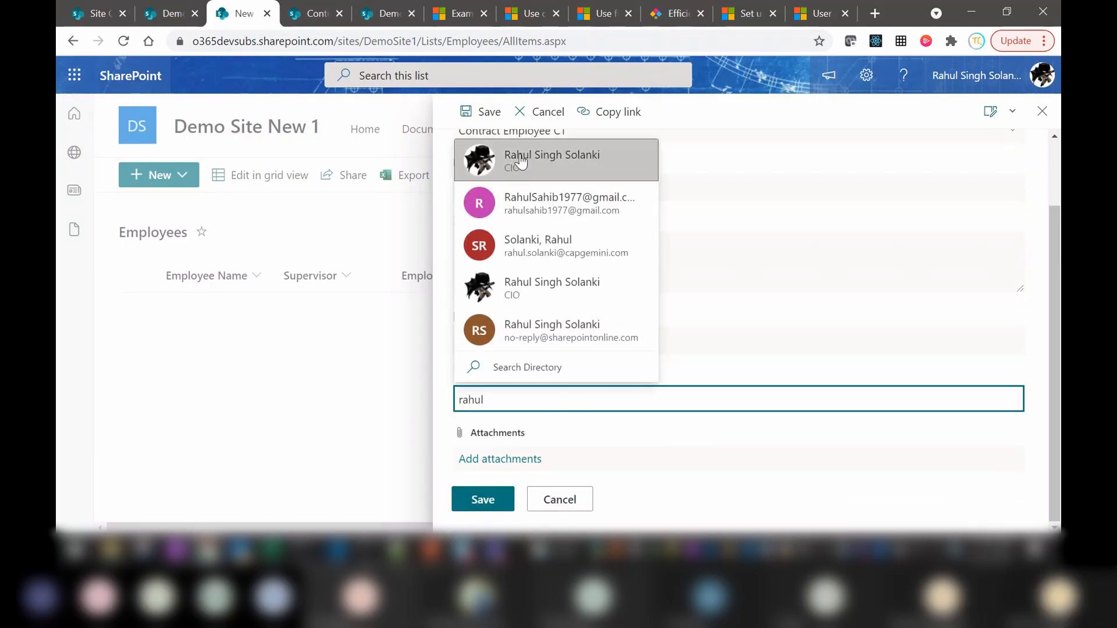
left_click(518, 160)
left_click(478, 502)
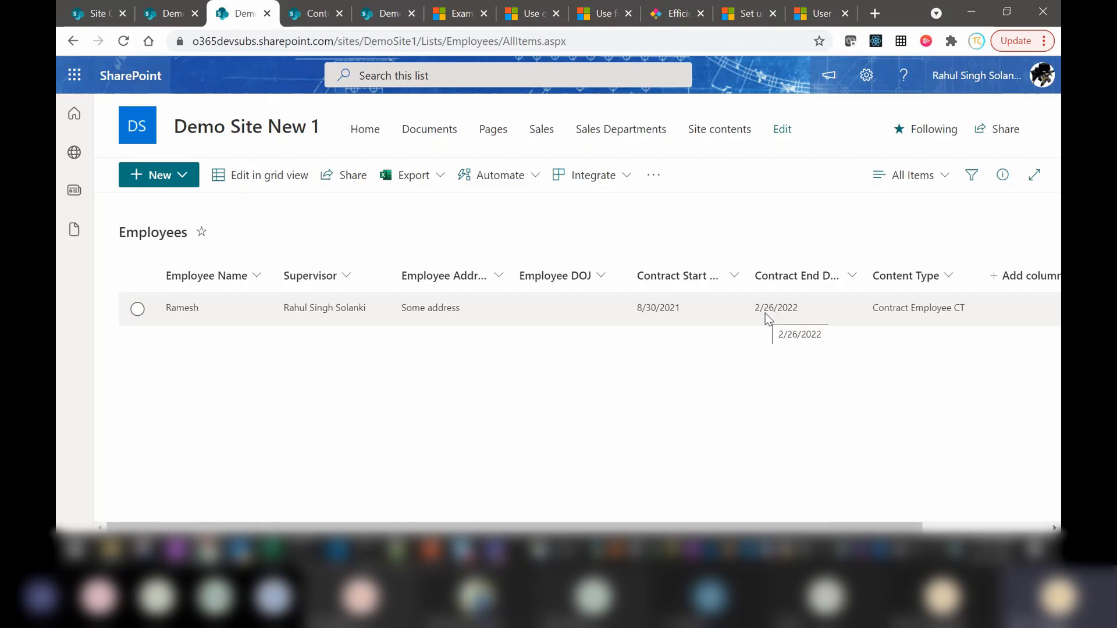
Start a new Permanent Employee CT item with the employee's name, address "some addres" and Employee DOJ 9/3/2021.
left_click(182, 177)
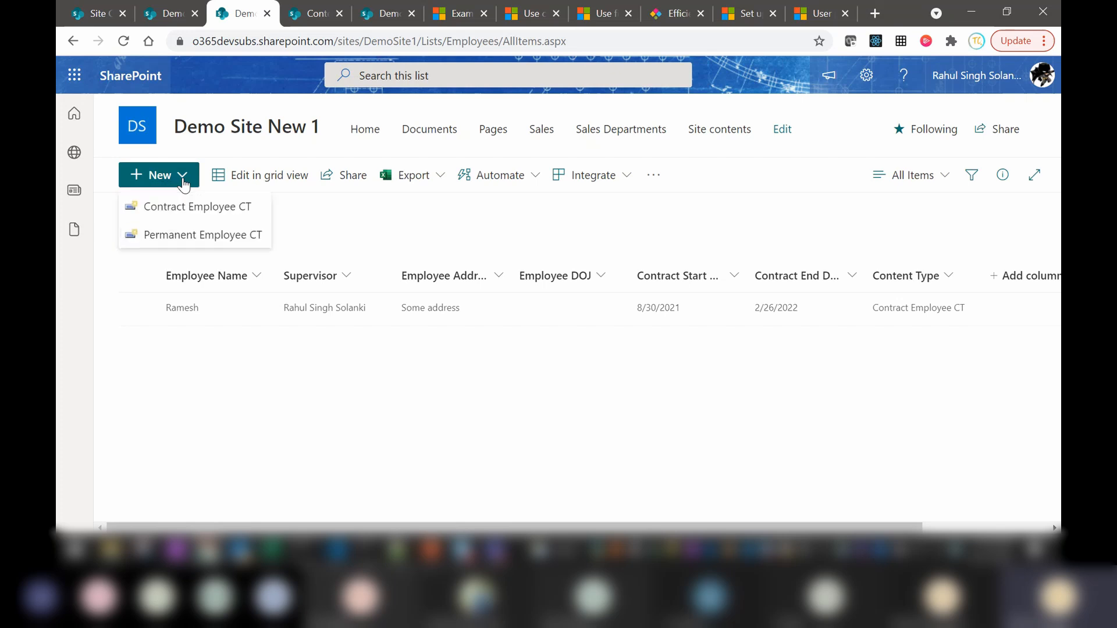
left_click(169, 236)
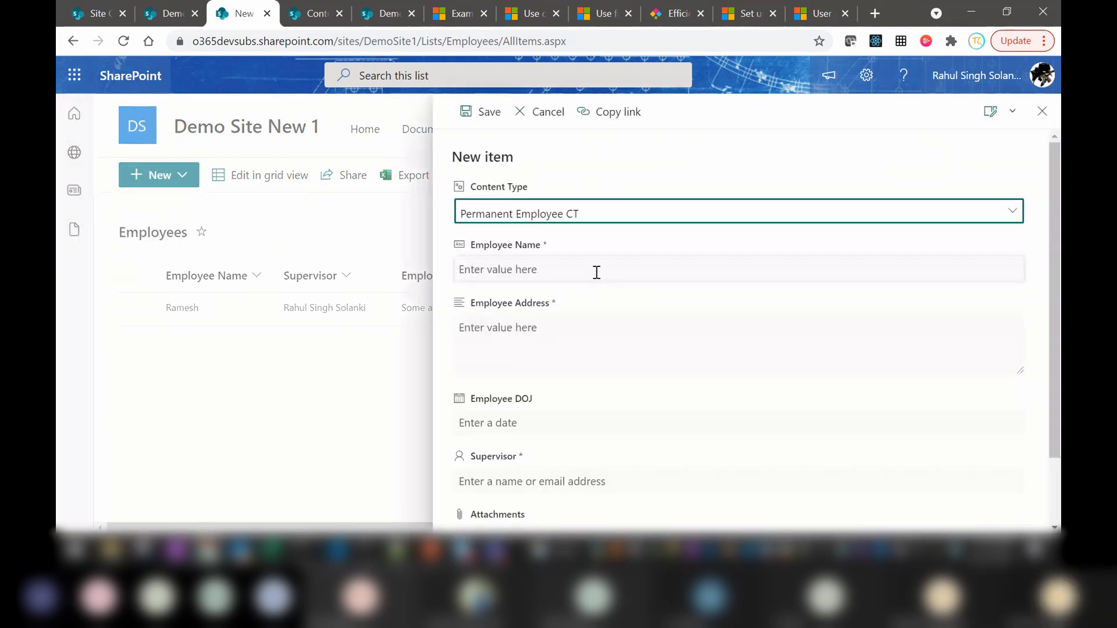
left_click(596, 273)
type("Subhash")
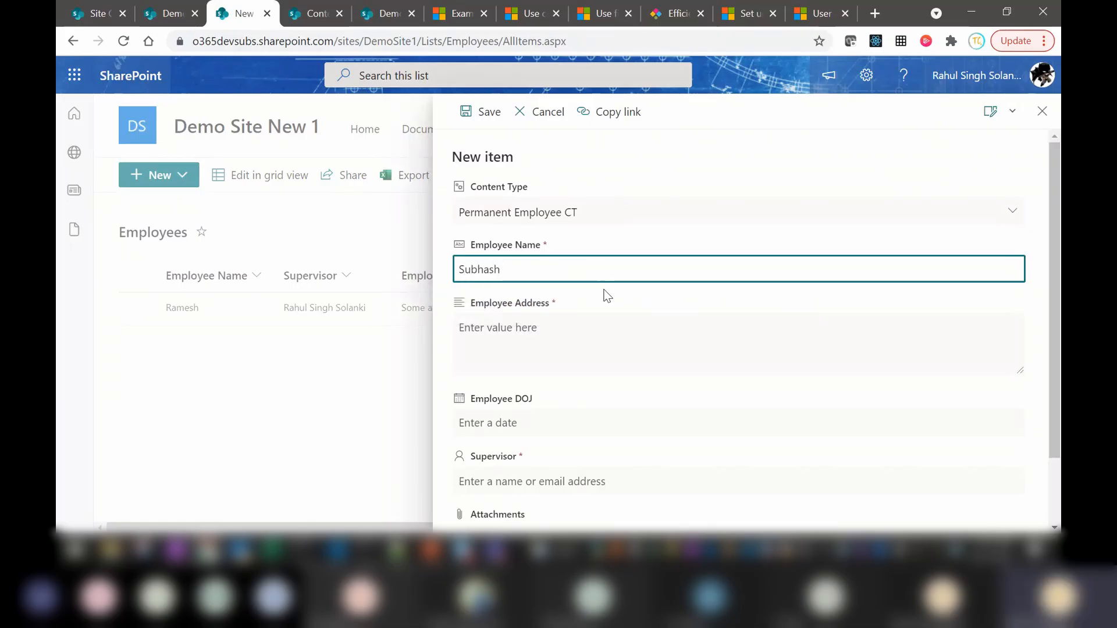
left_click(582, 336)
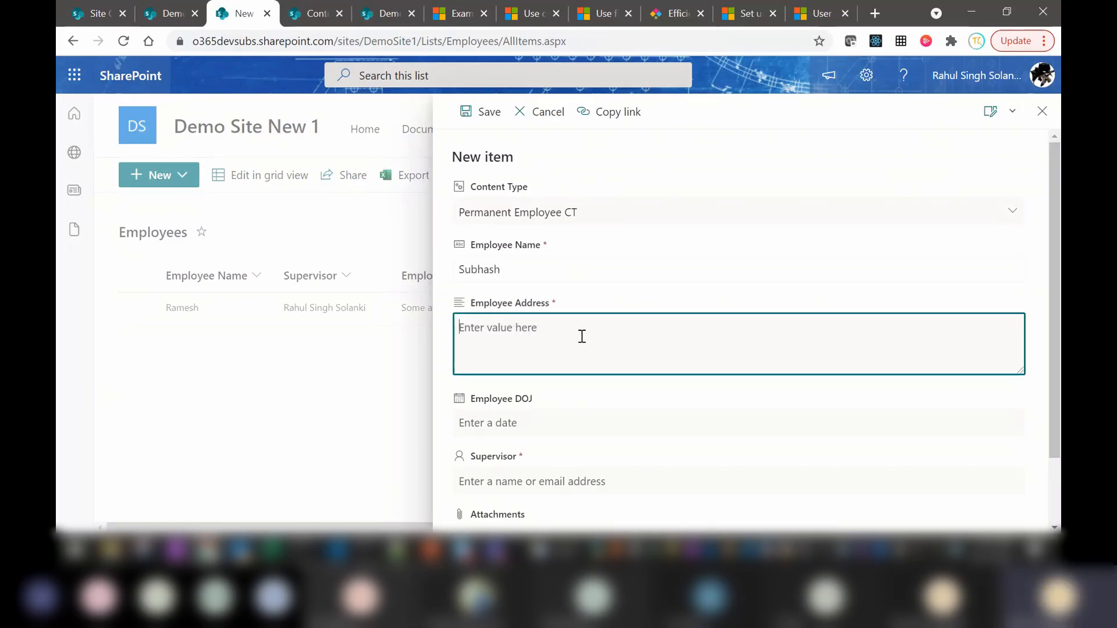
type("some addres")
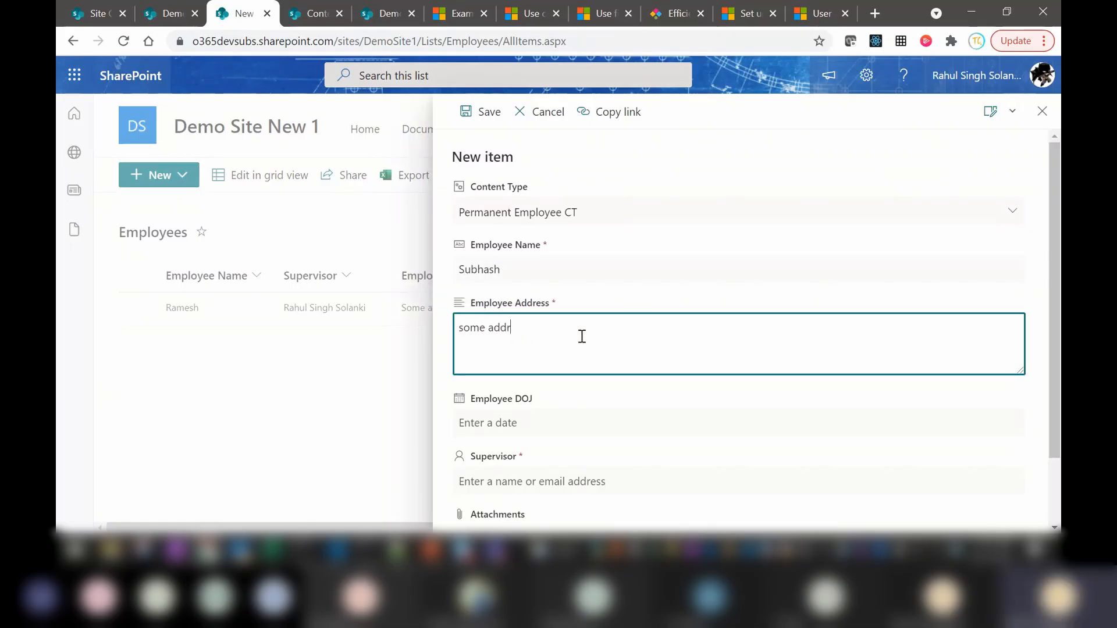
left_click(545, 428)
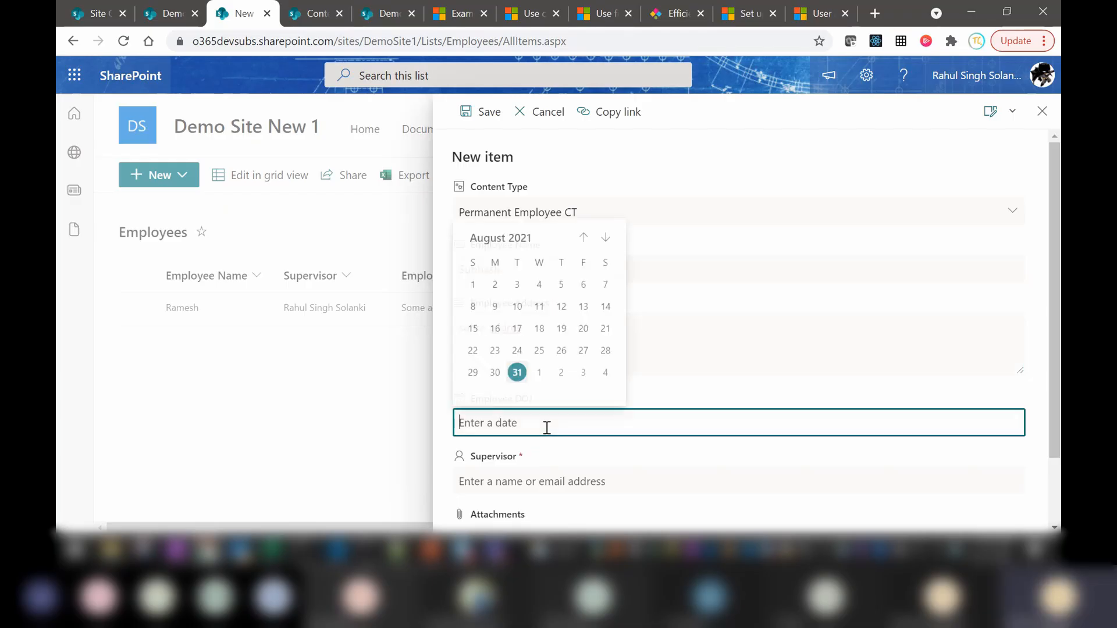
left_click(582, 373)
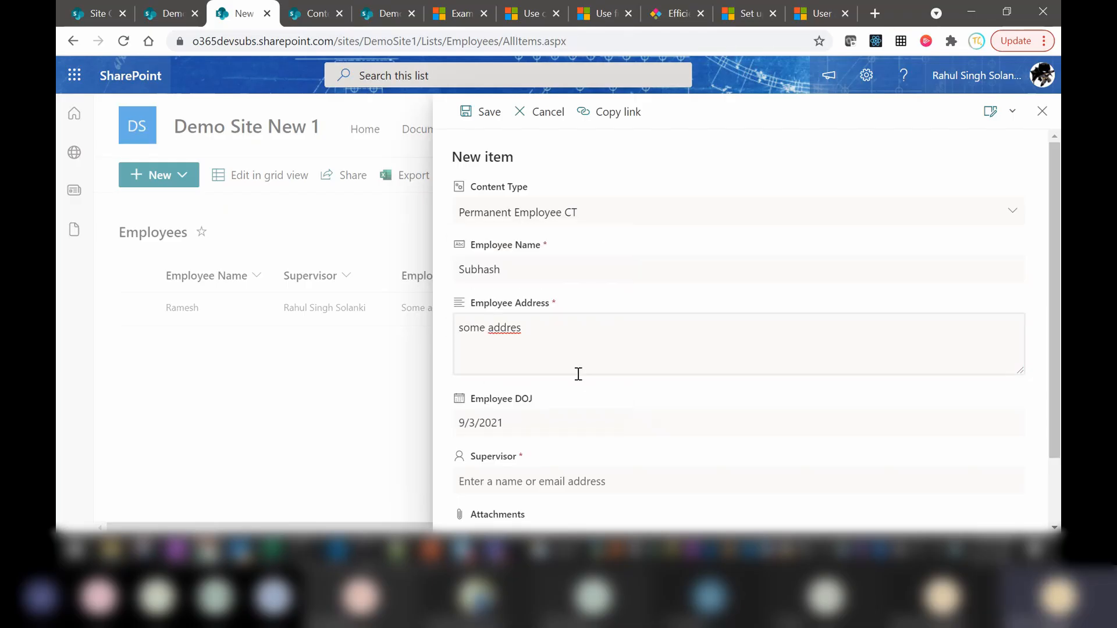
Search for the supervisor by first name, assign the matching person and save the permanent employee item.
scroll(640, 438, "down", 2)
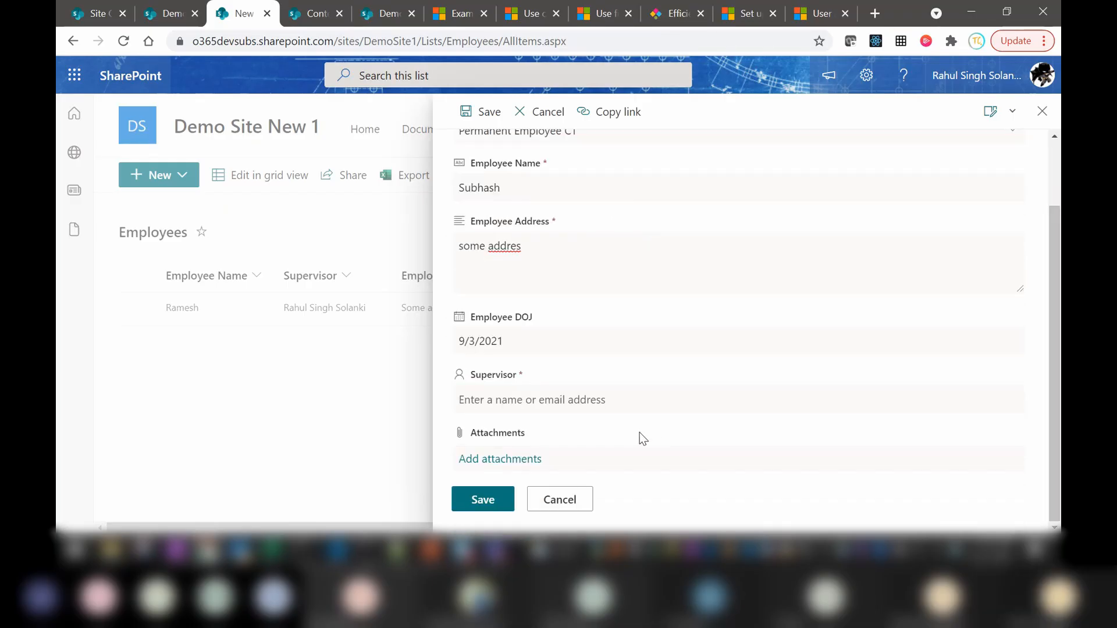
left_click(609, 402)
type("meli")
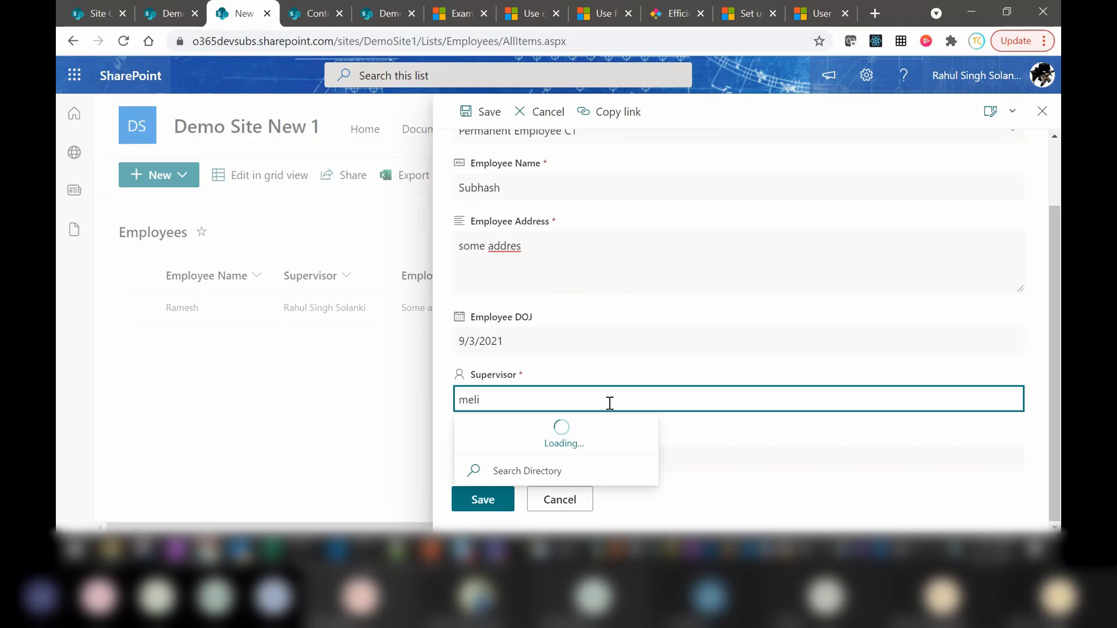
left_click(550, 297)
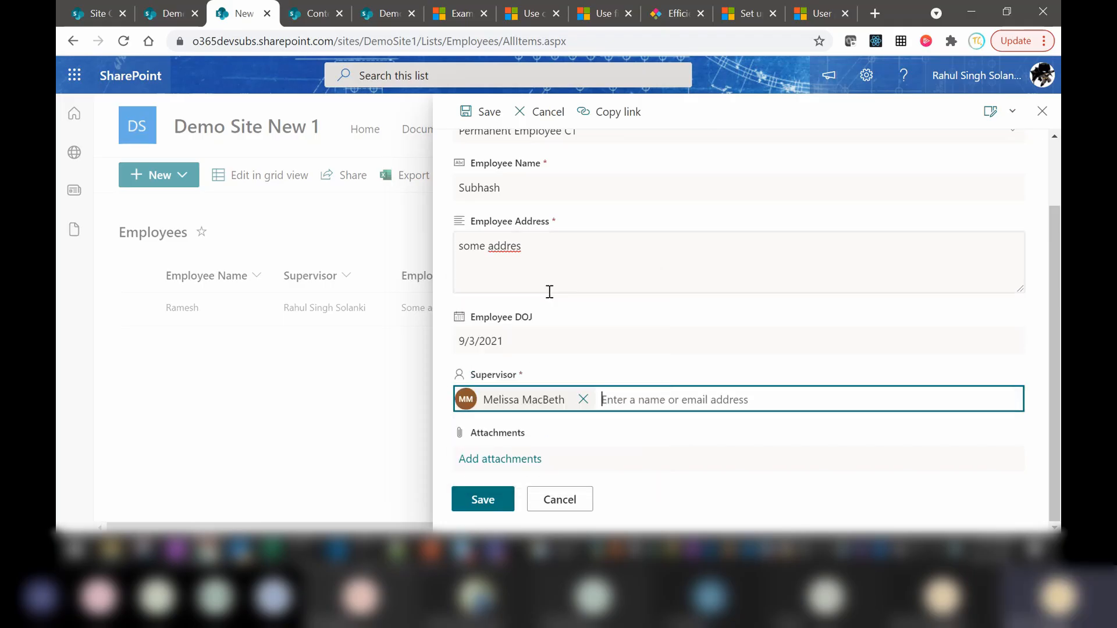
left_click(483, 499)
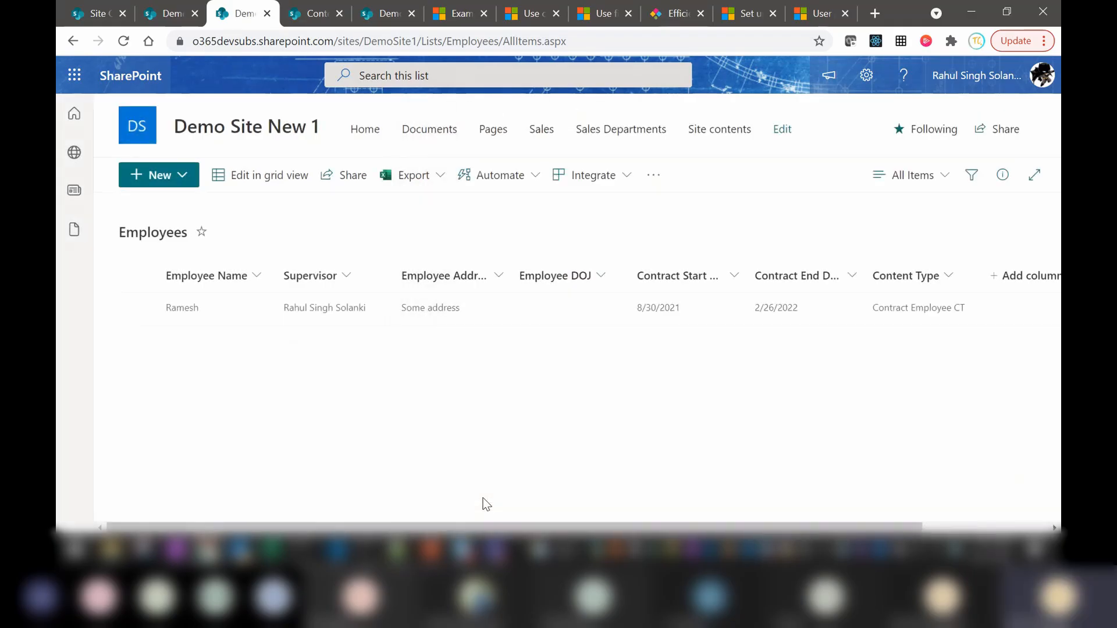
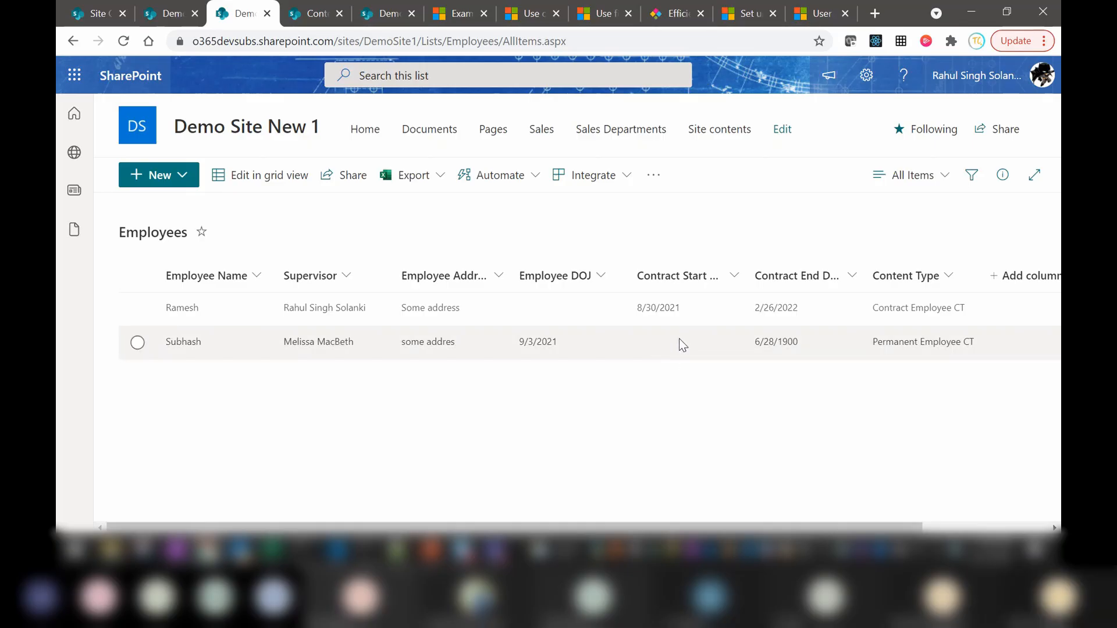
Return from the Contract Employee CT page to Site Content Types and close the Second stage recycle bin page.
left_click(311, 16)
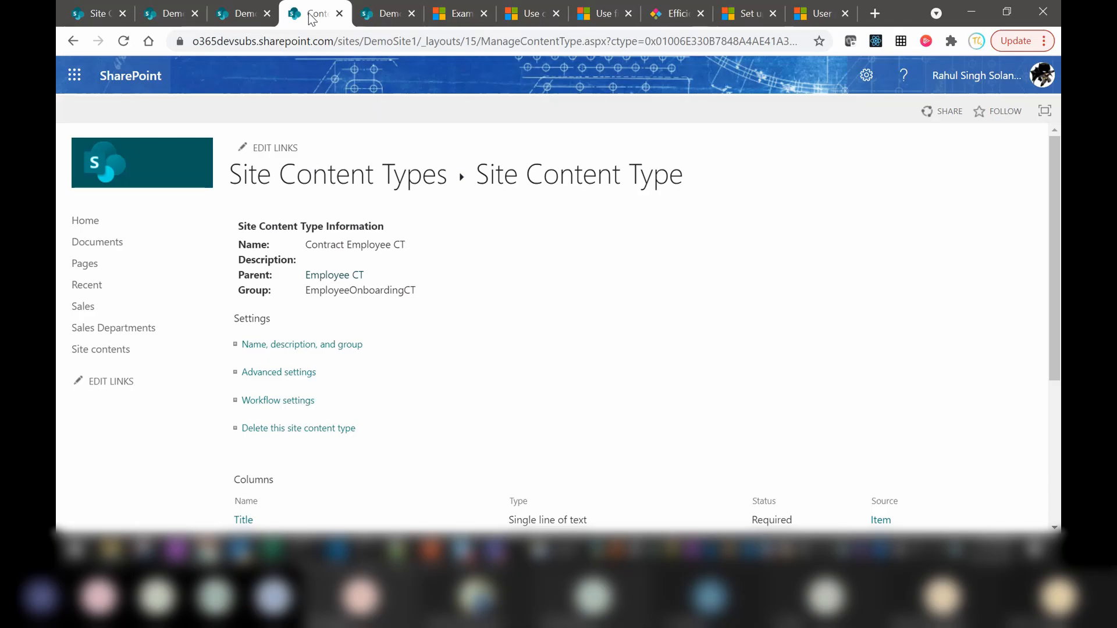
left_click(170, 15)
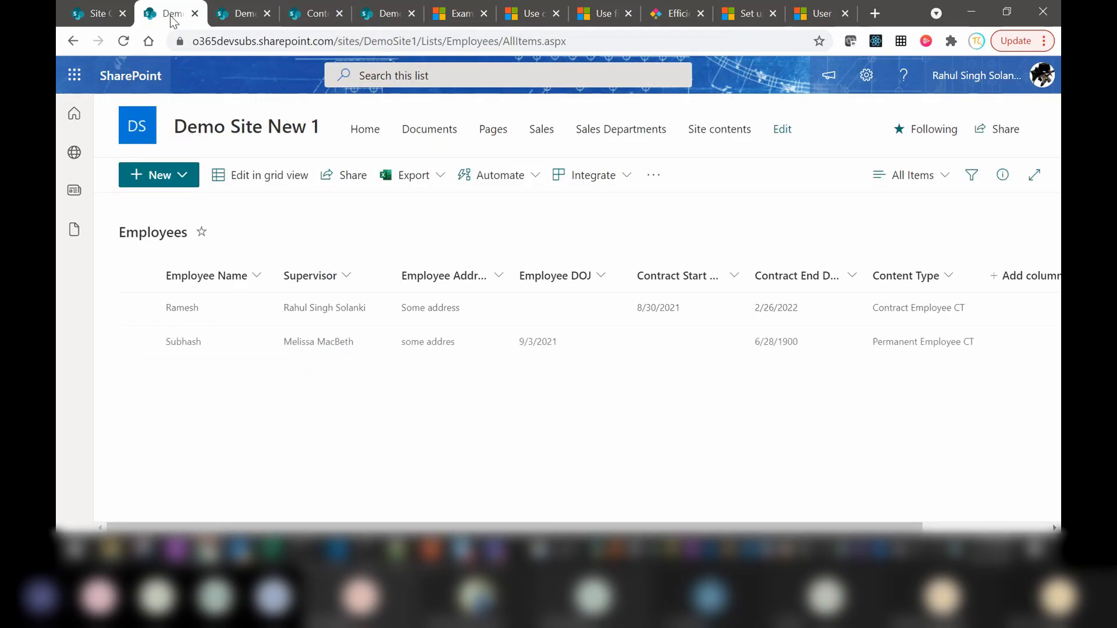
left_click(312, 16)
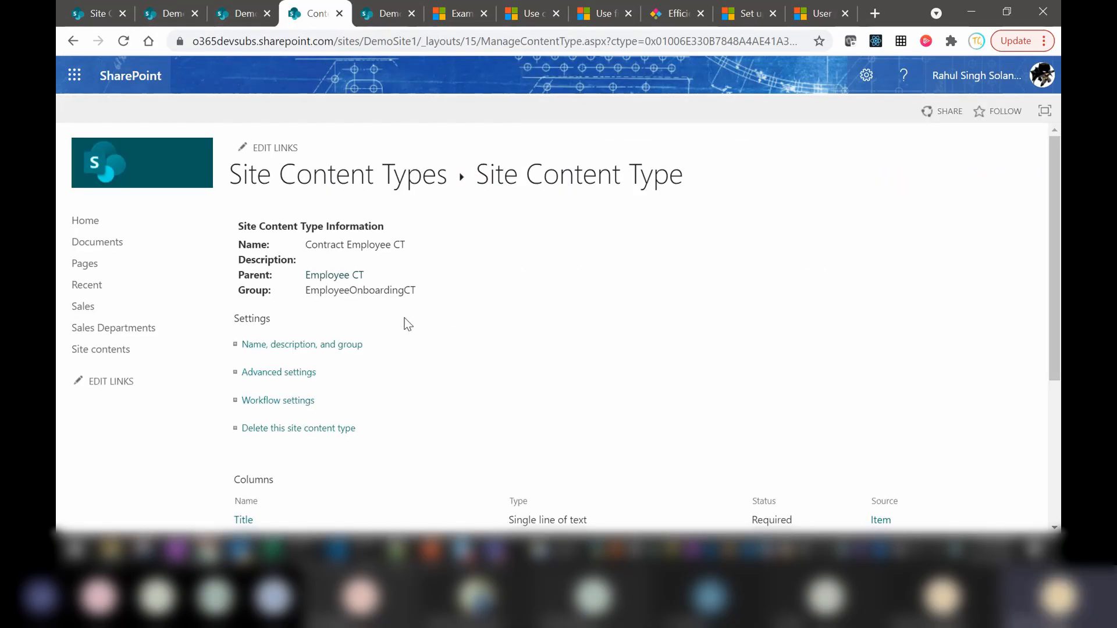
left_click(326, 182)
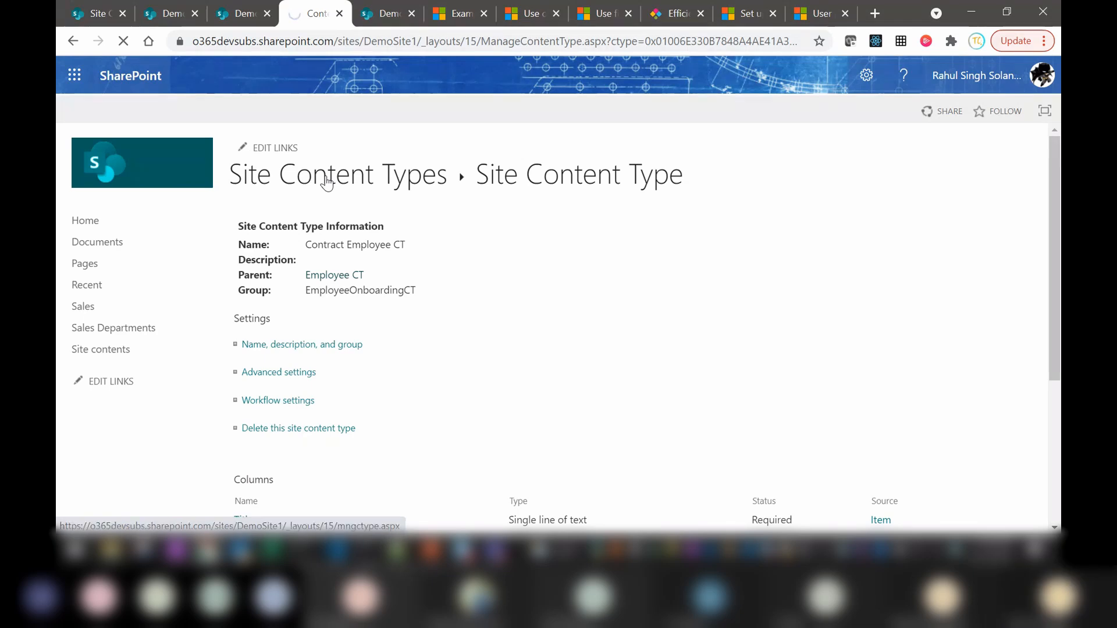
left_click(384, 16)
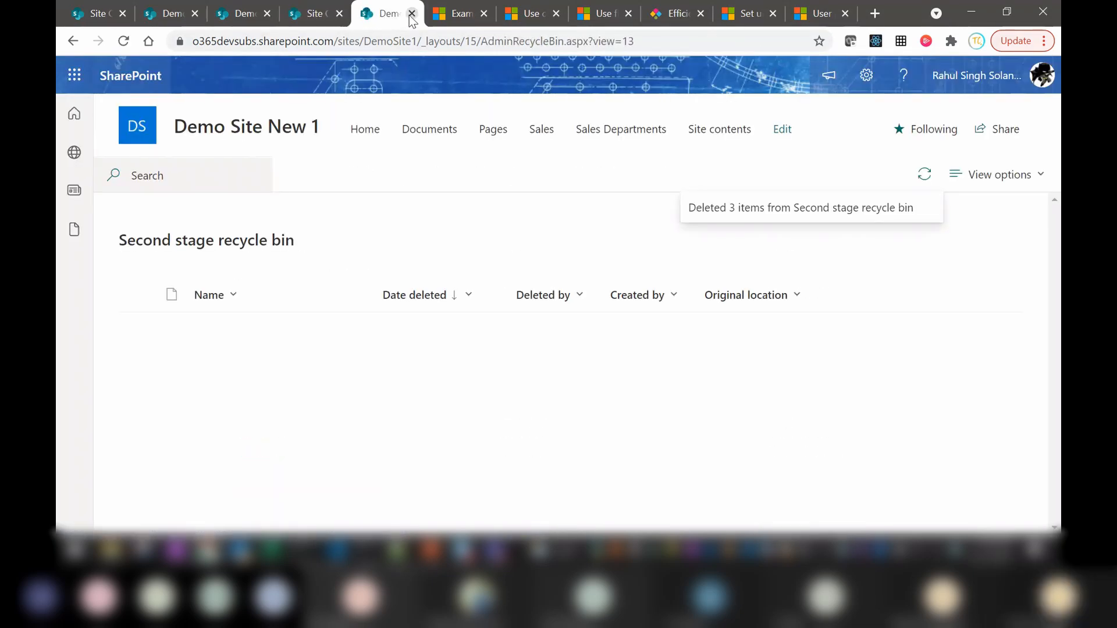
left_click(412, 14)
left_click(316, 18)
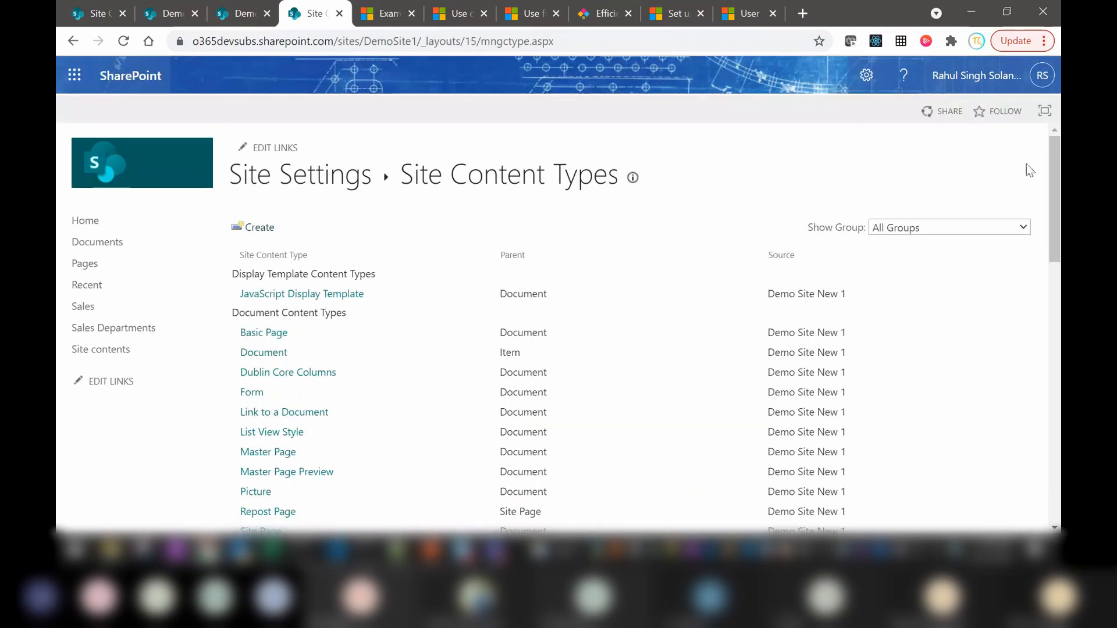
Show the site columns of the EmployeeOnboarding group and open the Contract End Date New column for editing.
left_click(863, 84)
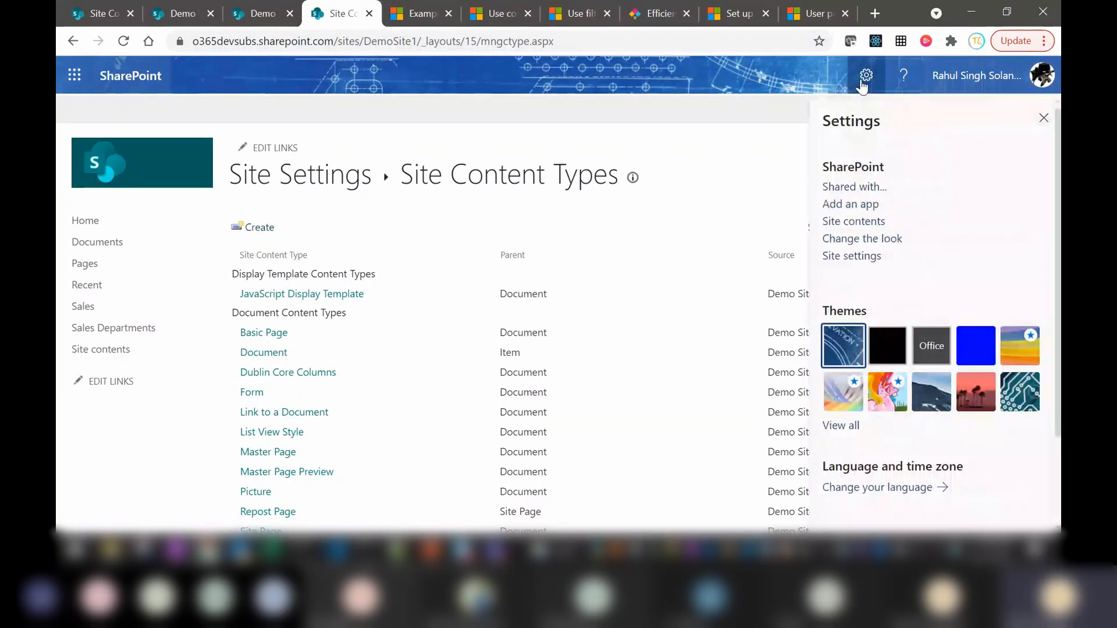
left_click(859, 257)
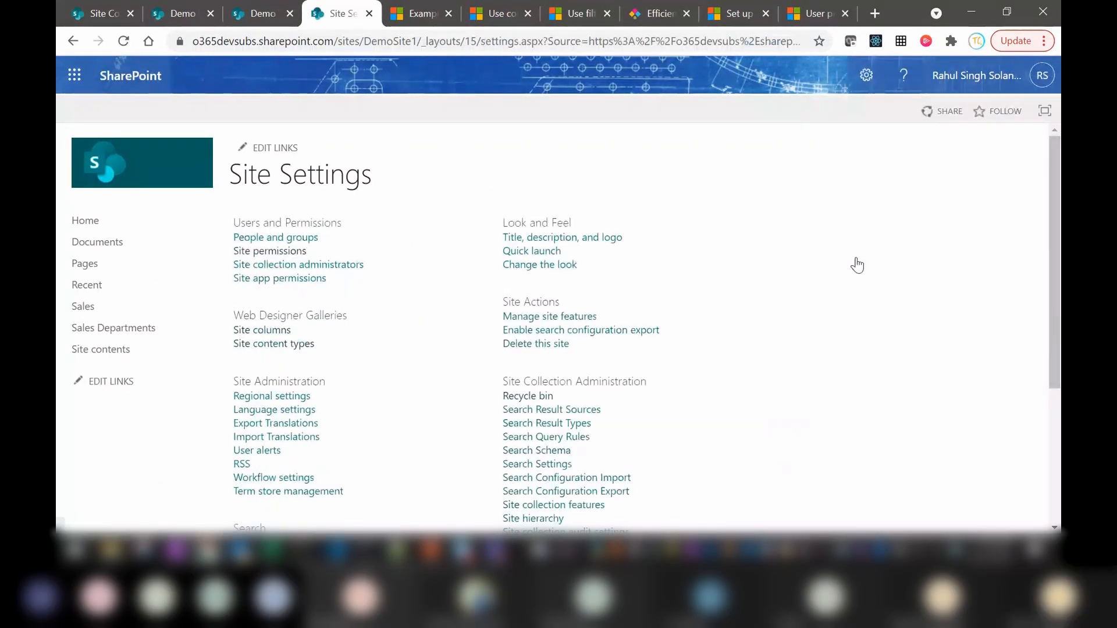
left_click(279, 334)
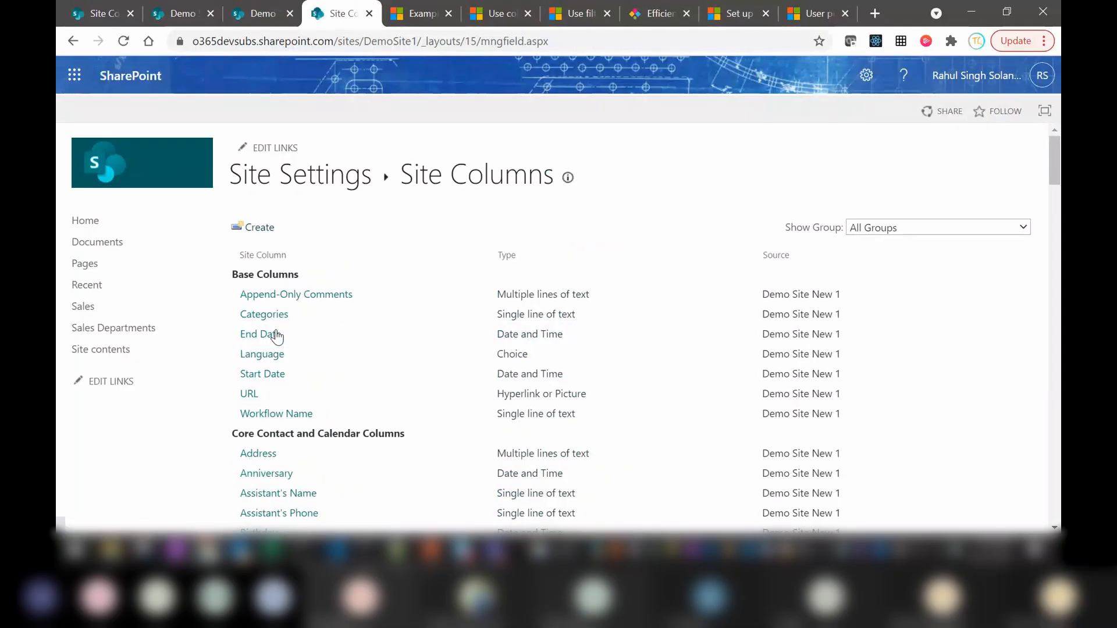
left_click(922, 226)
left_click(894, 348)
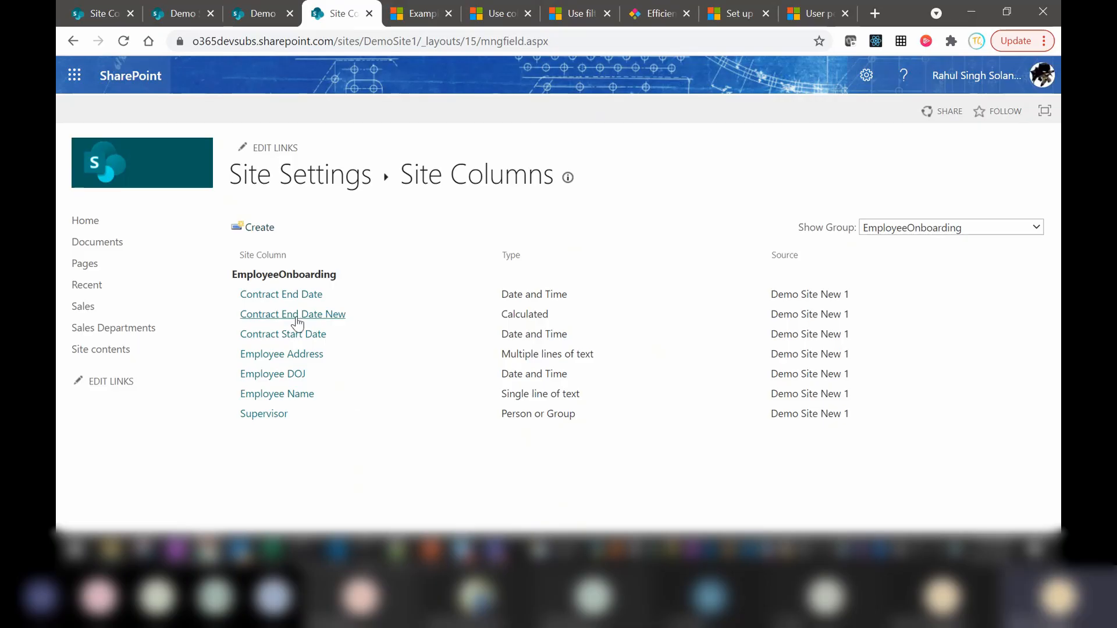
left_click(301, 314)
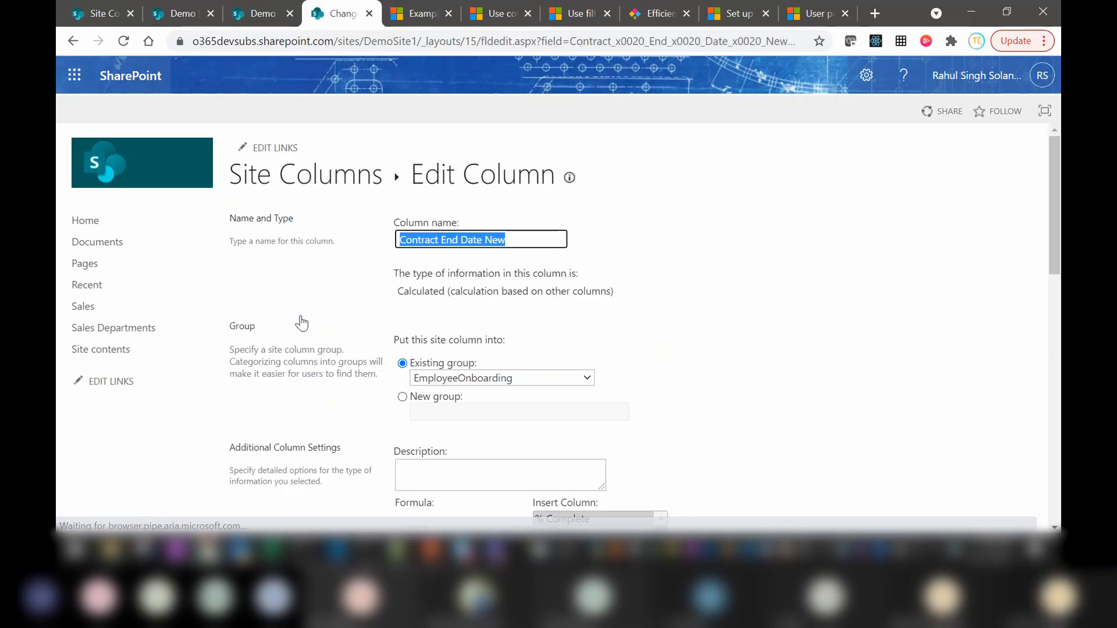
Put IF(ISBLANK([Contract Start Date]),"", at the start of the Contract End Date New formula, ahead of +180.
scroll(1050, 227, "down", 5)
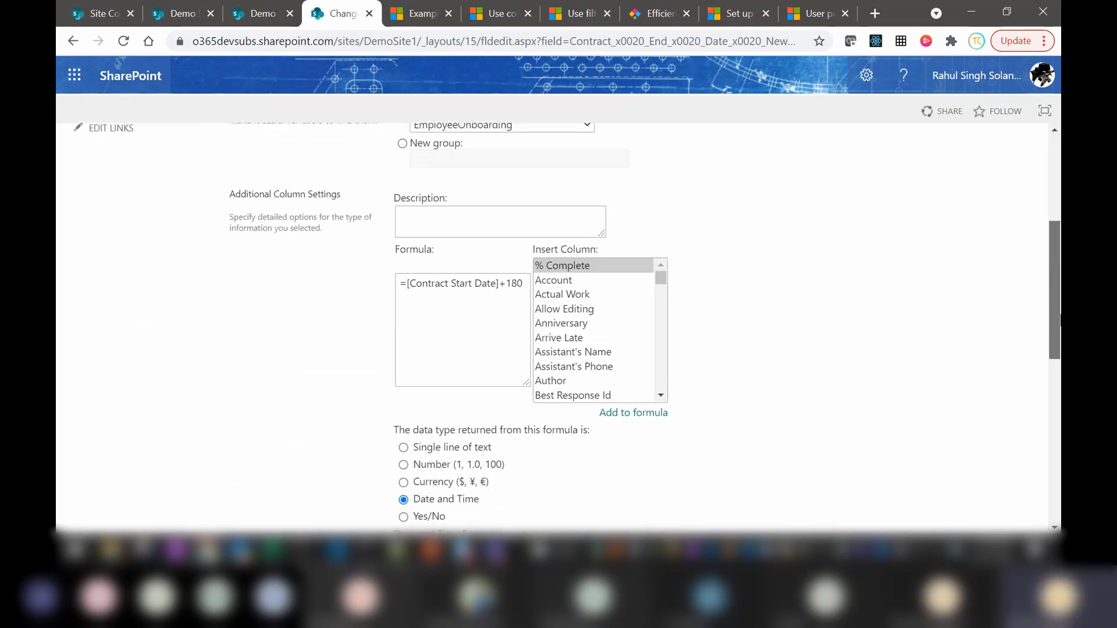
left_click(408, 274)
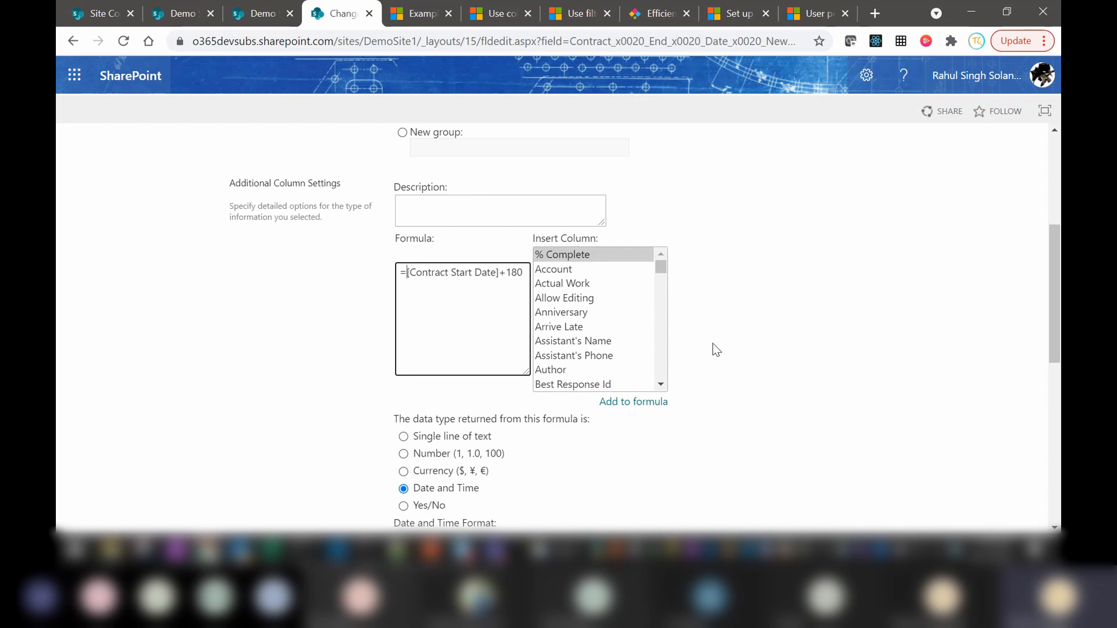
type("IF")
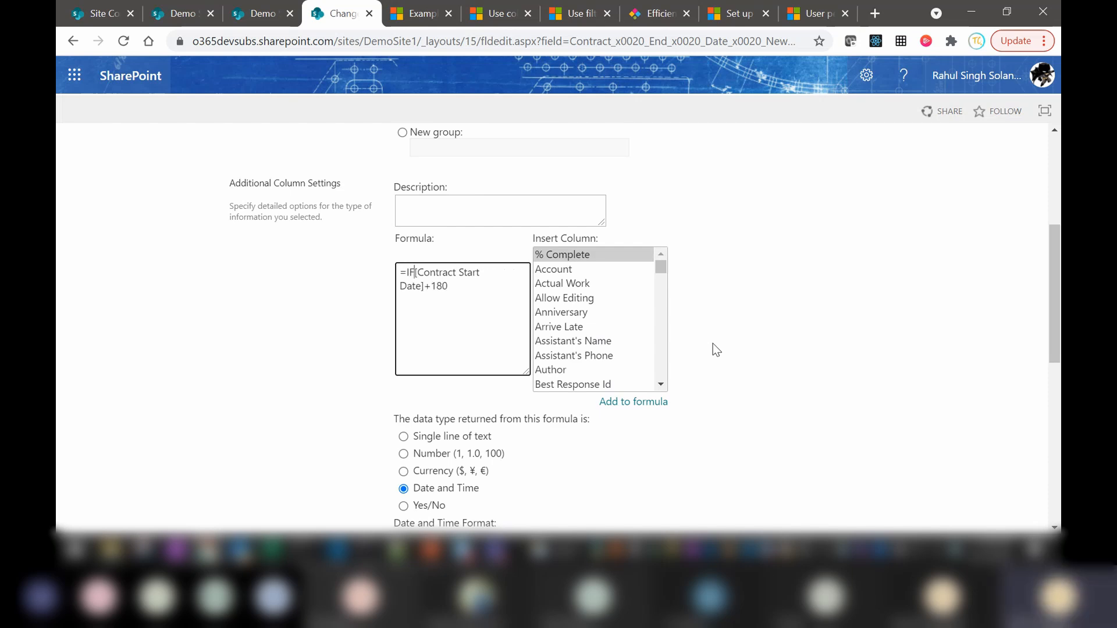
type("(ISBLANK")
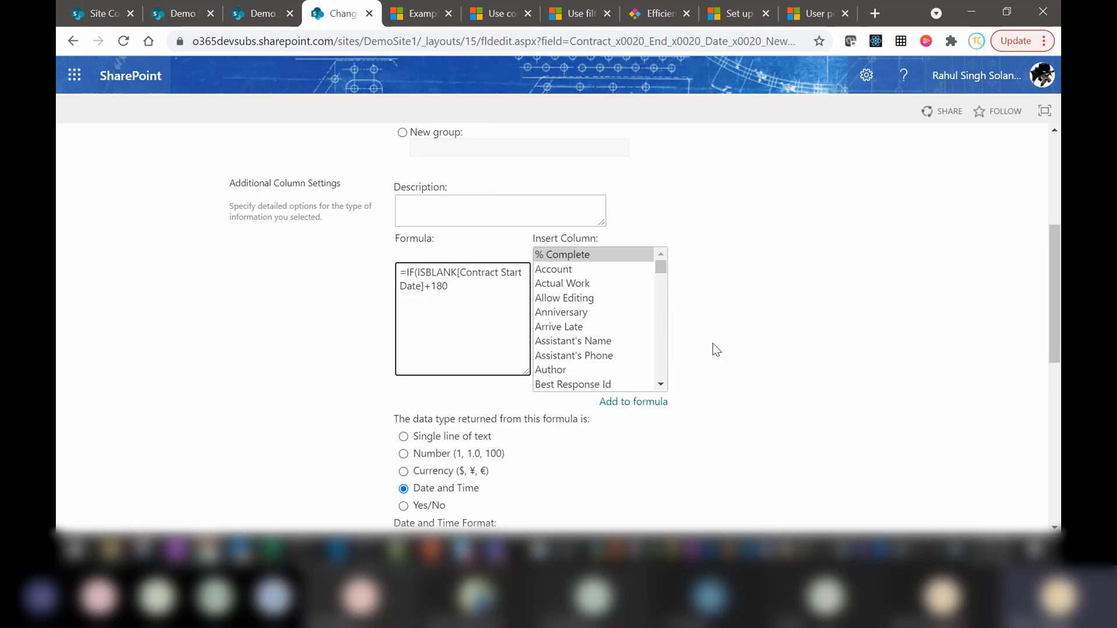
type("(")
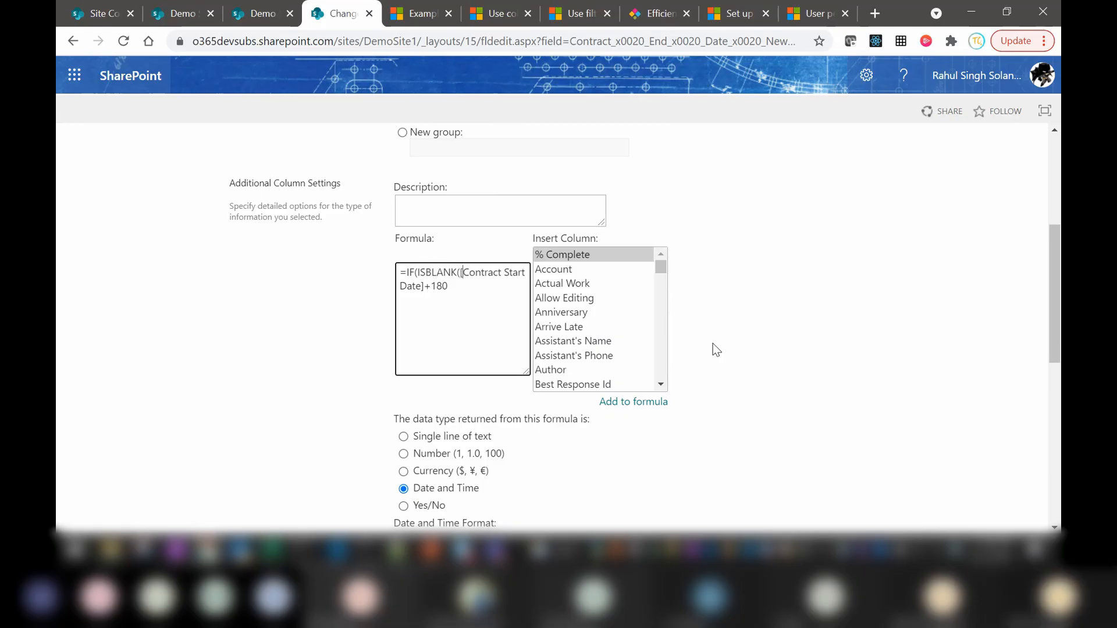
key("Right")
key("Right")
key("Right")
key("Right")
key("Right")
key("Right")
key("Right")
key("Right")
key("Right")
key("Right")
type(",")
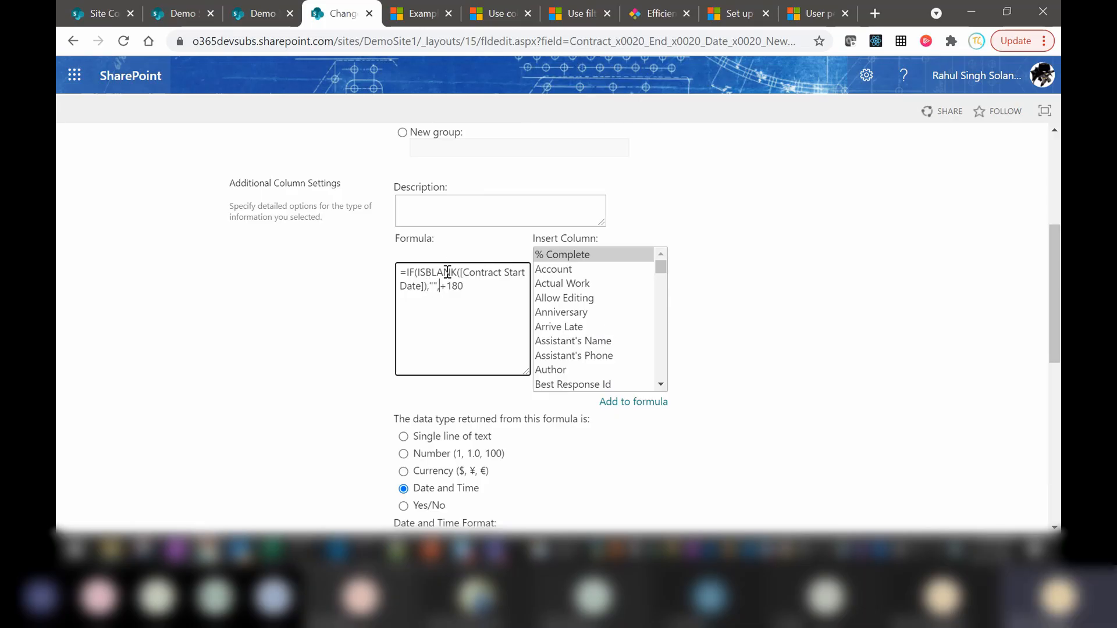
Copy [Contract Start Date] in front of +180 and close the formula as =IF(ISBLANK([Contract Start Date]),"",[Contract Start Date]+180).
key("shift+Up")
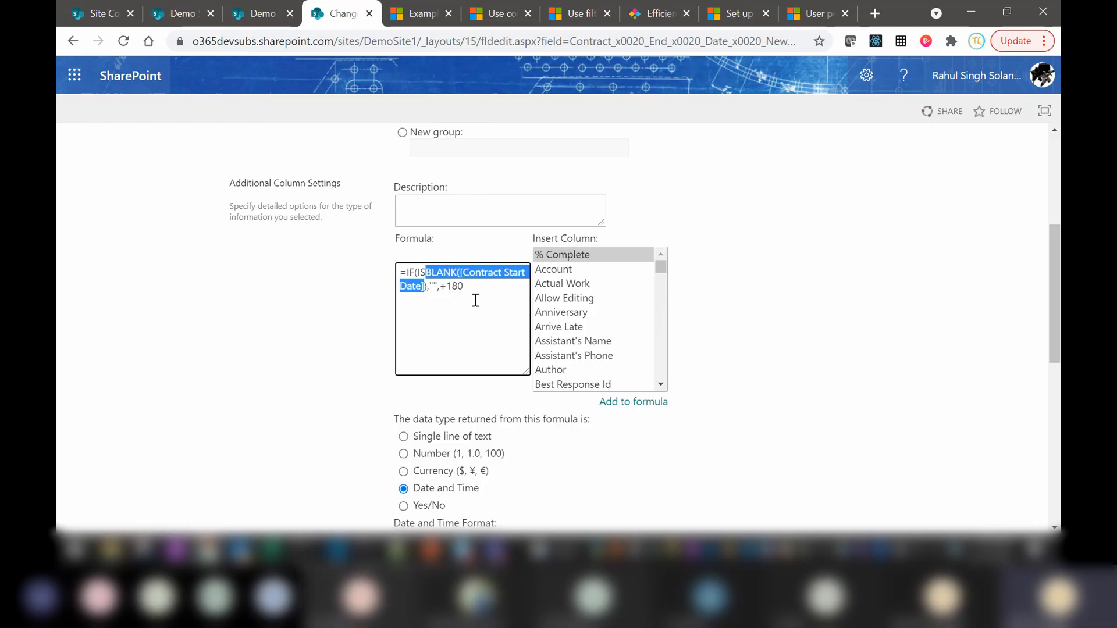
key("shift+Right")
key("shift+Right")
key("shift+Right")
key("shift+Right")
key("shift+Right")
key("shift+Right")
key("shift+Right")
key("shift+Right")
key("shift+Right")
key("shift+Right")
key("shift+Left")
key("shift+Left")
key("shift+Left")
key("shift+Left")
key("ctrl+c")
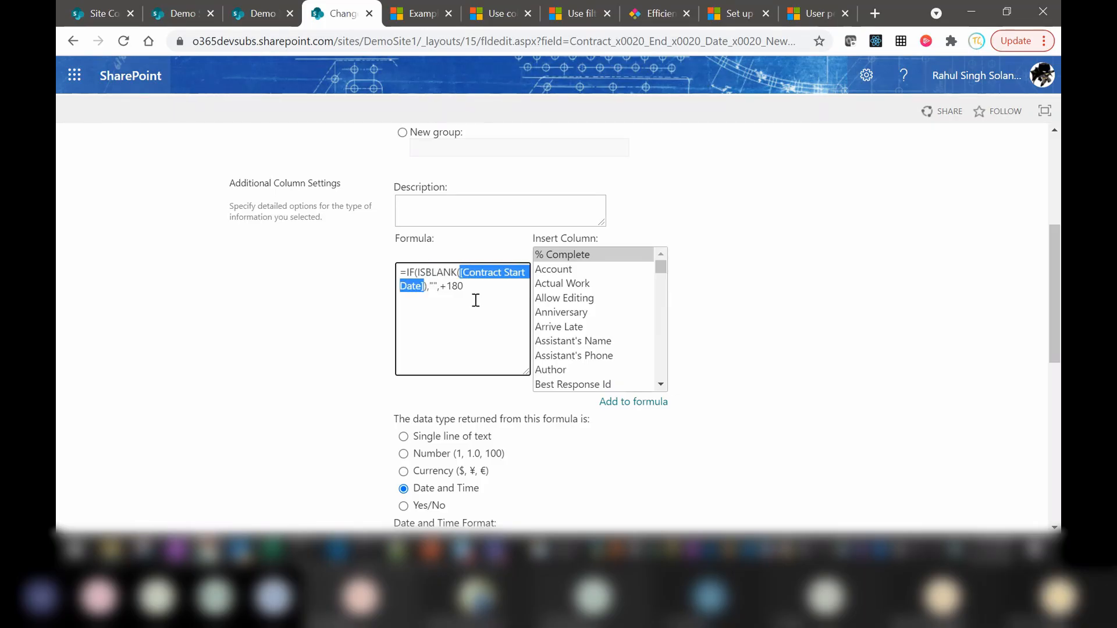
key("Down")
key("Left")
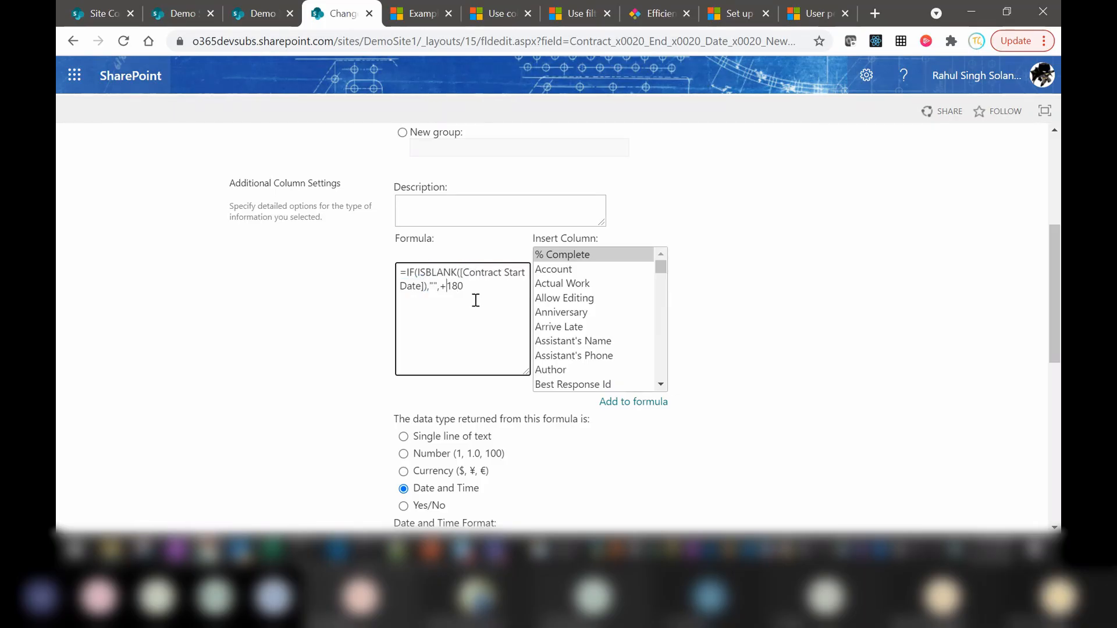
key("ctrl+v")
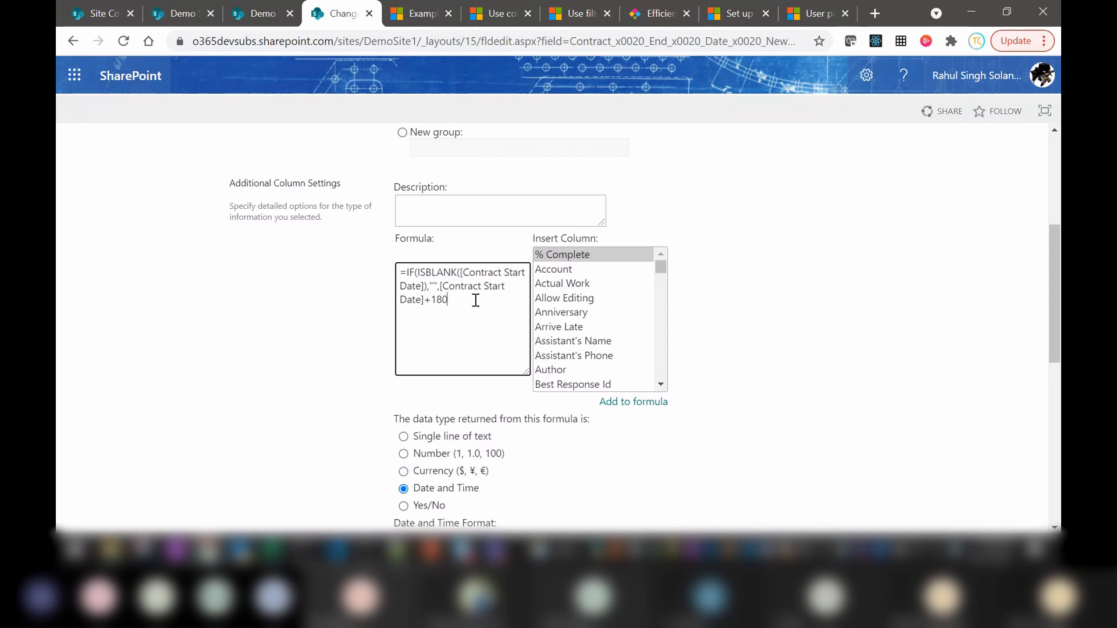
type(")")
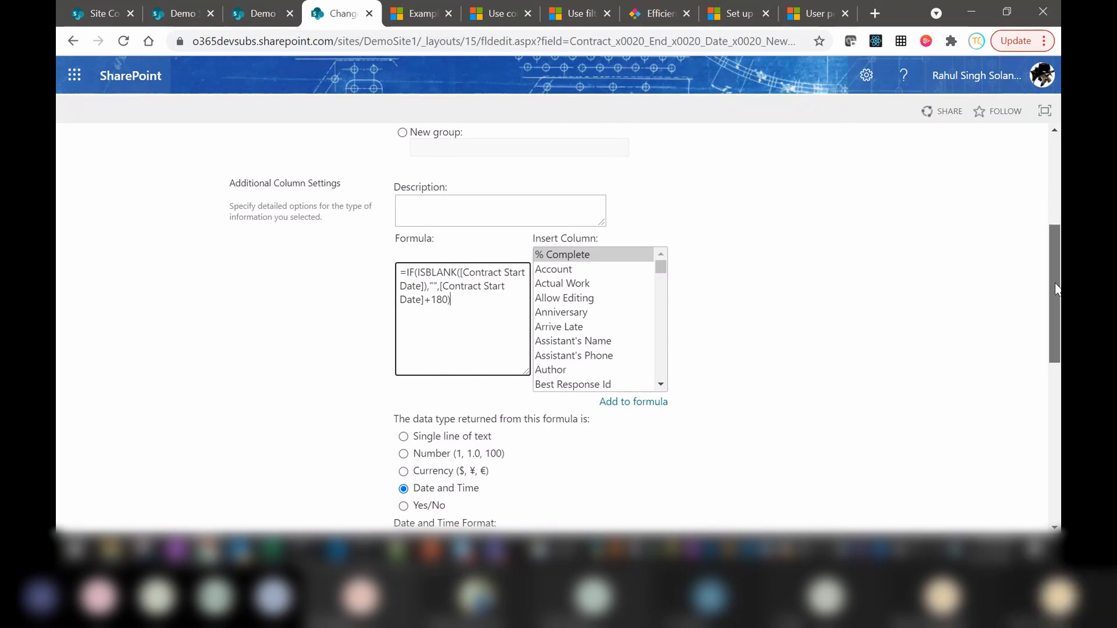
Save the Contract End Date New column with all list columns based on it updated, and reload the Employees list.
left_click_drag(1057, 289, 1057, 301)
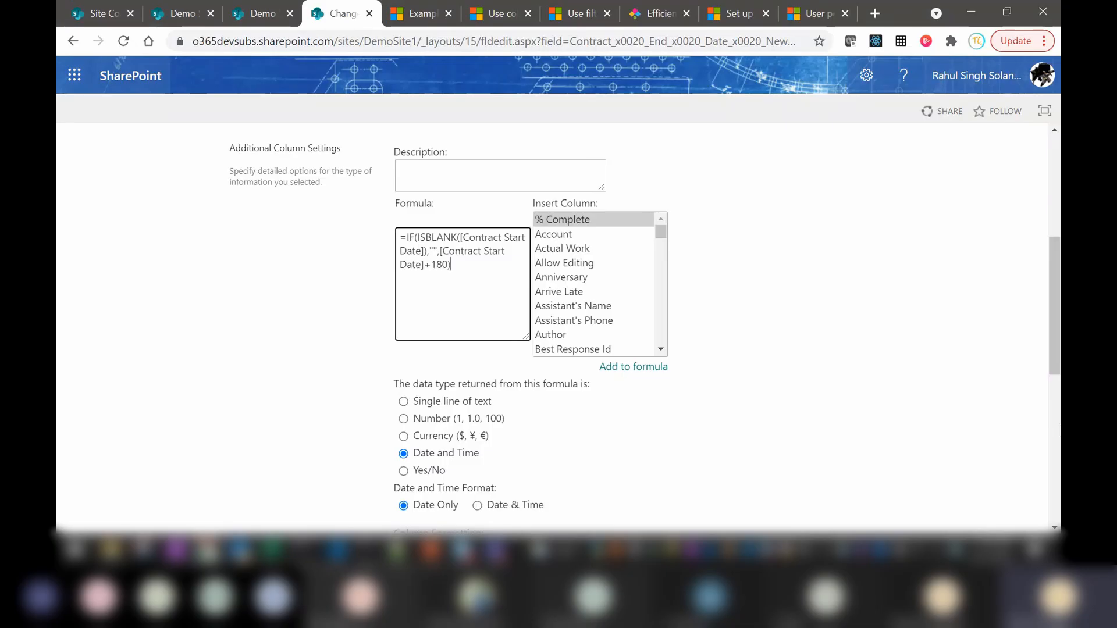
left_click_drag(1059, 328, 1051, 474)
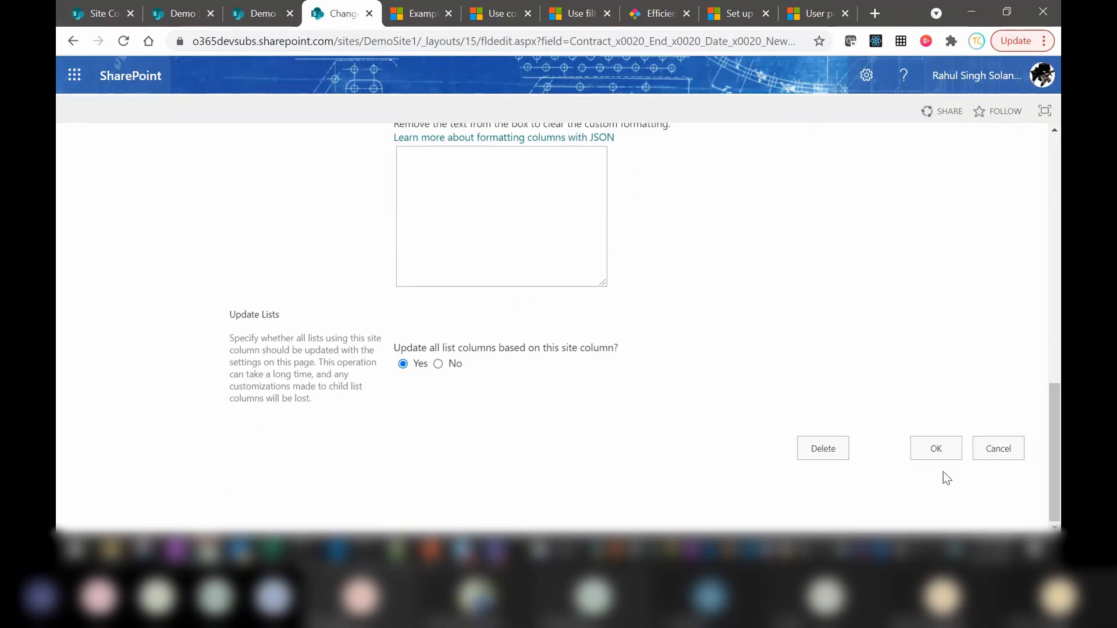
left_click(920, 450)
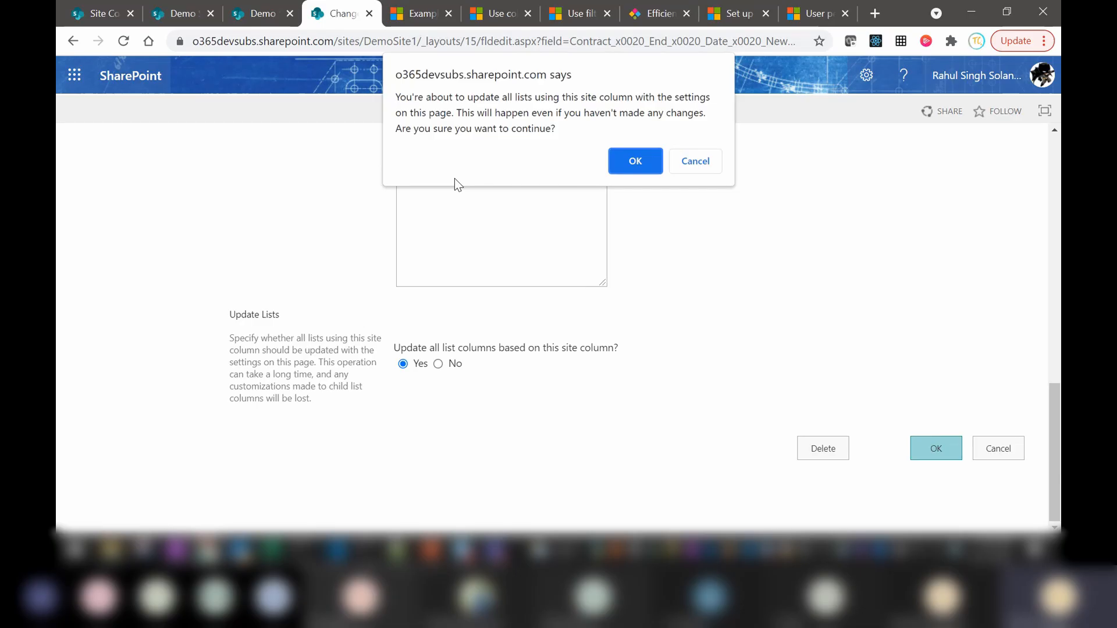
left_click(636, 162)
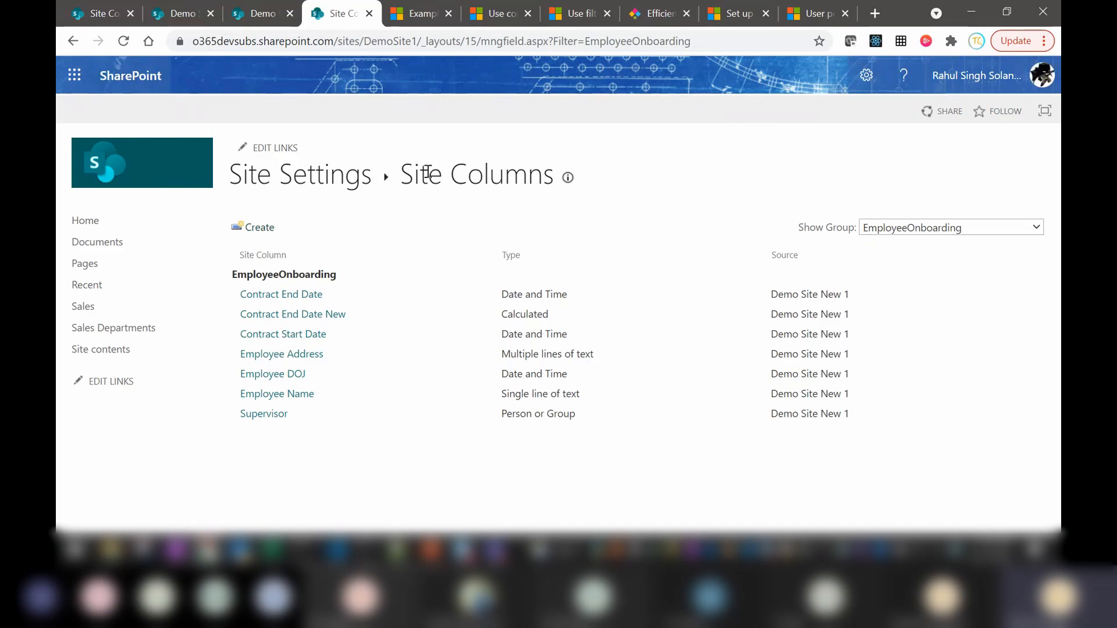
left_click(263, 18)
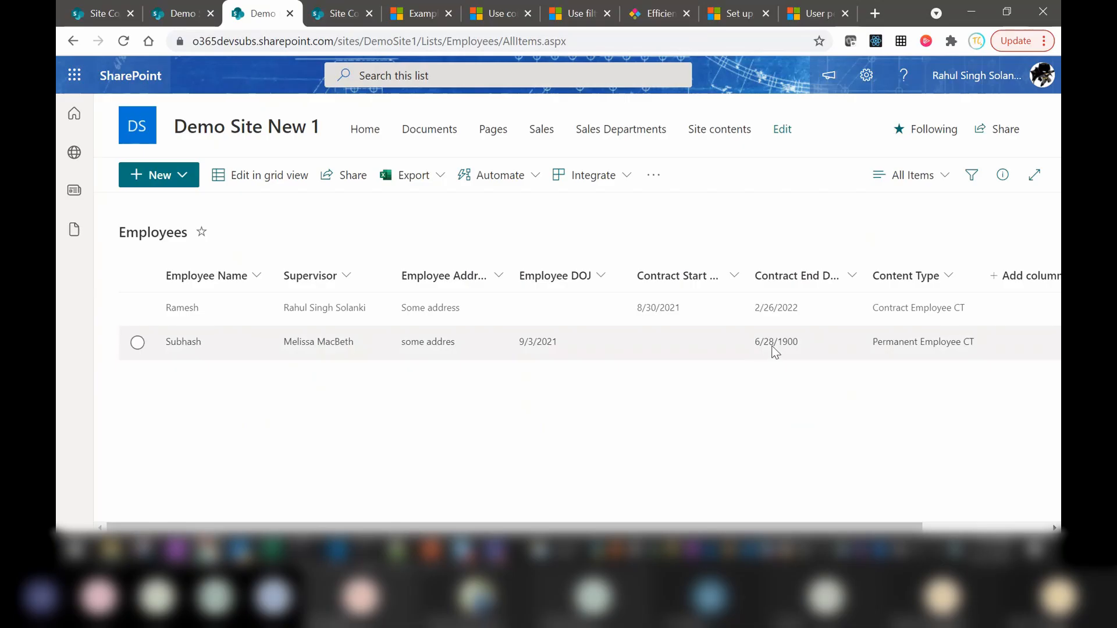
left_click(124, 42)
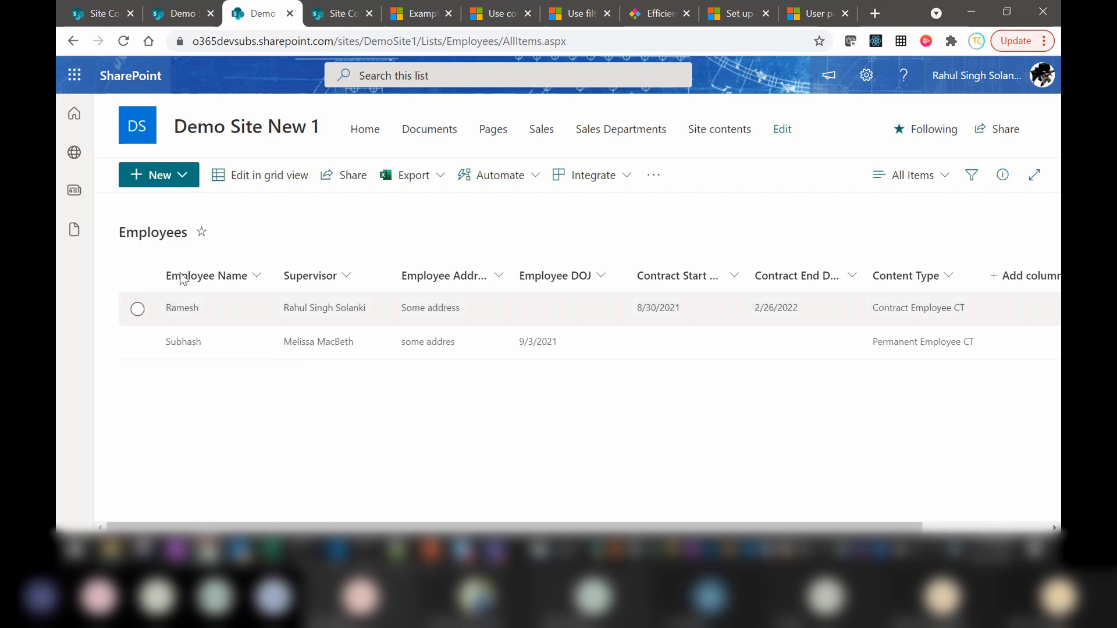
Start a new Contract Employee CT item with employee name Test User and employee address Someting.
left_click(180, 181)
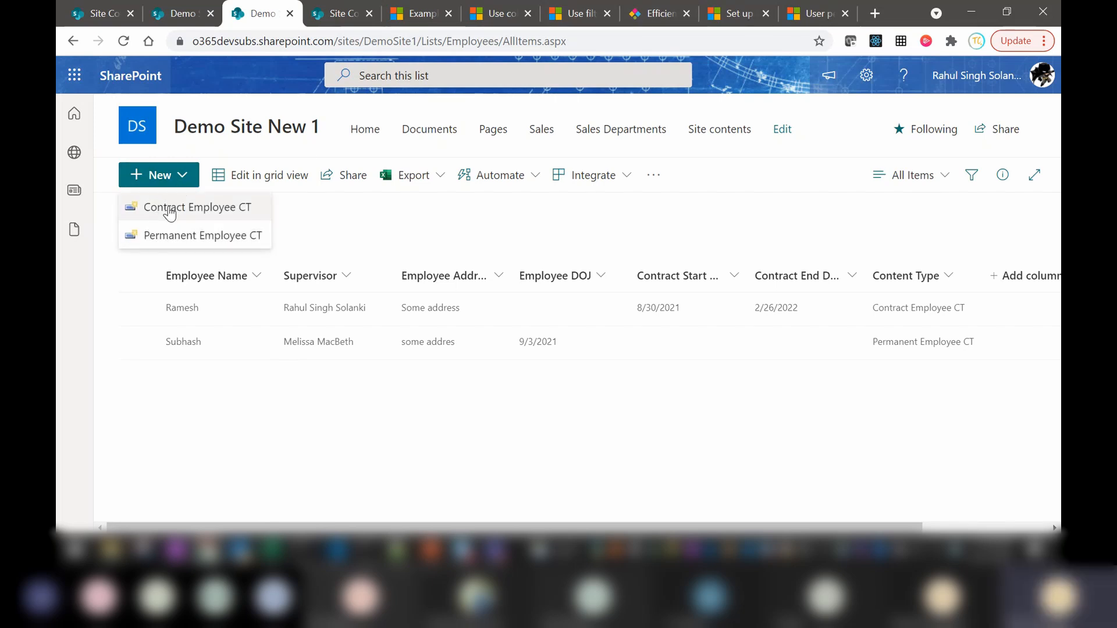
left_click(170, 211)
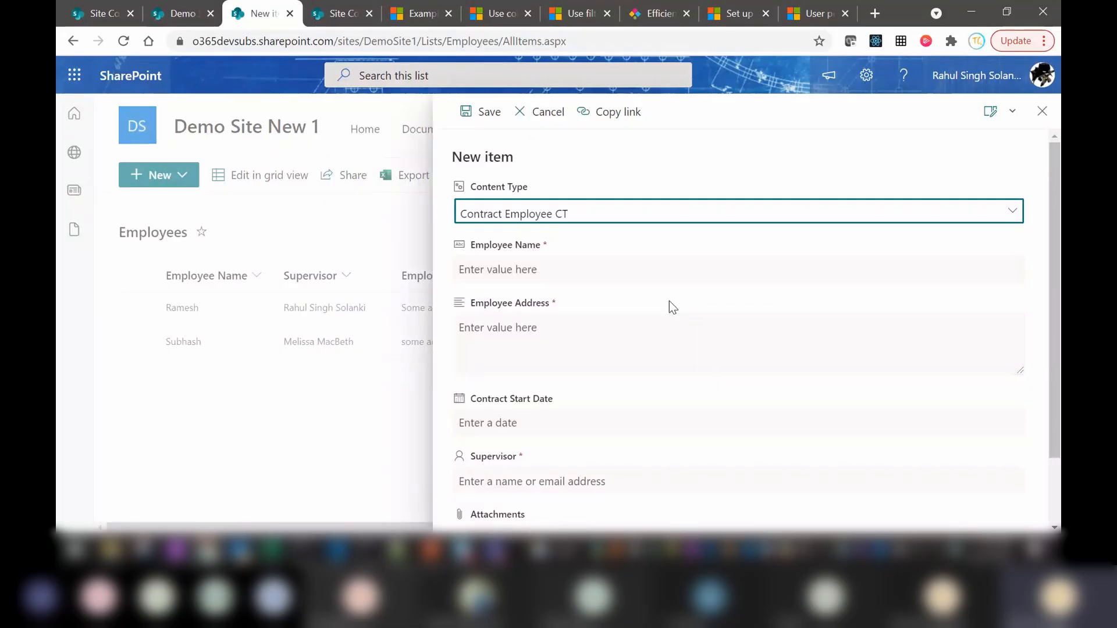
left_click(572, 269)
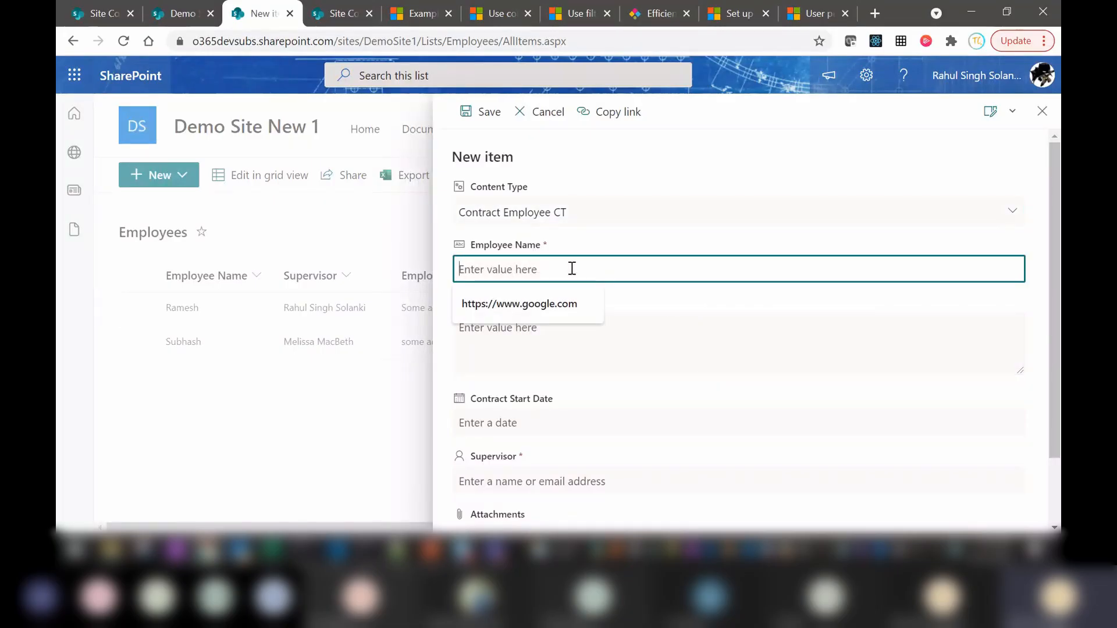
type("Test User")
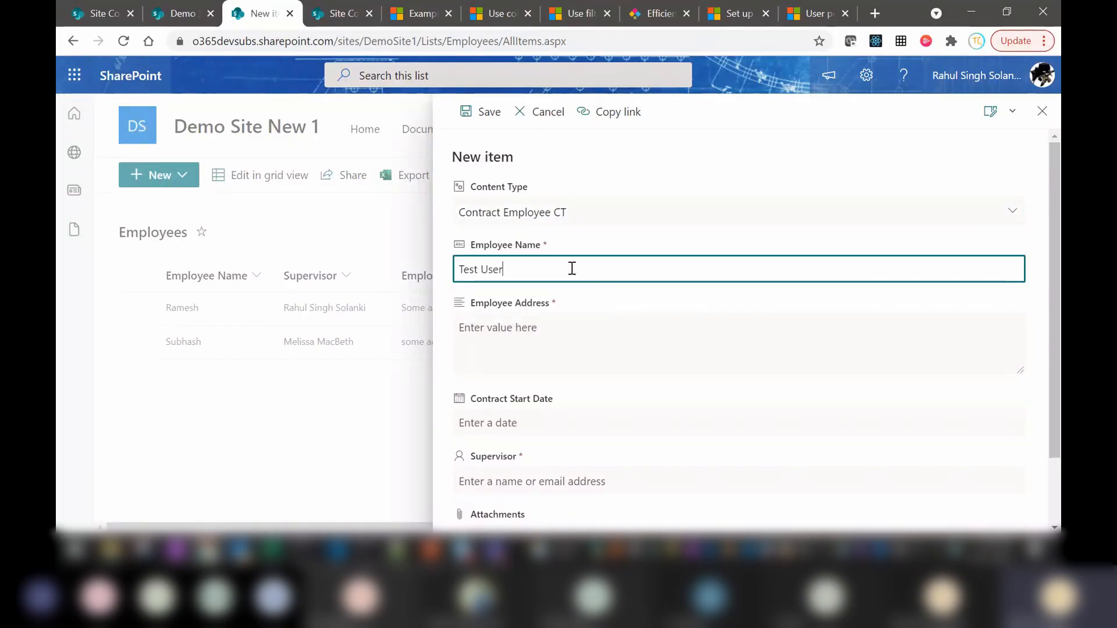
key("Tab")
type("Somet")
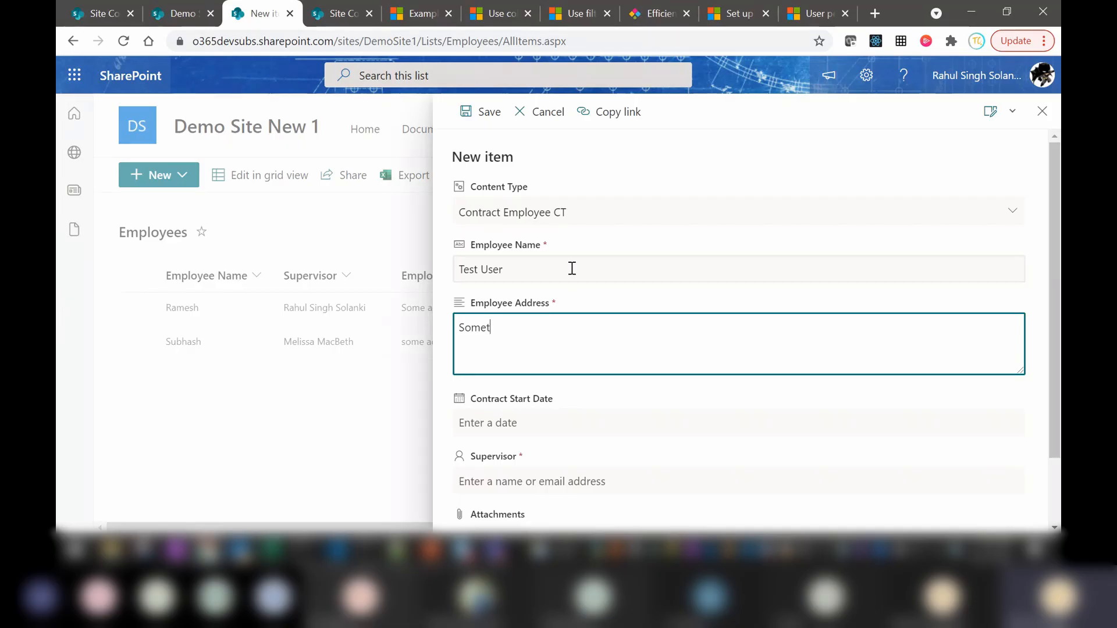
type("ing")
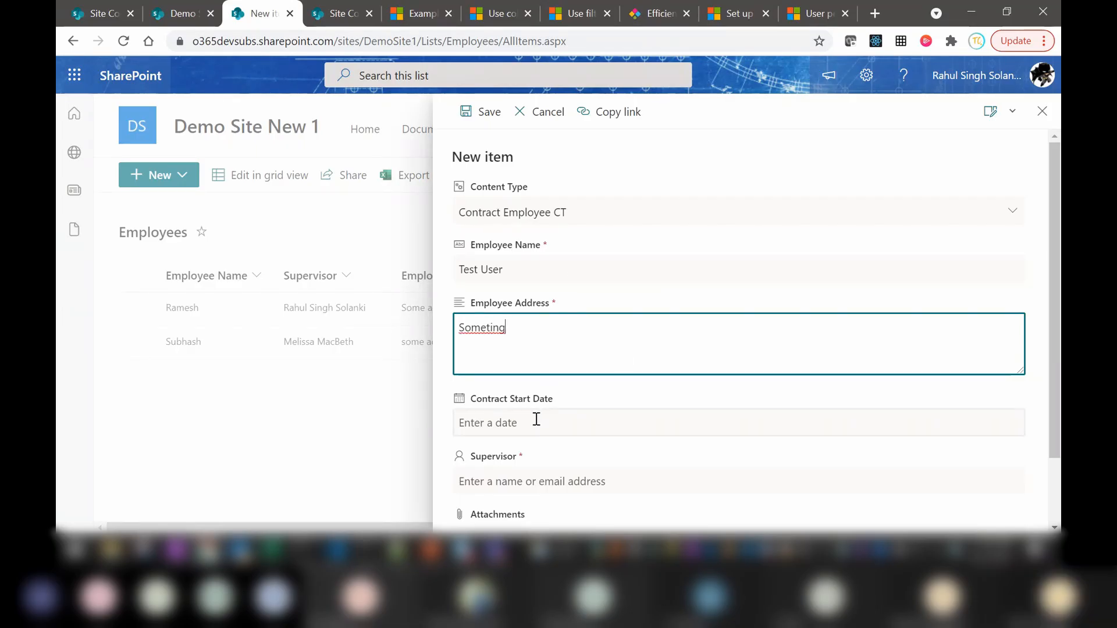
Set the contract start date to 9/3/2021, enter the supervisor's name and save the new item.
left_click(536, 419)
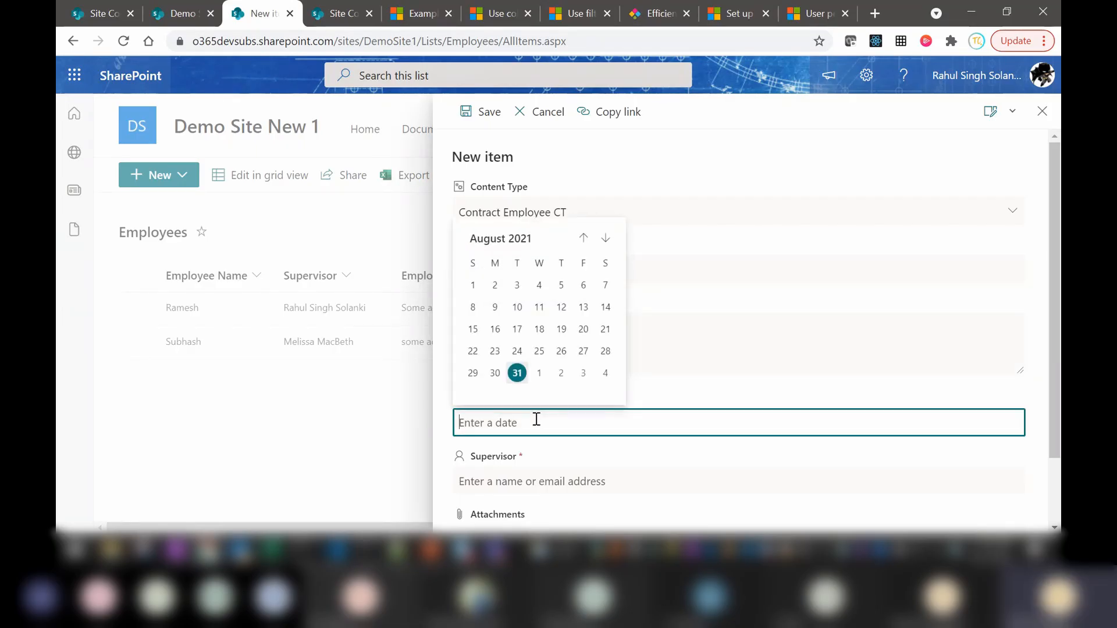
left_click(583, 374)
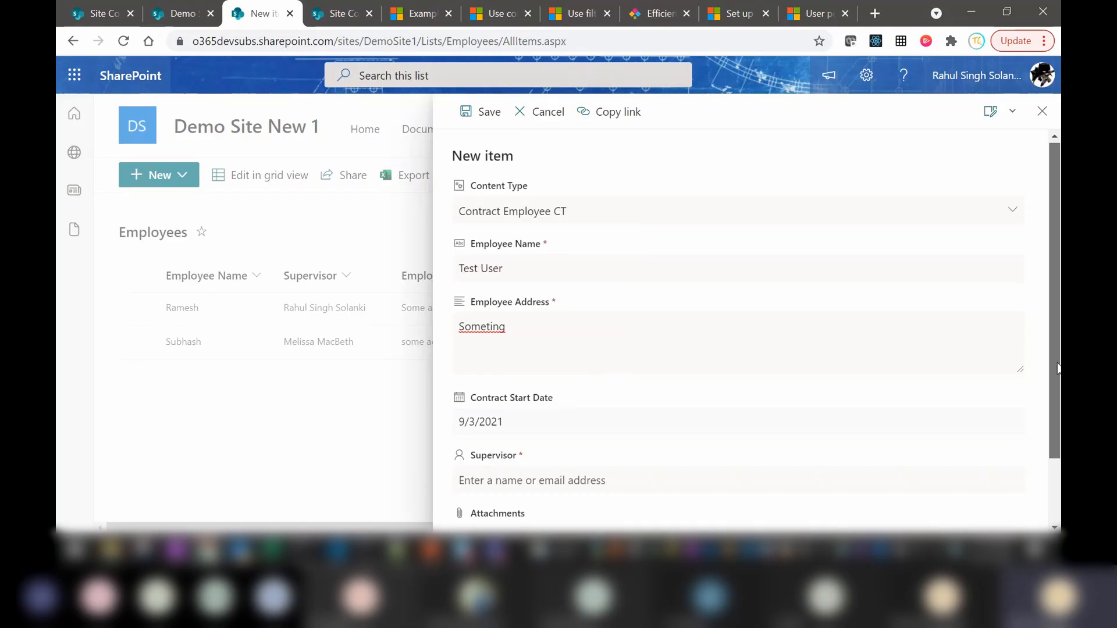
left_click_drag(1058, 353, 1058, 417)
left_click(633, 396)
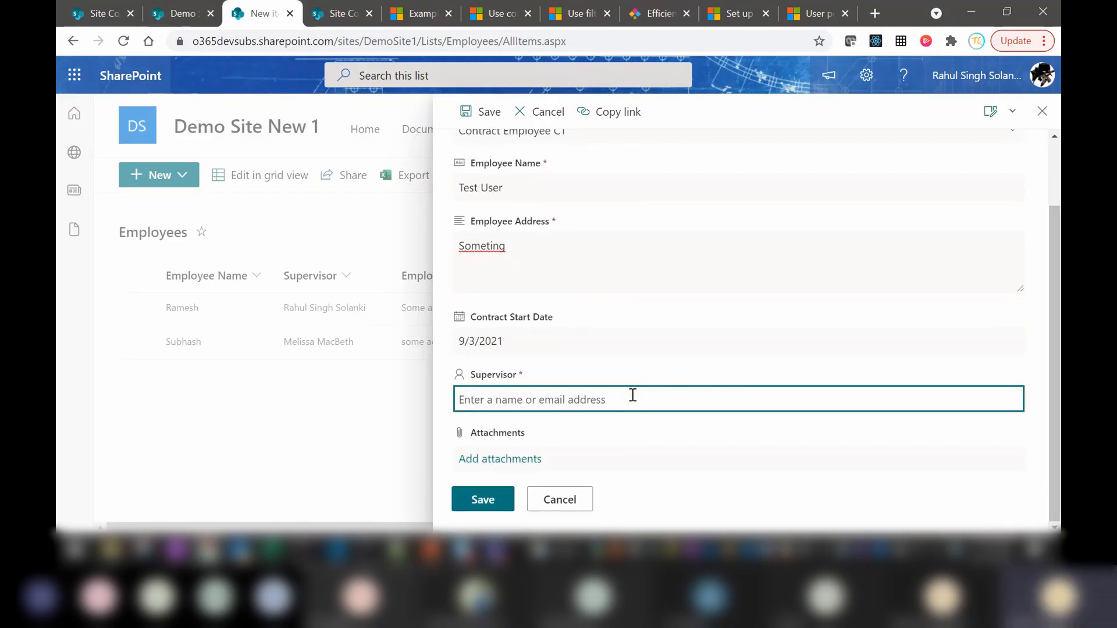
type("me")
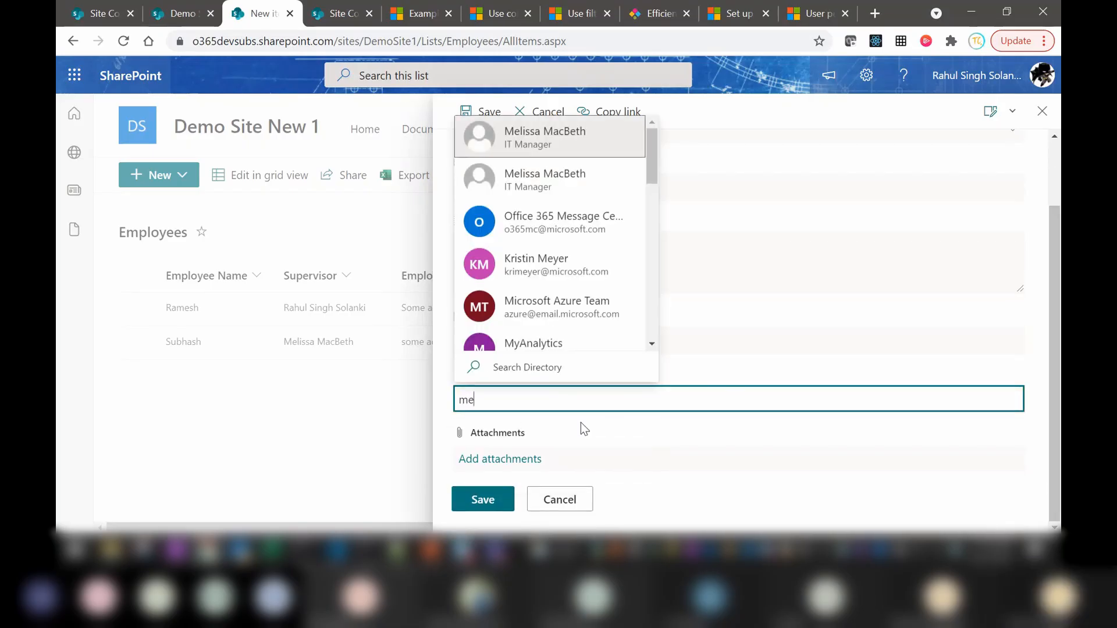
left_click(536, 137)
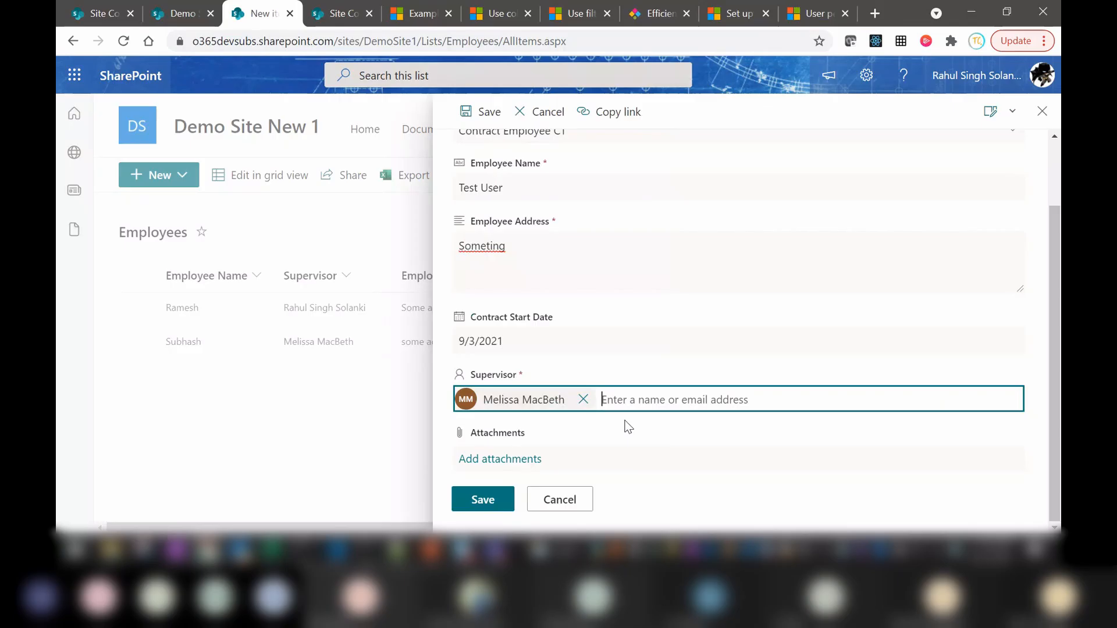
left_click(482, 501)
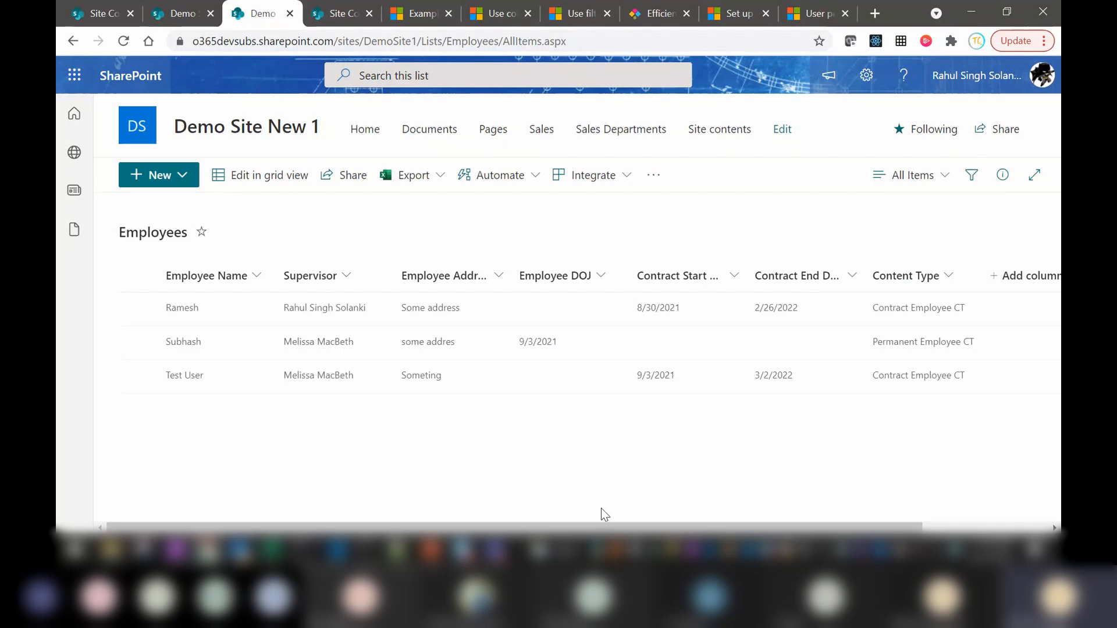
left_click_drag(589, 527, 428, 504)
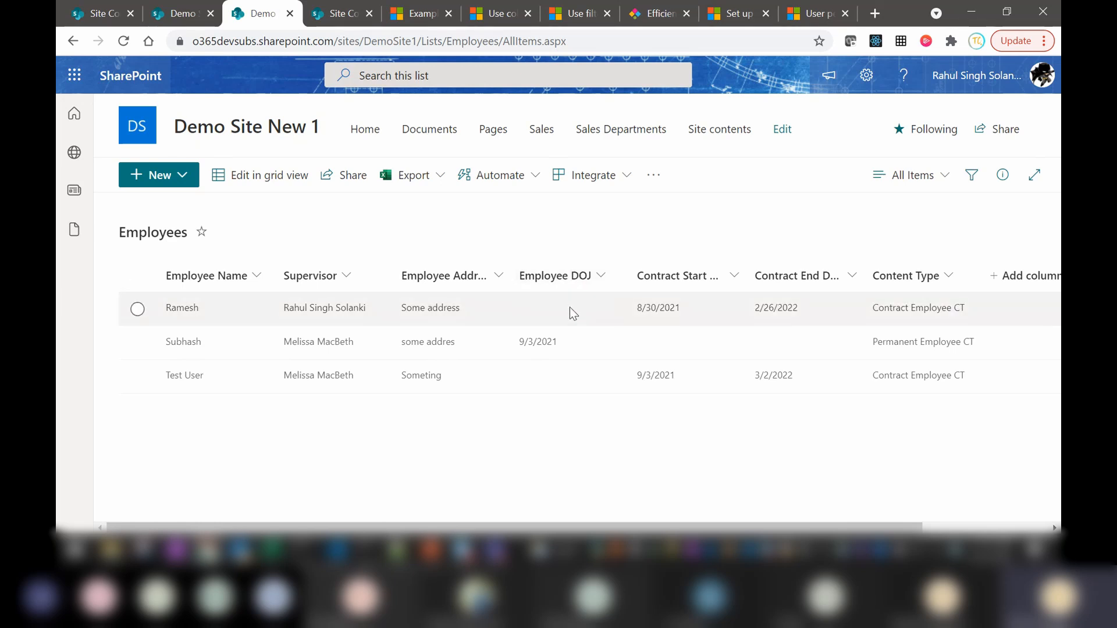
left_click(569, 348)
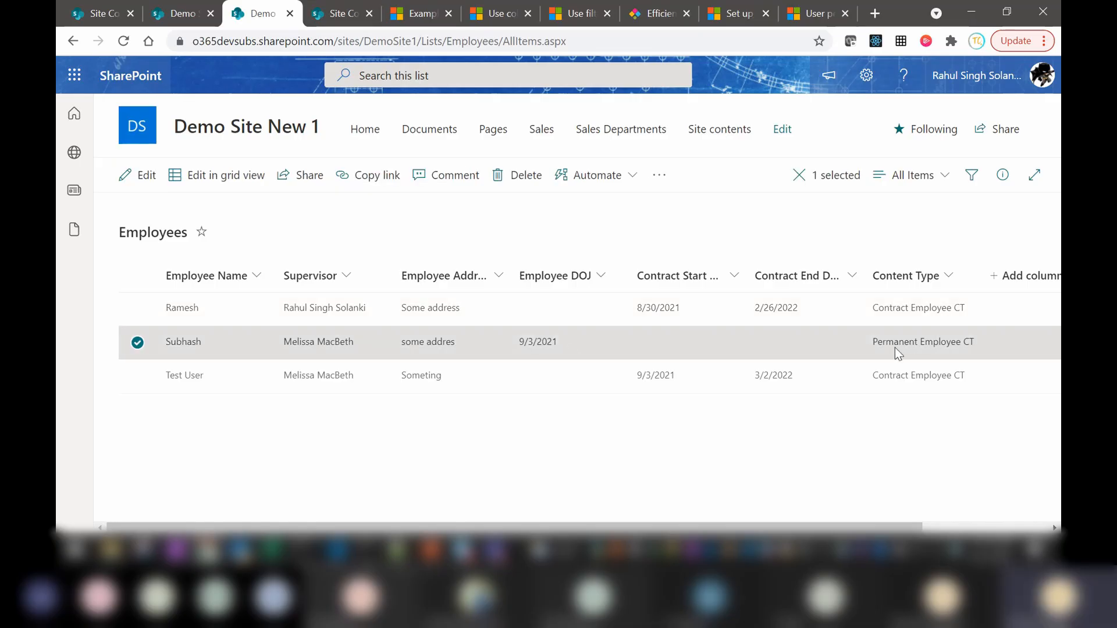
left_click(544, 309)
left_click(561, 386)
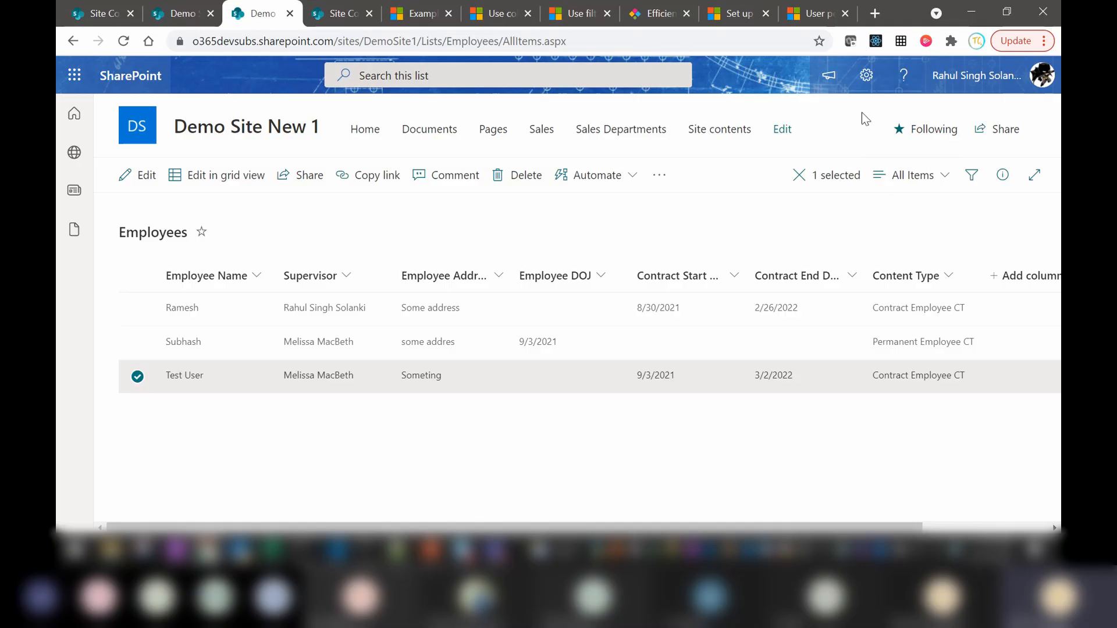
Open the settings of the Employees list and start creating a new list column.
left_click(861, 82)
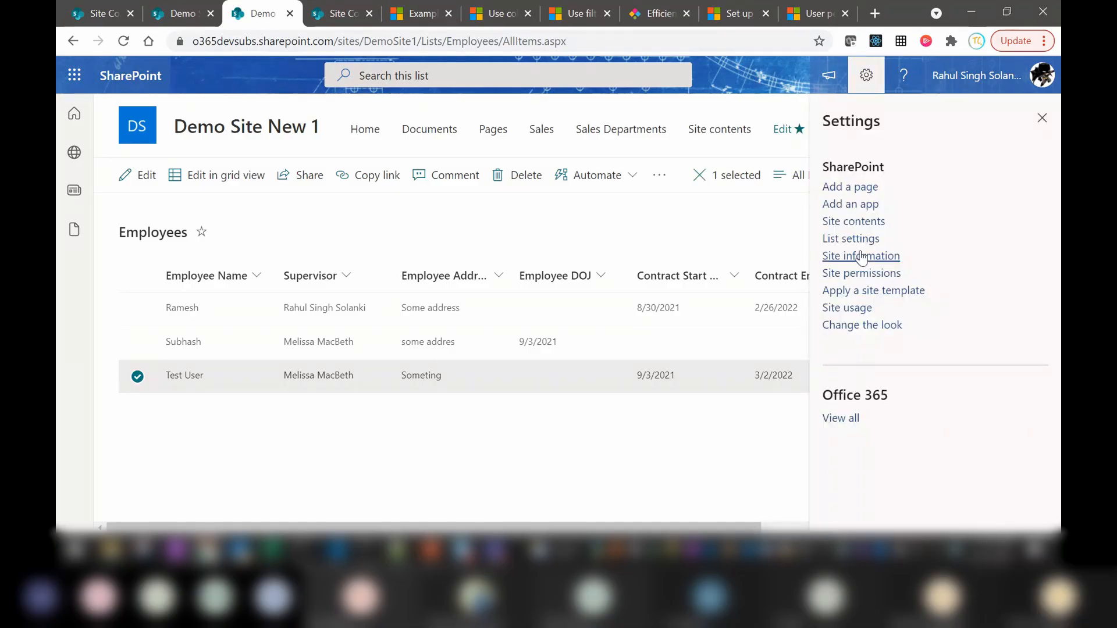
left_click(851, 239)
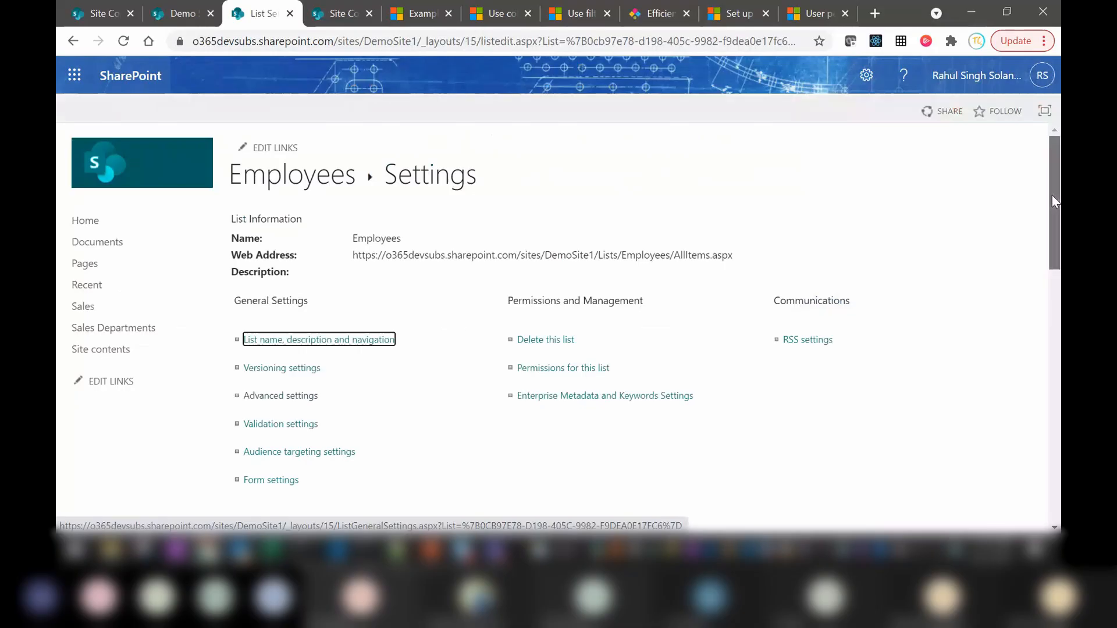
left_click_drag(1052, 194, 1045, 409)
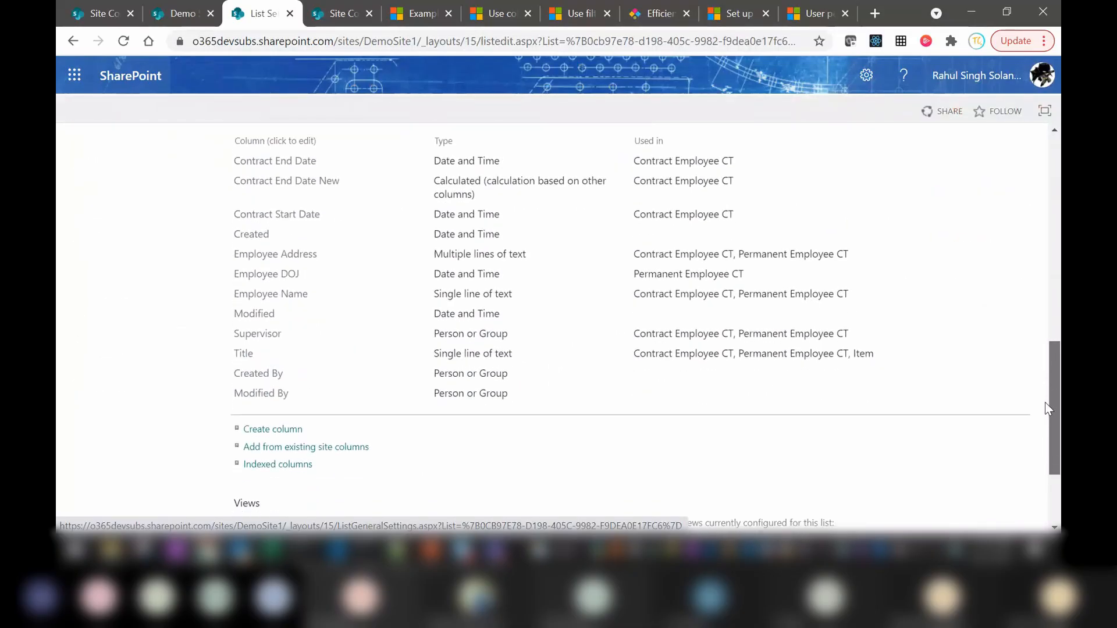
left_click(281, 425)
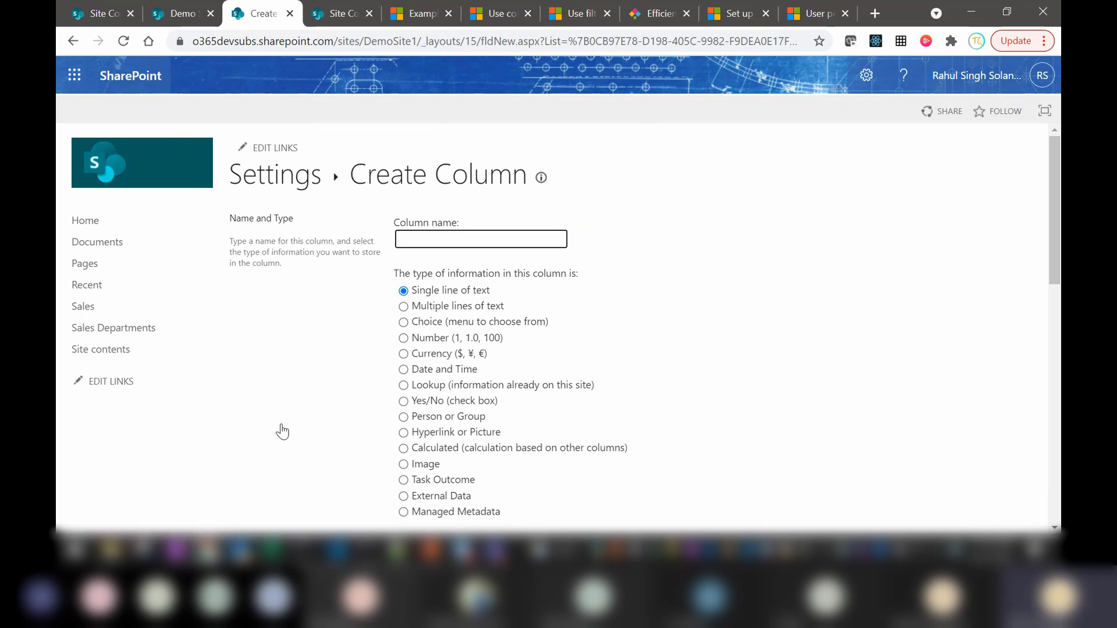
Name the new column EmployeeType and make it a Calculated column.
type("Employee")
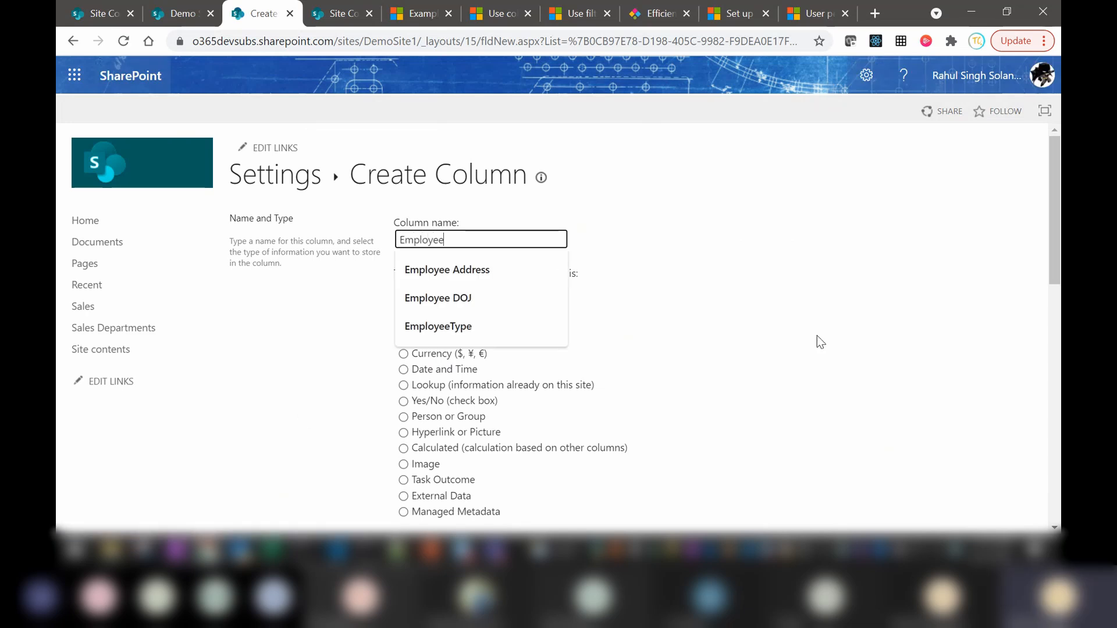
type("Type")
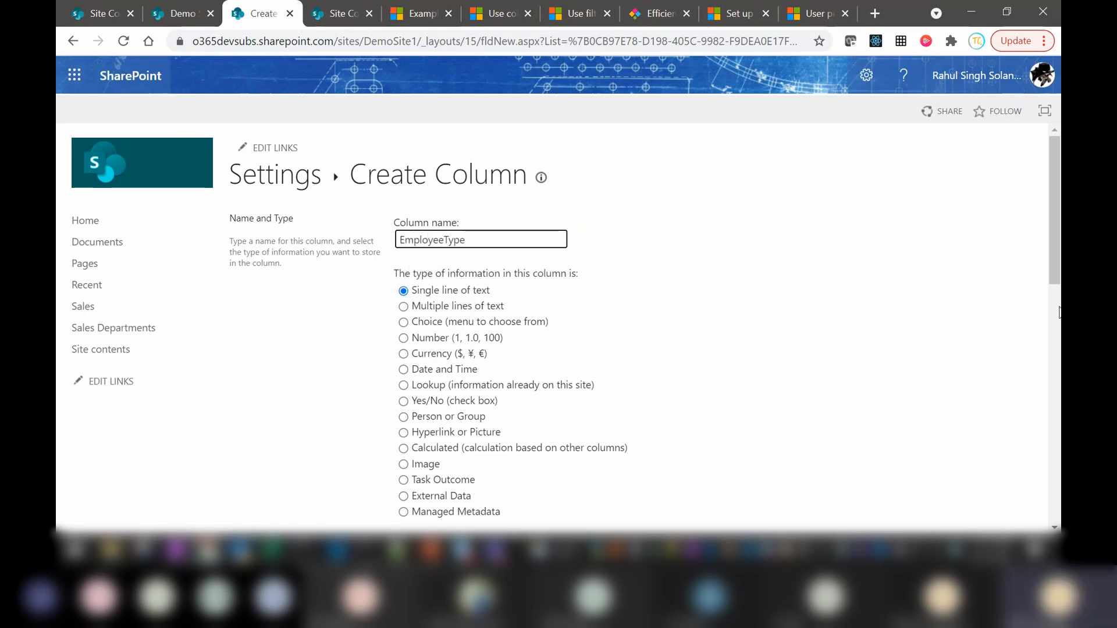
scroll(1052, 263, "down", 2)
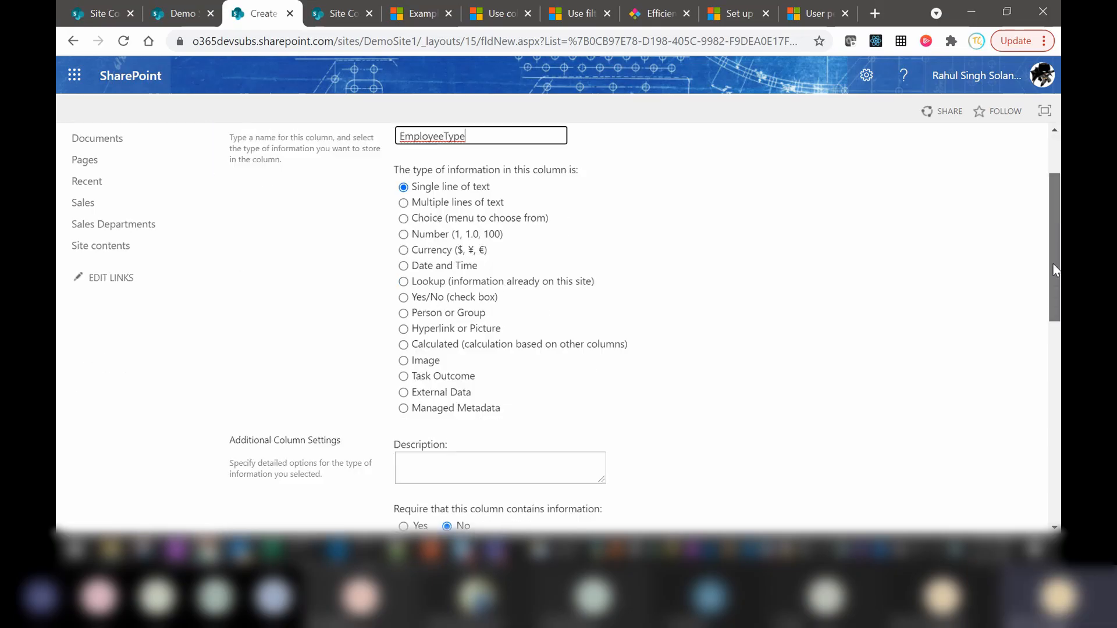
left_click(414, 324)
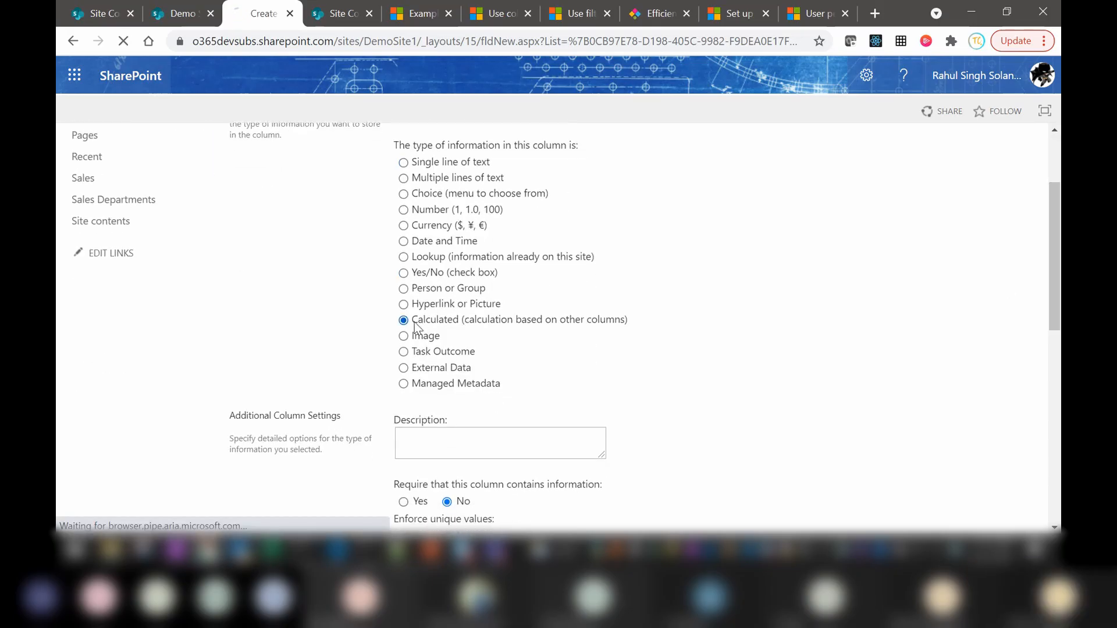
scroll(416, 327, "up", 2)
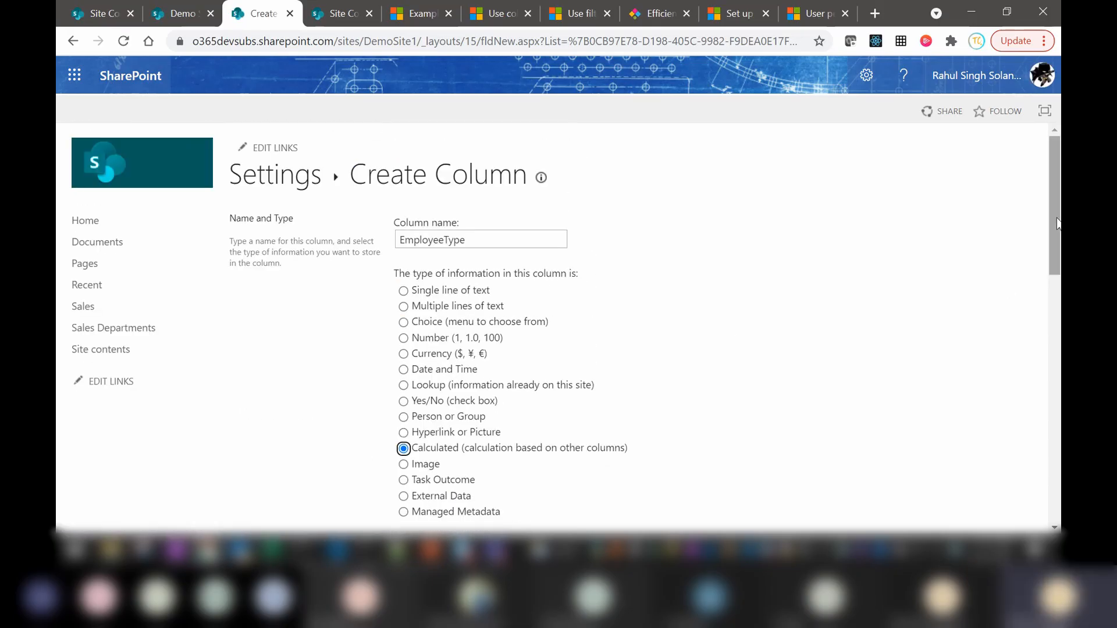
Insert the Employee DOJ column into the formula and wrap it as =IF(ISBLANK([Employee DOJ]),"","").
scroll(1056, 272, "down", 6)
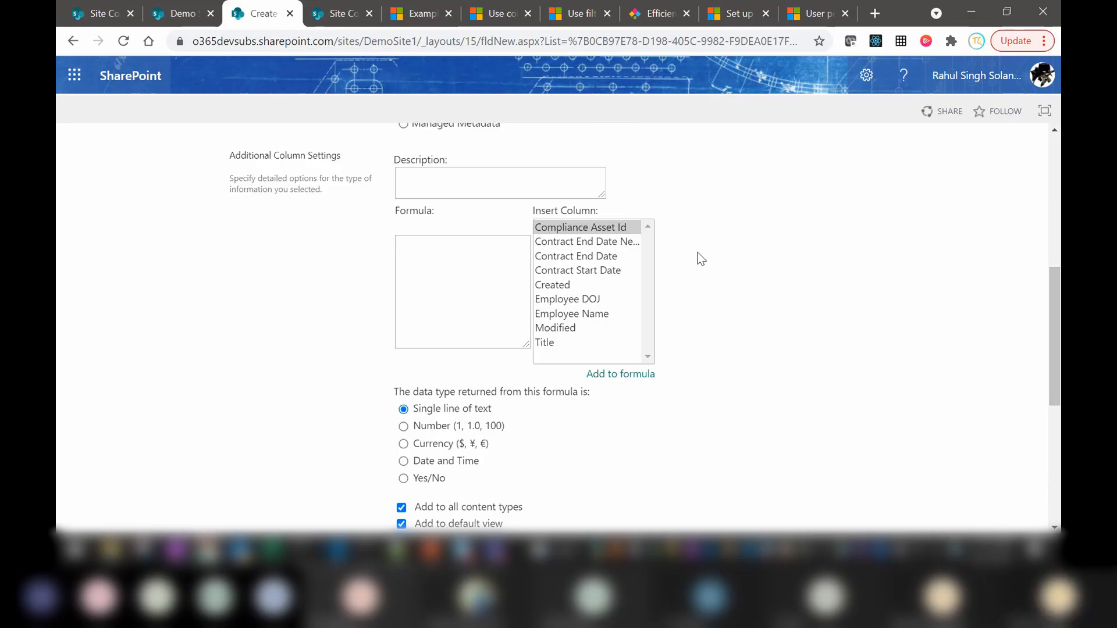
double_click(573, 300)
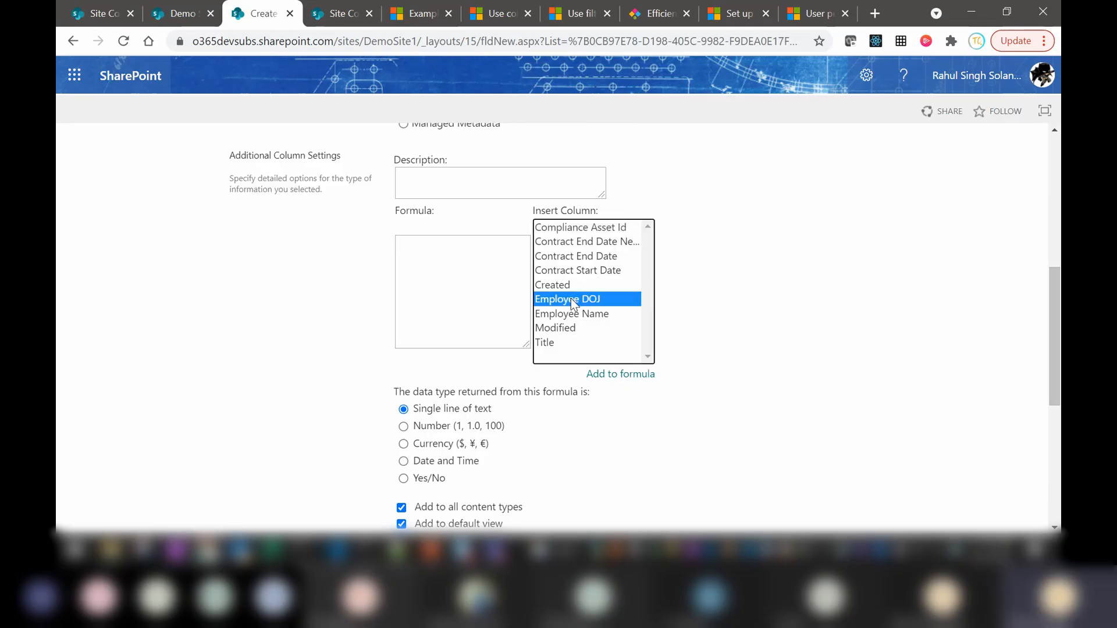
left_click(404, 252)
type("=IF")
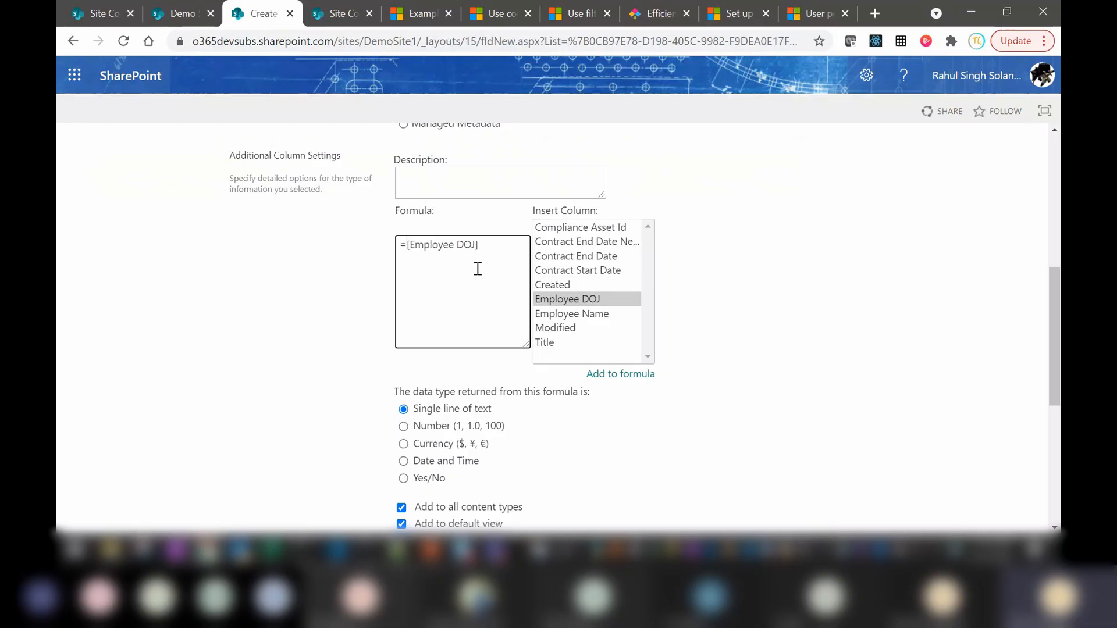
type("(")
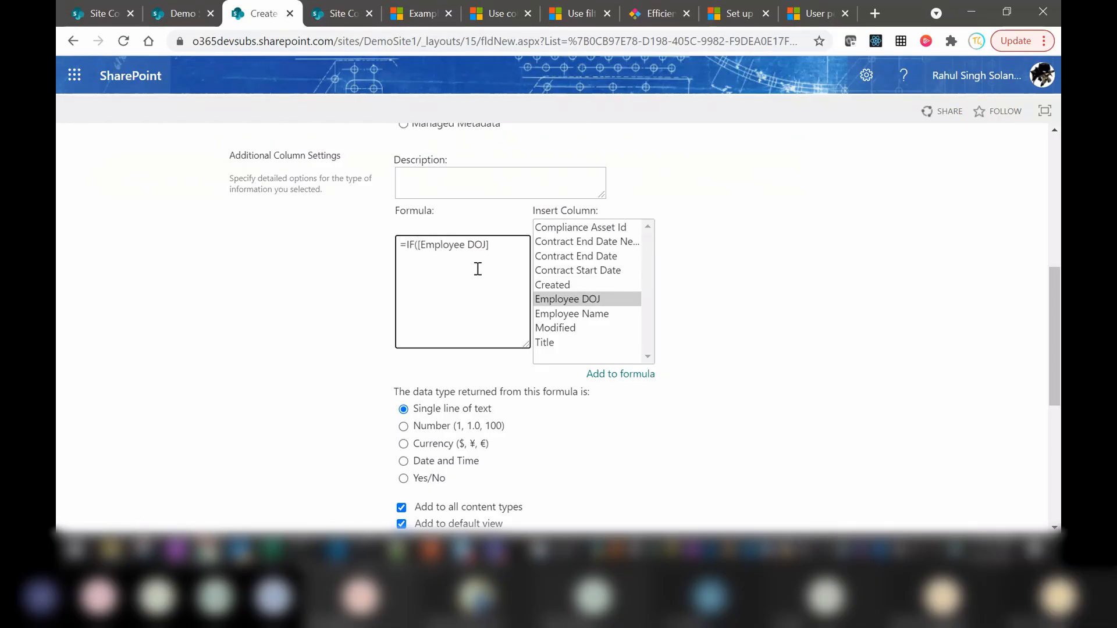
type("IS")
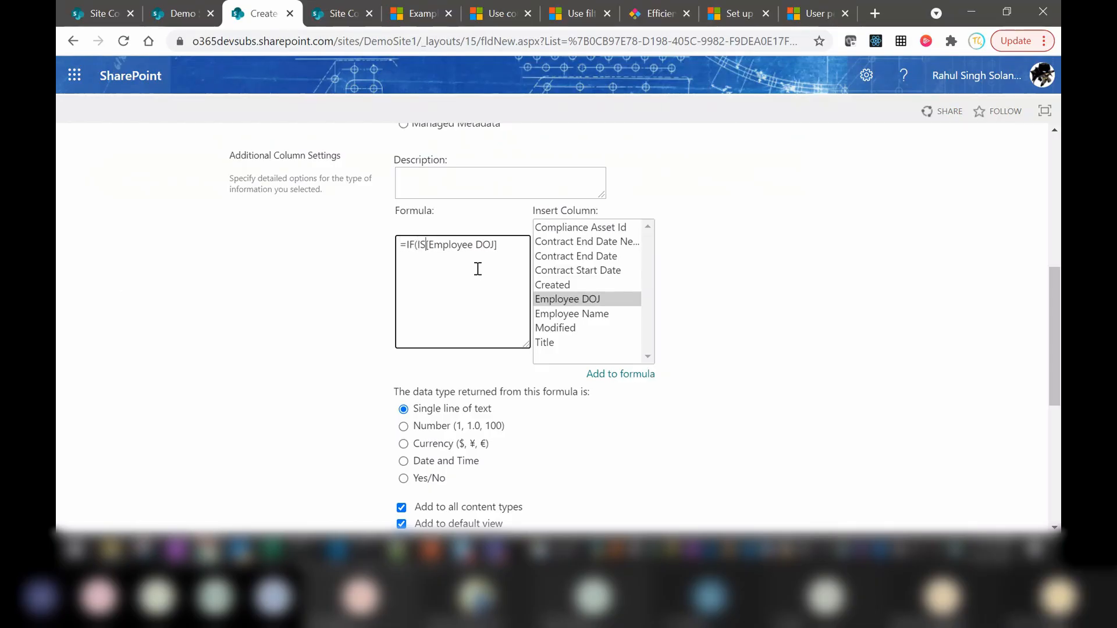
type("BLANK")
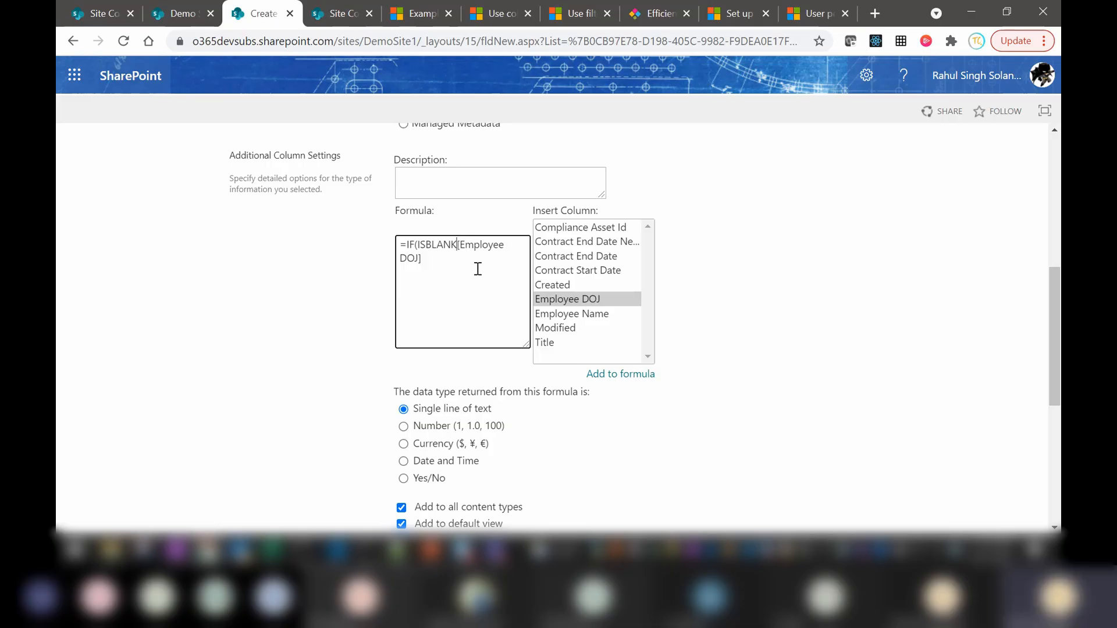
type("(")
Fill the formula's two empty results with ContractType for a blank Employee DOJ and PermanentType otherwise.
key("Left")
key("Left")
key("Left")
key("Left")
key("Left")
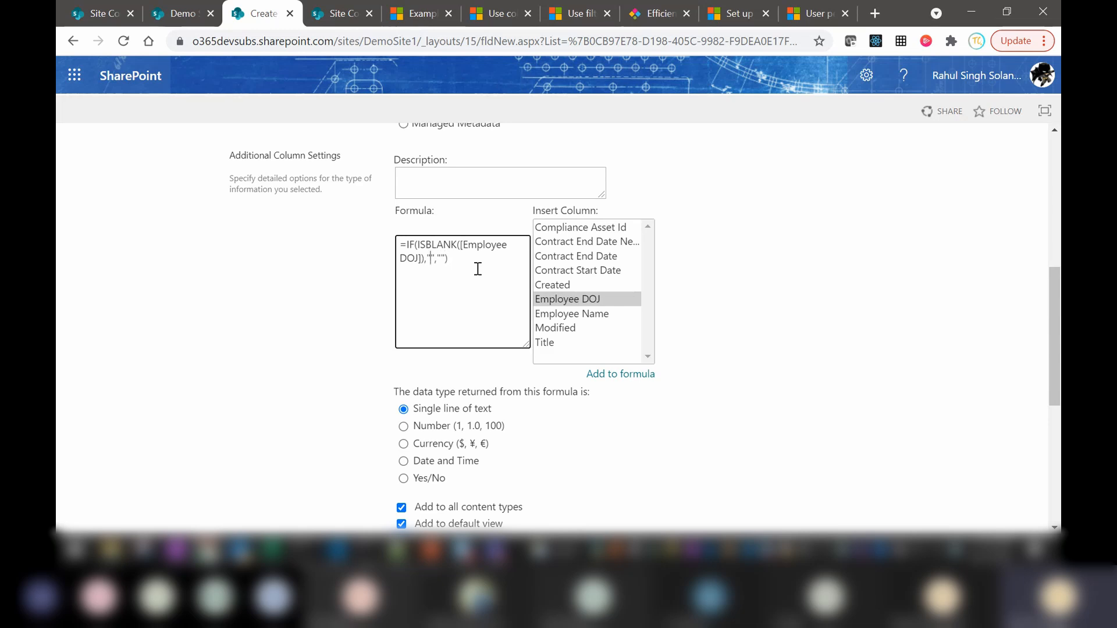
type("Contract")
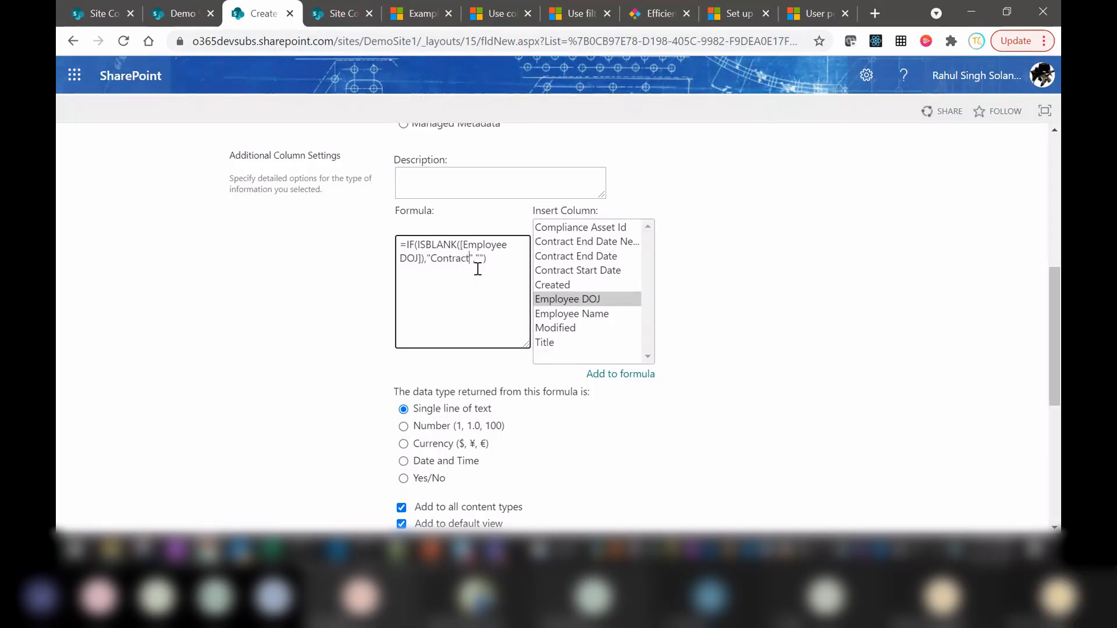
type("Typ")
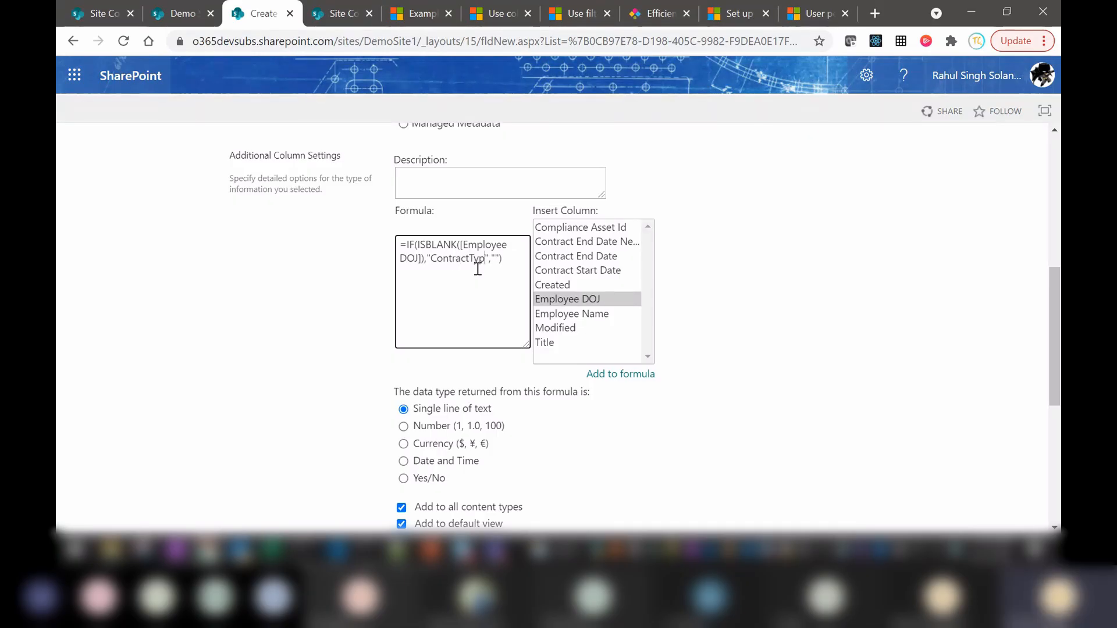
type("e")
key("Right")
key("Right")
key("Right")
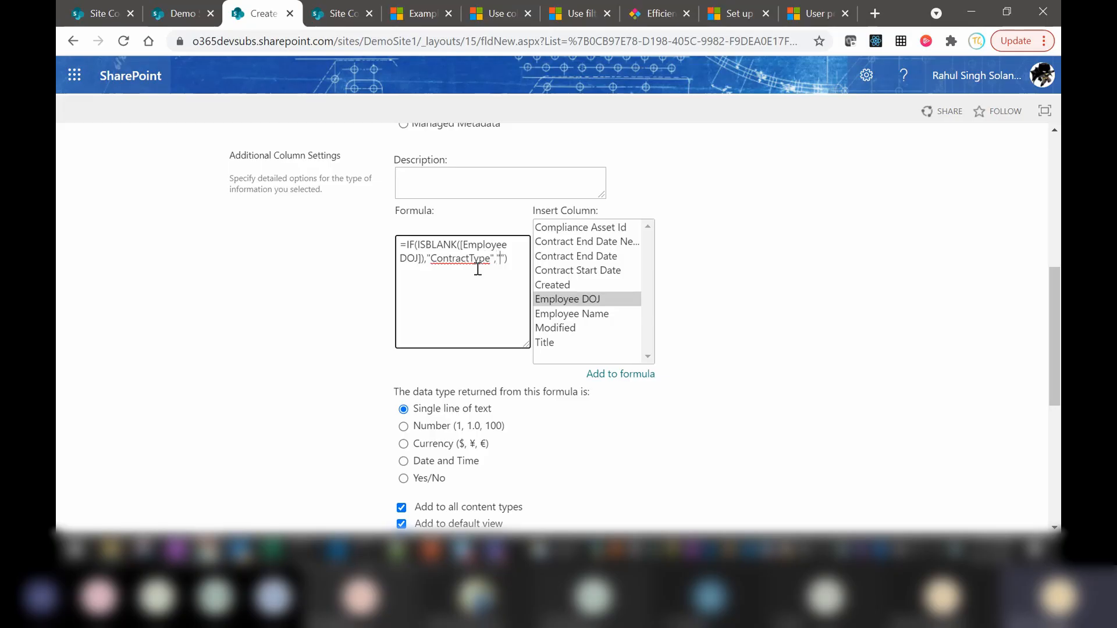
type("PermanentType")
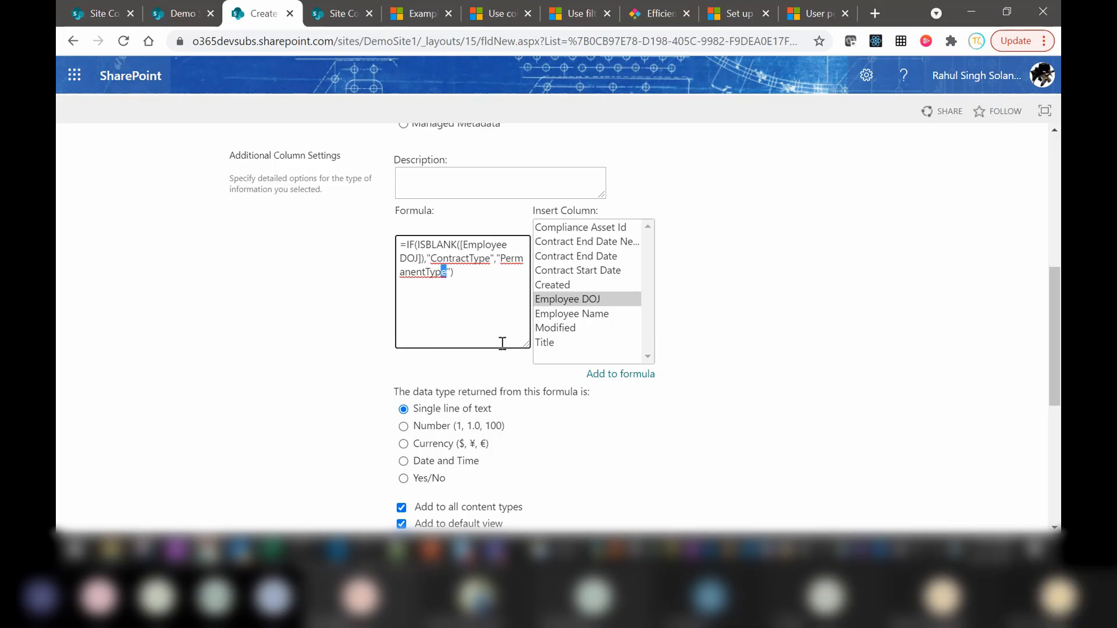
Copy the text PermanentType from the column's formula.
key("shift+Left")
key("shift+Left")
key("shift+Left")
key("shift+Left")
key("shift+Left")
key("shift+Left")
key("shift+Left")
key("shift+Left")
key("shift+Left")
key("shift+Left")
key("shift+Left")
key("shift+Left")
key("shift+Left")
key("ctrl+c")
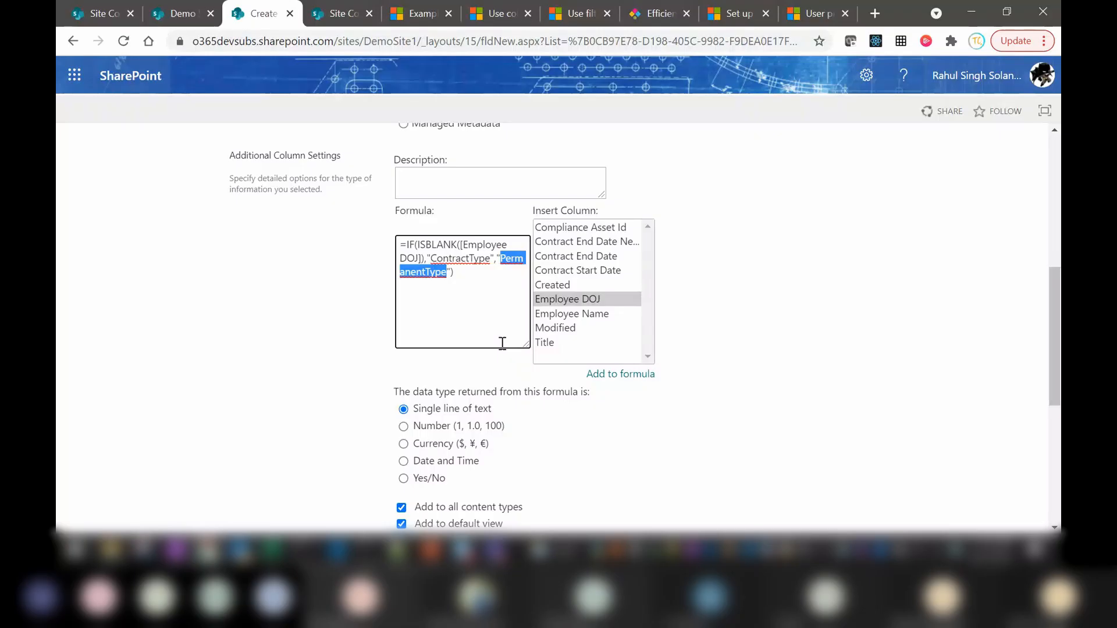
Create the EmployeeType column and return to the Employees list to check its values for each employee.
left_click(831, 320)
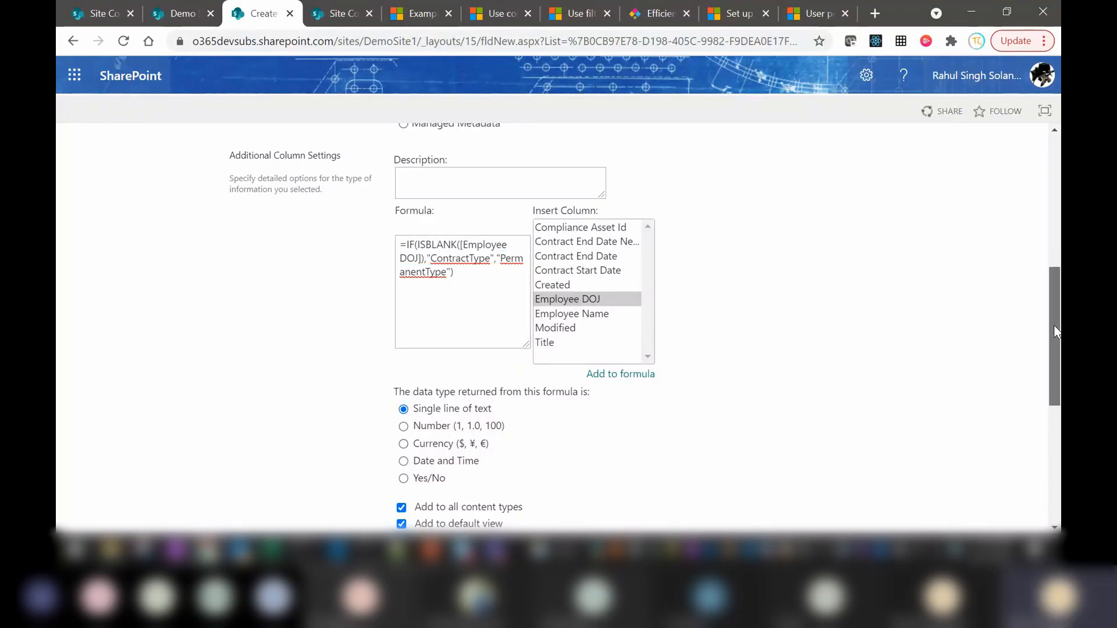
left_click_drag(1053, 325, 1059, 453)
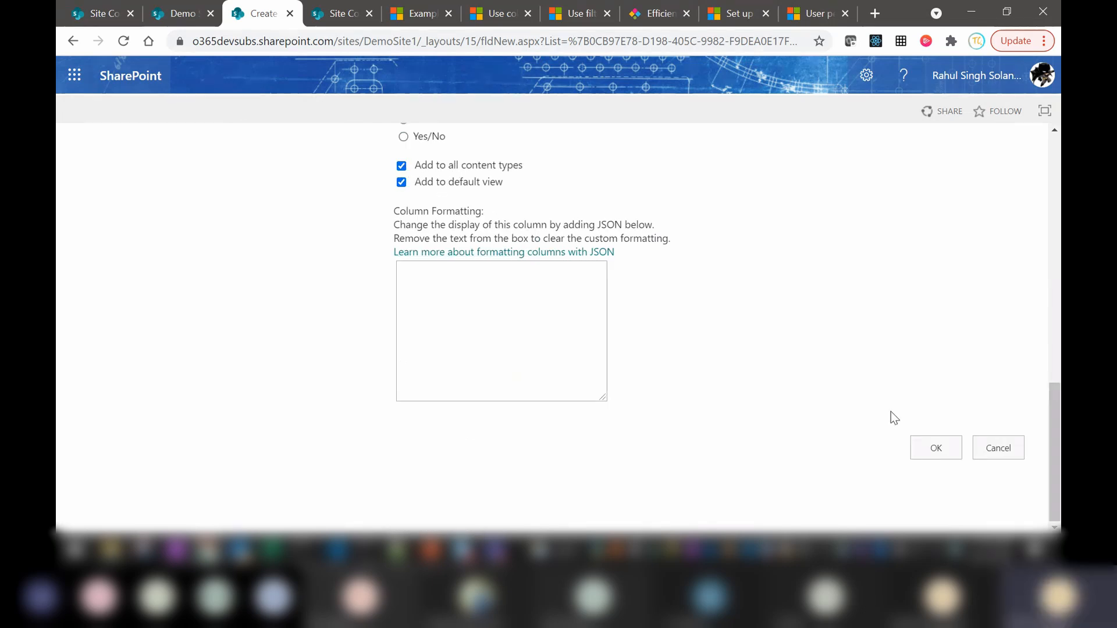
left_click(926, 448)
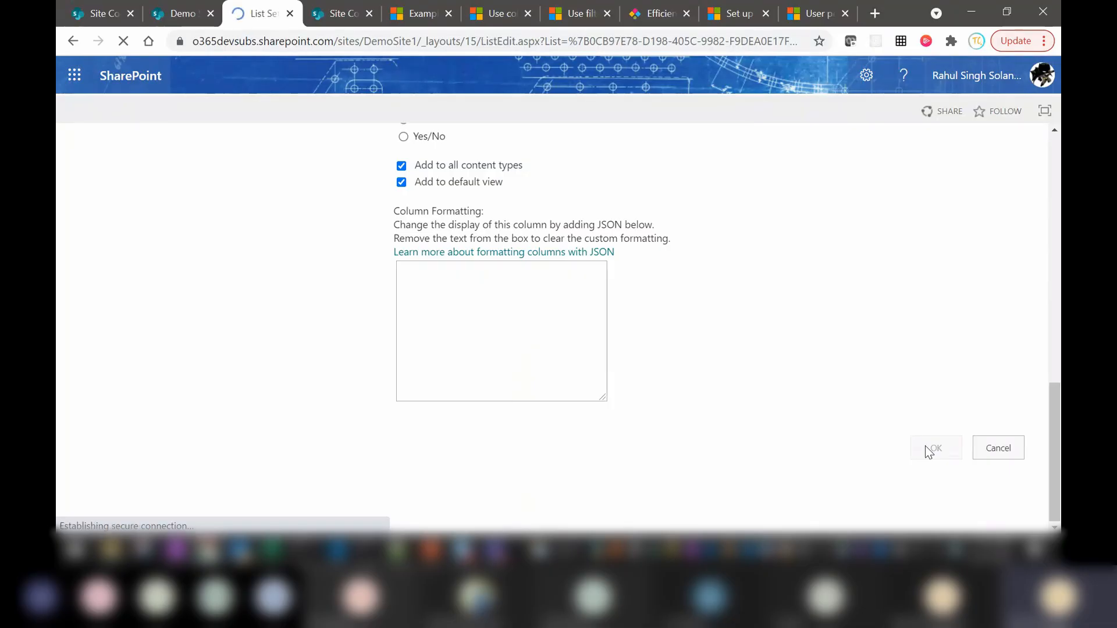
left_click(310, 181)
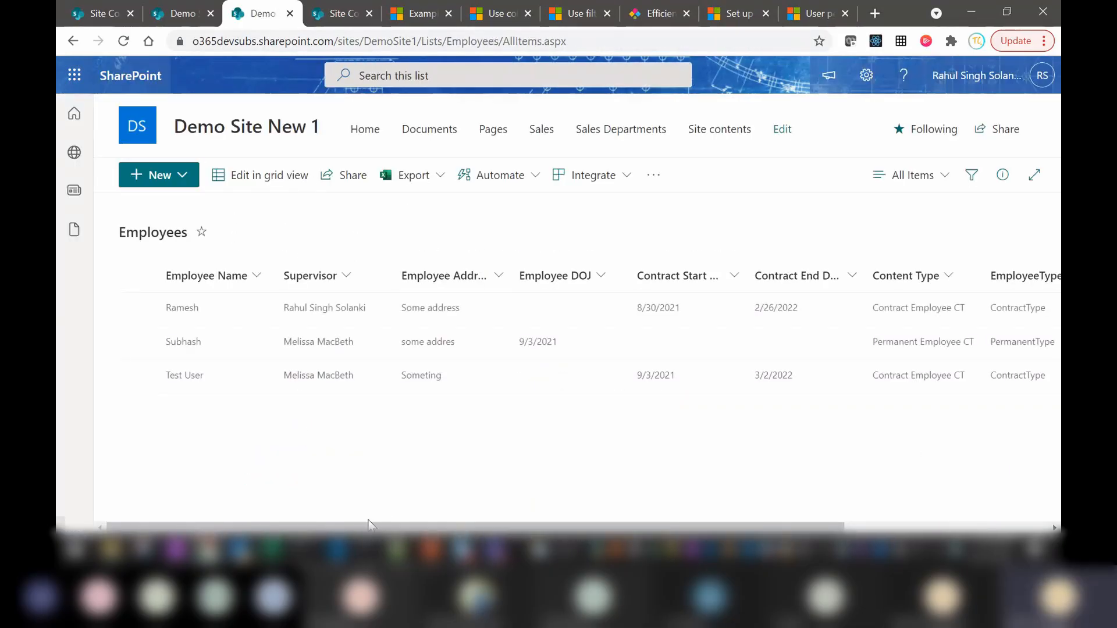
left_click_drag(579, 527, 788, 519)
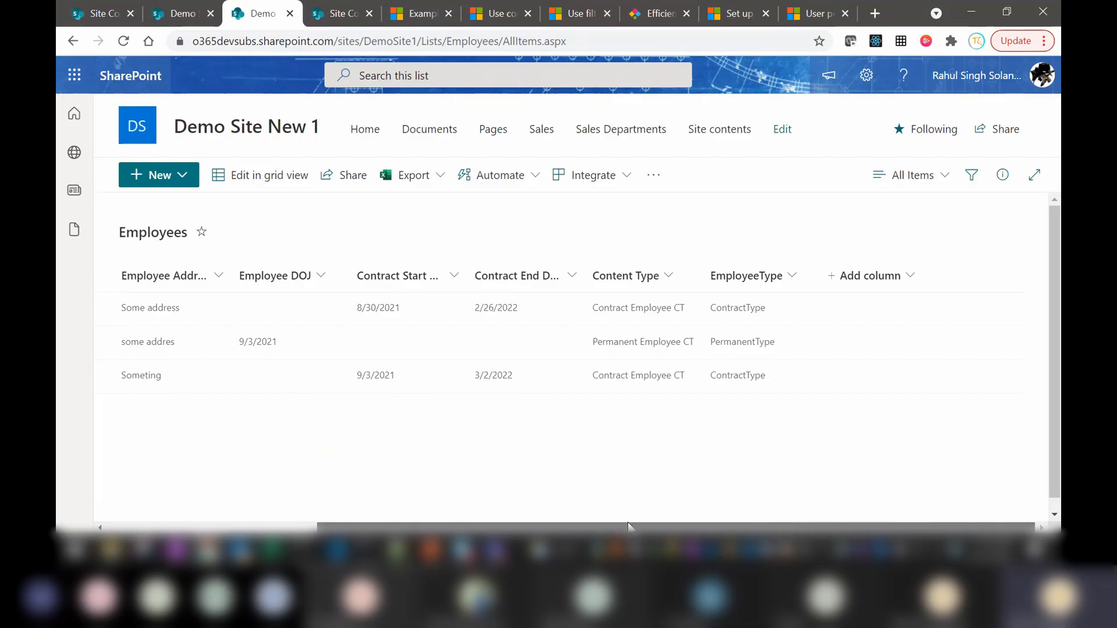
left_click_drag(574, 519, 494, 507)
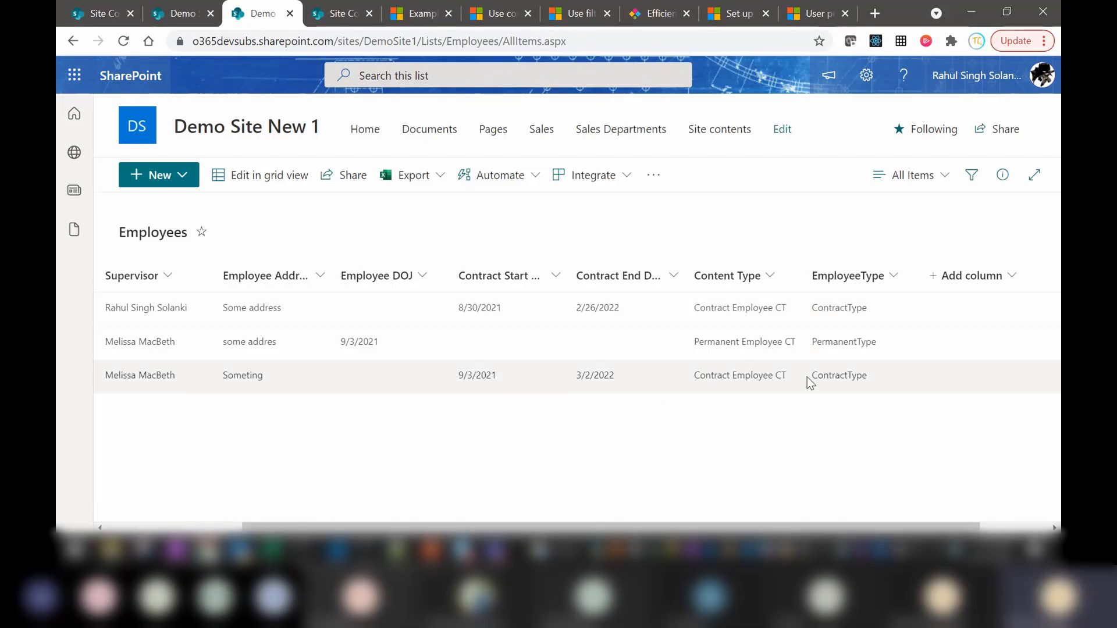
left_click_drag(698, 527, 553, 531)
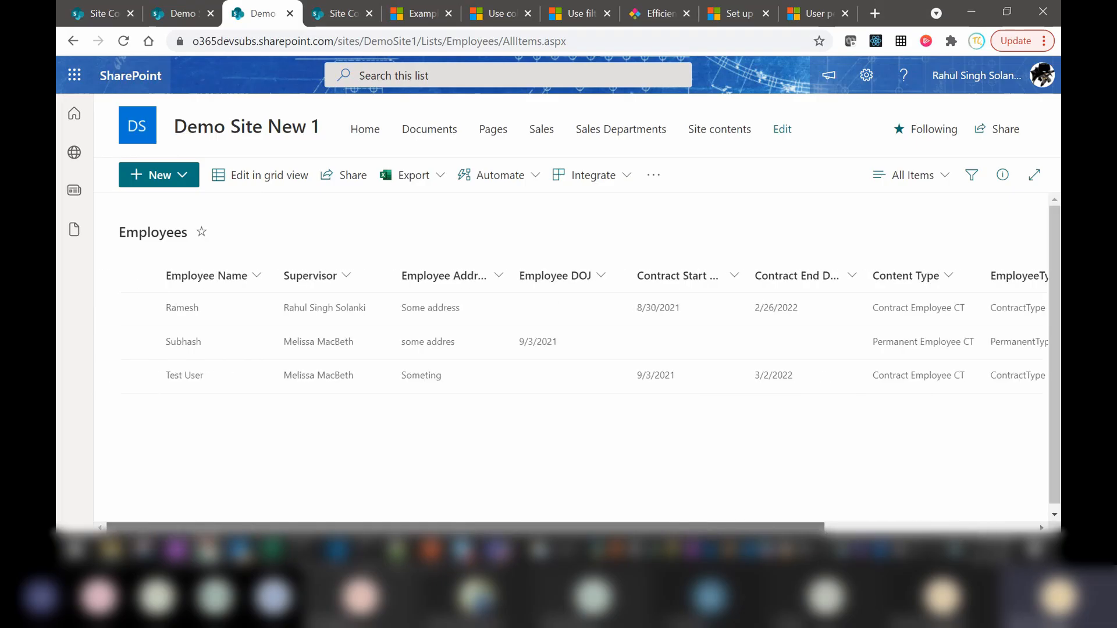
Open the formatting of the All Items view, preview alternating row styles, and switch to conditional formatting.
left_click(939, 182)
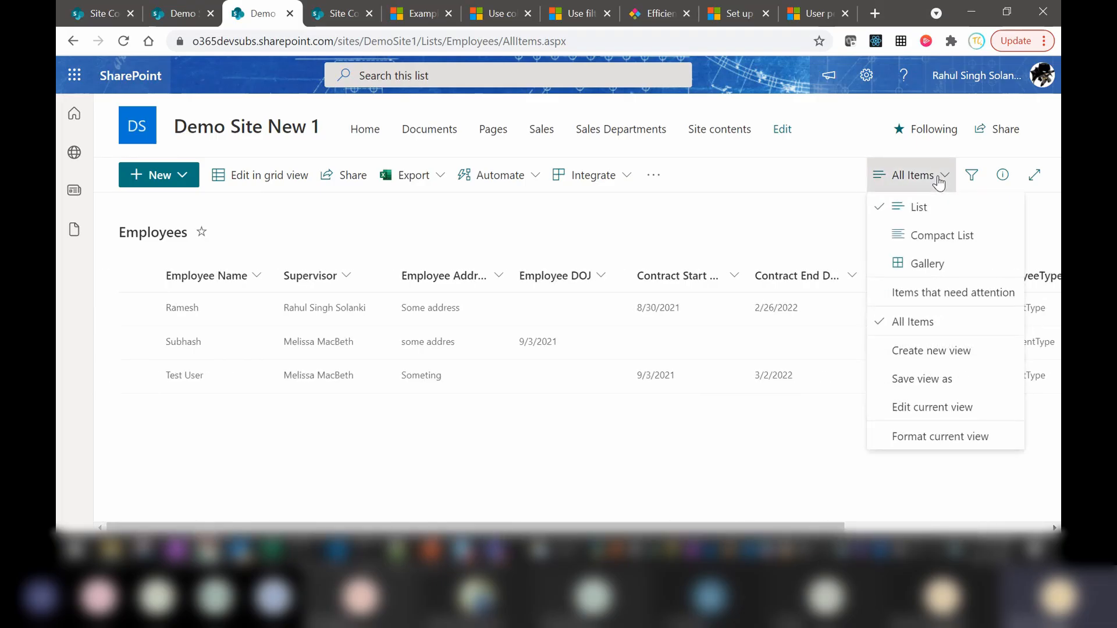
left_click(908, 436)
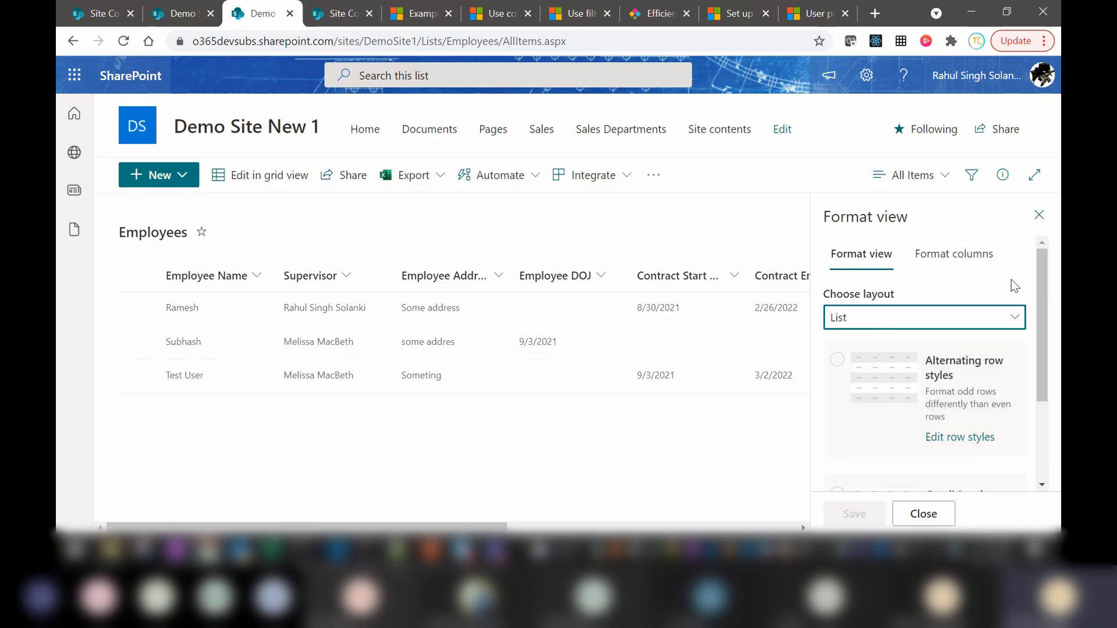
left_click(836, 360)
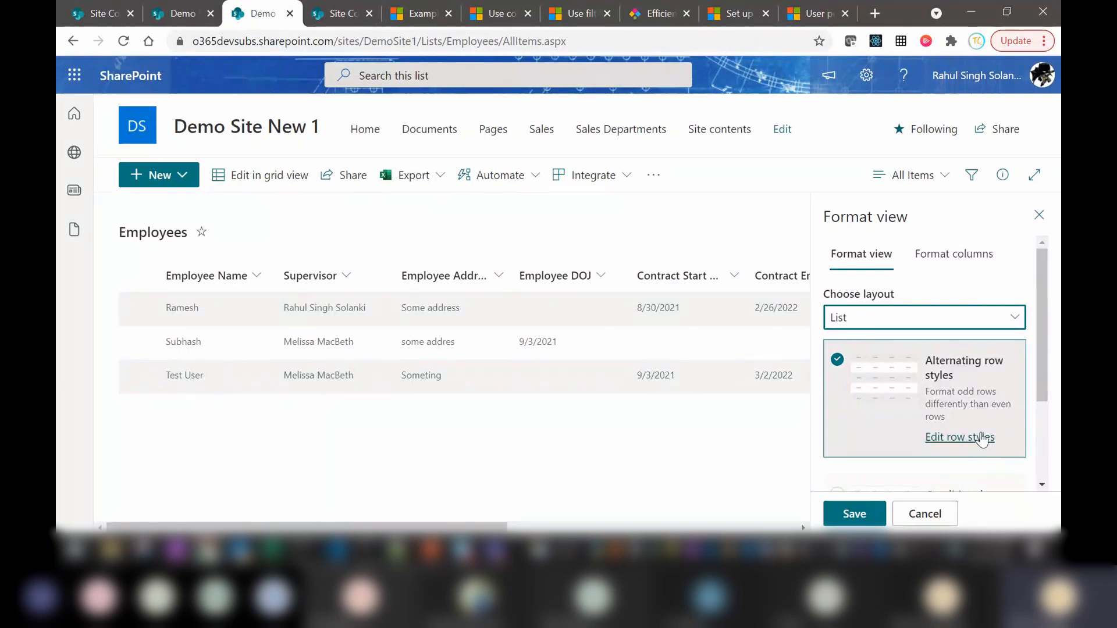
left_click_drag(1043, 303, 1046, 422)
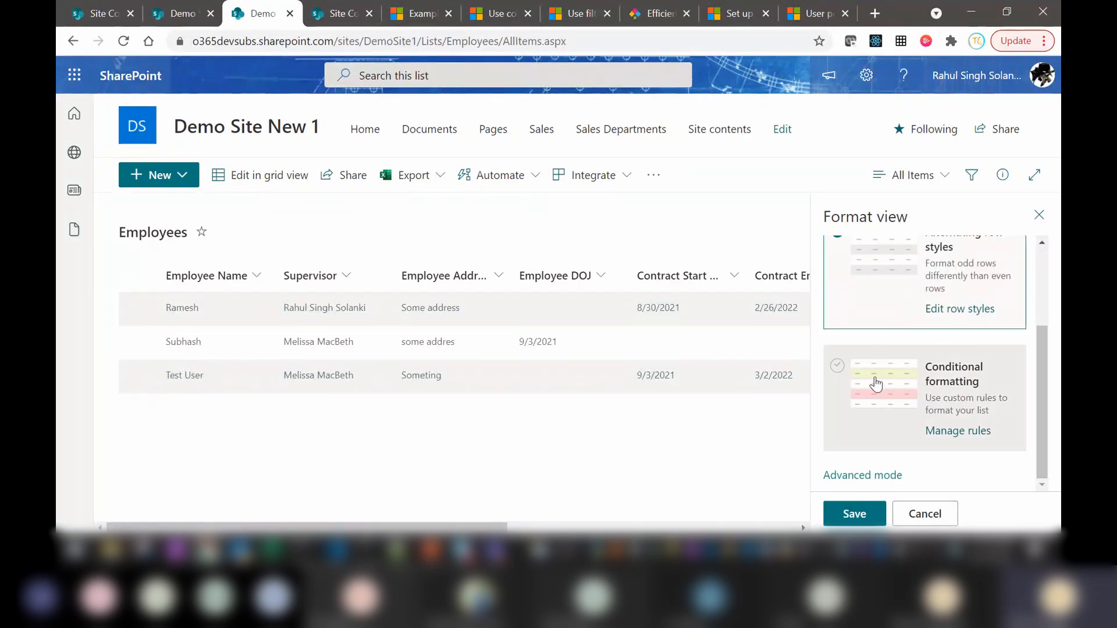
left_click(838, 366)
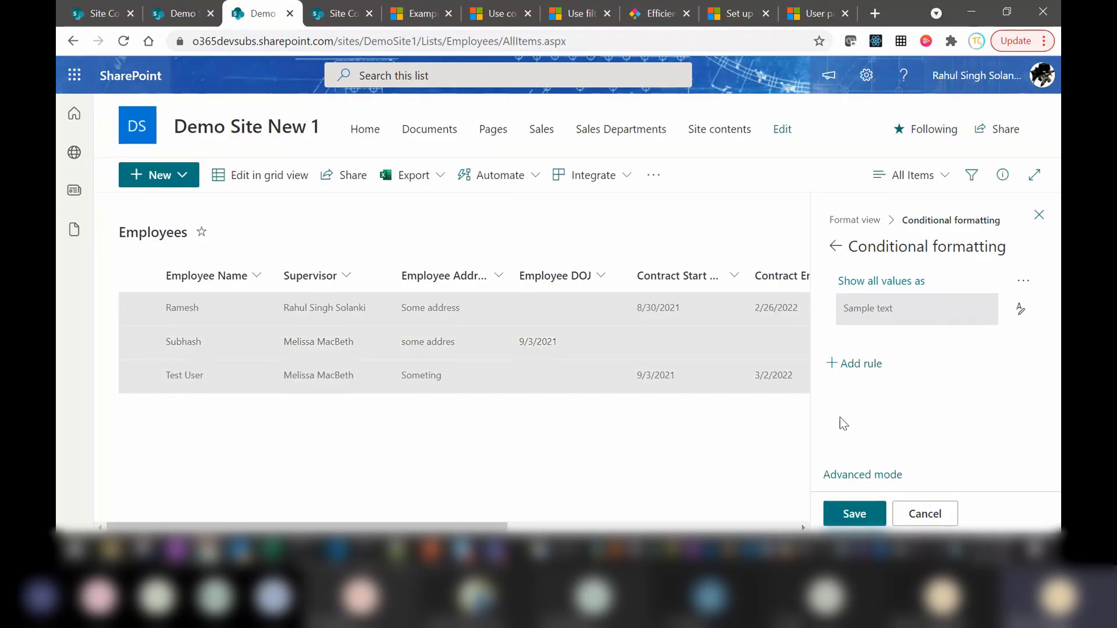
Add a conditional formatting rule for items whose EmployeeType is equal to PermanentType, with no further condition.
left_click(853, 364)
left_click(962, 311)
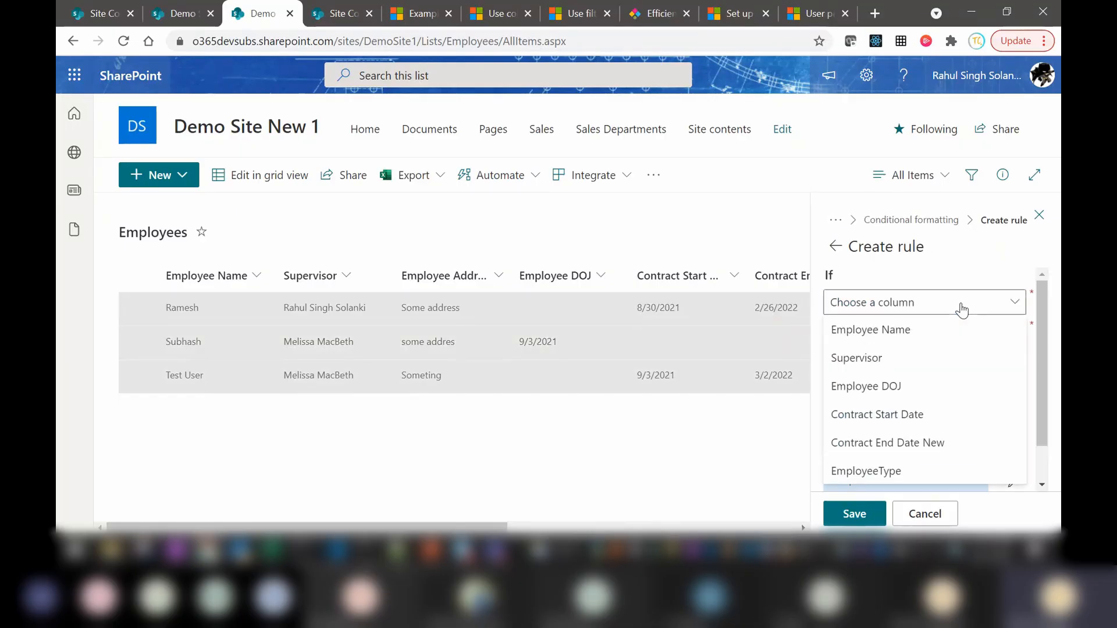
left_click(851, 472)
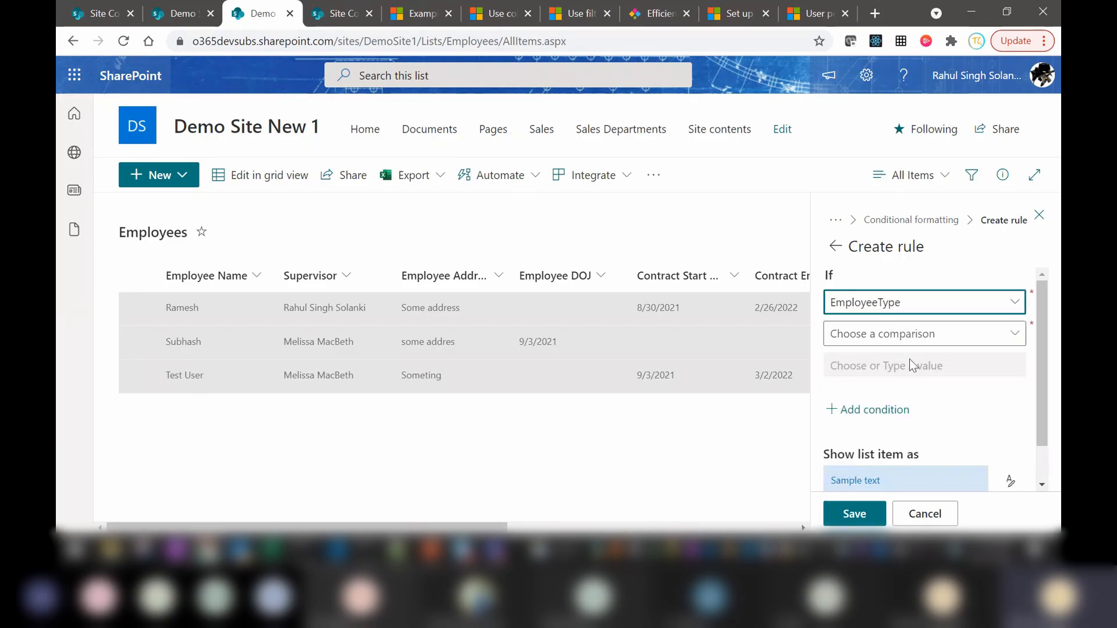
left_click(910, 334)
left_click(870, 367)
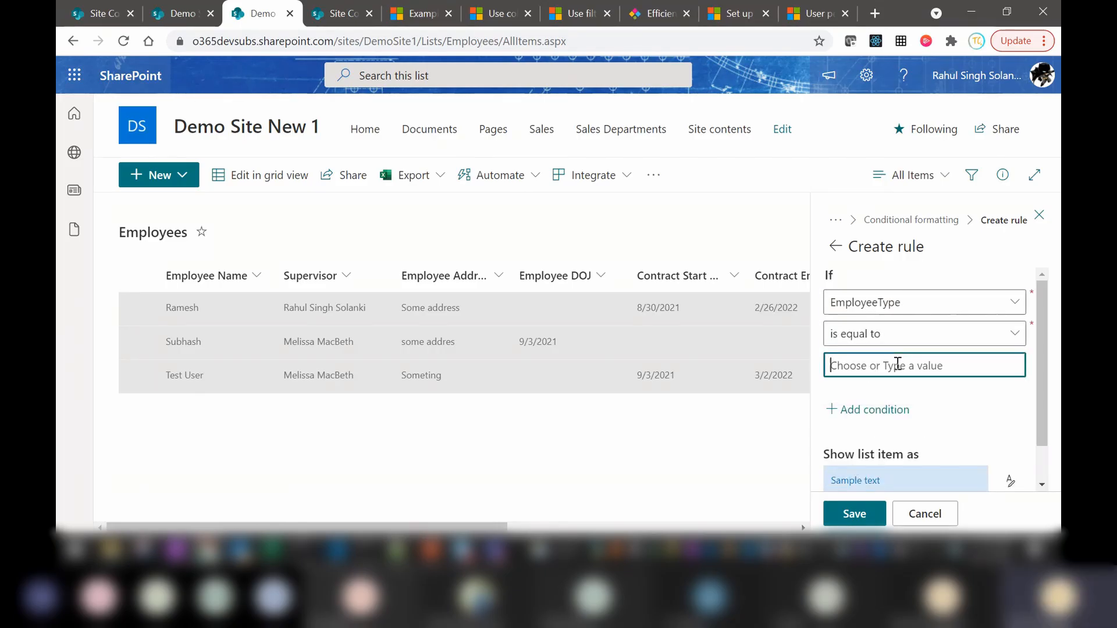
key("ctrl+v")
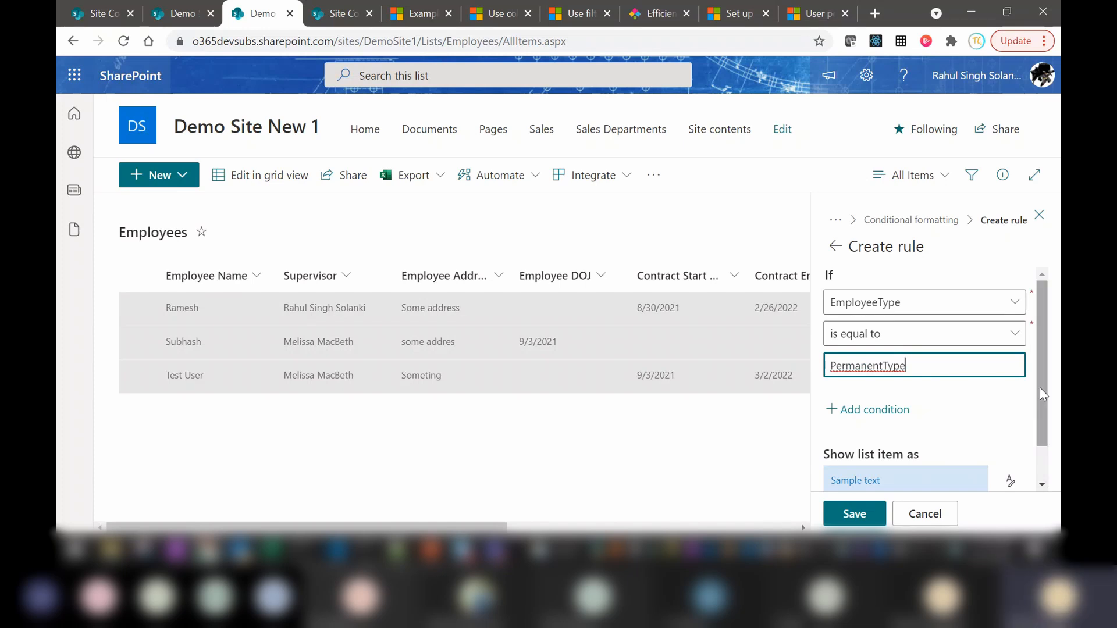
left_click_drag(1039, 386, 1037, 433)
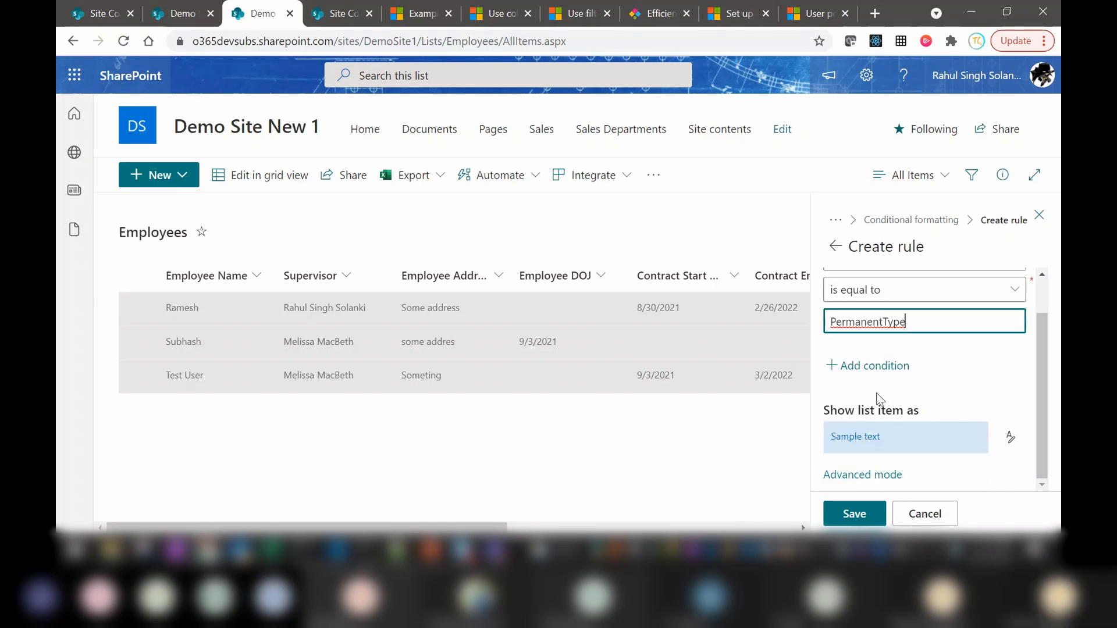
left_click(860, 370)
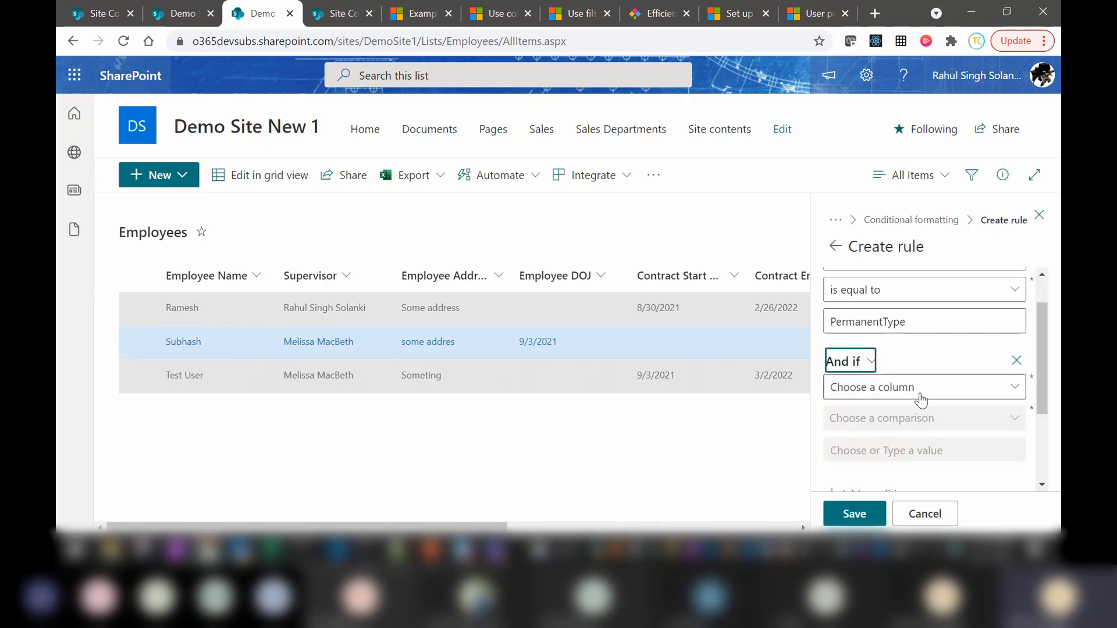
left_click(1016, 360)
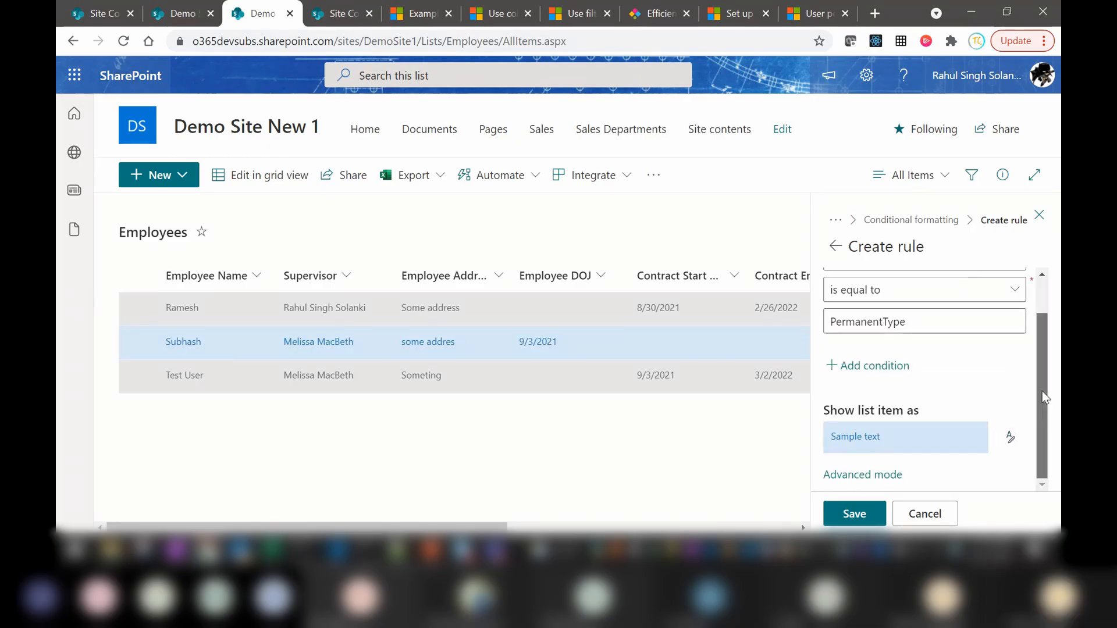
left_click_drag(1042, 391, 1042, 334)
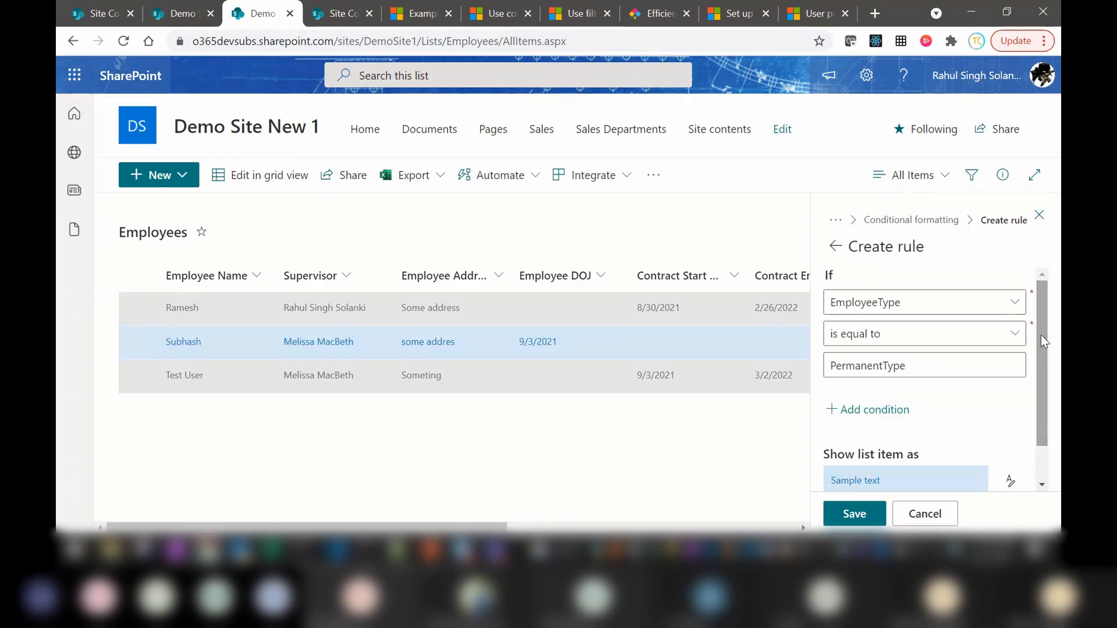
Save the PermanentType rule and compare the row colours with the EmployeeType column.
left_click(853, 514)
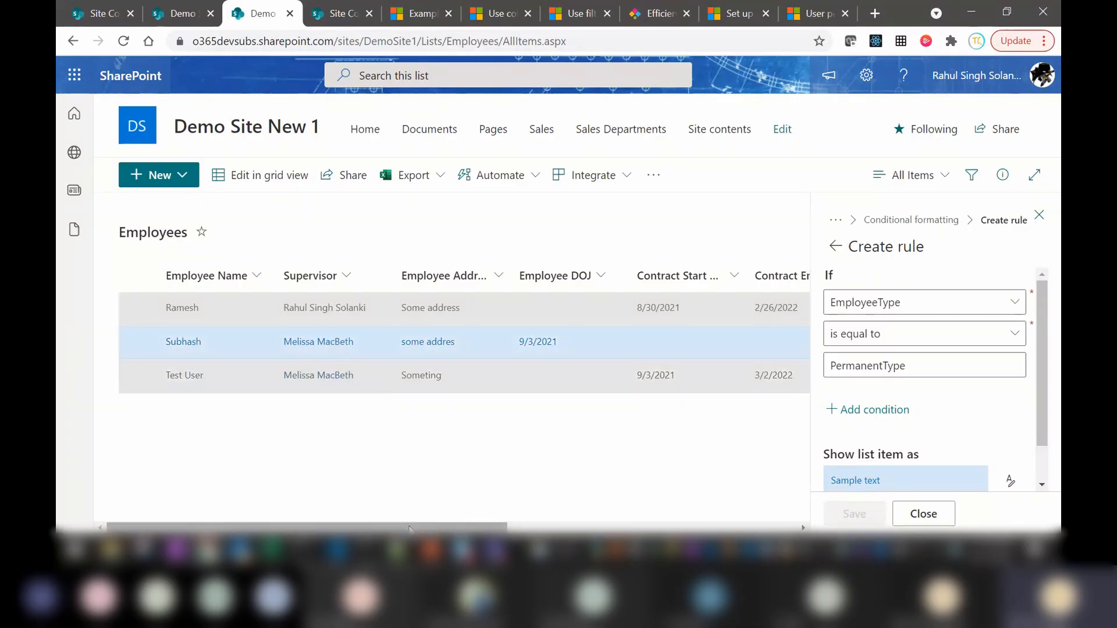
left_click_drag(464, 525, 711, 526)
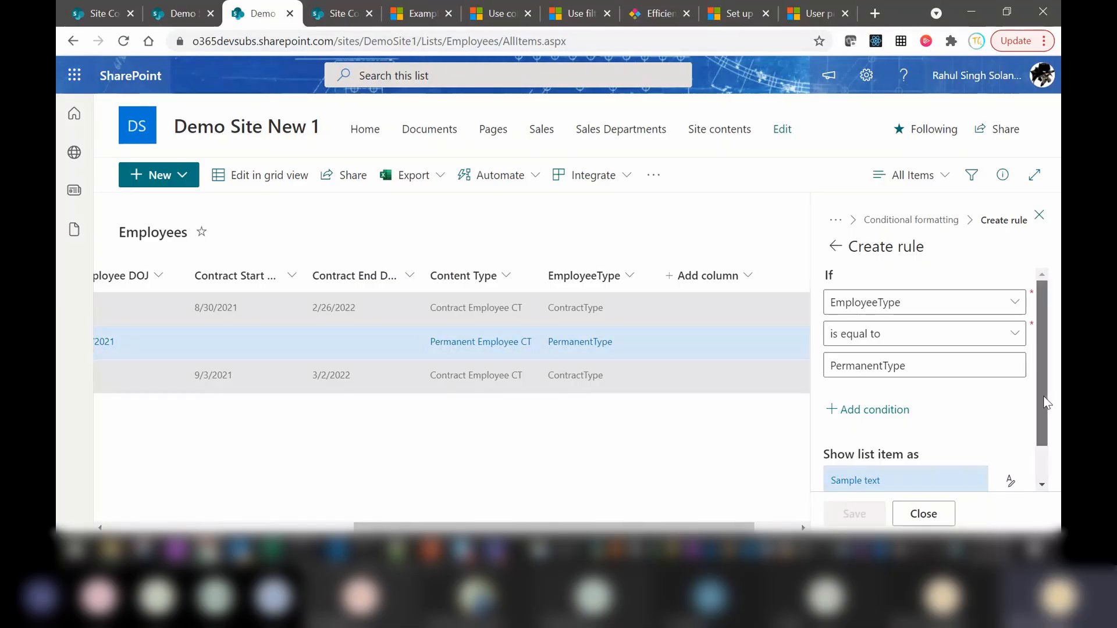
left_click_drag(1039, 397, 1041, 341)
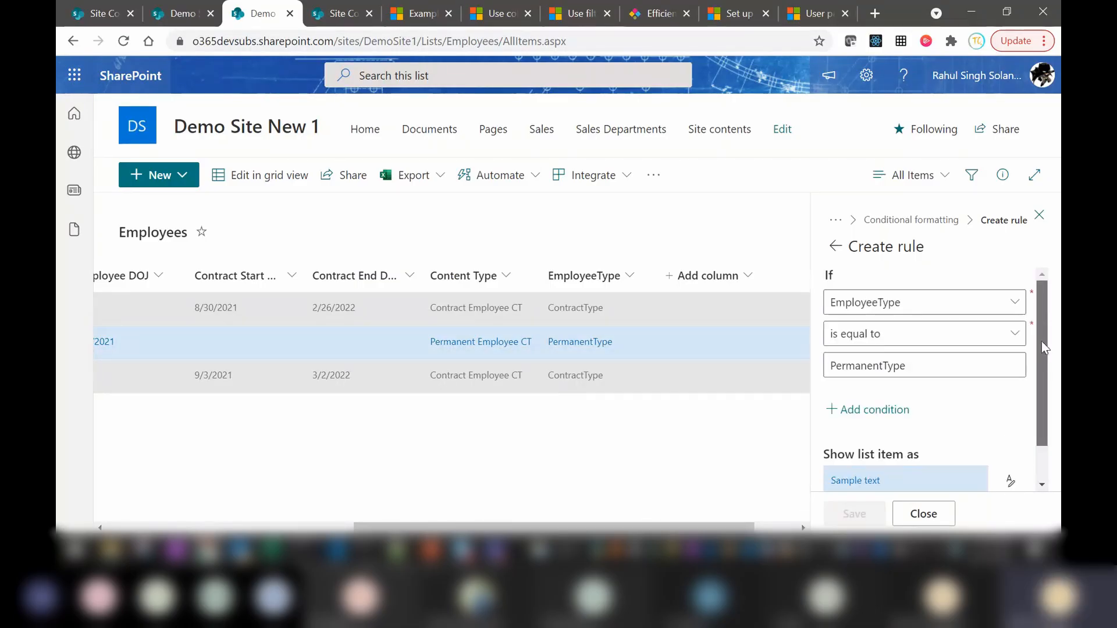
Change the fill colour of the Show all values as rule to light yellow-orange, save, and close the view formatting.
left_click(835, 248)
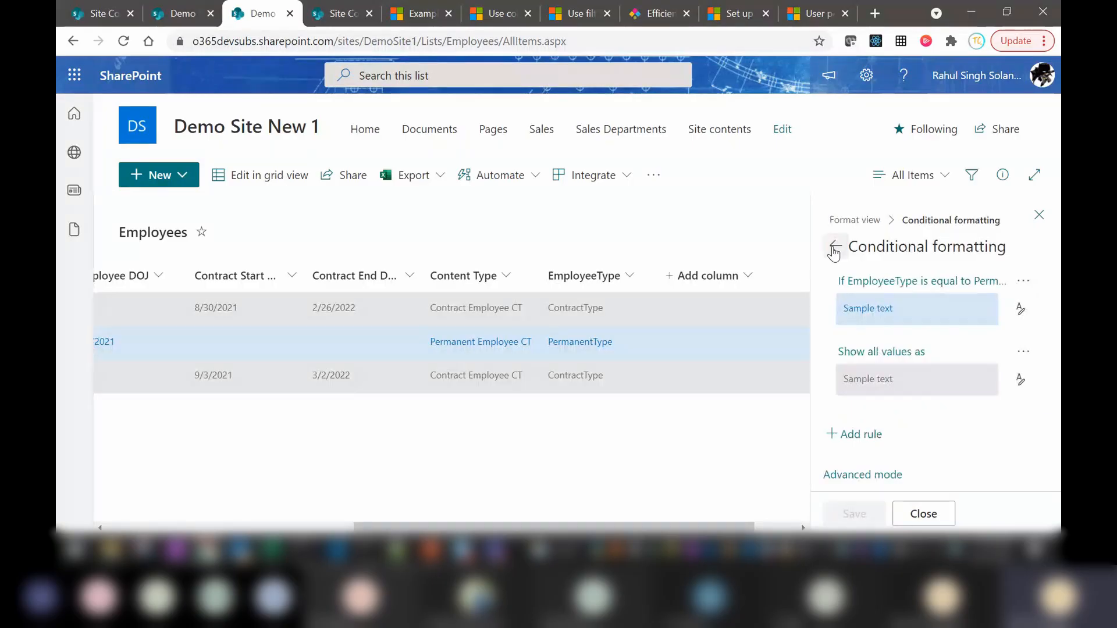
left_click(936, 398)
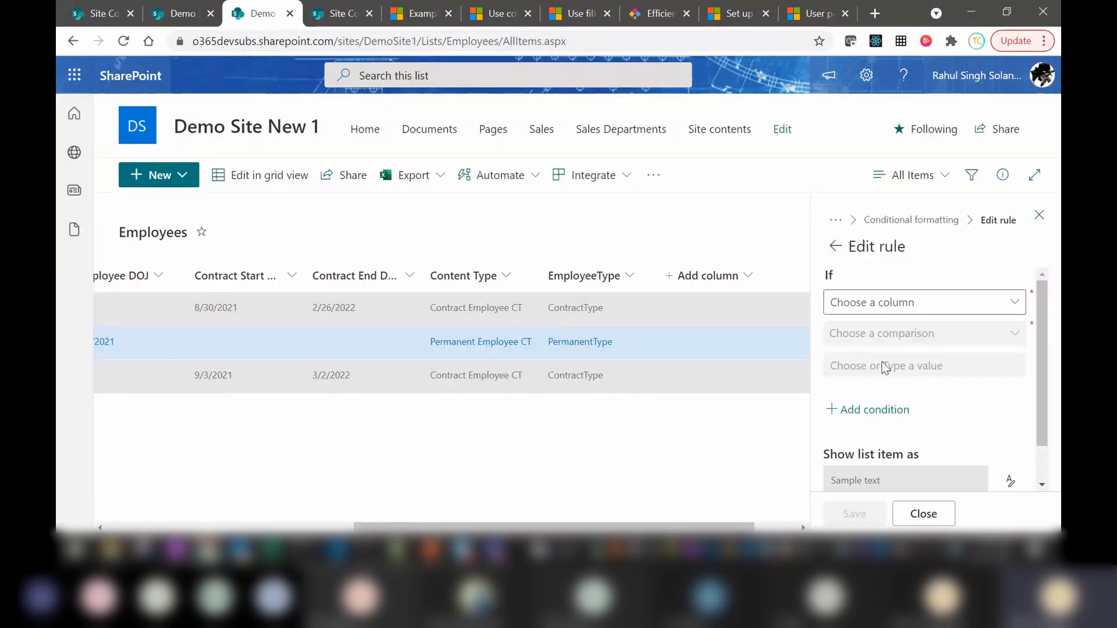
left_click_drag(1041, 366, 1031, 438)
left_click(1009, 438)
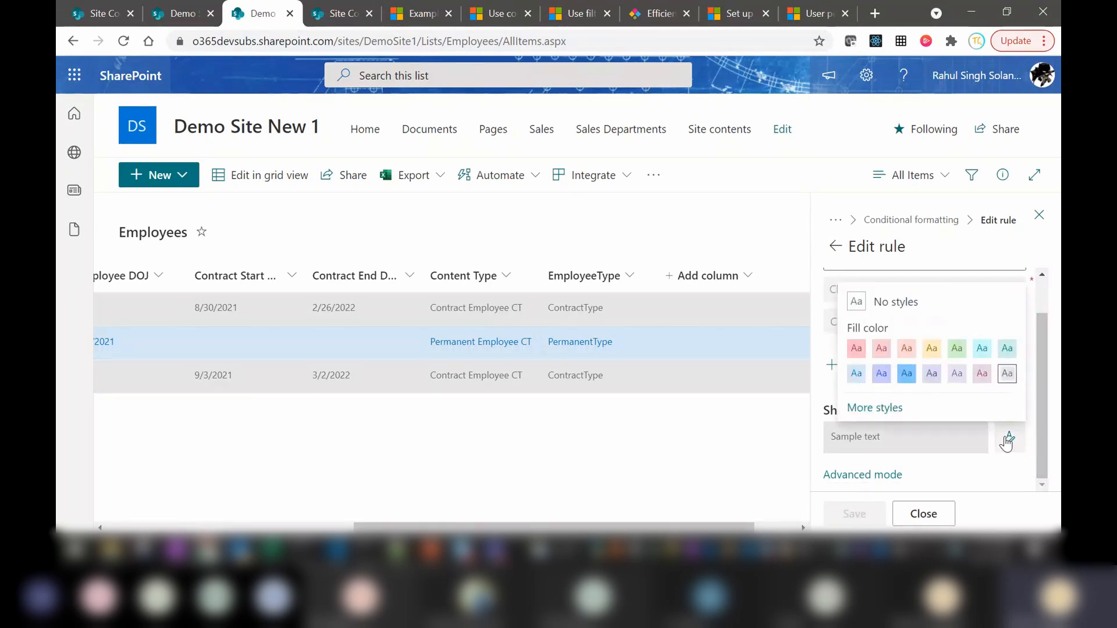
left_click(857, 373)
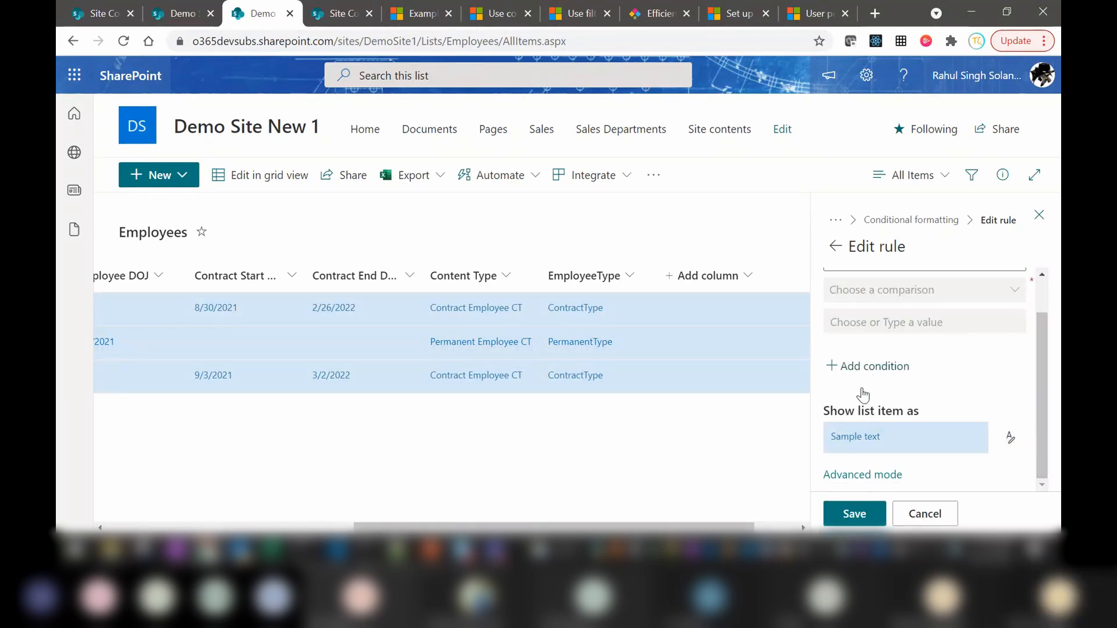
left_click(1011, 439)
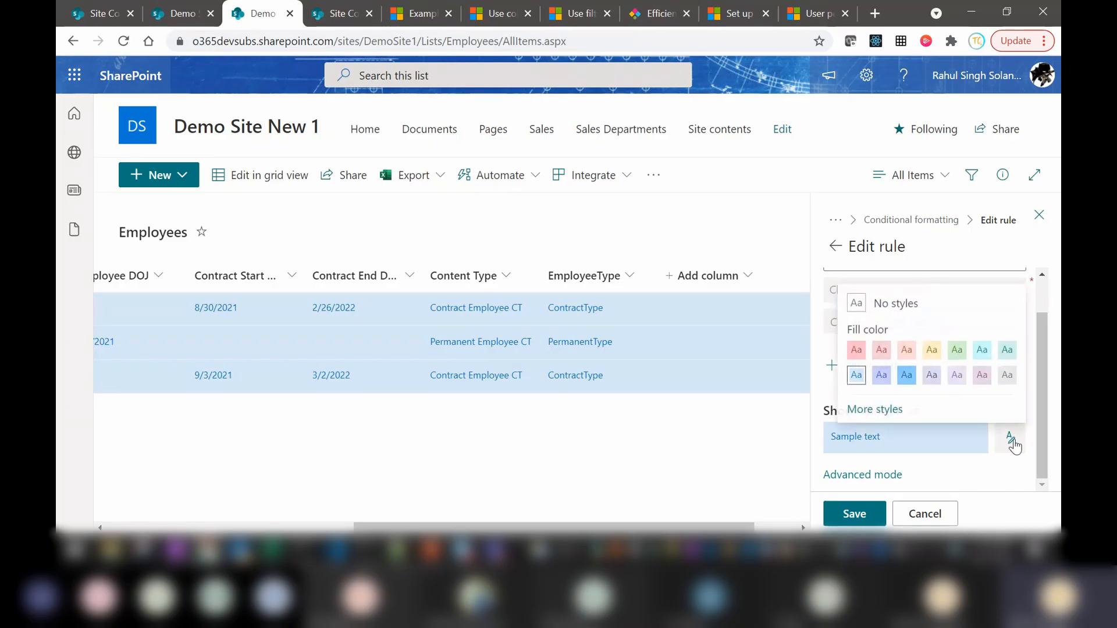
left_click(932, 350)
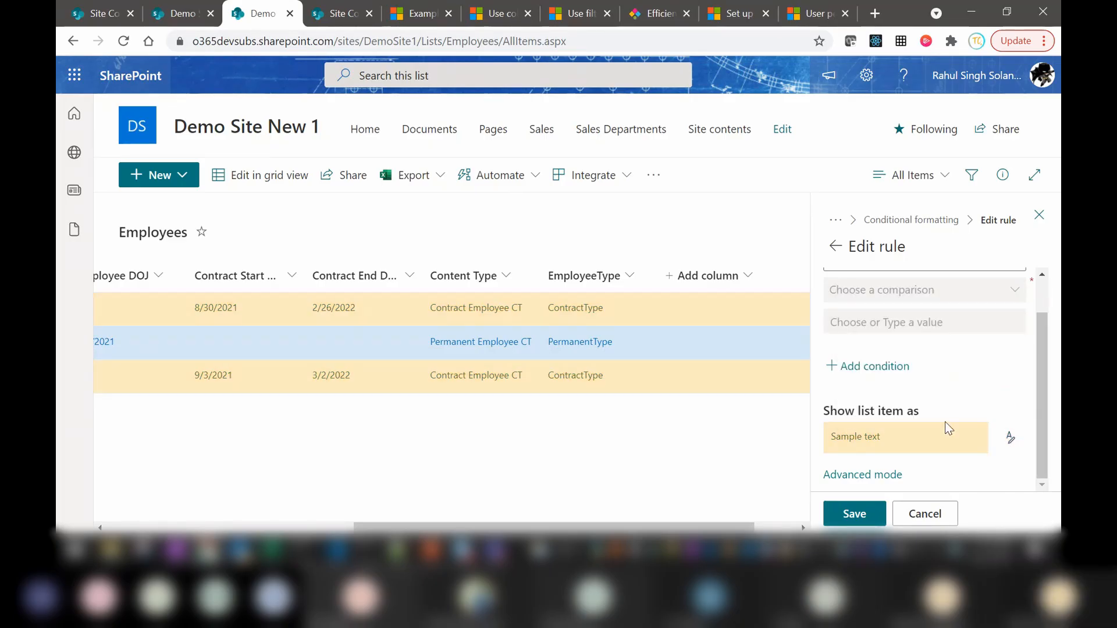
left_click(853, 514)
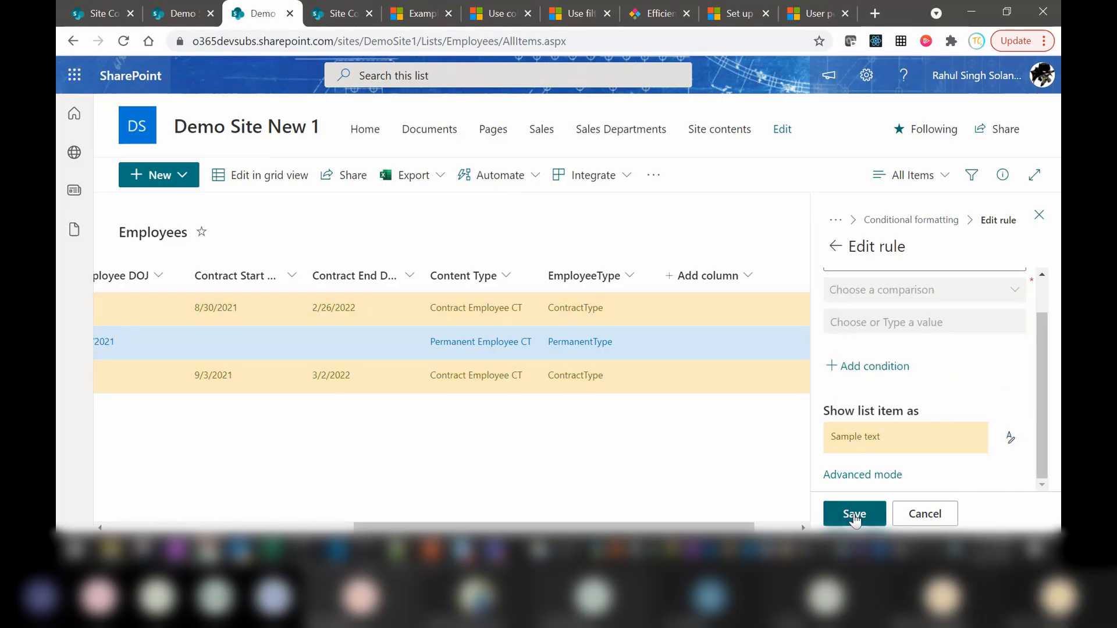
left_click(1038, 215)
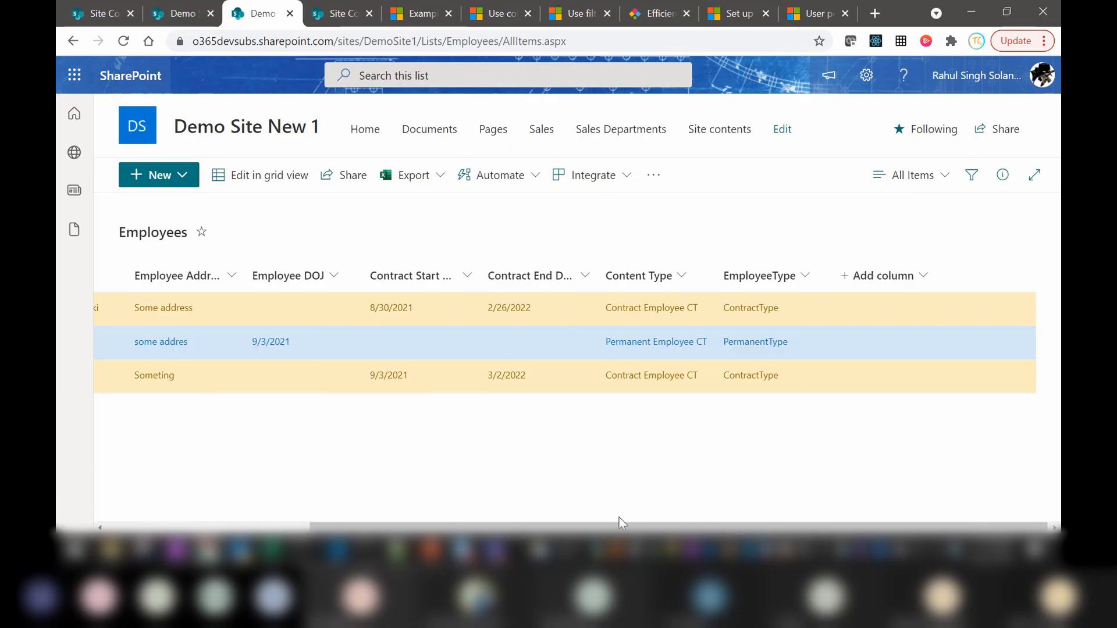
left_click_drag(620, 527, 417, 526)
mouse_move(367, 550)
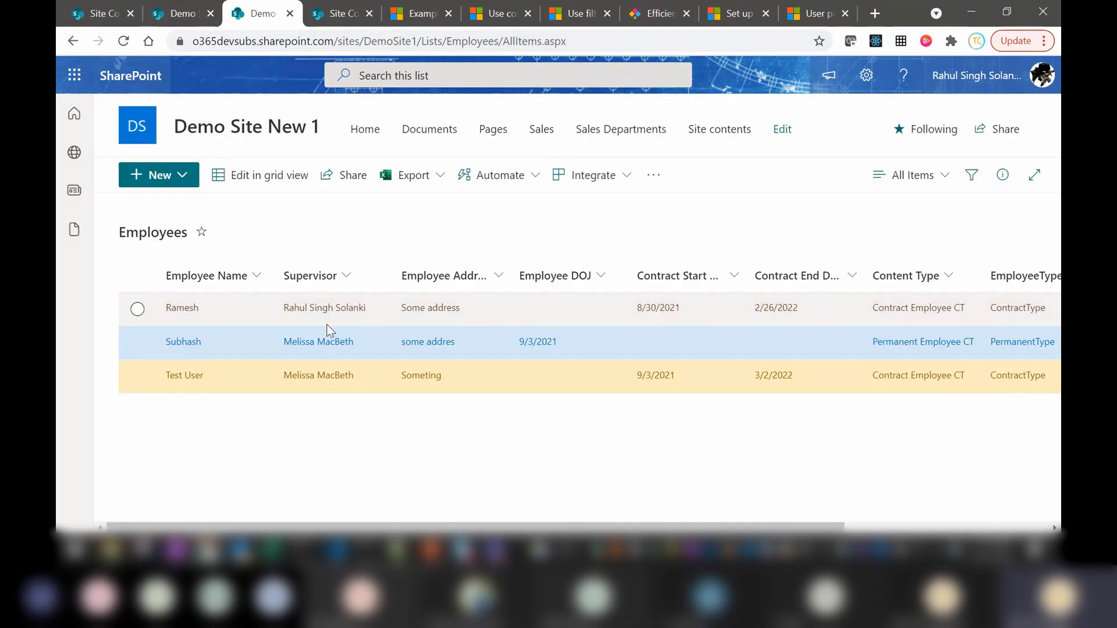
Open the site contents of Demo Site New 1.
left_click(866, 75)
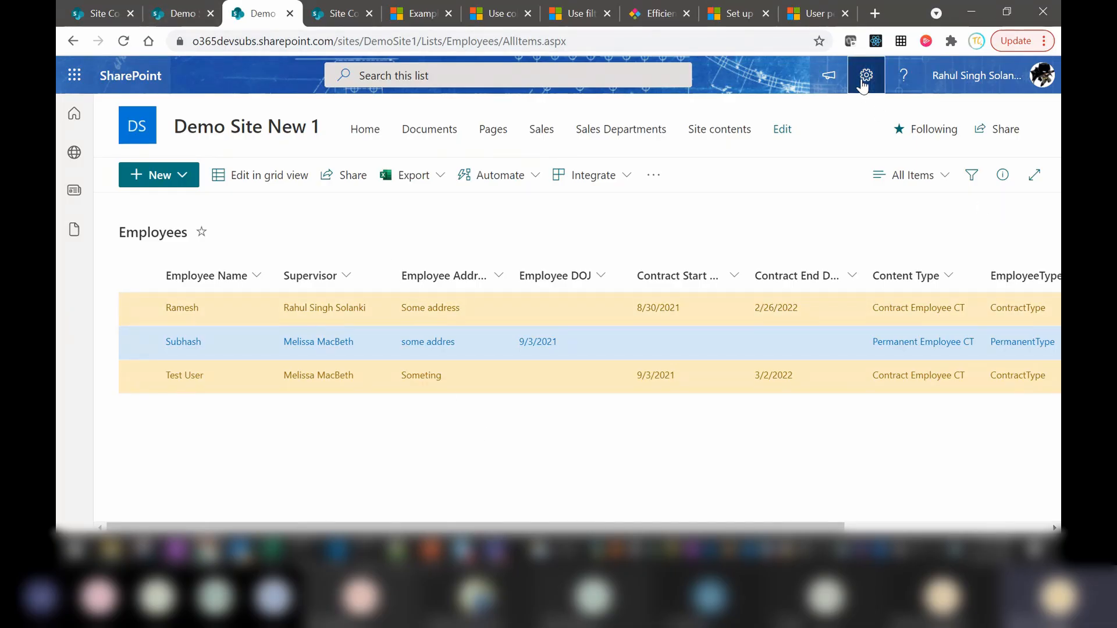
left_click(840, 224)
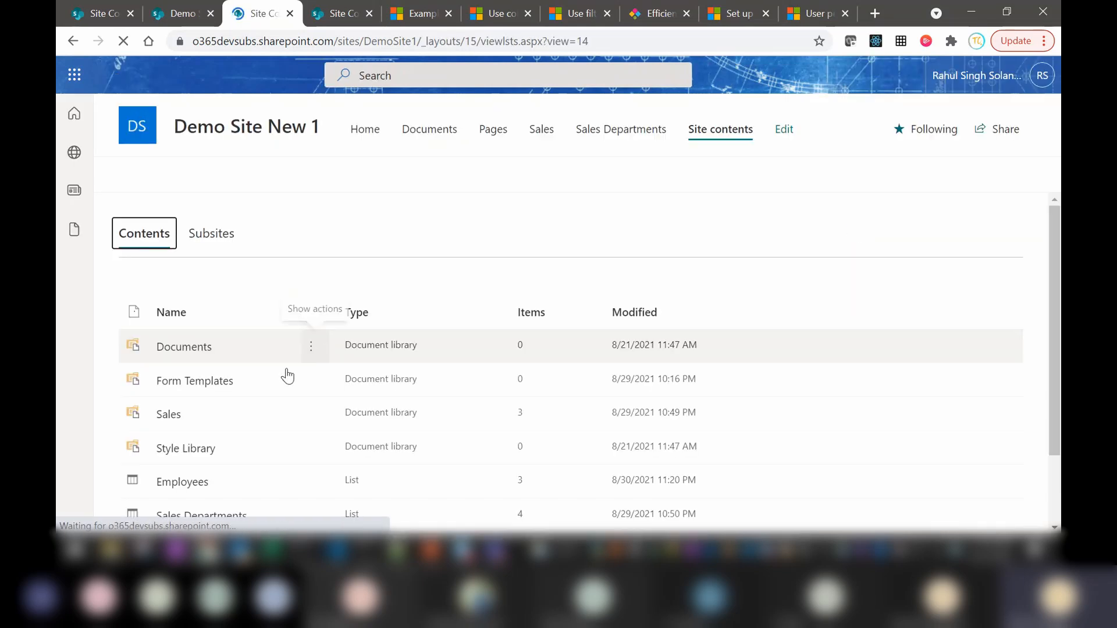
Go from the Employees list to the Demo Site New 1 home page and start editing that page.
left_click(174, 15)
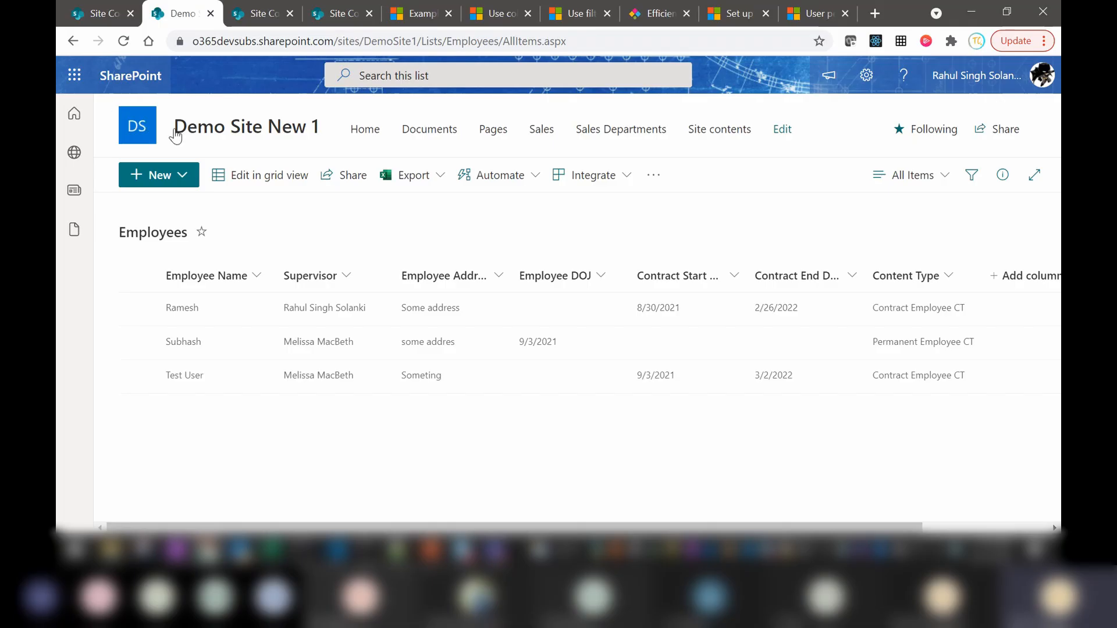
left_click(198, 135)
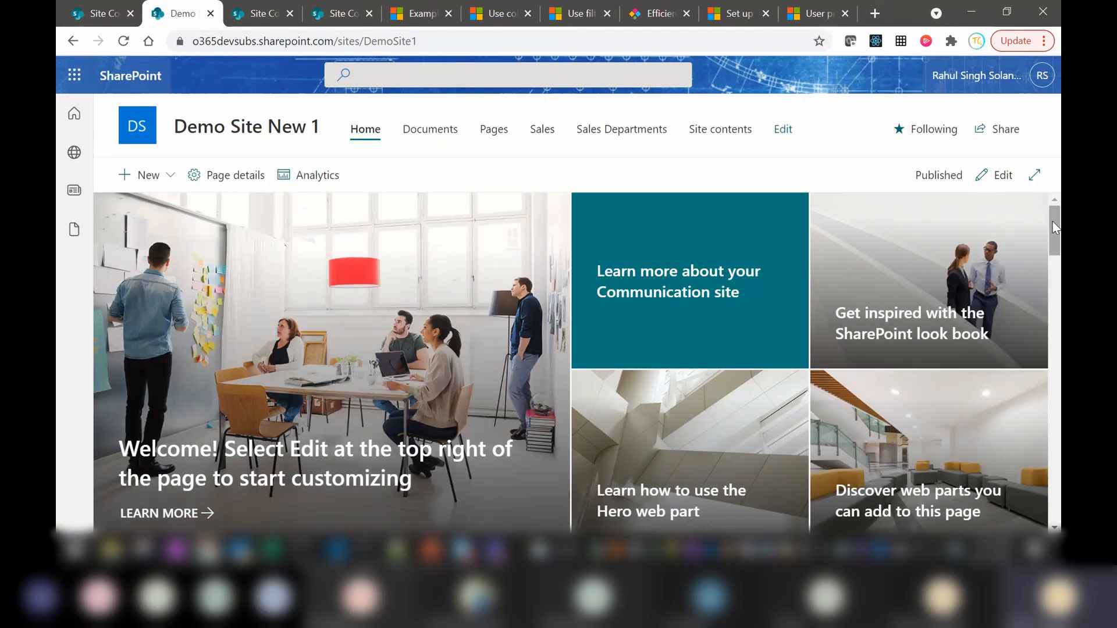
left_click_drag(1054, 227, 1050, 163)
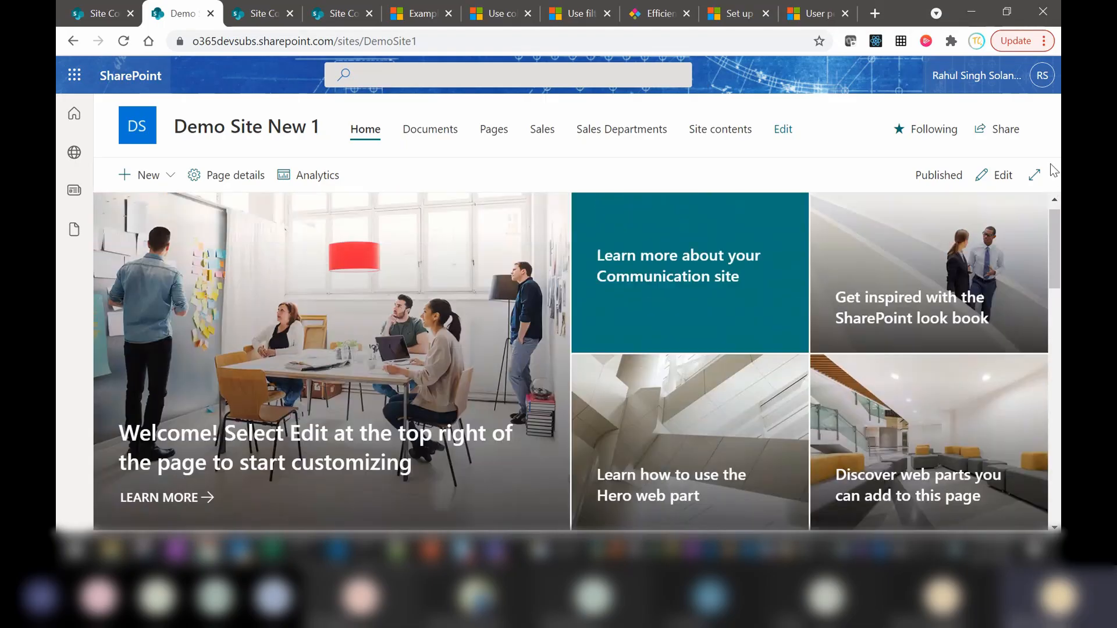
left_click(995, 176)
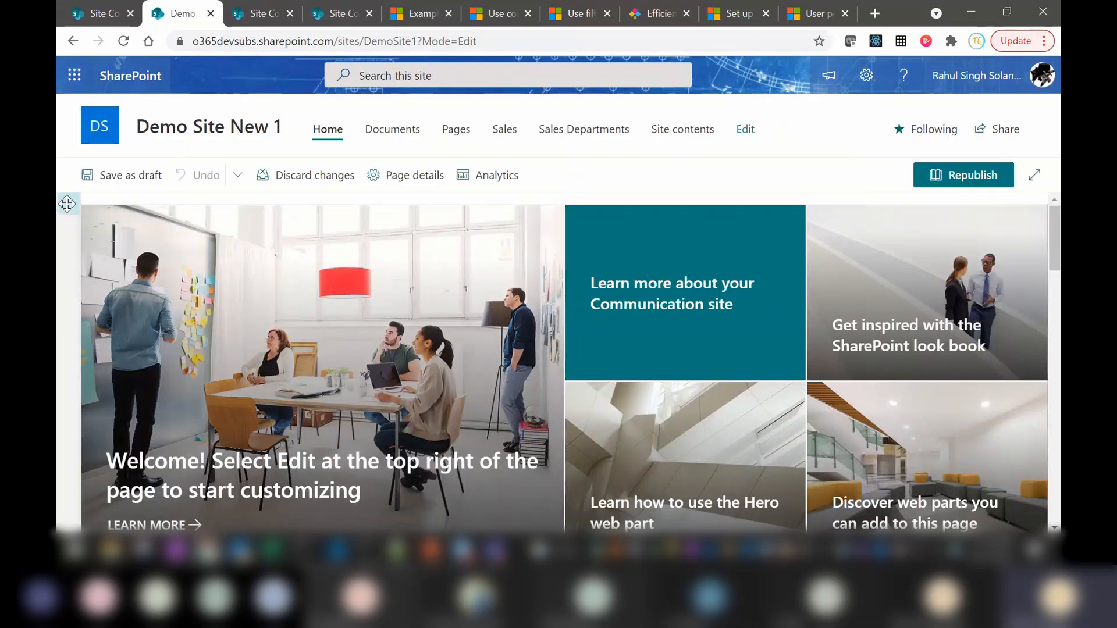
left_click(67, 204)
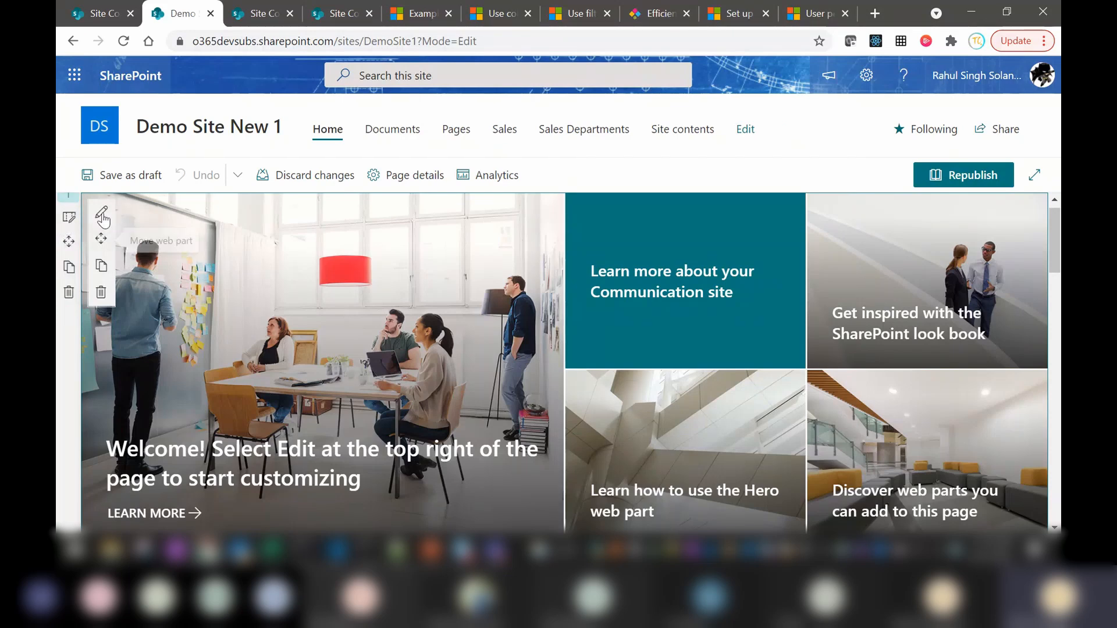
left_click(101, 214)
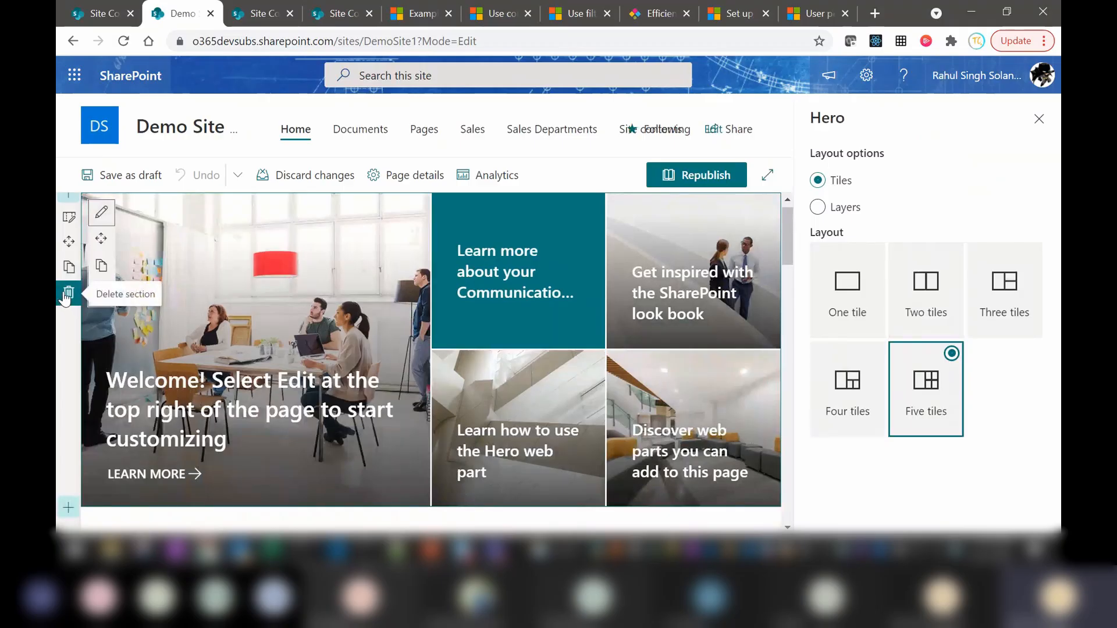
left_click(1040, 118)
Start adding a web part between the News and Events web parts and search the available web parts for "list".
left_click_drag(1054, 224, 1061, 287)
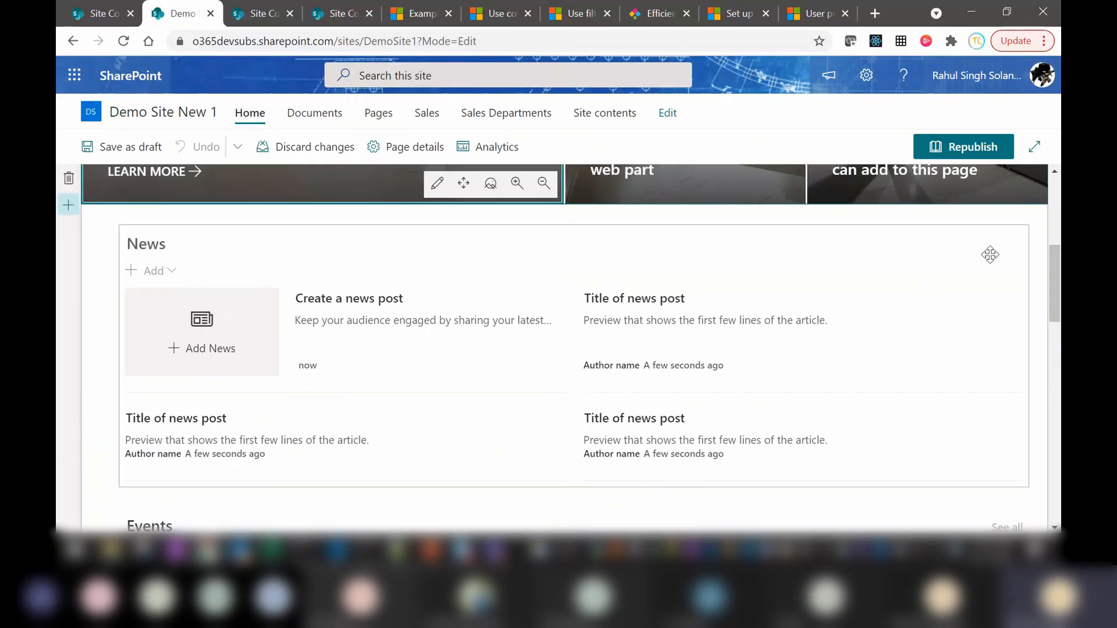
left_click_drag(1052, 264, 1058, 311)
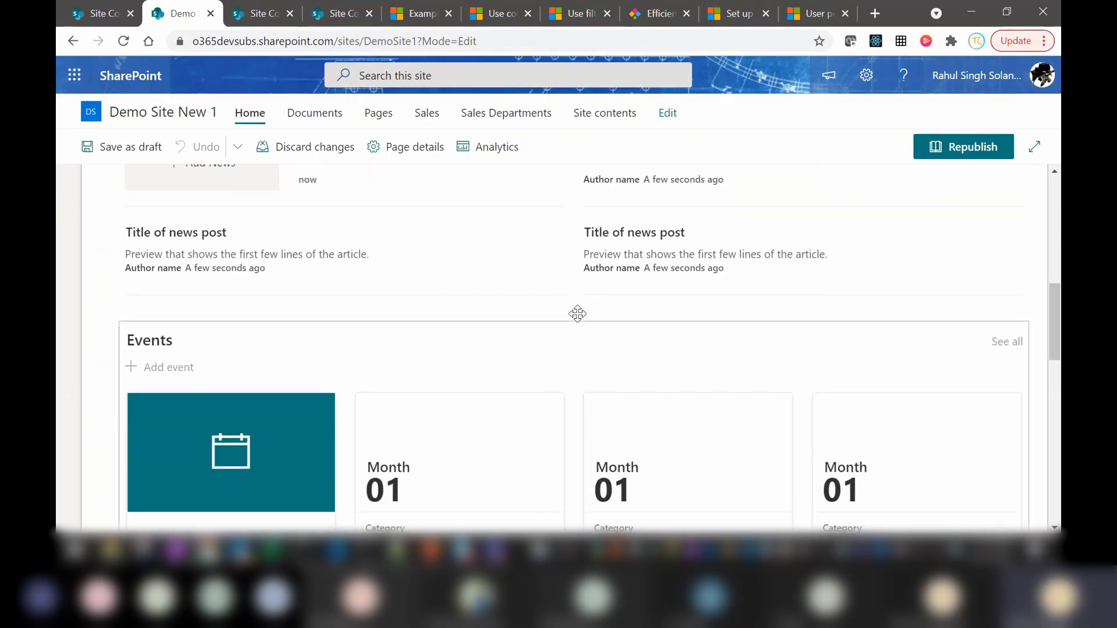
left_click(574, 312)
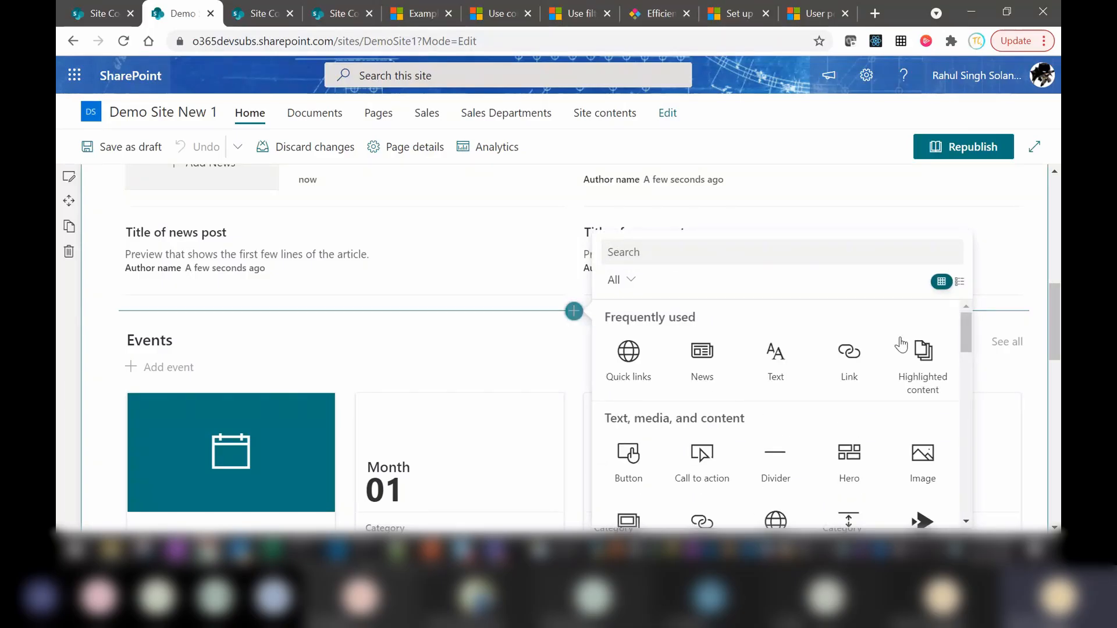
left_click(703, 259)
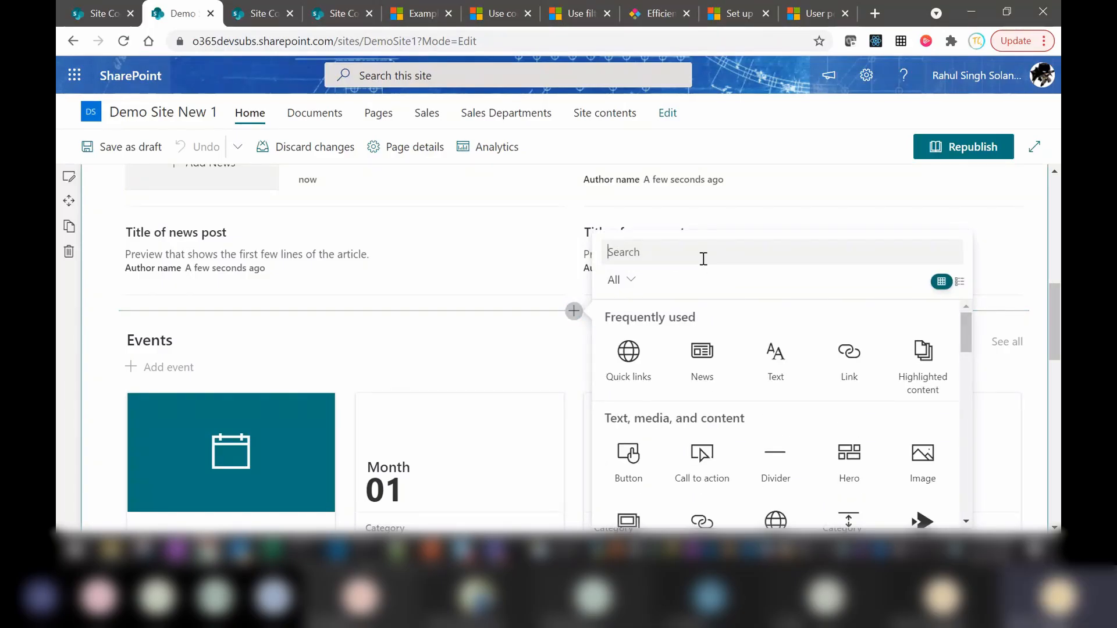
type("list")
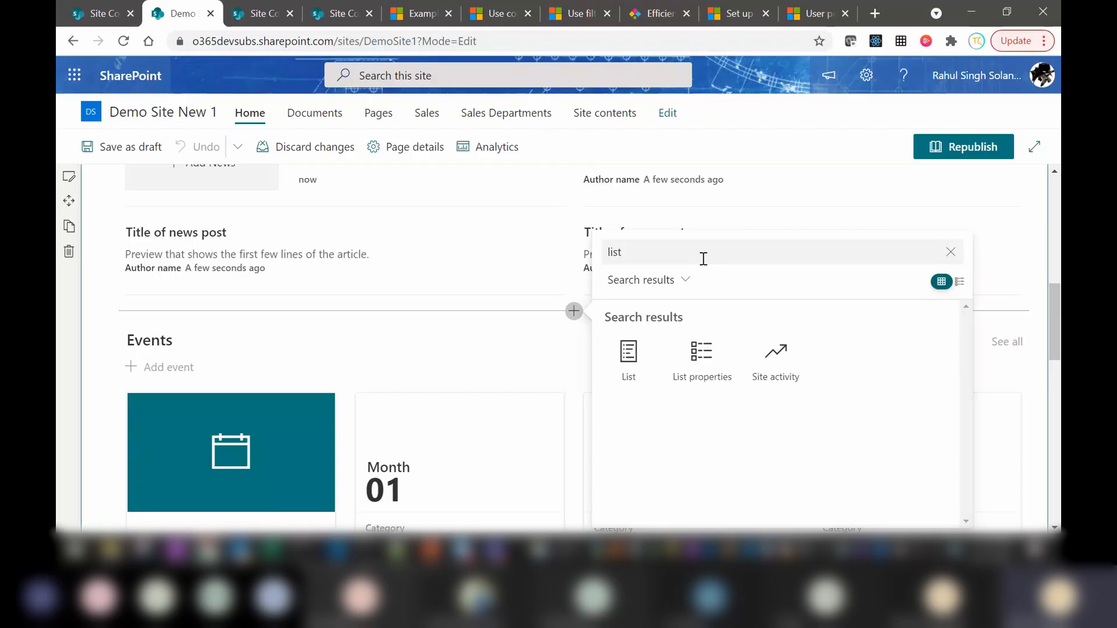
Add a List web part between the news posts and the Events section, and have it display the Employees list.
left_click(630, 364)
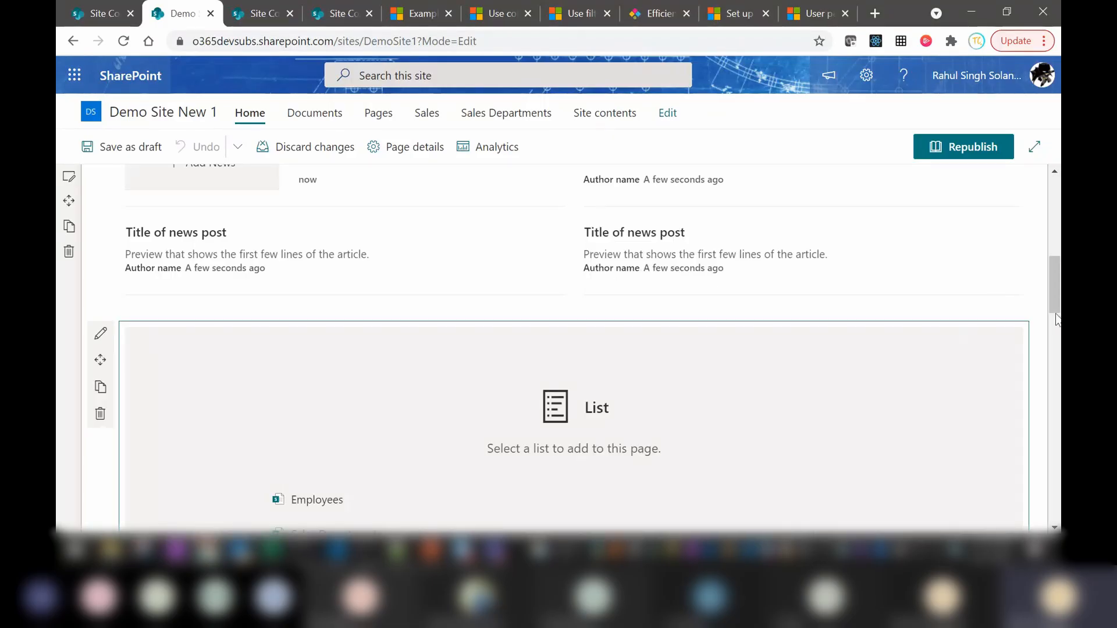
scroll(342, 274, "down", 4)
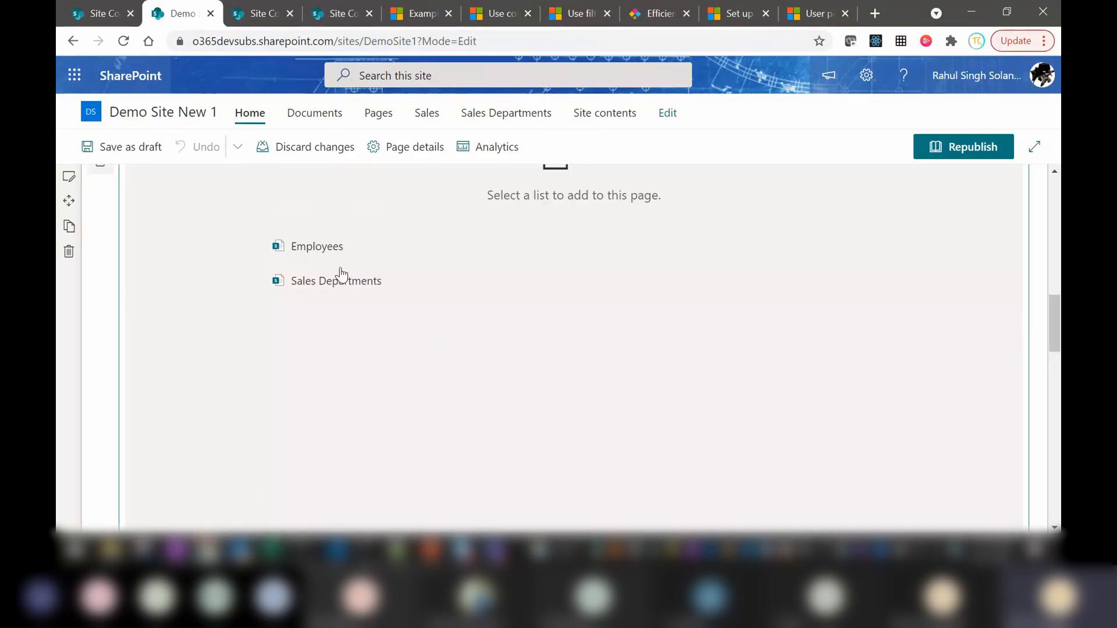
scroll(318, 247, "down", 4)
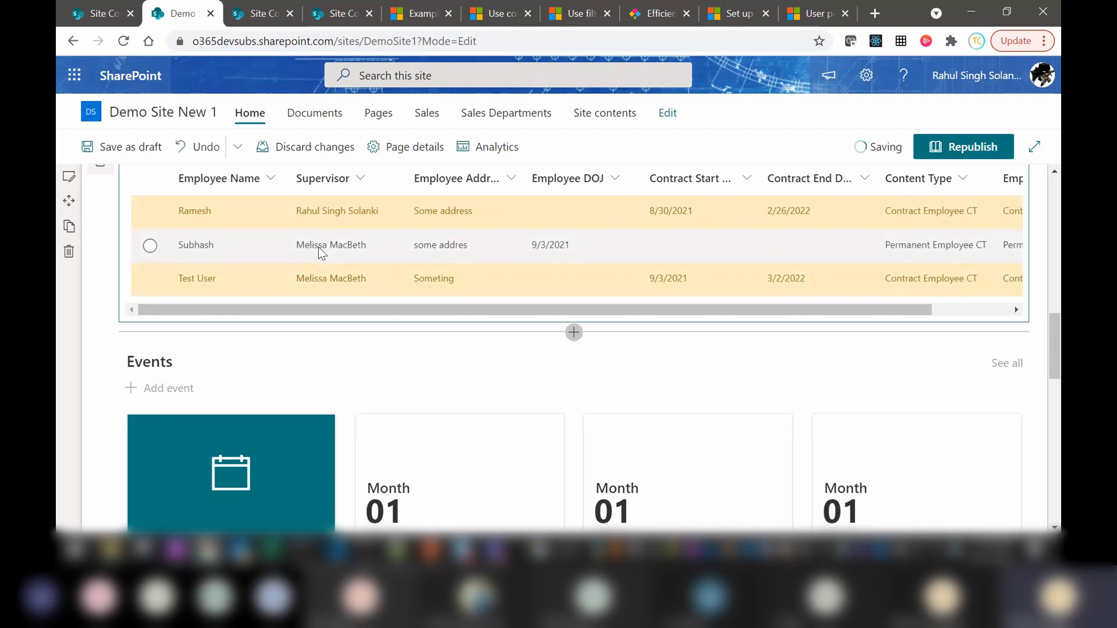
left_click_drag(1059, 349, 1060, 320)
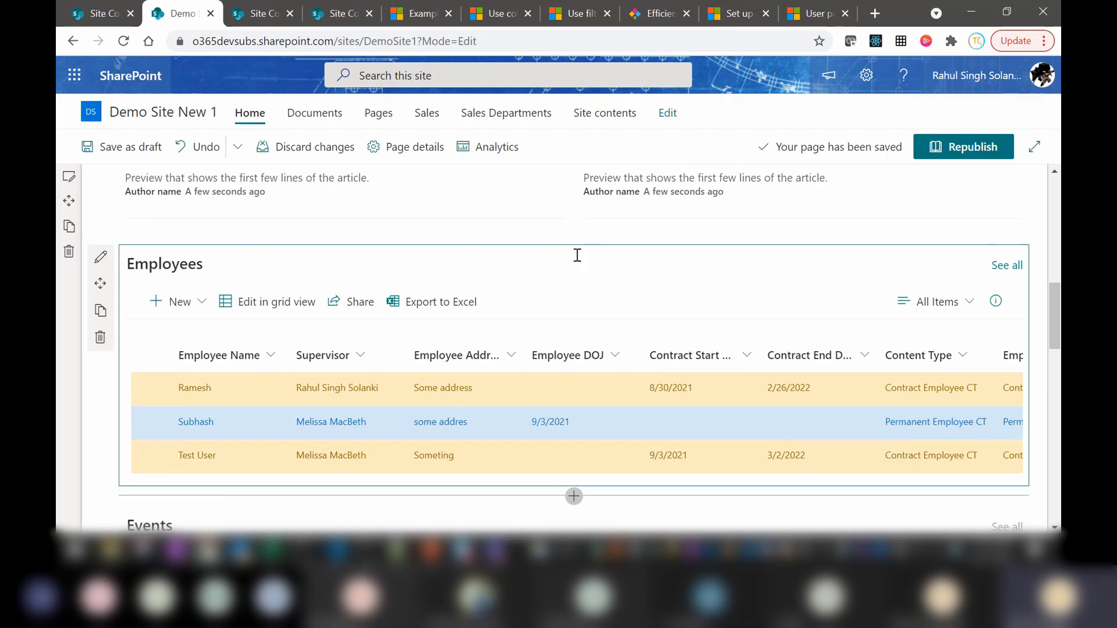
Open the Employees web part's settings, keep the All Items view, and apply the option to hide the command bar.
left_click(100, 257)
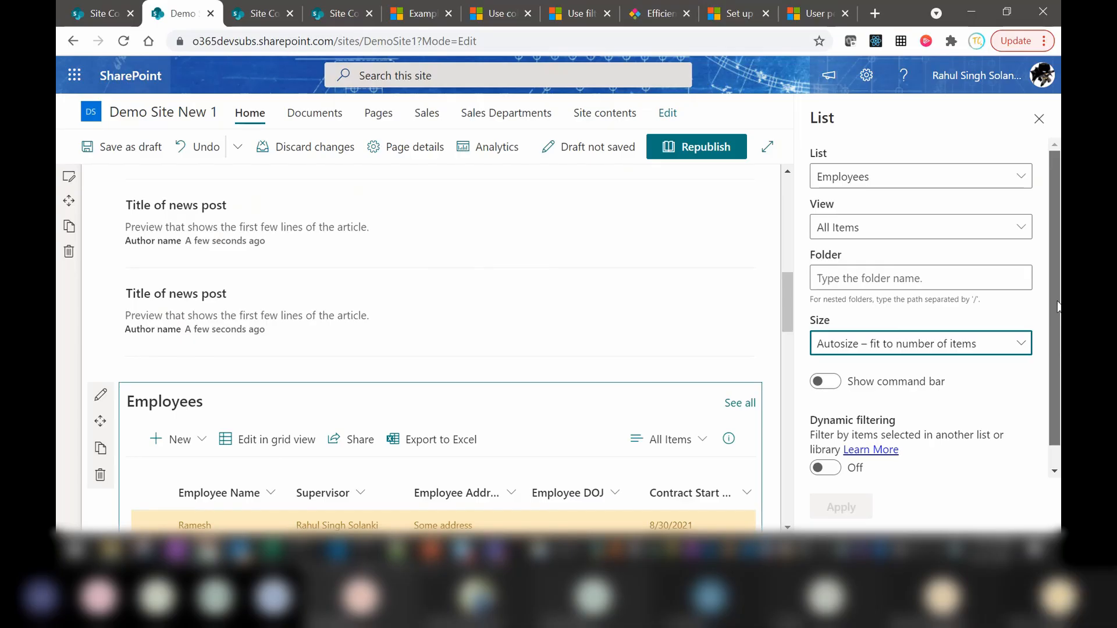
left_click_drag(785, 301, 787, 331)
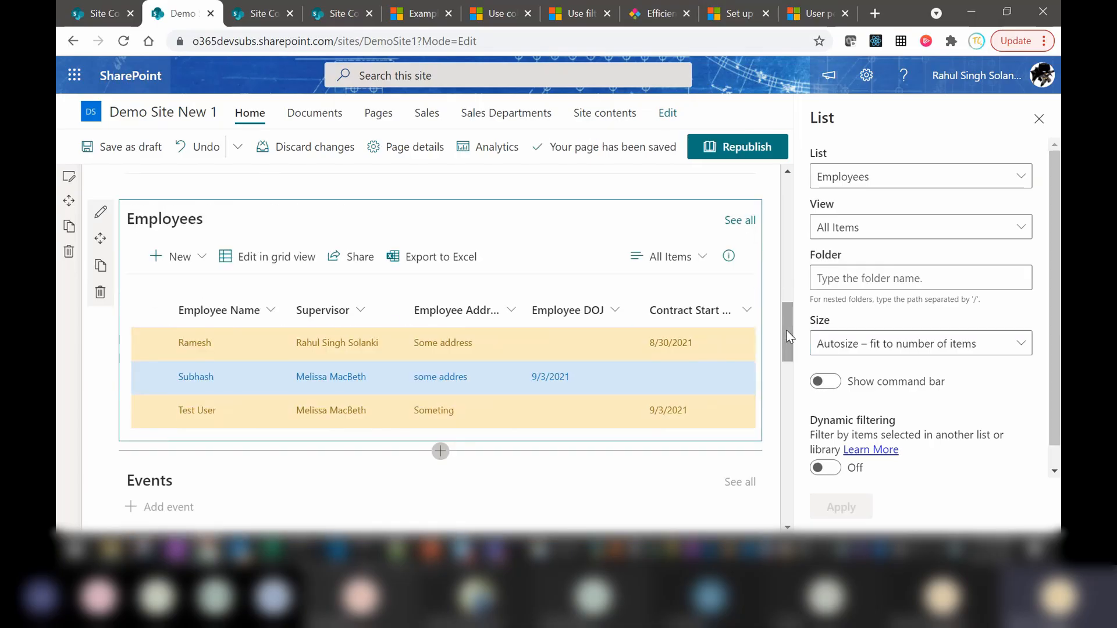
left_click(902, 232)
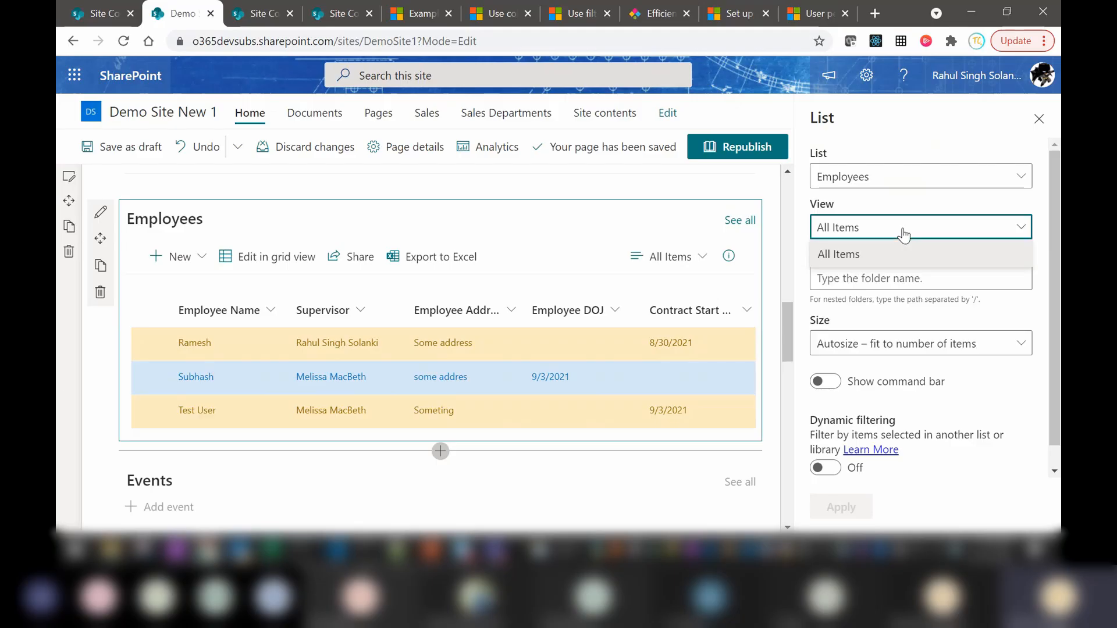
left_click(903, 235)
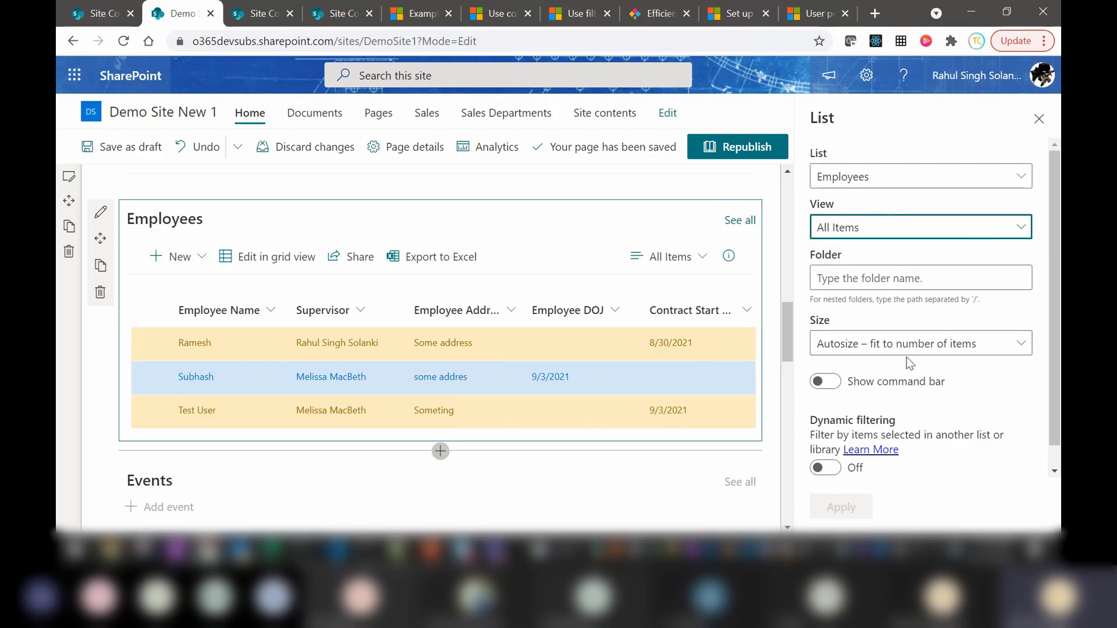
left_click(827, 382)
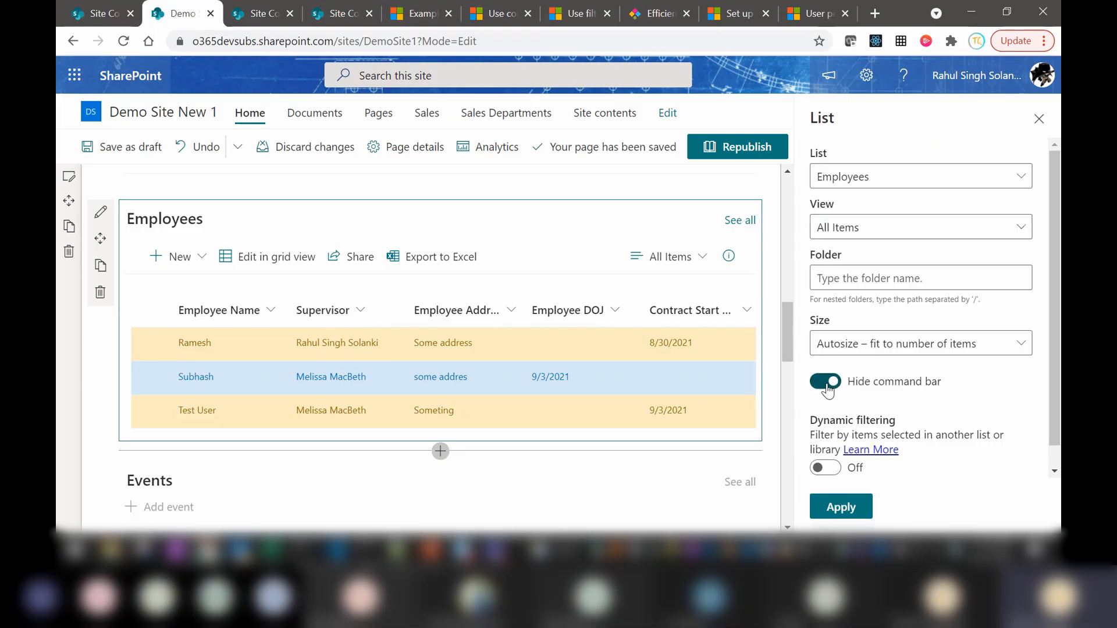
left_click(842, 508)
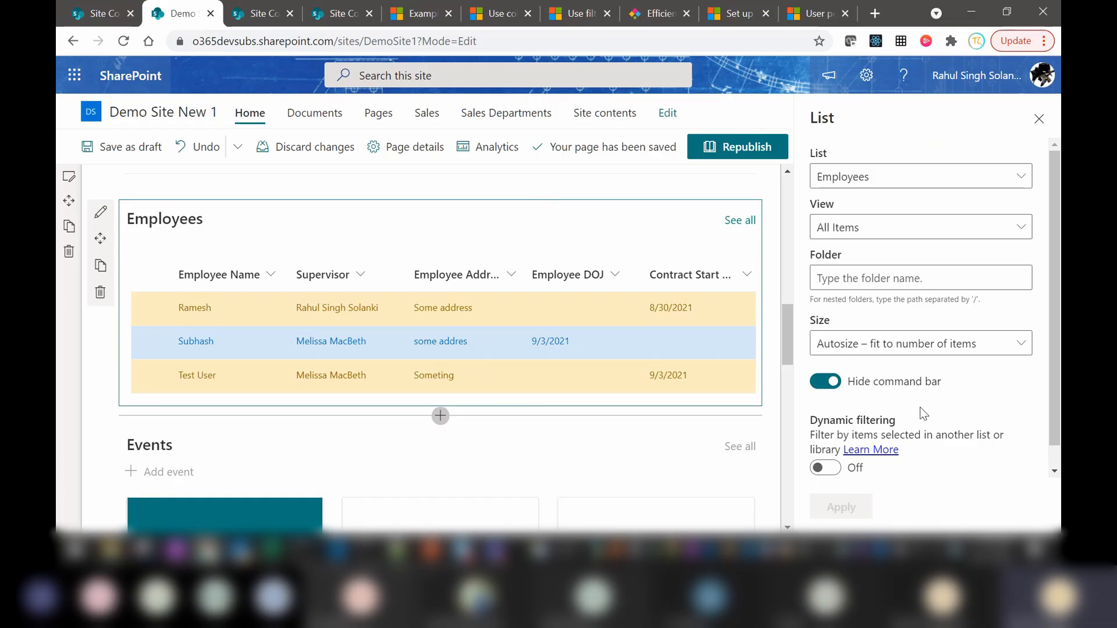
Show the Employees web part's command bar again and apply it, and then reapply the hidden setting.
left_click(826, 387)
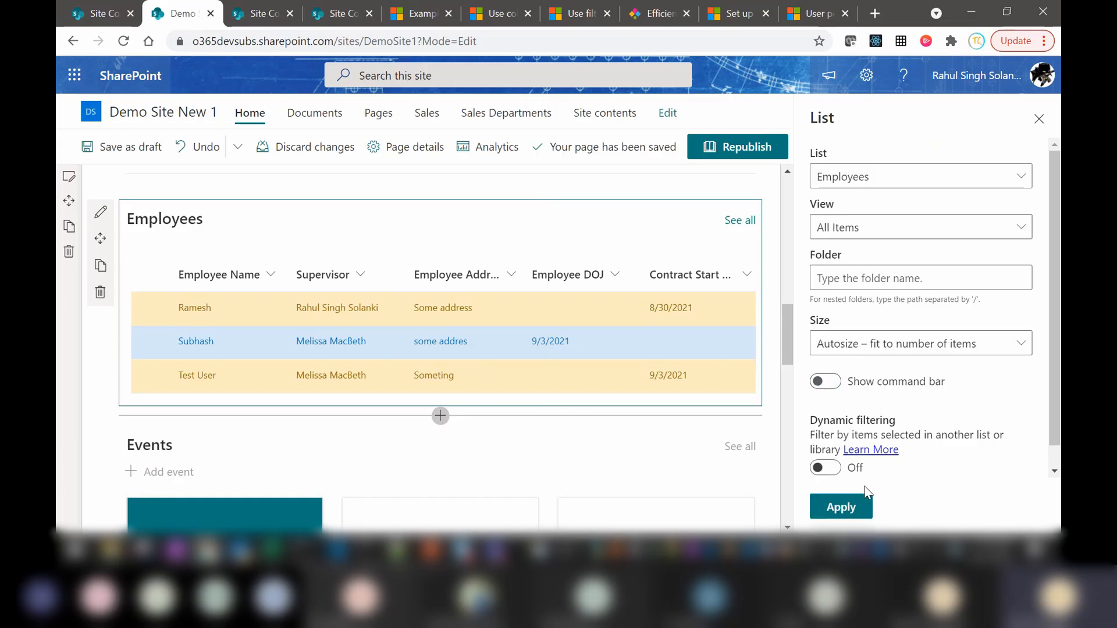
left_click(842, 507)
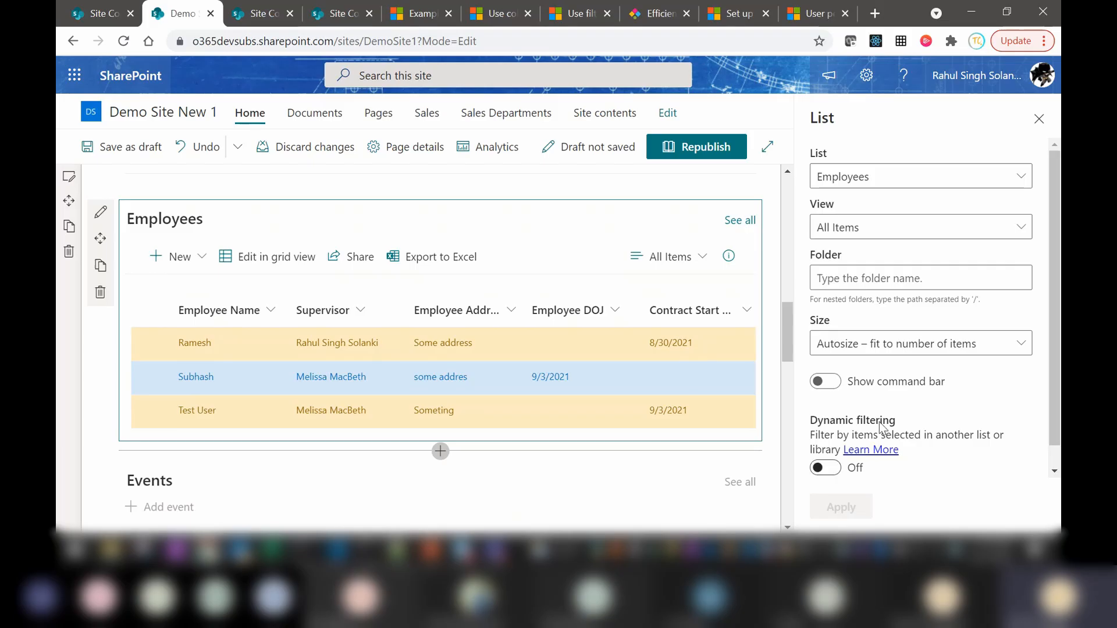
left_click(827, 384)
left_click(838, 504)
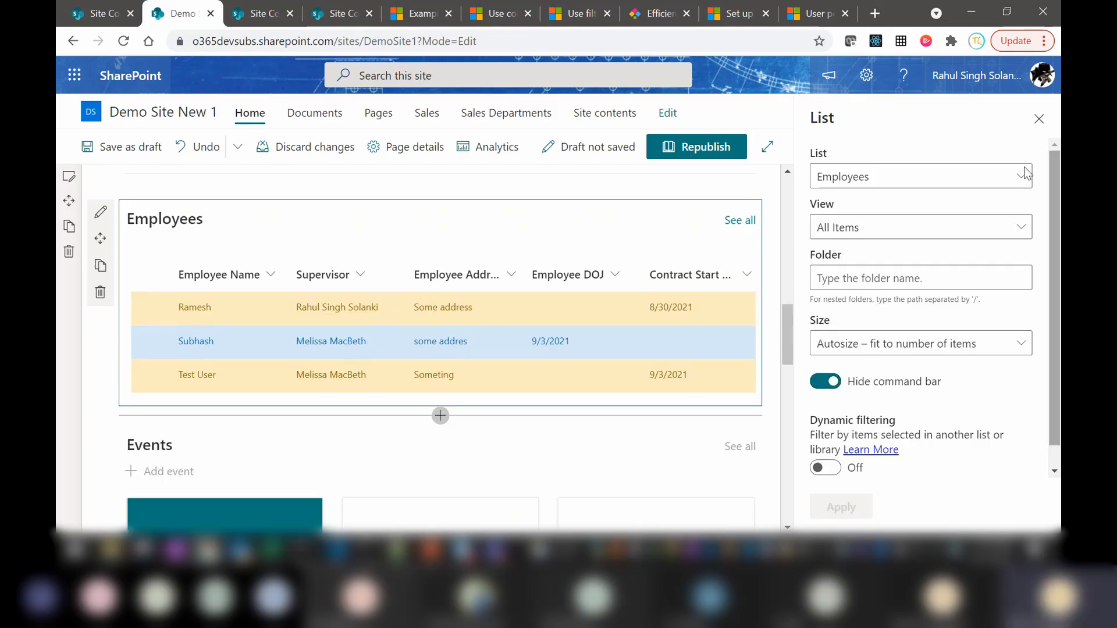
Close the Employees web part's settings, republish the home page and check the list on the published page.
left_click(1039, 120)
scroll(521, 228, "down", 2)
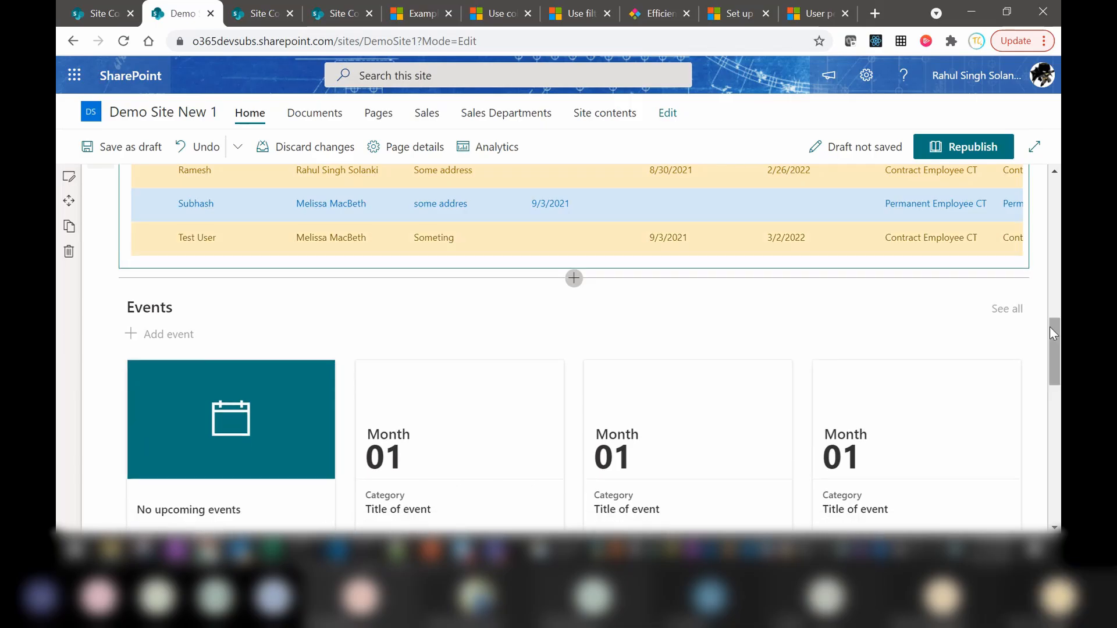
left_click_drag(1050, 333, 1052, 271)
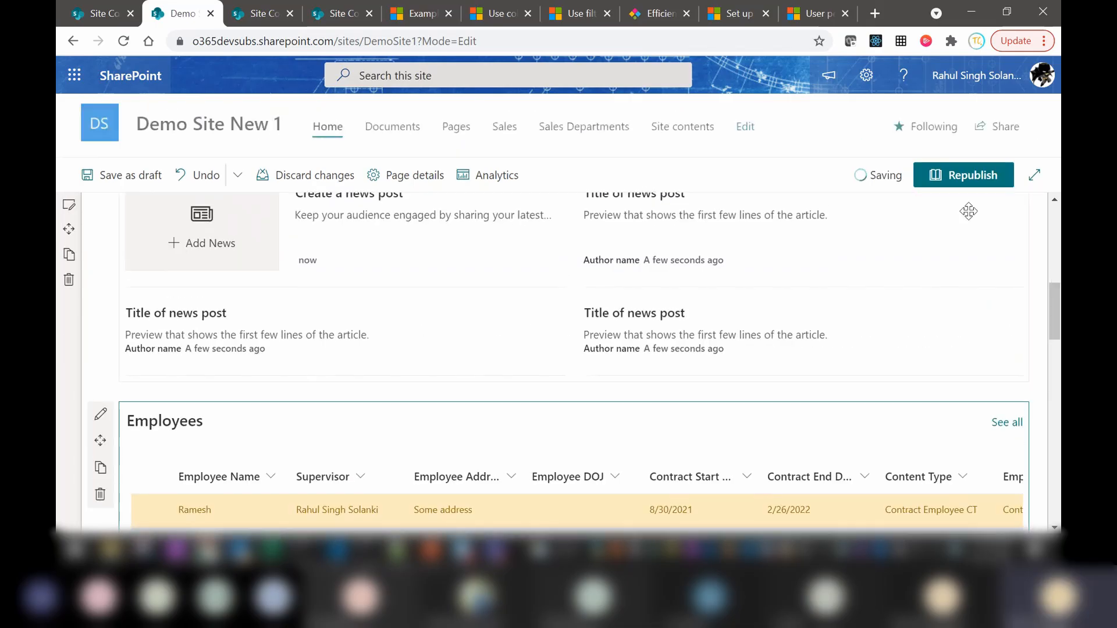
left_click(958, 180)
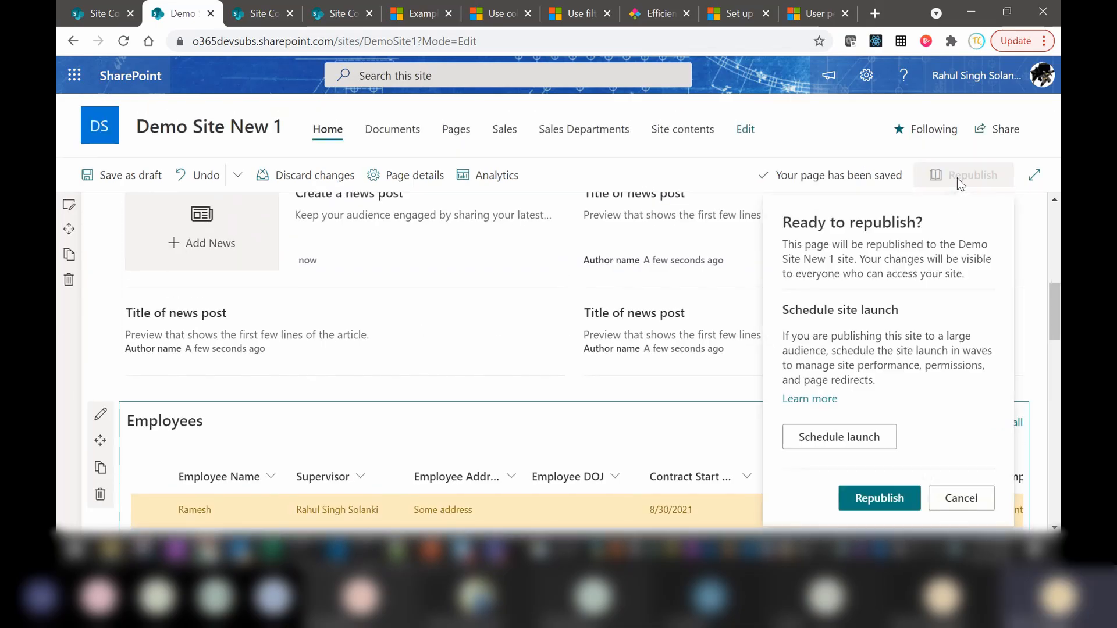
left_click(883, 501)
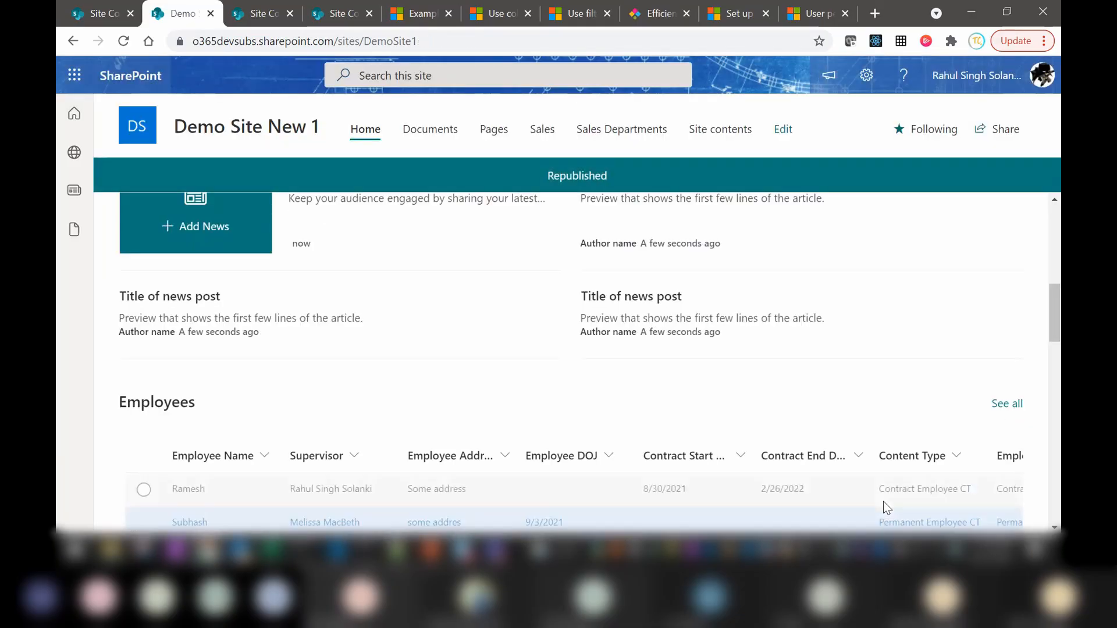
scroll(1053, 326, "down", 3)
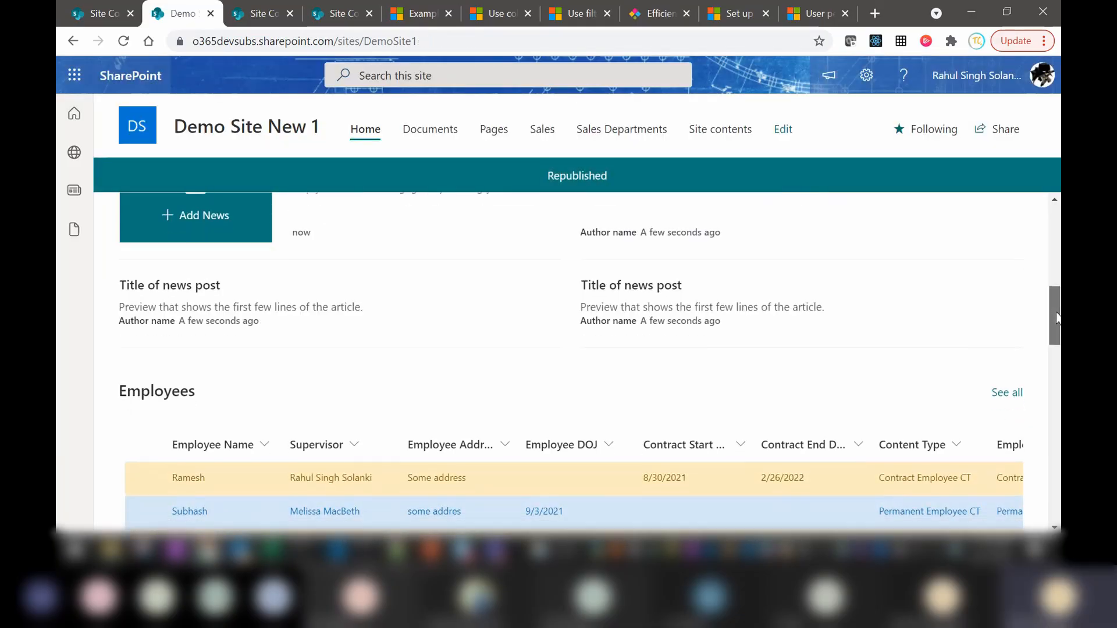
left_click_drag(1058, 341, 1058, 322)
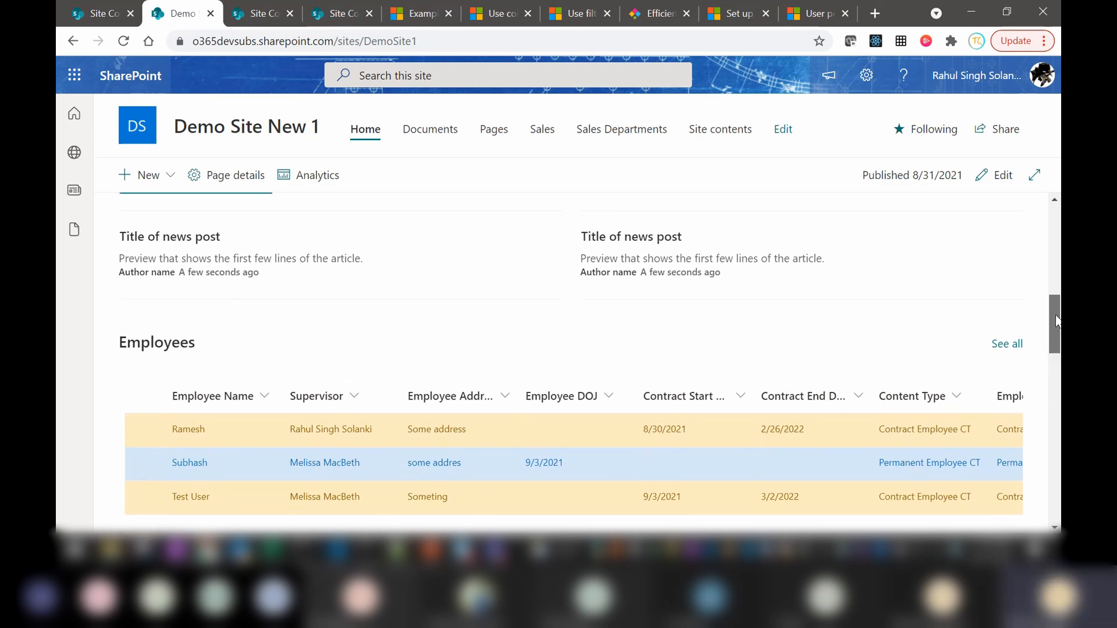
scroll(1057, 322, "down", 1)
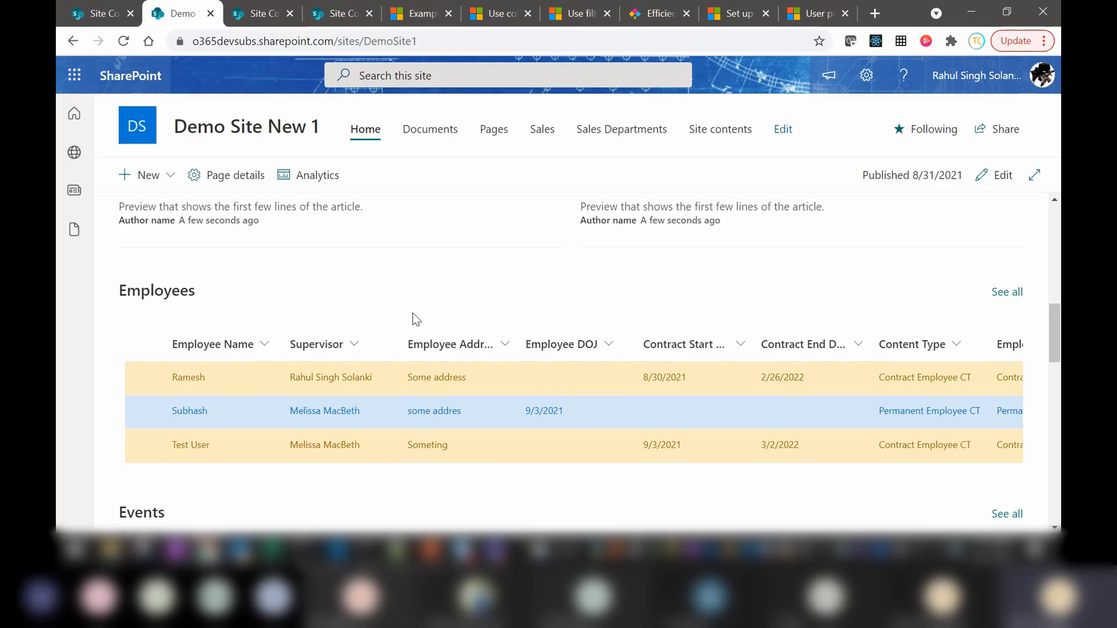
Switch to the SharePoint Training presentation in PowerPoint and review the View and special filter topics on the Demo slide.
left_click(431, 550)
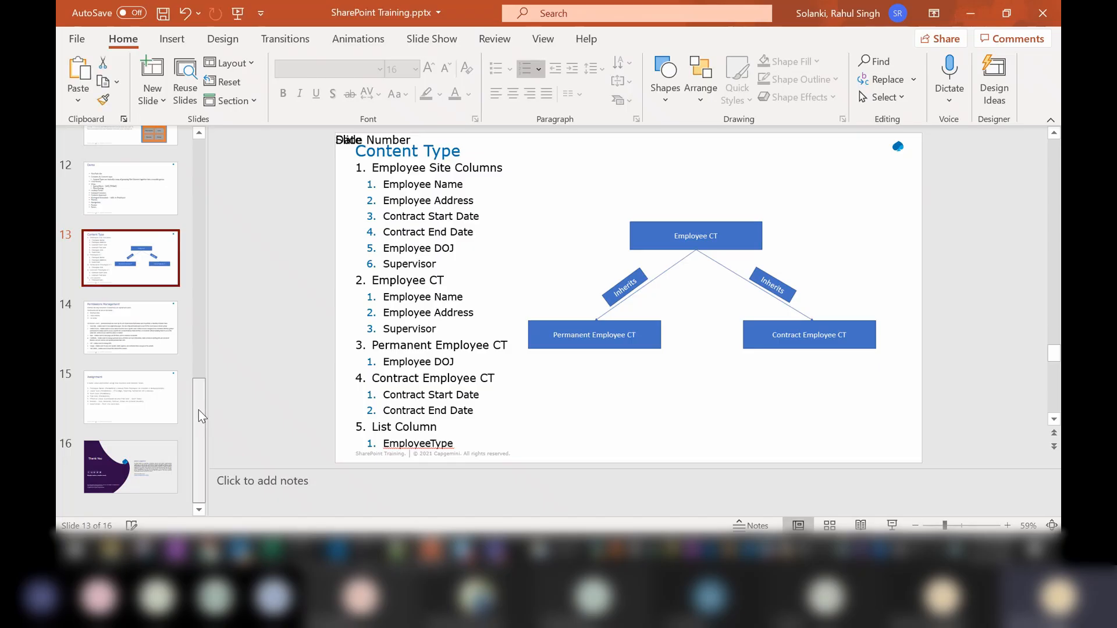
left_click_drag(198, 409, 199, 362)
left_click(163, 355)
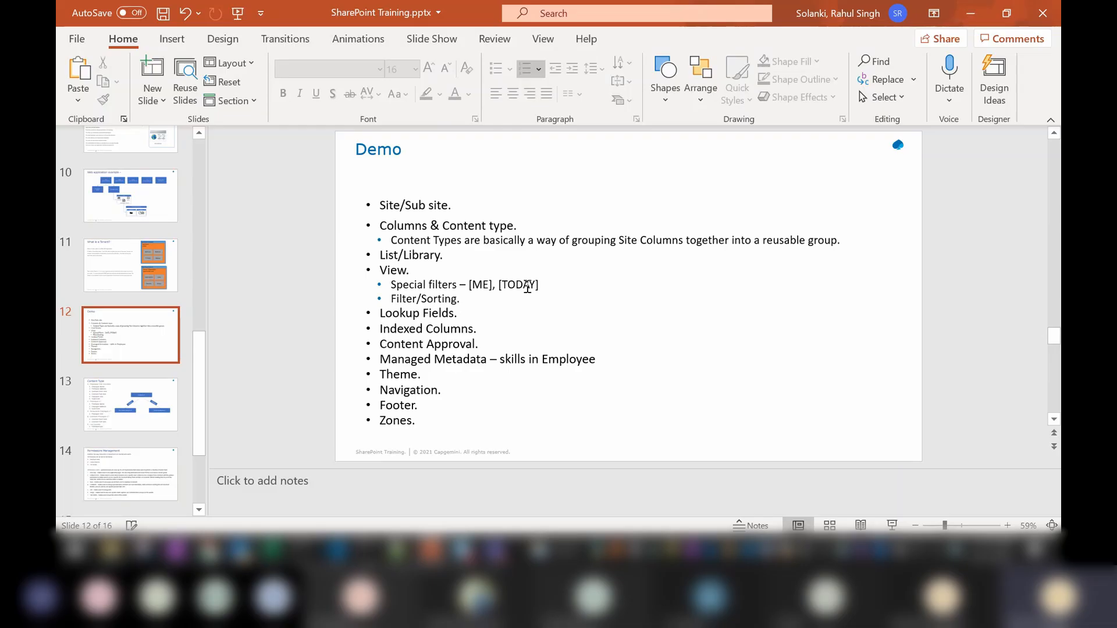
left_click(442, 268)
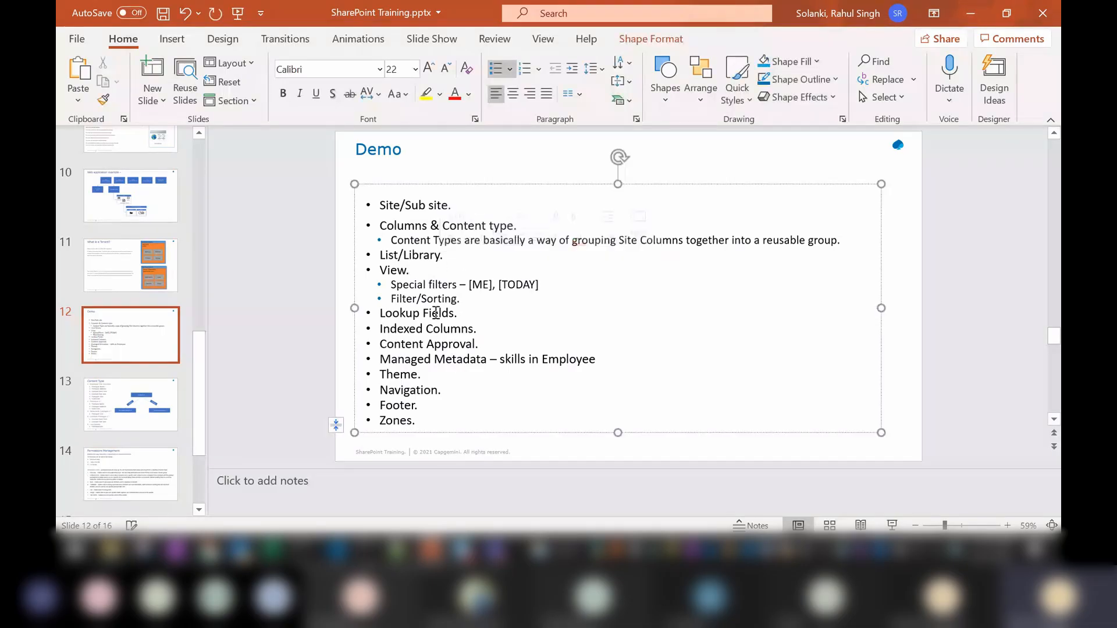
left_click(543, 285)
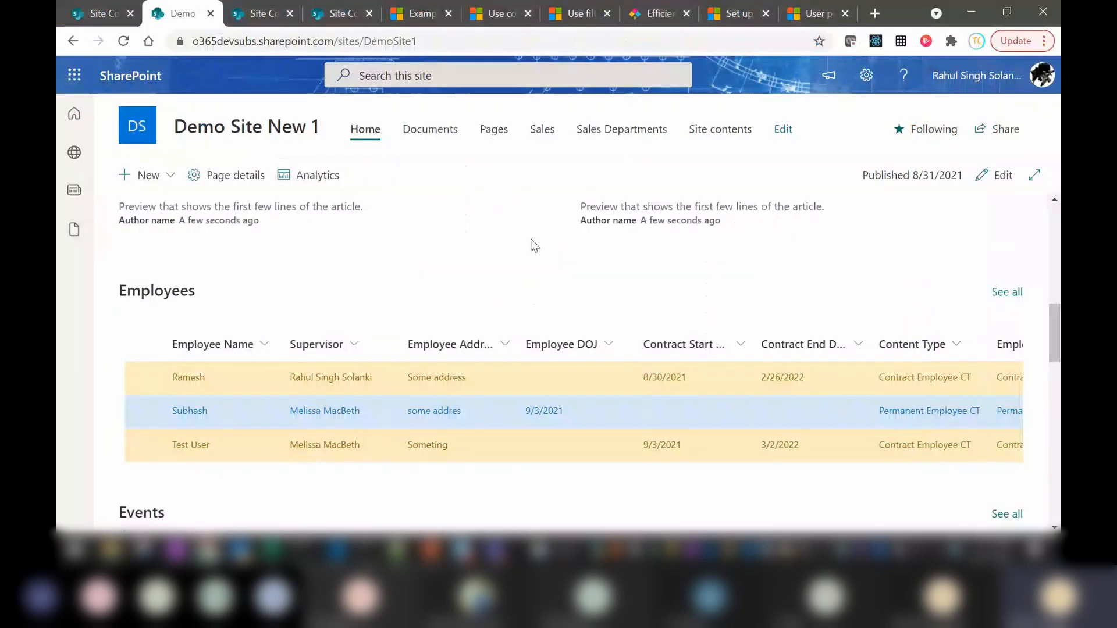
Return to SharePoint in the browser and open the Employees list from the Demo Site New 1 site contents.
left_click(339, 14)
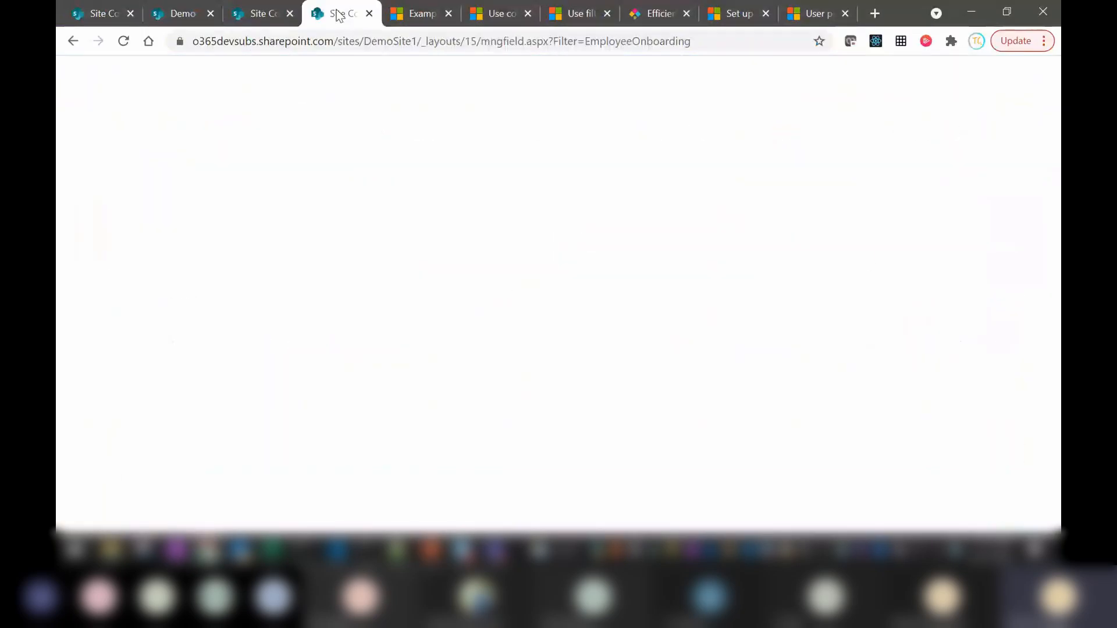
left_click(254, 16)
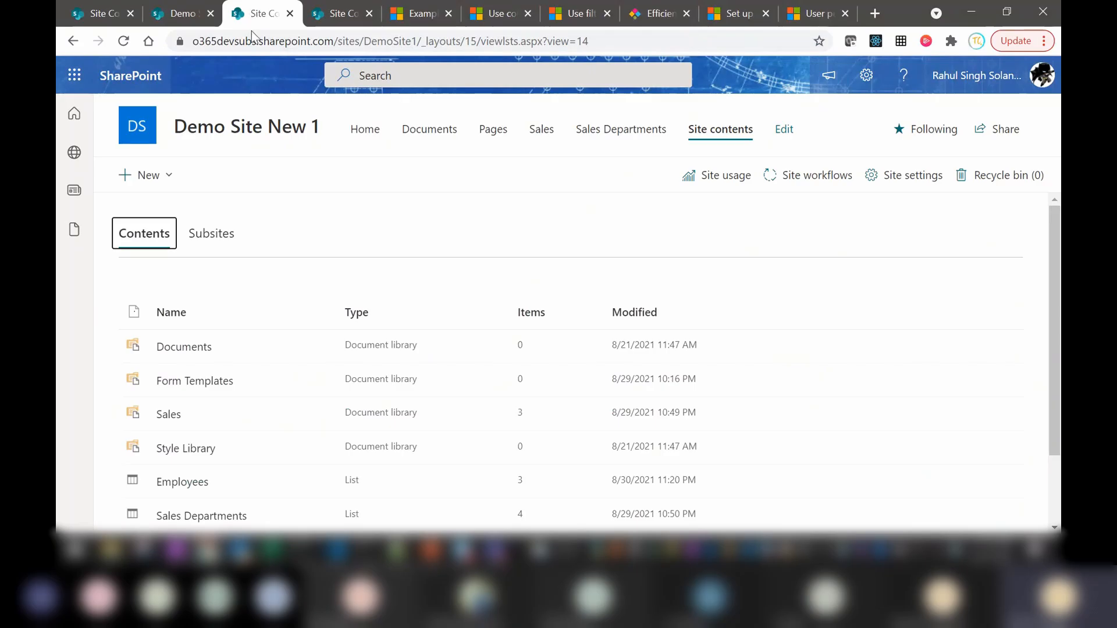
left_click(185, 16)
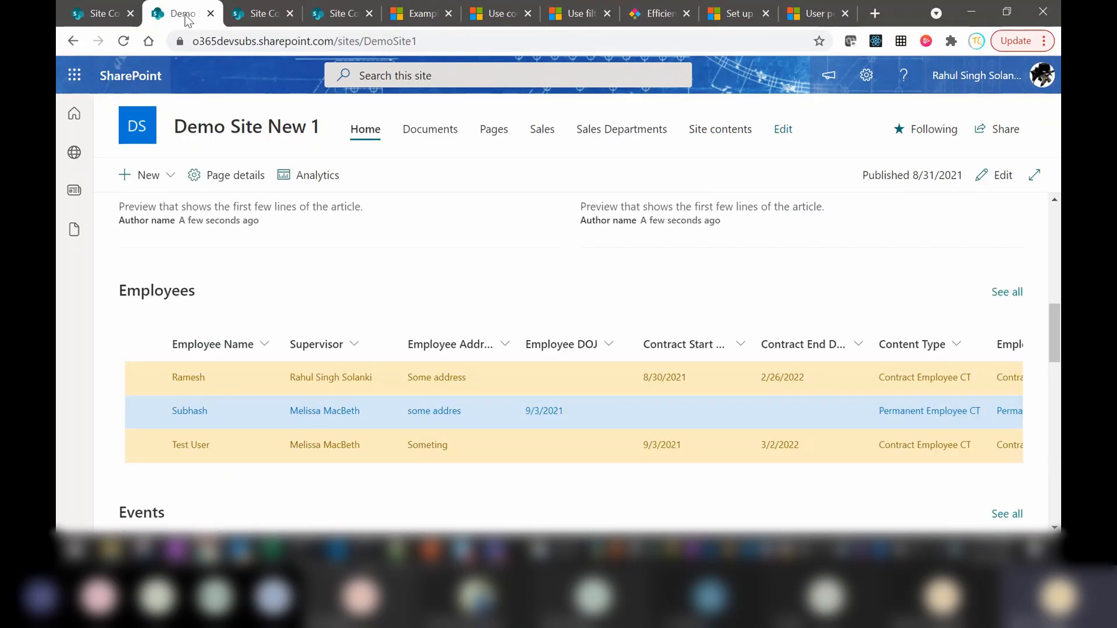
left_click(247, 22)
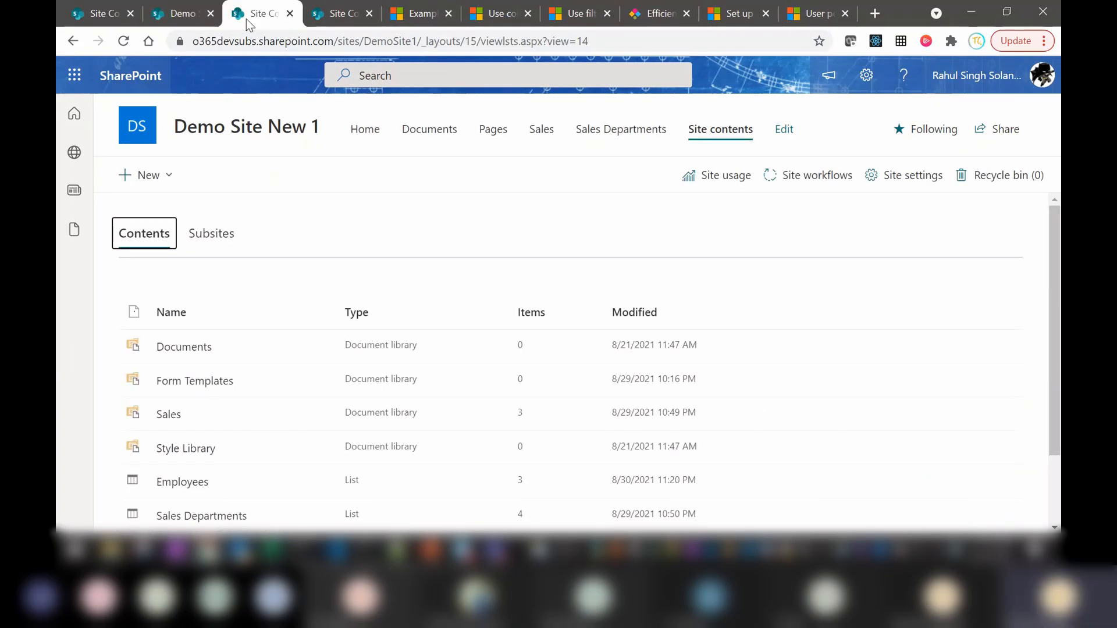
left_click(183, 480)
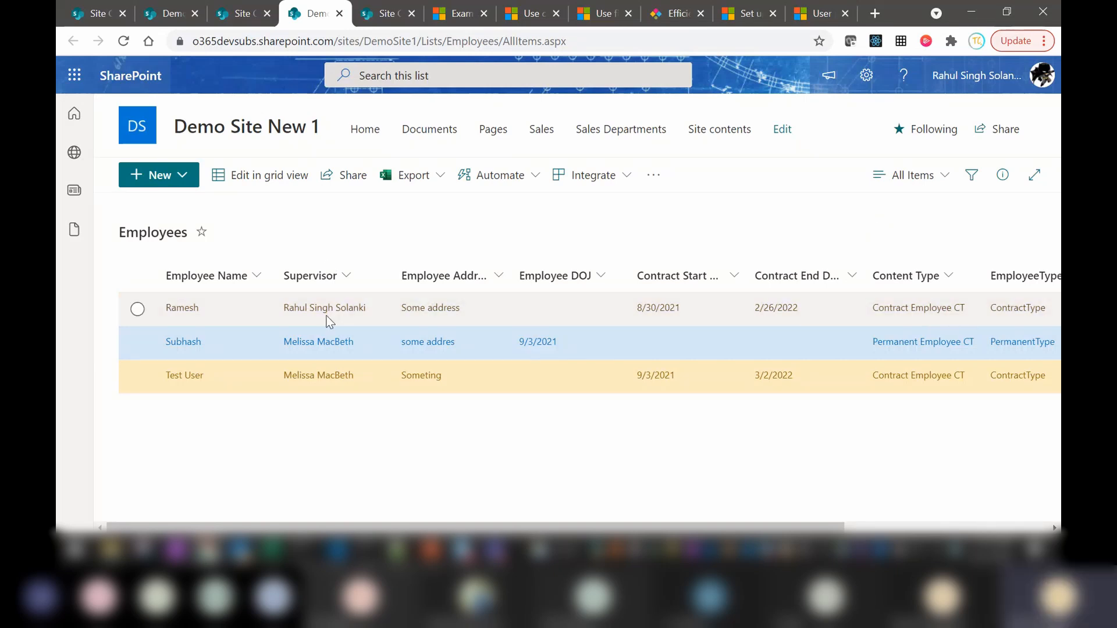
Create a public list-style view named "My Reportees" for the Employees list.
left_click(941, 177)
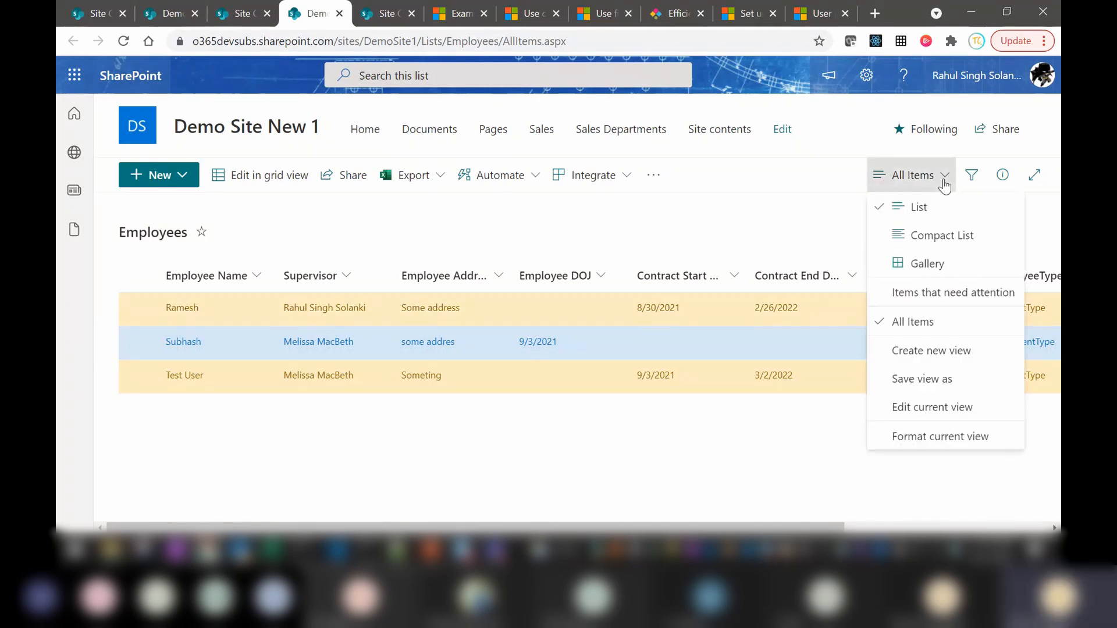
left_click(910, 352)
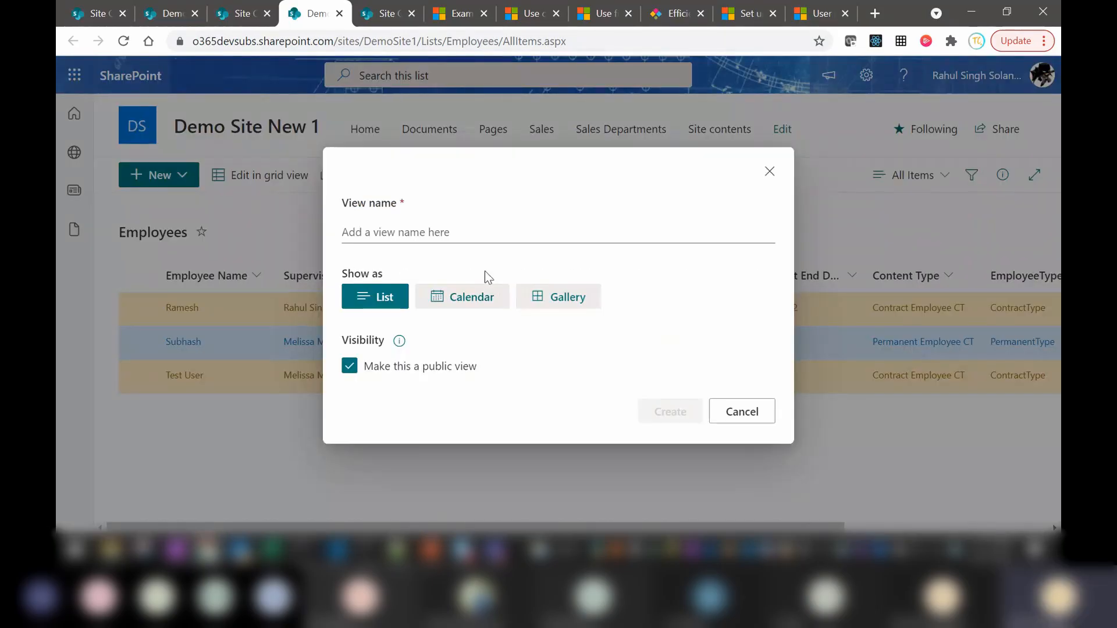
left_click(439, 229)
type("M")
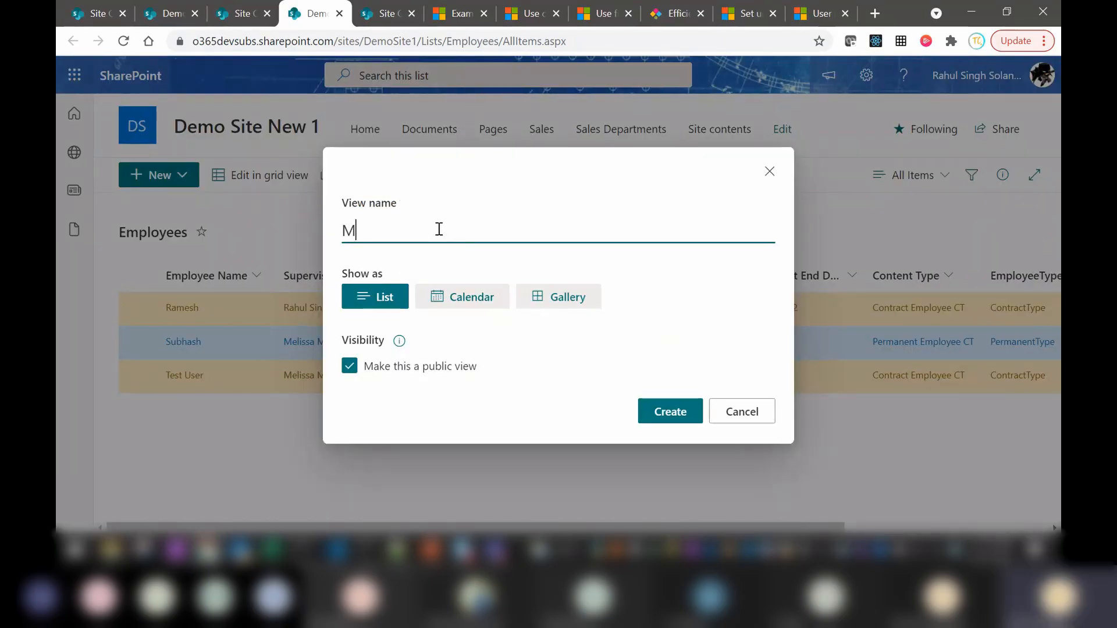
type("y Reportees")
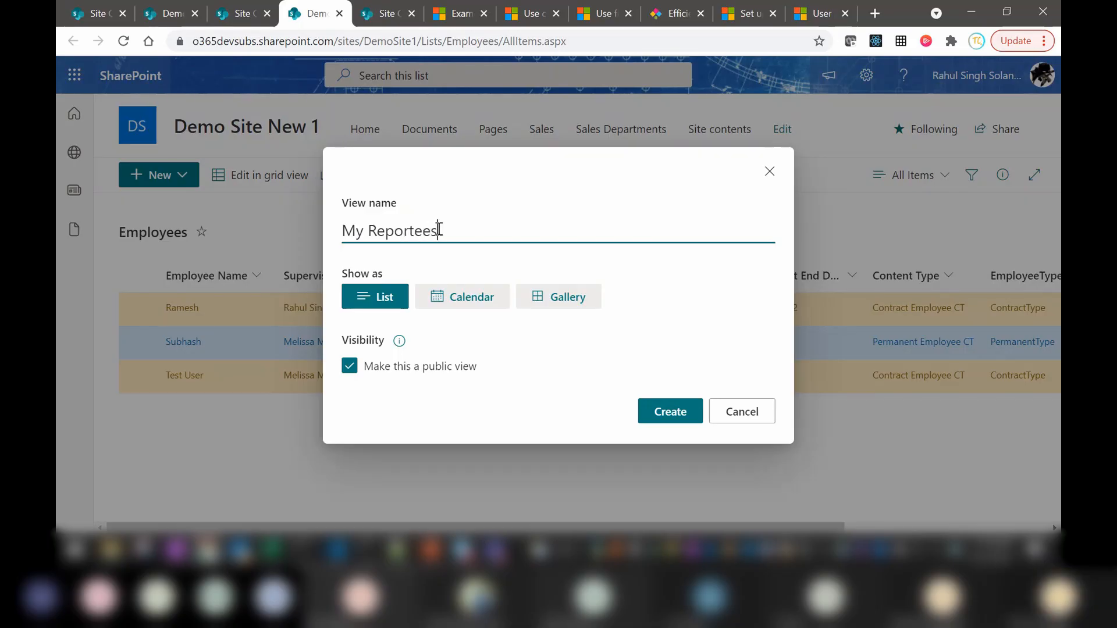
left_click(673, 412)
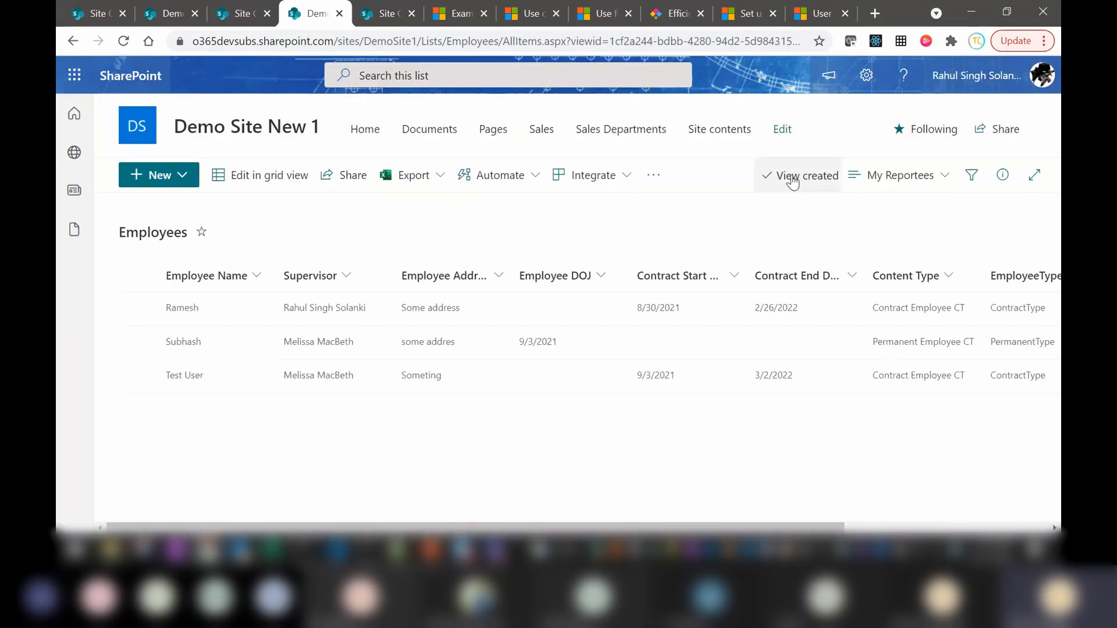
Edit the My Reportees view so that it displays only the Employee Name and EmployeeType columns.
left_click(928, 184)
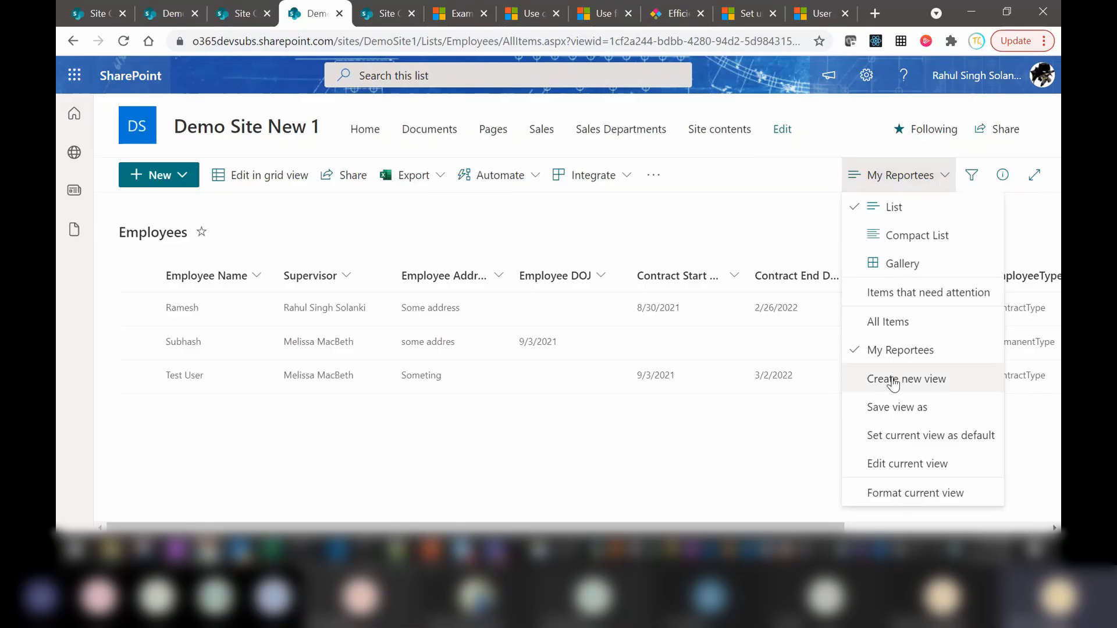
left_click(884, 465)
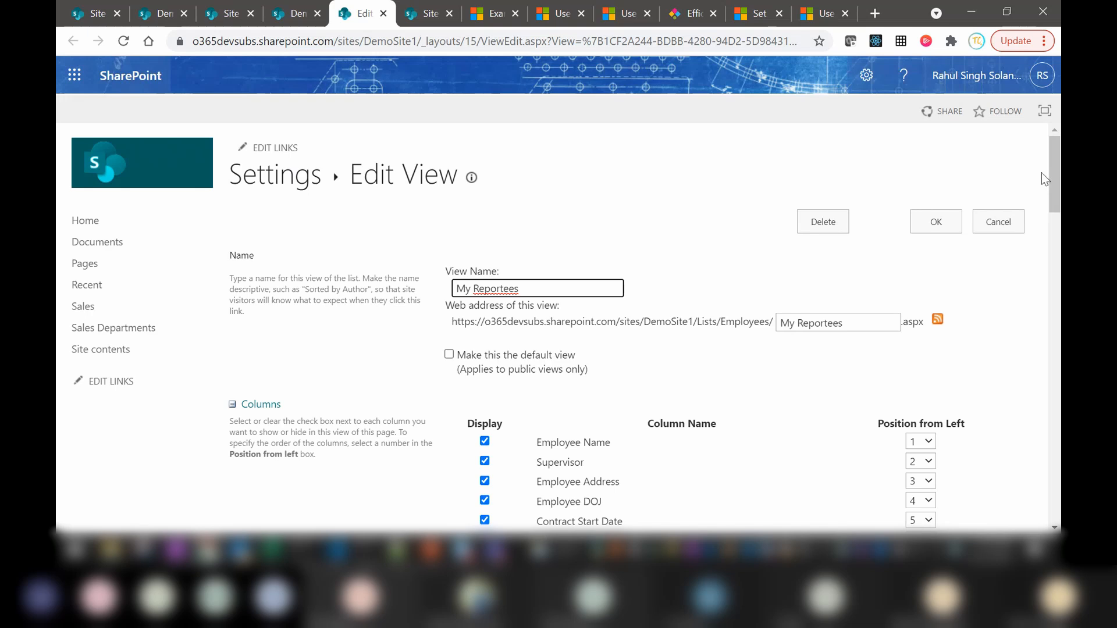
scroll(489, 288, "down", 3)
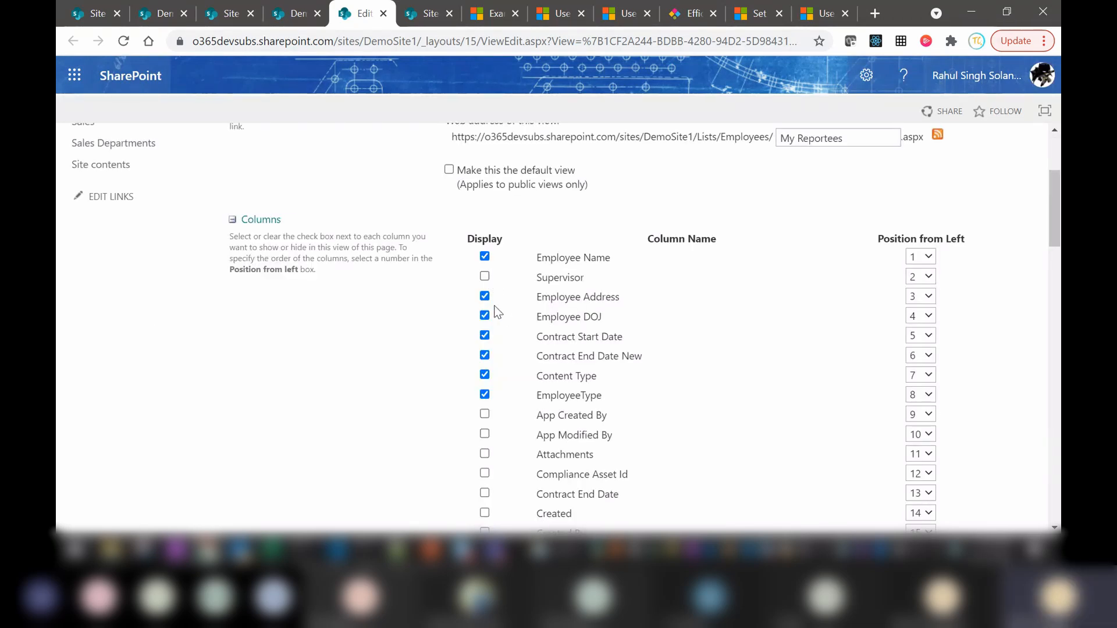
left_click(485, 298)
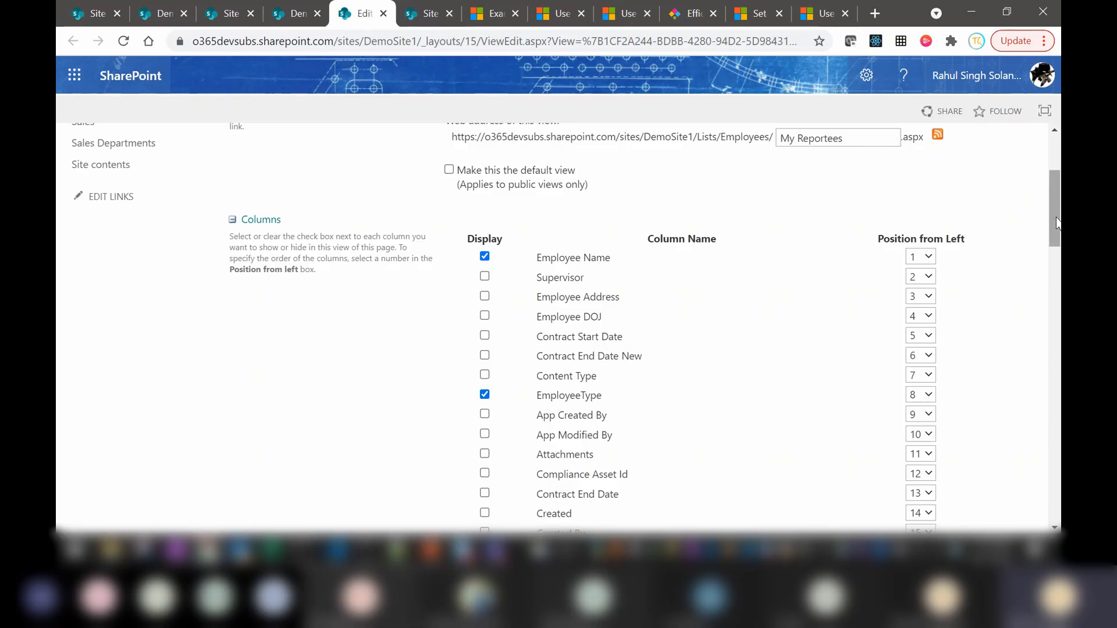
Sort the My Reportees view first by Employee Name in descending order.
left_click_drag(1056, 229, 1059, 349)
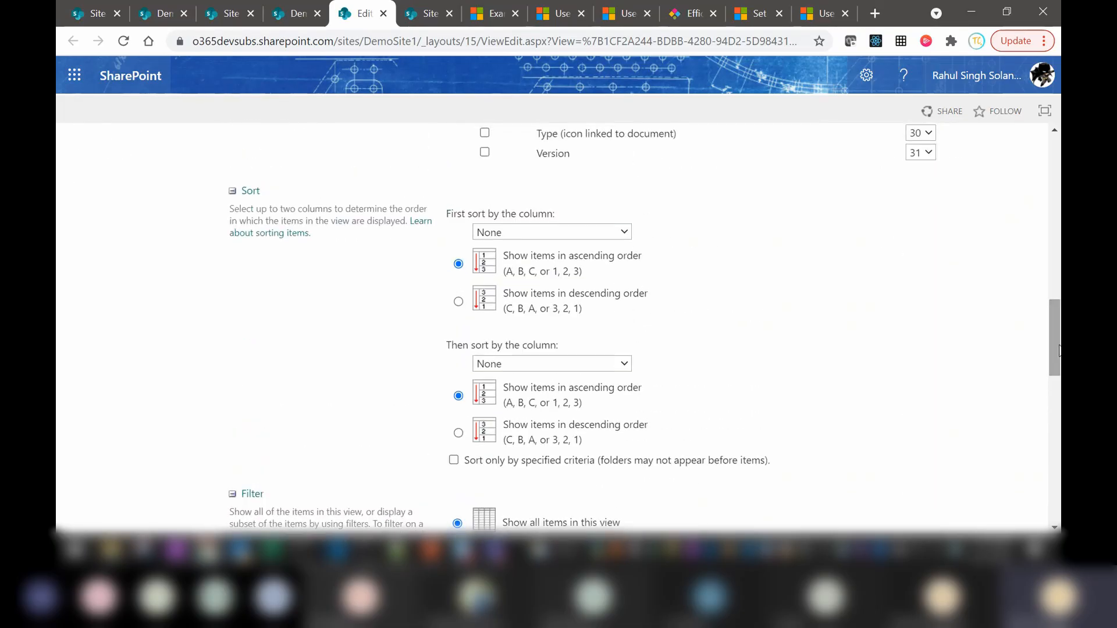
left_click(554, 238)
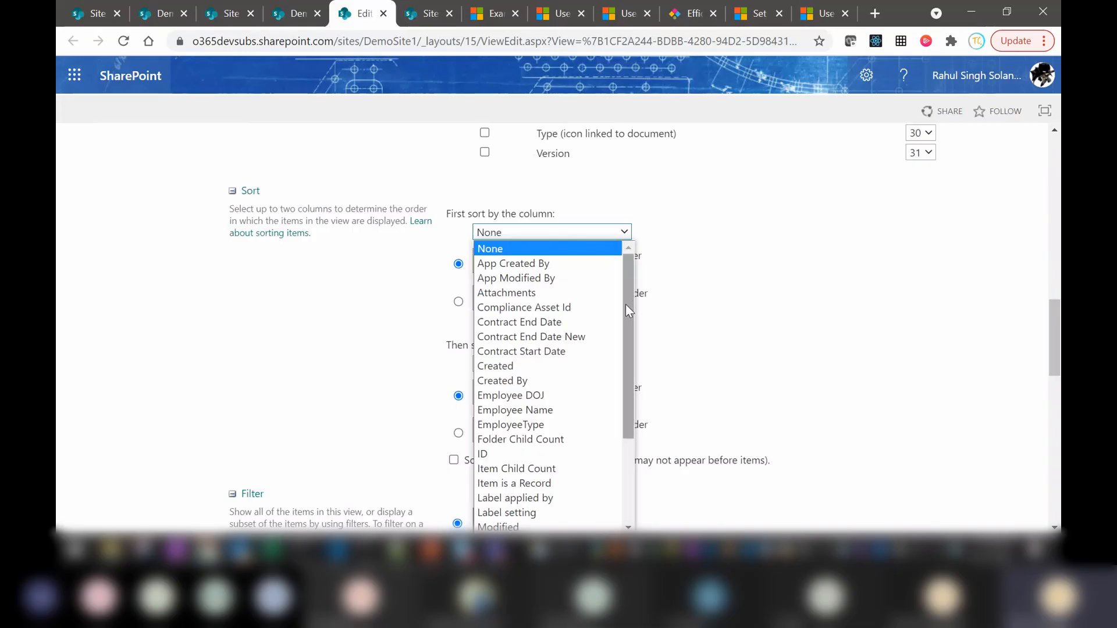
left_click_drag(626, 305, 626, 313)
left_click(526, 397)
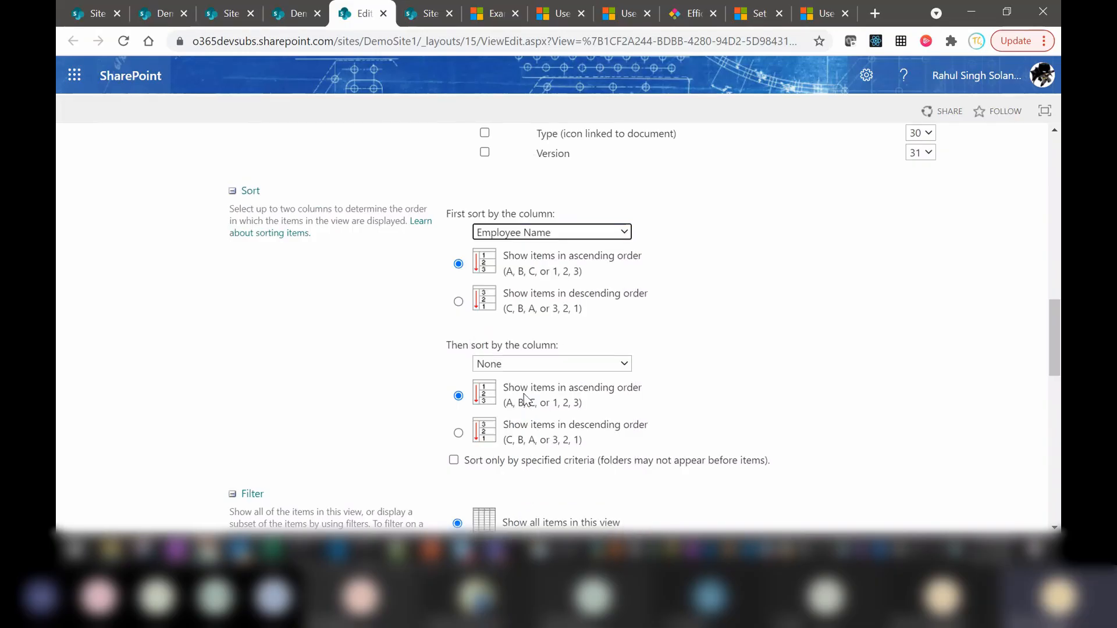
left_click(459, 302)
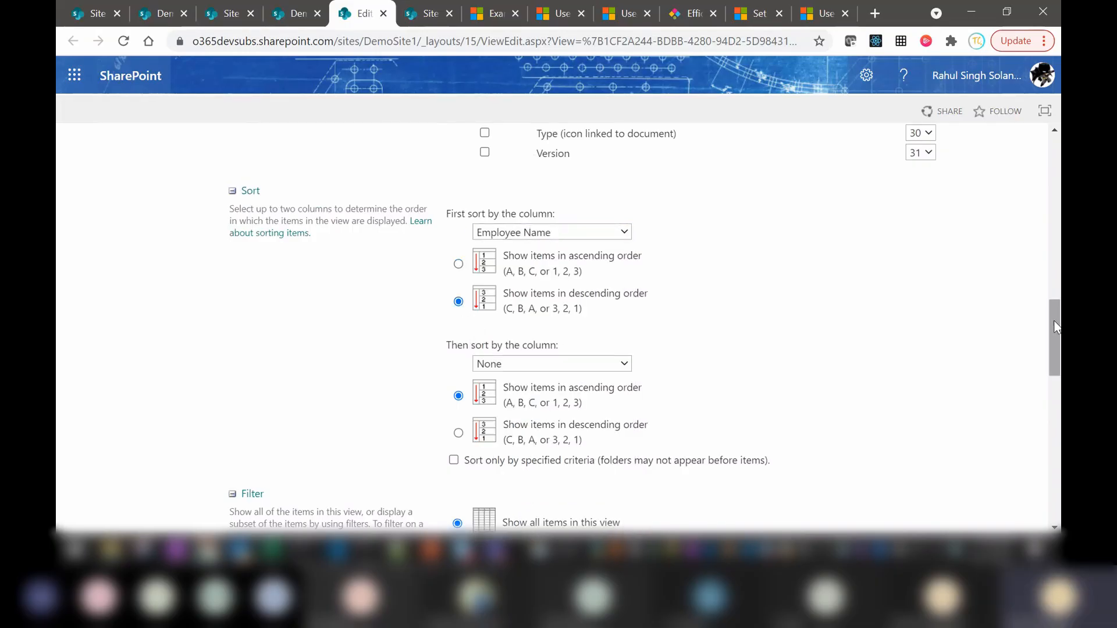
Filter the My Reportees view to items whose Supervisor is equal to [Me], and save the view.
left_click_drag(1053, 323, 1059, 394)
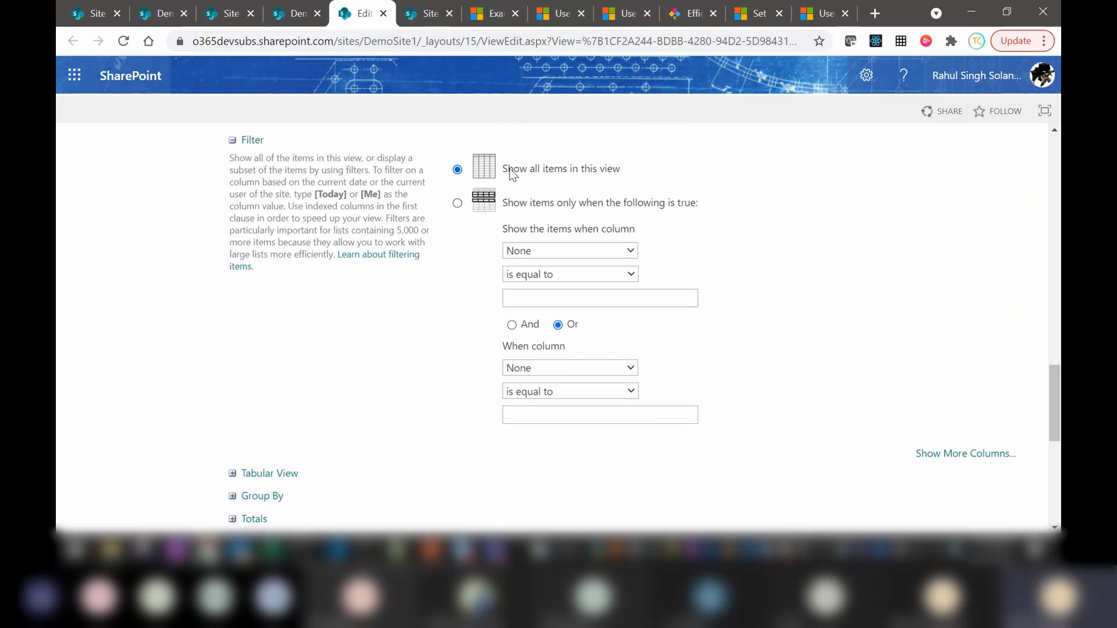
left_click_drag(510, 169, 562, 171)
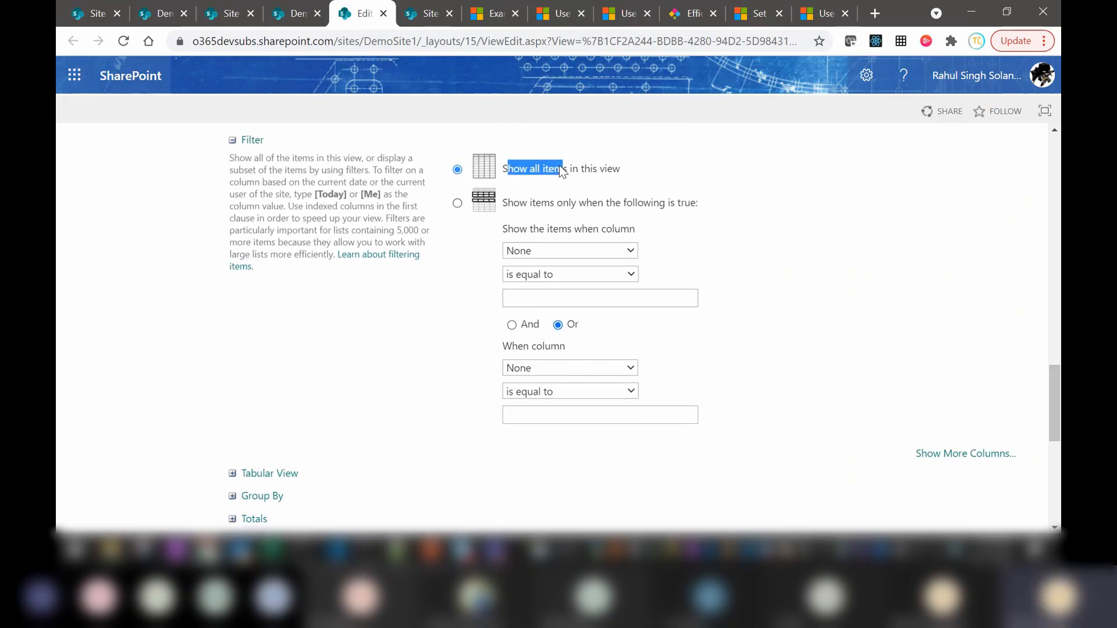
left_click(458, 204)
left_click(595, 251)
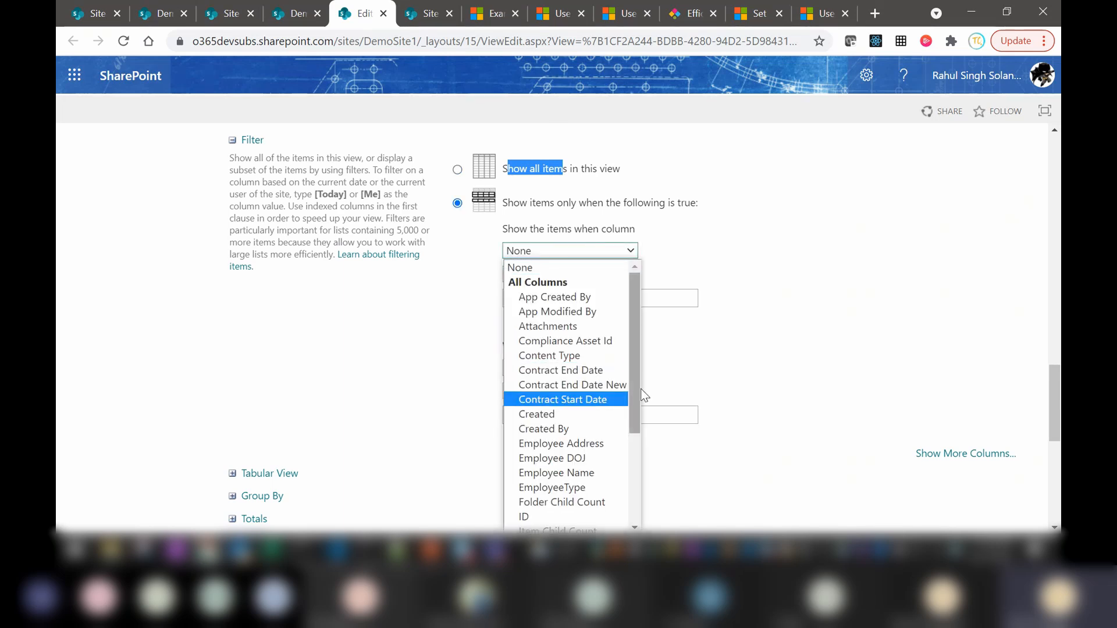
left_click_drag(638, 394, 640, 478)
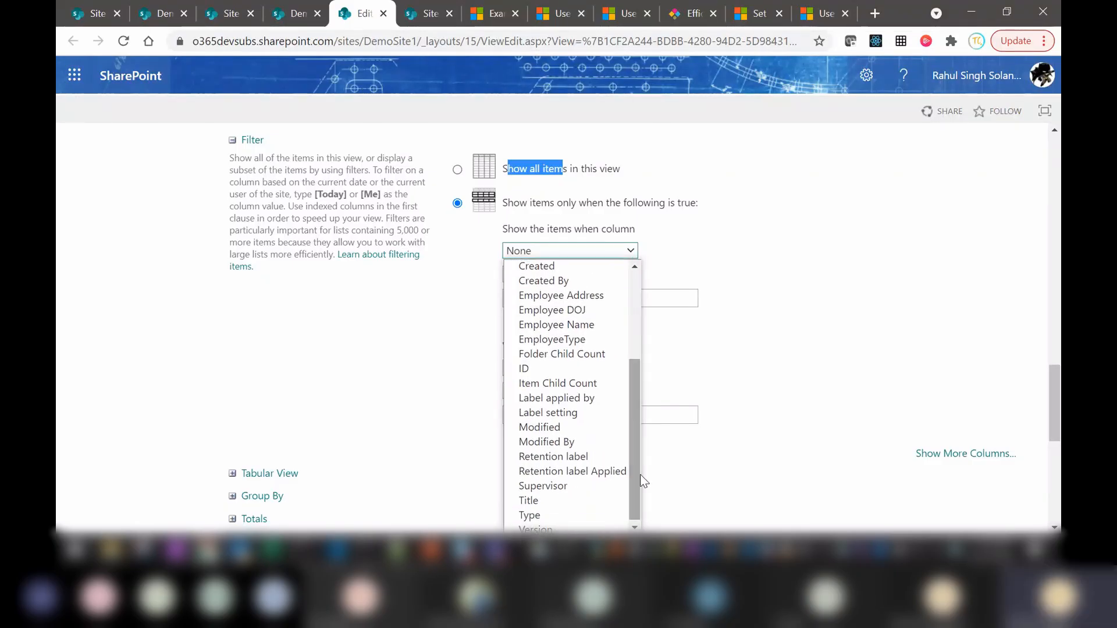
left_click(564, 491)
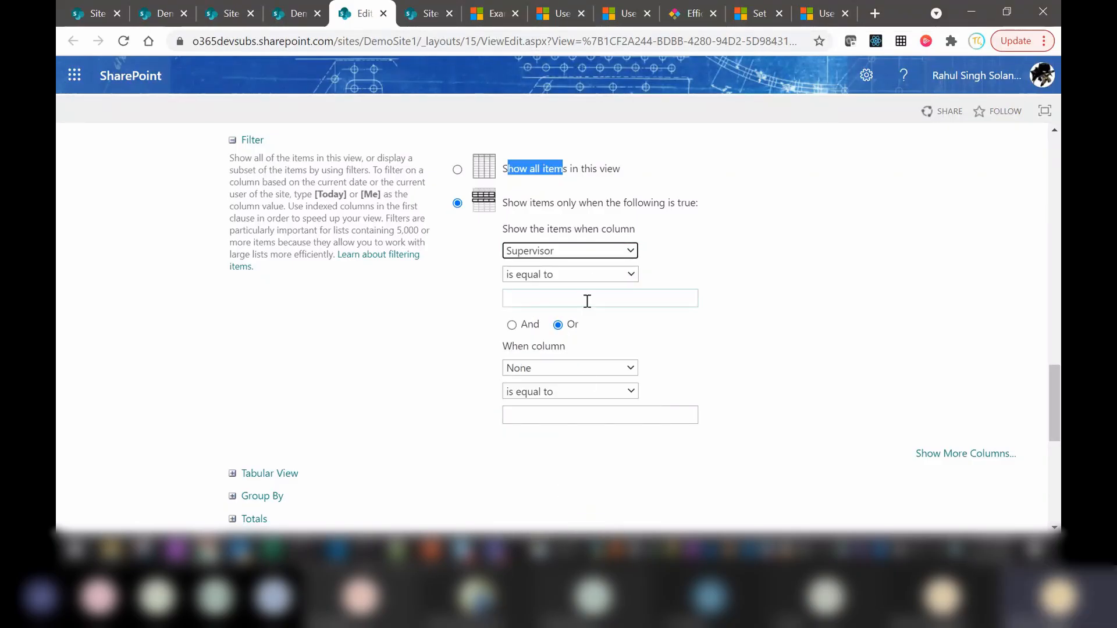
left_click(588, 301)
key("Down")
key("Return")
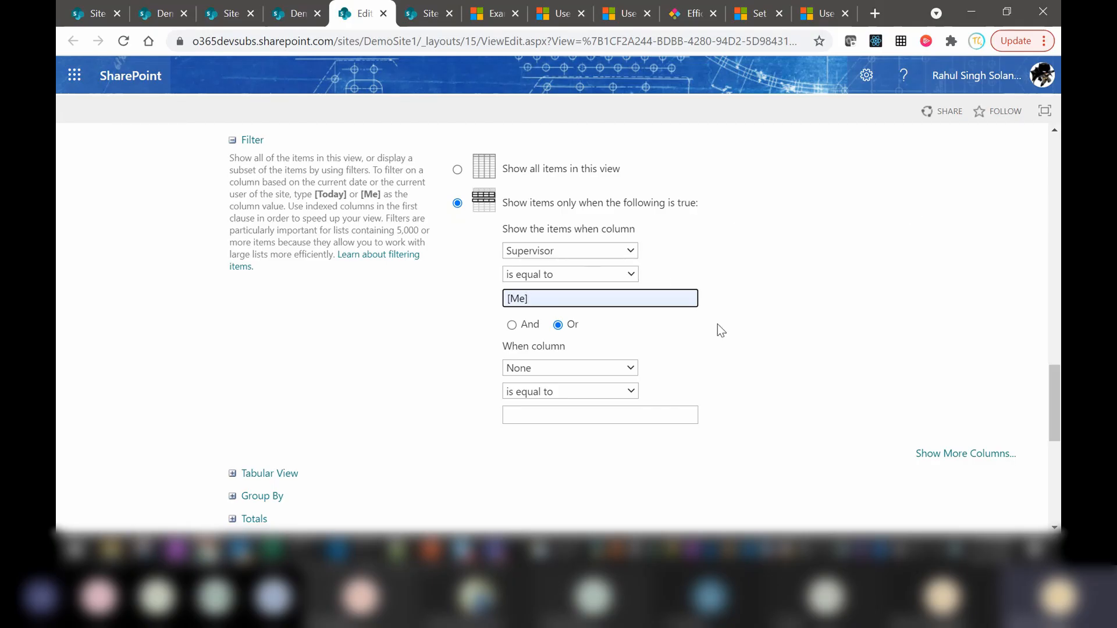
left_click_drag(1055, 382, 1059, 463)
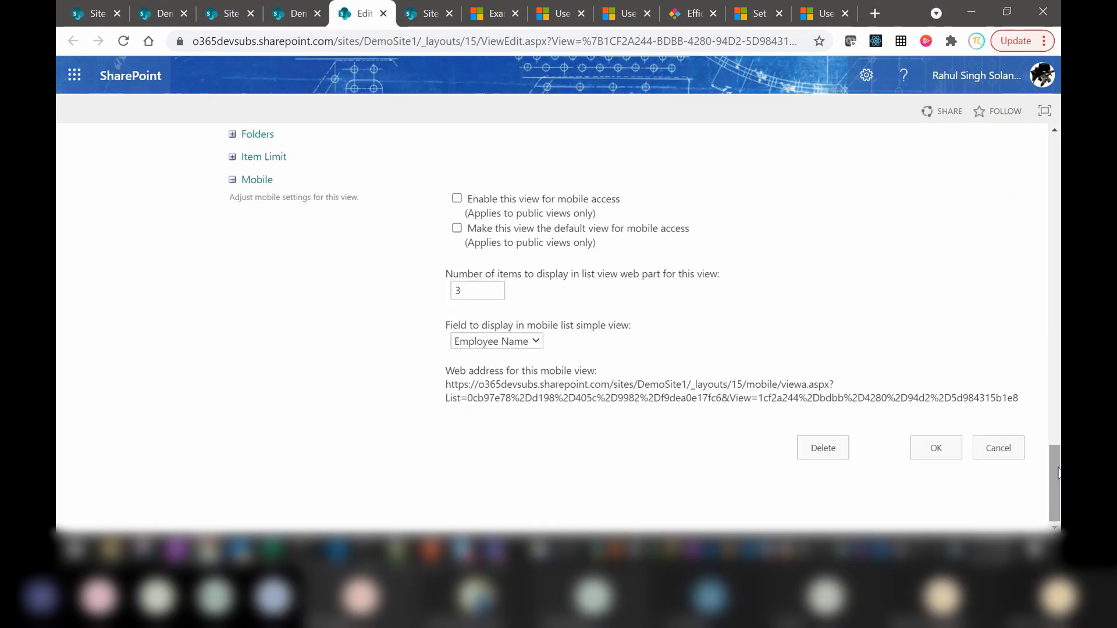
left_click(931, 458)
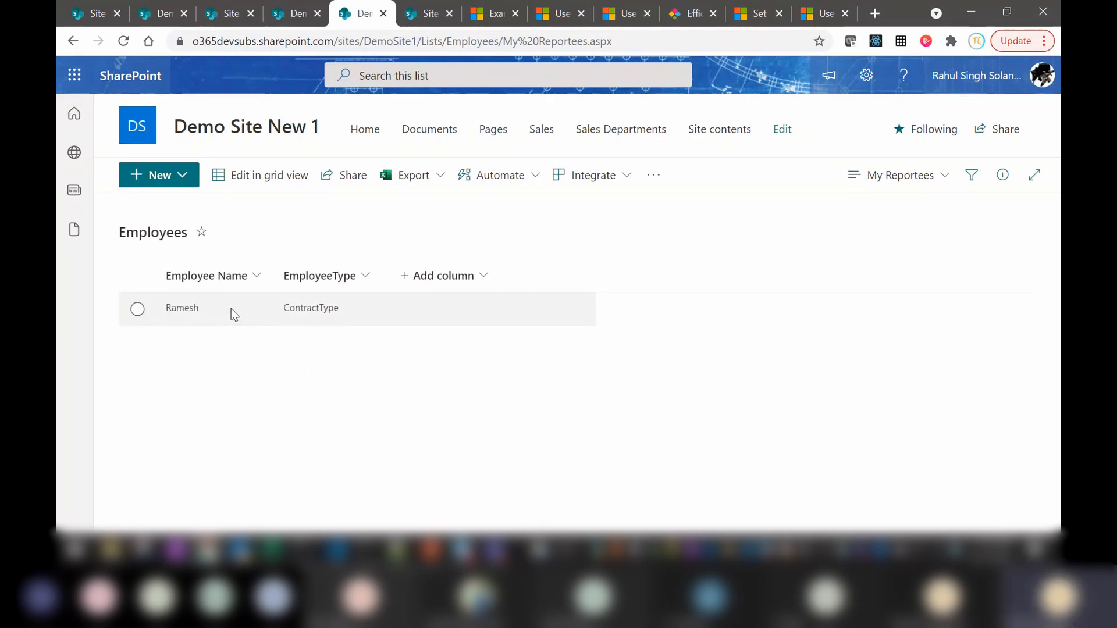
Switch the Employees list to the All Items view and filter the Supervisor column by the second listed supervisor.
left_click(936, 189)
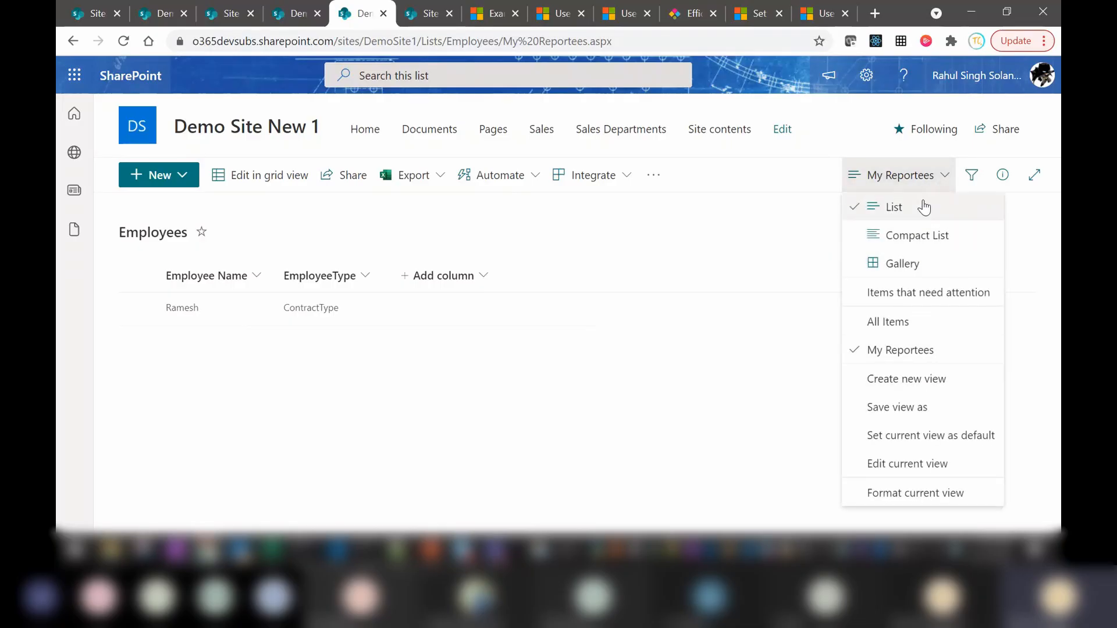
left_click(885, 322)
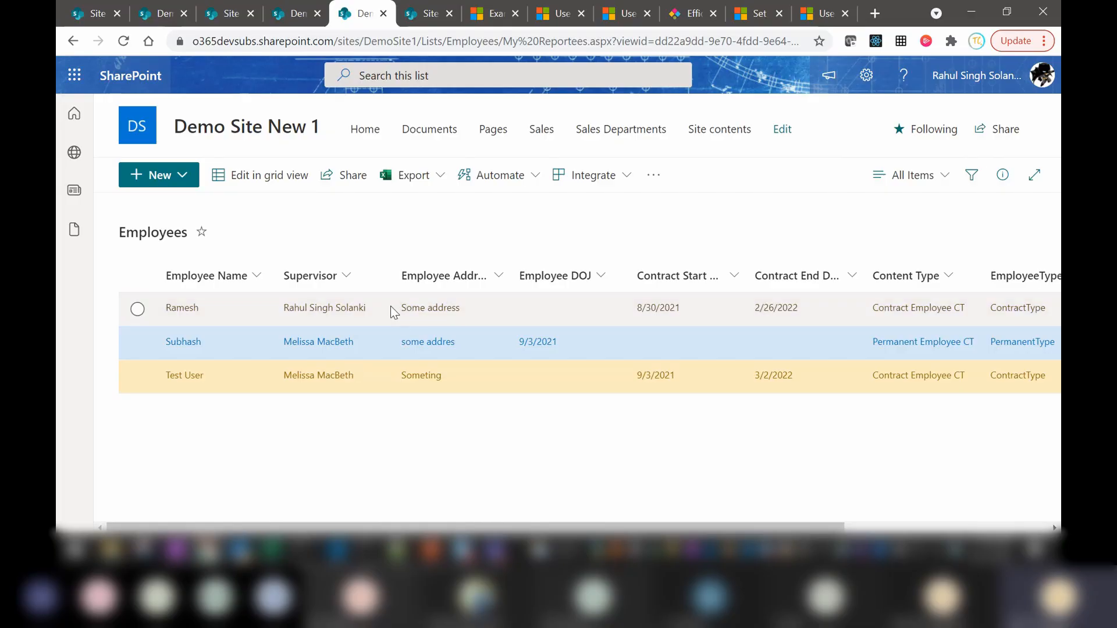
left_click(354, 283)
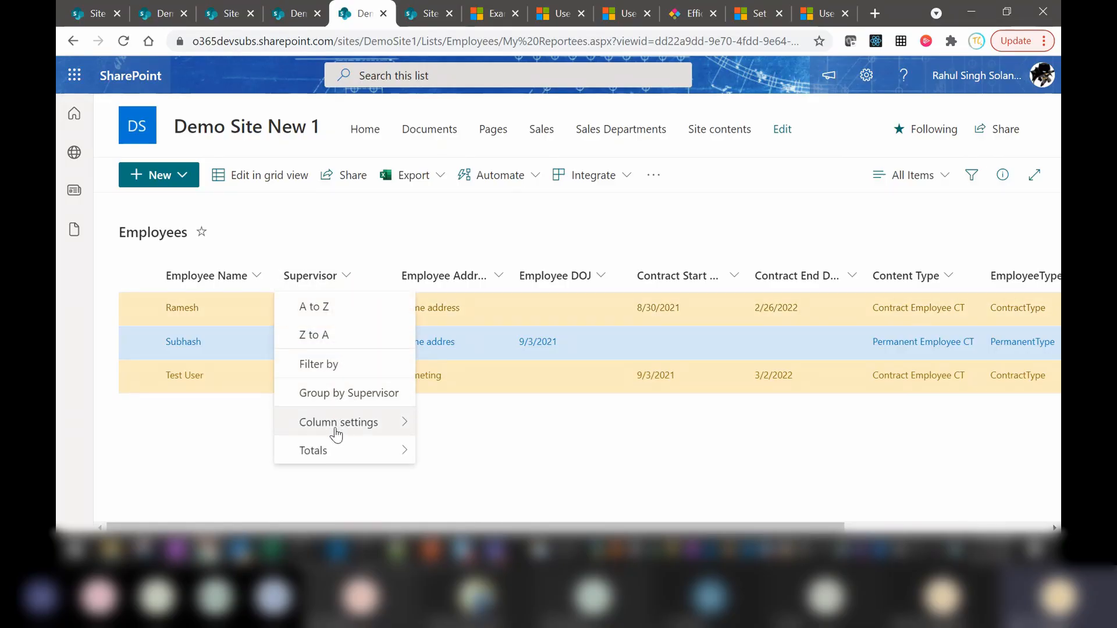
left_click(332, 369)
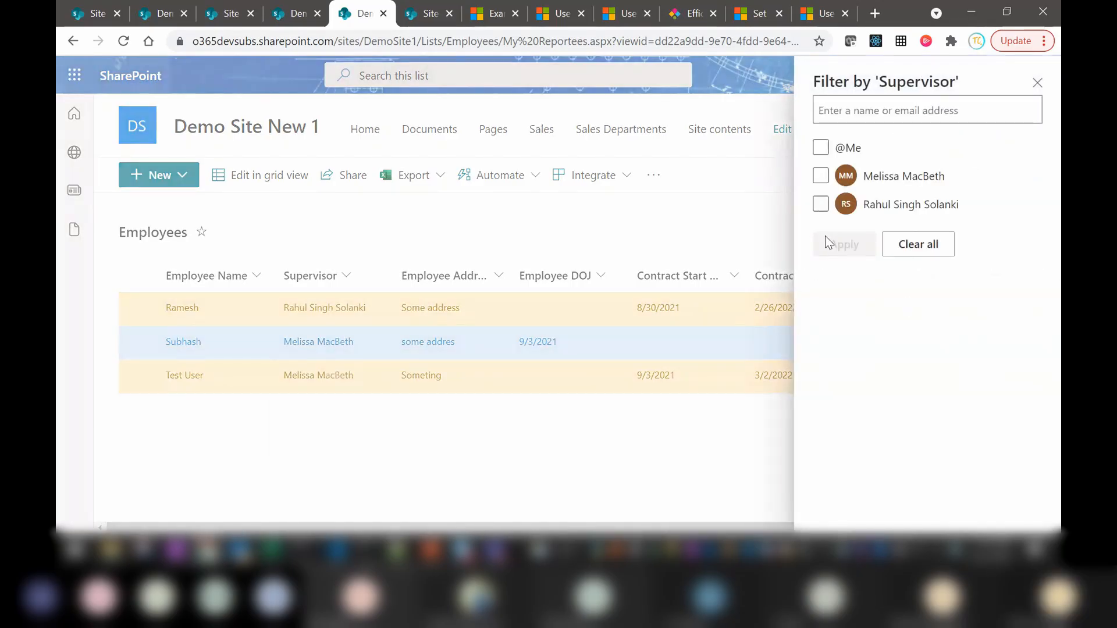
left_click(820, 204)
left_click(840, 249)
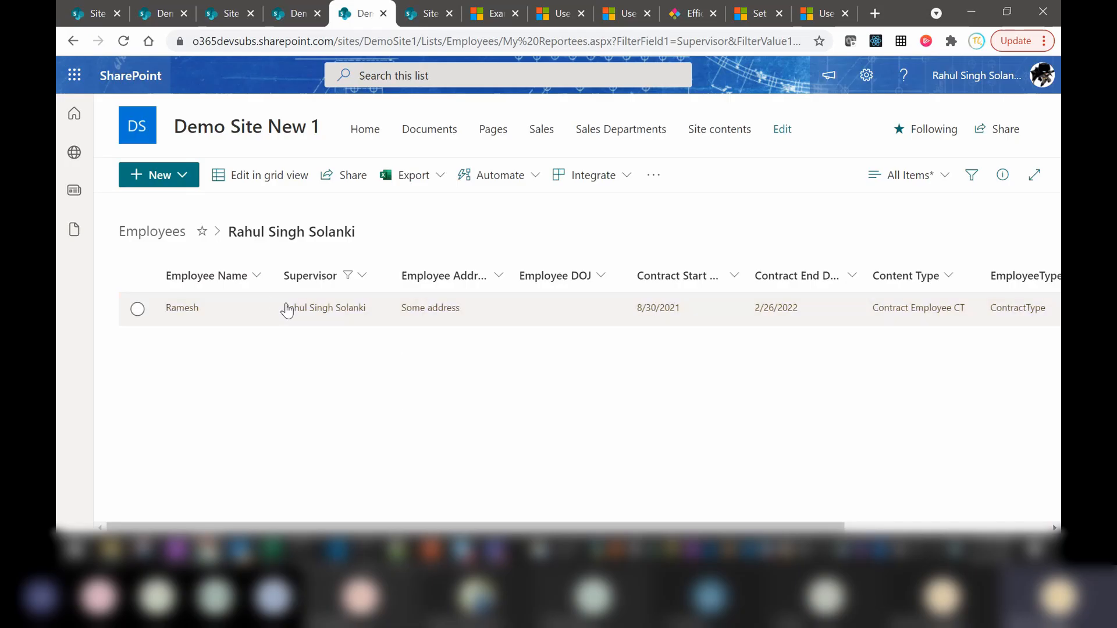
Remove the supervisor selection from the Supervisor column filter and apply the change.
left_click(363, 277)
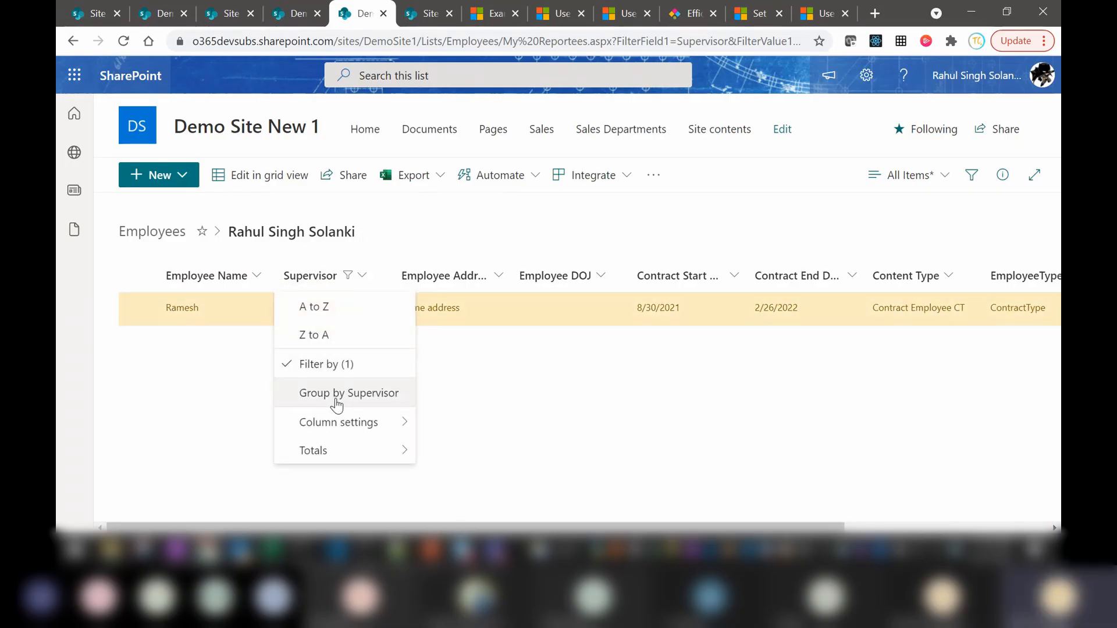
left_click(319, 366)
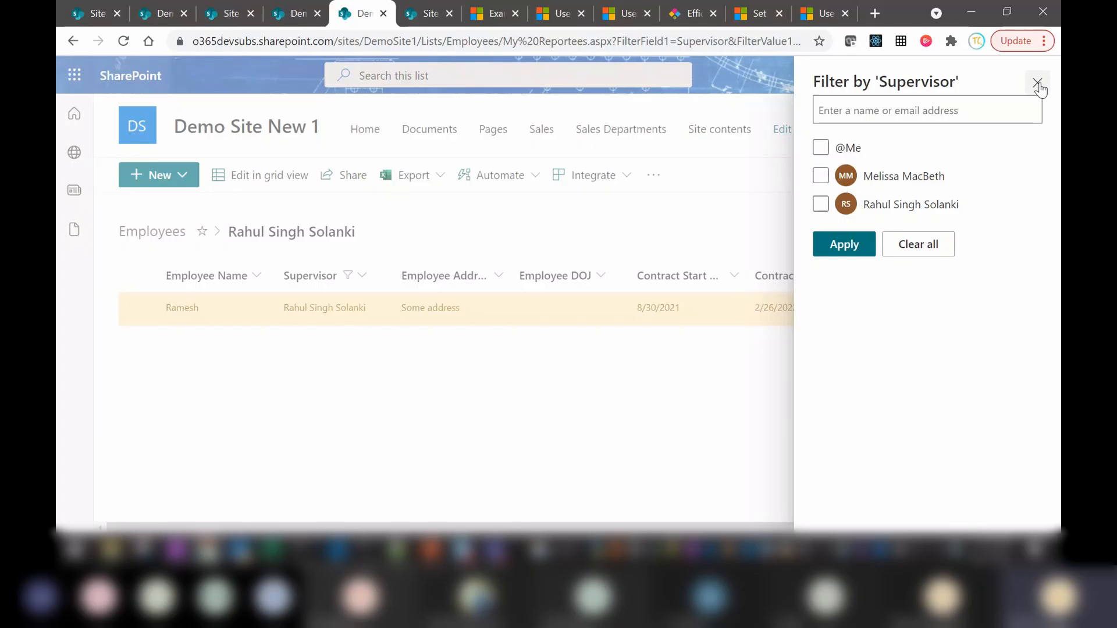
left_click(847, 244)
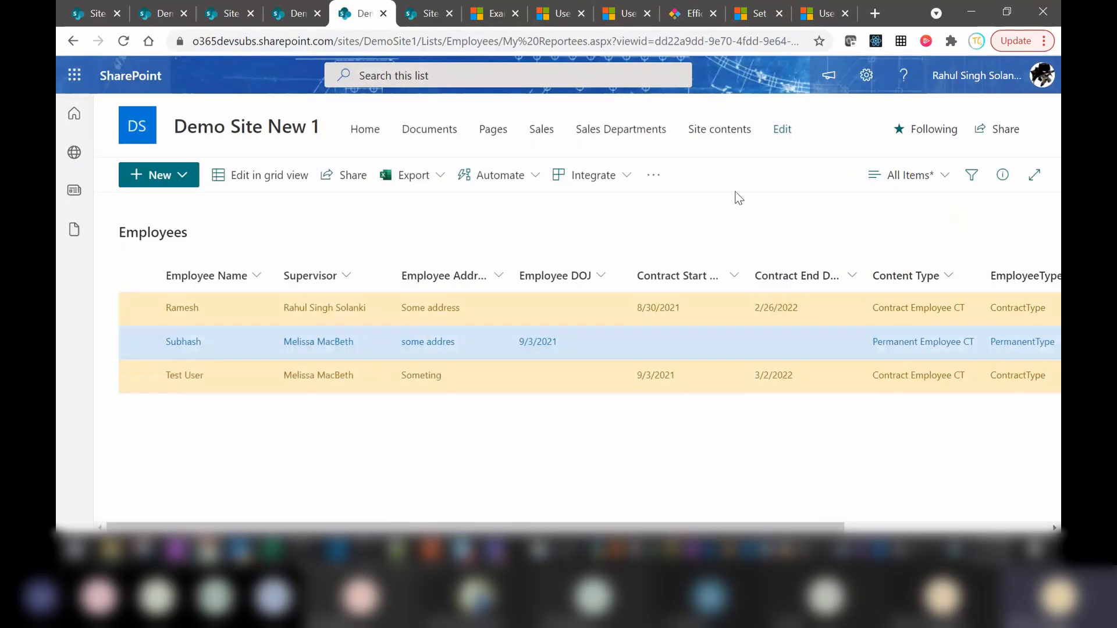
Group the Employees list by Supervisor, then collapse and re-expand both supervisor groups.
left_click(363, 281)
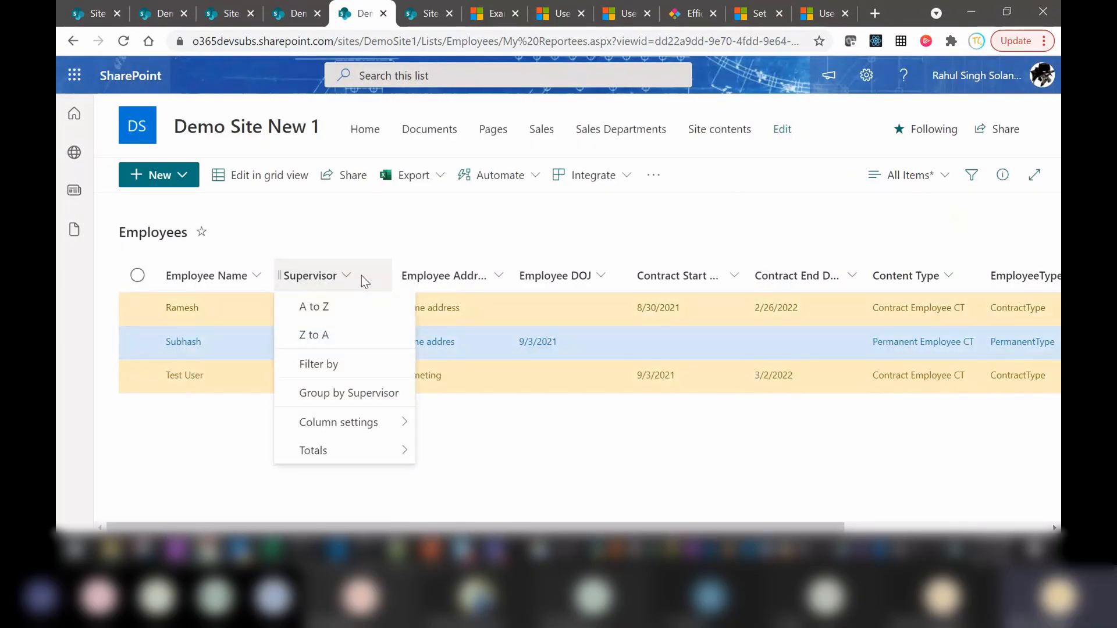
left_click(334, 395)
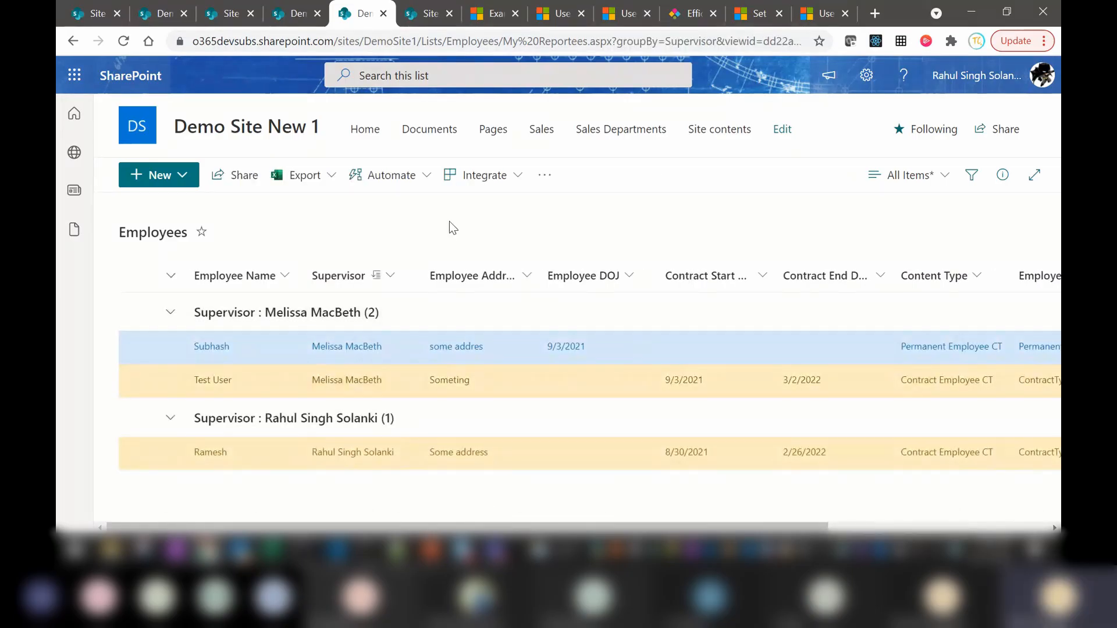
left_click(171, 311)
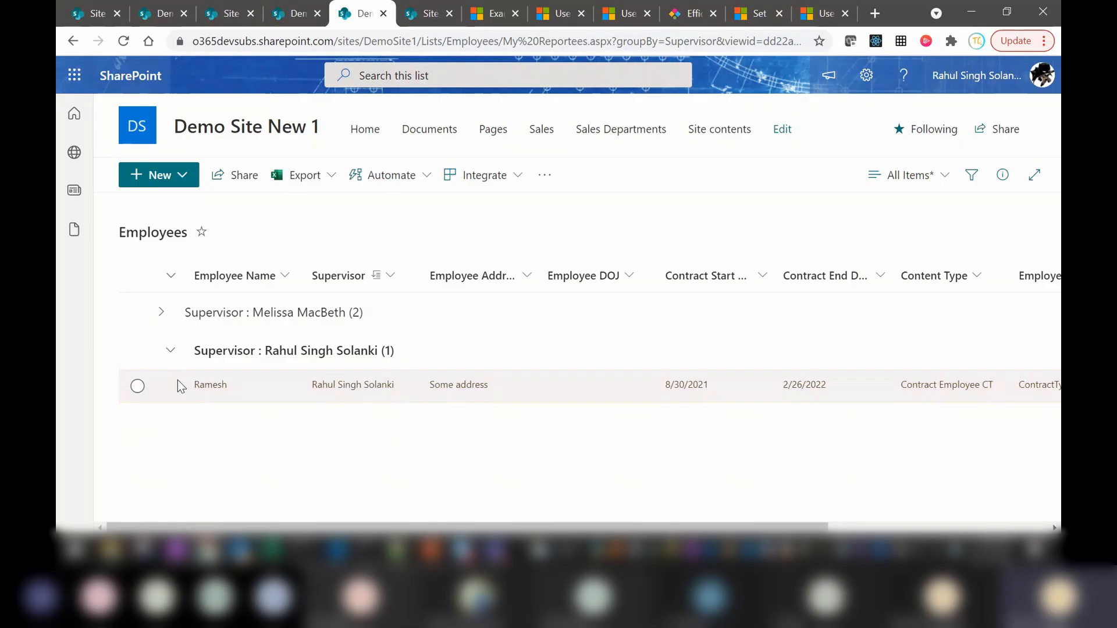
left_click(170, 351)
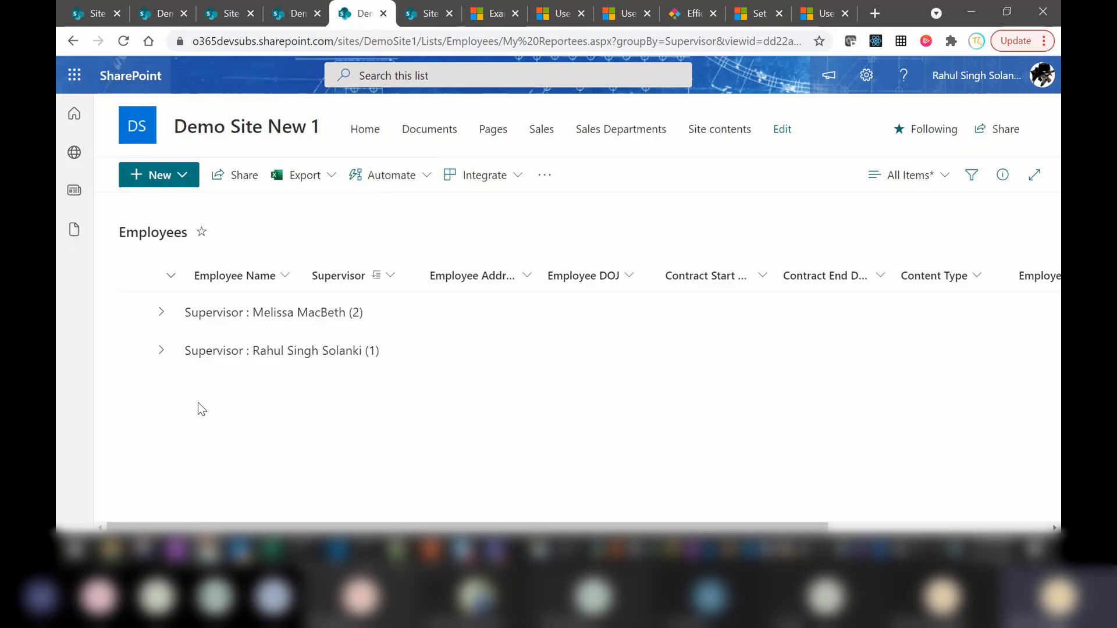
left_click(161, 315)
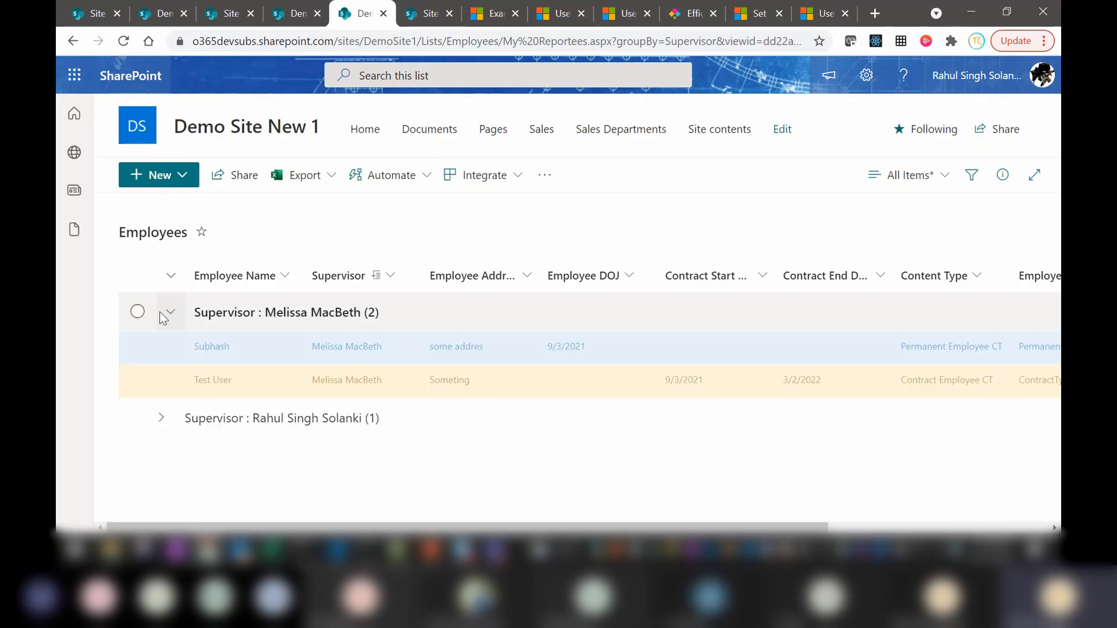
left_click(162, 314)
left_click(161, 314)
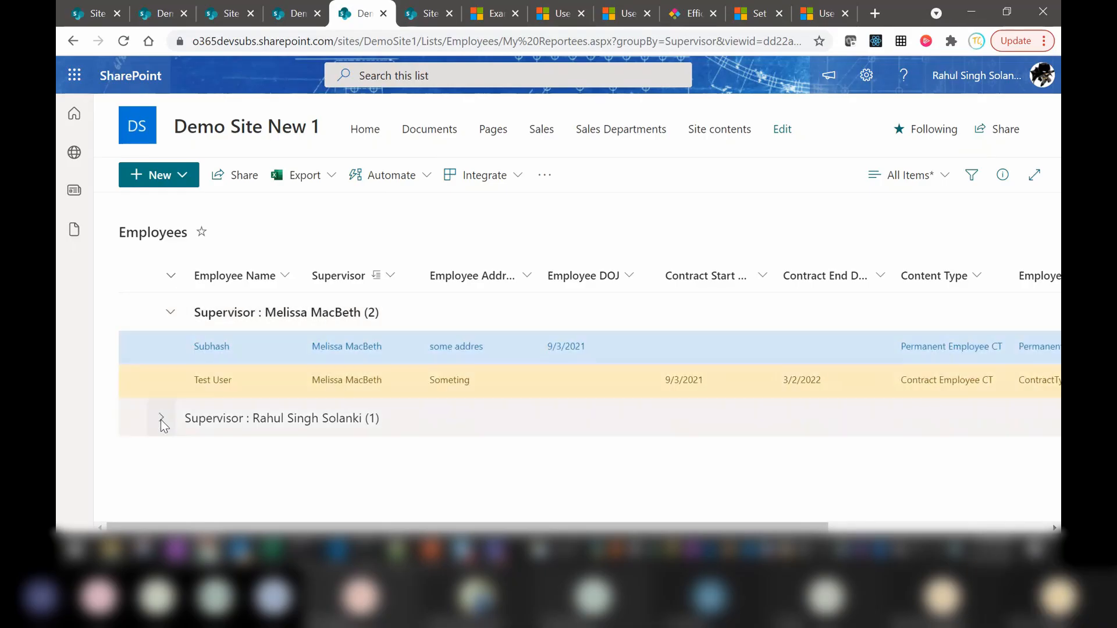
left_click(161, 419)
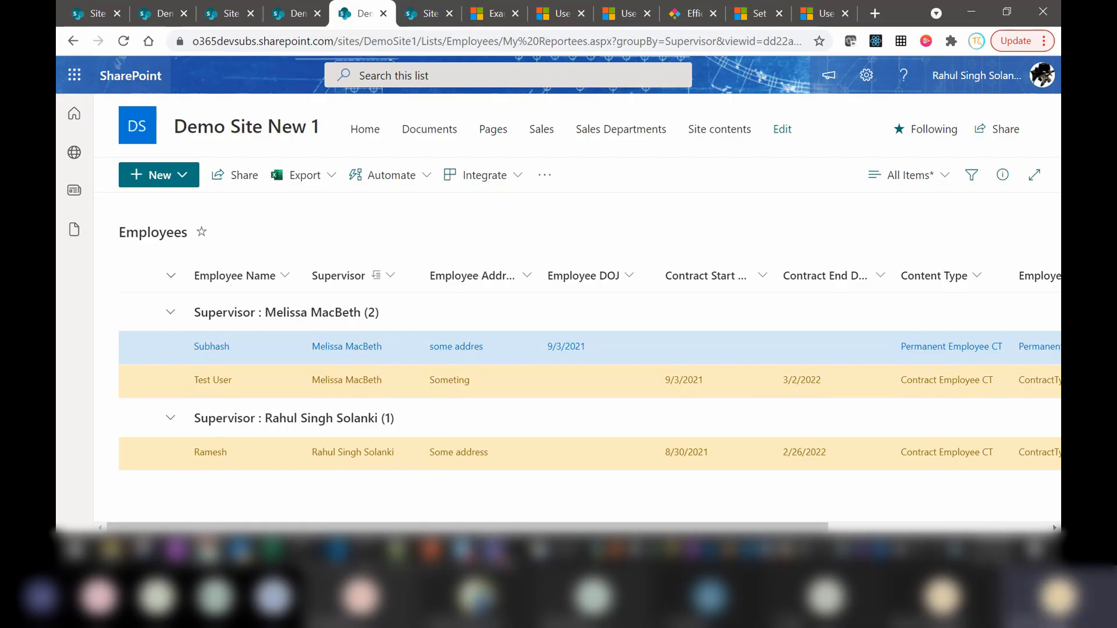
Switch to the SharePoint Training presentation in PowerPoint, review the [TODAY] special filter on the Demo slide, and return to SharePoint.
left_click(432, 549)
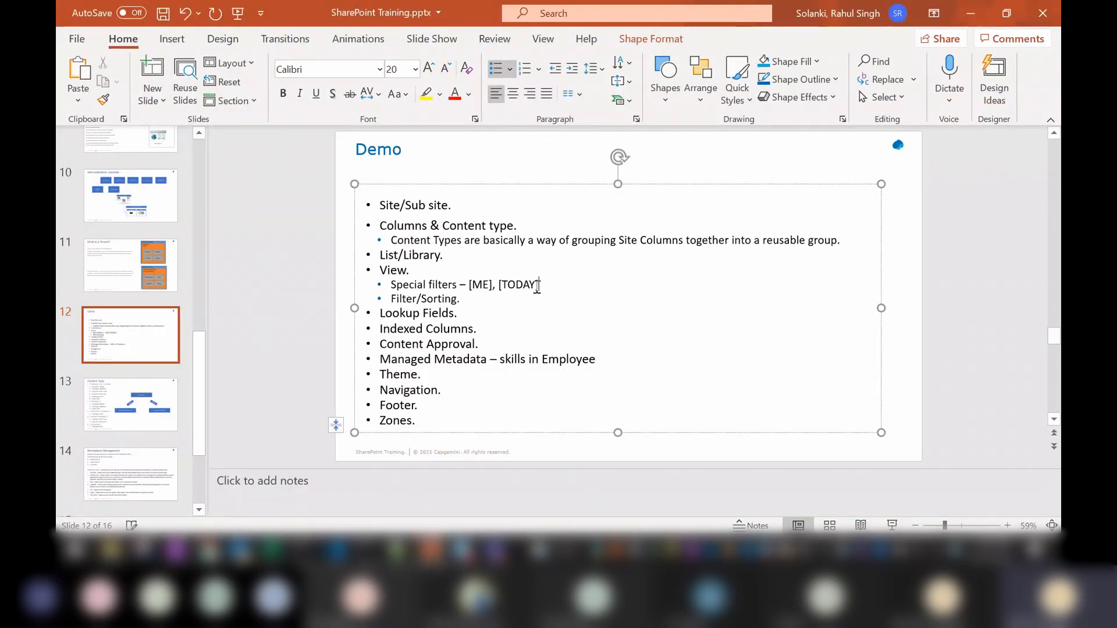
left_click_drag(538, 286, 503, 285)
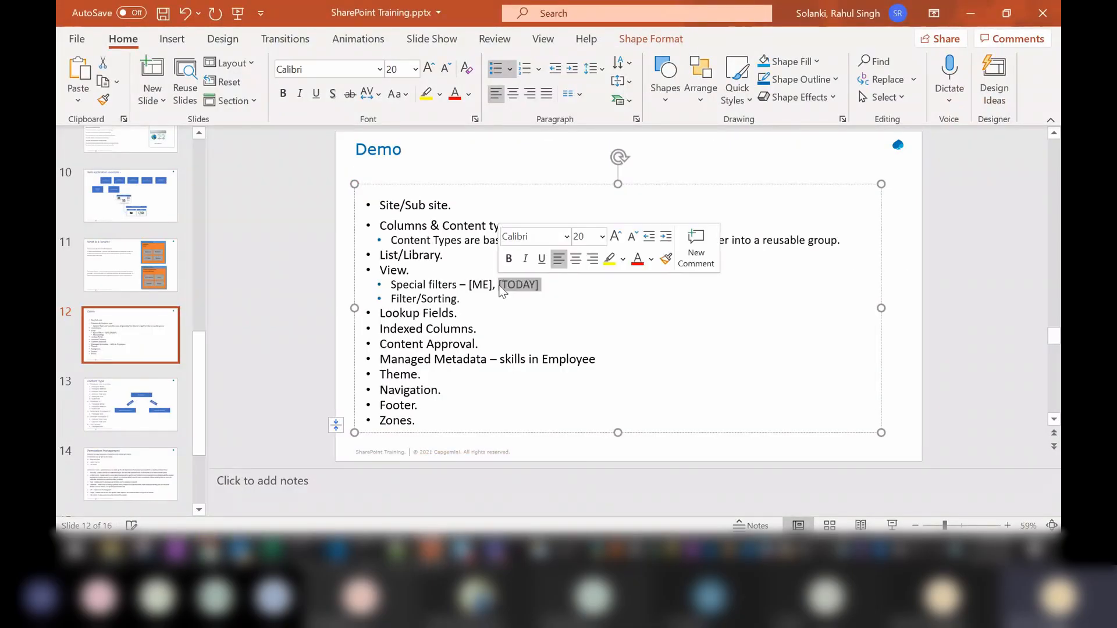
left_click(972, 24)
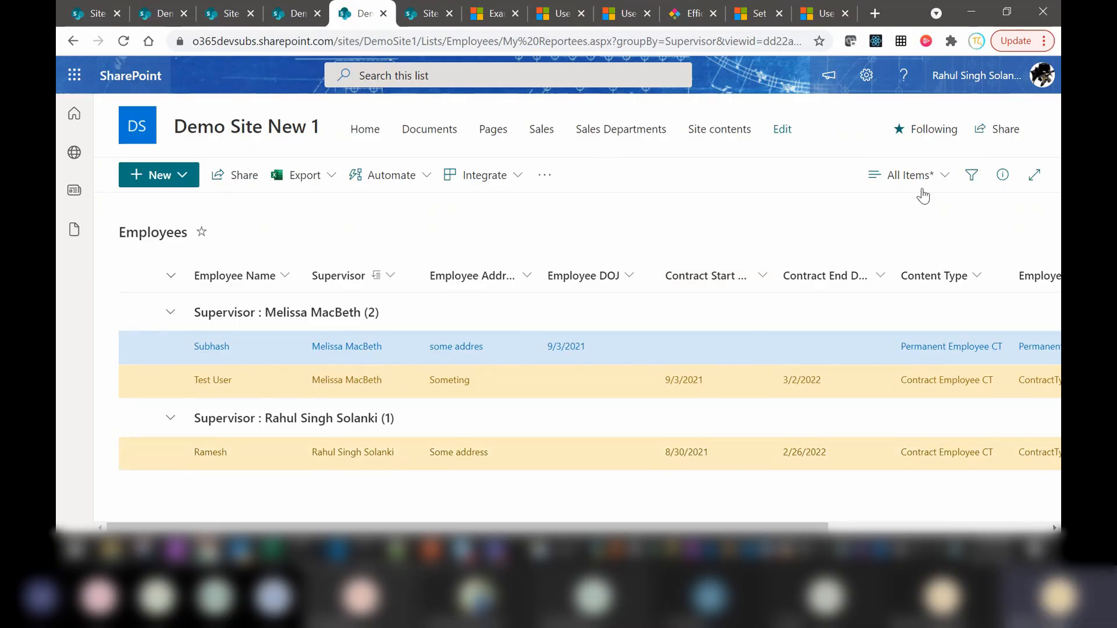
Edit the All Items view to show only items whose Contract Start Date is less than a filter value.
left_click(937, 175)
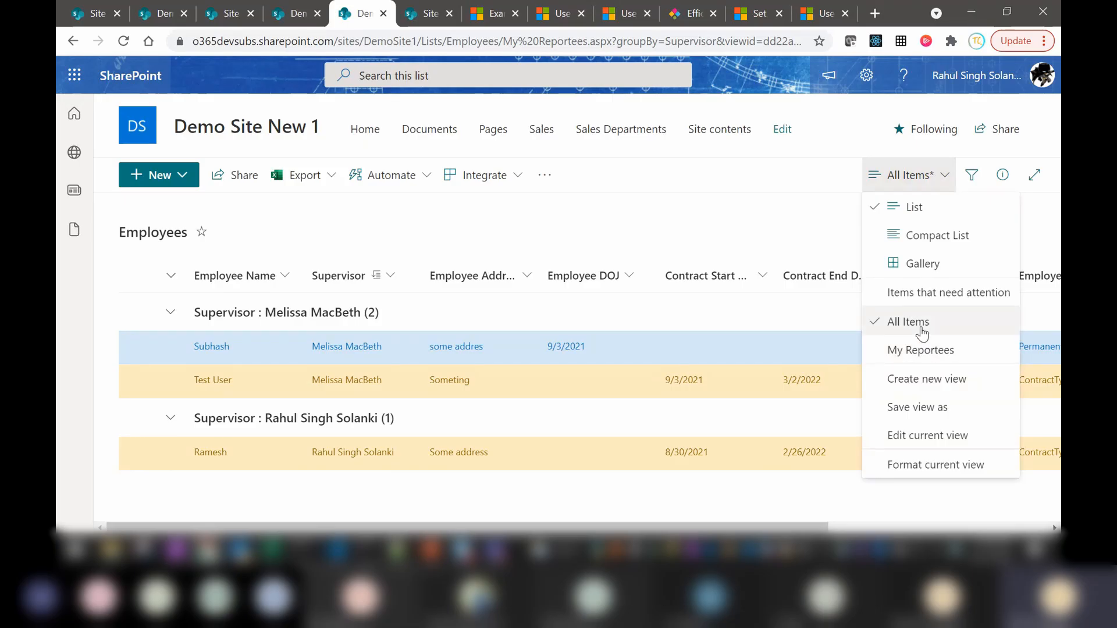
left_click(906, 436)
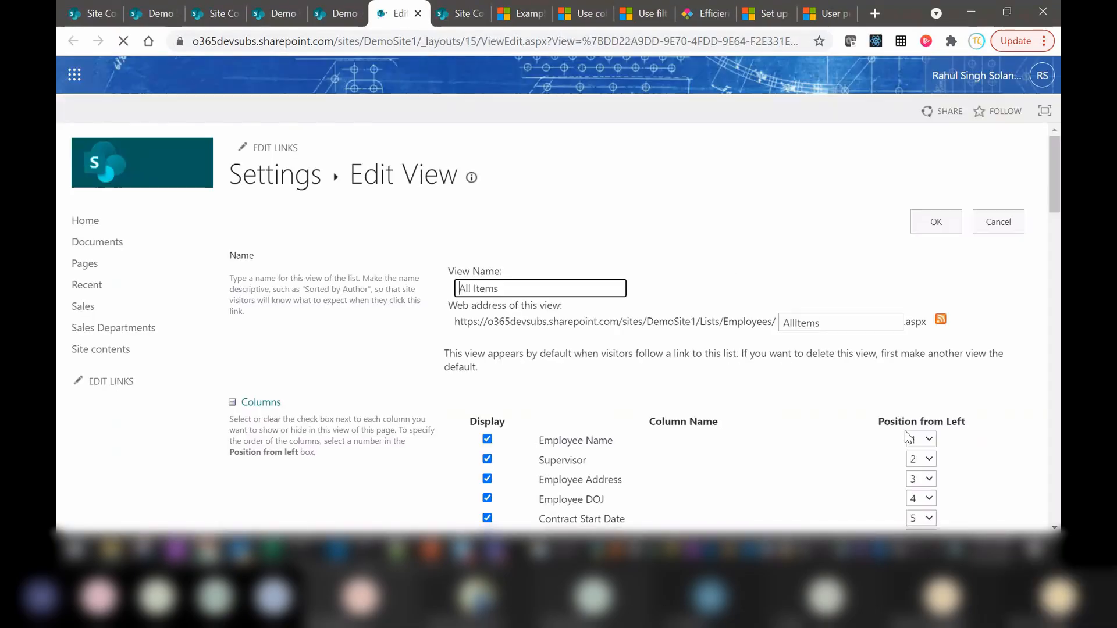
left_click(231, 405)
left_click_drag(1056, 187, 1057, 317)
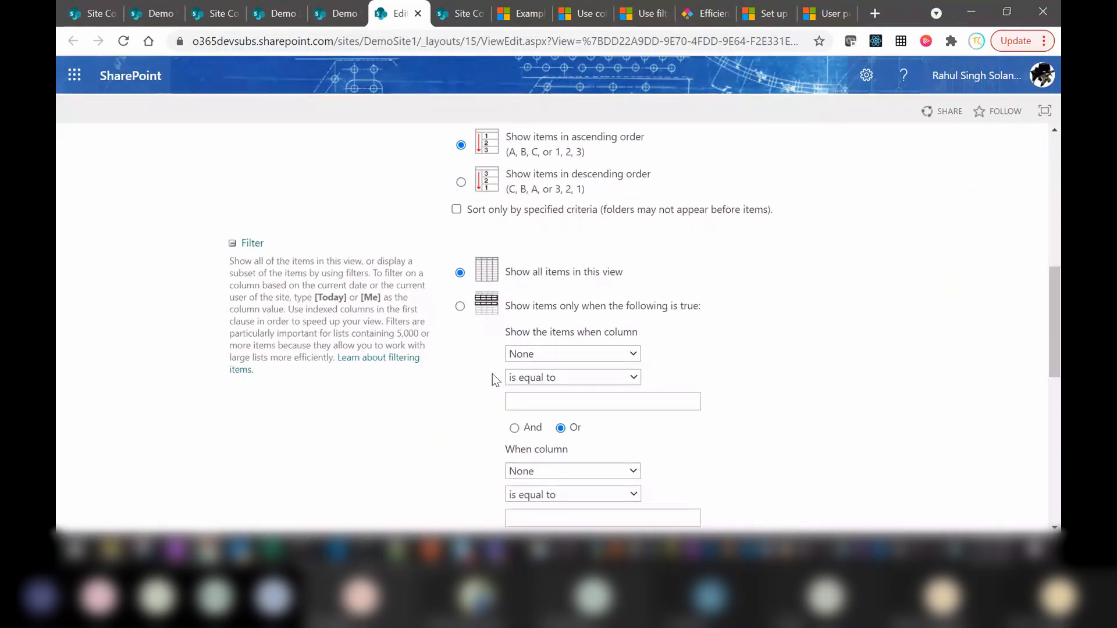
left_click(461, 307)
left_click(533, 356)
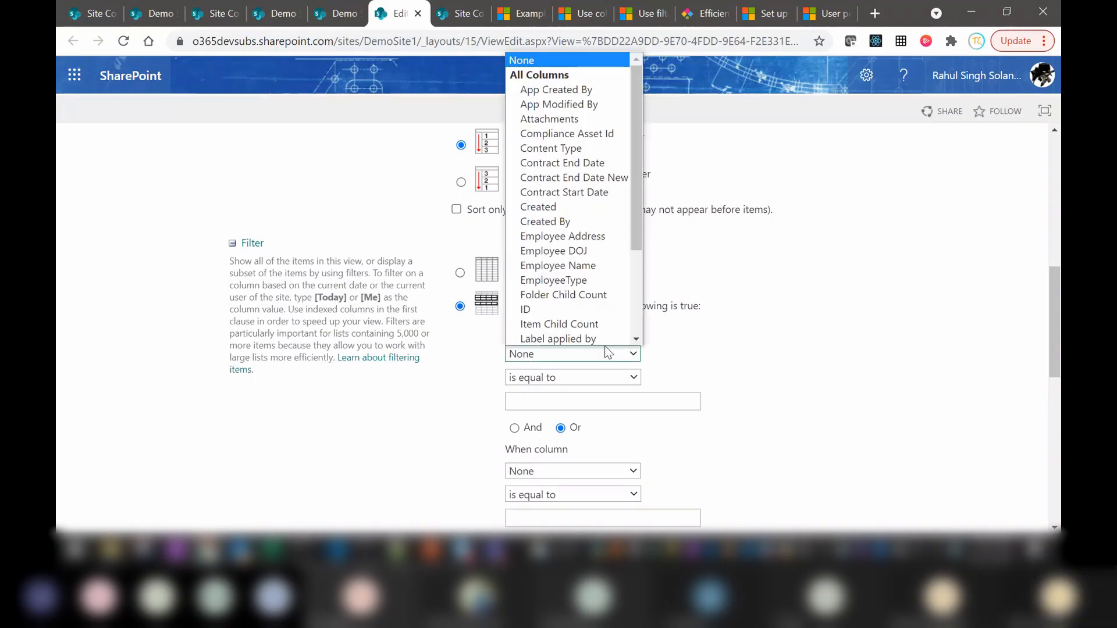
left_click(568, 192)
left_click(604, 379)
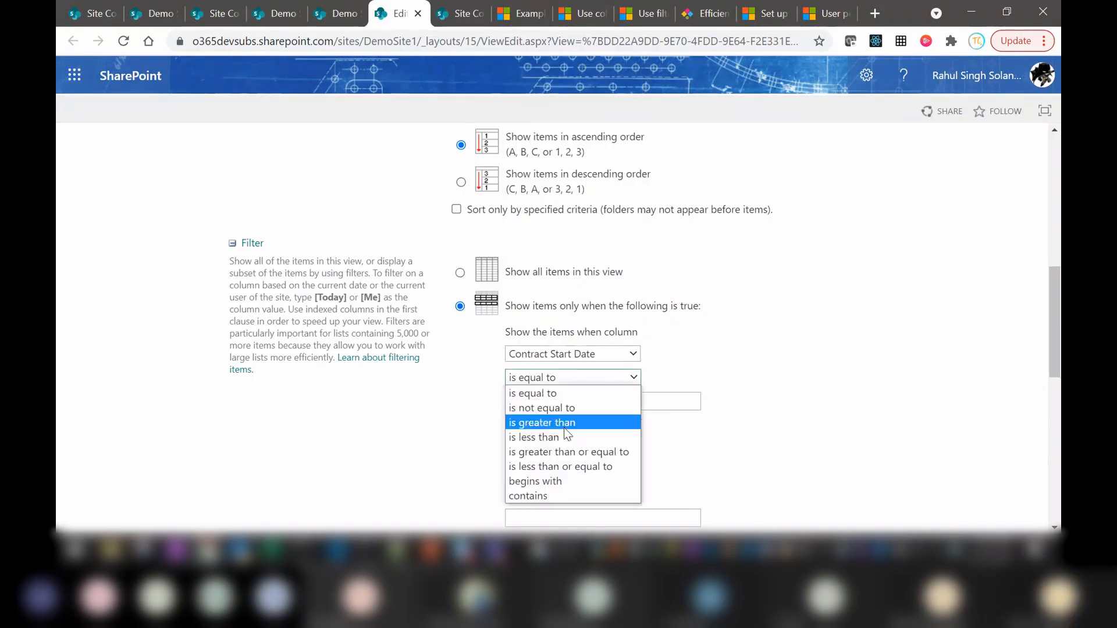
left_click(600, 438)
Enter [TODAY] as the Contract Start Date filter value and save the All Items view.
left_click(620, 404)
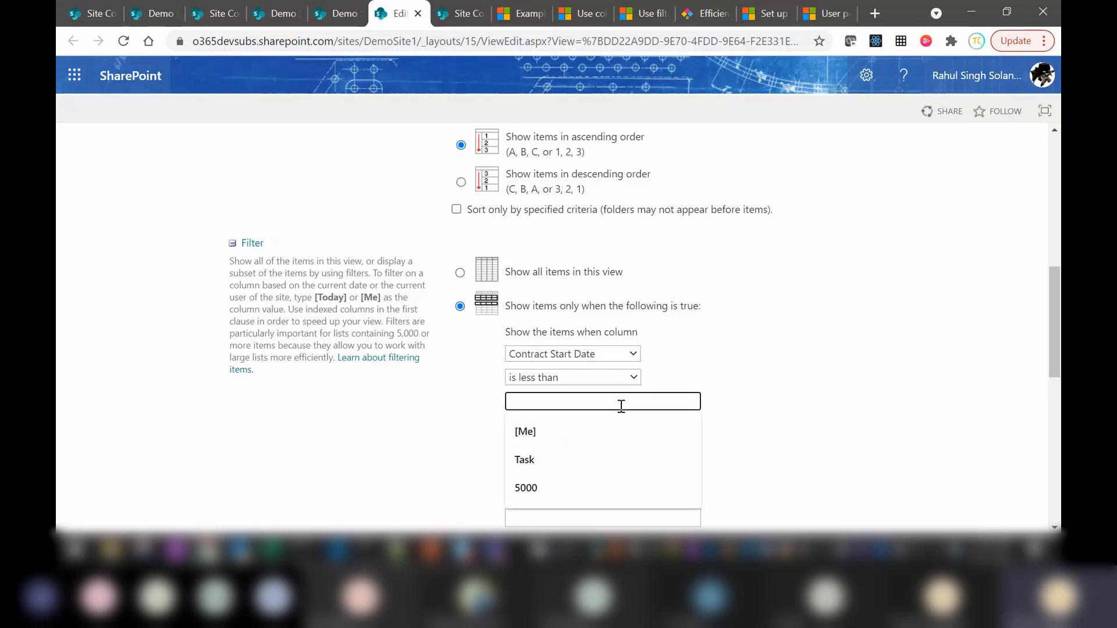
type("[")
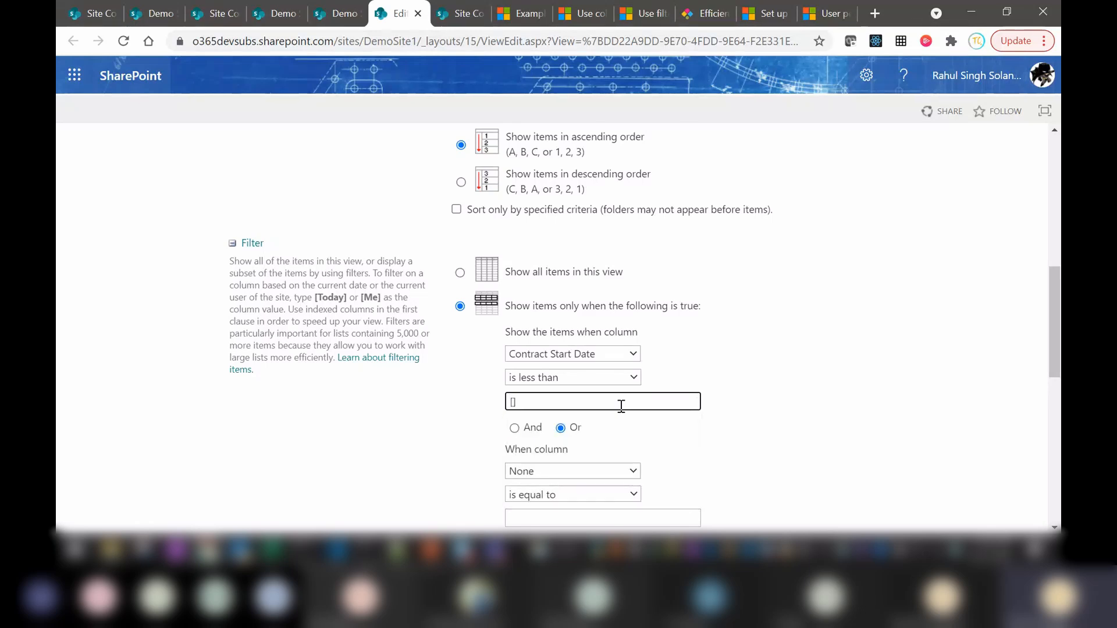
type("TODAY]")
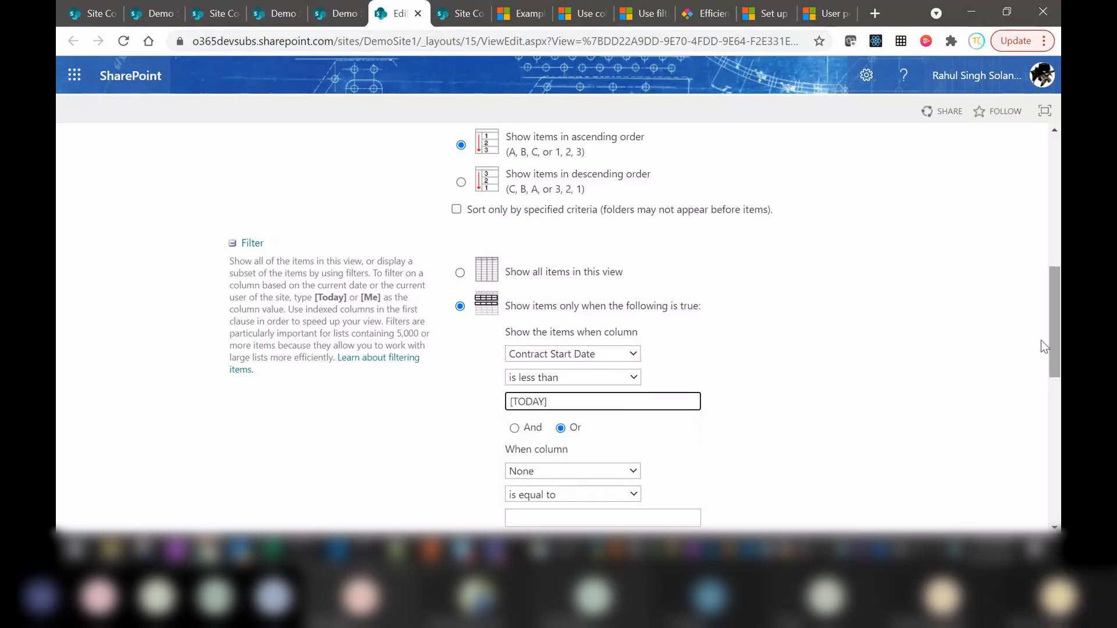
left_click_drag(1054, 344, 1052, 464)
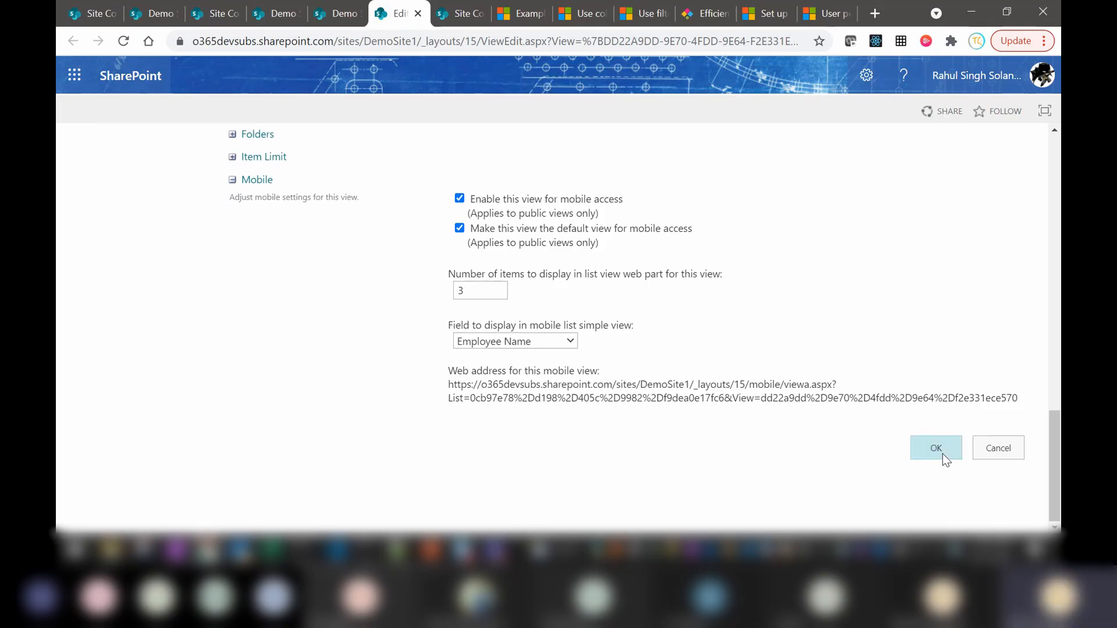
left_click(936, 448)
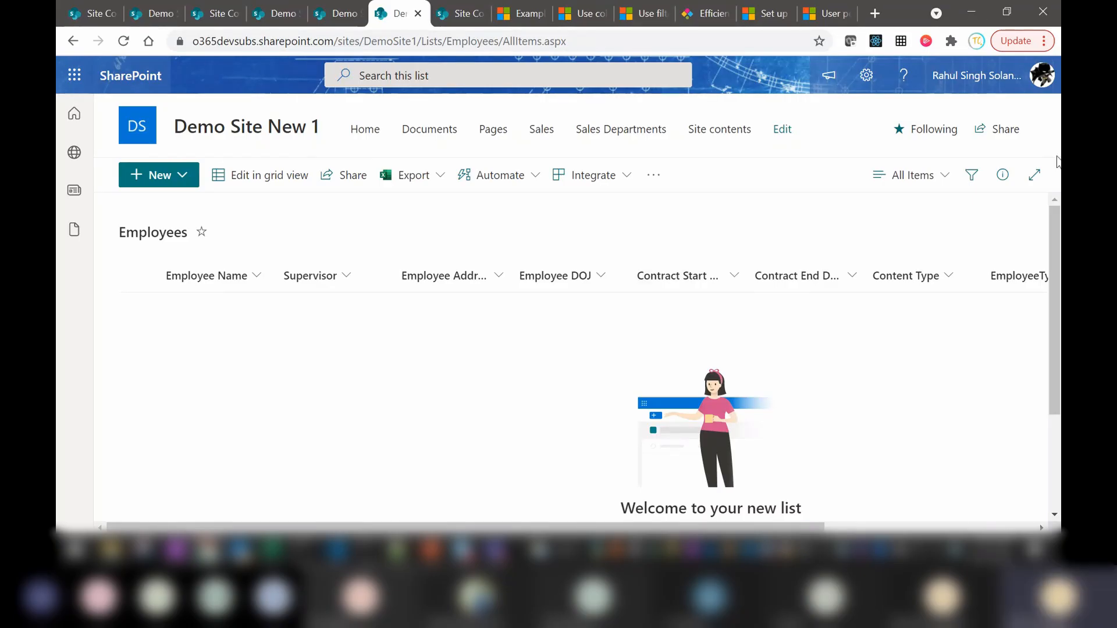
Reopen the All Items view settings, review the saved filter condition, and close the settings without changes.
left_click(936, 176)
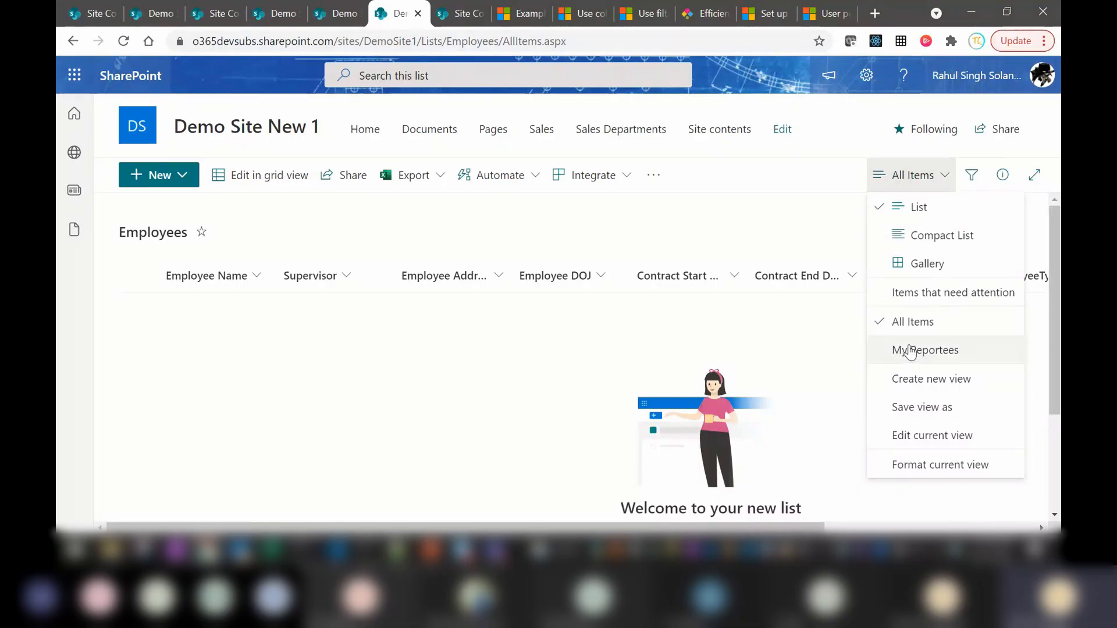
left_click(914, 322)
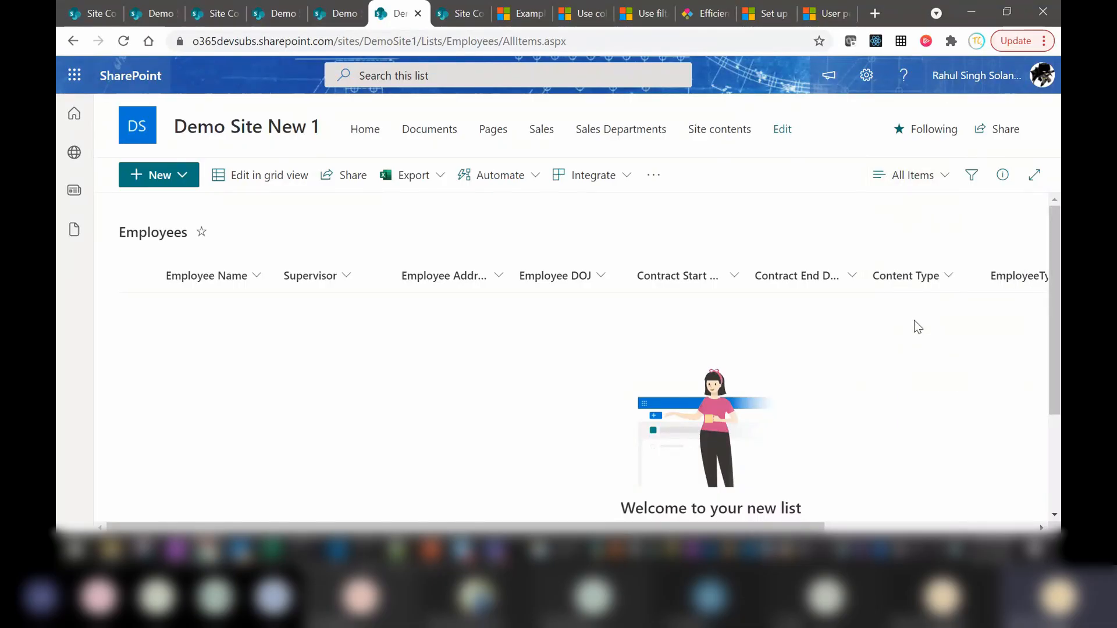
left_click(941, 183)
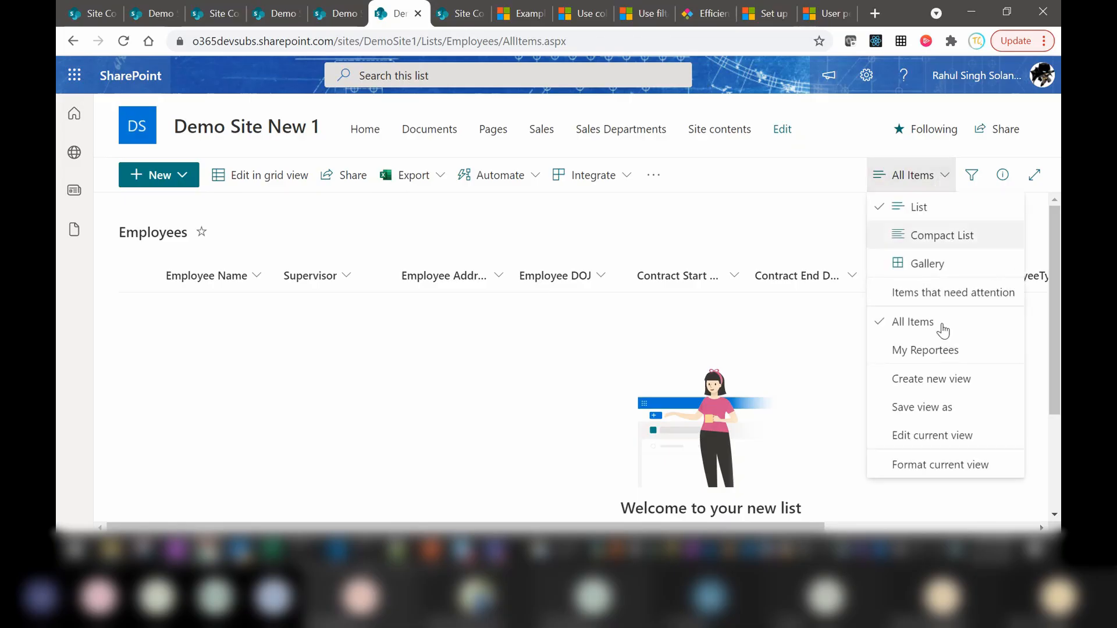
left_click(911, 442)
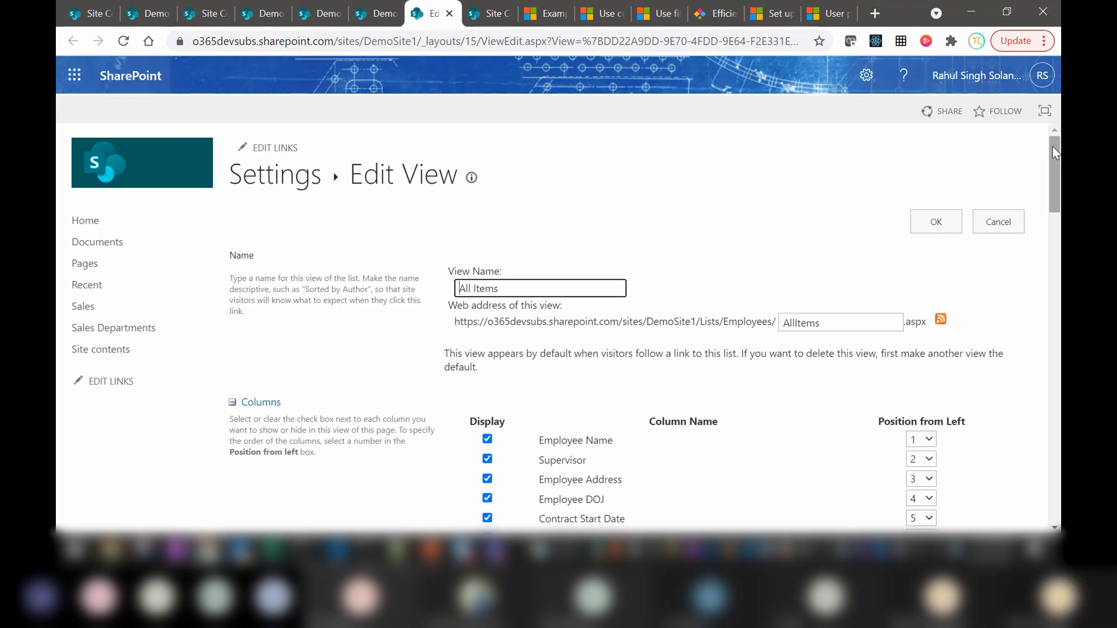
left_click_drag(1053, 147, 1057, 375)
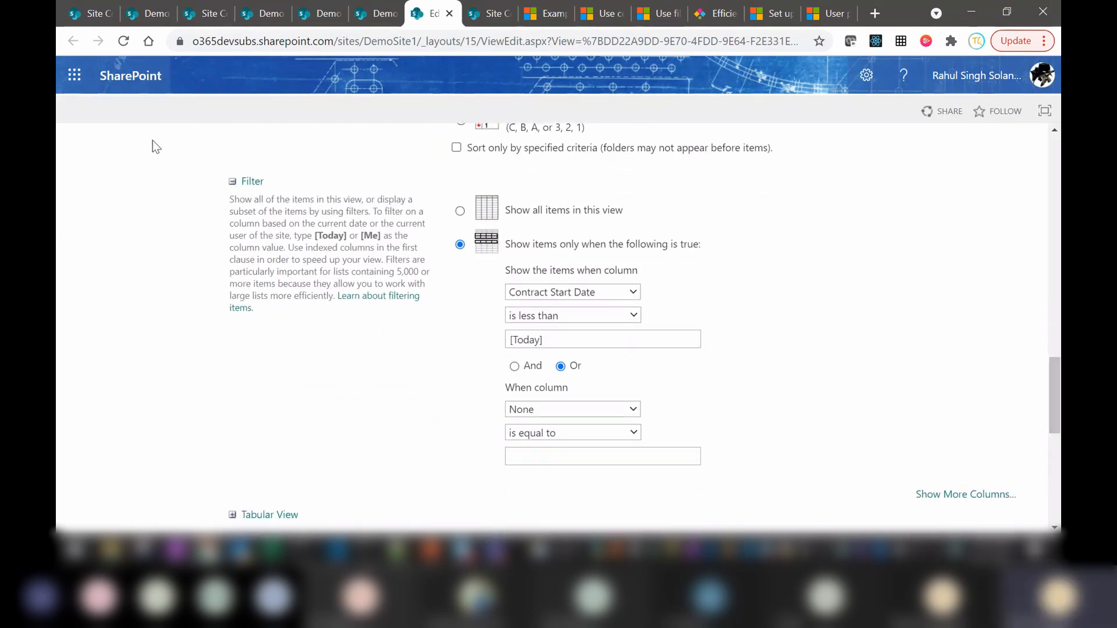
left_click(450, 12)
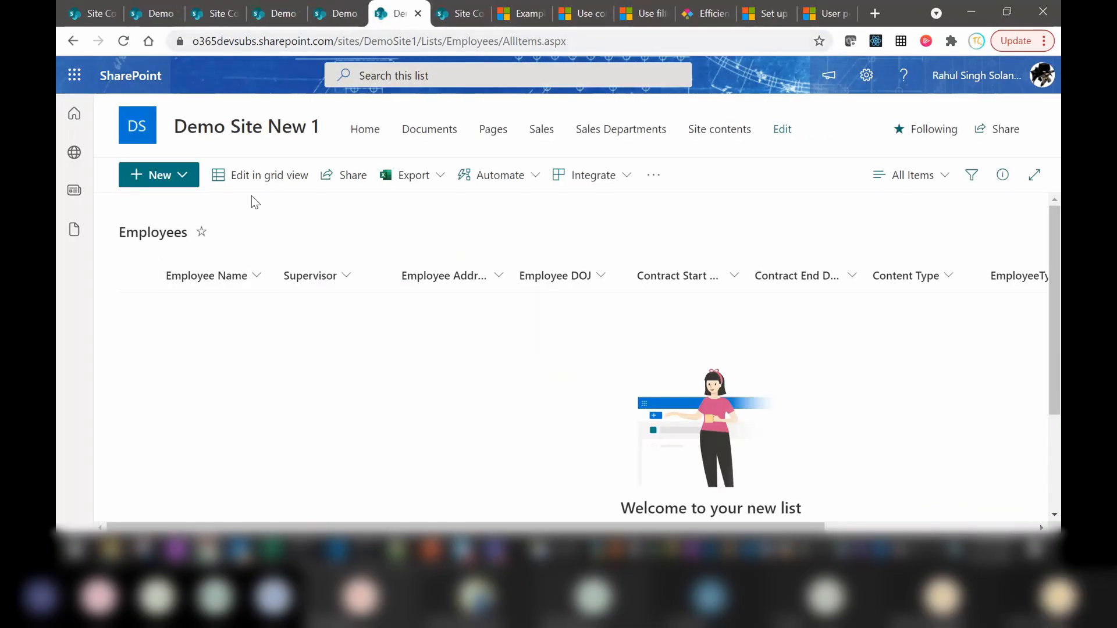
Start a new Contract Employee CT item with Employee Name "Test Employee" and Employee Address "test".
left_click(169, 182)
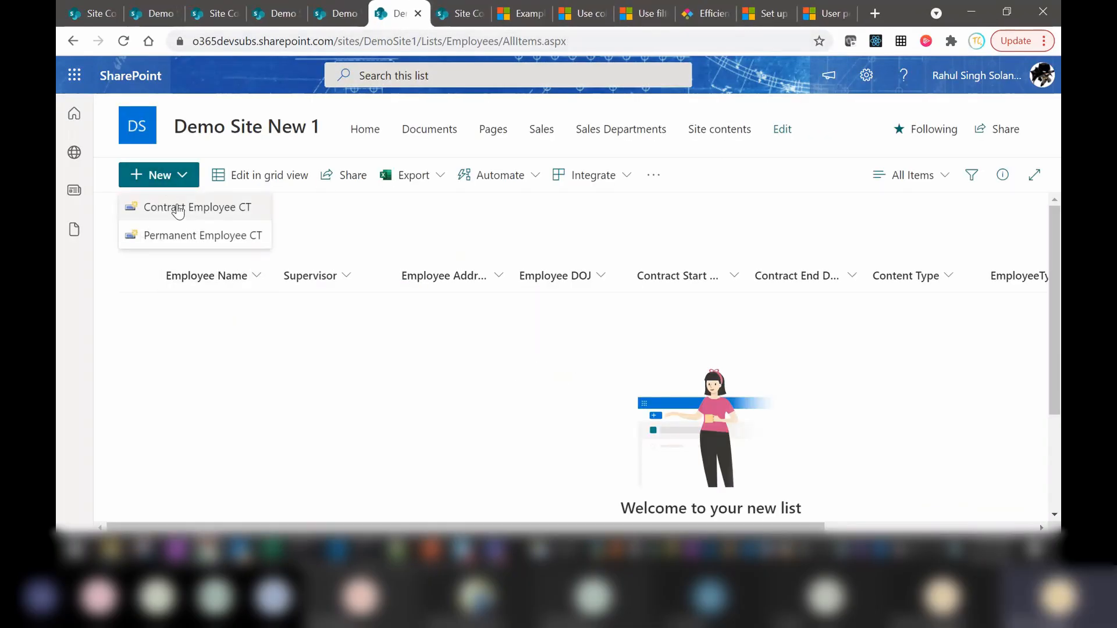
left_click(182, 214)
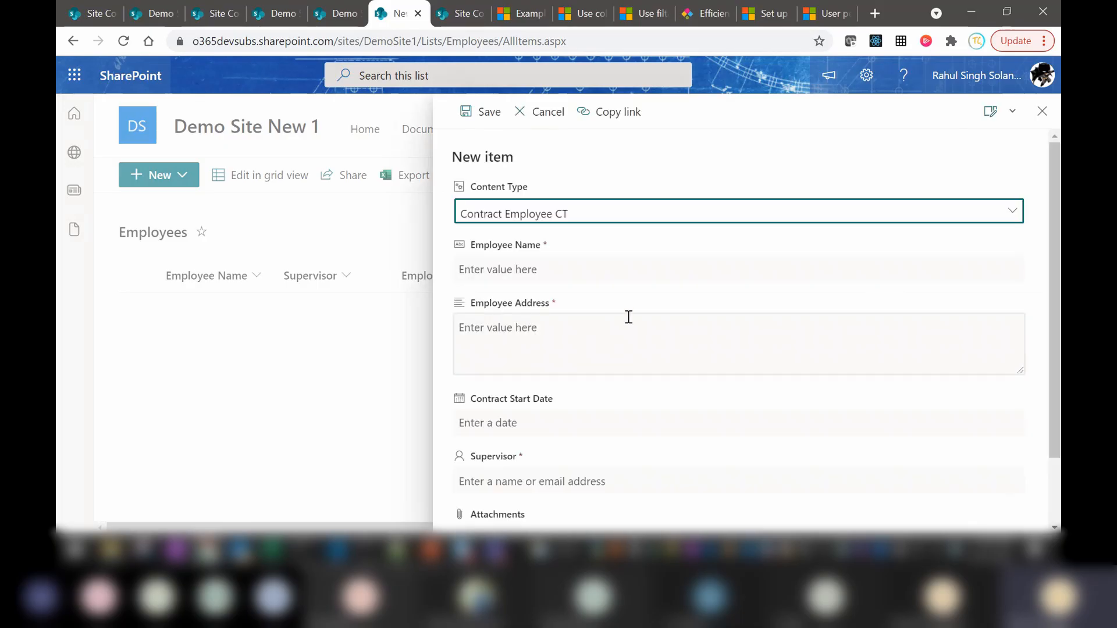
left_click(576, 270)
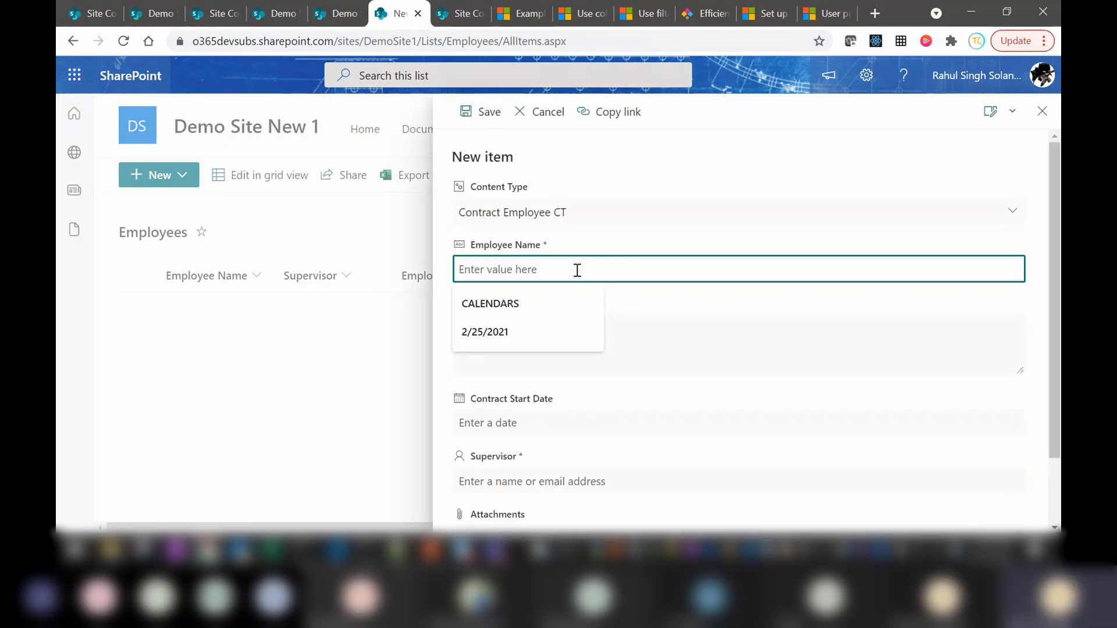
type("Test Emplo")
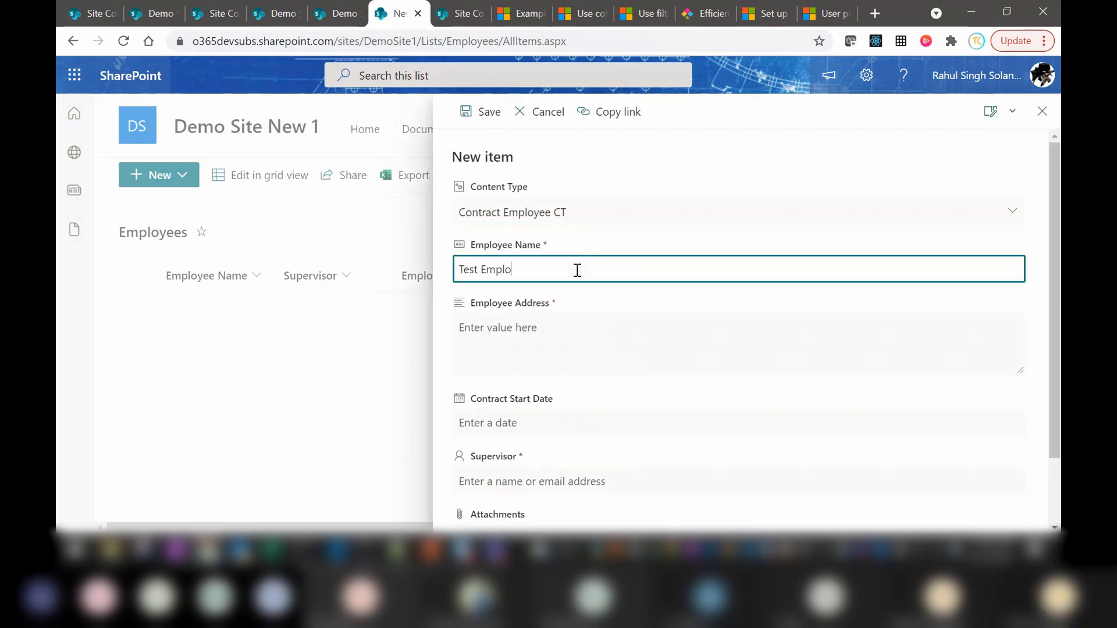
type("yee")
left_click(547, 334)
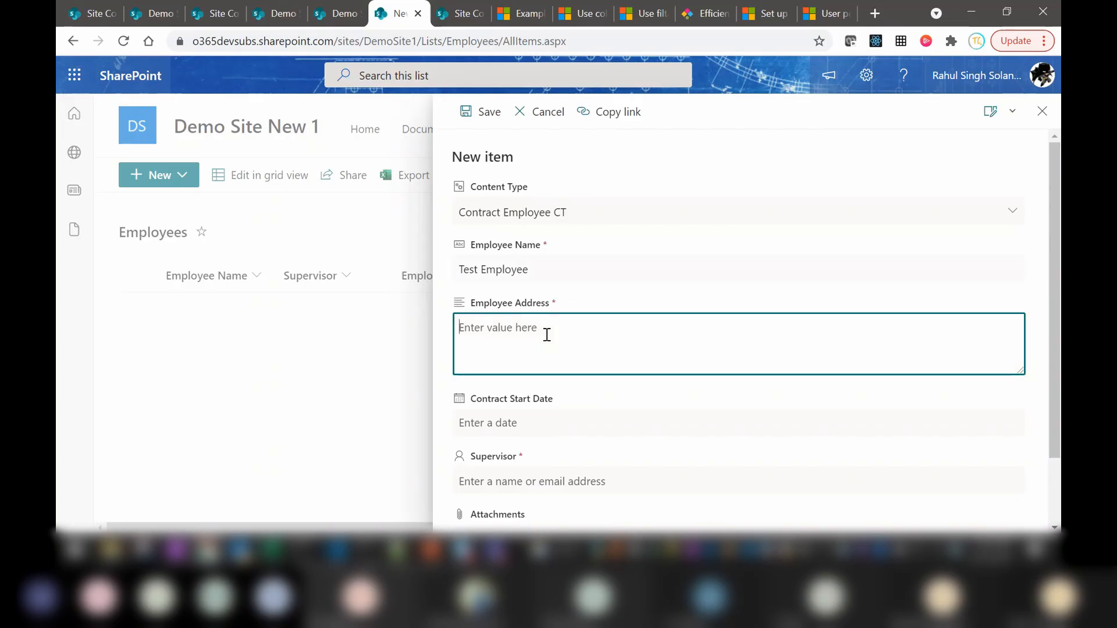
type("test")
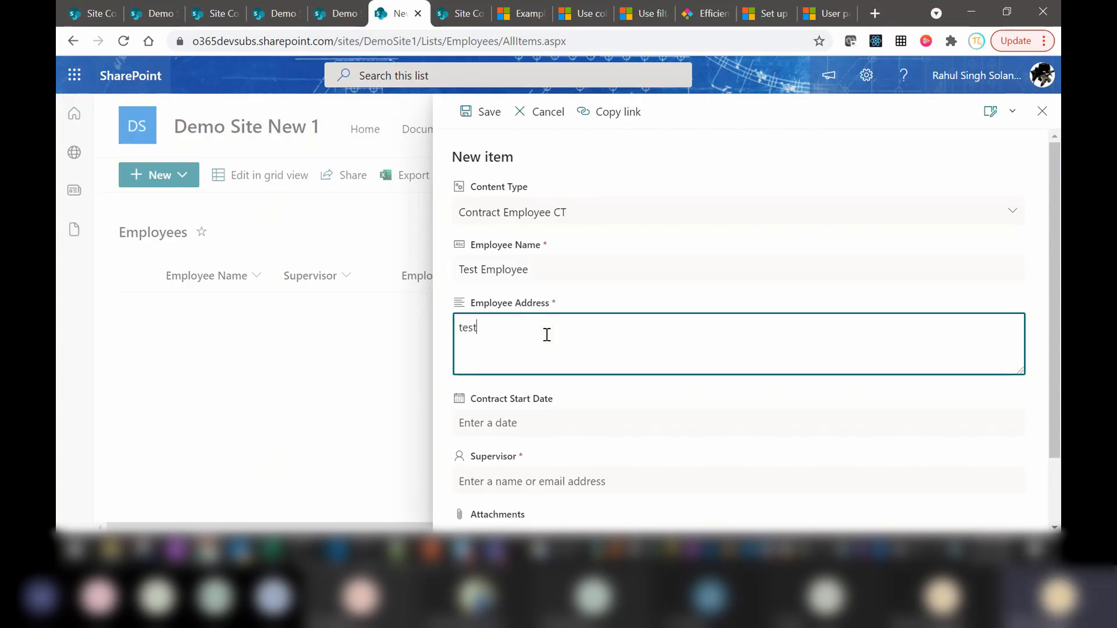
Set the new item's Contract Start Date to 8/26/2021, assign the suggested supervisor, and save the item.
left_click(580, 430)
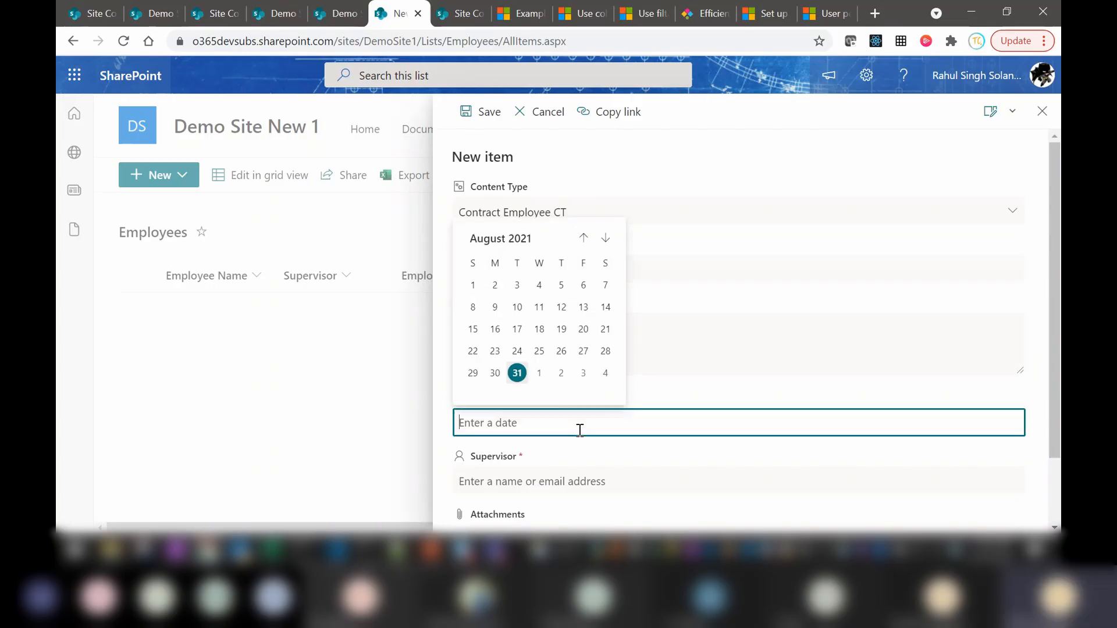
left_click(561, 351)
scroll(1053, 309, "down", 2)
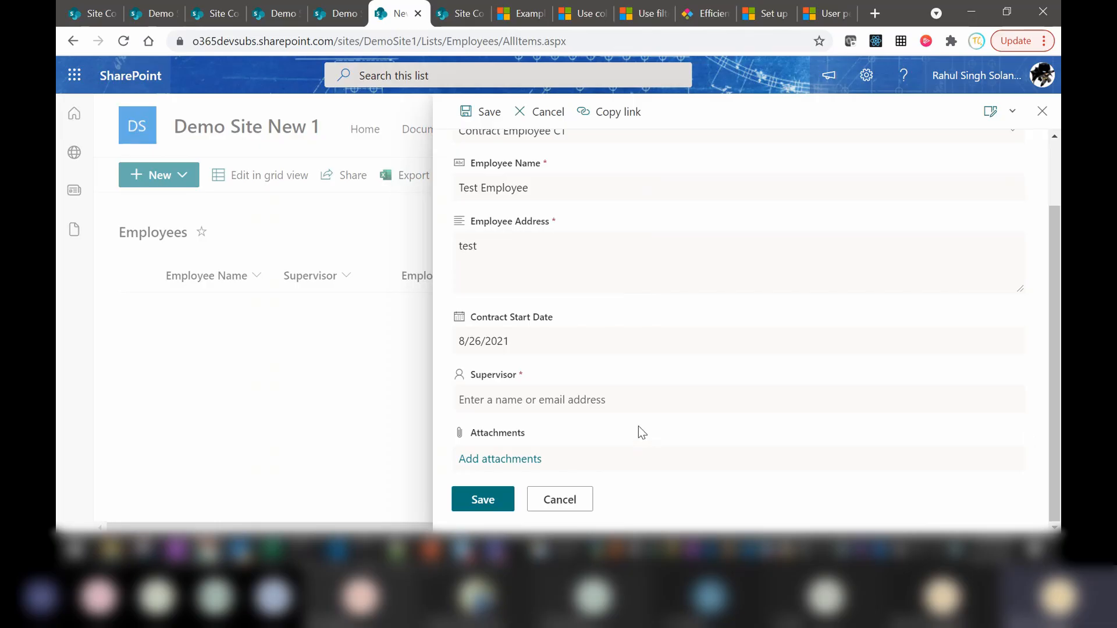
left_click(596, 401)
type("ra")
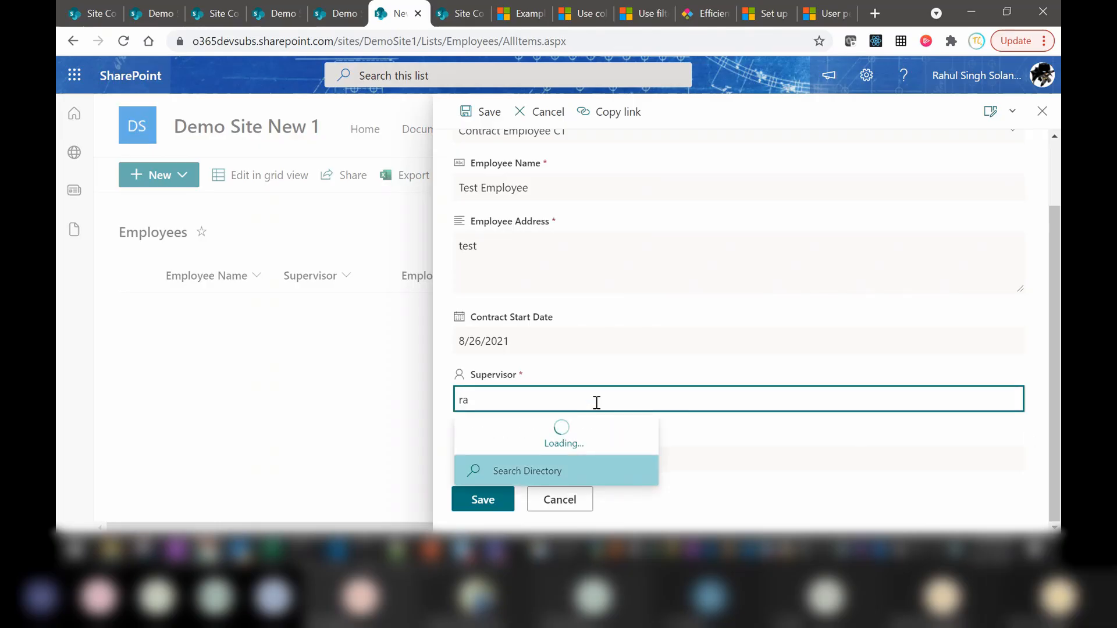
left_click(538, 170)
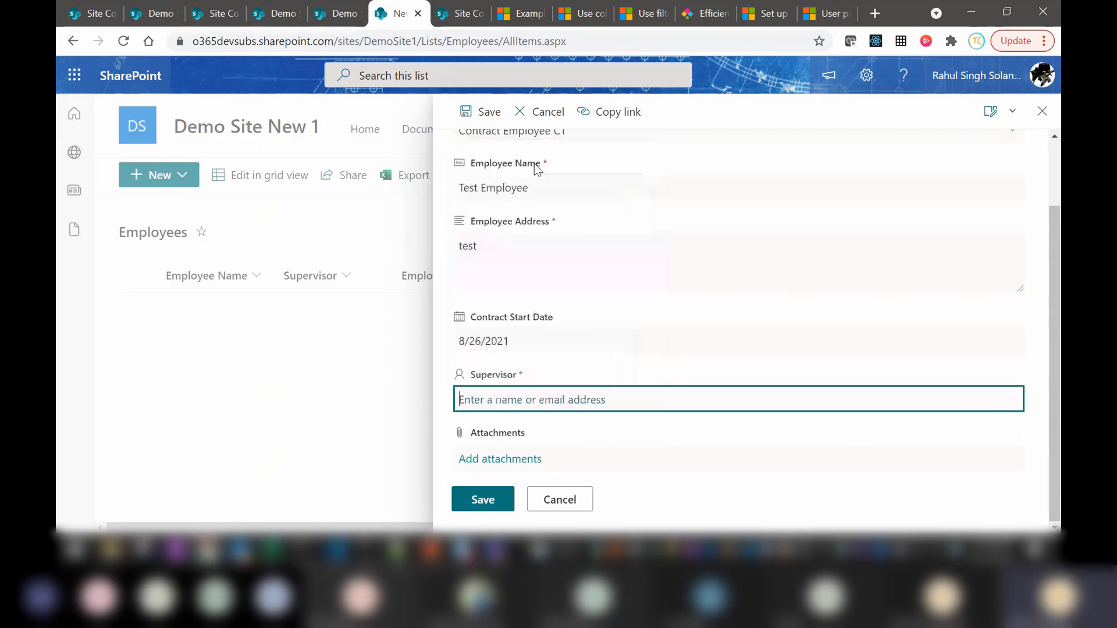
left_click(501, 506)
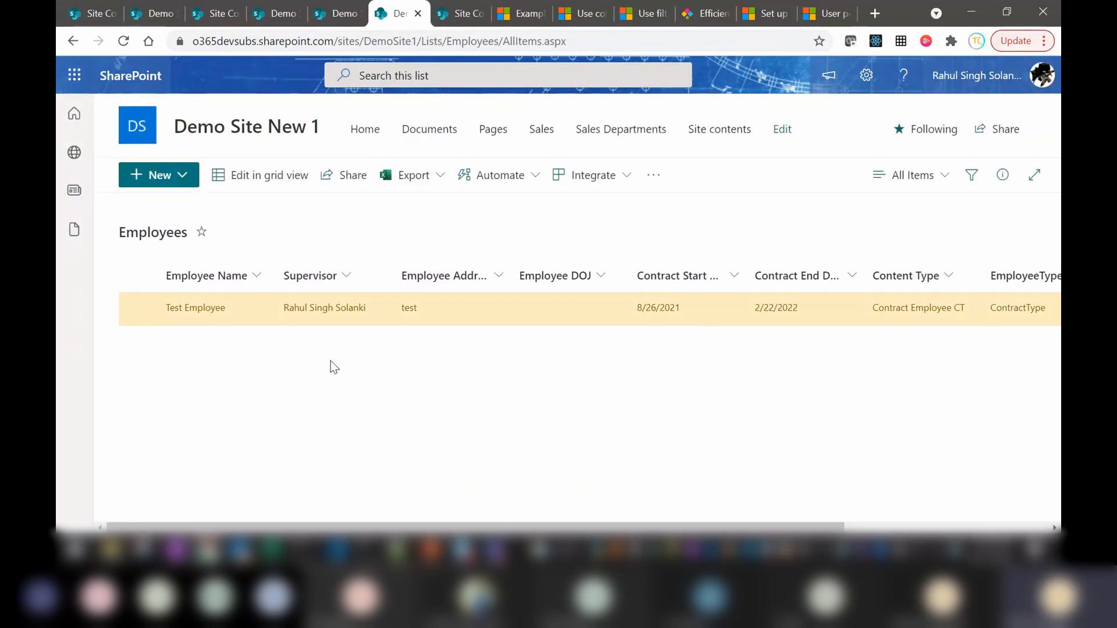
Remove the date filter from the All Items view by choosing to show all items, and save the view.
left_click(942, 178)
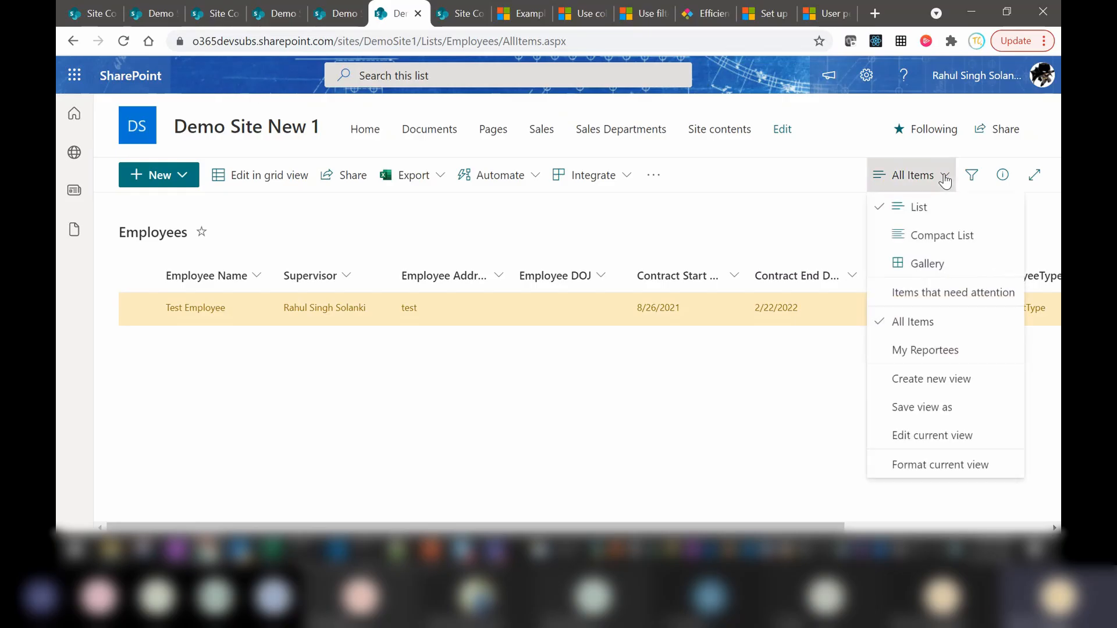
left_click(912, 437)
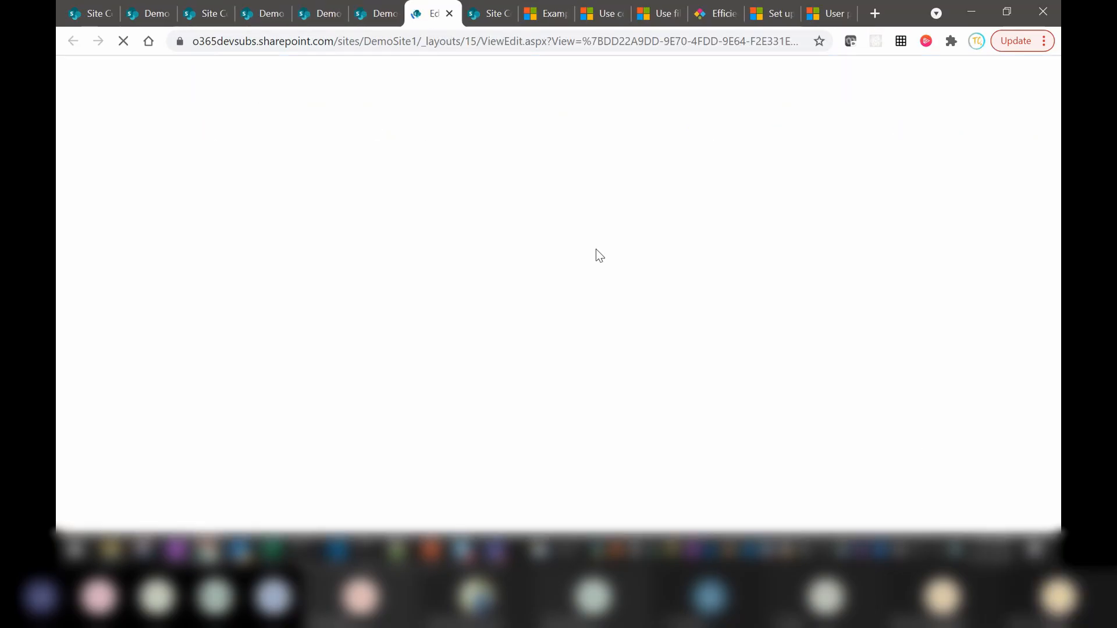
left_click(234, 403)
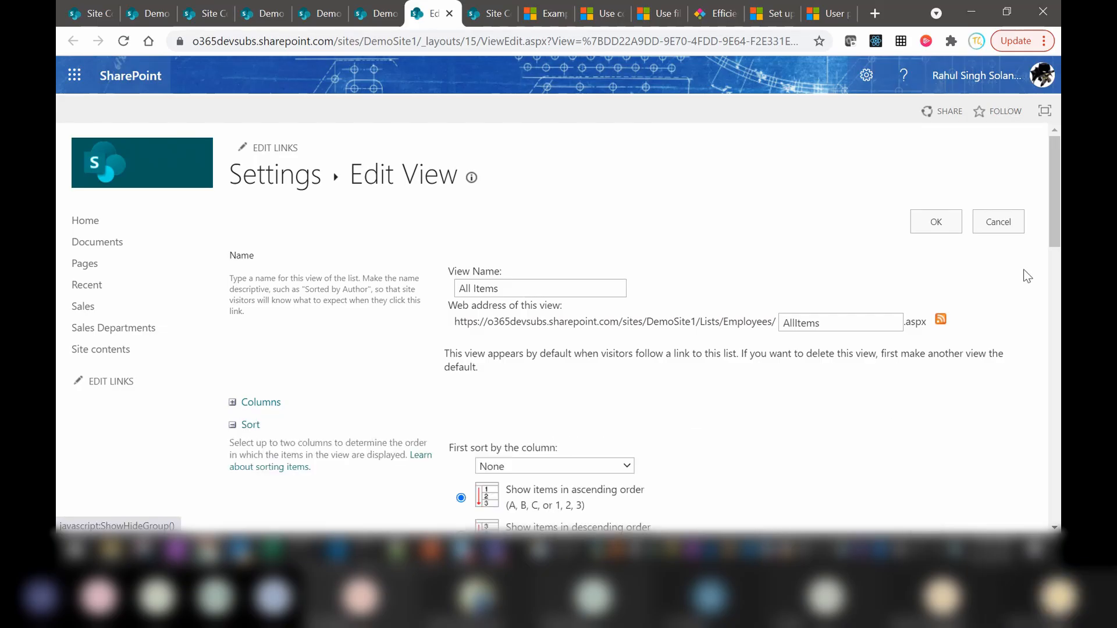
left_click_drag(1053, 198, 1055, 336)
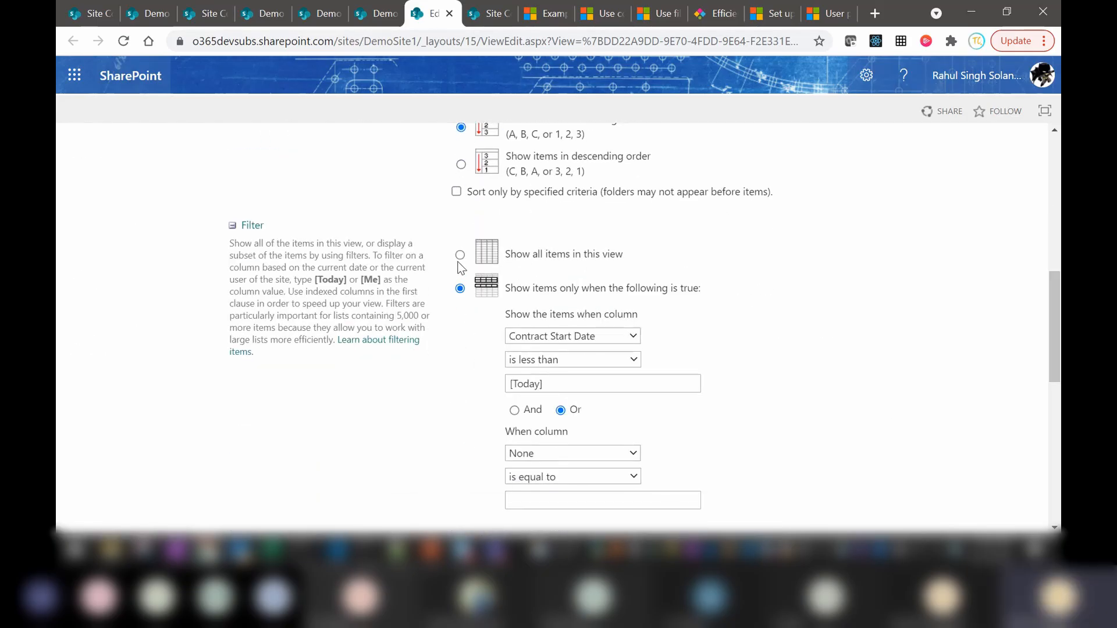
left_click_drag(1052, 294, 1027, 134)
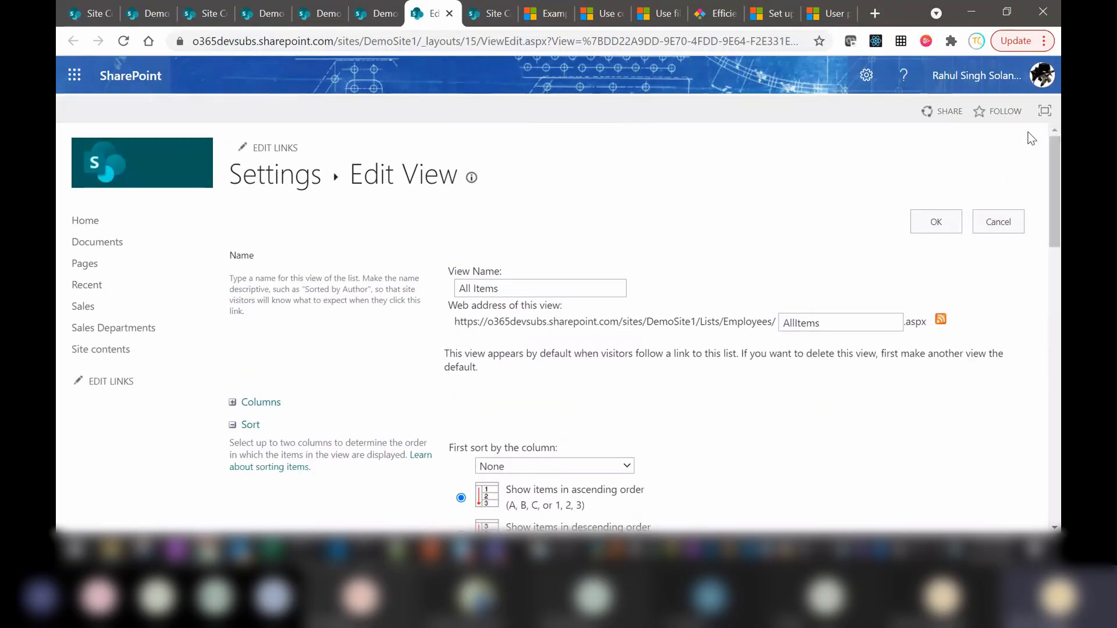
left_click(934, 223)
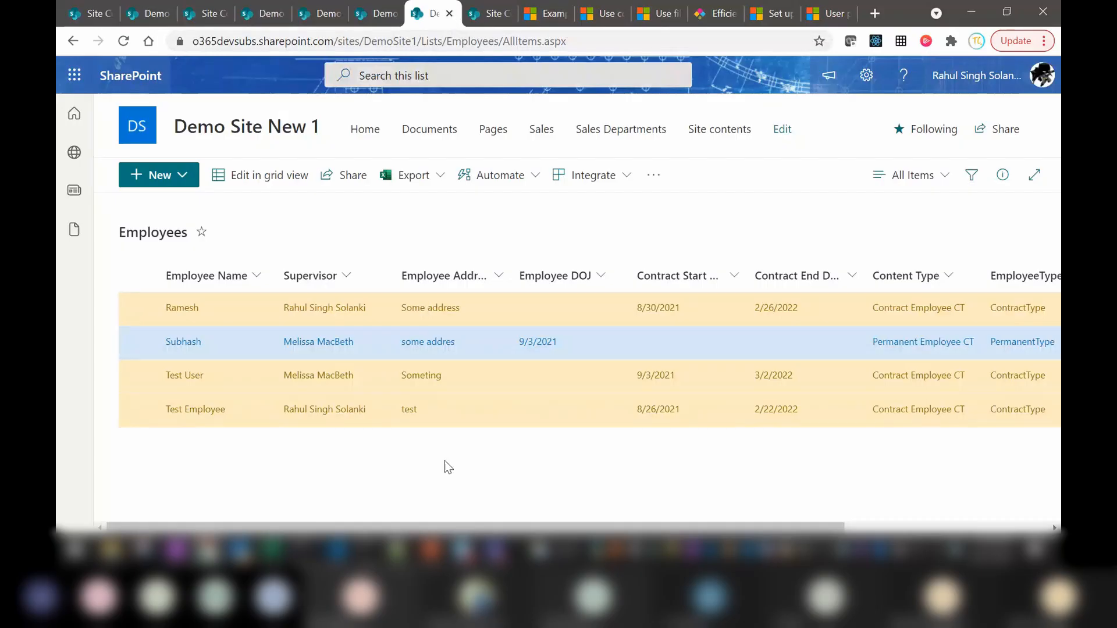
Switch to the SharePoint Training presentation in PowerPoint and review the topics following the special filters on the Demo slide.
left_click(431, 551)
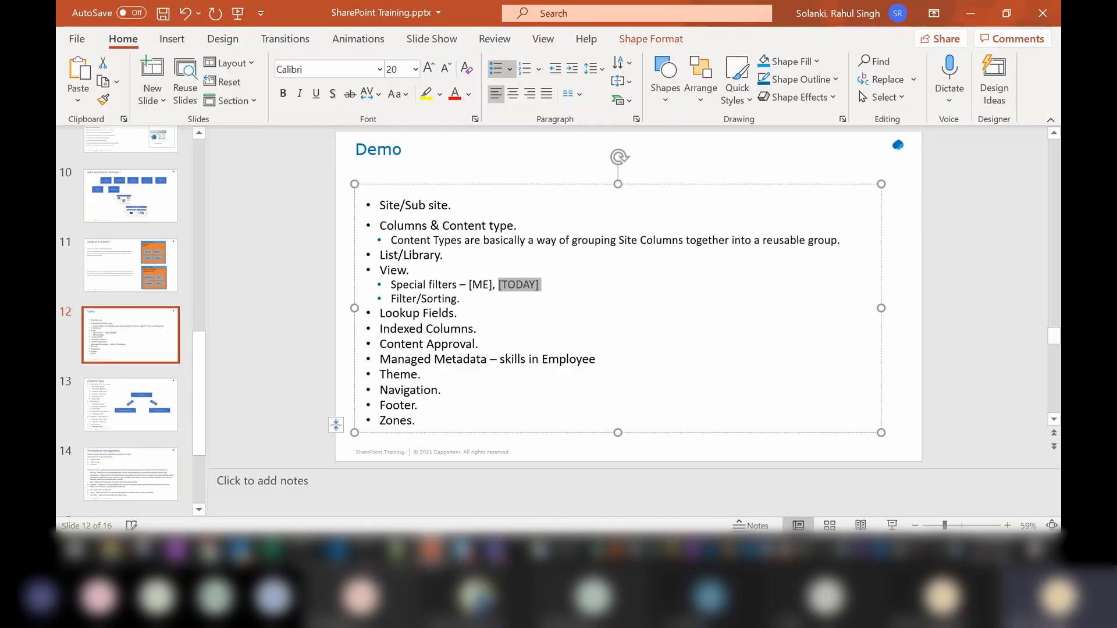
left_click(492, 314)
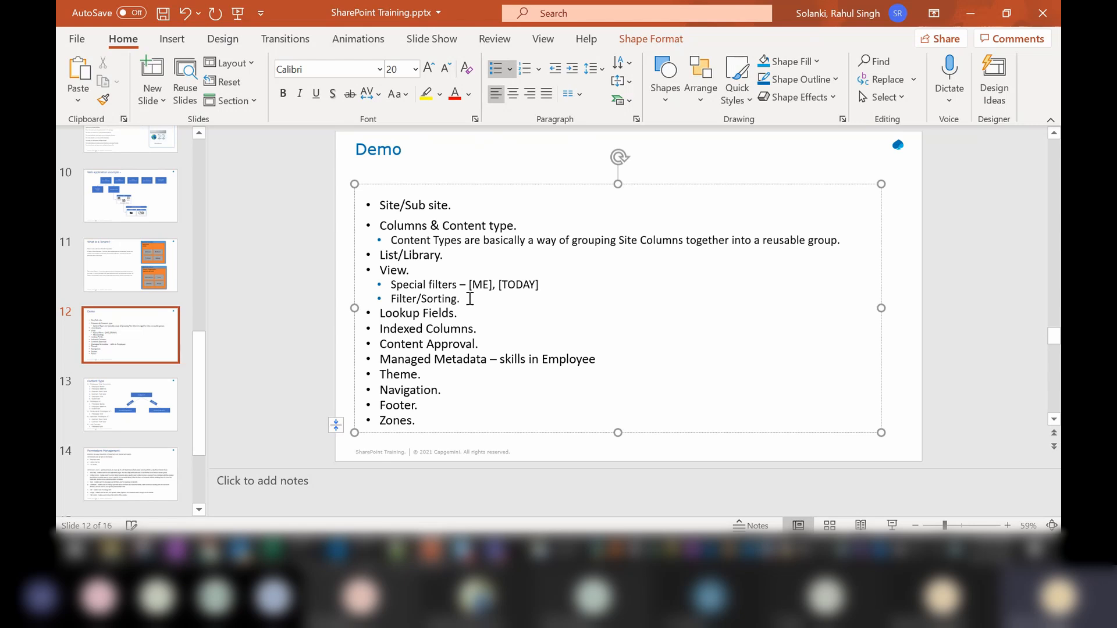
Switch from the presentation back to the Employees list in the browser and examine the Employee DOJ column.
left_click(492, 328)
key("alt+Tab")
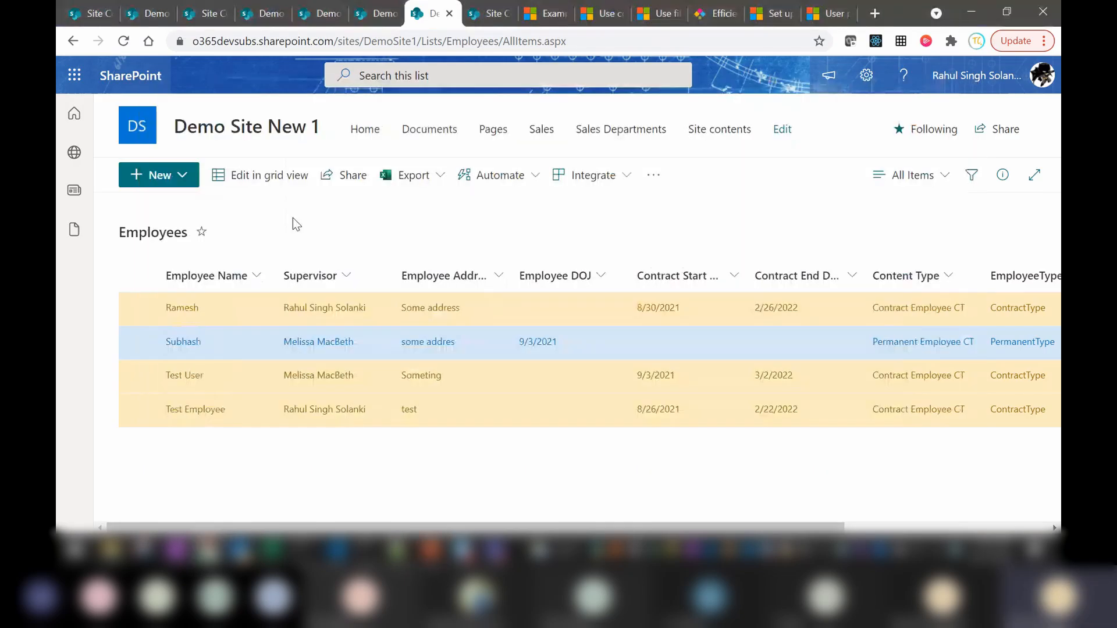
left_click(867, 75)
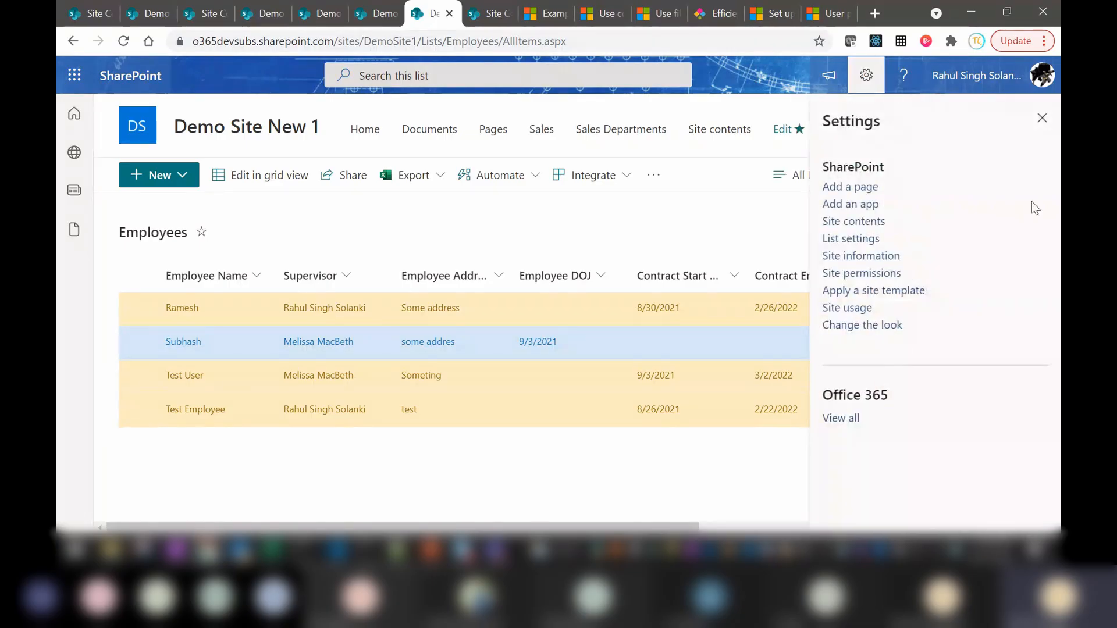
left_click(1042, 118)
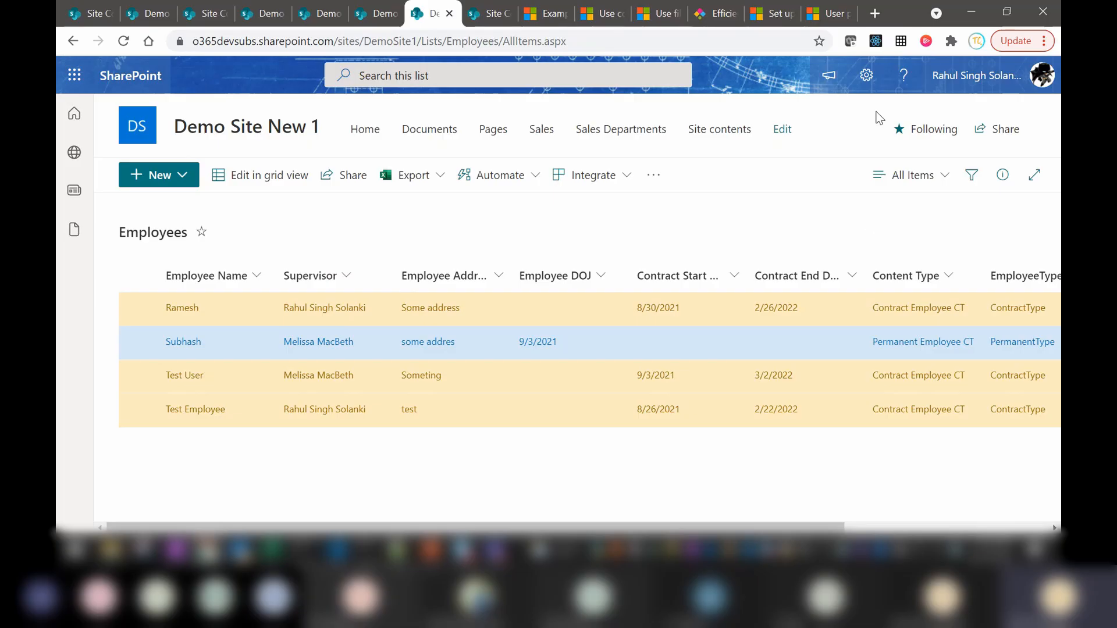
left_click(866, 82)
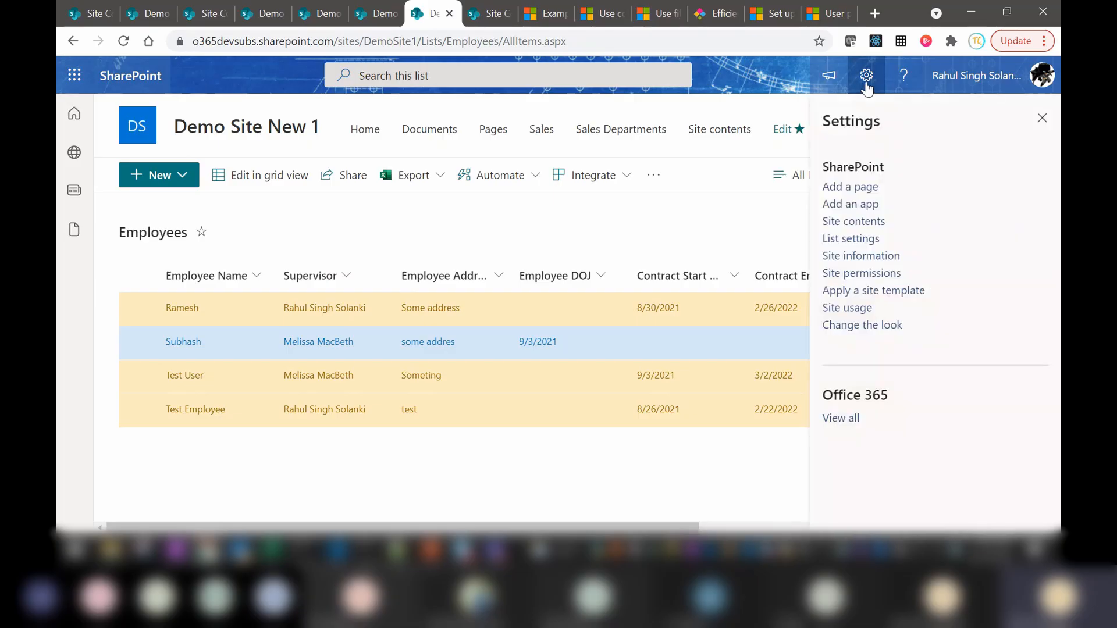
left_click(1041, 128)
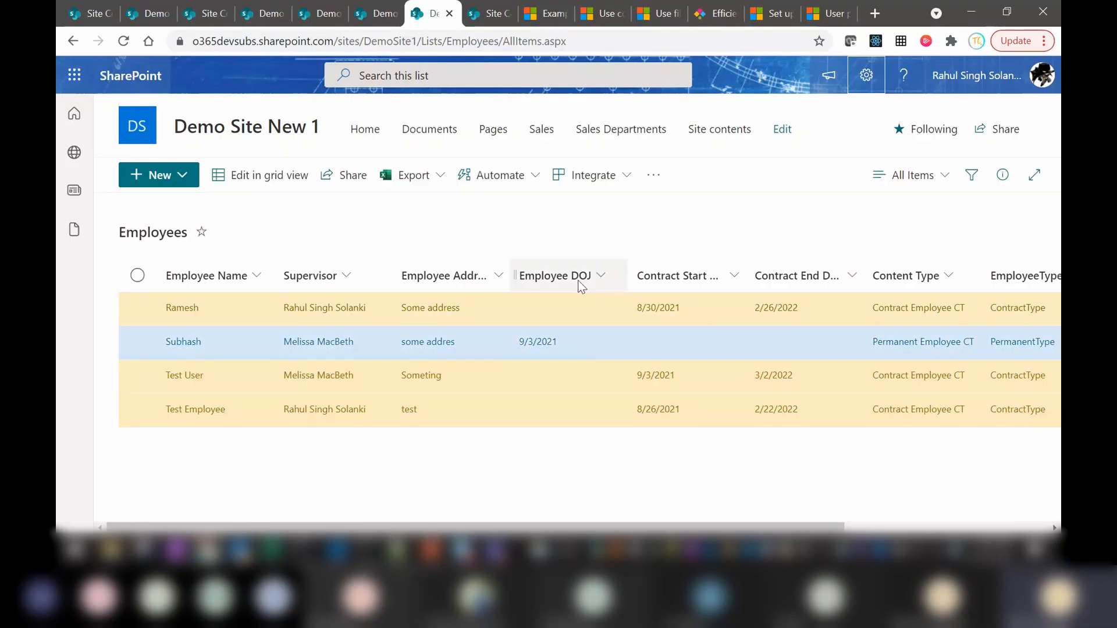
left_click(574, 342)
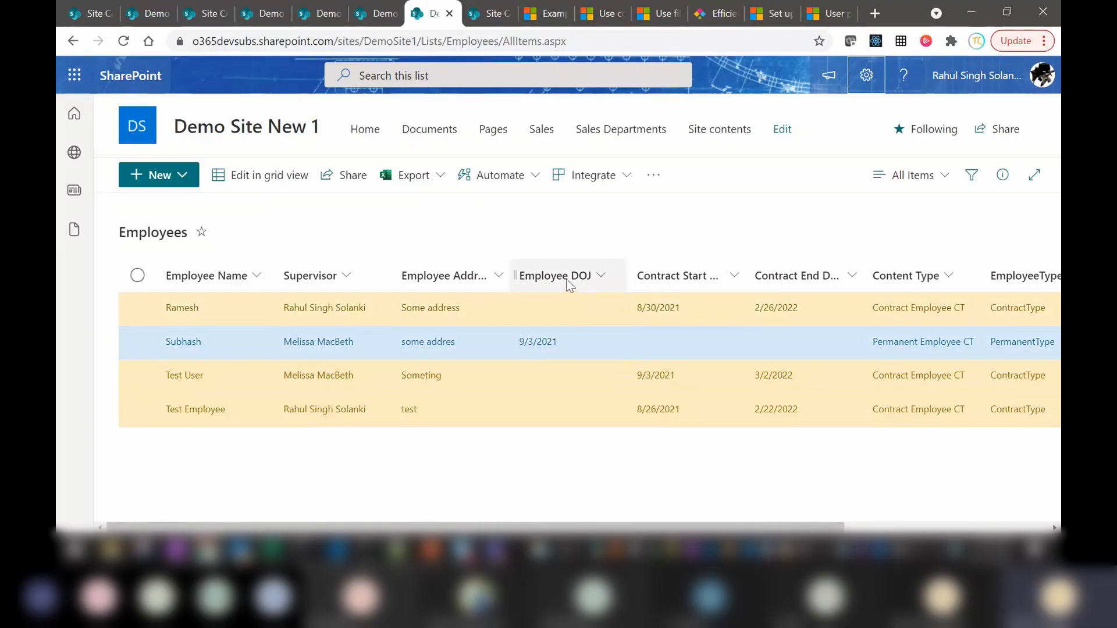
left_click(544, 347)
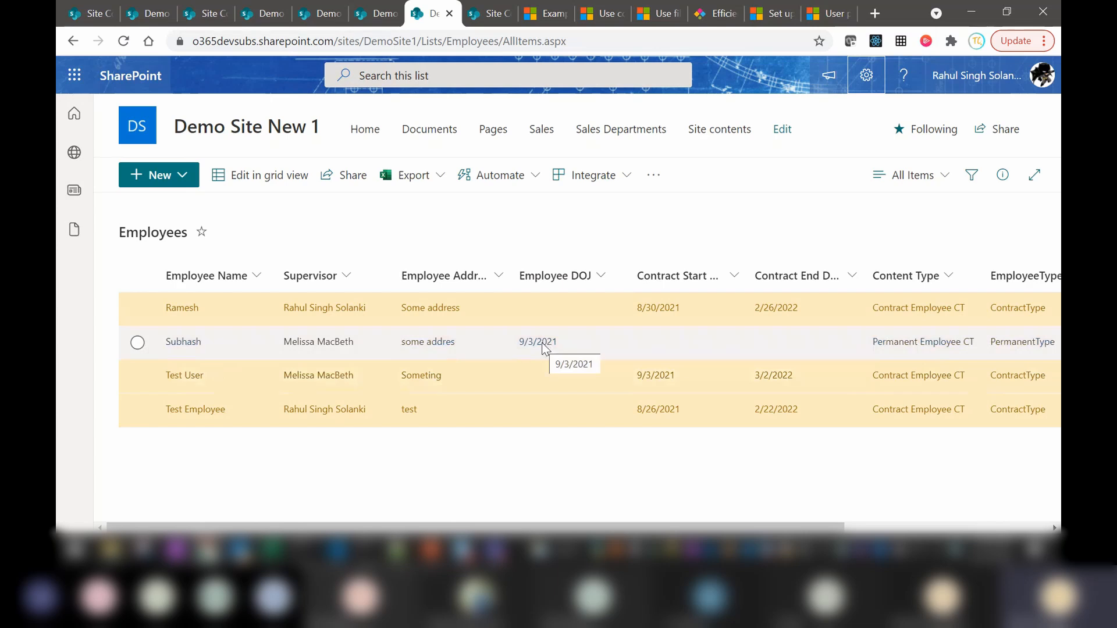
left_click(544, 347)
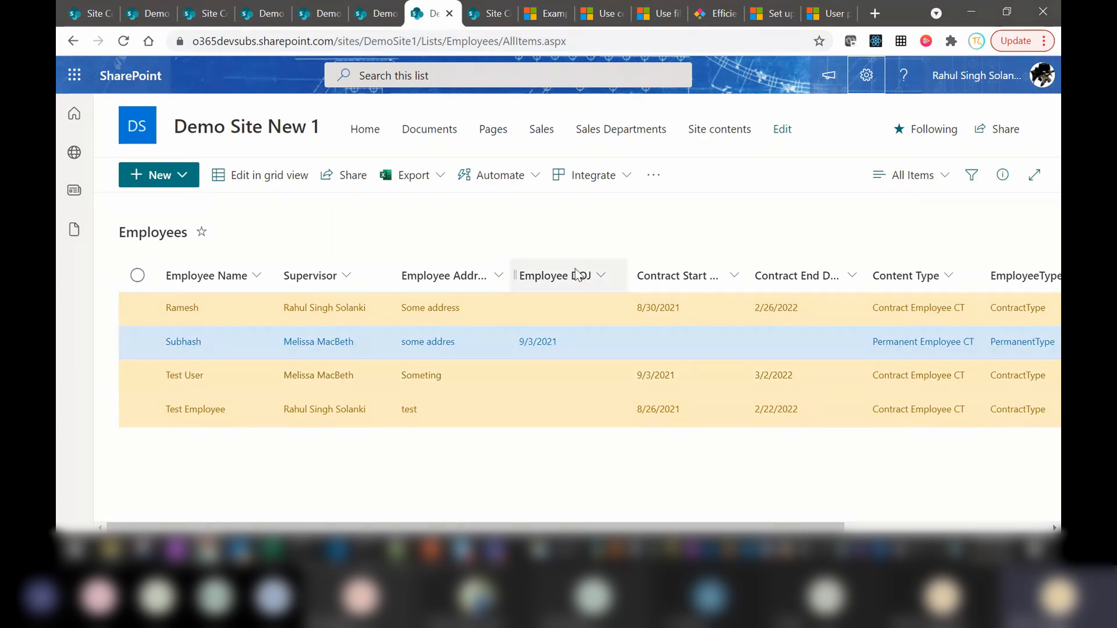
left_click(574, 342)
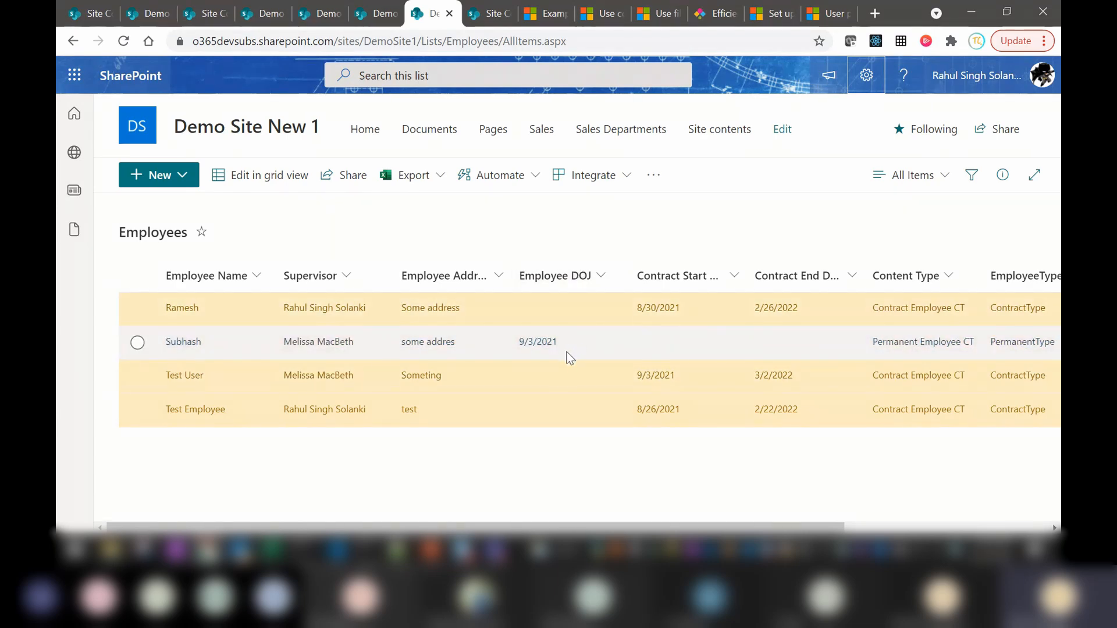
left_click(567, 353)
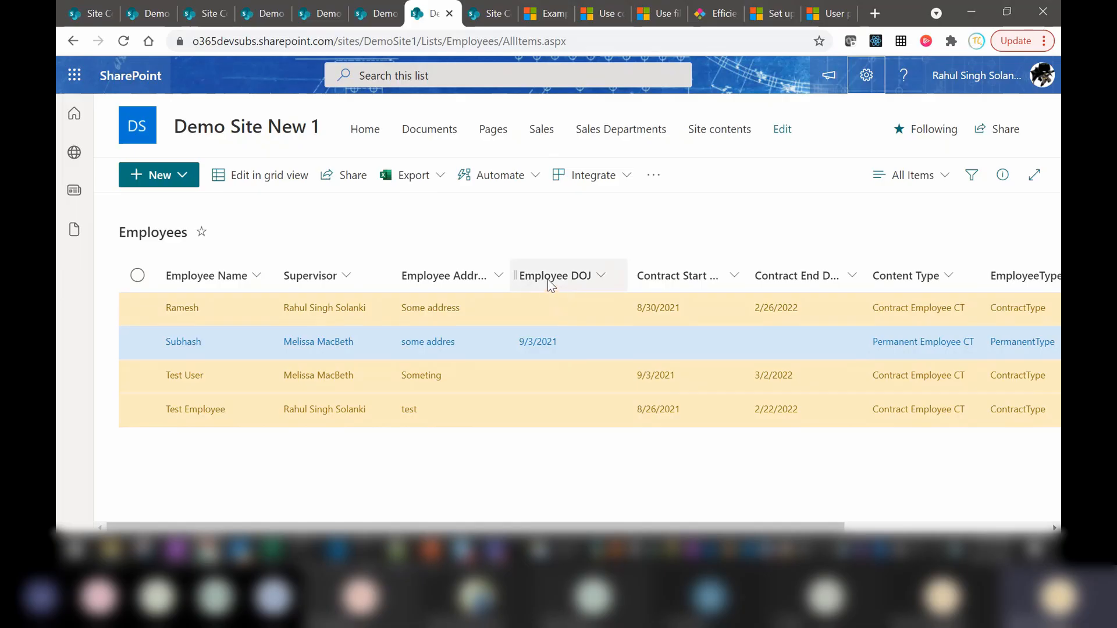
Open the Indexed Columns page from the Employees list's settings.
left_click(874, 79)
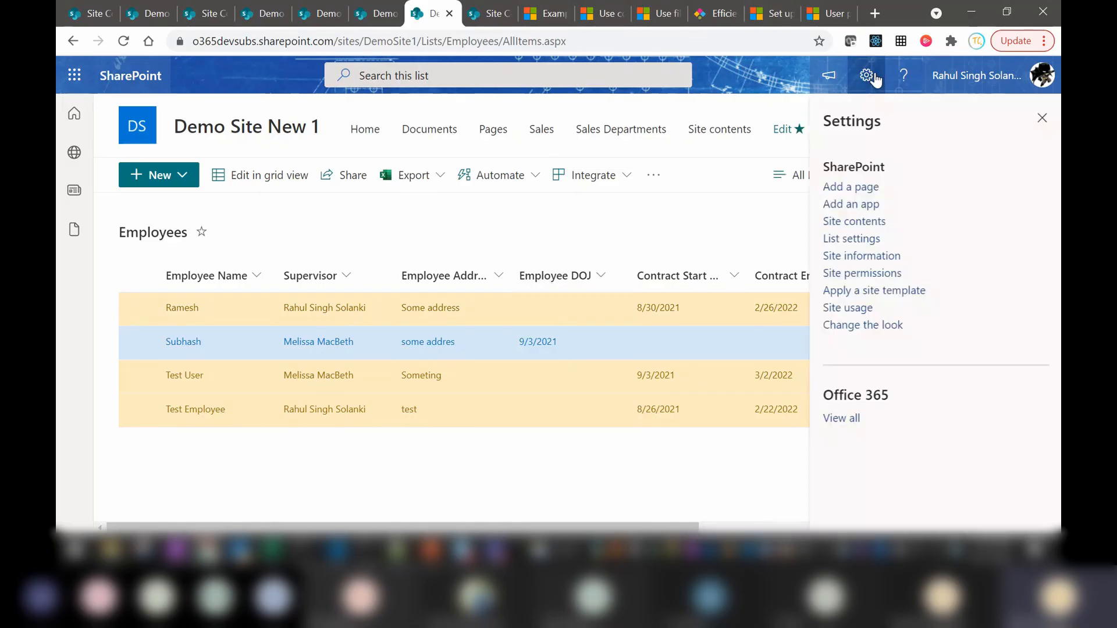
left_click(850, 241)
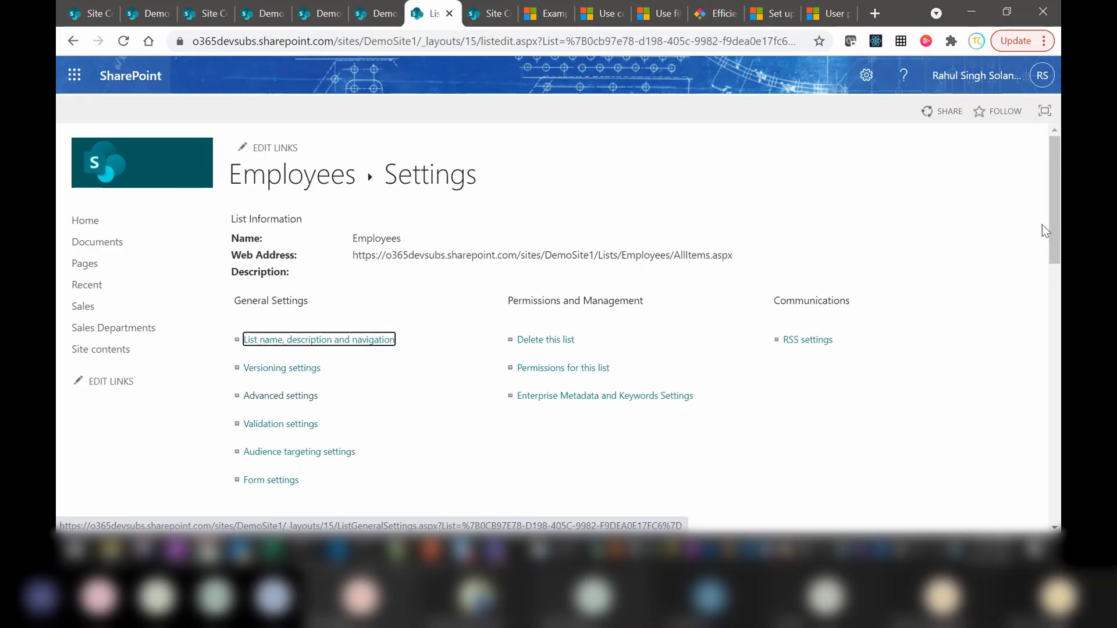
left_click_drag(1053, 191, 1052, 225)
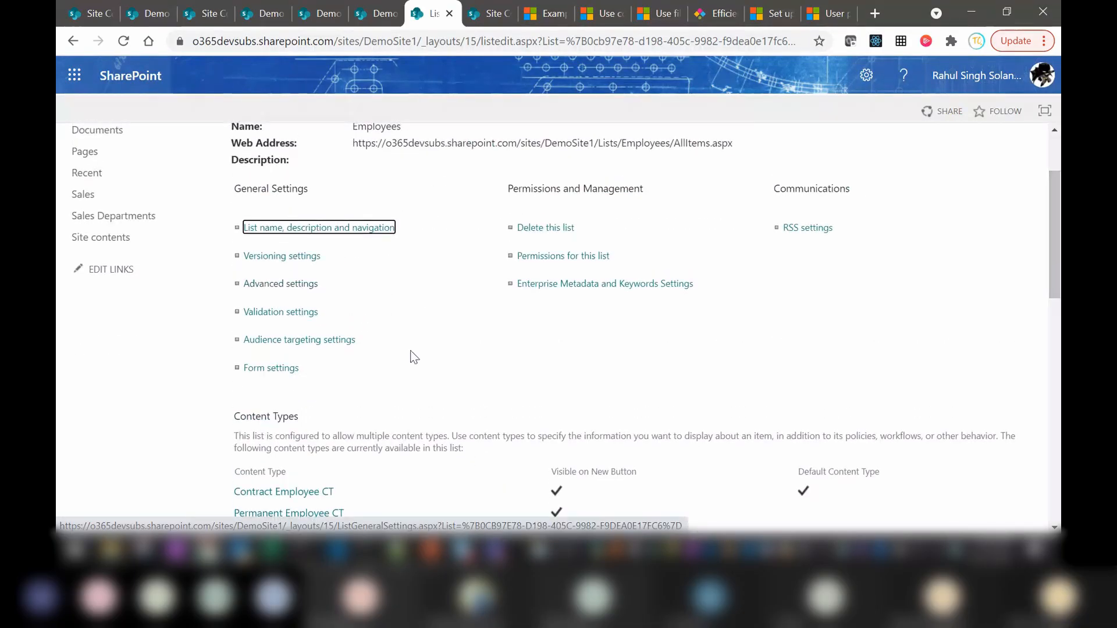
left_click(368, 271)
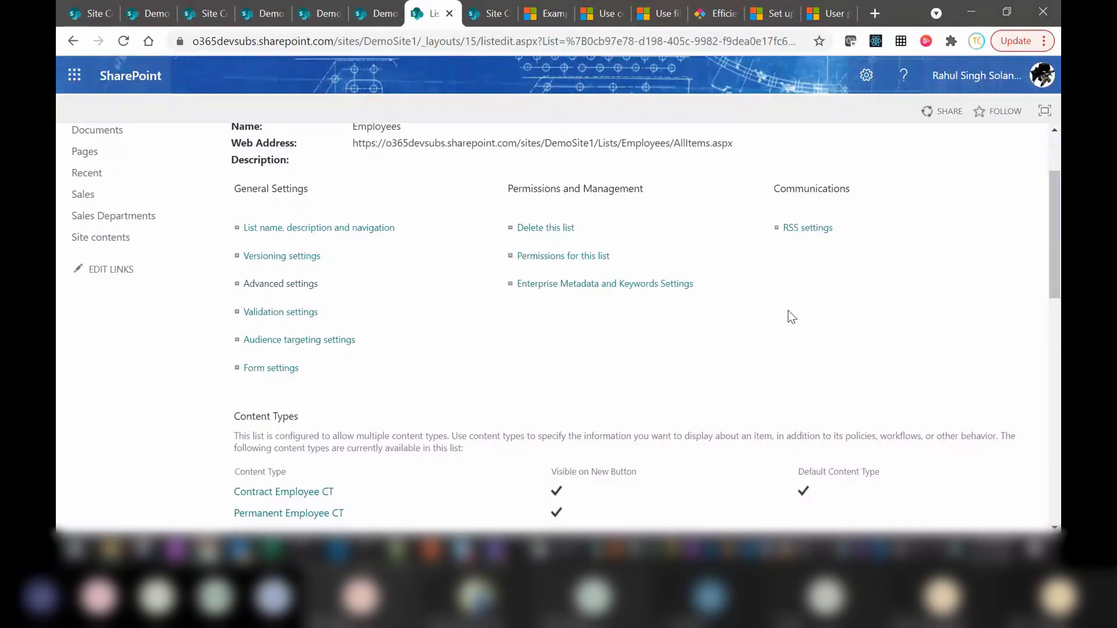
scroll(791, 317, "down", 2)
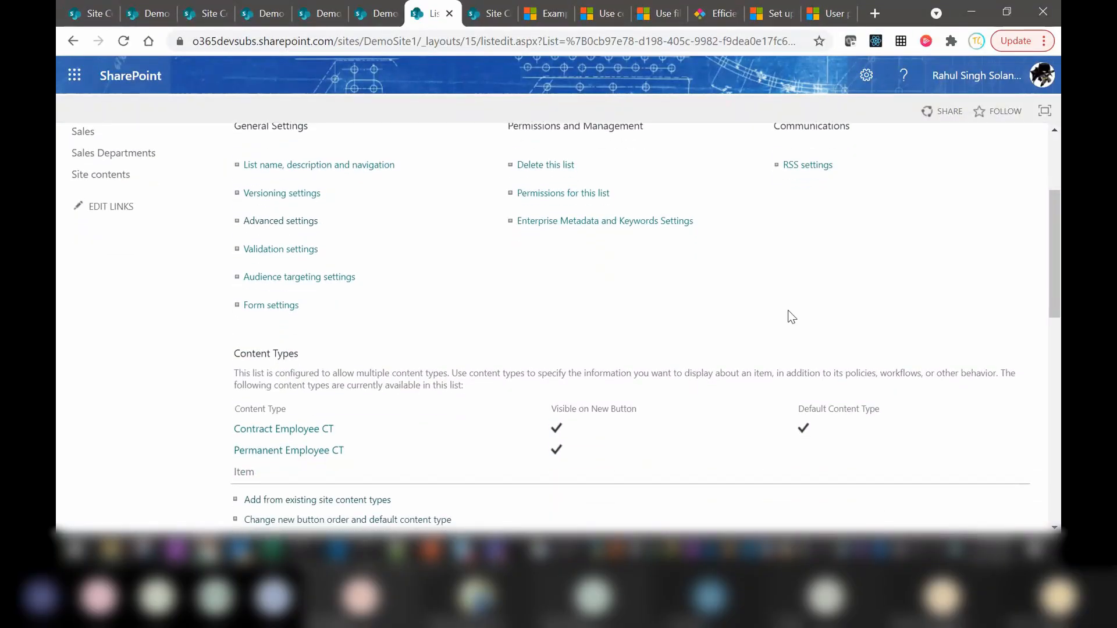
scroll(791, 317, "down", 5)
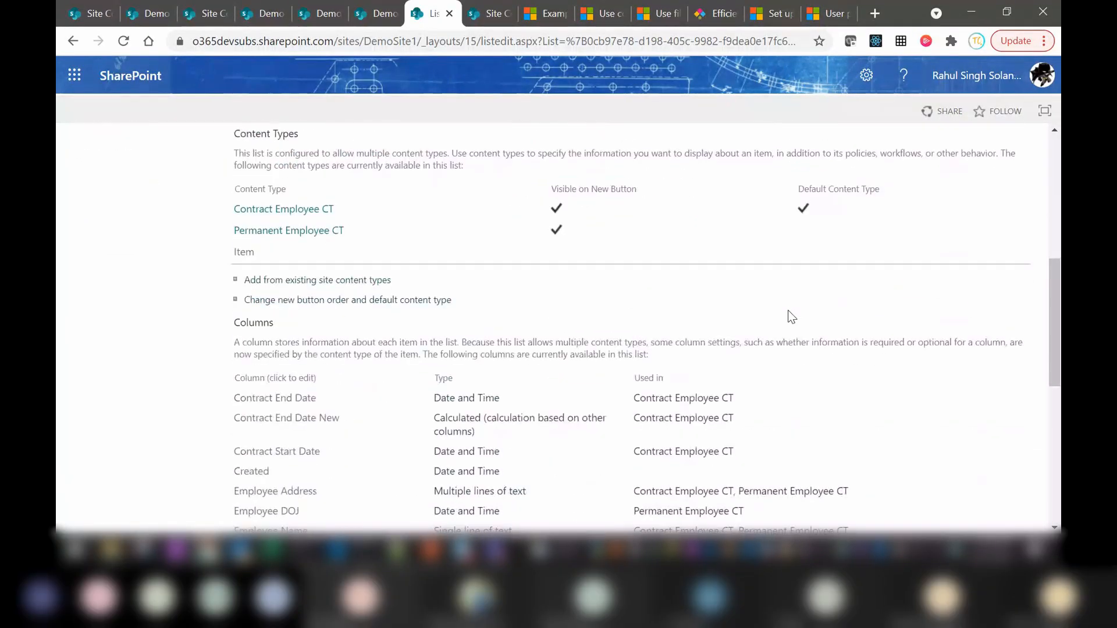
scroll(791, 318, "down", 10)
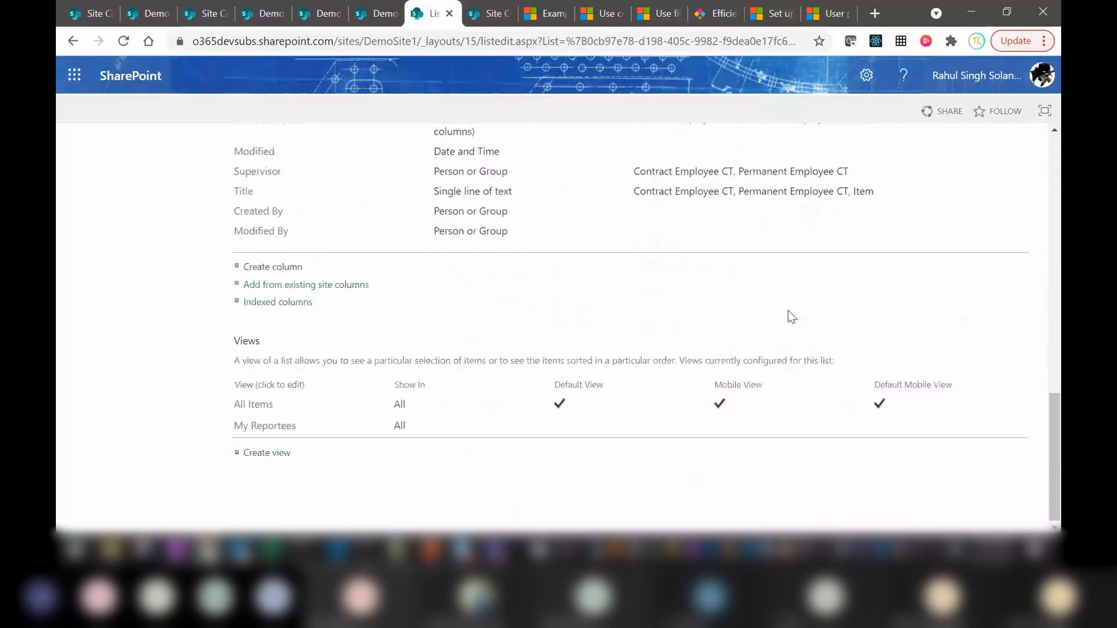
left_click(268, 302)
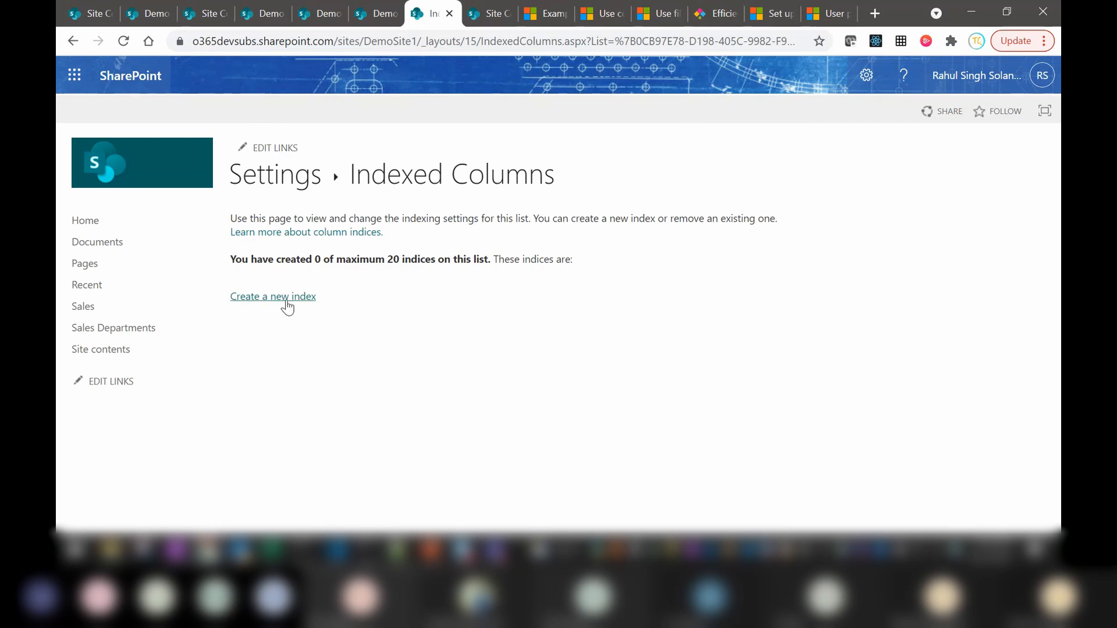
Create a new index with Employee DOJ as the primary column and no secondary column.
left_click(276, 299)
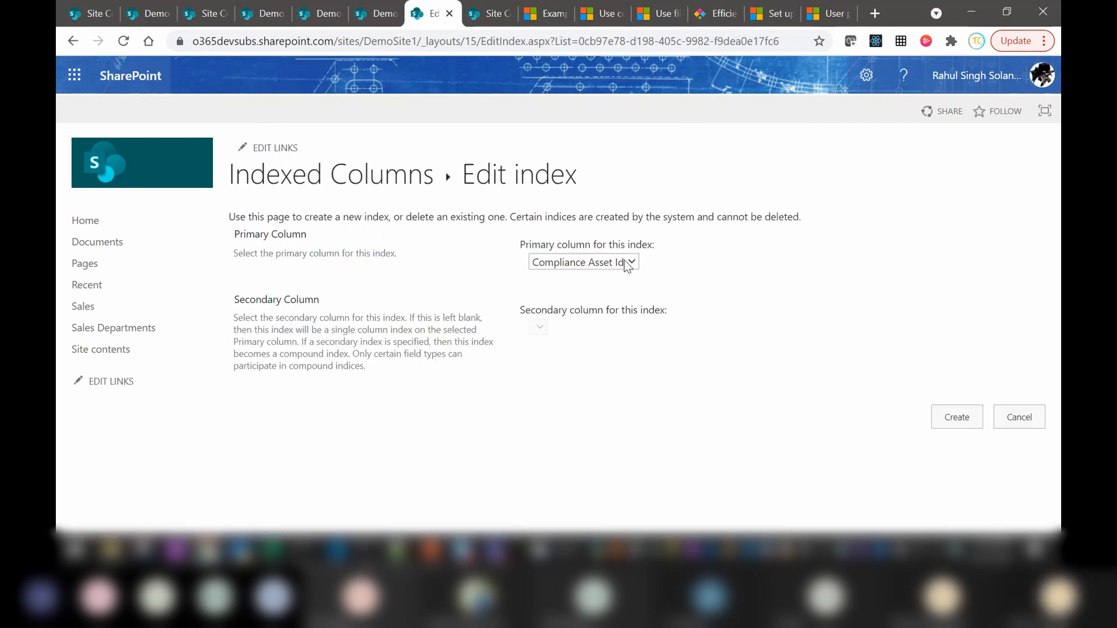
left_click(627, 265)
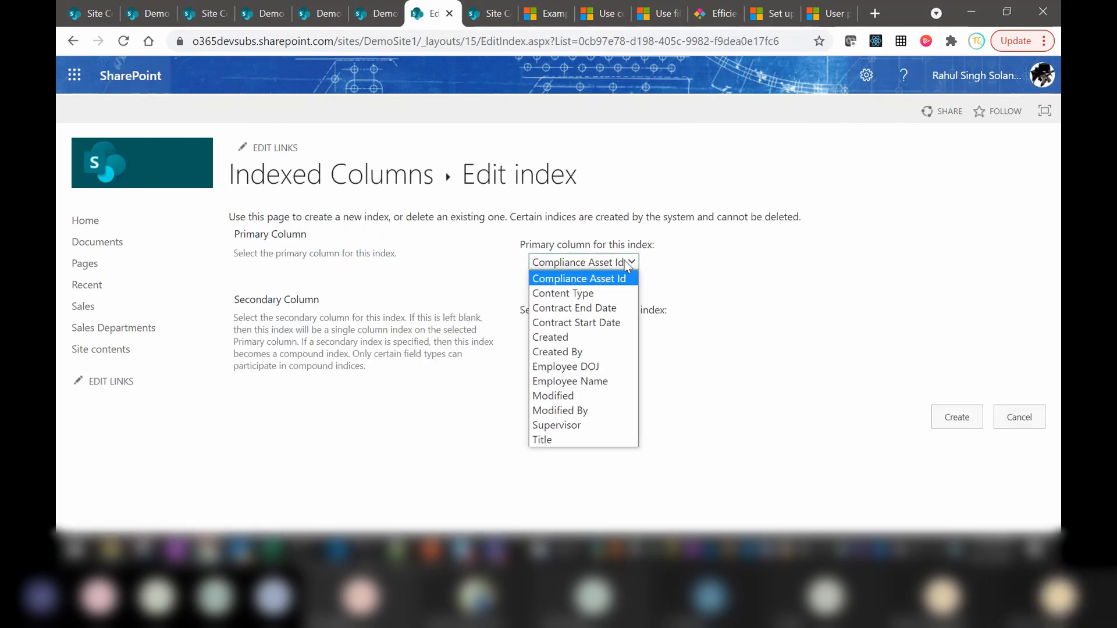
left_click(580, 367)
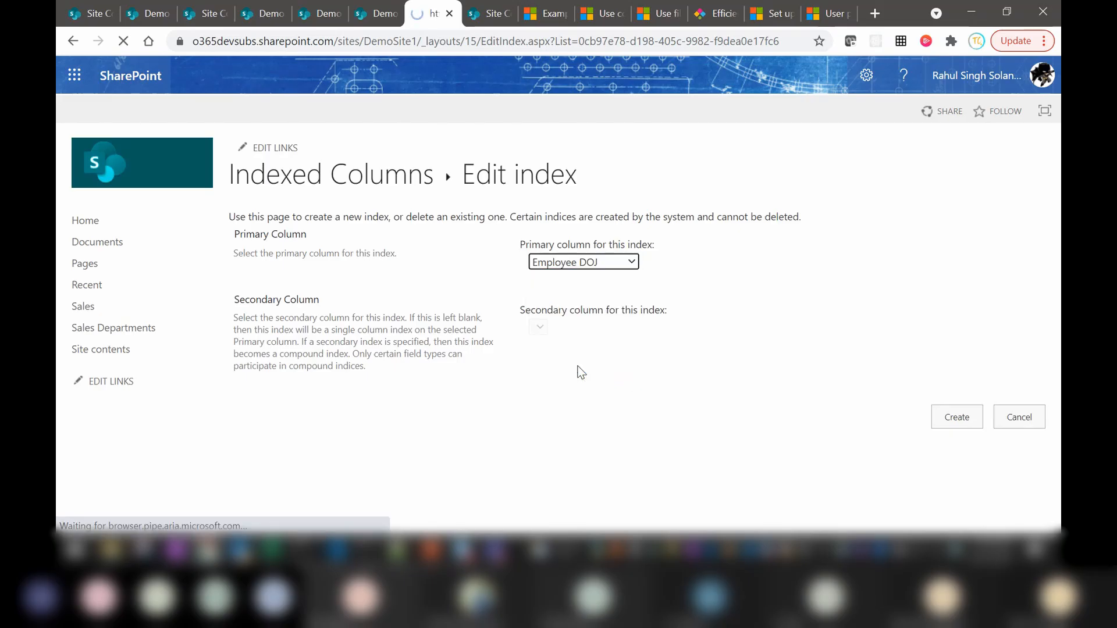
left_click(948, 421)
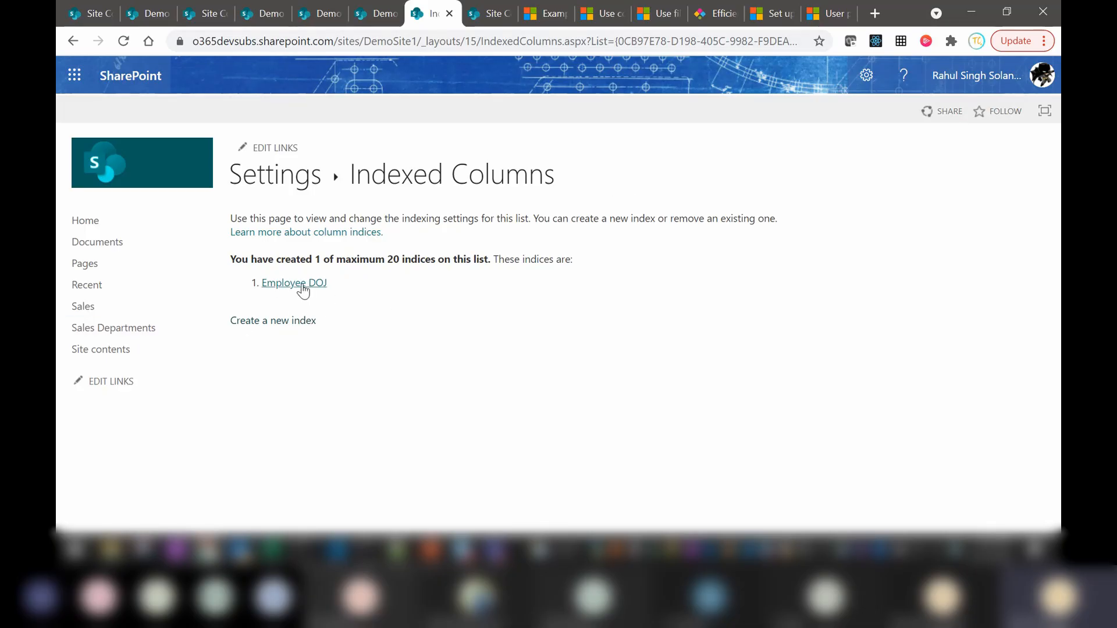
Check the Employees list in the other browser tab, and examine the index limit on the Indexed Columns page.
left_click(377, 13)
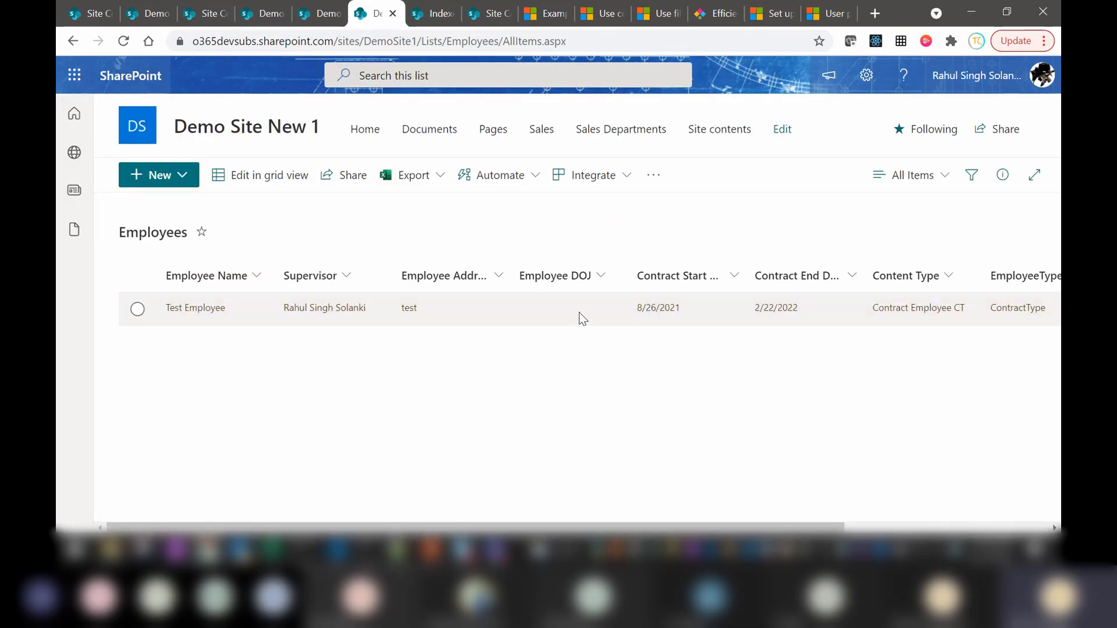
left_click(433, 15)
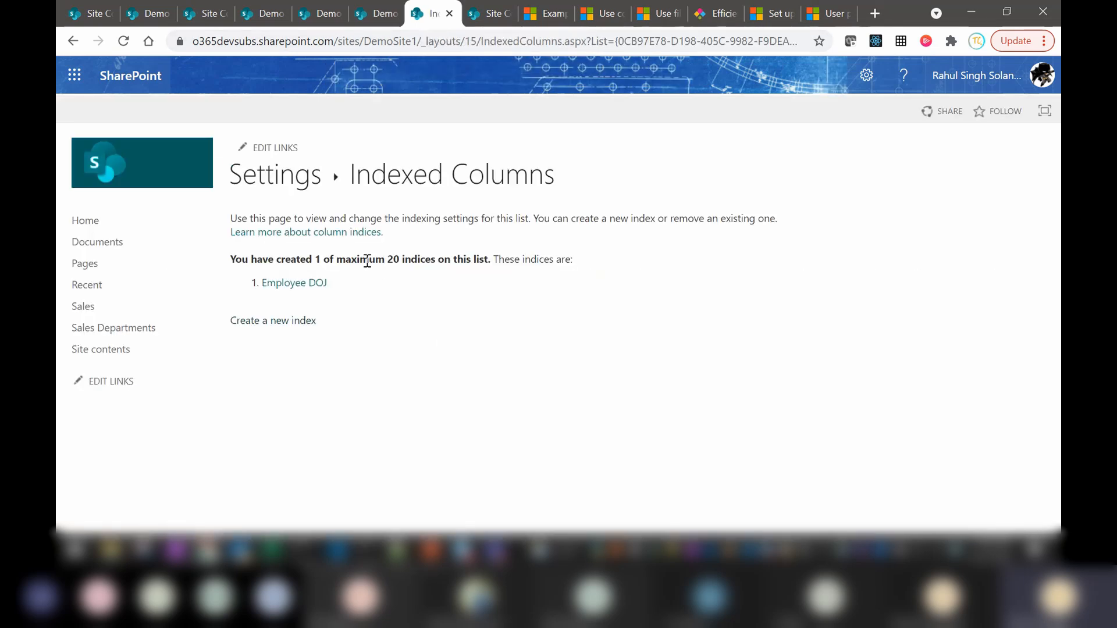
left_click_drag(369, 260, 426, 260)
left_click(375, 292)
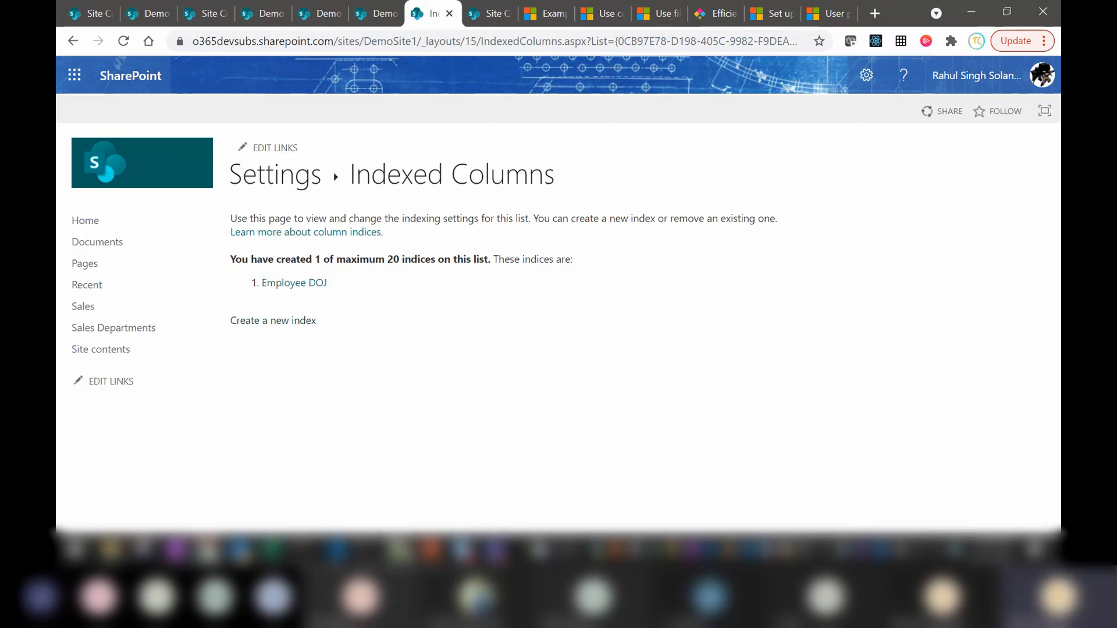
Switch to the SharePoint Training presentation in PowerPoint, review the Content Approval topic on the Demo slide, and return to the browser.
left_click(432, 551)
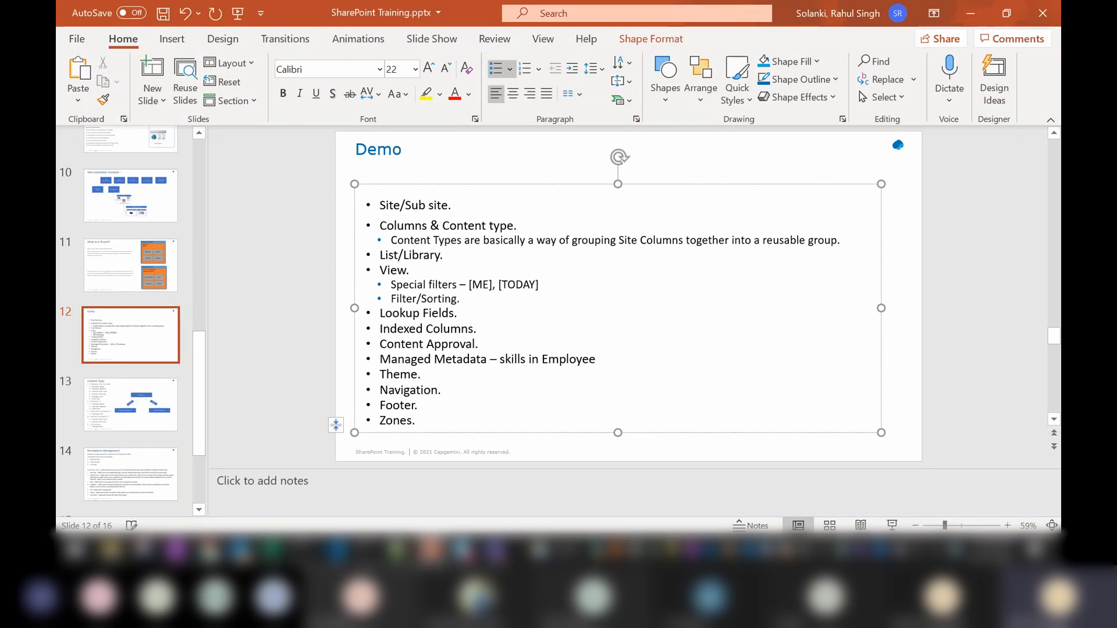
left_click(498, 343)
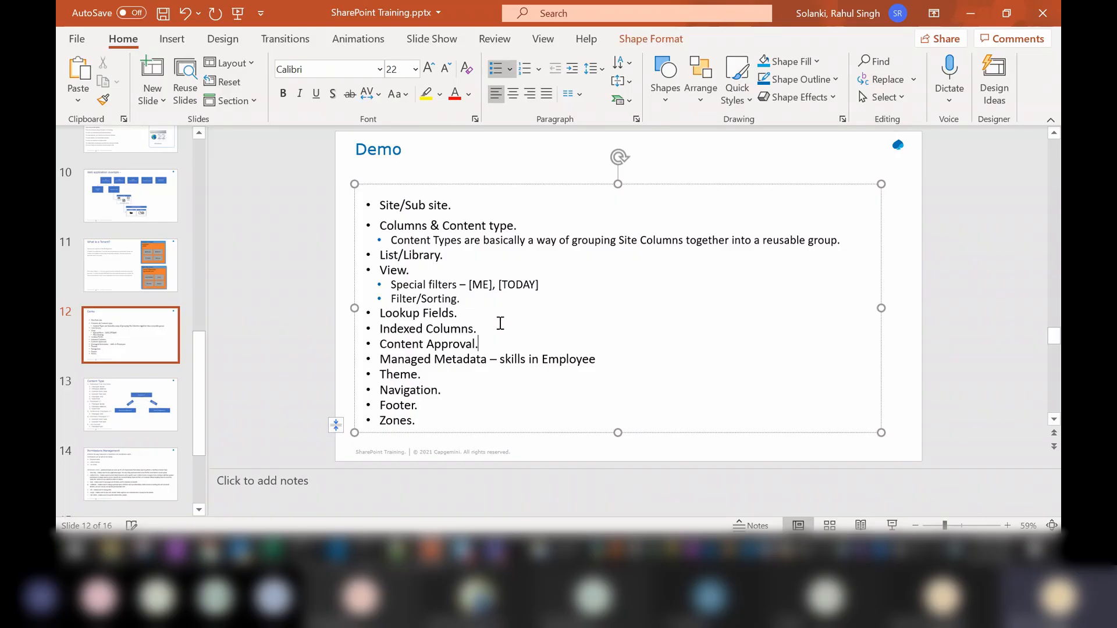
left_click(968, 20)
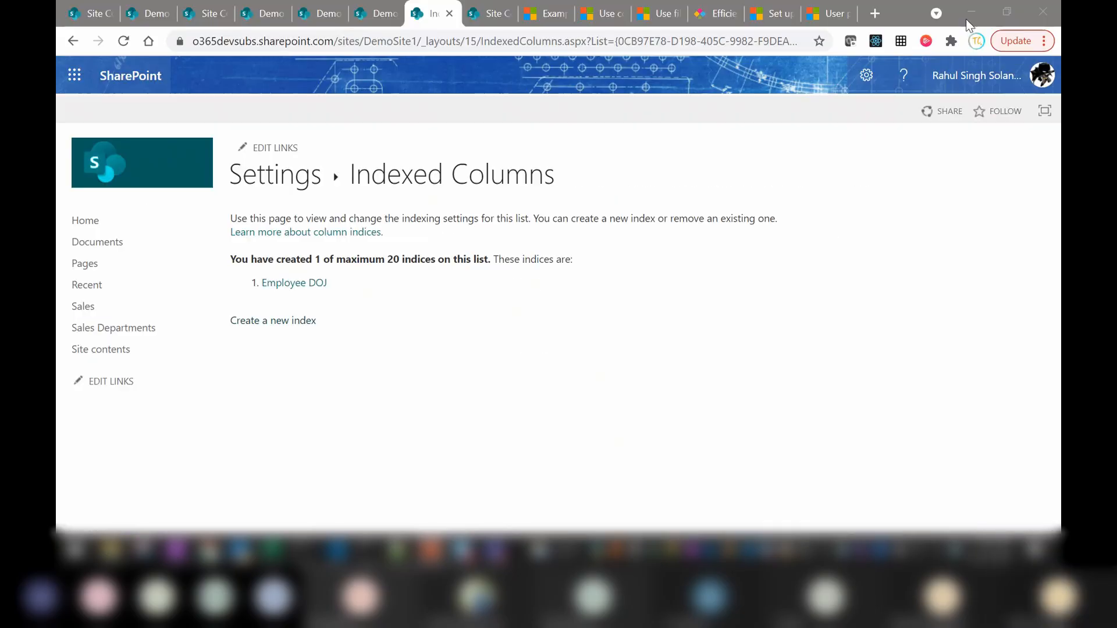
Close the Indexed Columns browser tab and reload the Employees list in the remaining tab.
left_click(380, 13)
left_click(430, 16)
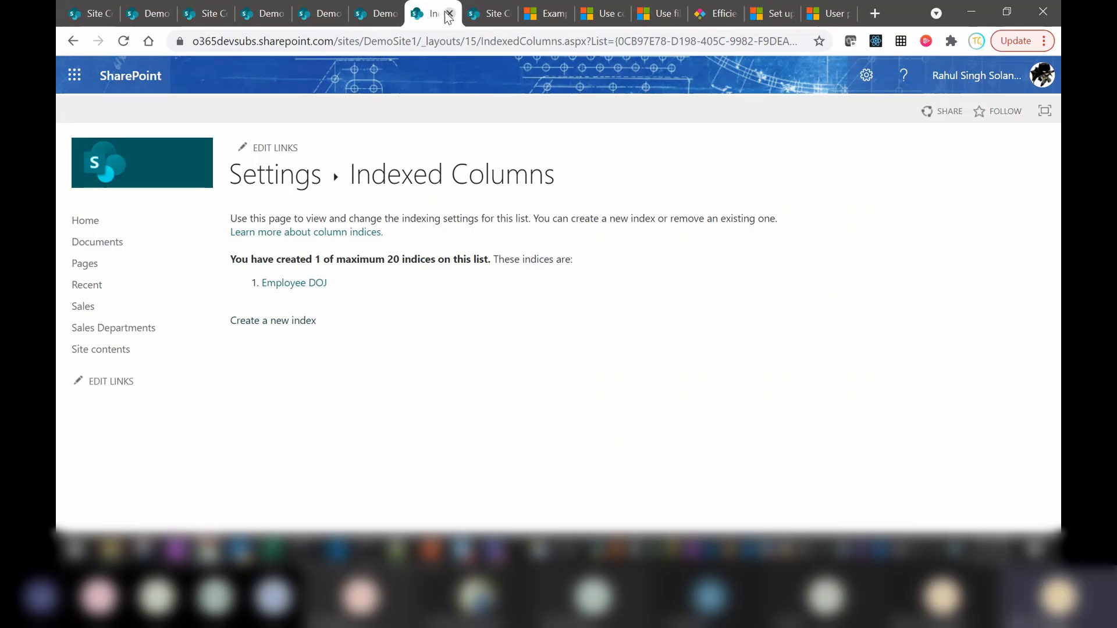
left_click(449, 13)
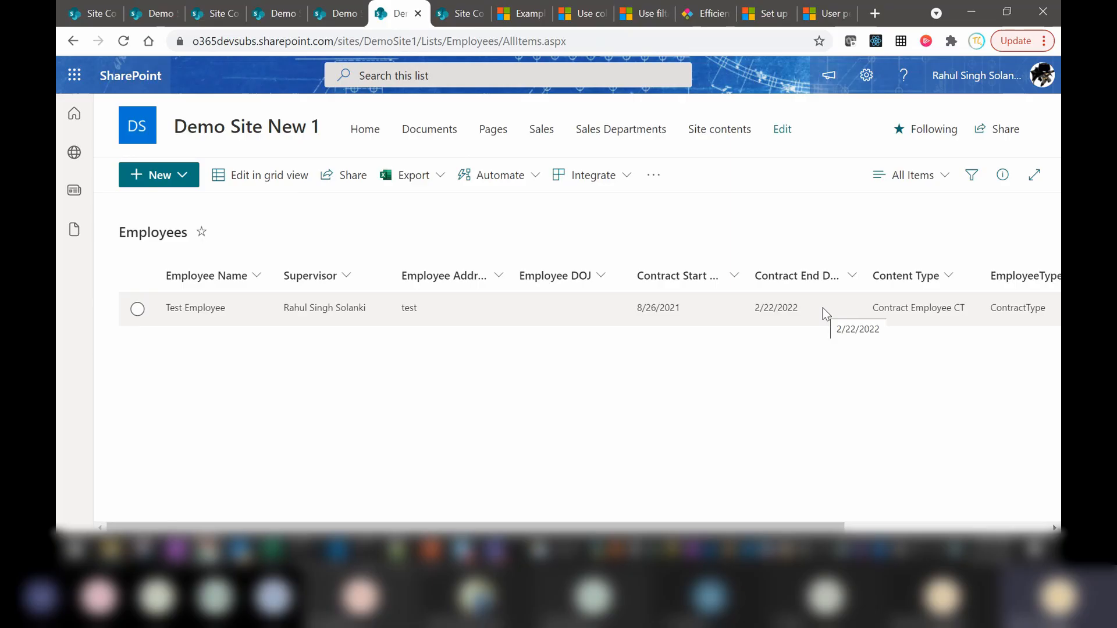
left_click(123, 42)
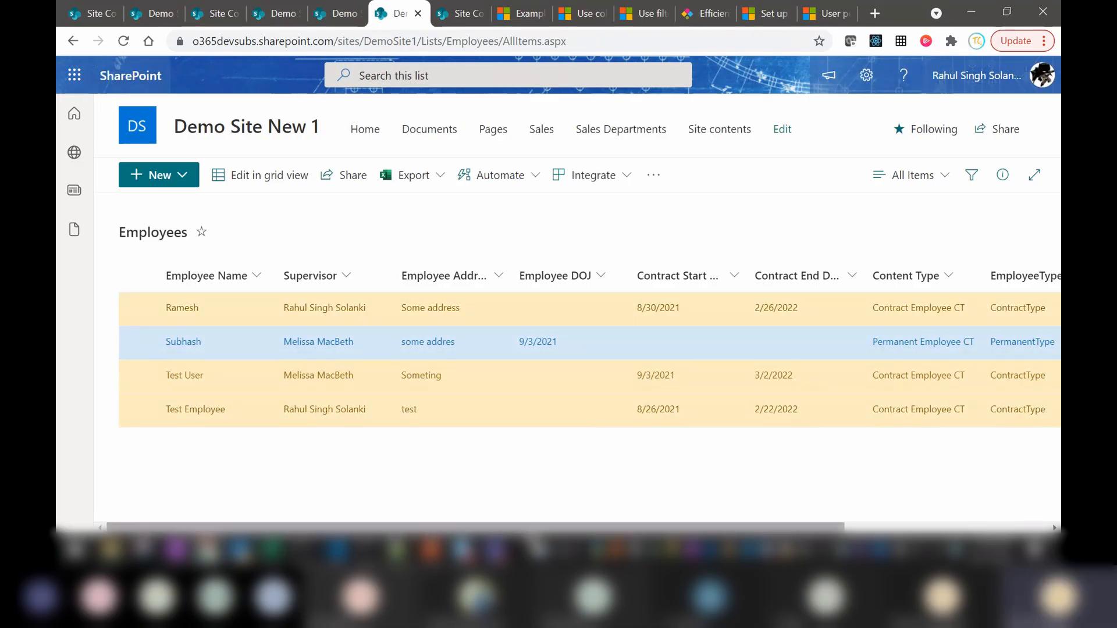
scroll(557, 515, "right", 1)
left_click_drag(557, 513, 463, 513)
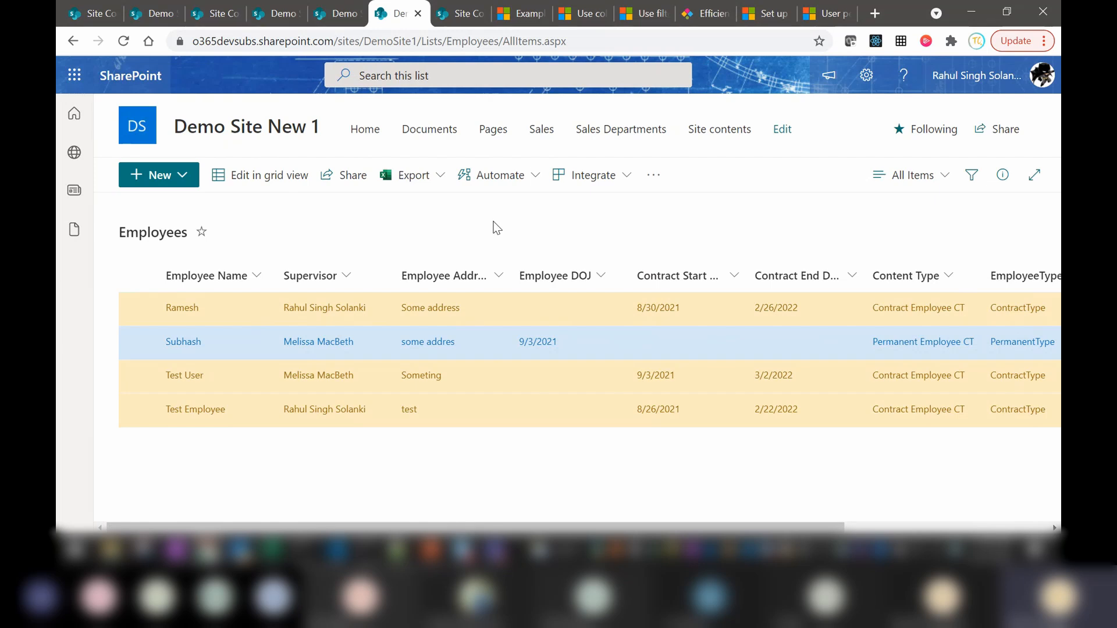
Open the settings of the Employees list and check its Advanced Settings page.
left_click(866, 75)
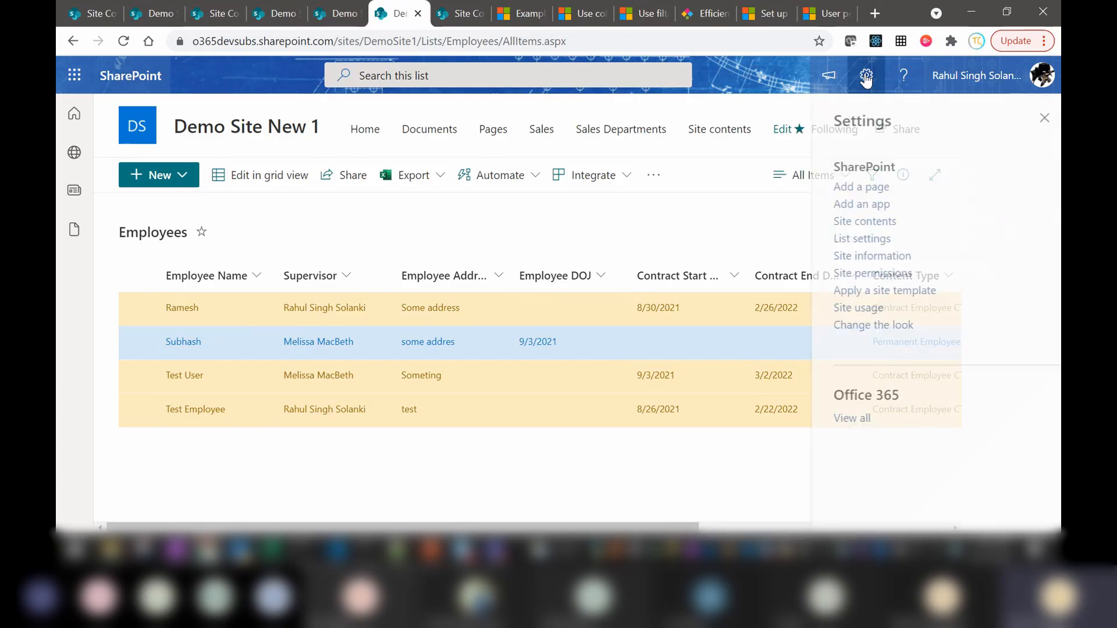
left_click(851, 239)
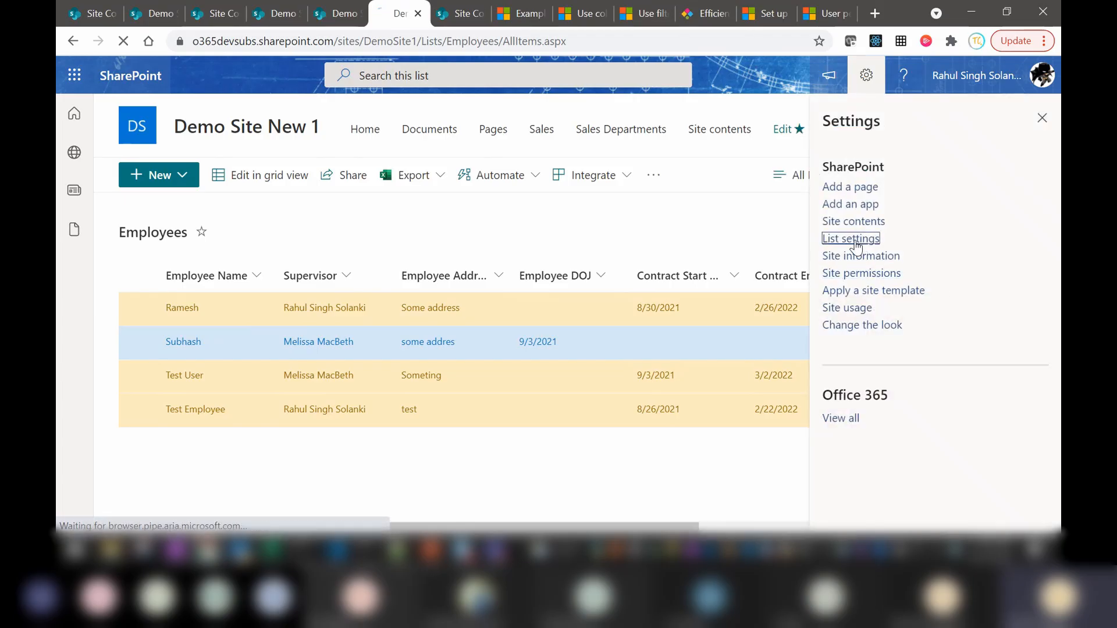
left_click(466, 15)
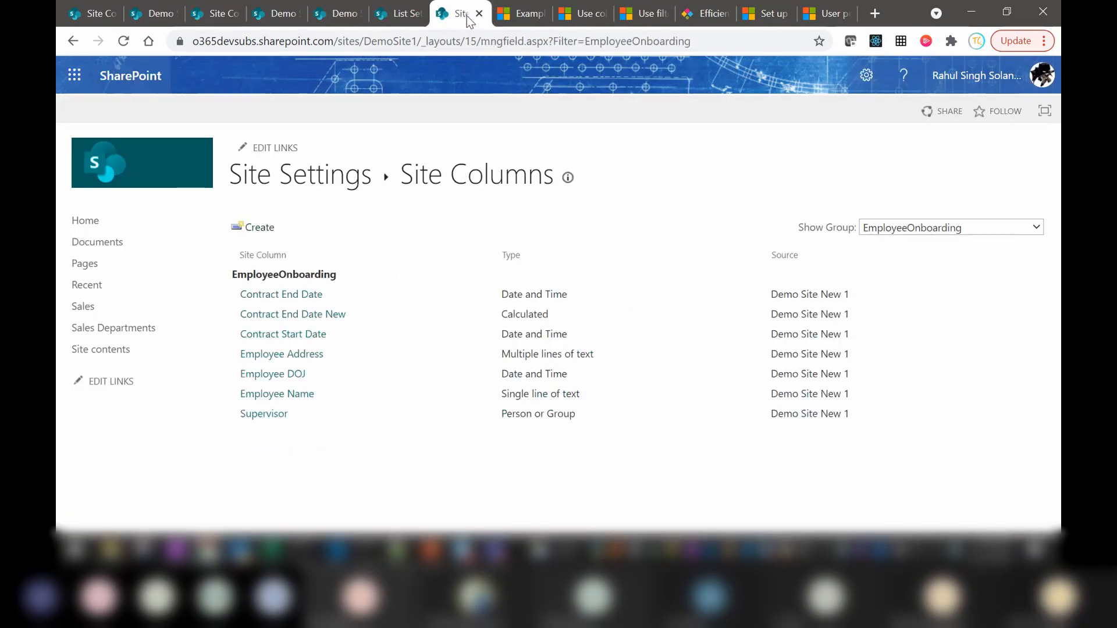
left_click(400, 16)
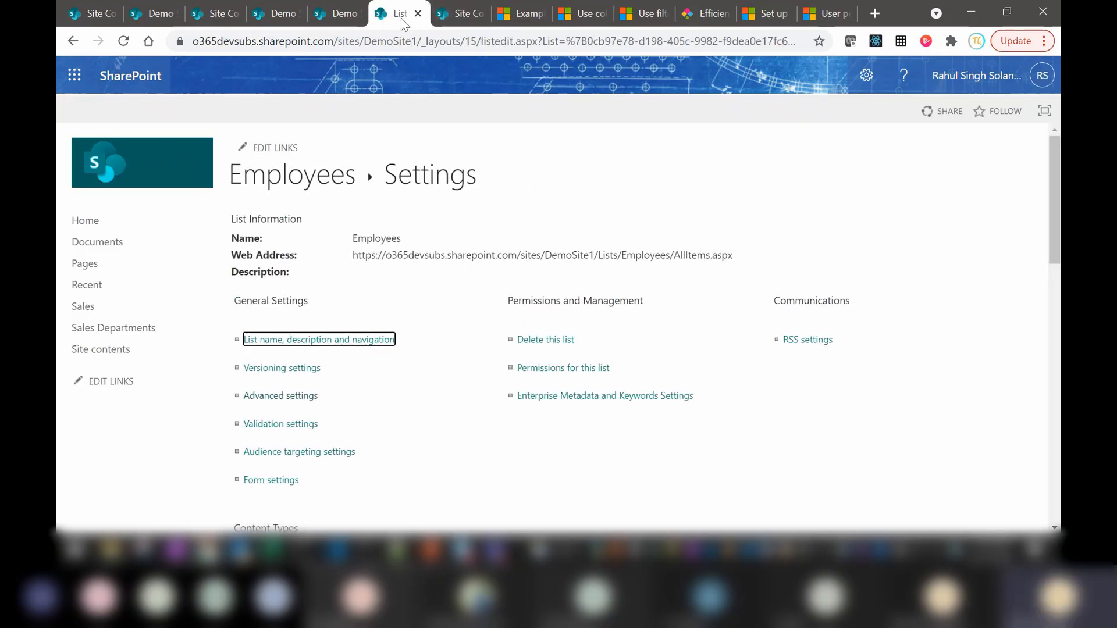
left_click(277, 400)
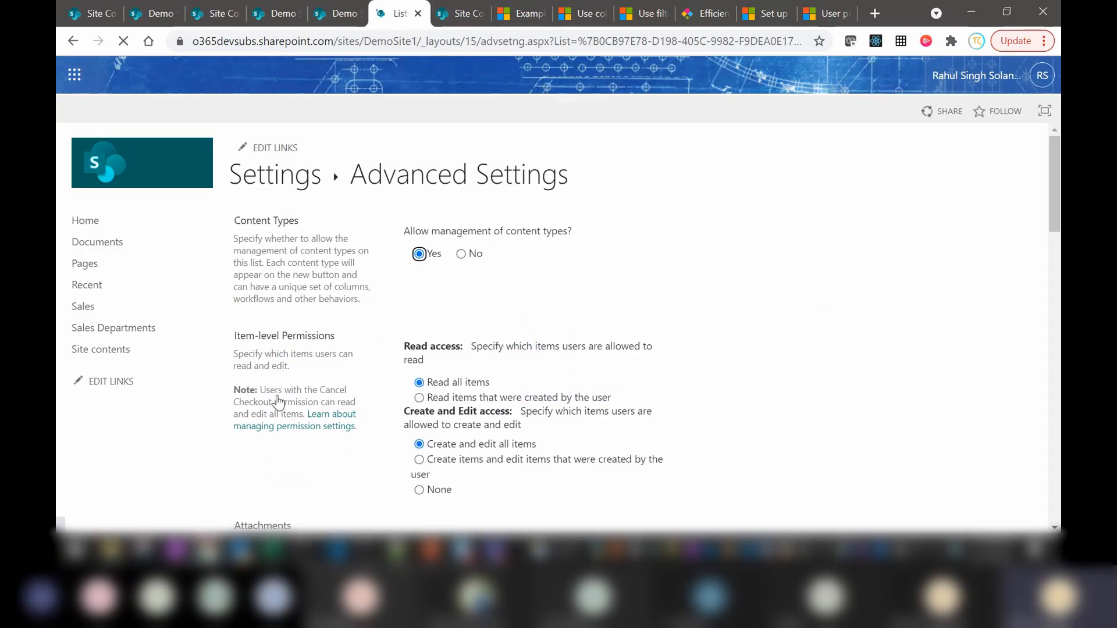
left_click(74, 41)
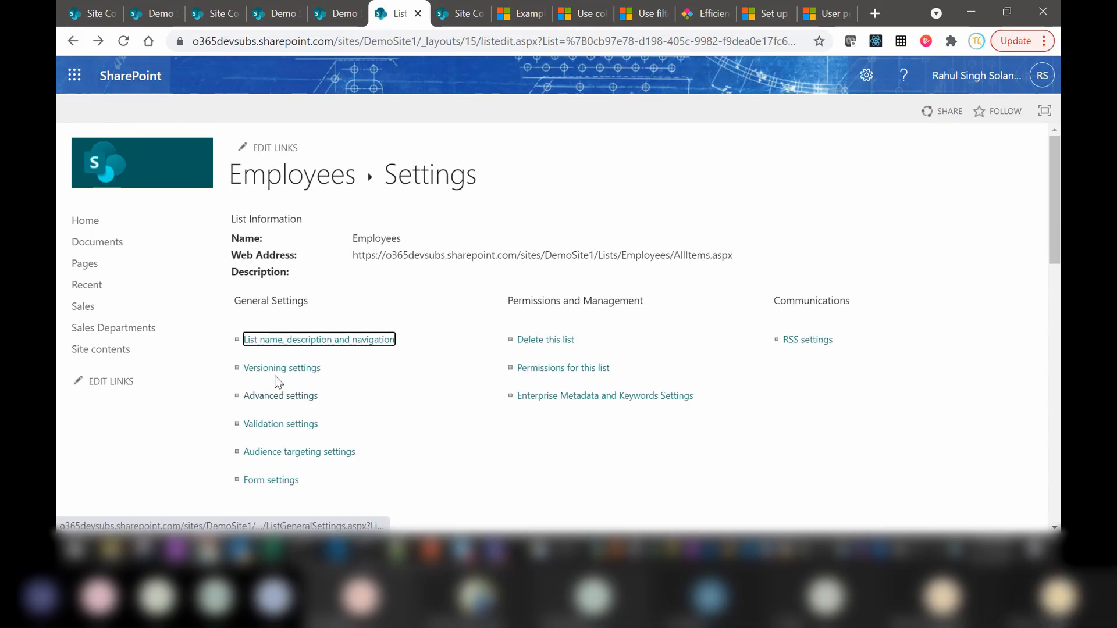
Require content approval for submitted items in the Employees list's versioning settings and save the change.
left_click(275, 373)
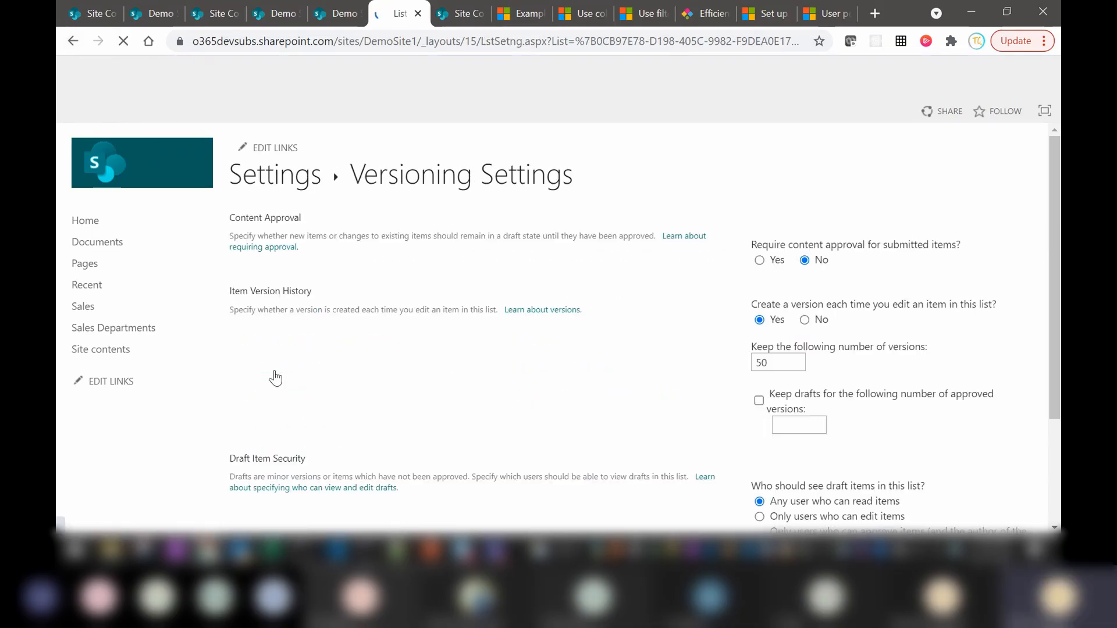
left_click(760, 261)
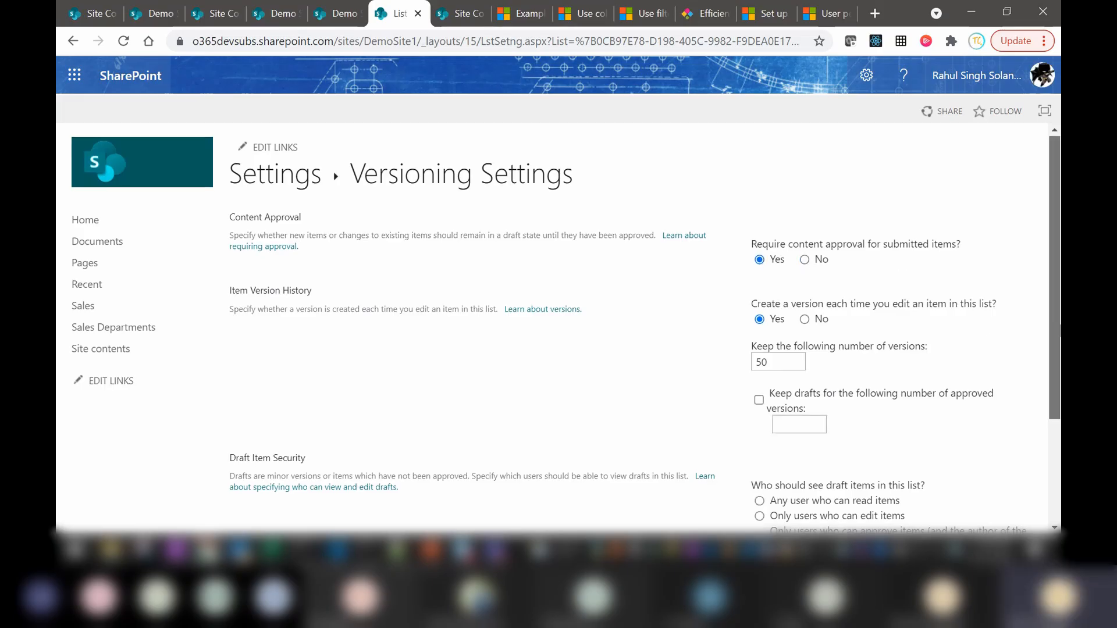
scroll(927, 464, "down", 3)
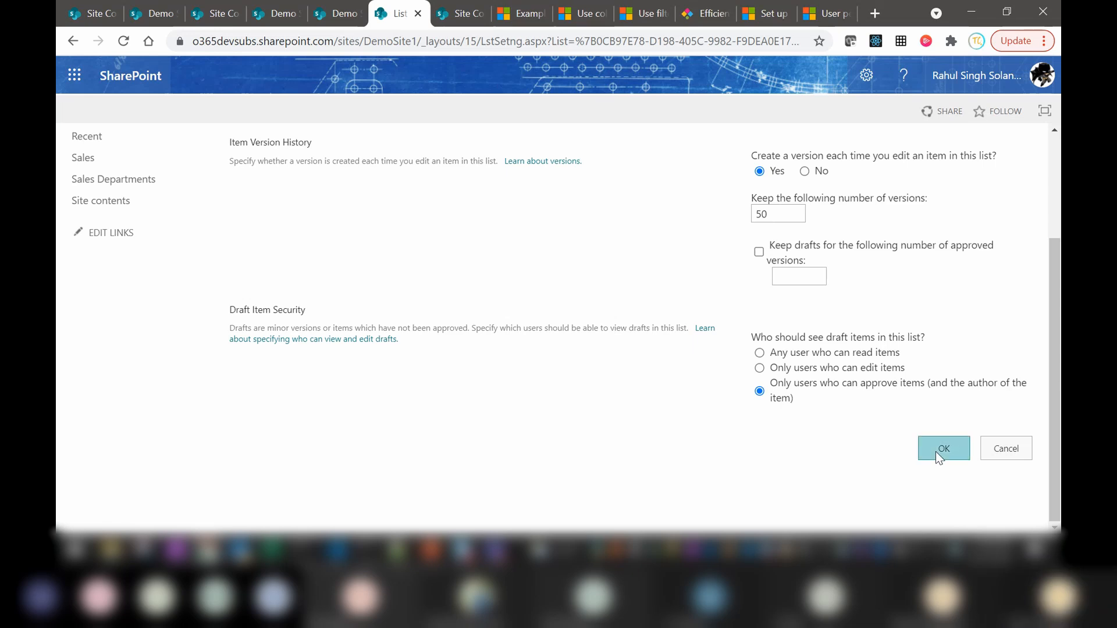
left_click(936, 452)
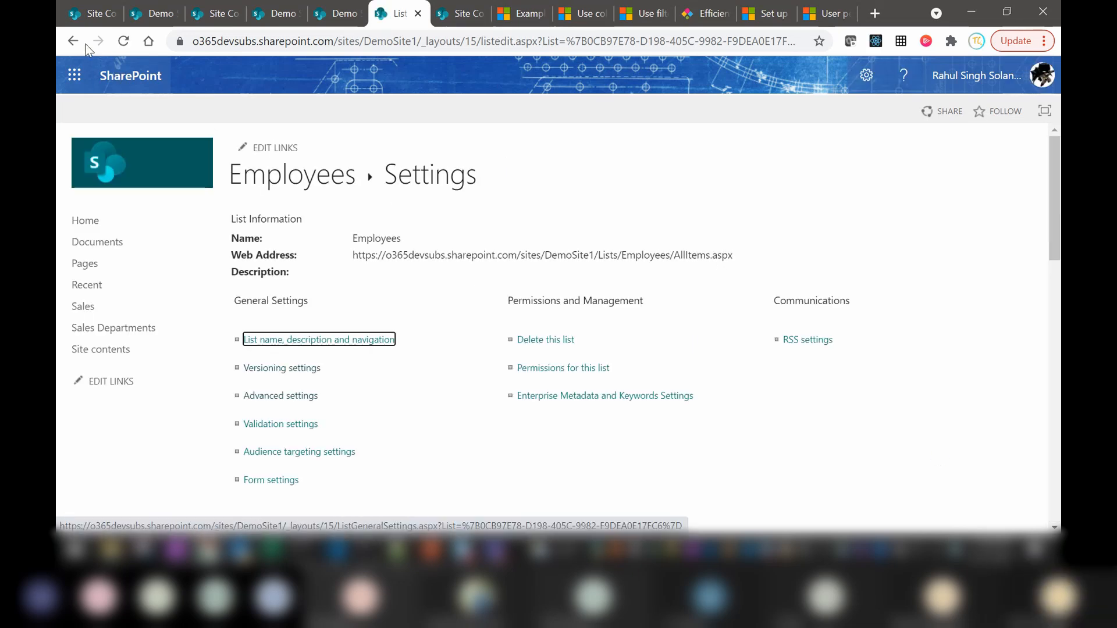
Review who can see draft items in the Employees list's versioning settings and return to the list settings.
left_click(280, 375)
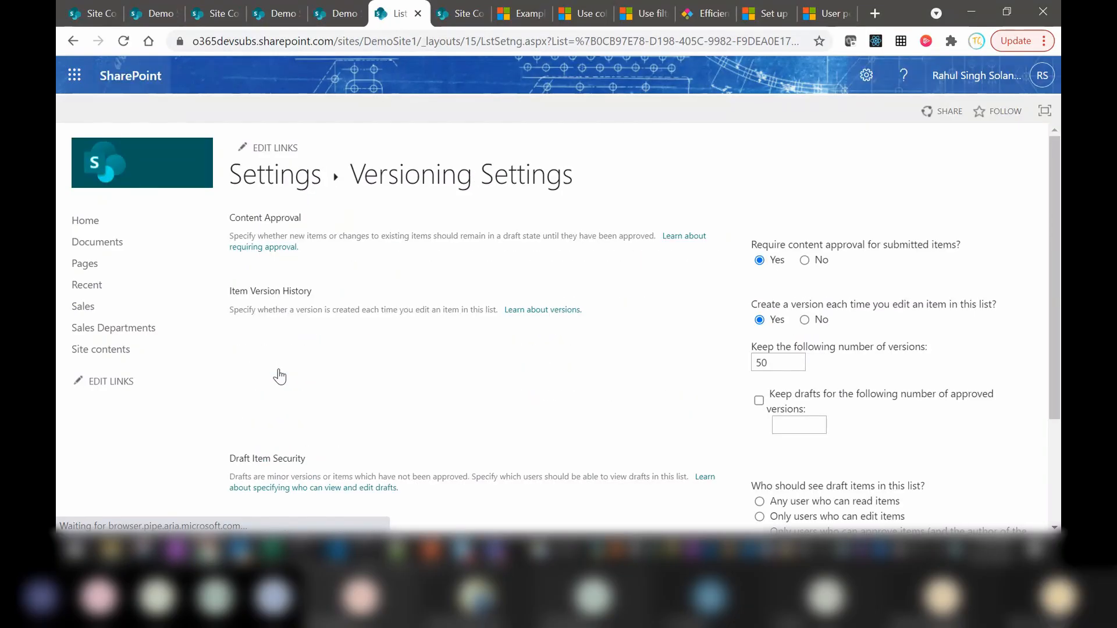
left_click_drag(1058, 249, 1060, 384)
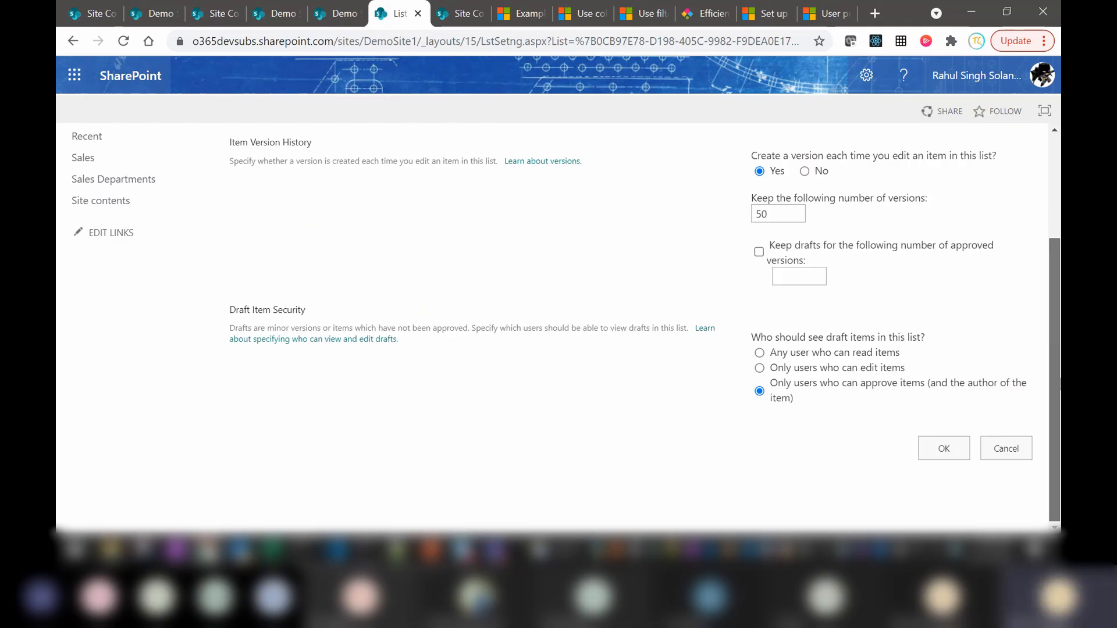
left_click(72, 41)
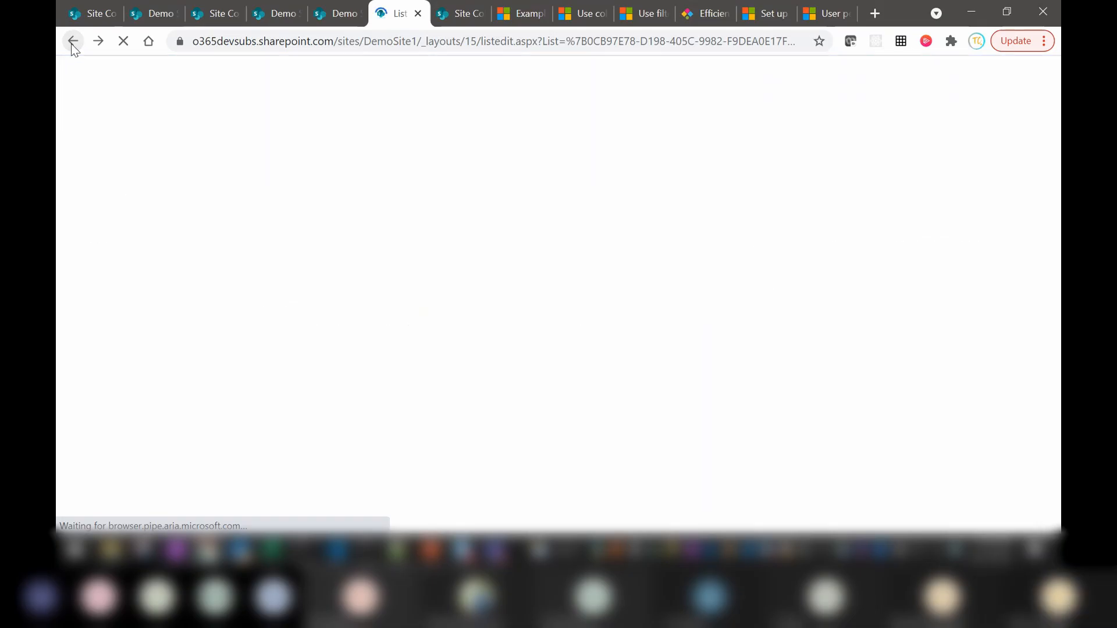
Return to the Employees list and examine the Approval Status column of the existing items.
left_click(297, 181)
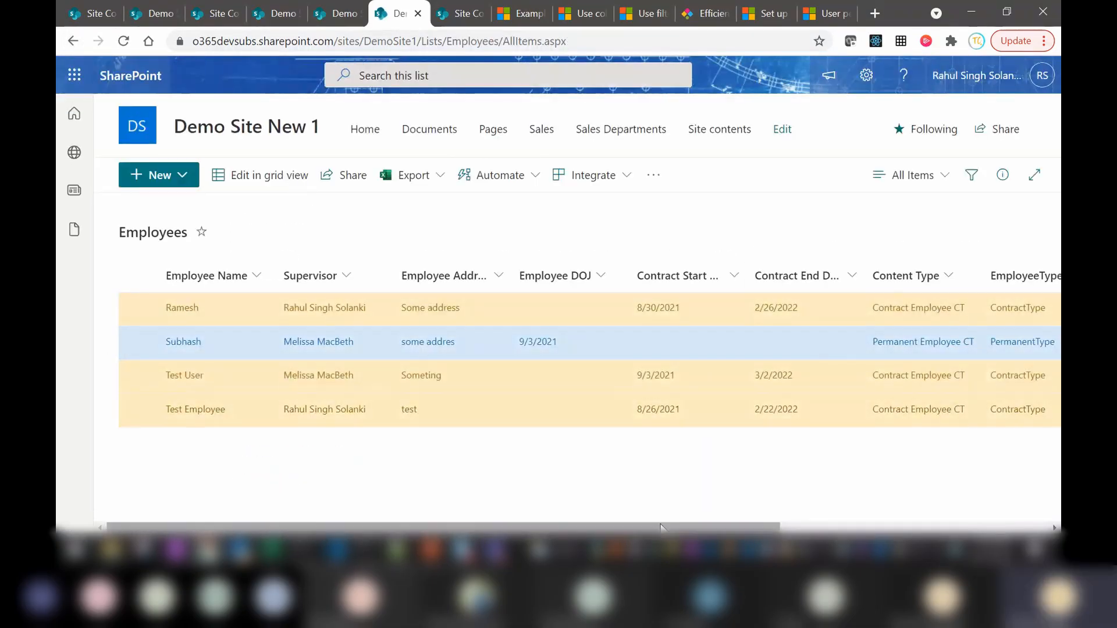
left_click_drag(687, 526, 865, 519)
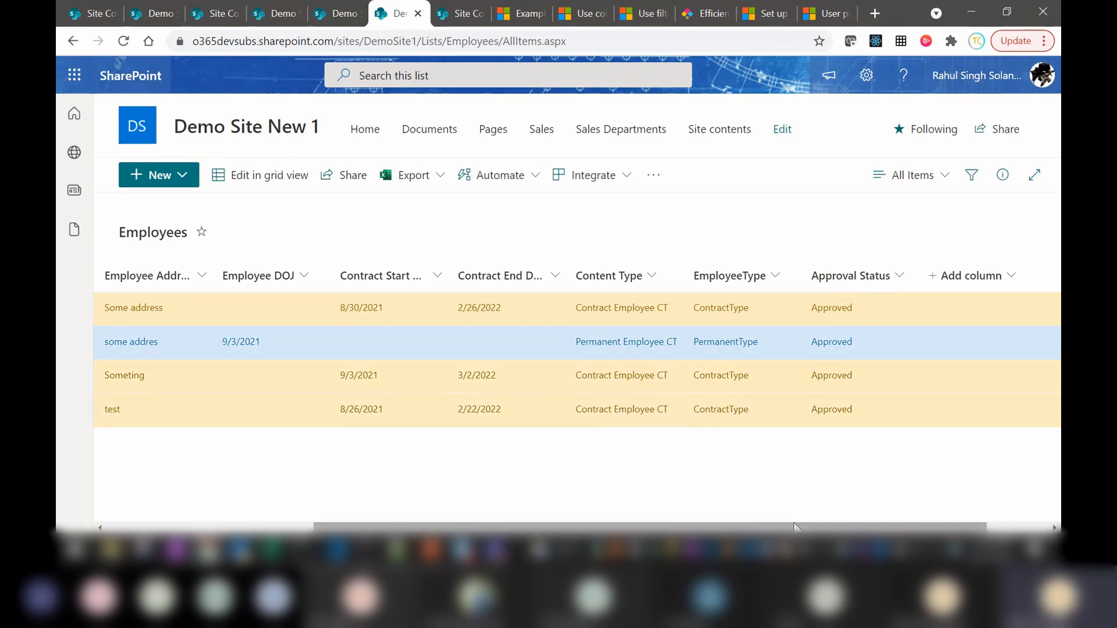
left_click_drag(569, 524, 361, 523)
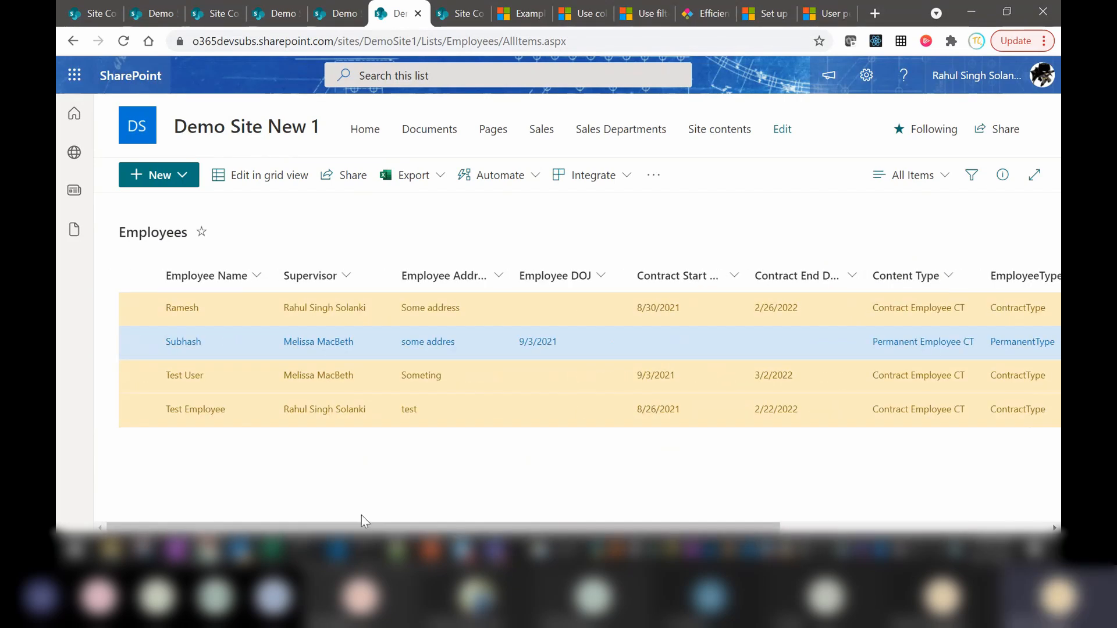
Start a new Permanent Employee CT item with employee name "Test Emp 01" and employee address "some address".
left_click(181, 177)
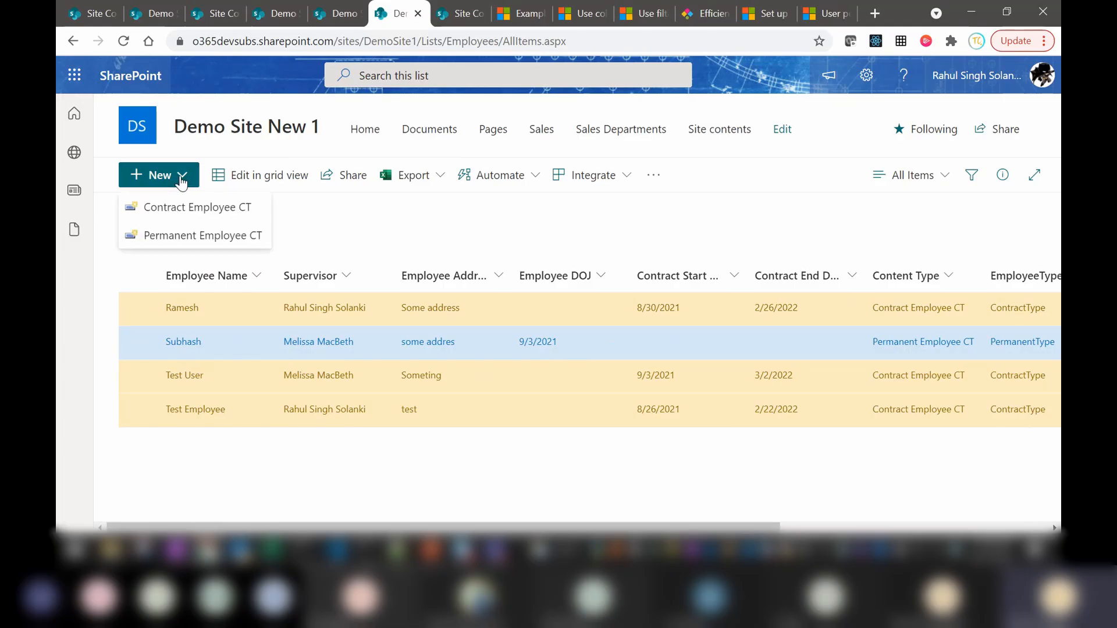
left_click(164, 236)
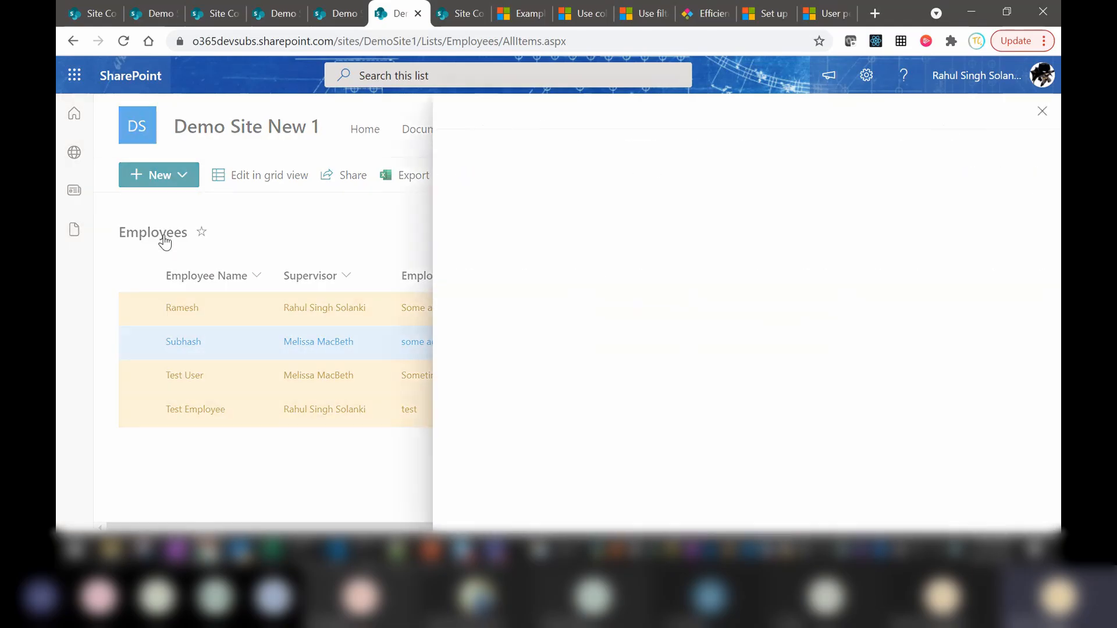
left_click(579, 268)
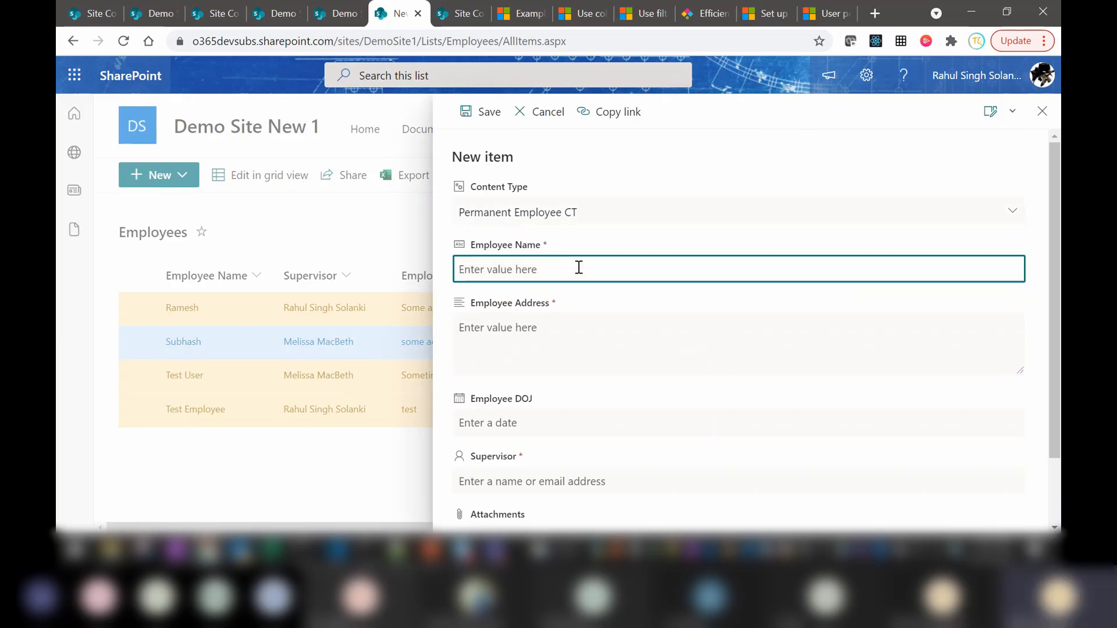
type("Test Em")
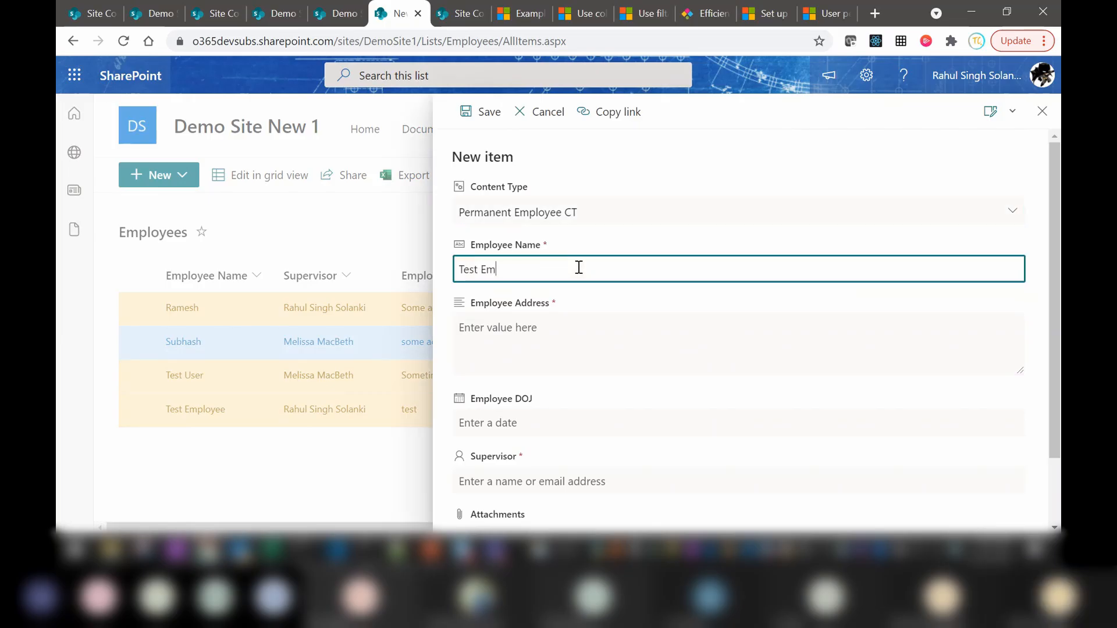
type("p 01")
left_click(545, 330)
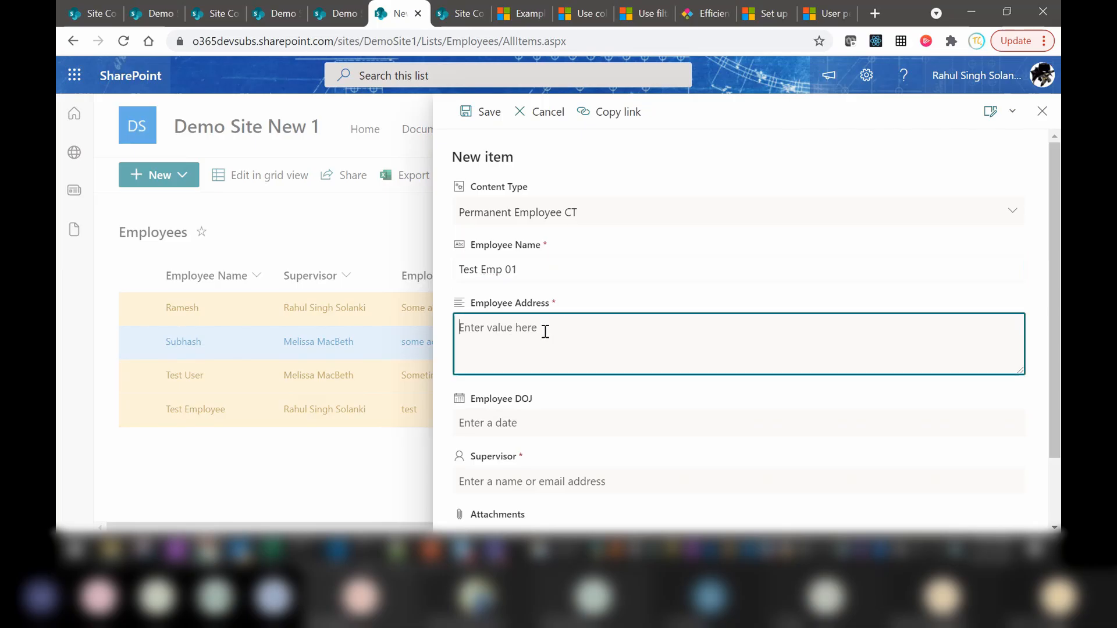
type("some addr")
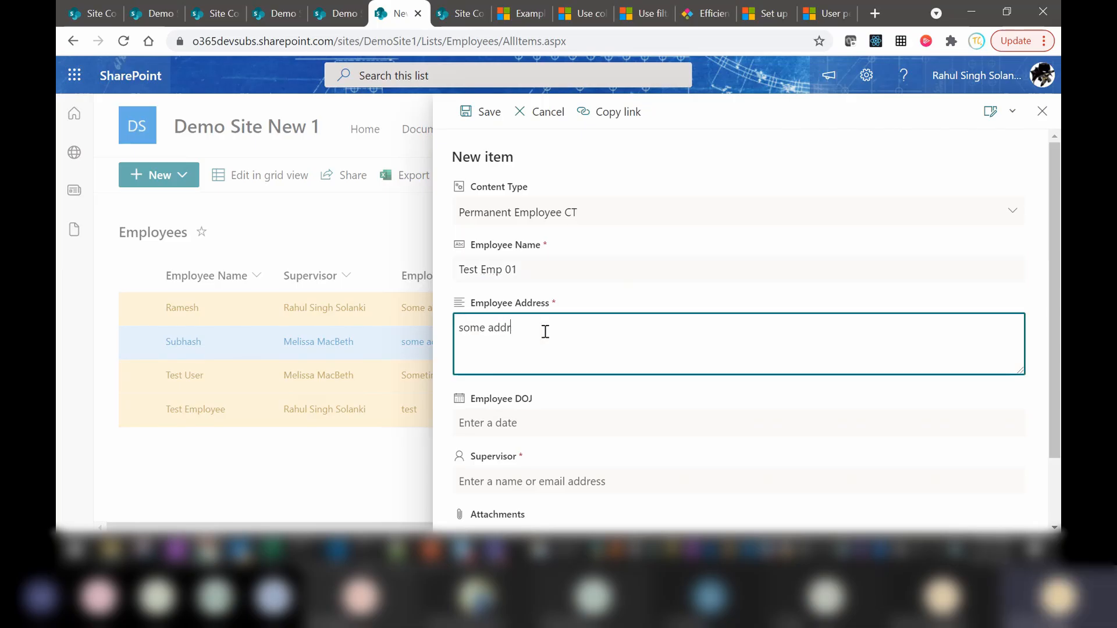
type("ess")
Set the new item's Employee DOJ to 9/3/2021, assign the supervisor and save the item.
left_click(545, 423)
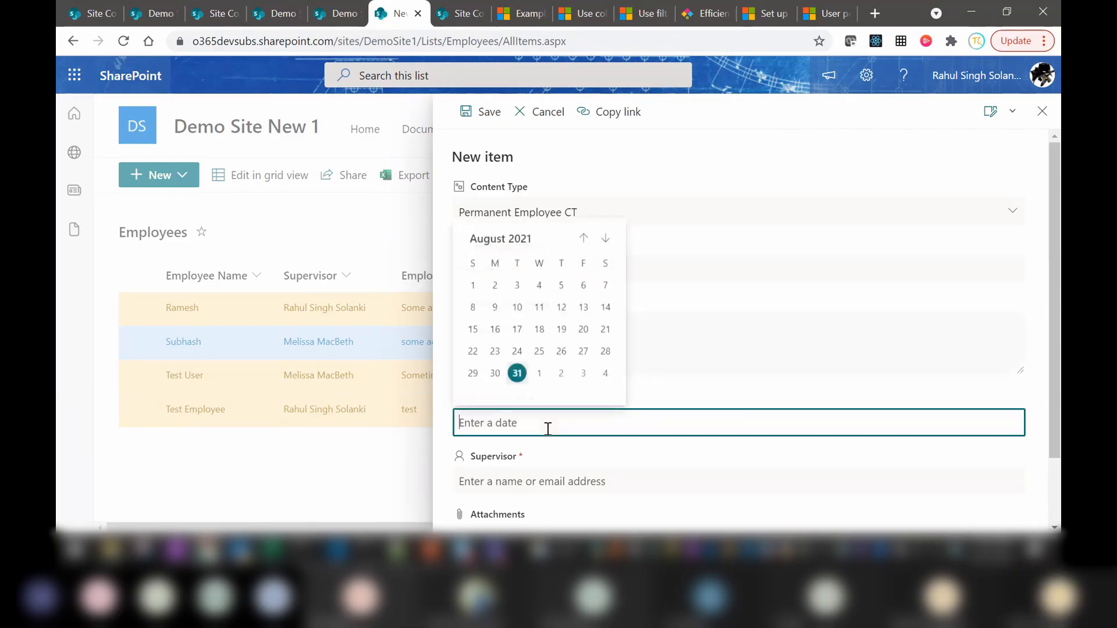
left_click(581, 377)
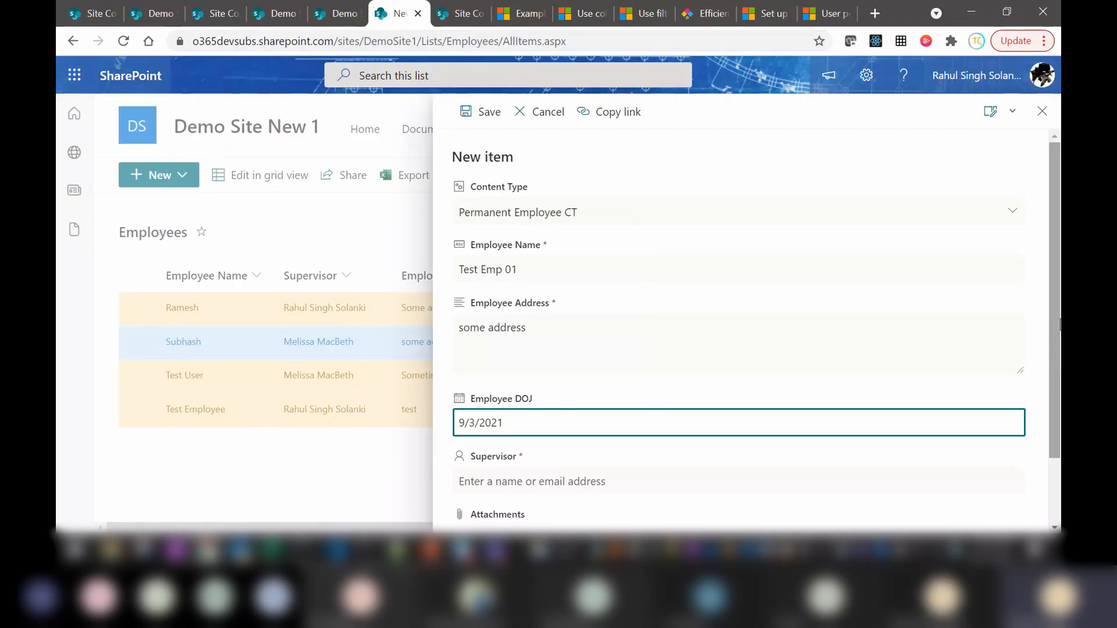
scroll(1058, 430, "down", 2)
left_click(672, 399)
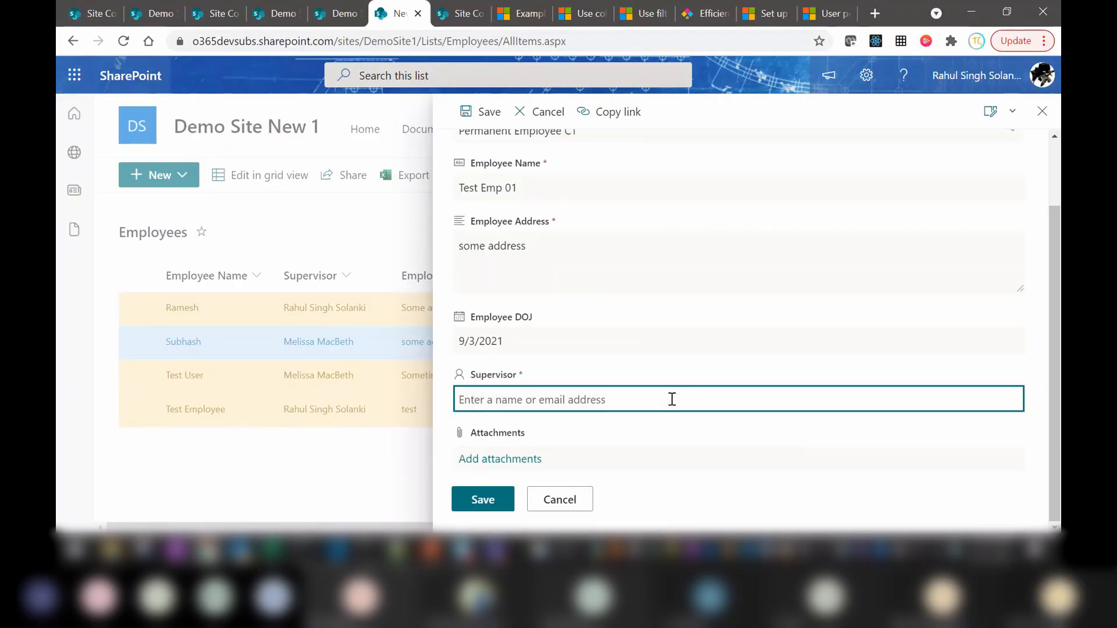
type("rahul")
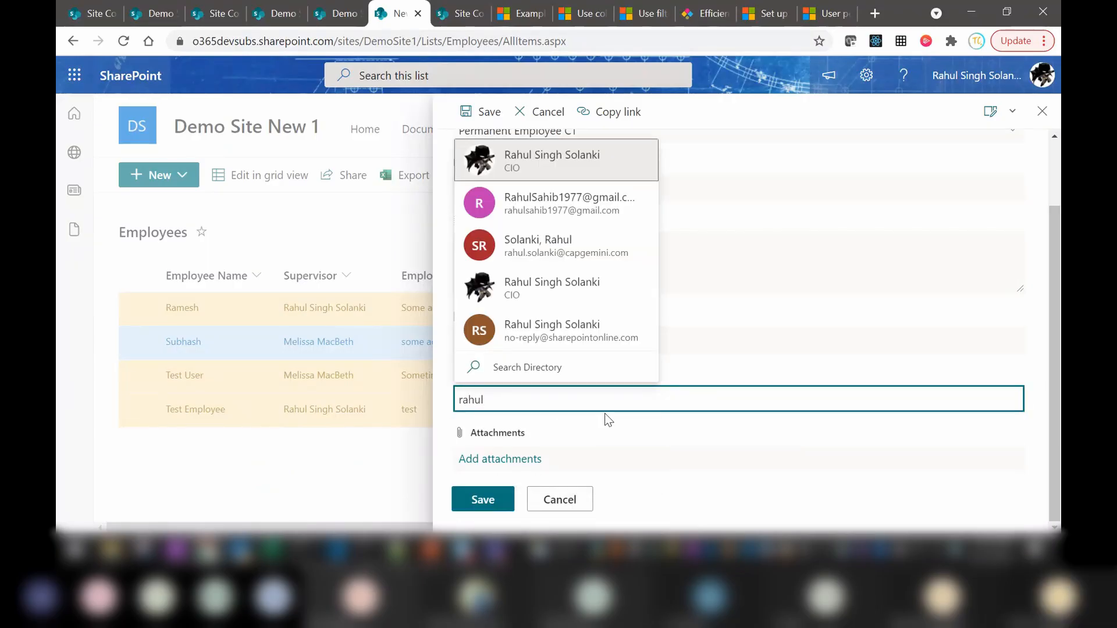
left_click(528, 167)
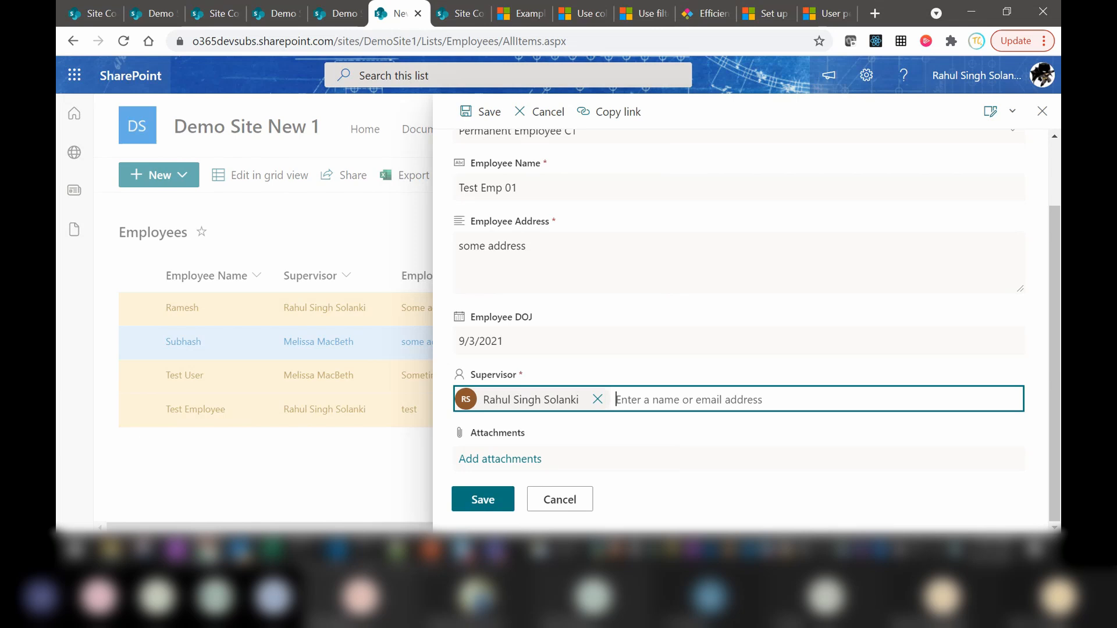
left_click(487, 499)
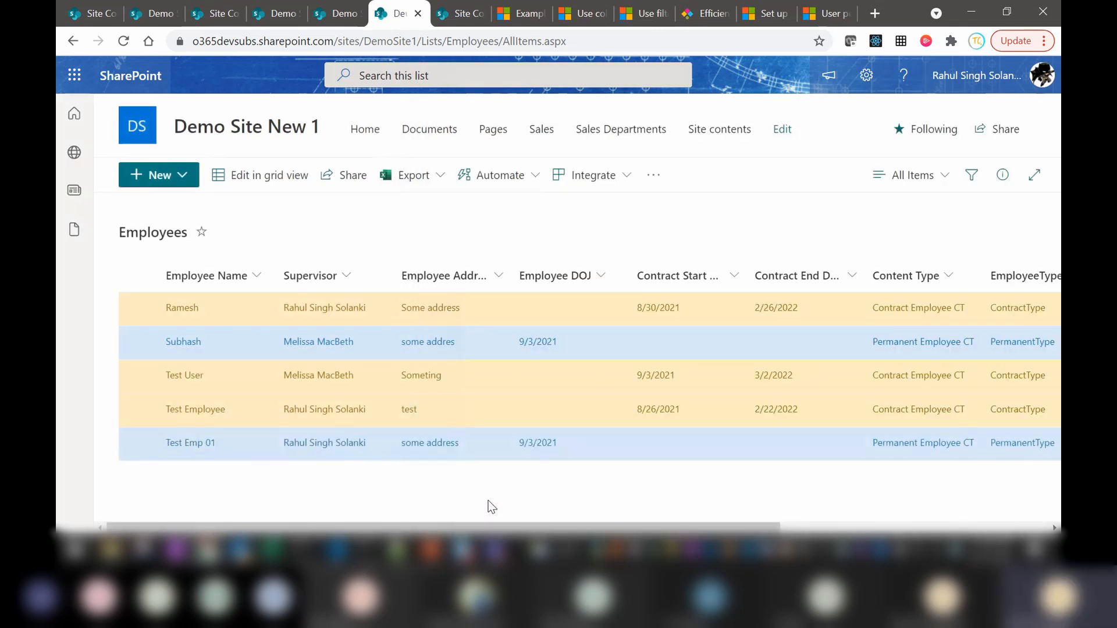
Check the Approval Status of the Test Emp 01 item and set it to Approved without a comment.
left_click_drag(477, 527, 743, 528)
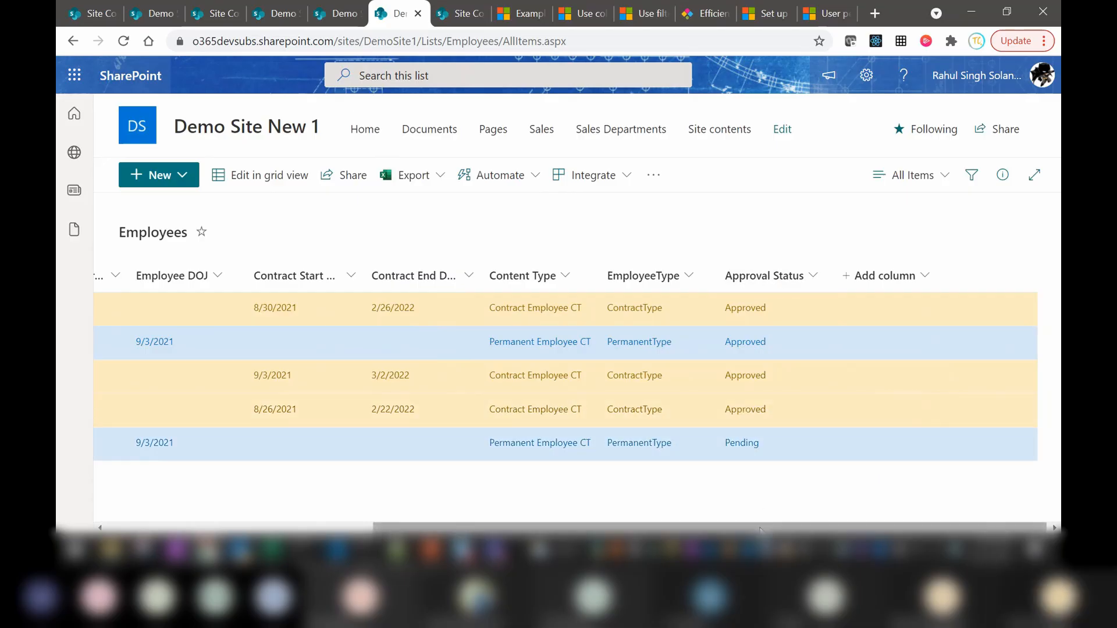
left_click_drag(760, 529, 505, 531)
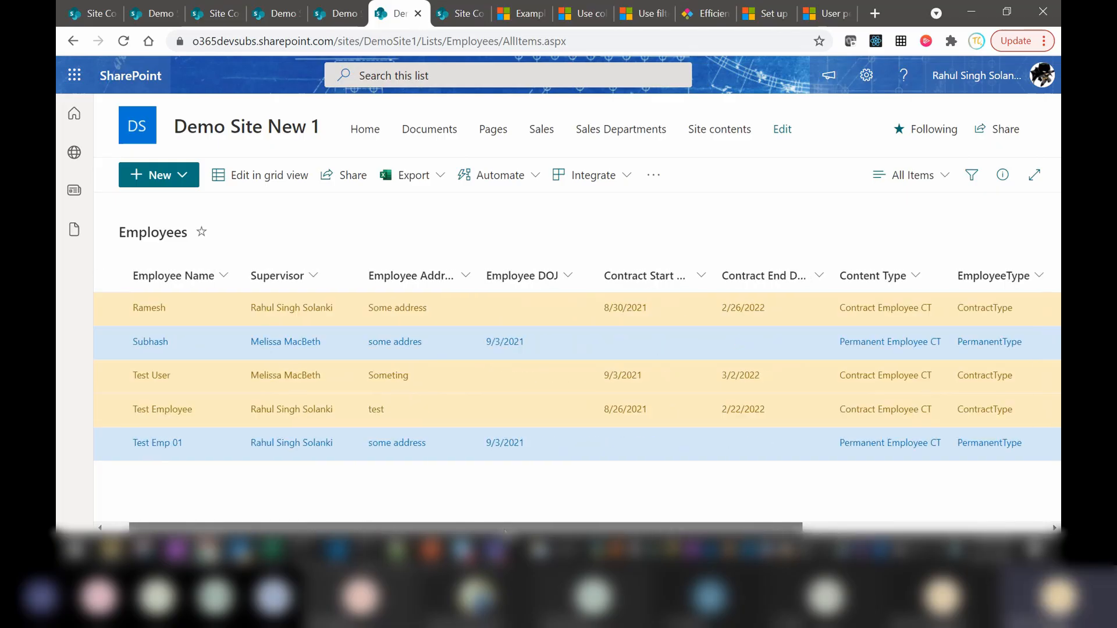
left_click(136, 455)
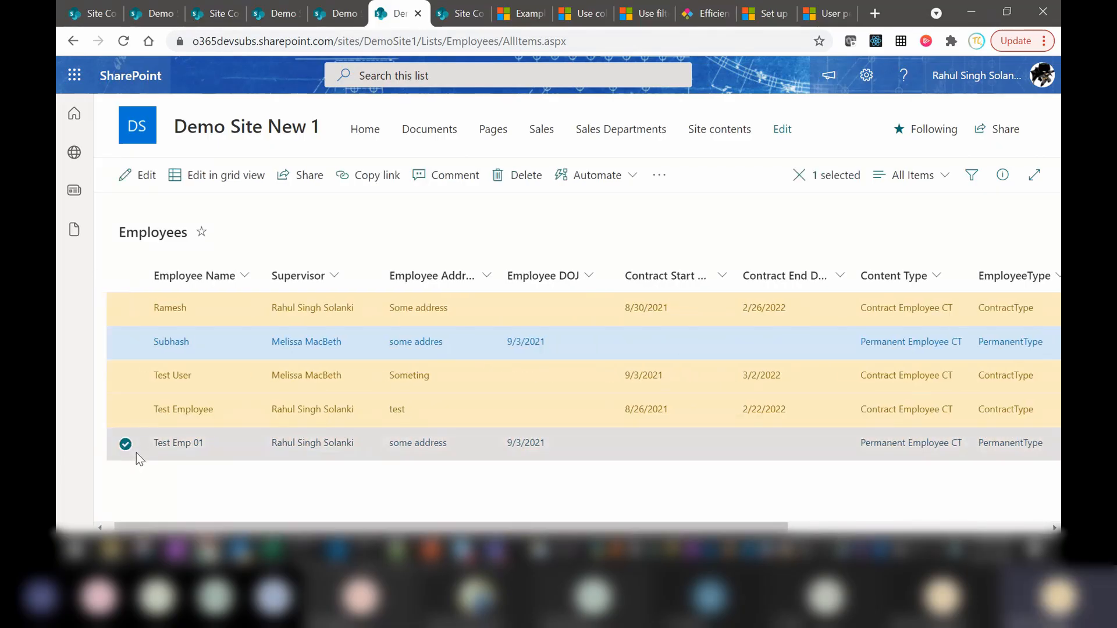
left_click(662, 182)
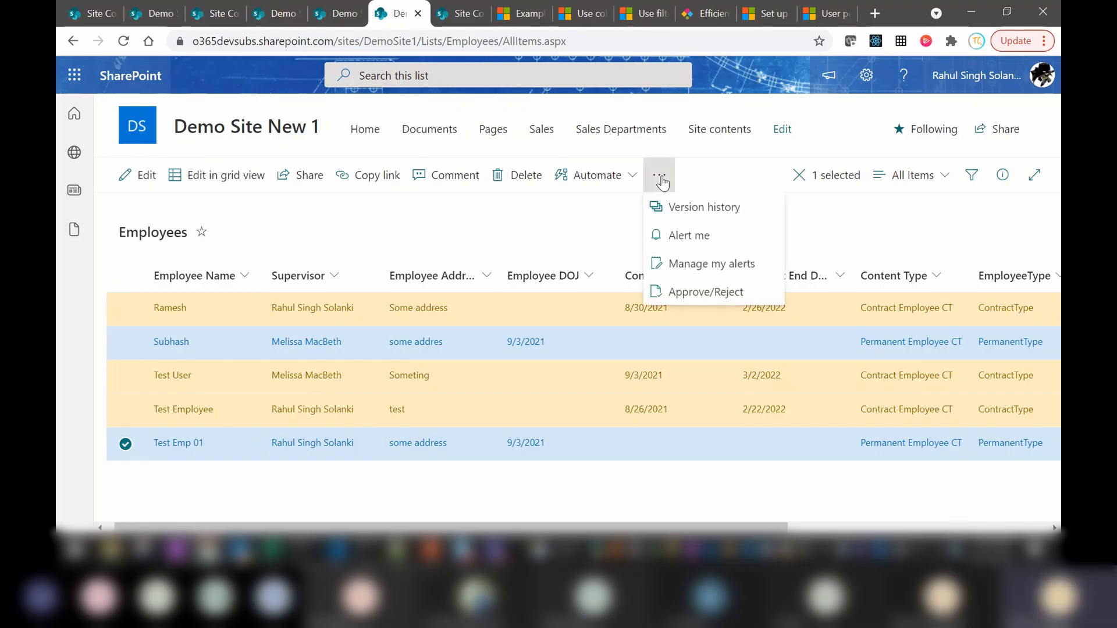
left_click(684, 294)
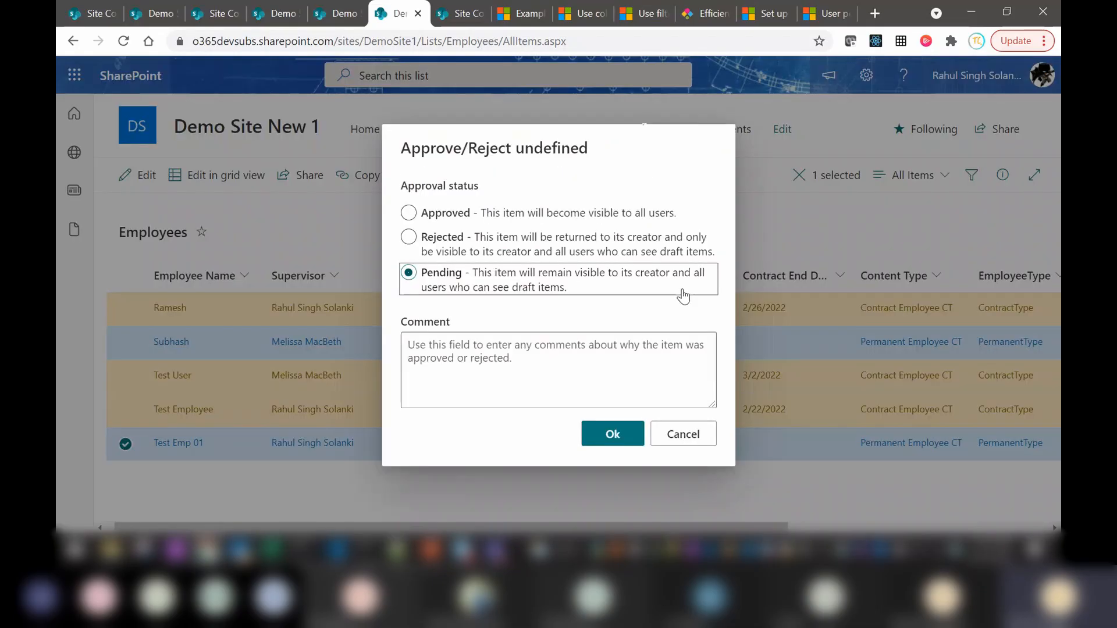
left_click(409, 214)
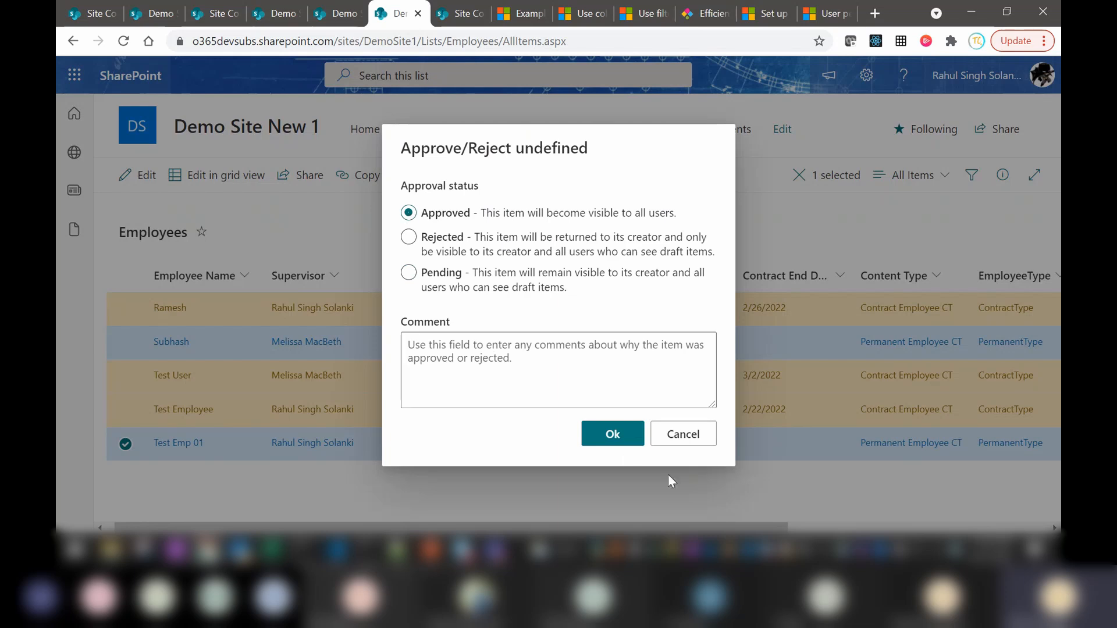
left_click(609, 438)
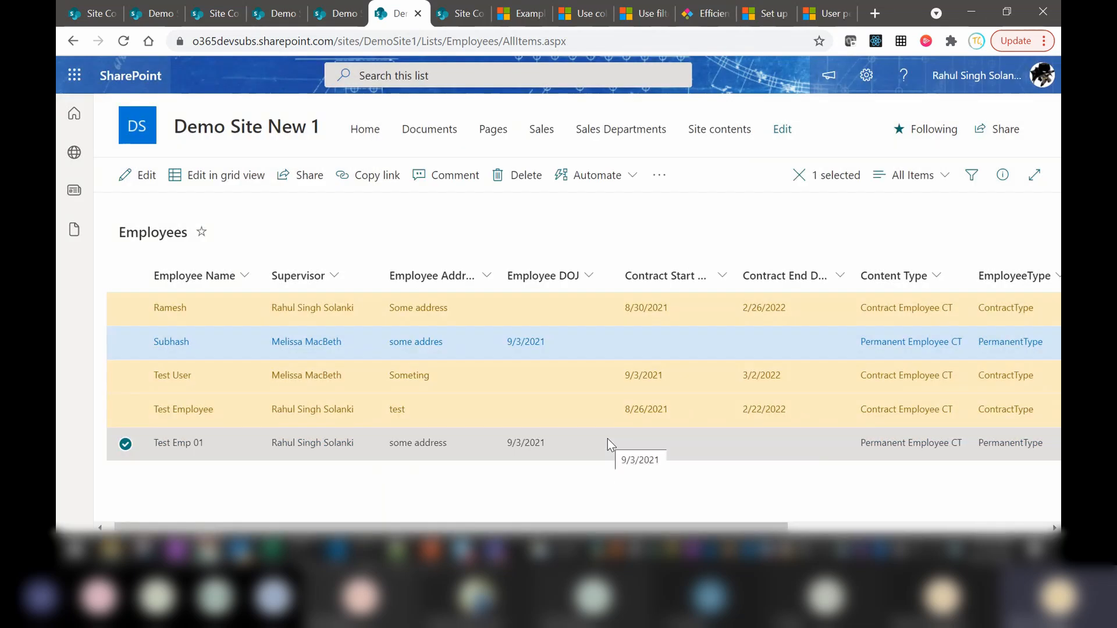
Clear the selection of the Test Emp 01 item in the Employees list.
left_click_drag(585, 531, 471, 547)
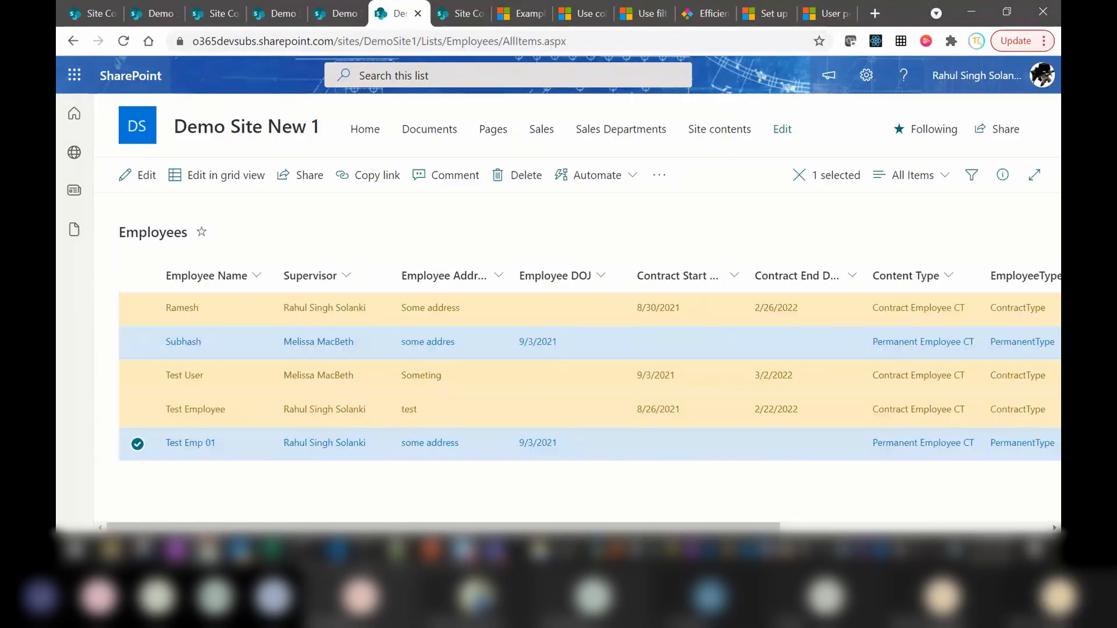
left_click(313, 492)
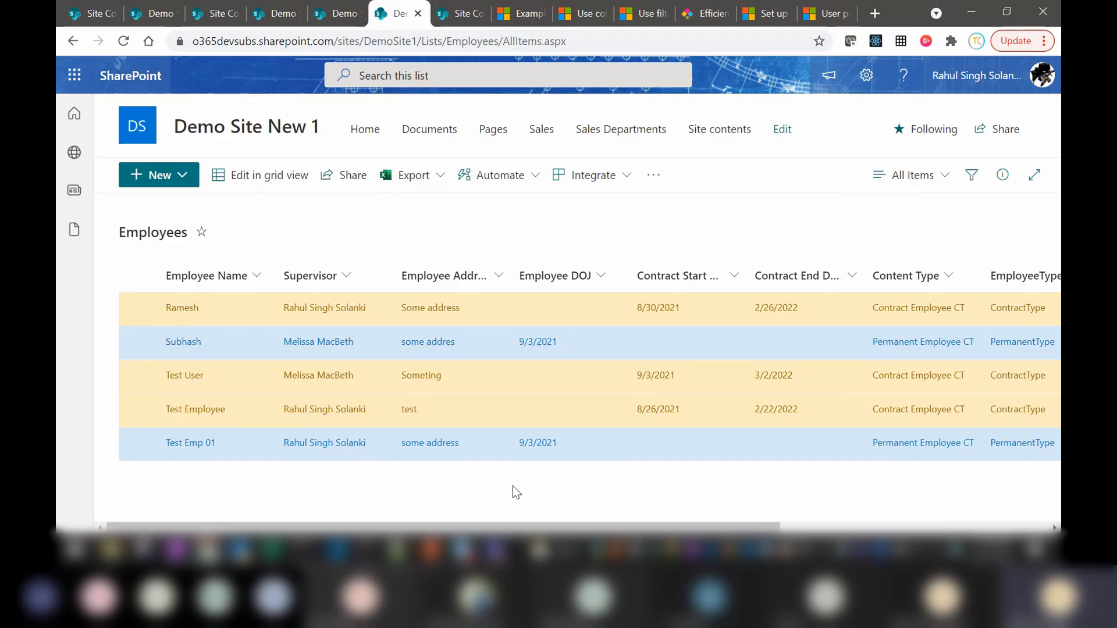
mouse_move(494, 527)
left_mouse_down()
mouse_move(730, 527)
mouse_move(494, 527)
left_mouse_up()
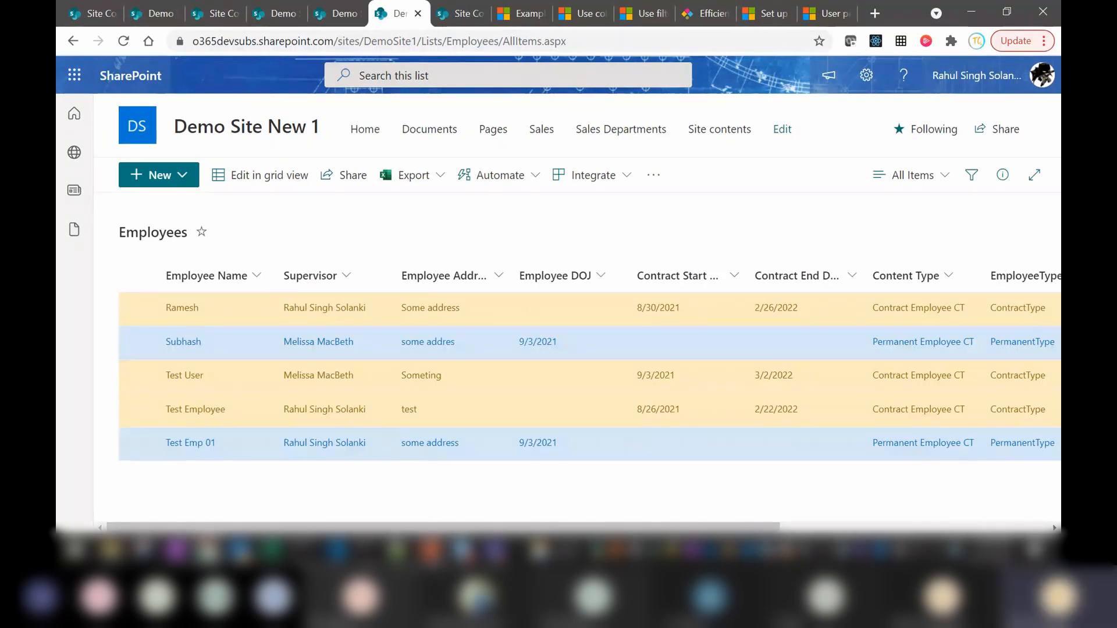
Switch to the SharePoint Training.pptx presentation, check the topics on the Demo slide and return to the Employees list.
key("alt+Tab")
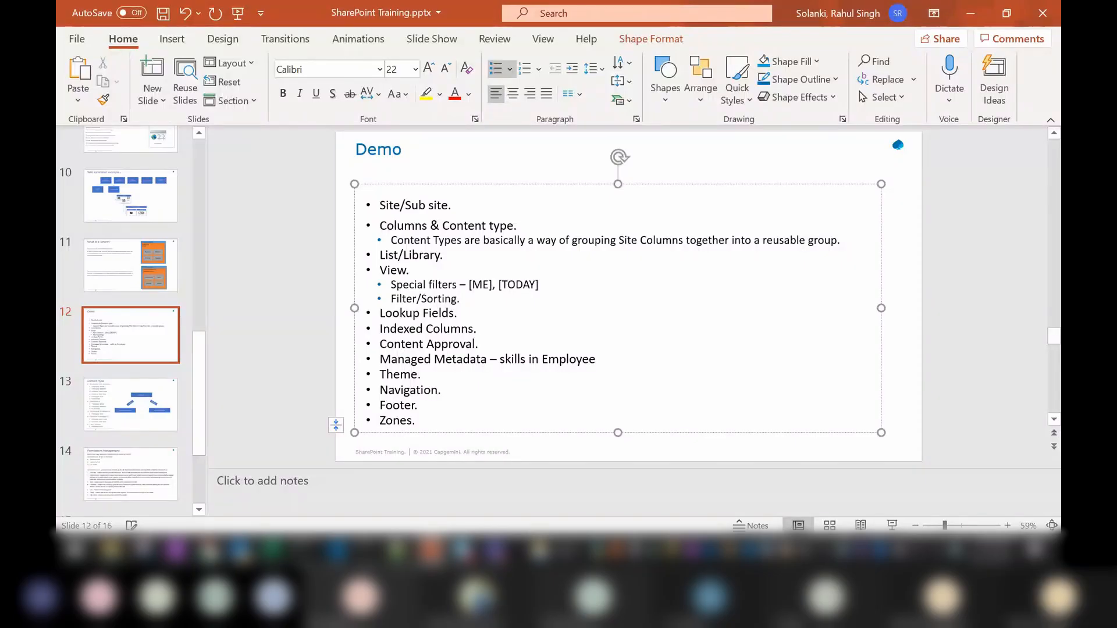
key("alt+Tab")
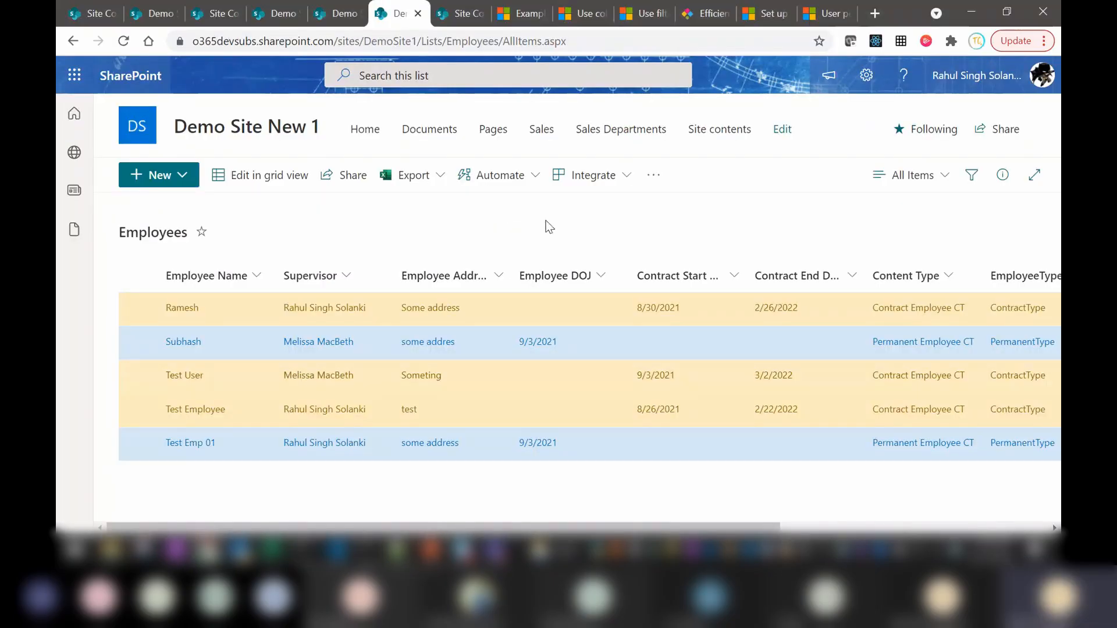
left_click(431, 550)
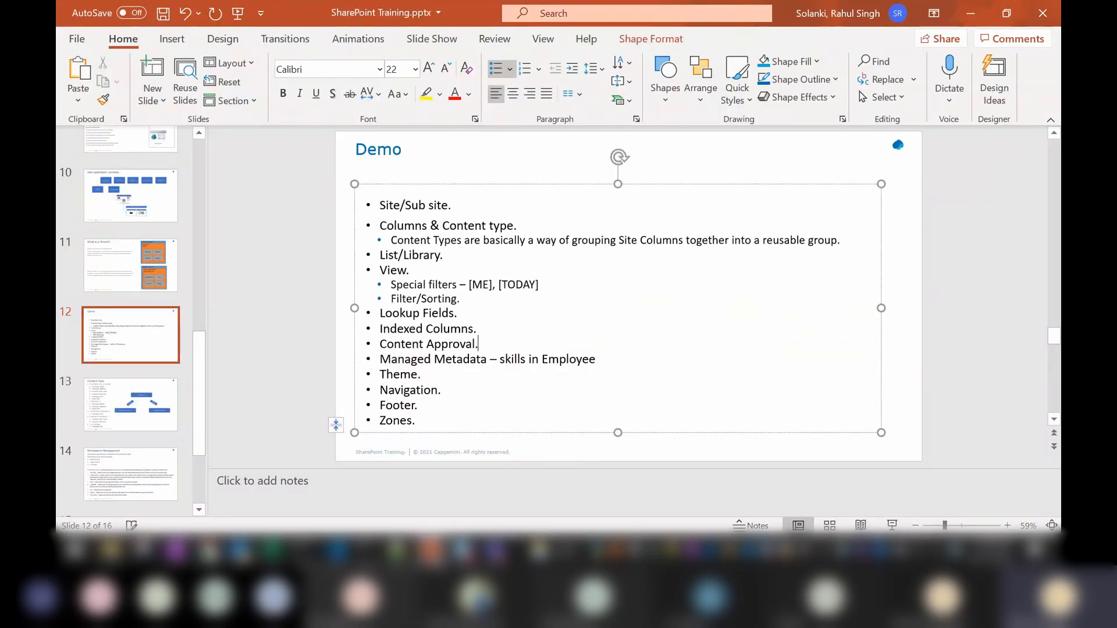
left_click(434, 552)
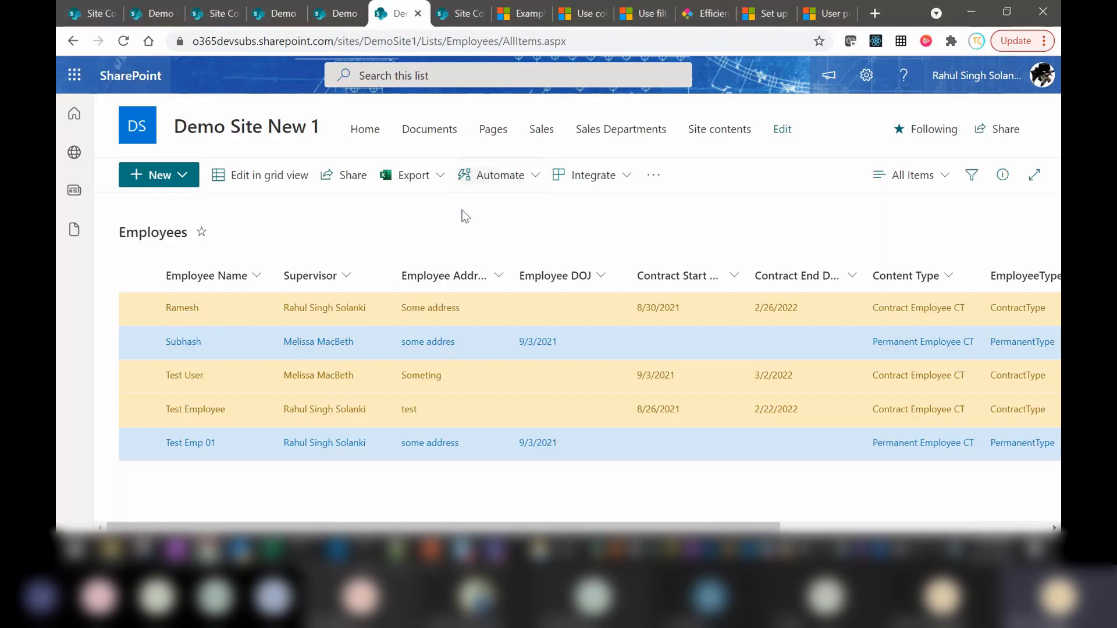
left_click(463, 15)
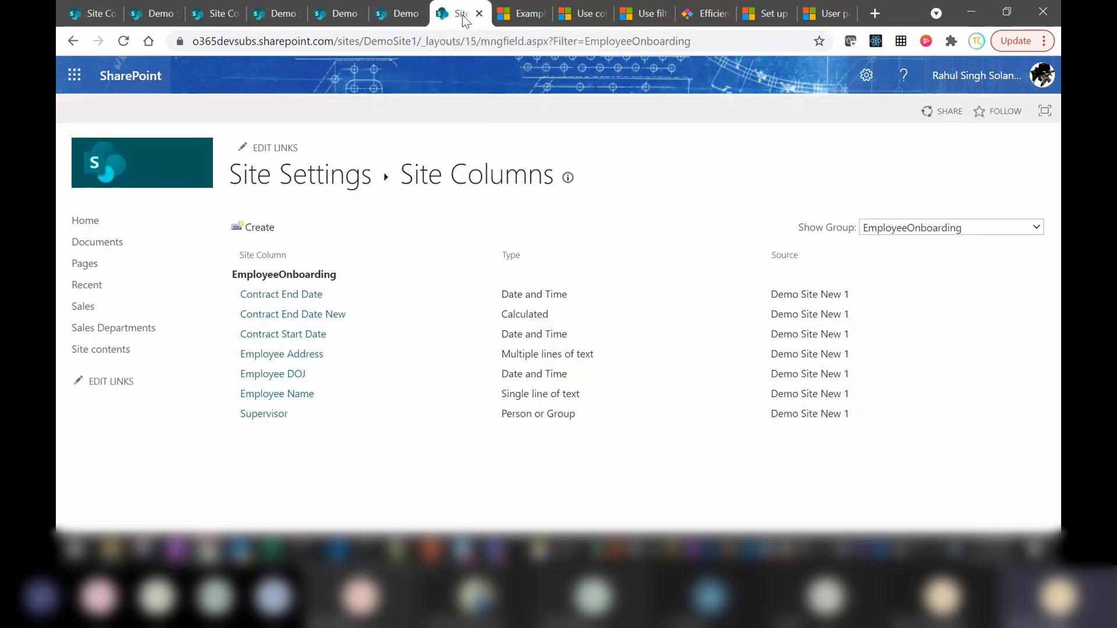
left_click(400, 16)
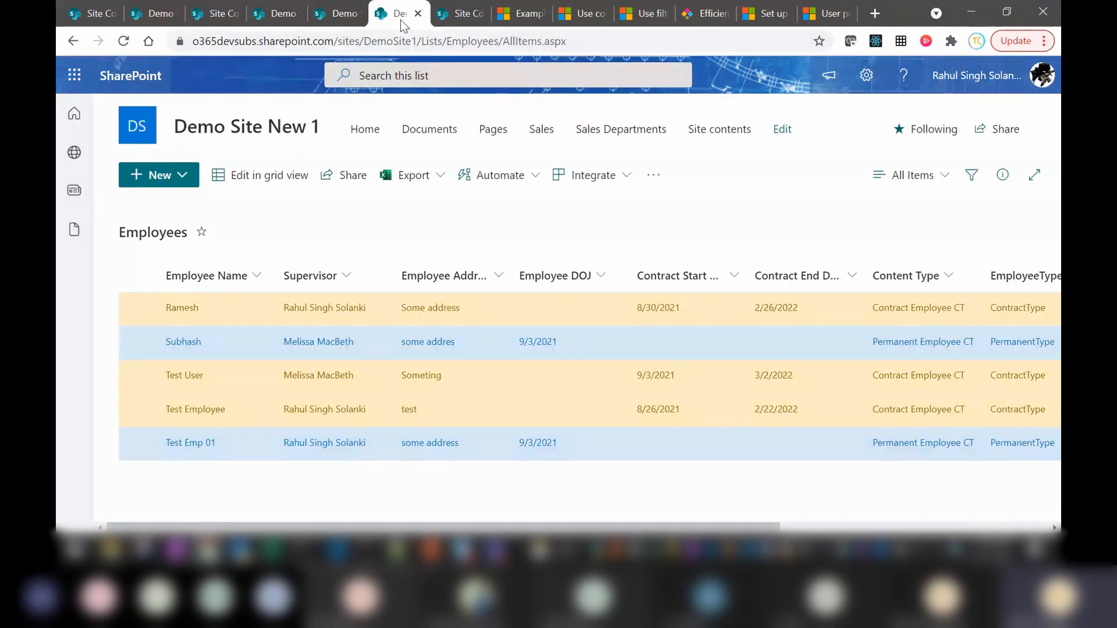
left_click(452, 17)
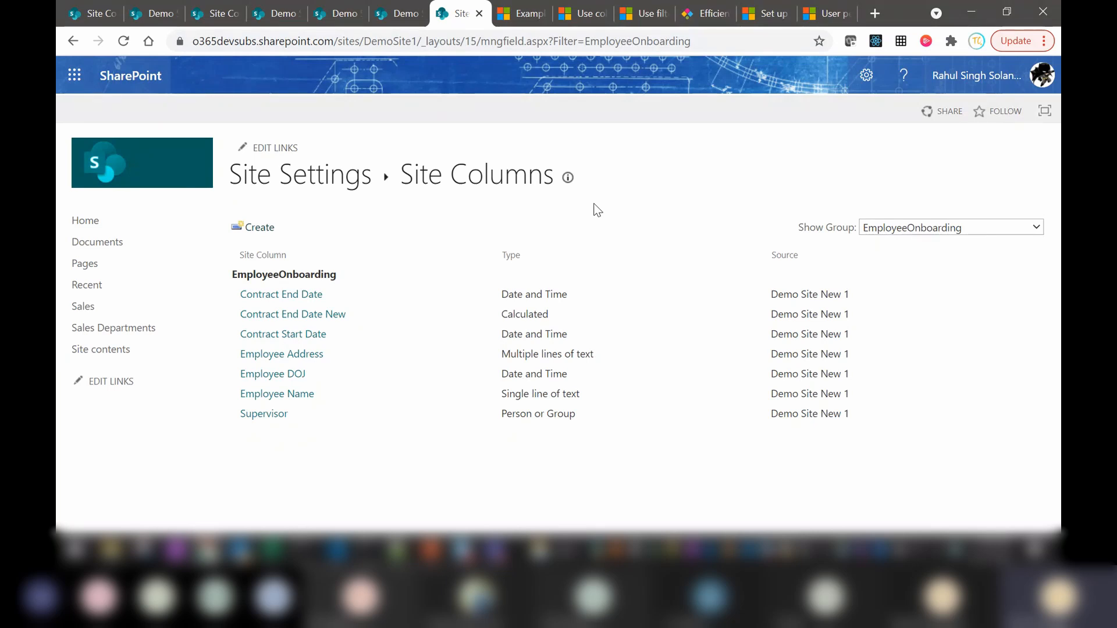
left_click(395, 19)
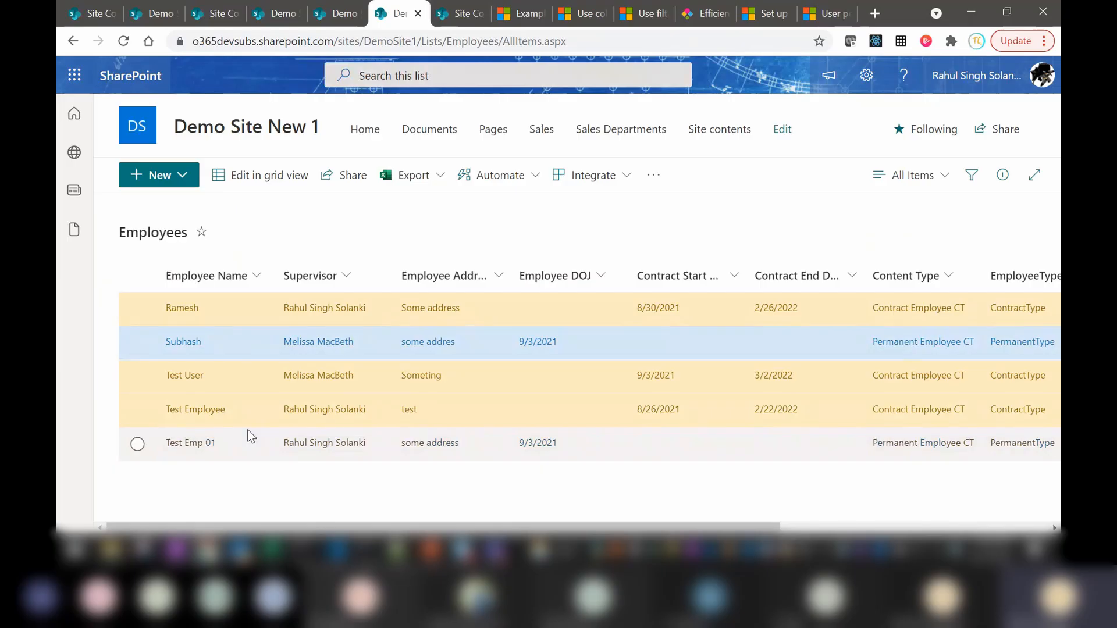
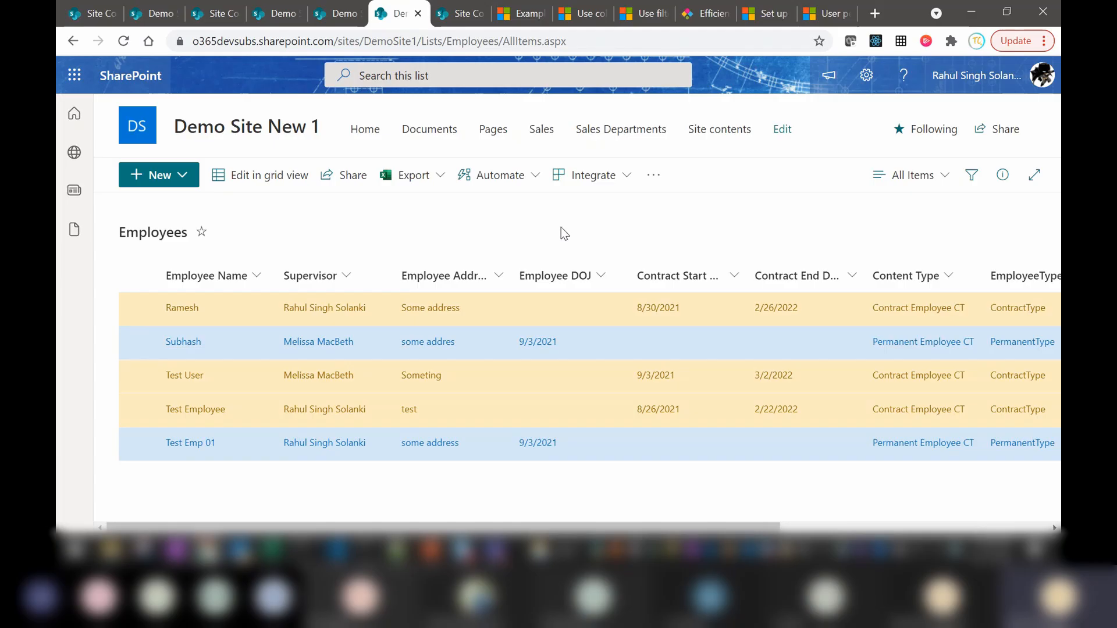
left_click(464, 19)
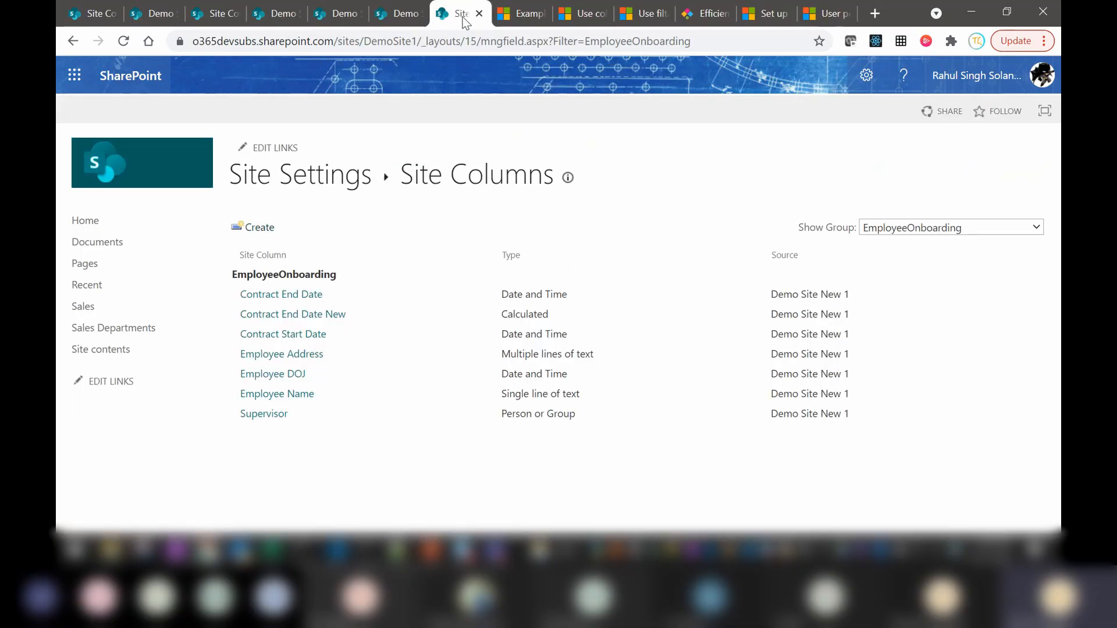
left_click(398, 14)
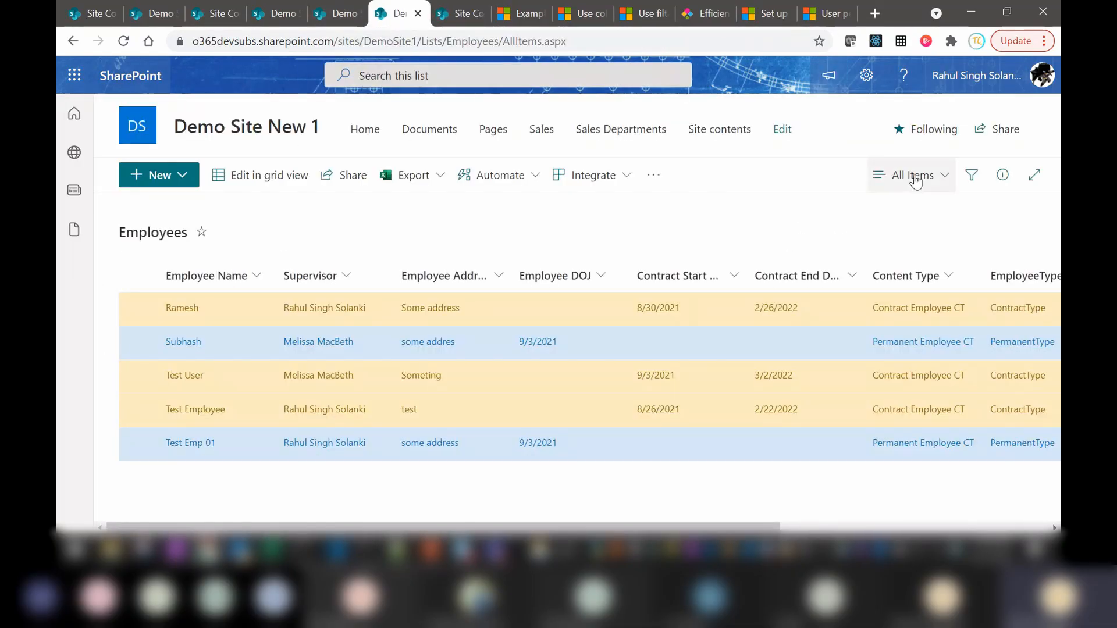
left_click(866, 76)
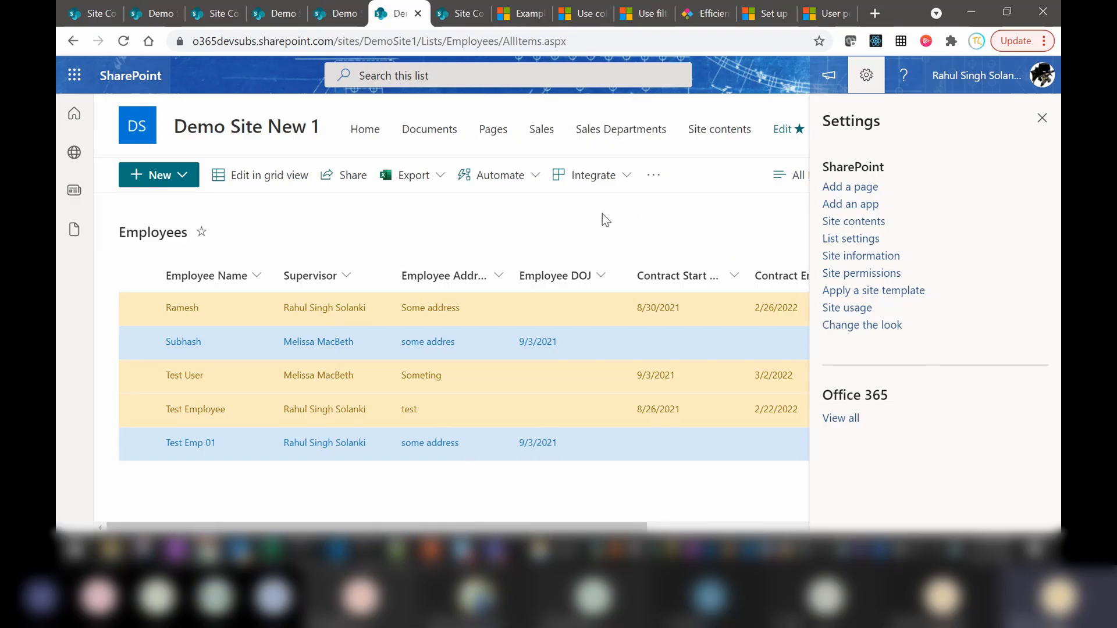
left_click(1042, 118)
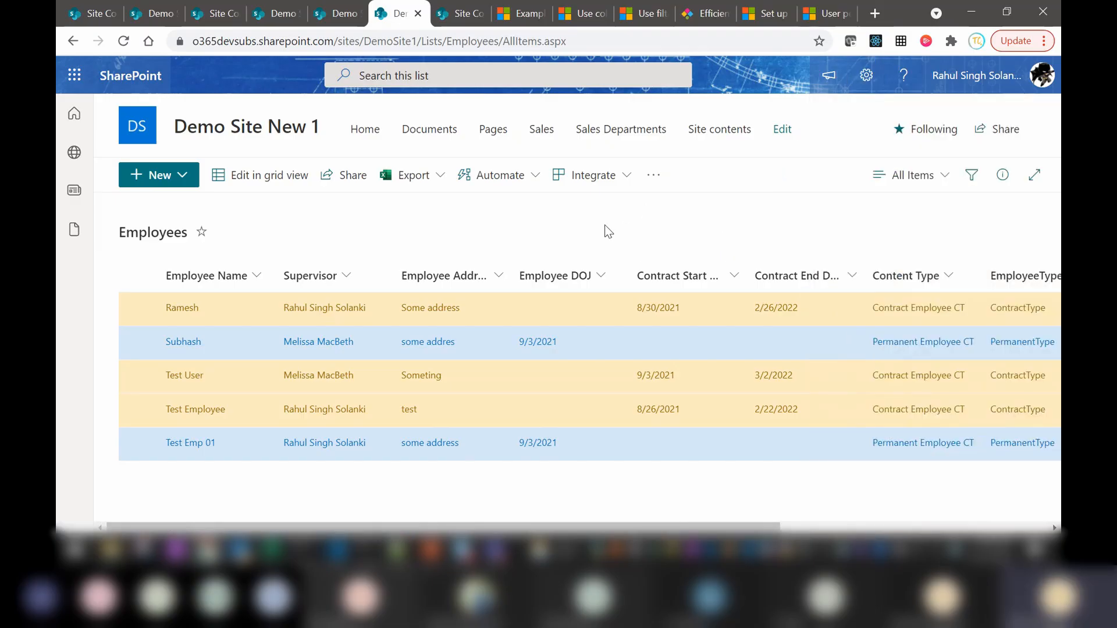
From the Demo Site New 1 site contents page, open the Microsoft 365 admin center.
left_click(91, 16)
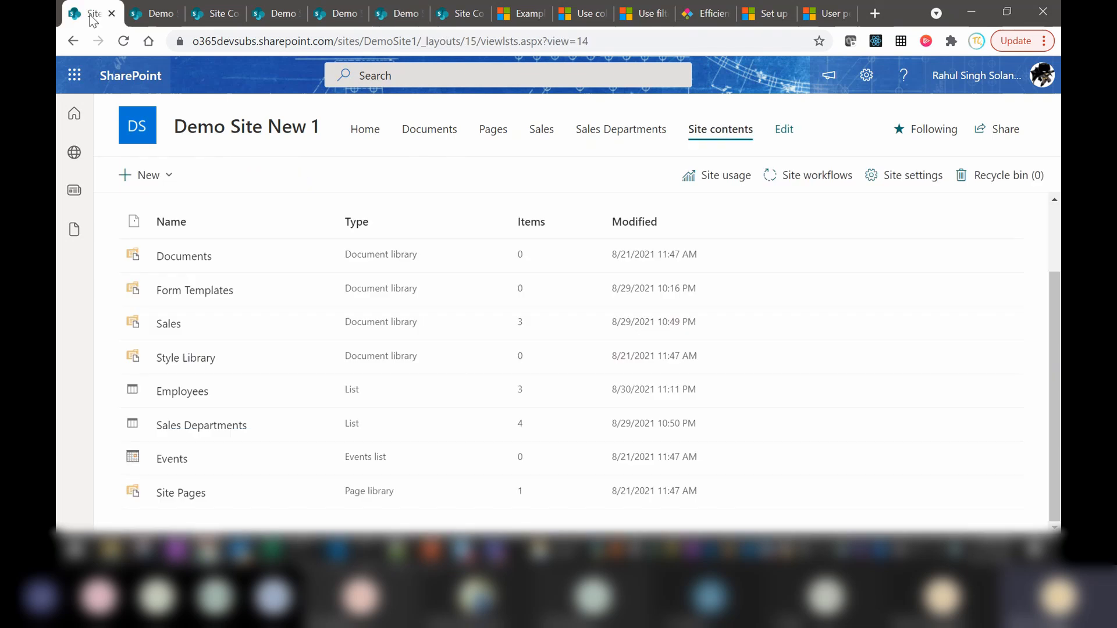
left_click(75, 75)
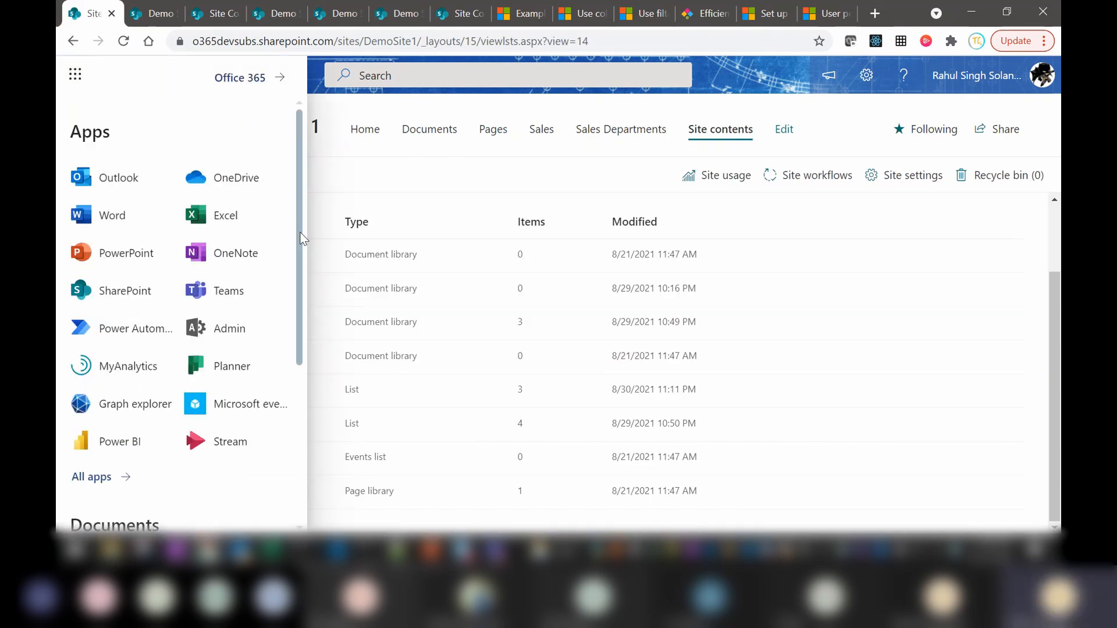
left_click_drag(300, 234, 299, 254)
left_click(216, 293)
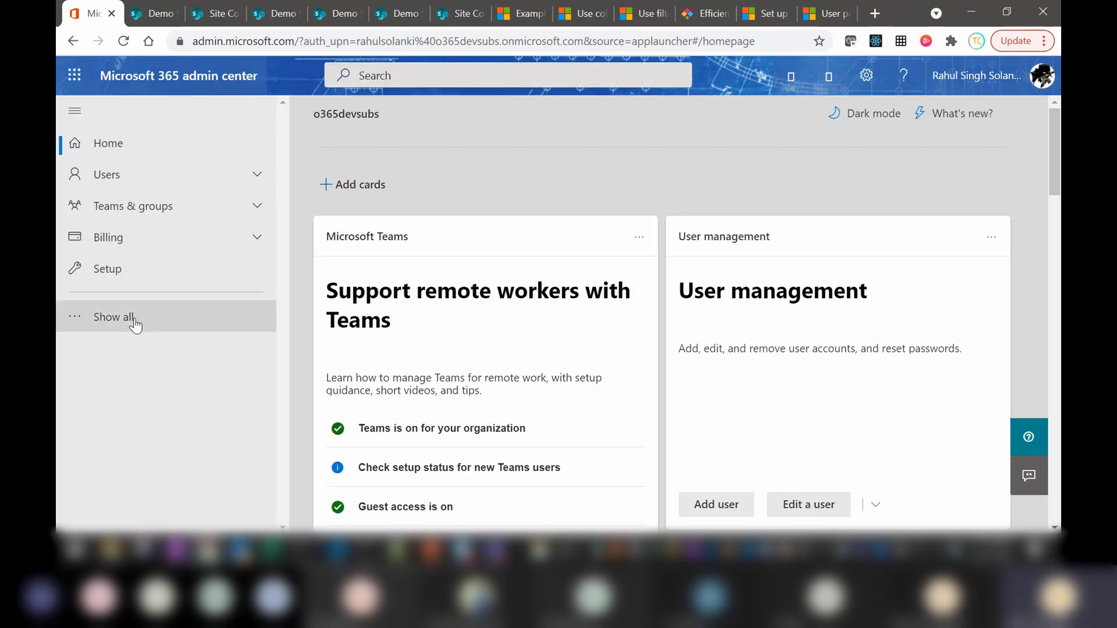
Open the SharePoint admin center and continue to the Active sites page of its new version.
left_click(268, 317)
left_click_drag(282, 323, 279, 453)
left_click(110, 444)
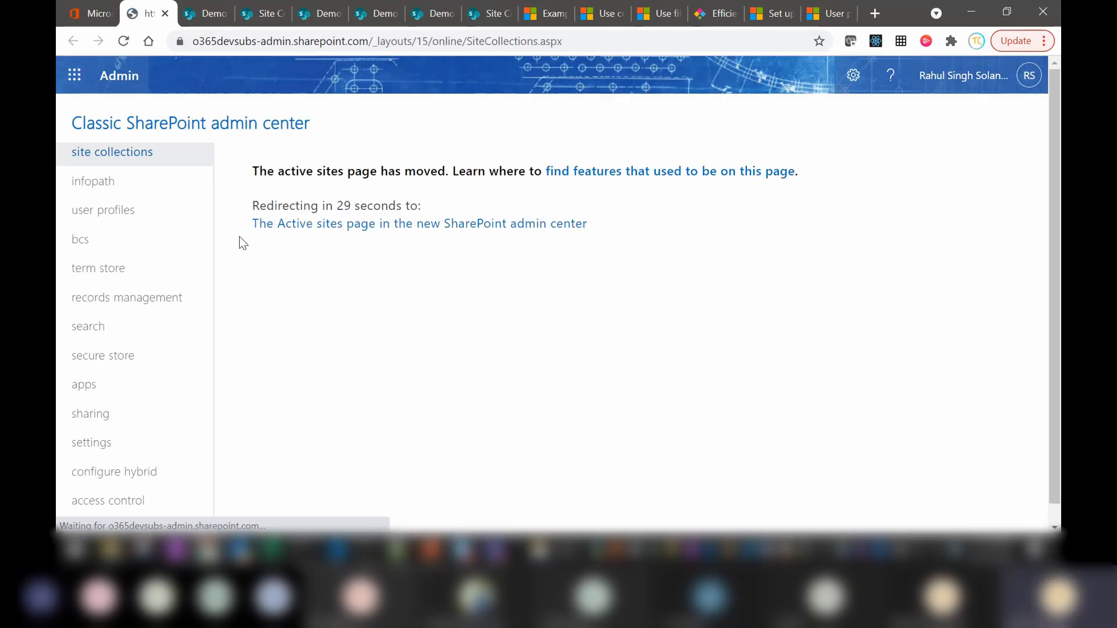
left_click(339, 228)
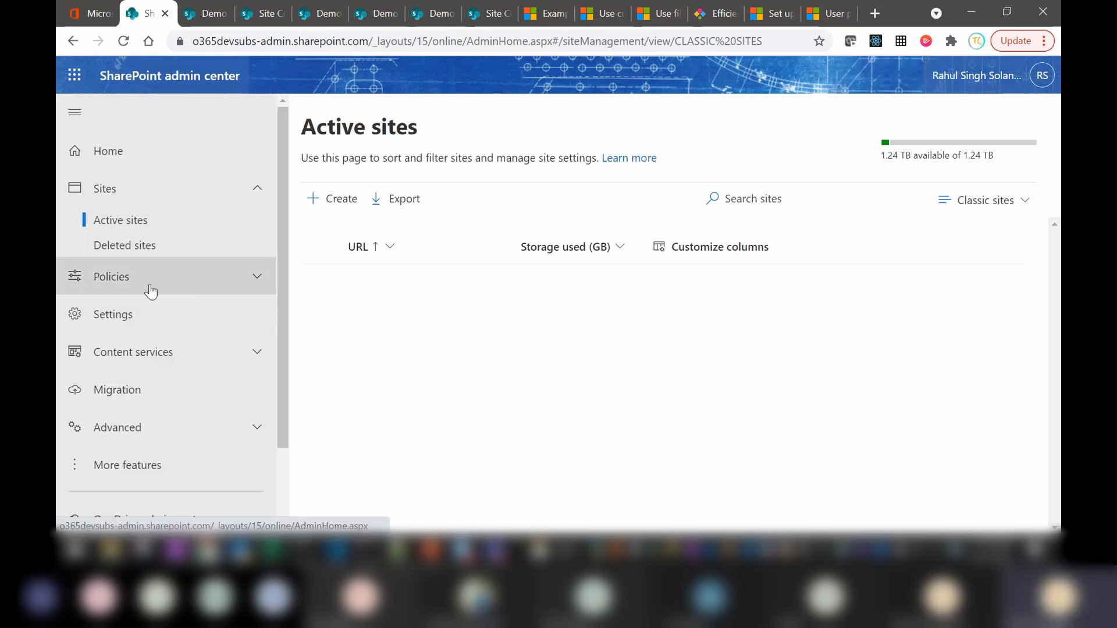
Open the Term store from the More features page of the SharePoint admin center.
left_click_drag(280, 312, 284, 443)
left_click(125, 377)
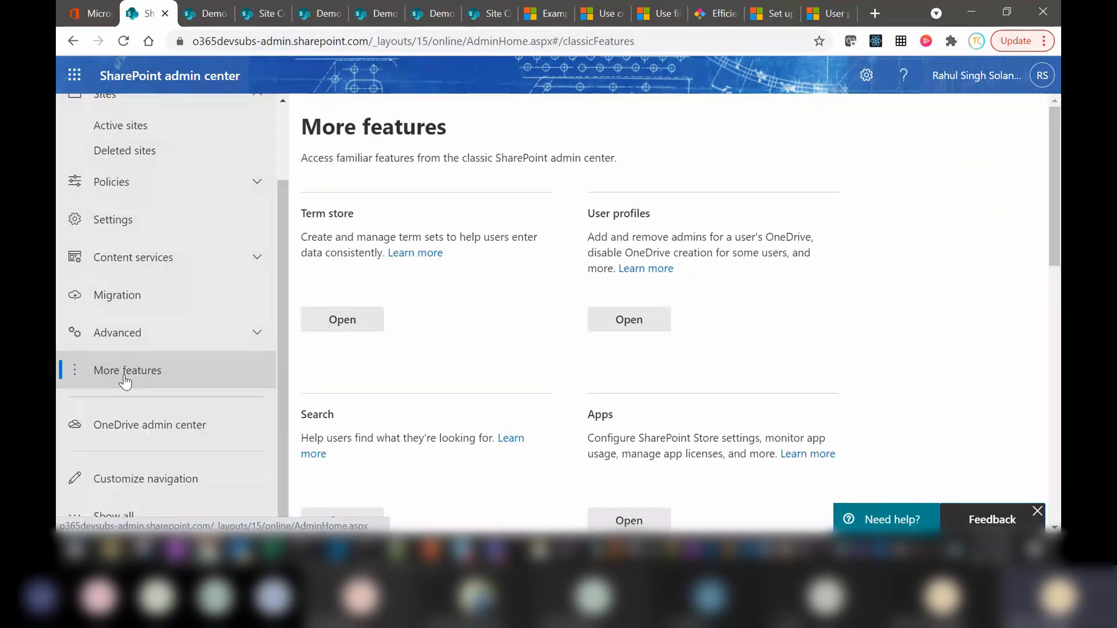
left_click(340, 320)
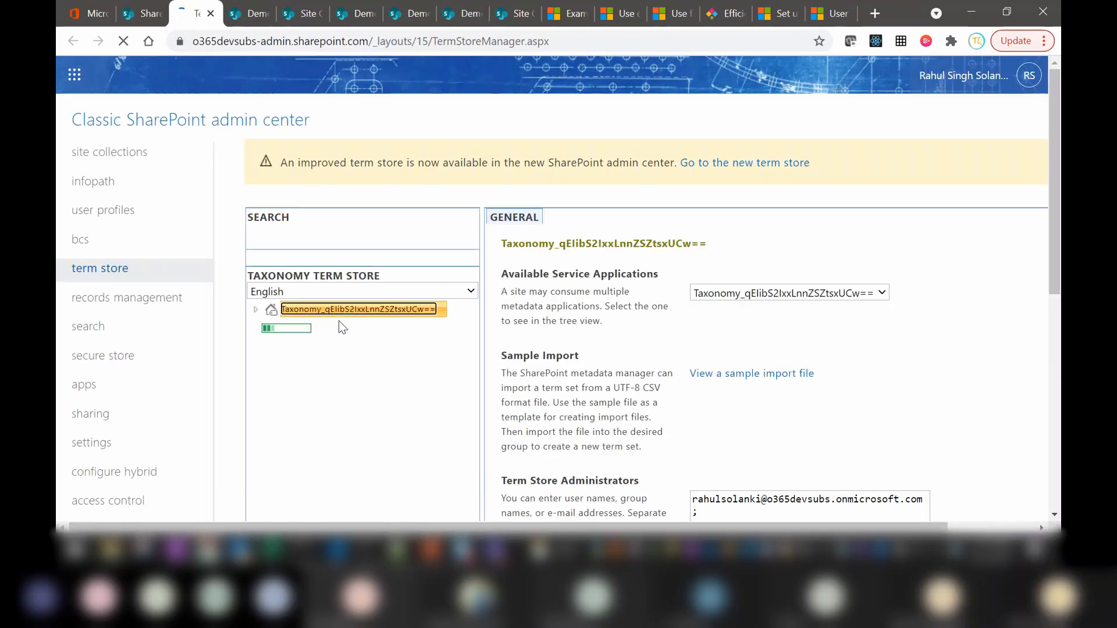
left_click(652, 331)
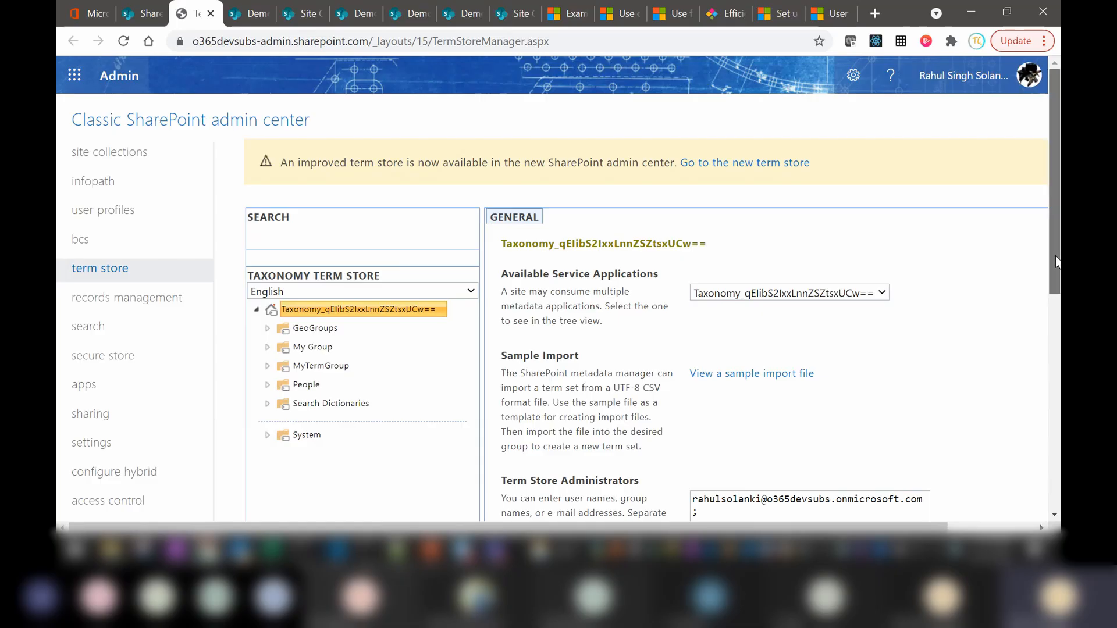
Create a new term group named EmployeeSkills in the taxonomy term store.
scroll(990, 328, "down", 1)
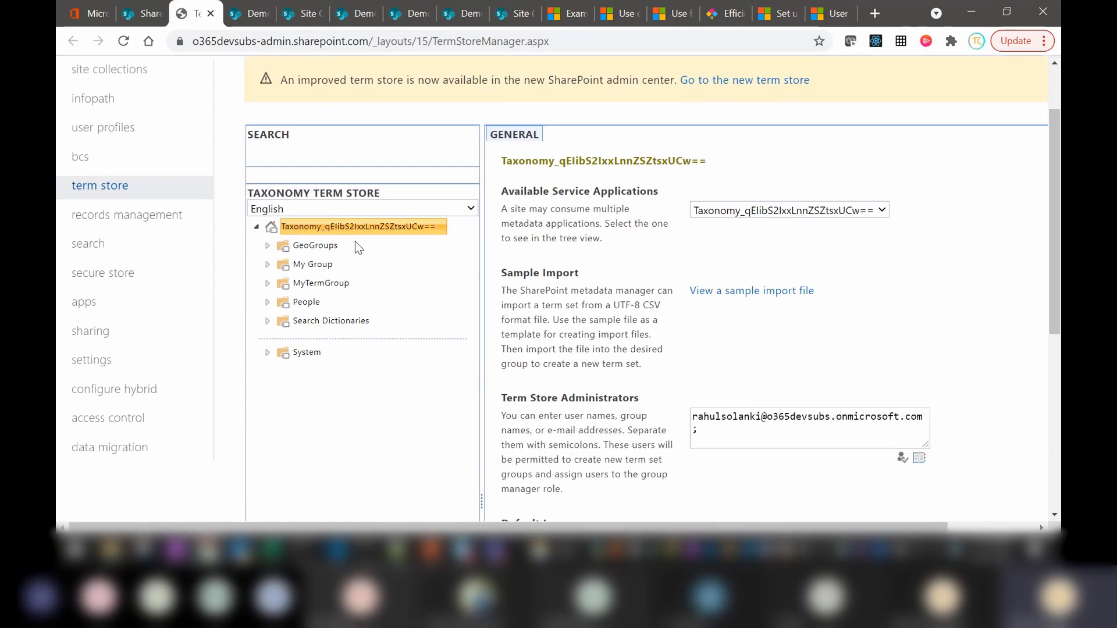
left_click(441, 228)
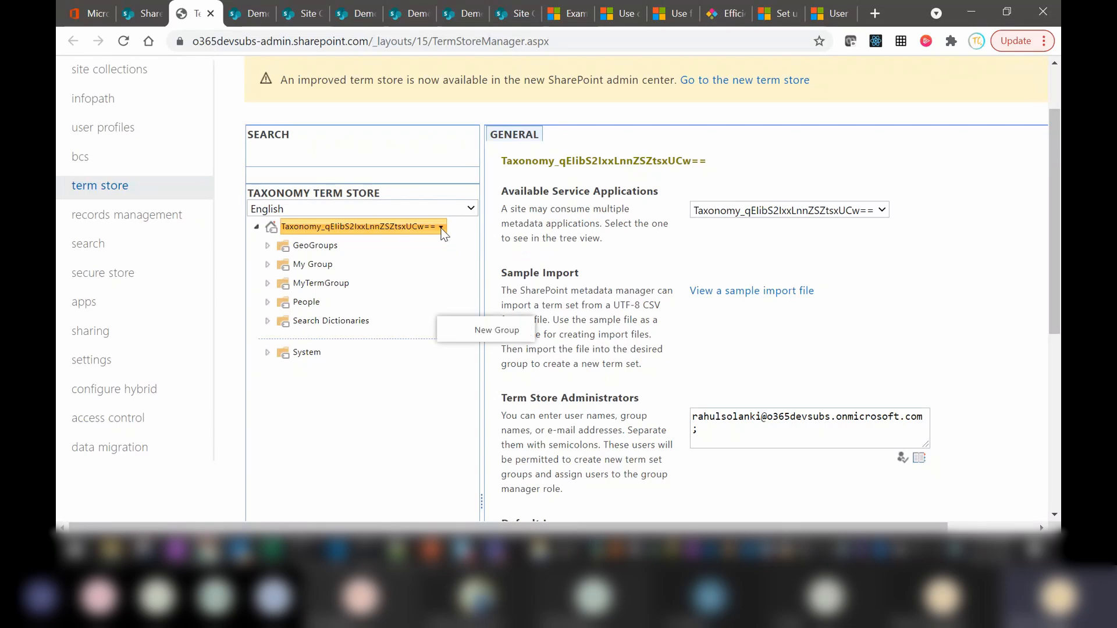
left_click(488, 330)
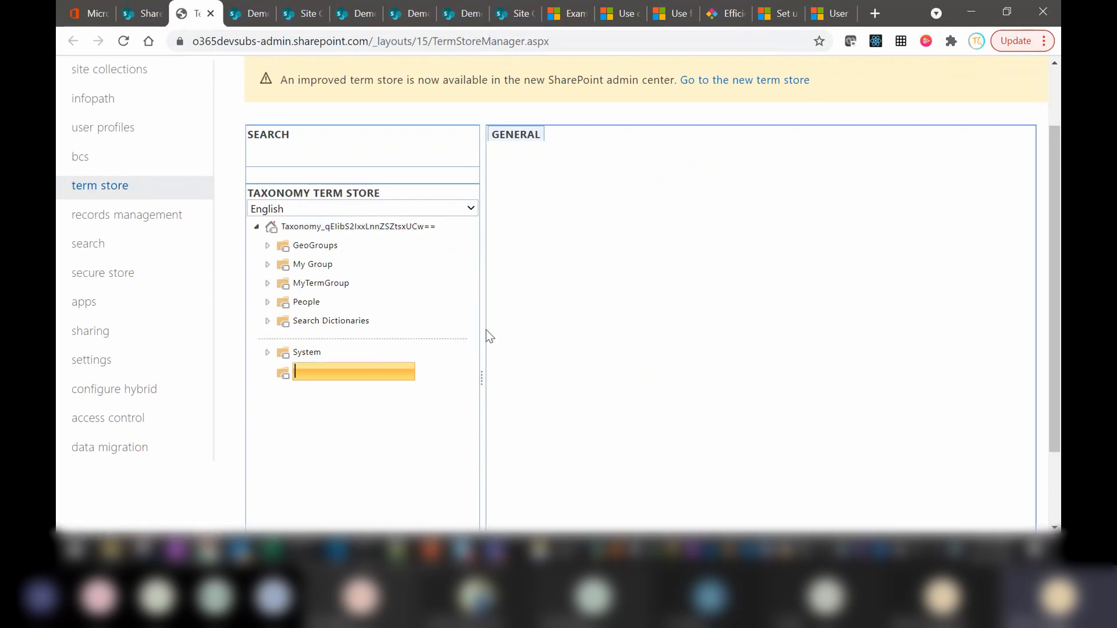
type("Employ")
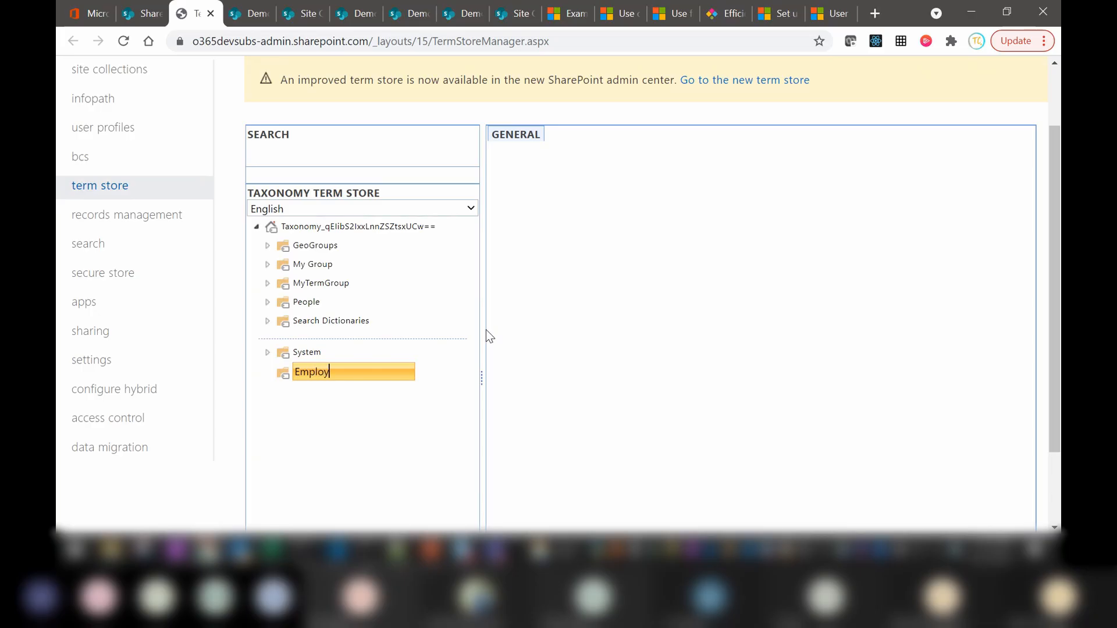
type("eeSkills")
key("Return")
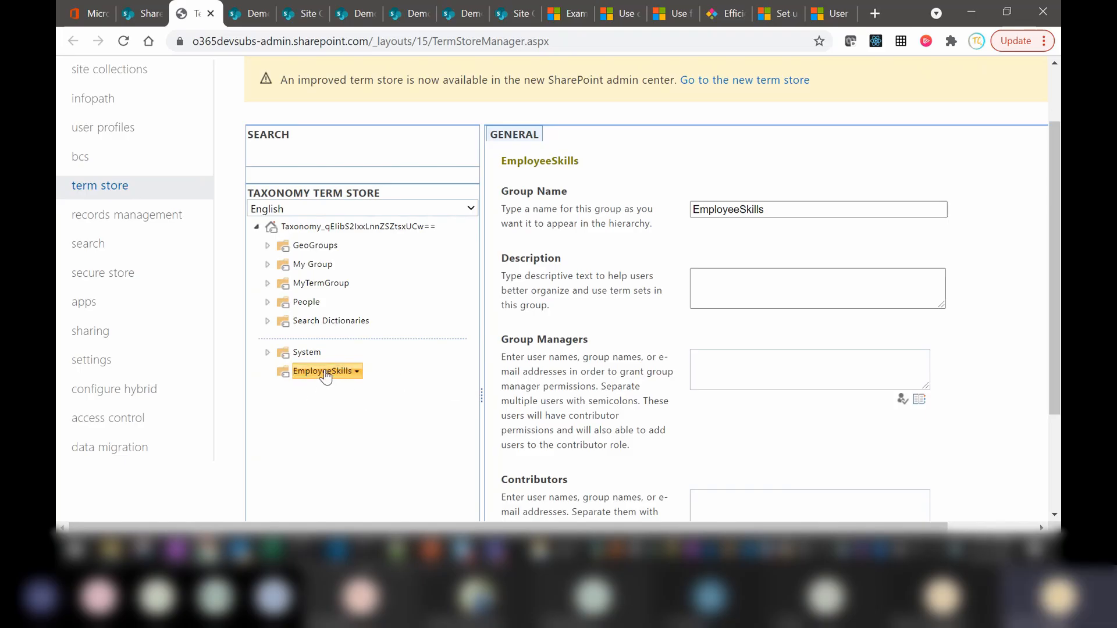
Add a new term set named Skills to the EmployeeSkills group.
left_click(357, 371)
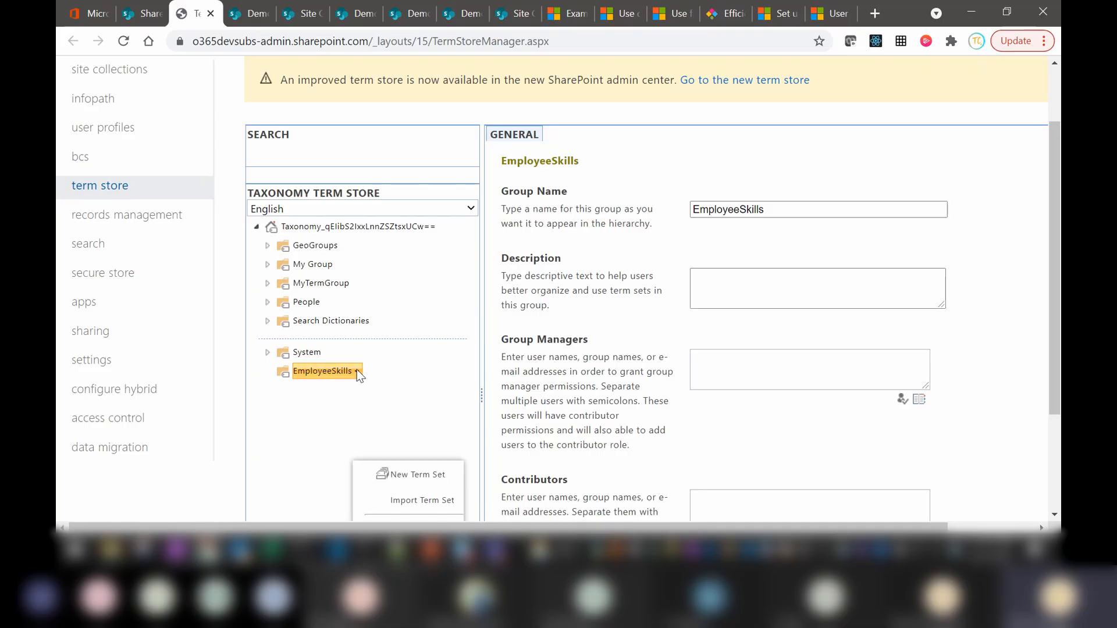
left_click(420, 475)
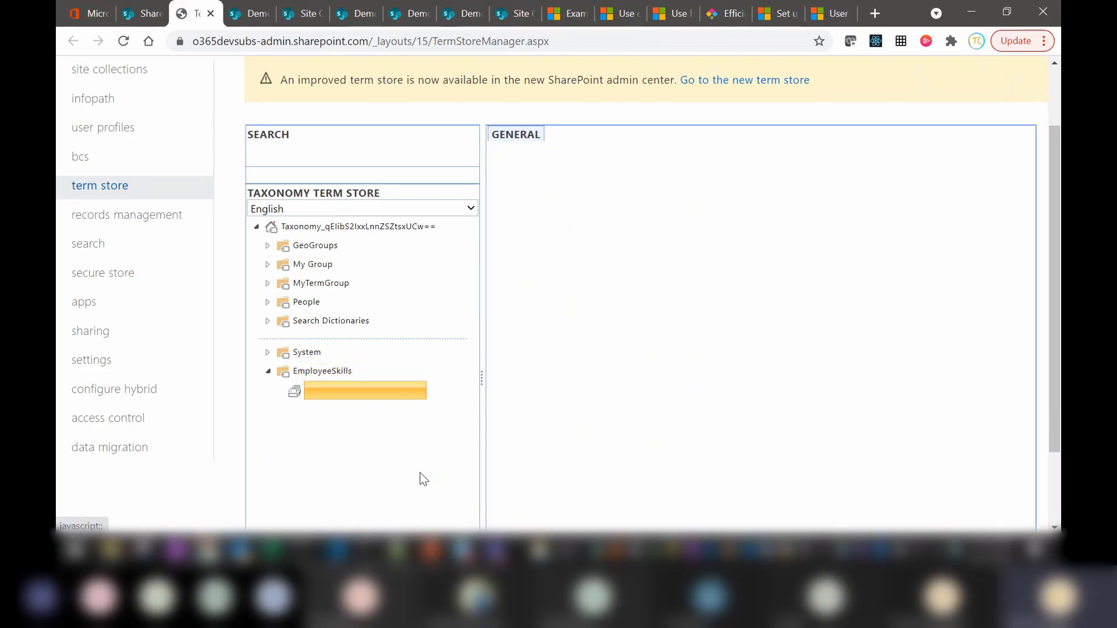
type("Ski")
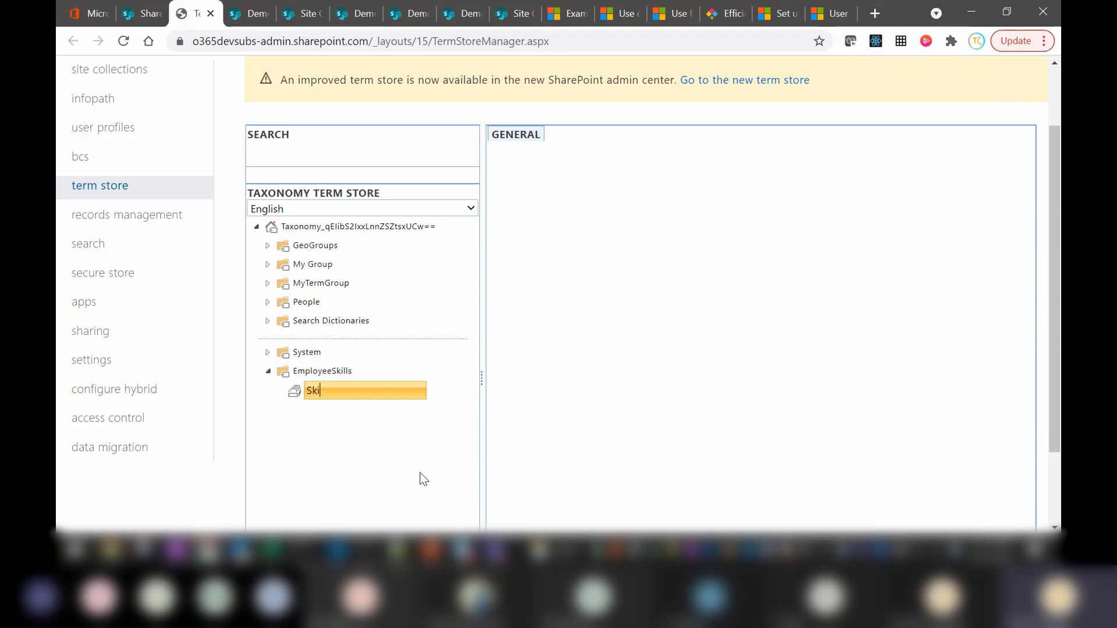
type("lls")
key("Return")
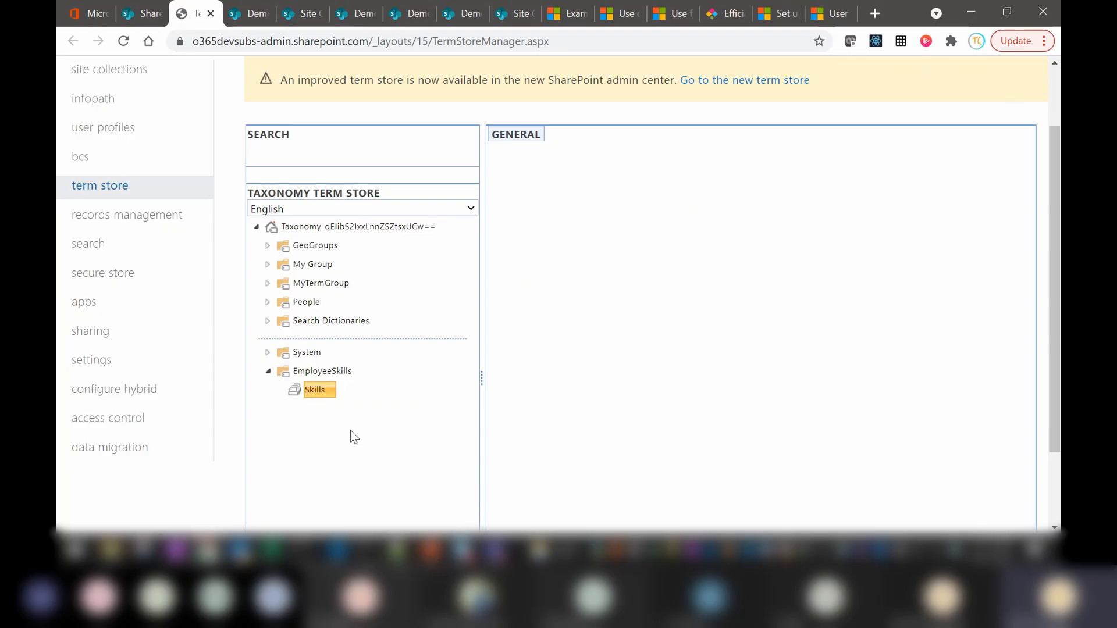
Create a term named Python in the Skills term set.
left_click(329, 390)
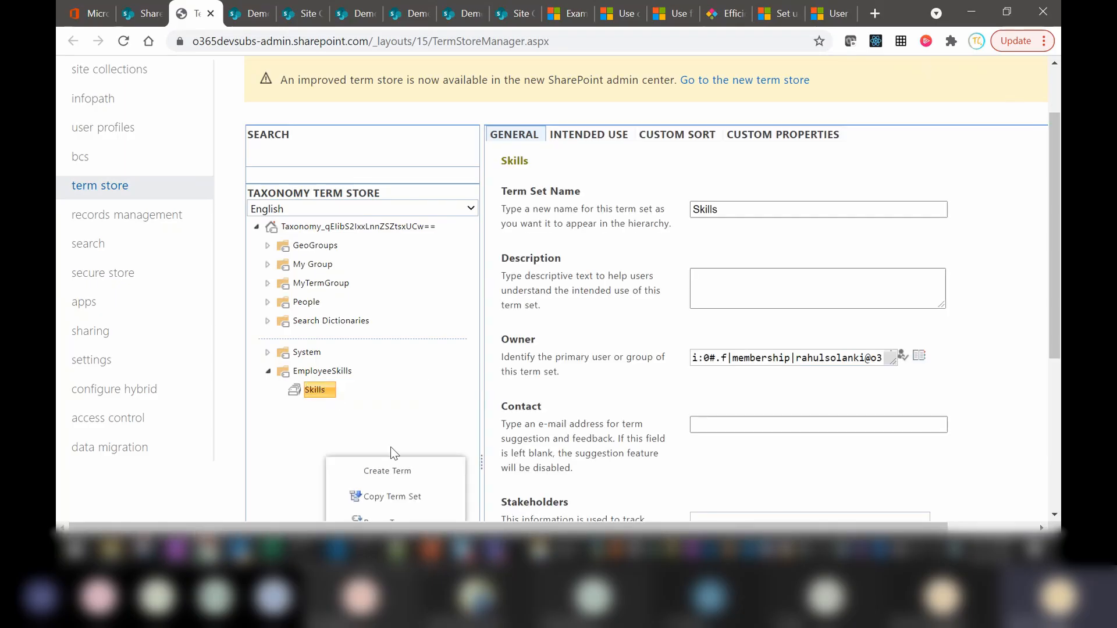
left_click(387, 472)
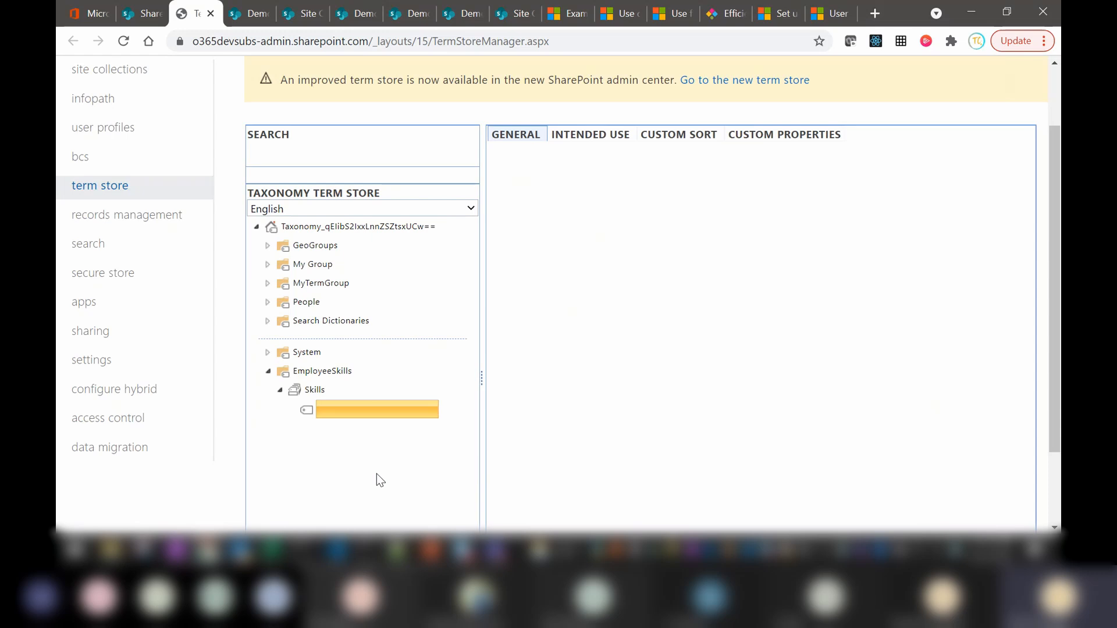
type("Python")
key("Return")
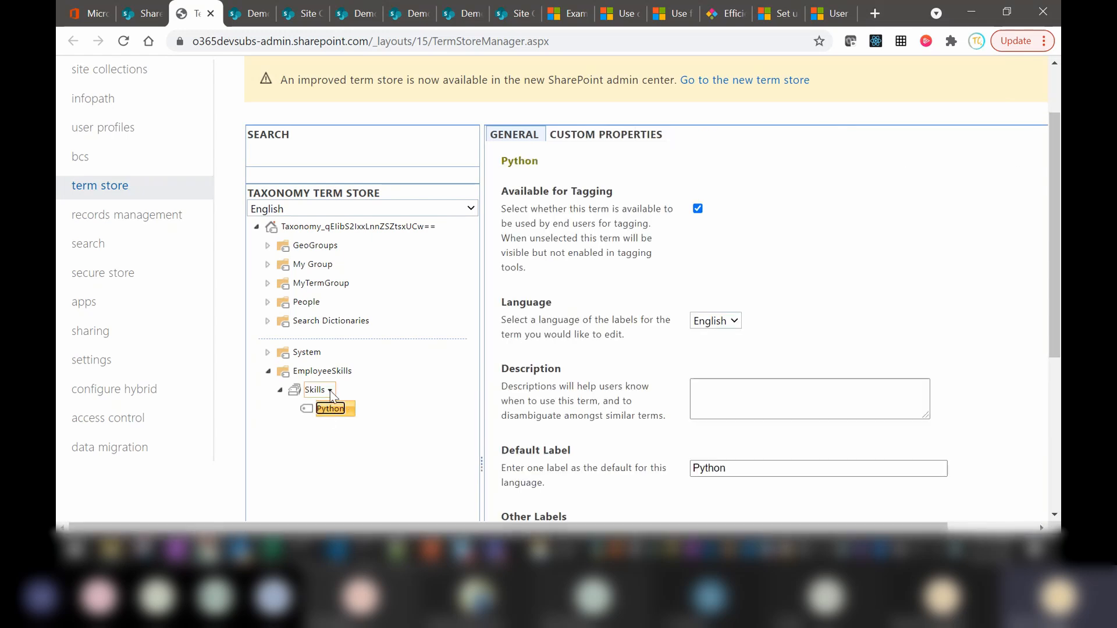
Add a second term named QlickView to the Skills term set.
left_click(330, 391)
left_click(376, 468)
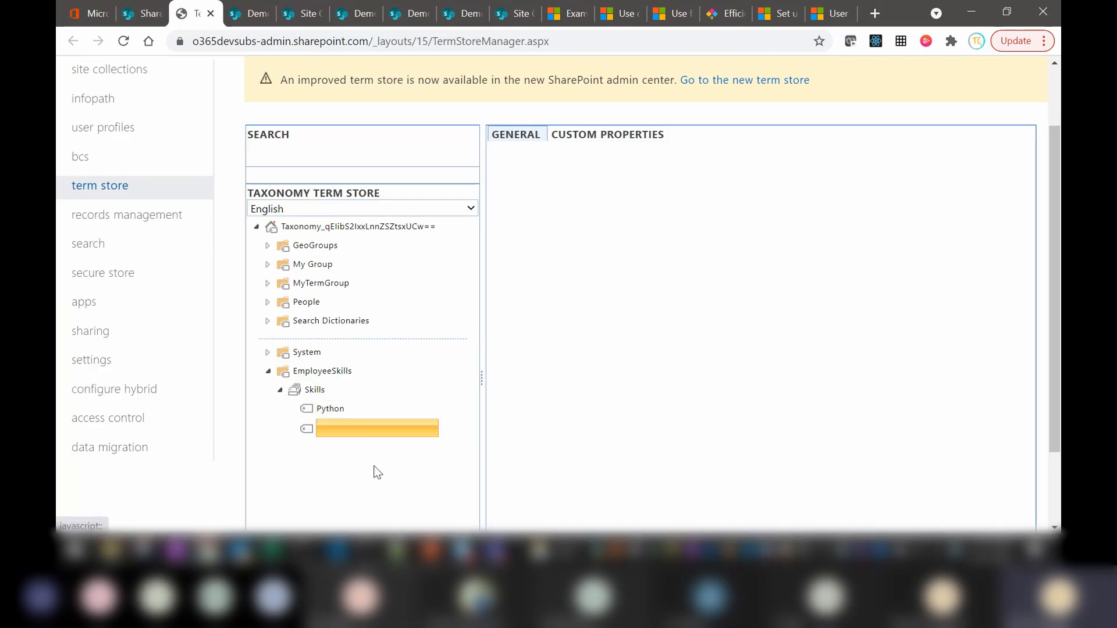
type("Qlik")
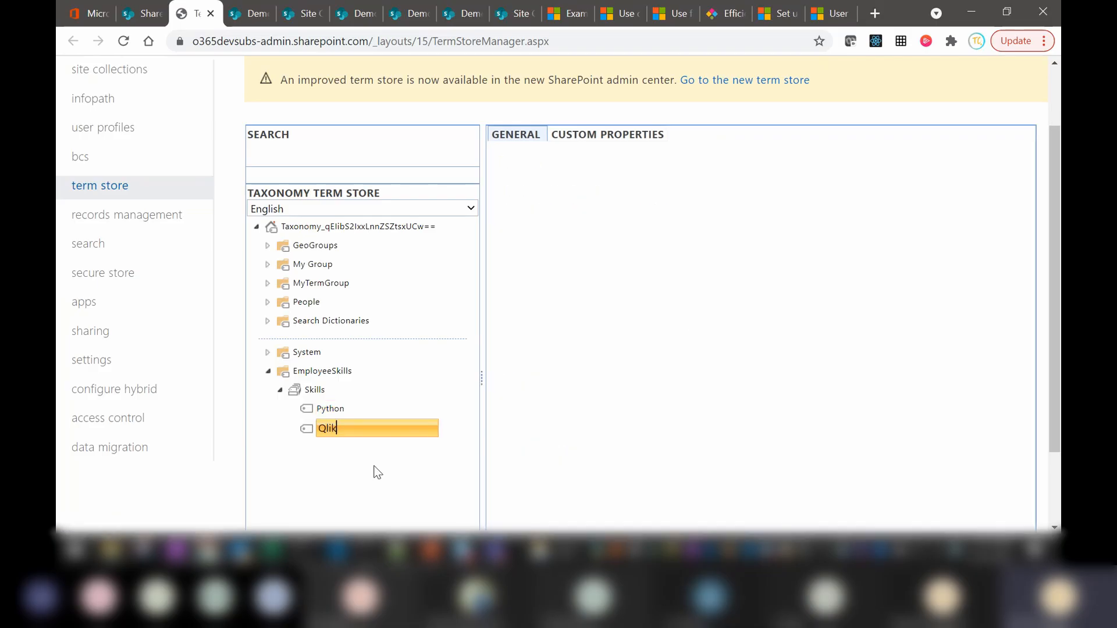
type("cView")
key("Left")
key("BackSpace")
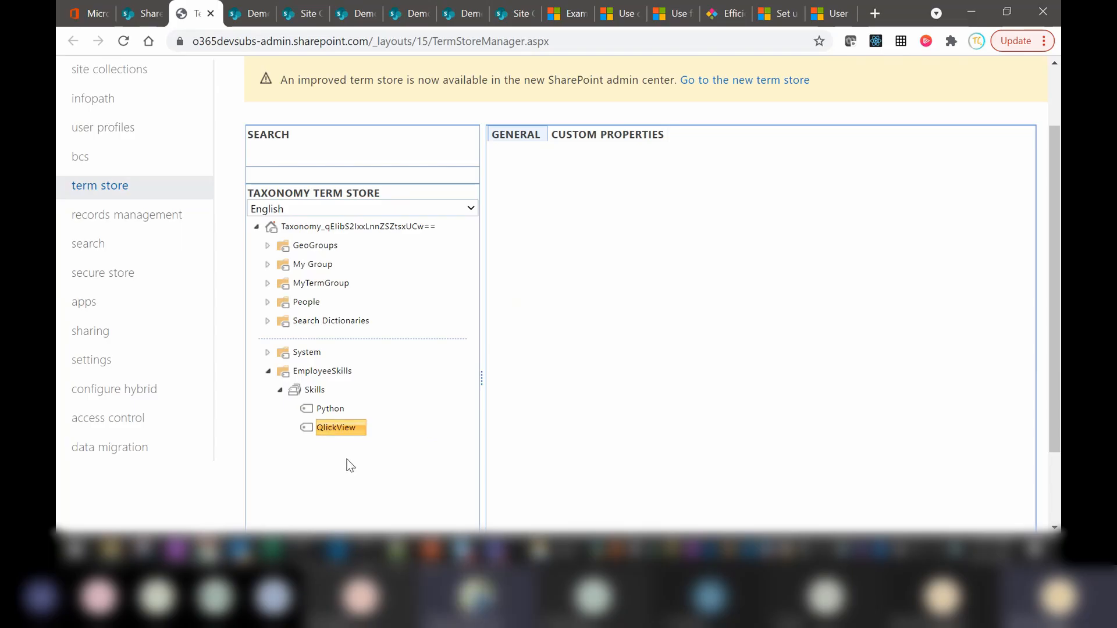
key("Return")
Add a term named ClickSense to the Skills term set.
left_click(330, 392)
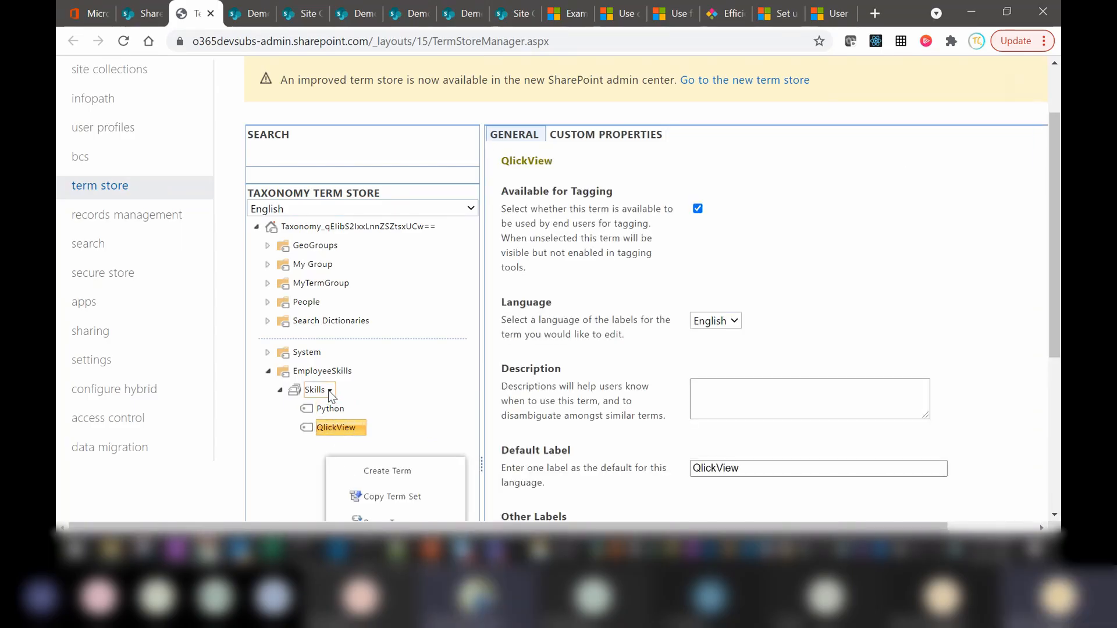
left_click(372, 471)
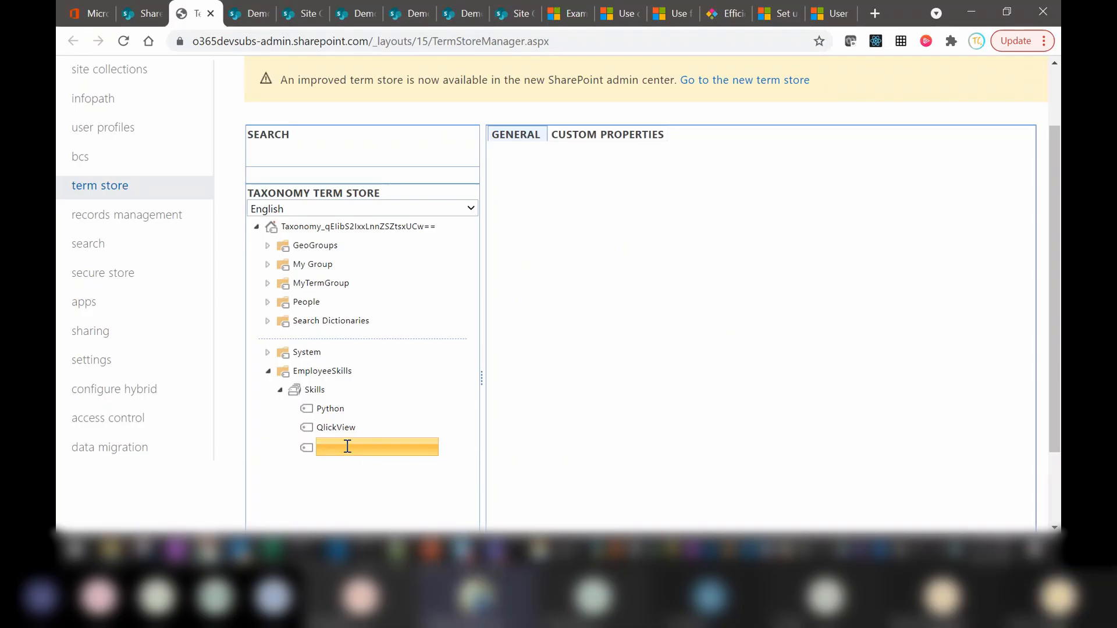
type("C")
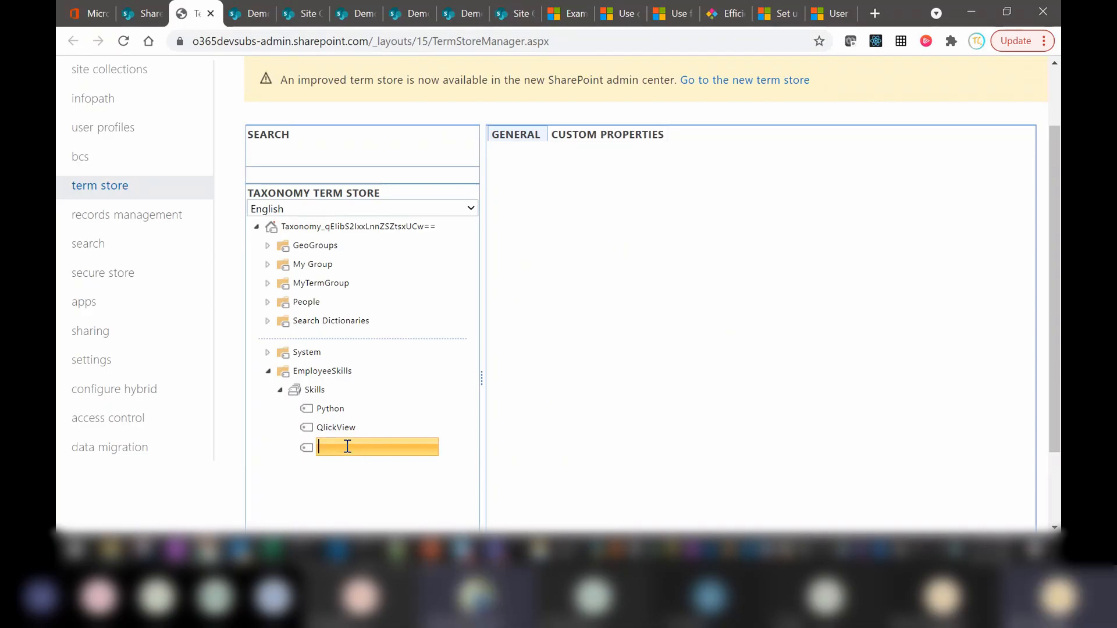
type("lickSense")
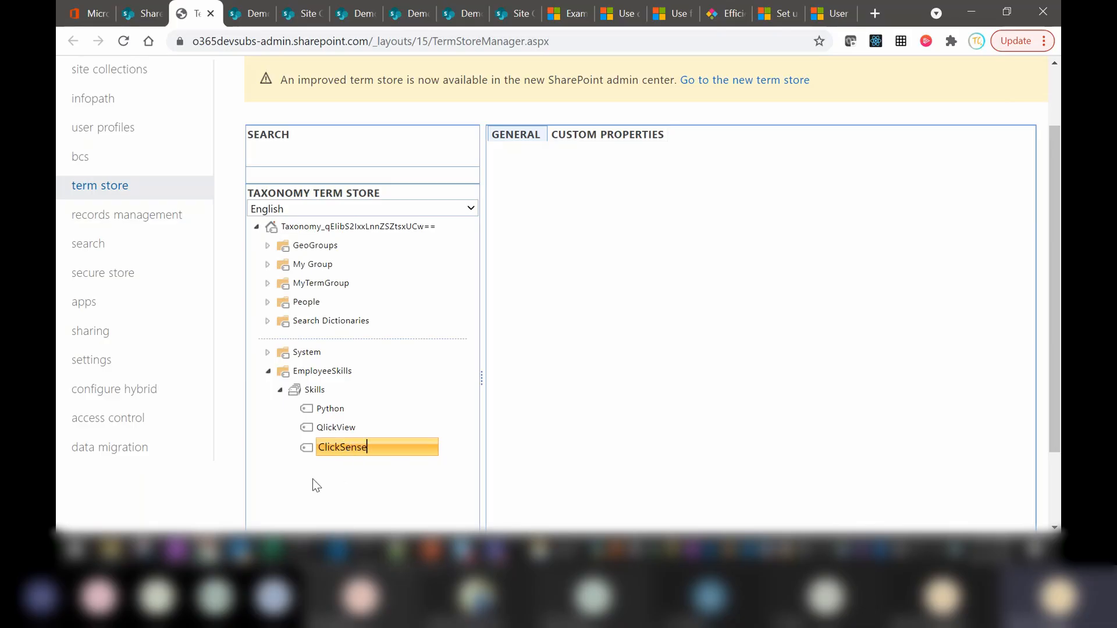
key("Return")
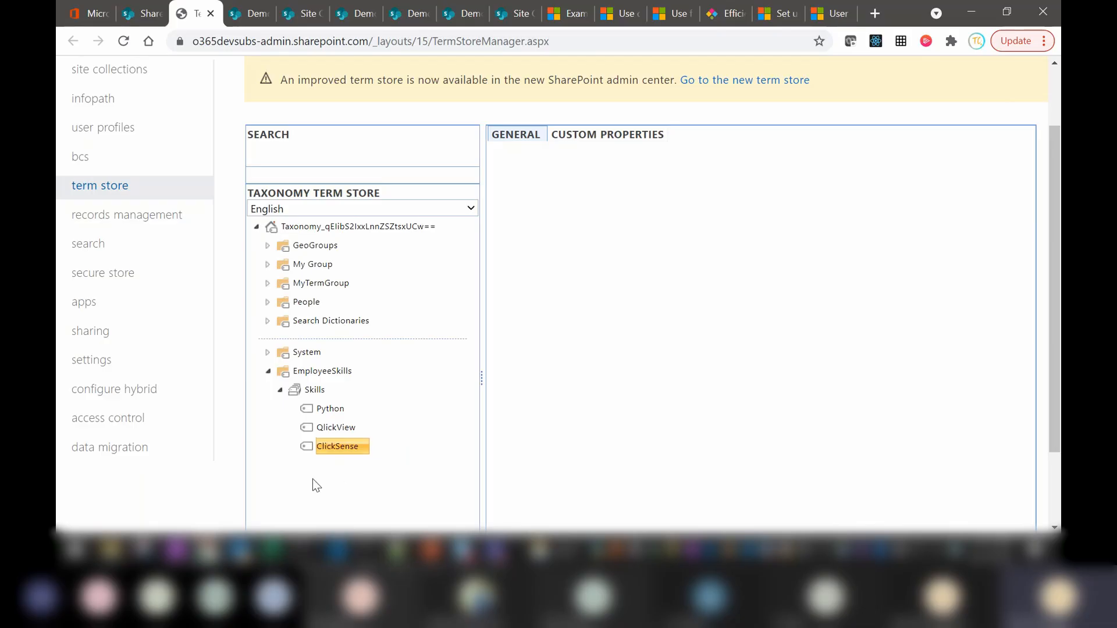
Add another term to the Skills term set and correct its label to .NET.
left_click(330, 391)
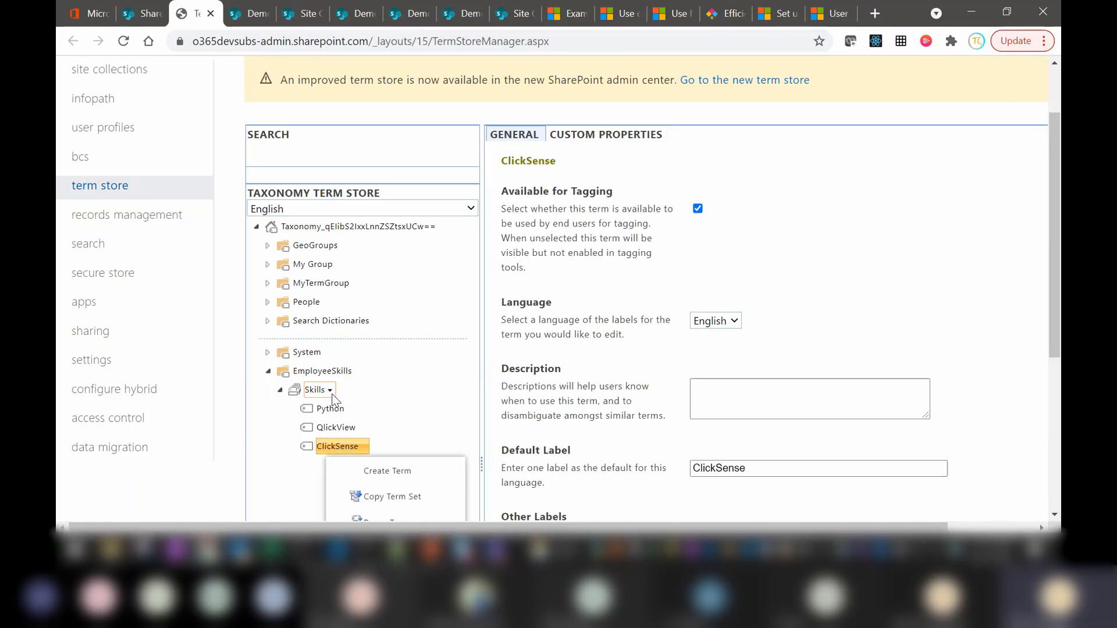
left_click(369, 469)
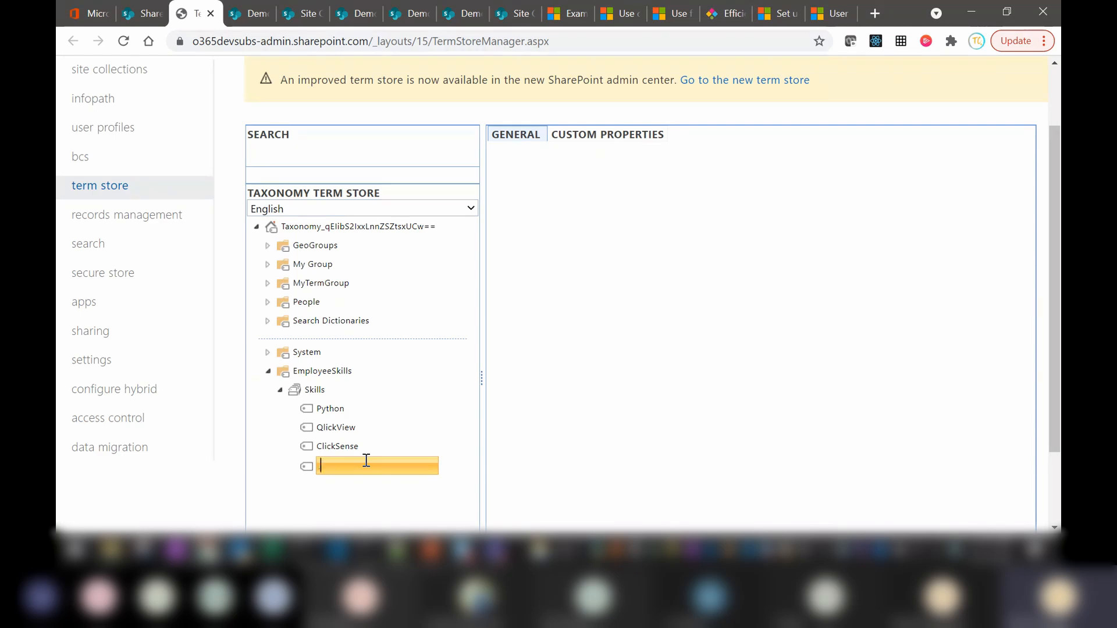
key("Return")
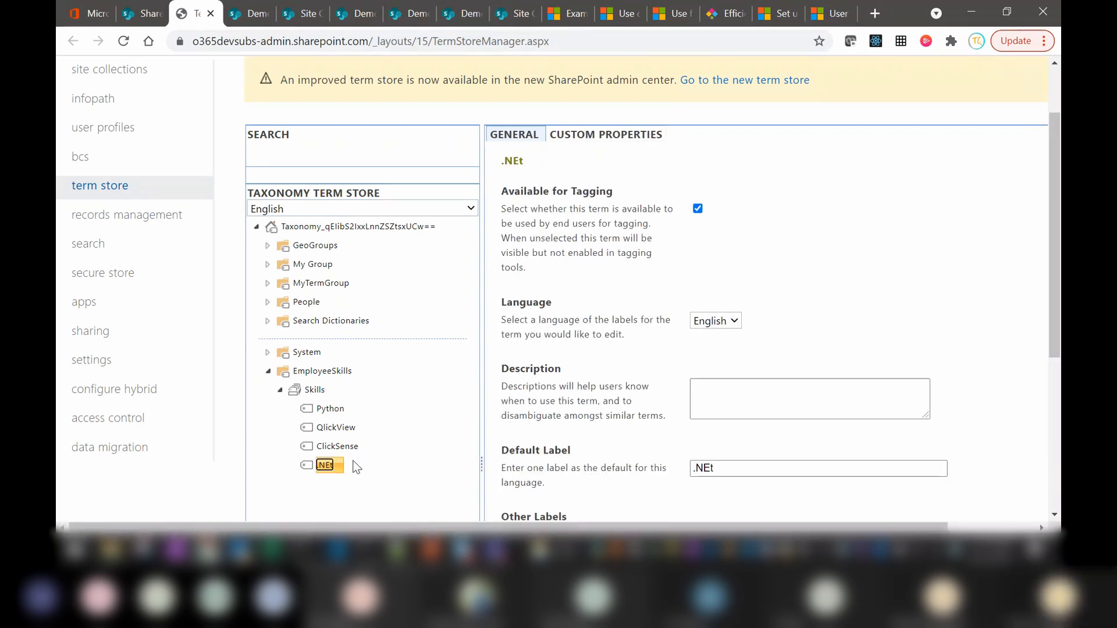
left_click(326, 468)
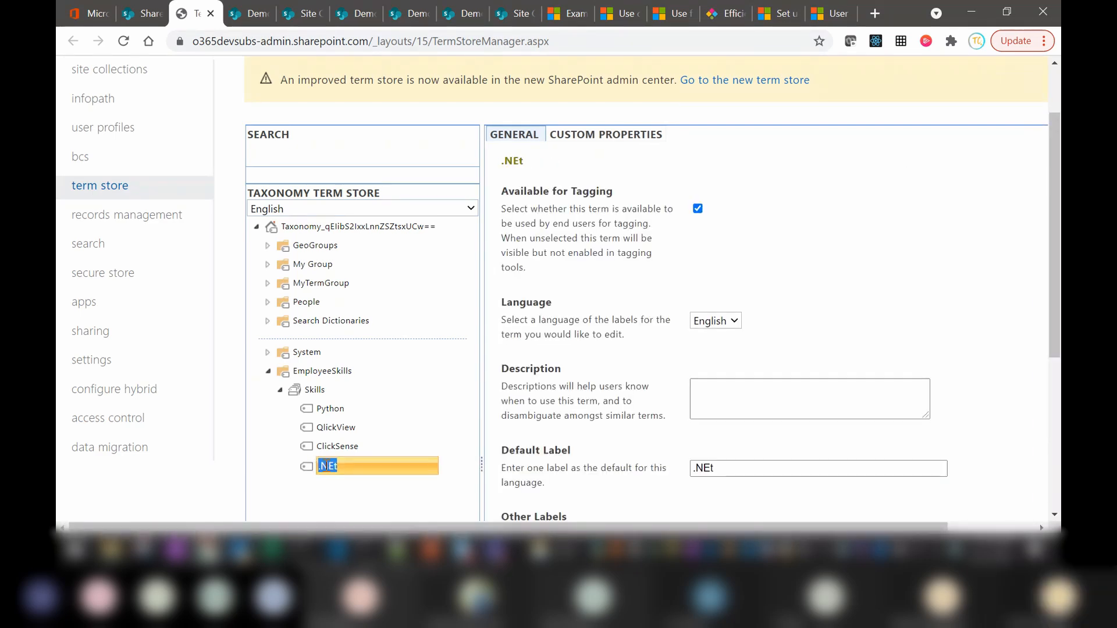
key("BackSpace")
key("Escape")
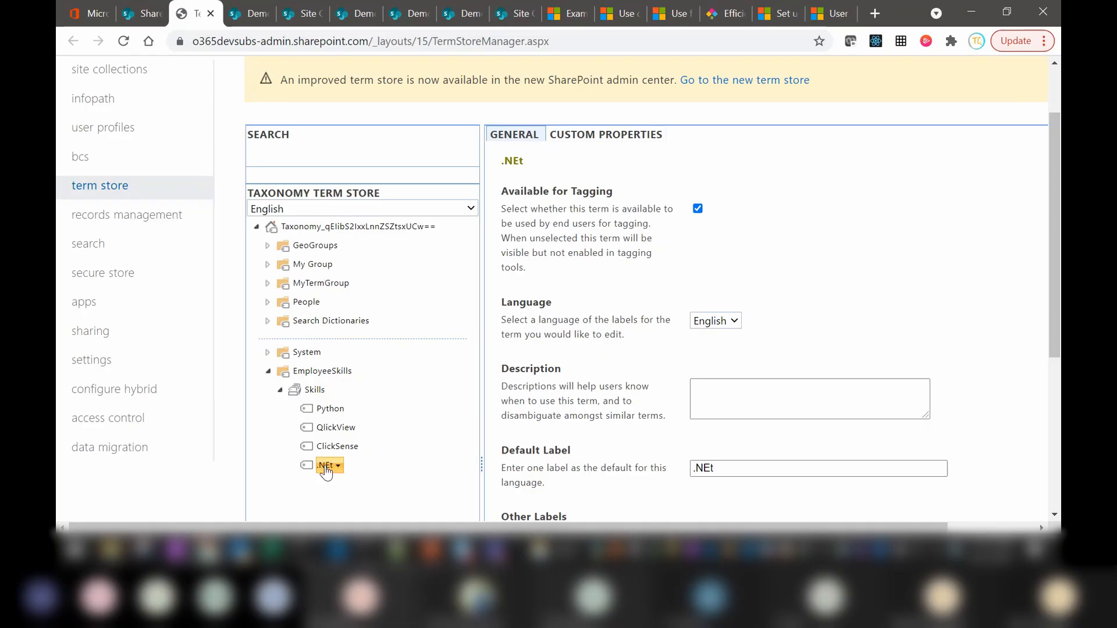
Create a child term named C# under the .NET term.
left_click(338, 466)
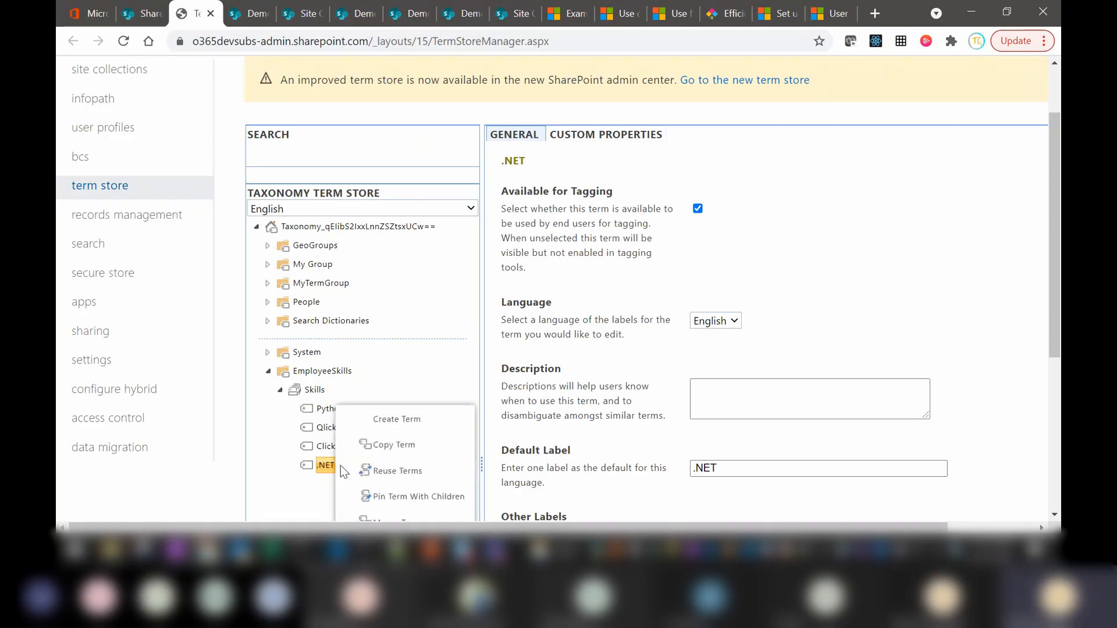
left_click(396, 420)
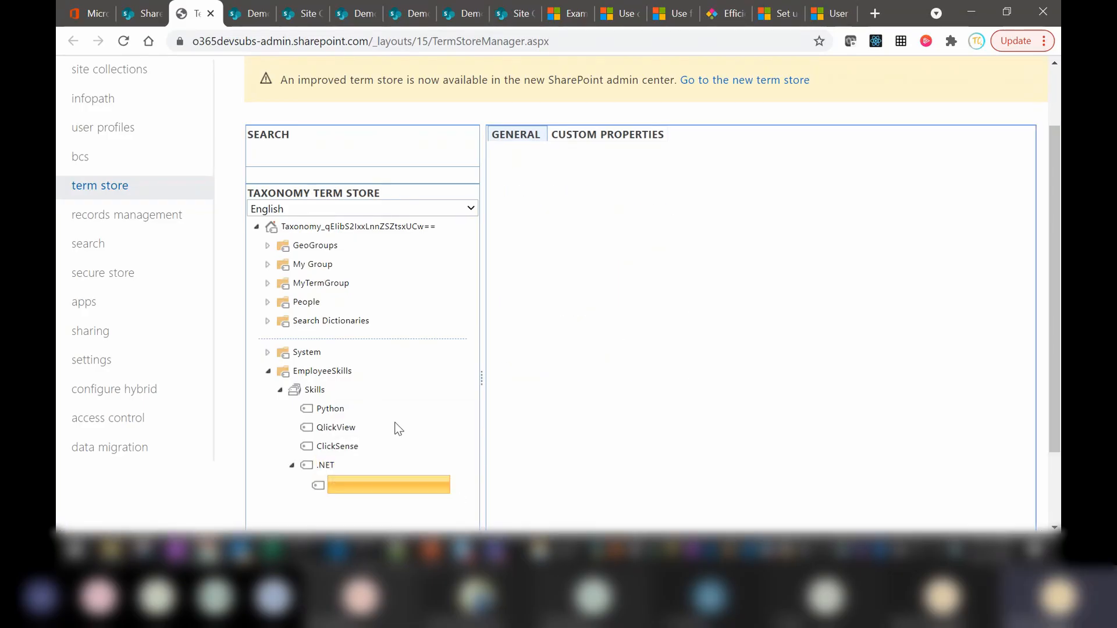
type("C")
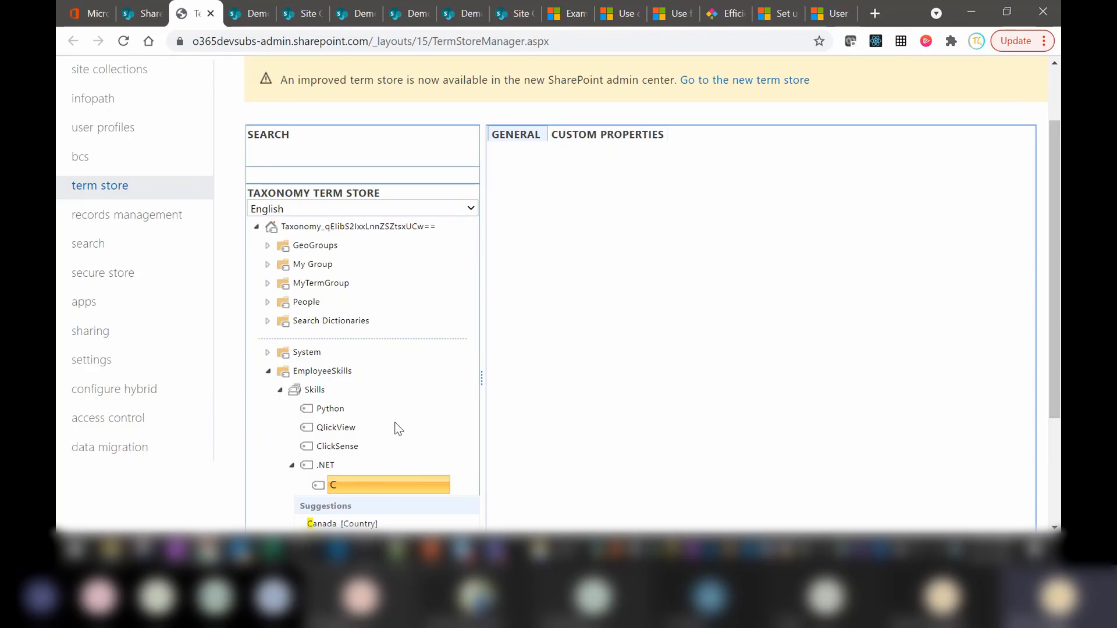
type("#")
key("Return")
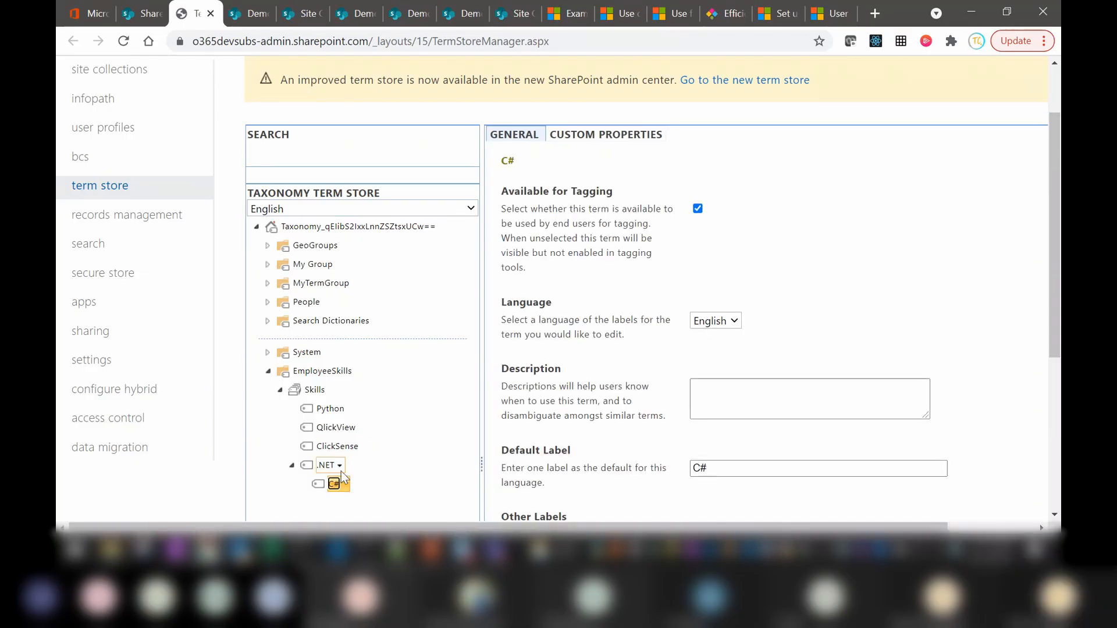
Add a second child term named ASP.NET under the .NET term.
left_click(341, 467)
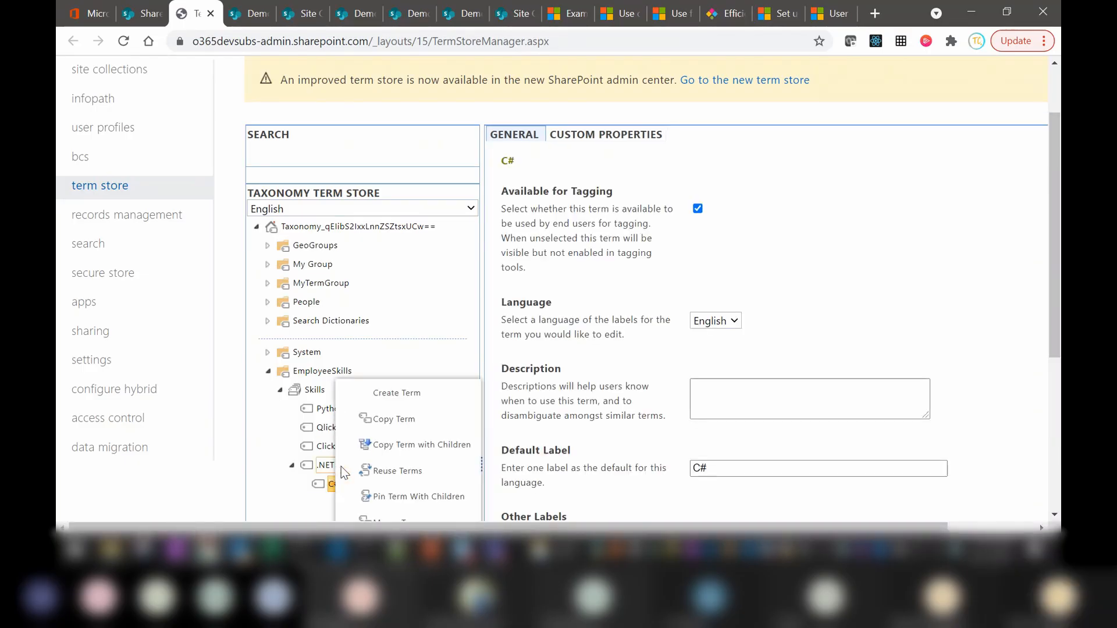
left_click(395, 392)
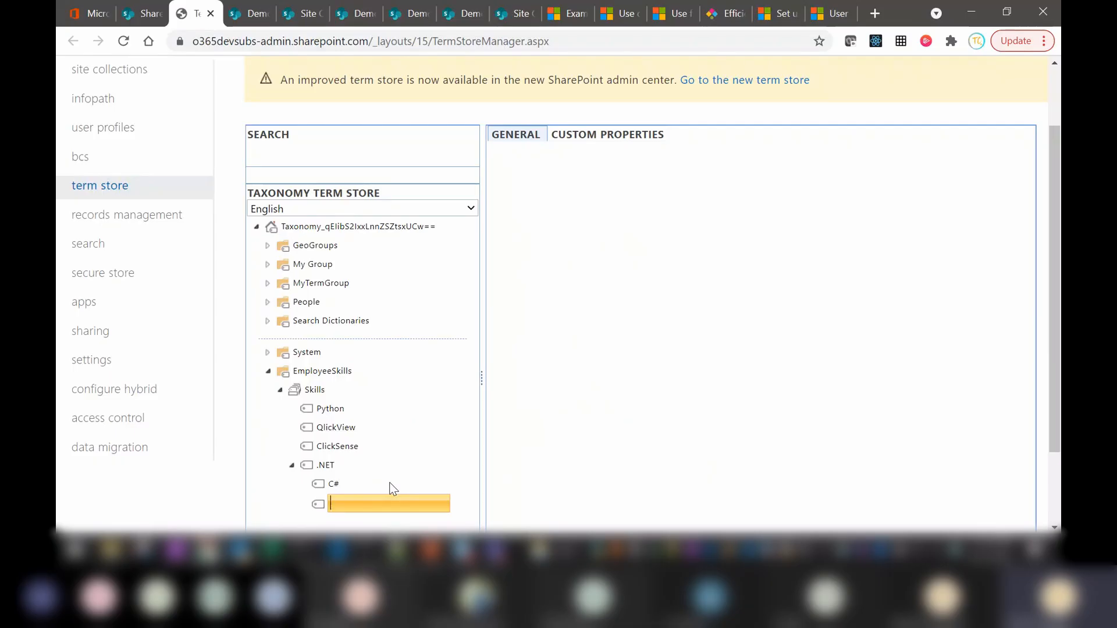
type("ASP.NET")
key("Return")
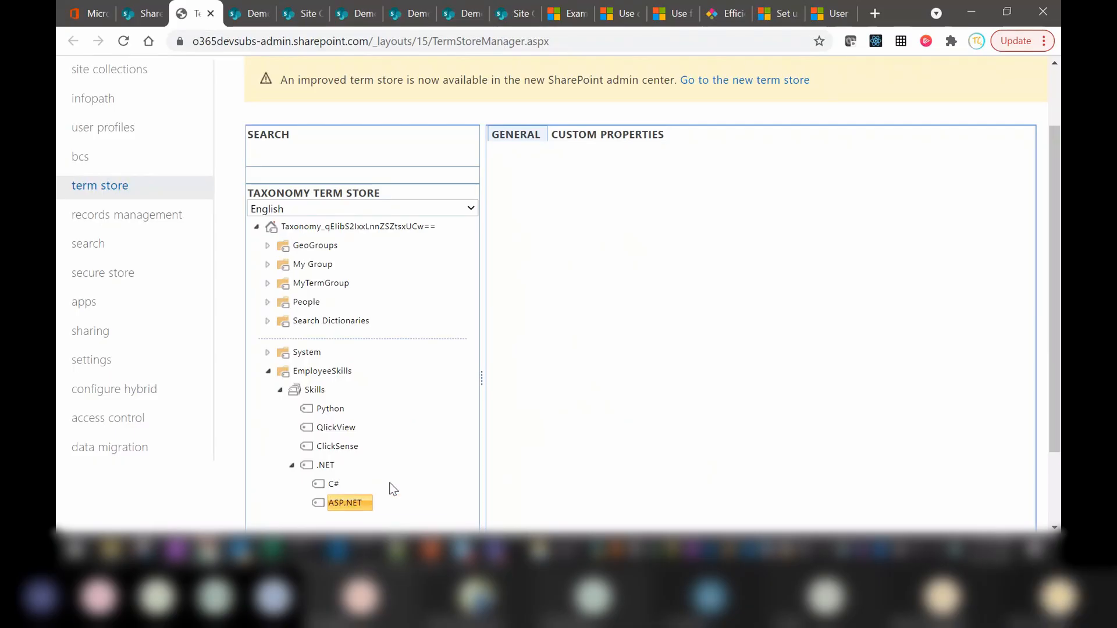
Add a third child term named VB.NET under the .NET term.
left_click(338, 466)
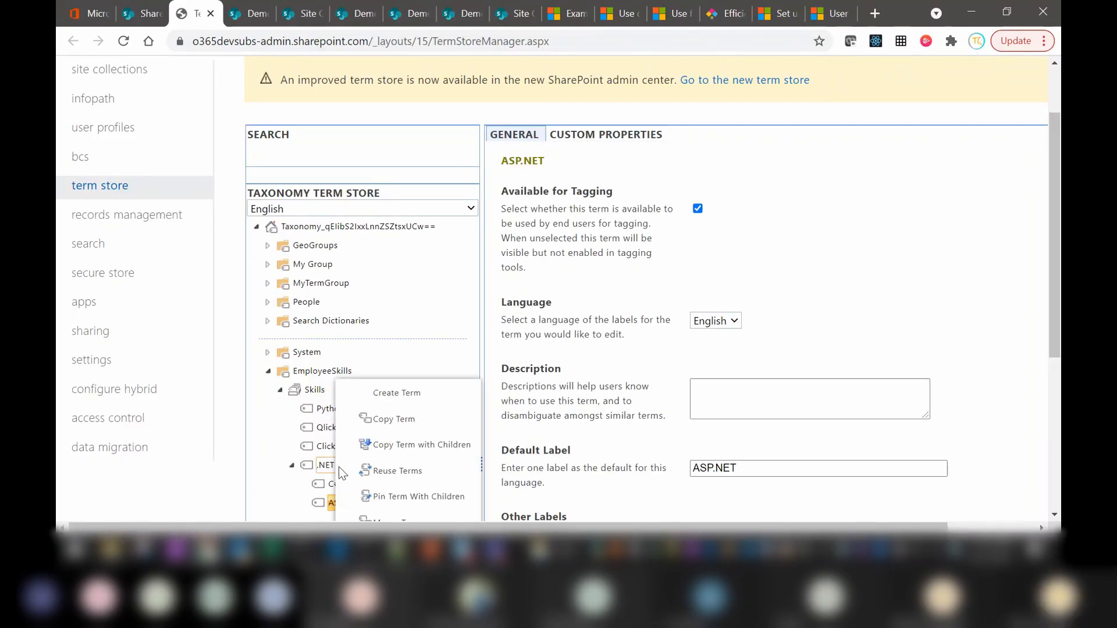
left_click(395, 392)
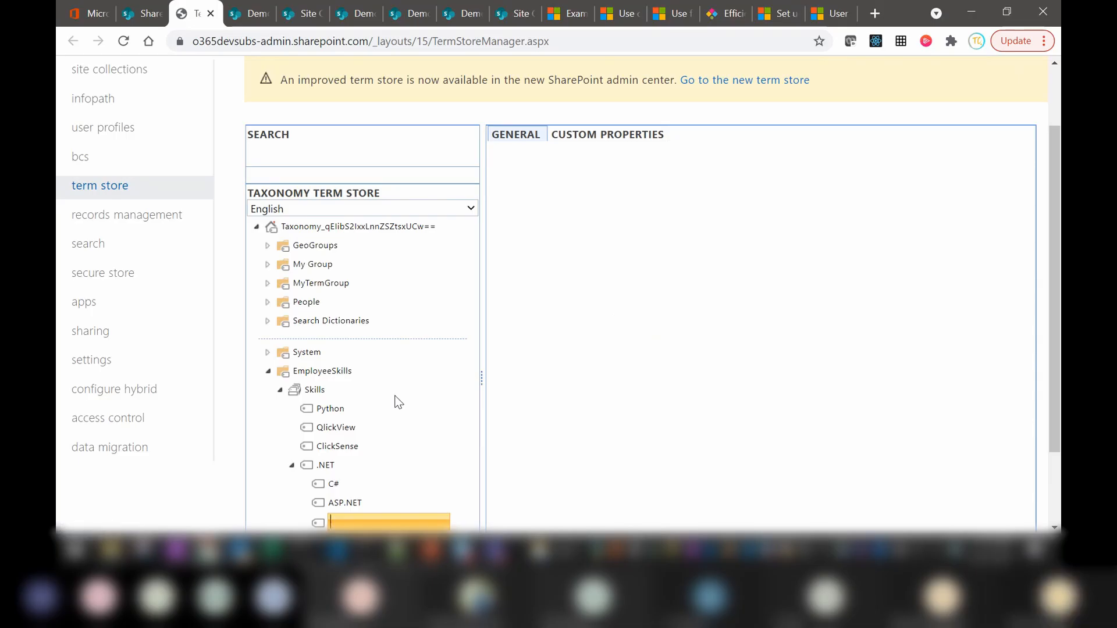
type("V")
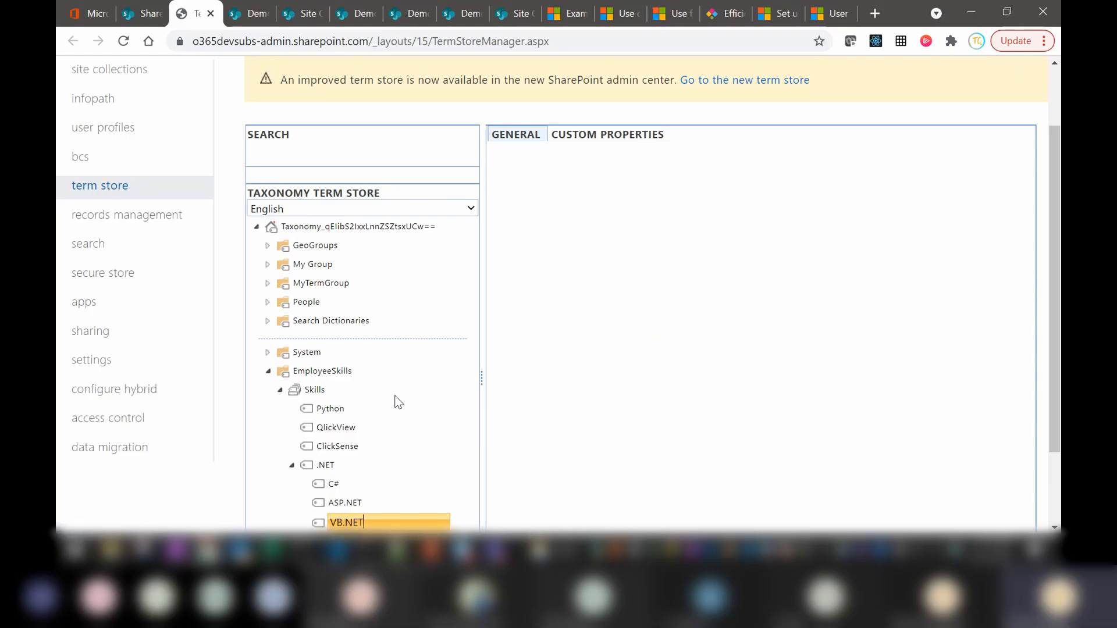
type("B.NET")
key("Return")
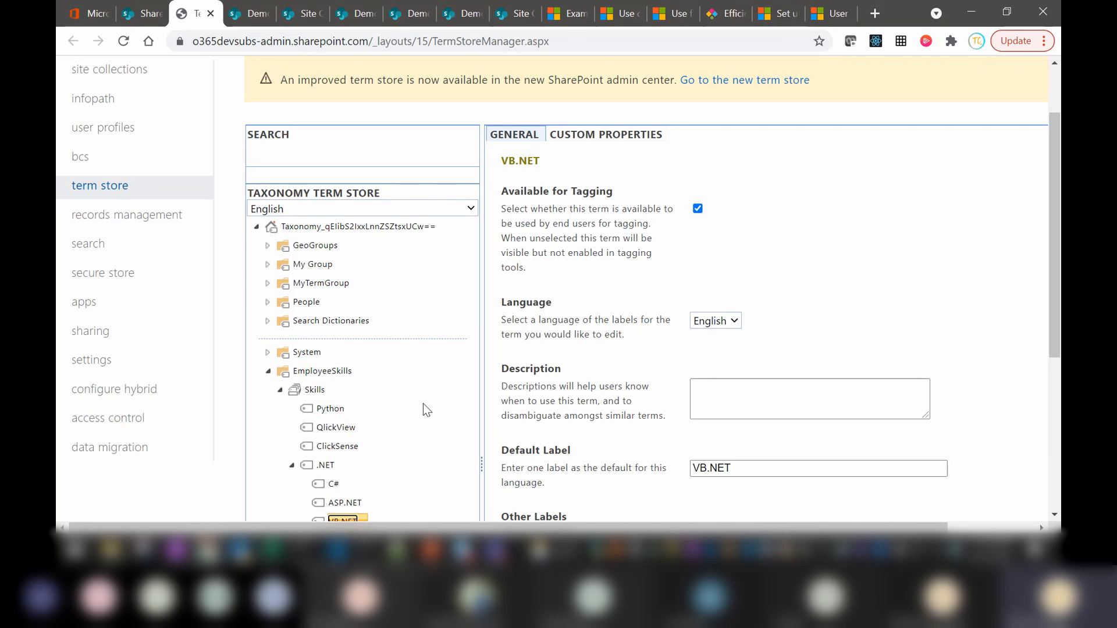
left_click(330, 391)
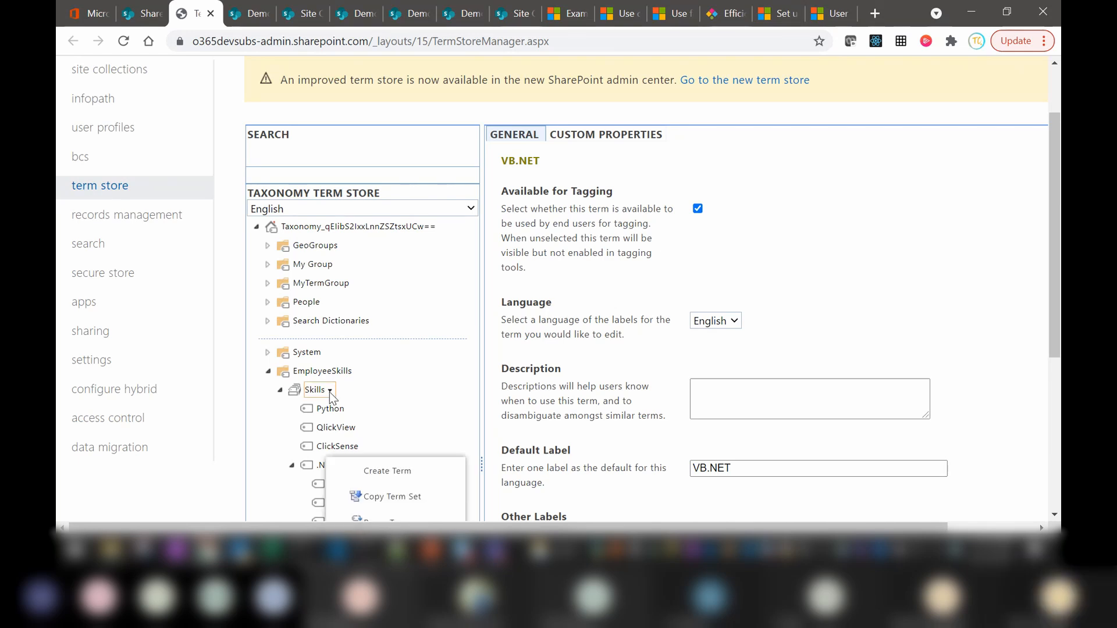
scroll(1053, 235, "down", 2)
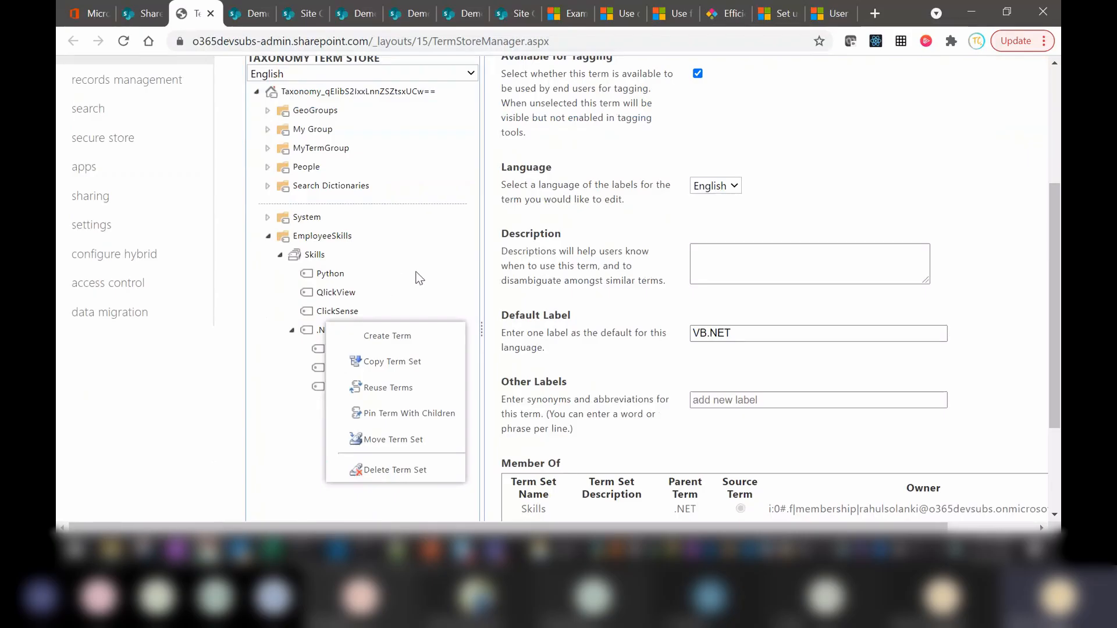
left_click(330, 256)
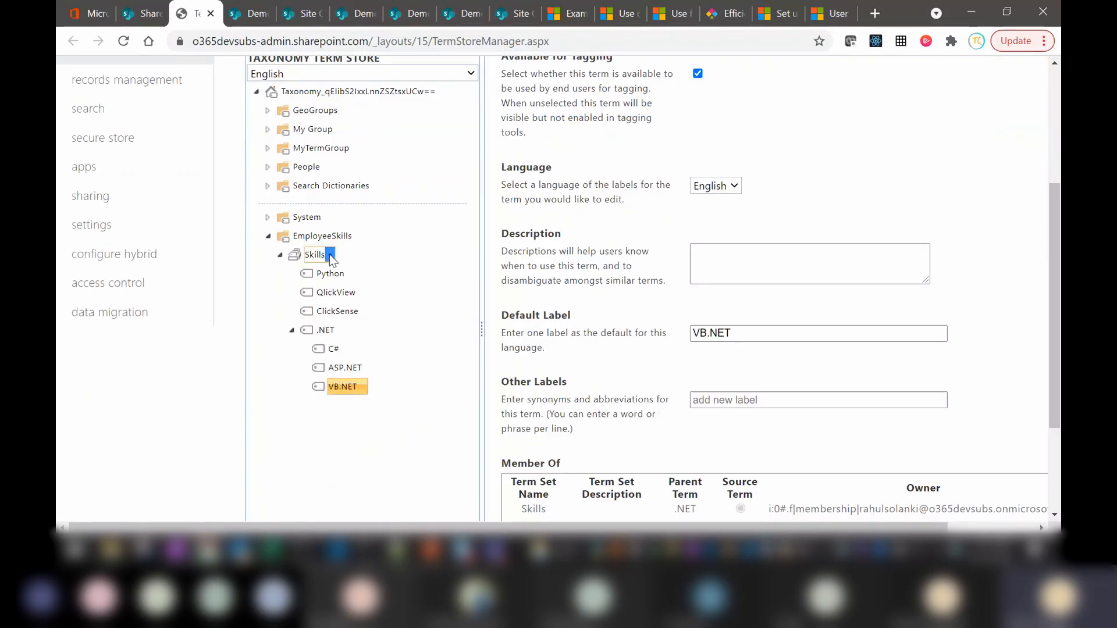
left_click(329, 256)
left_click(439, 306)
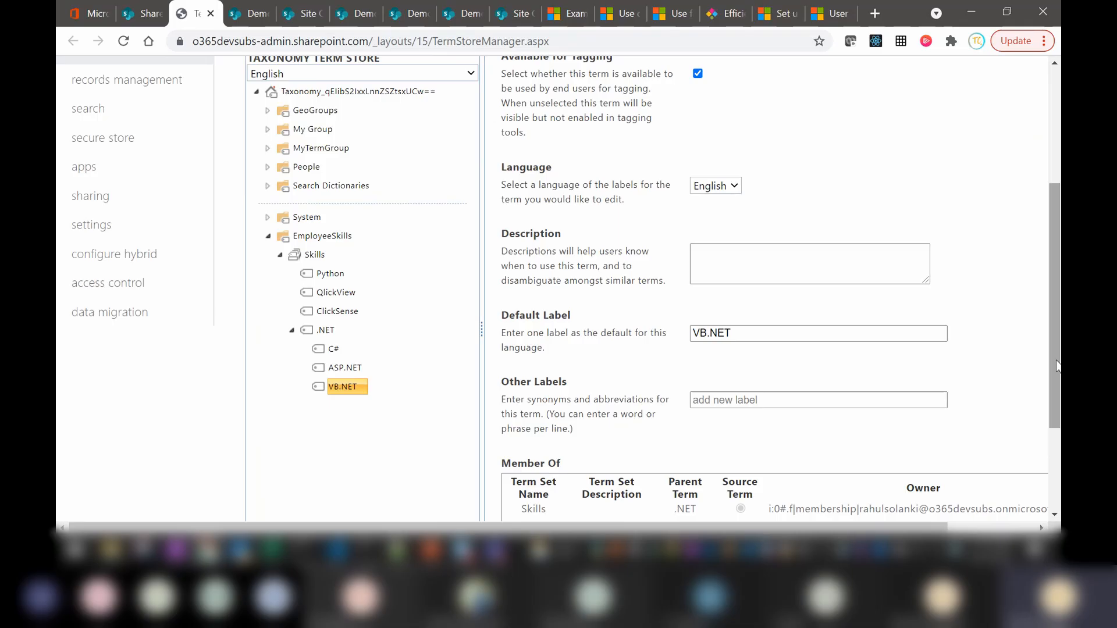
scroll(1058, 366, "up", 2)
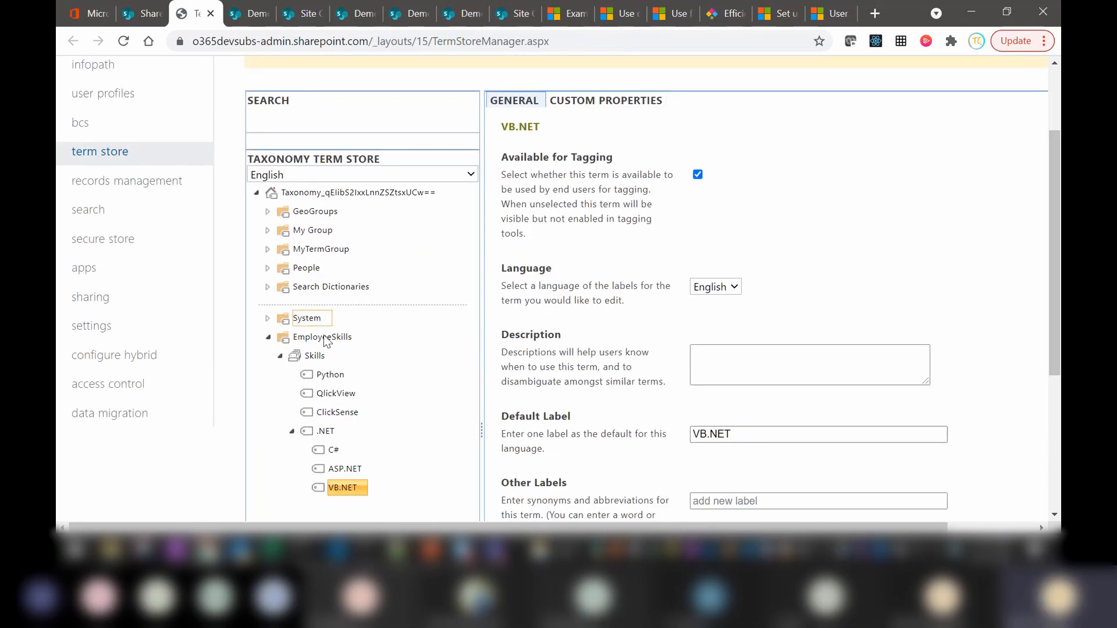
Return to the Employees list in its All Items view and close the browser tab showing the list grouped by Supervisor.
left_click(466, 16)
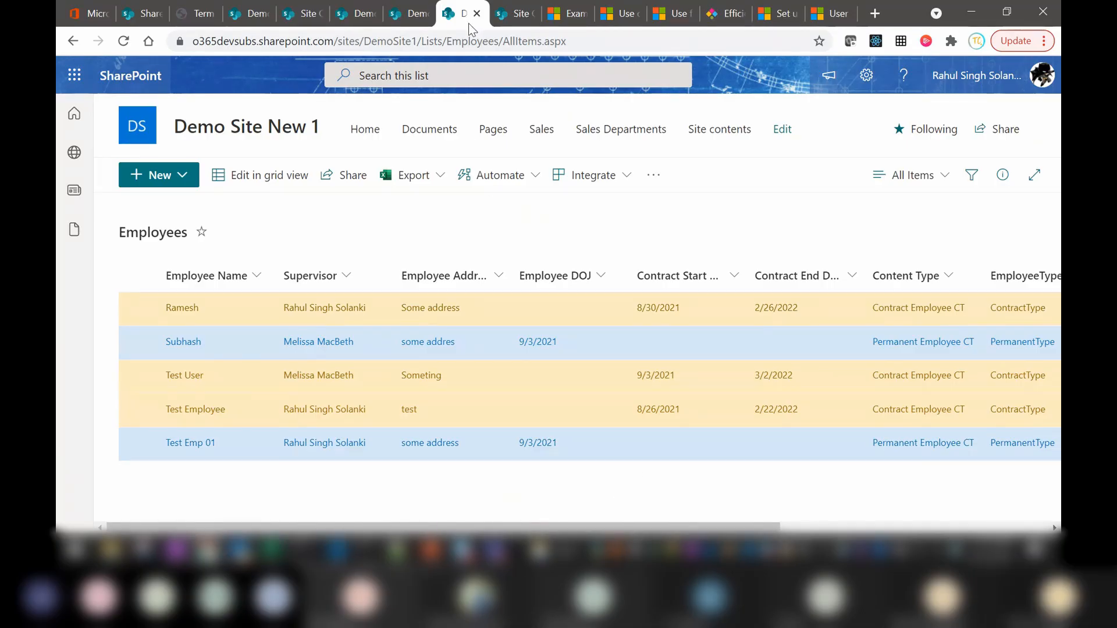
left_click(415, 13)
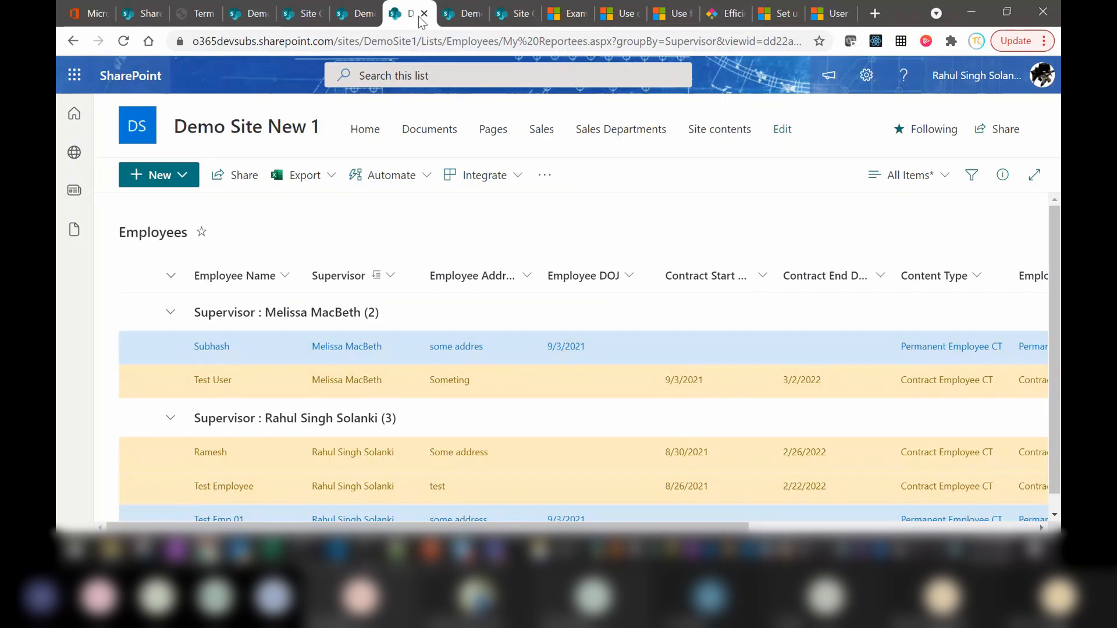
left_click(447, 15)
left_click(426, 15)
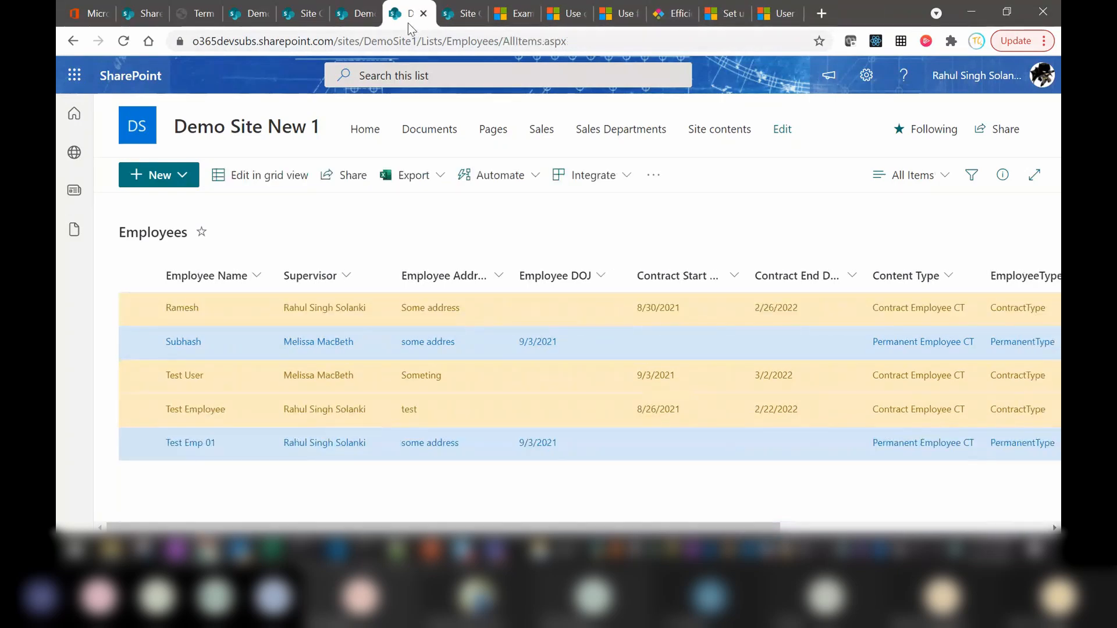
Start a new site column on the Site Columns page and name it EmployeeSkills.
left_click(460, 14)
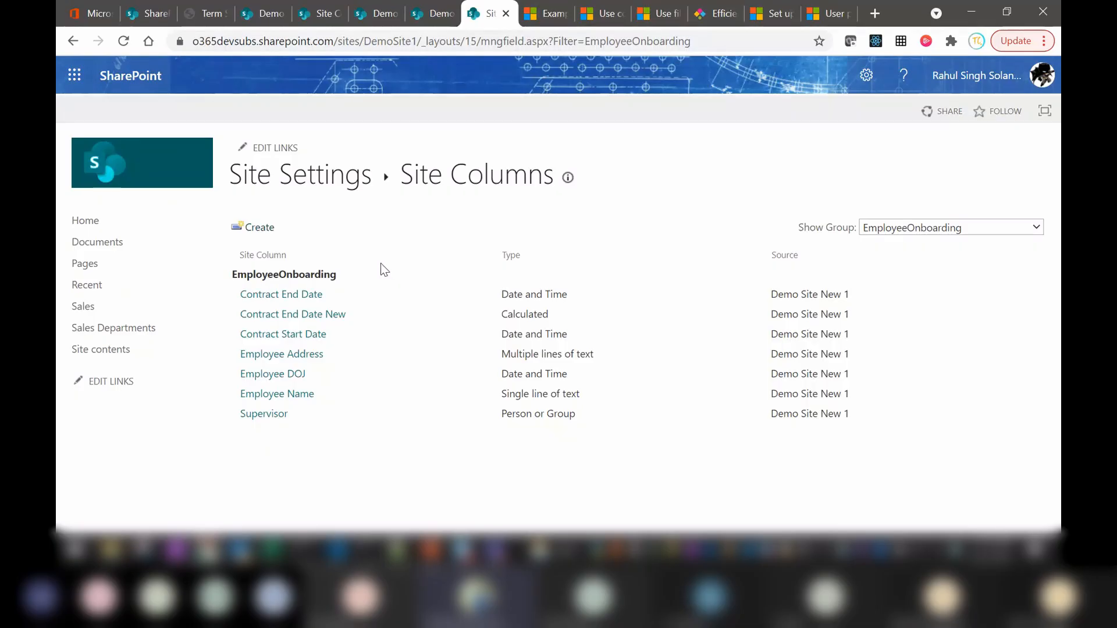
left_click(262, 234)
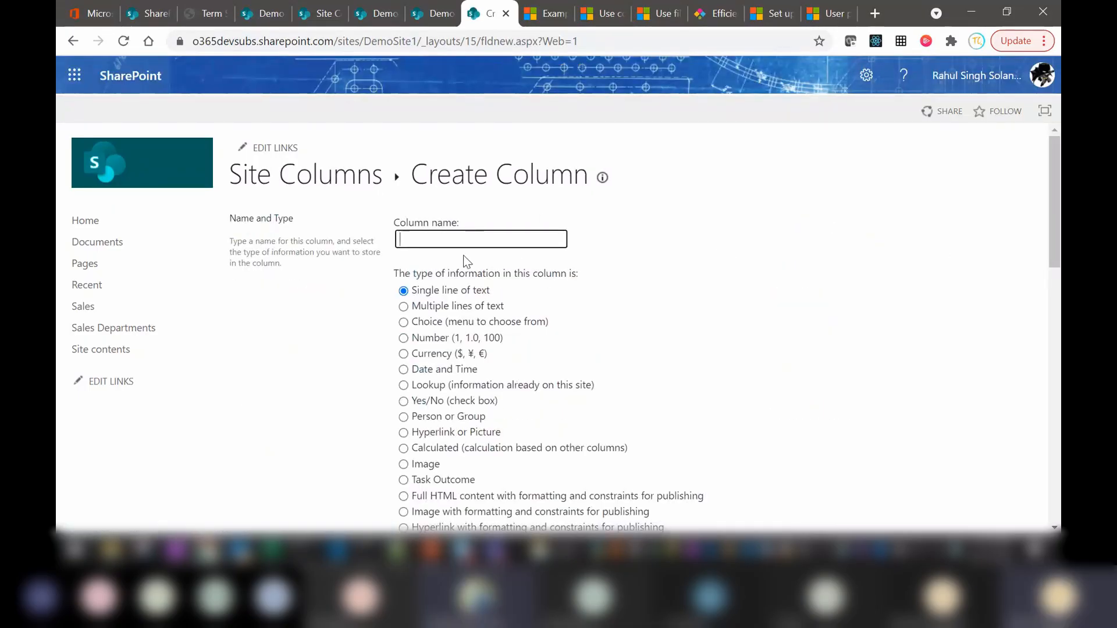
type("Empl")
type("ou")
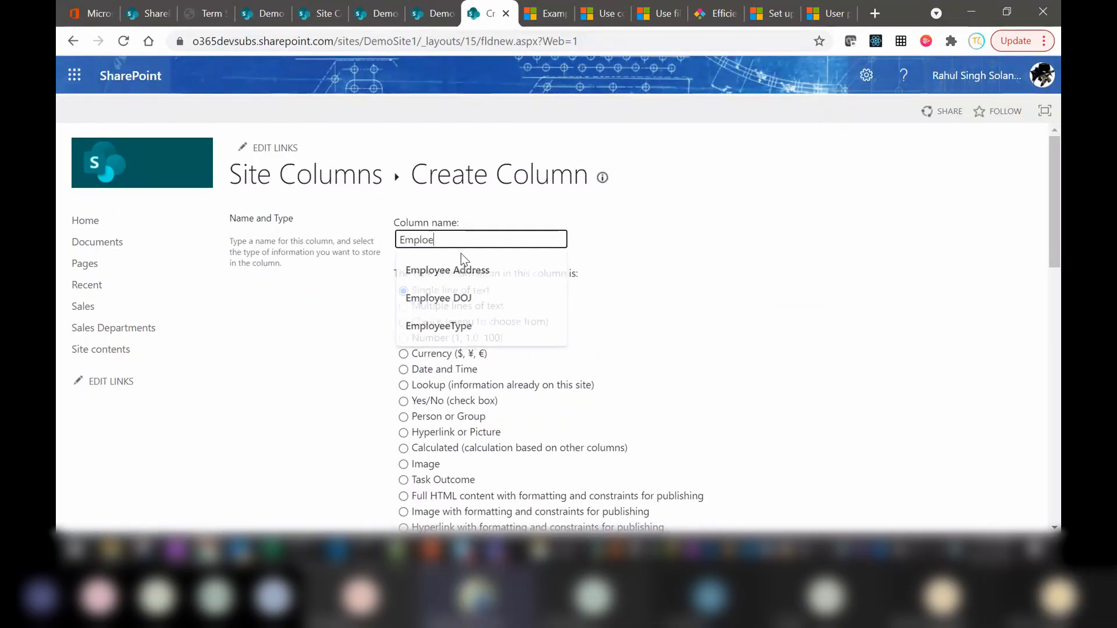
key("BackSpace")
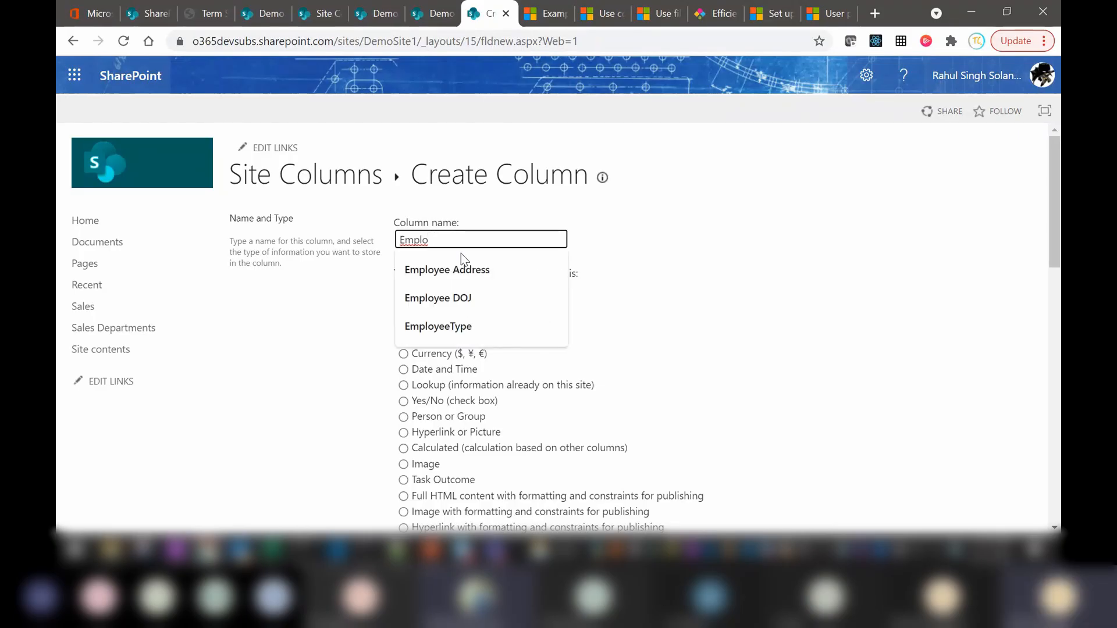
type("yee")
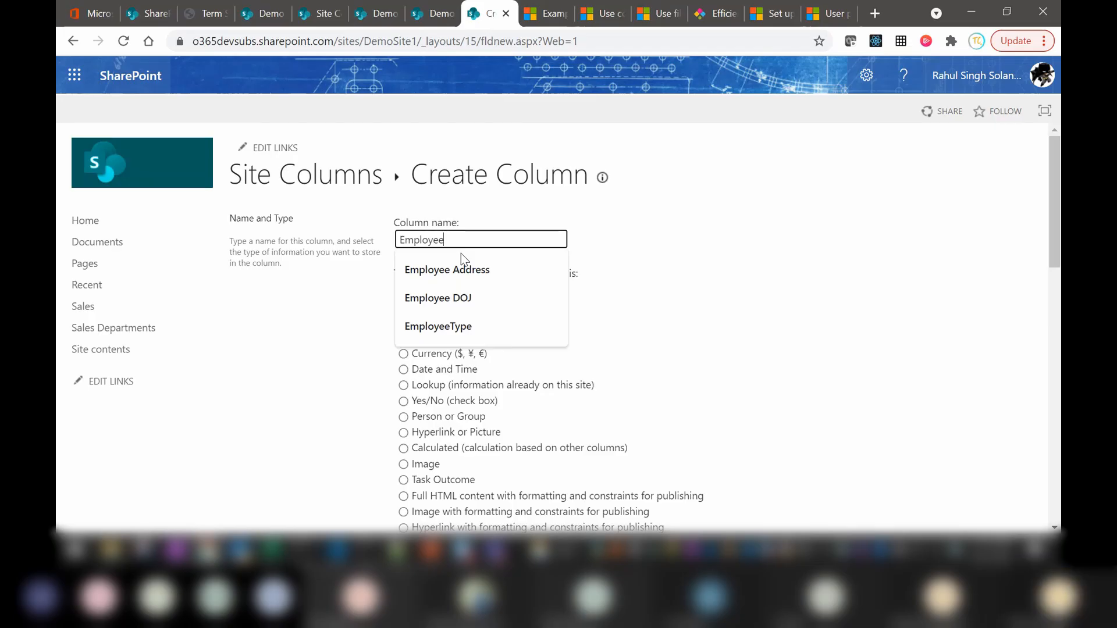
type("Skills")
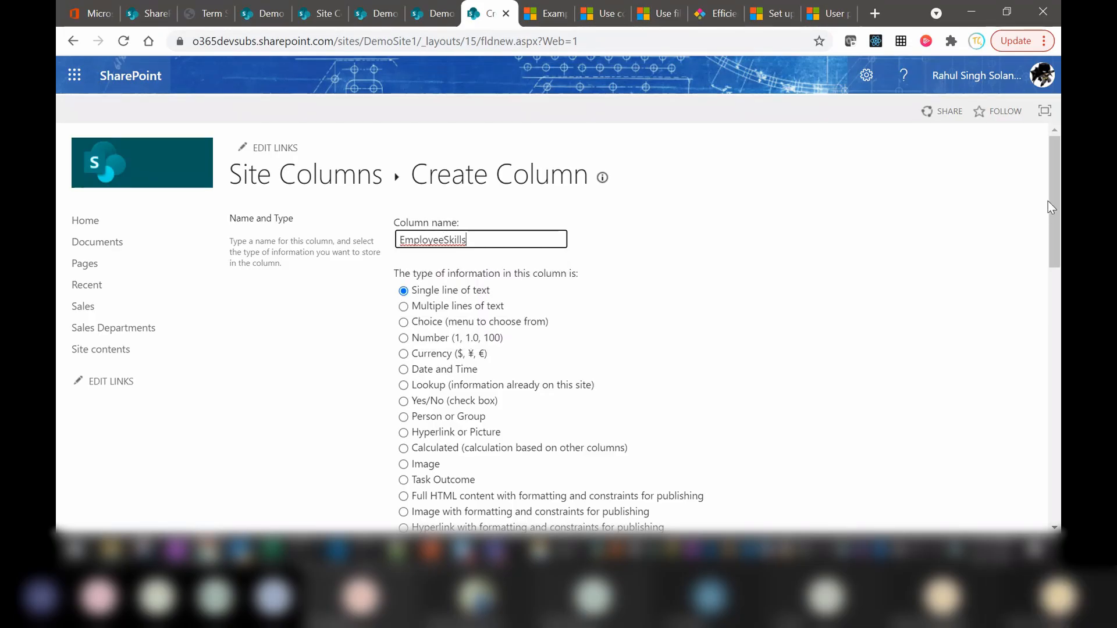
left_click(782, 260)
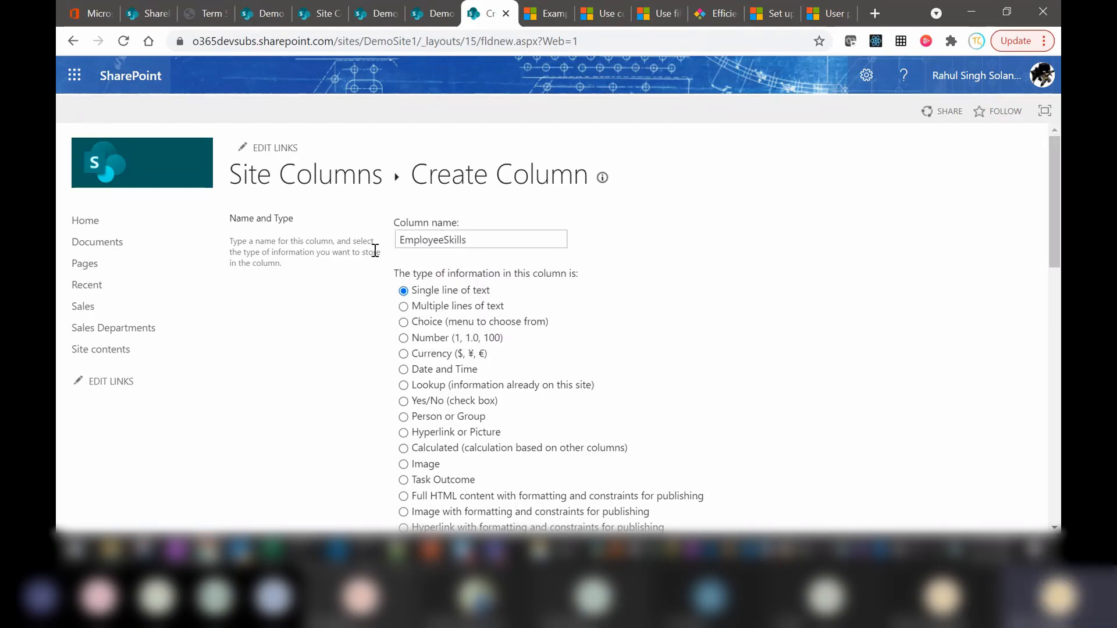
Set the new column's type to Managed Metadata and put it into the existing EmployeeOnboarding group.
left_click_drag(1057, 251, 1058, 331)
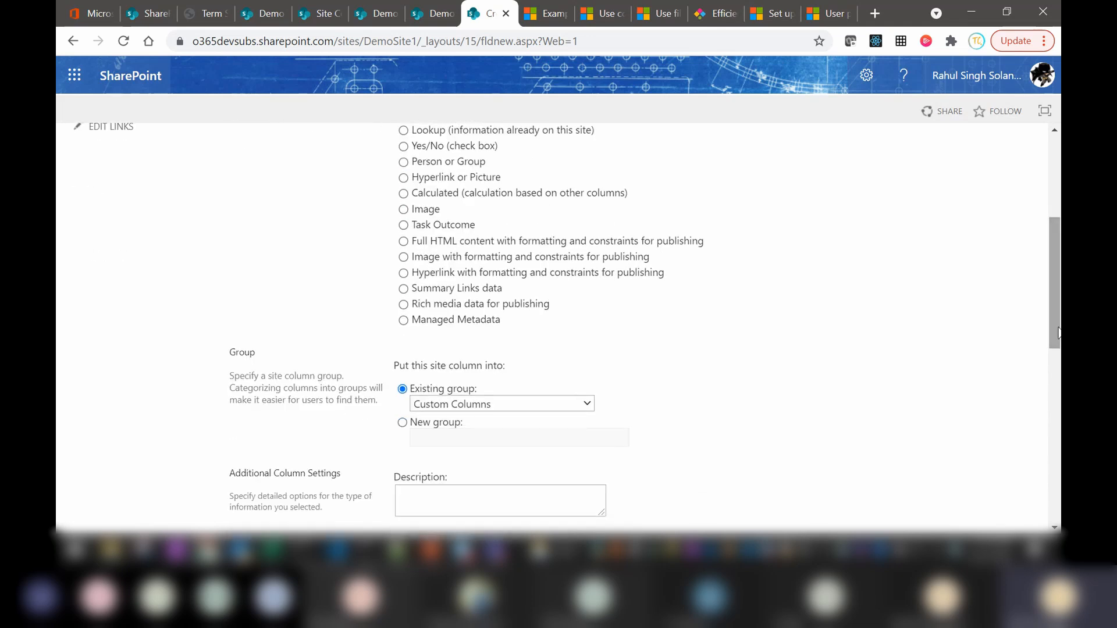
left_click(404, 321)
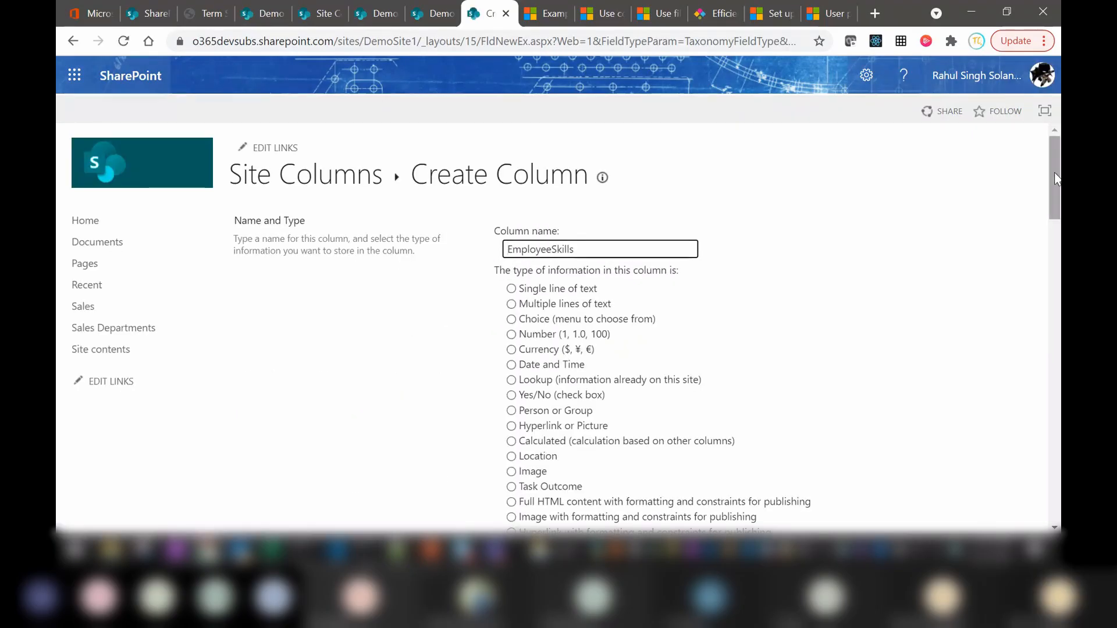
left_click_drag(1056, 179, 1054, 252)
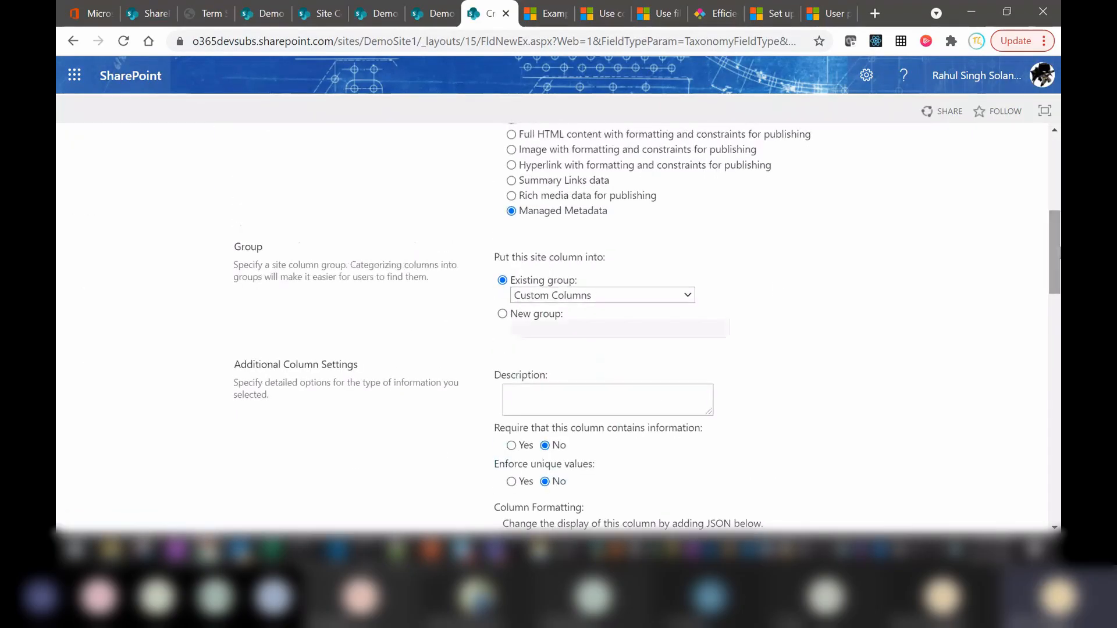
left_click(598, 296)
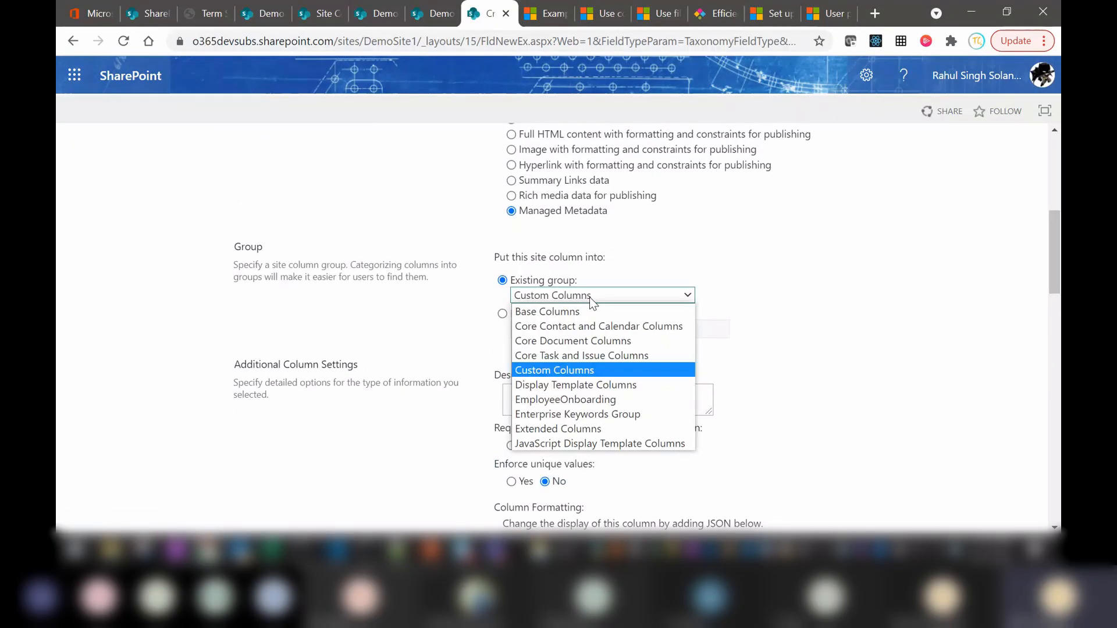
left_click(576, 405)
Allow multiple values for the column, bind it to the Skills term set in the EmployeeSkills group, and save it.
left_click_drag(1052, 250, 1058, 303)
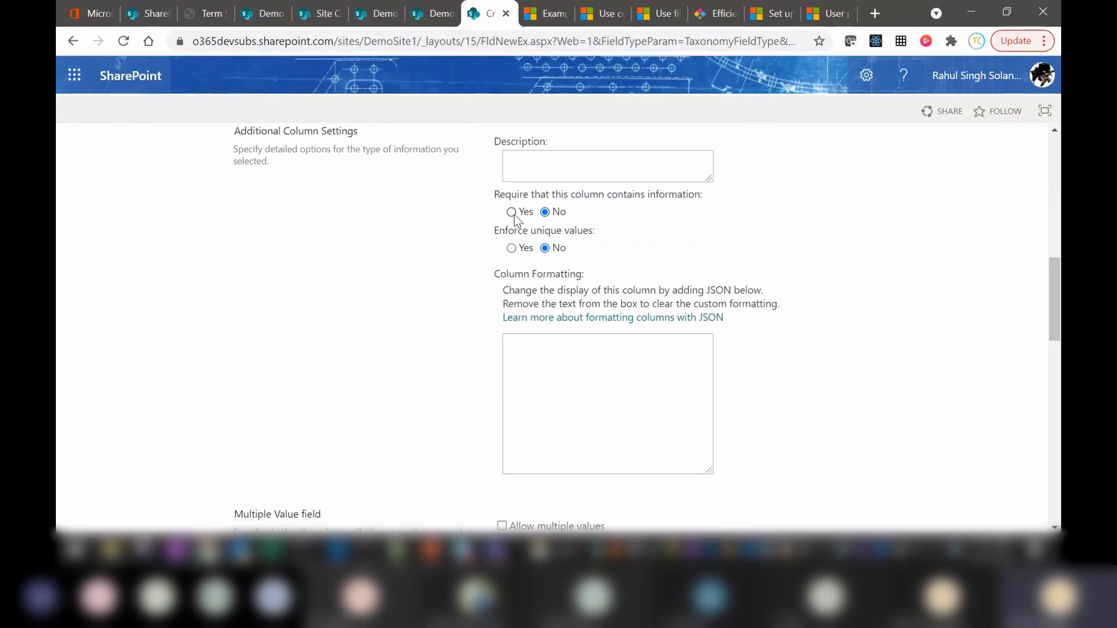
left_click_drag(1055, 297, 1055, 358)
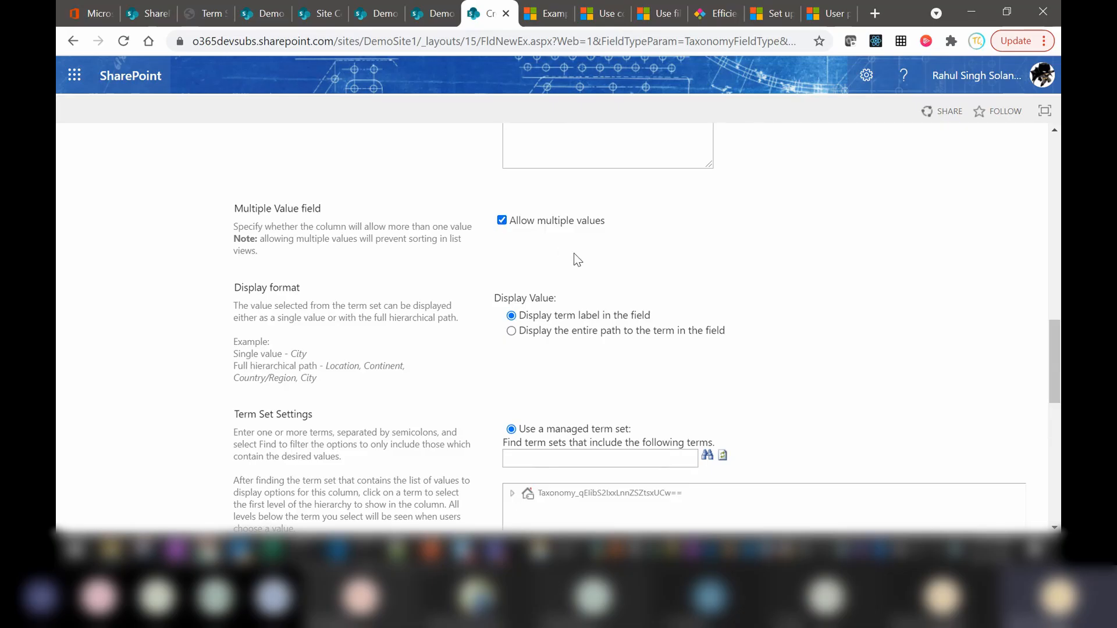
left_click_drag(1051, 334, 1055, 384)
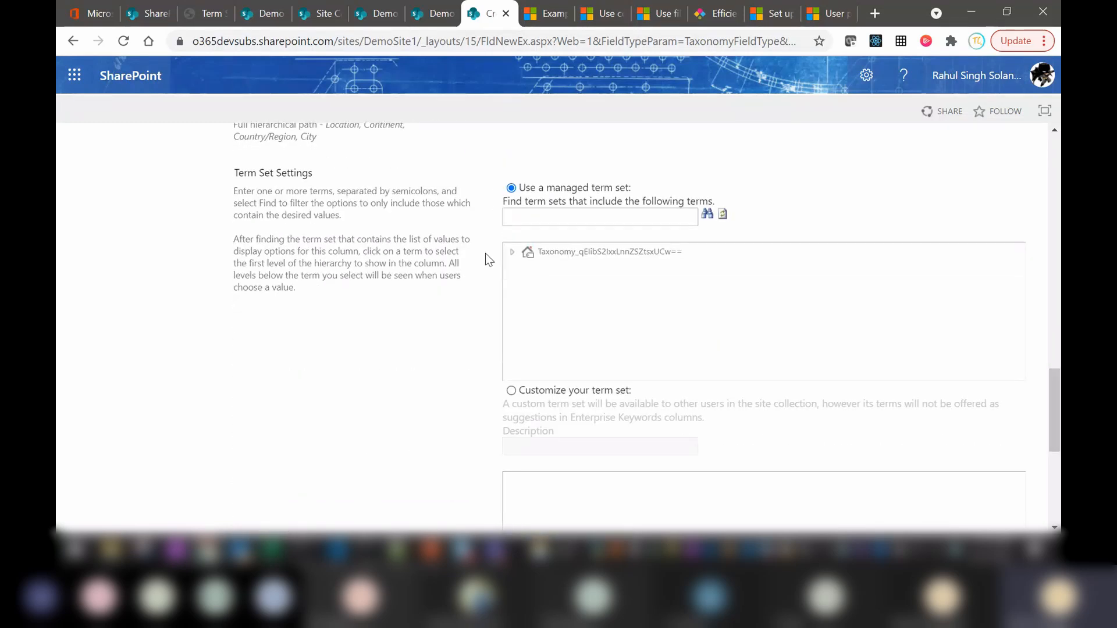
left_click(512, 252)
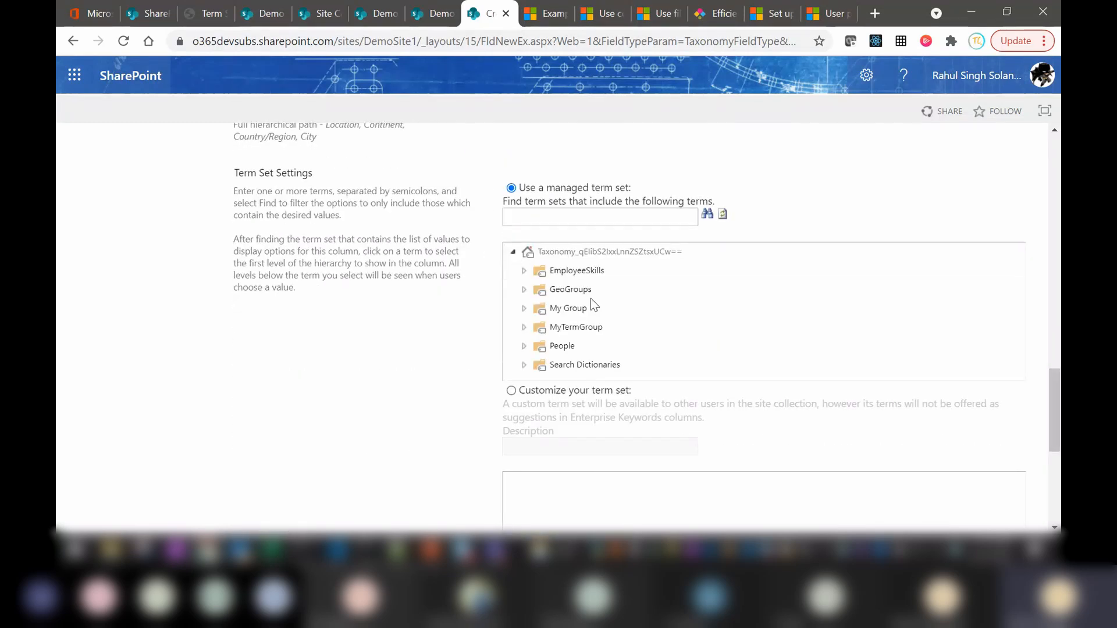
left_click(524, 270)
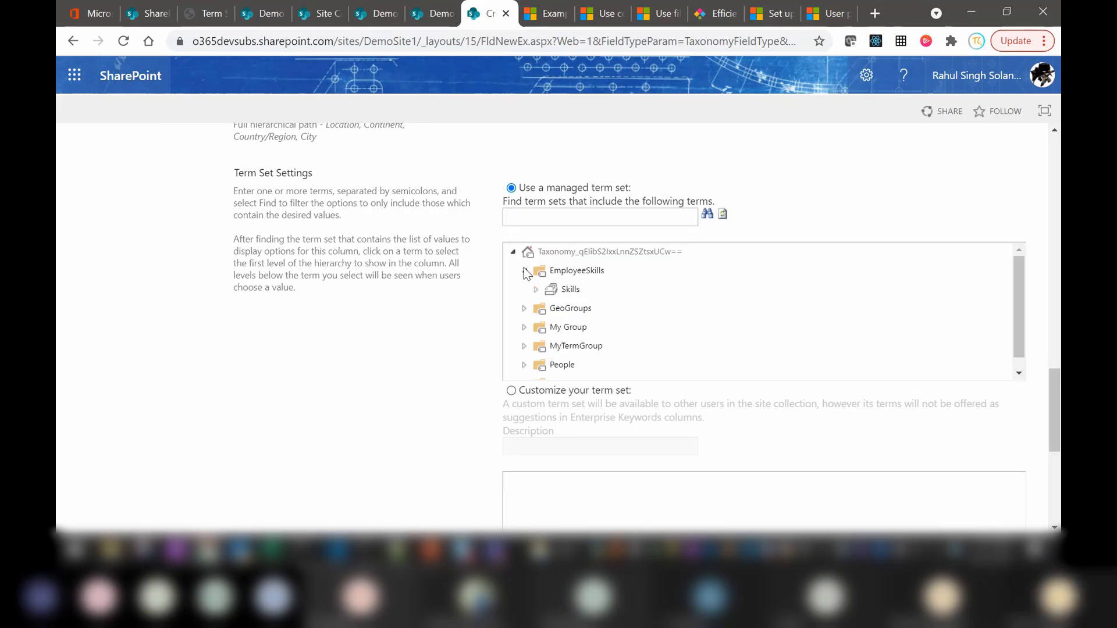
left_click(567, 290)
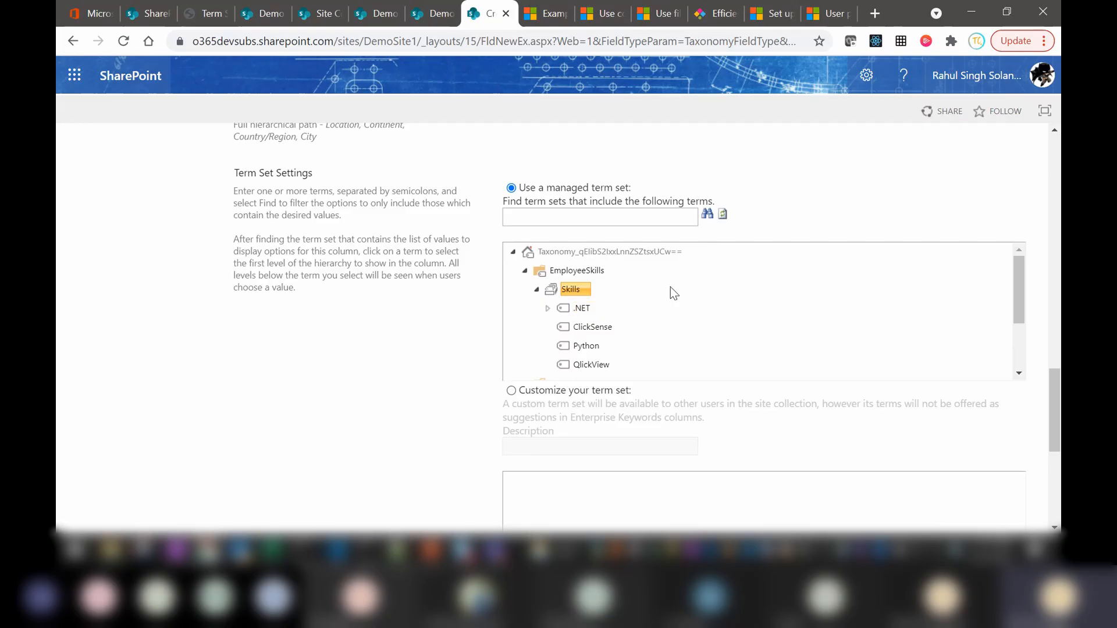
left_click_drag(1056, 394, 1056, 464)
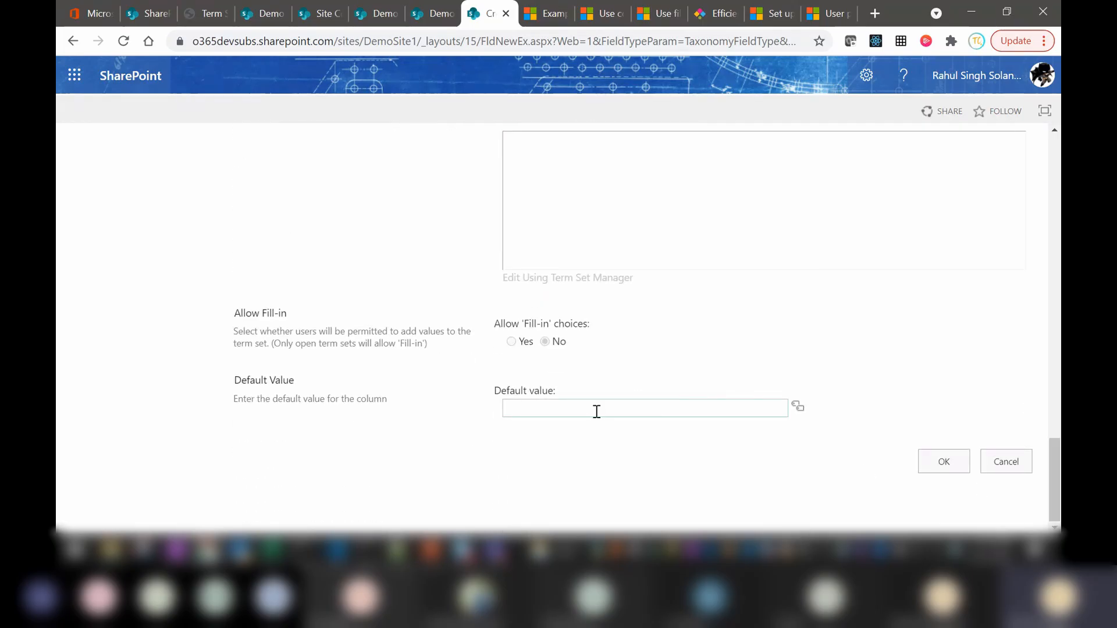
left_click(954, 465)
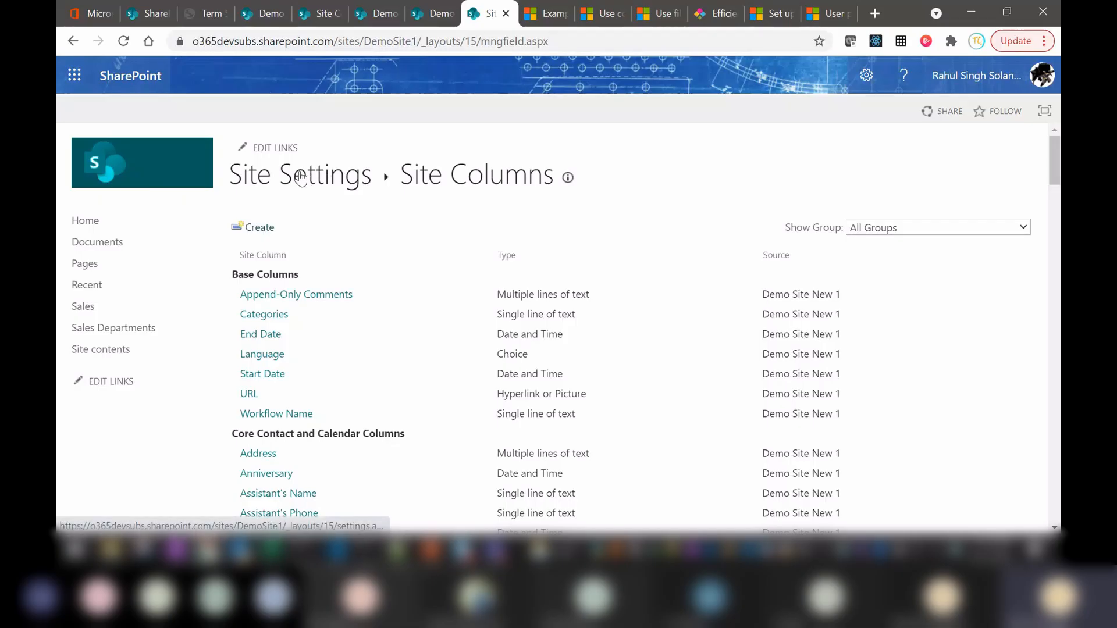
Open the Employee CT site content type from the EmployeeOnboardingCT group in the site settings.
left_click(329, 179)
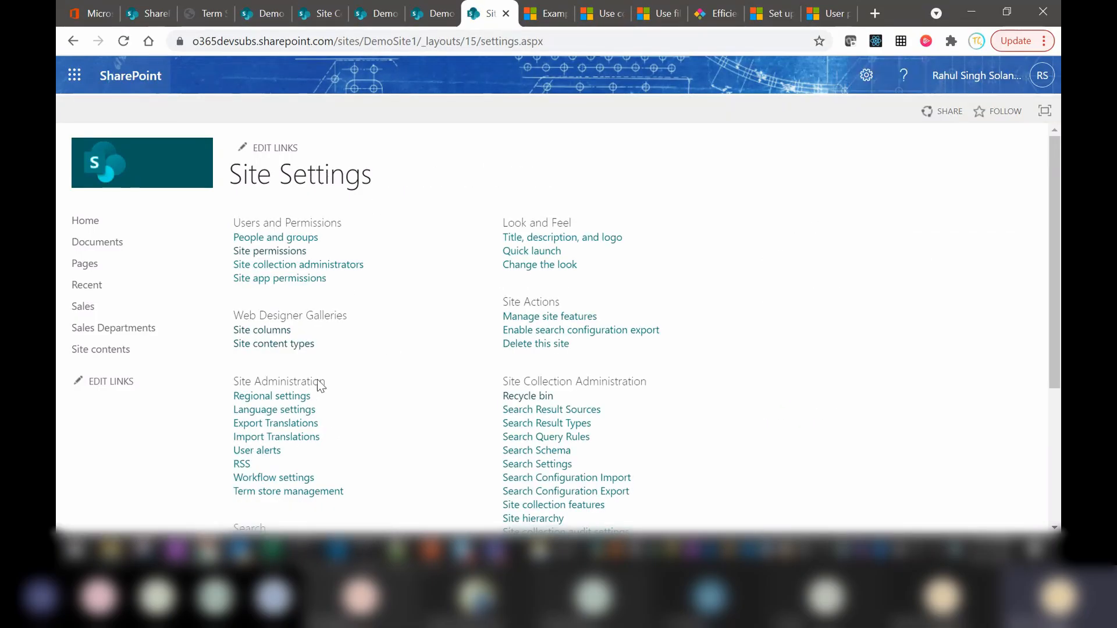
left_click(269, 344)
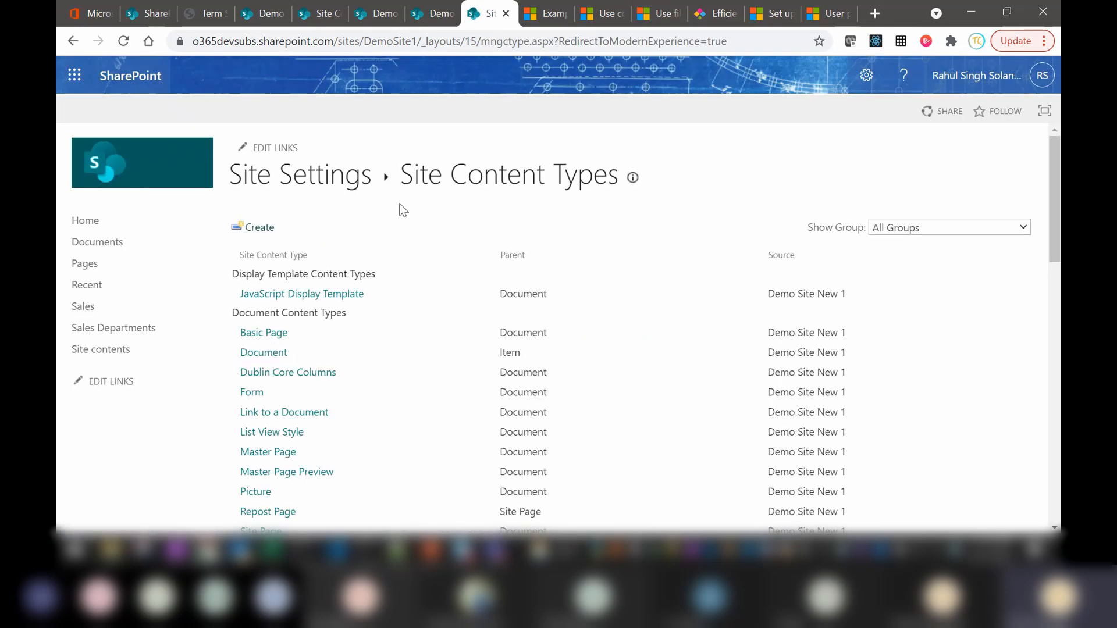
left_click(927, 233)
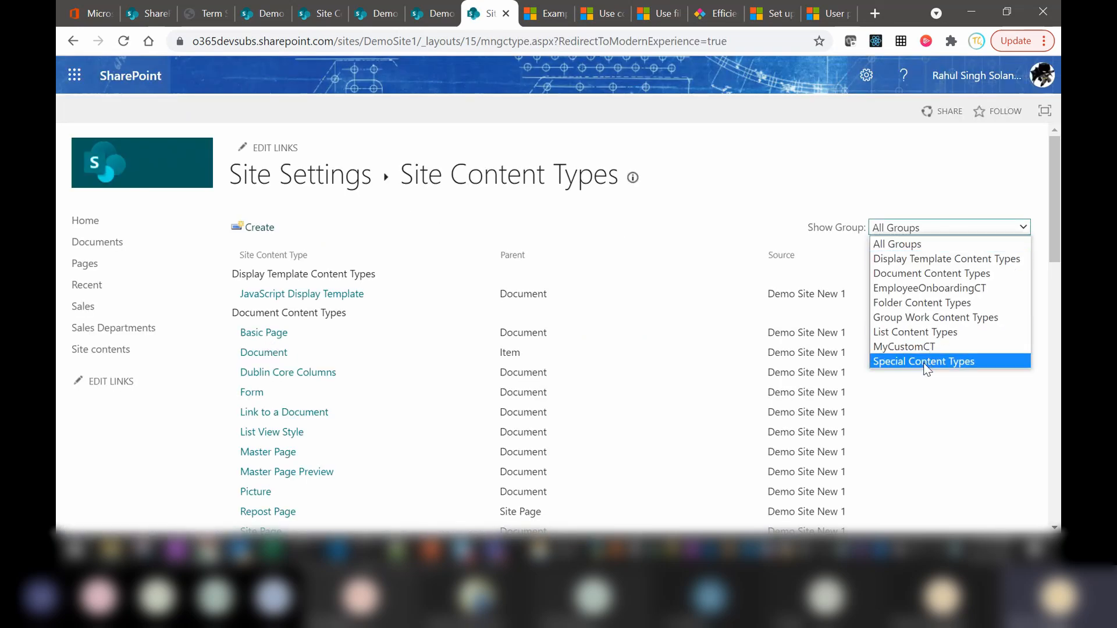
left_click(913, 289)
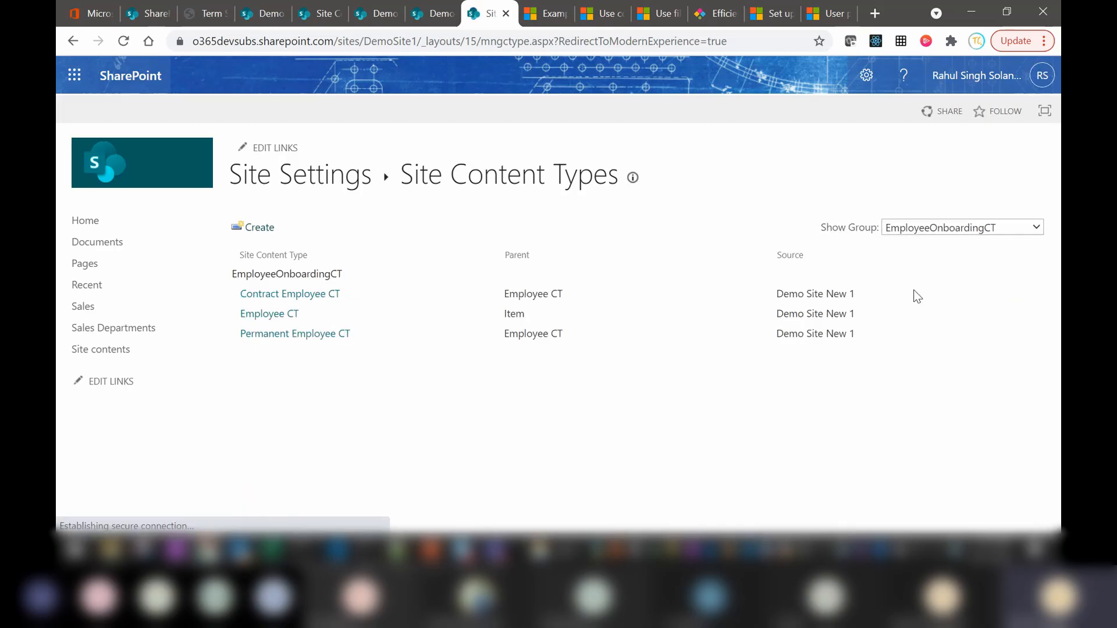
left_click(263, 318)
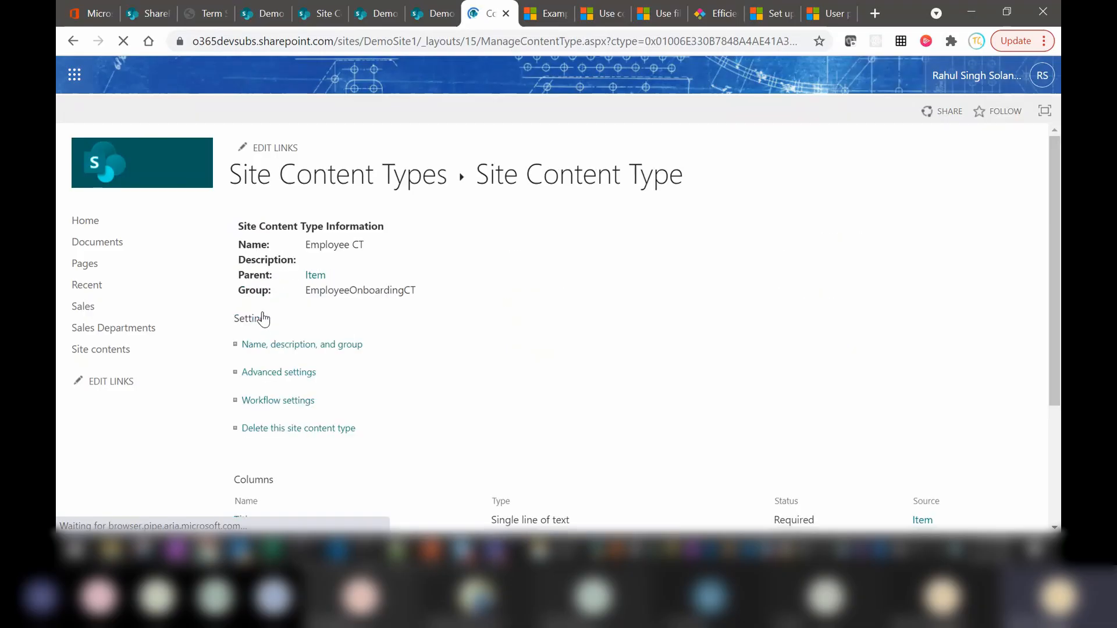
Add the existing EmployeeSkills site column from the EmployeeOnboarding group to the Employee CT content type.
scroll(1058, 234, "down", 3)
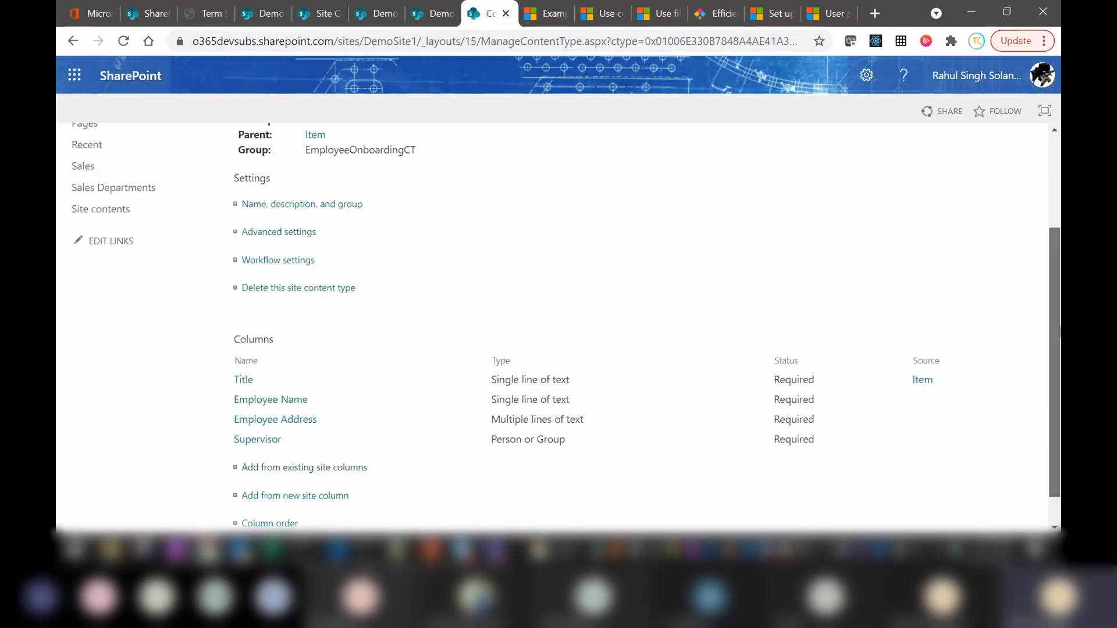
left_click(293, 458)
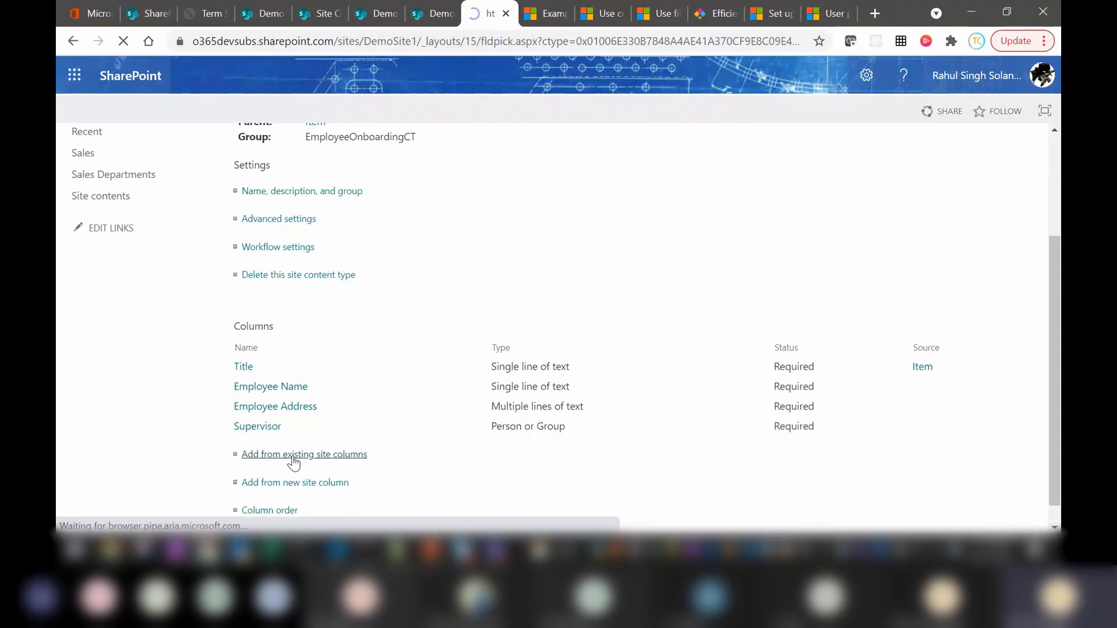
left_click(566, 245)
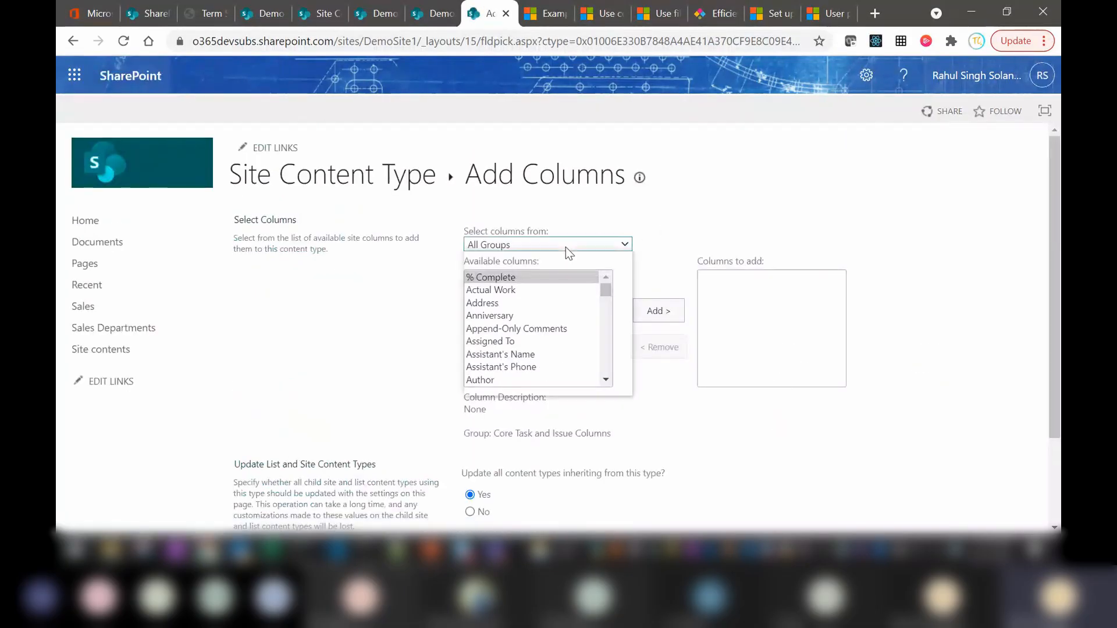
left_click(515, 352)
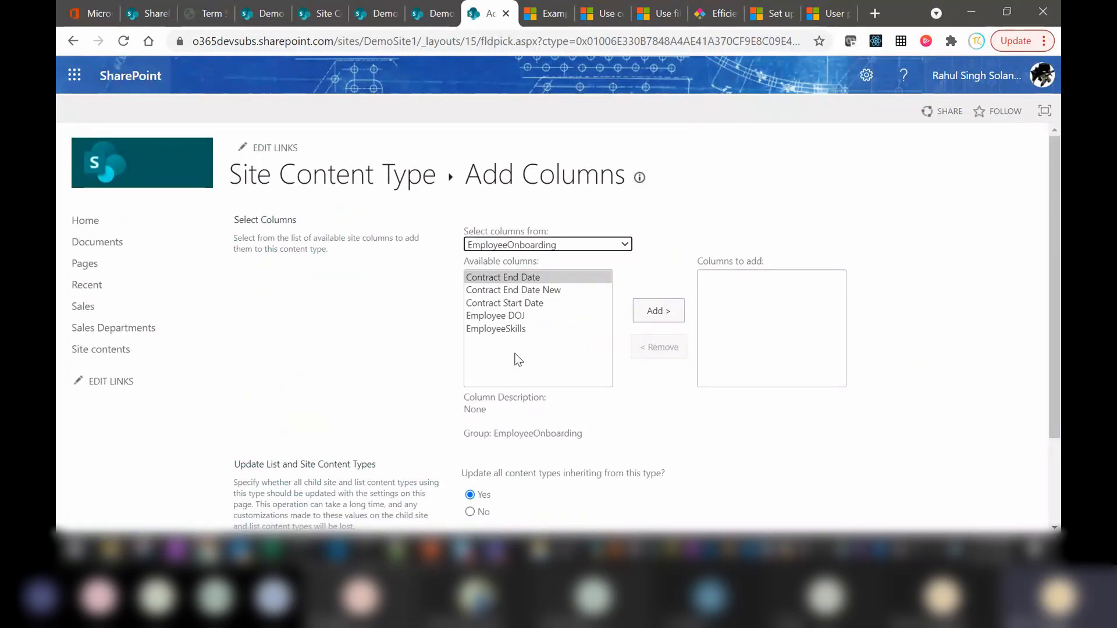
double_click(502, 330)
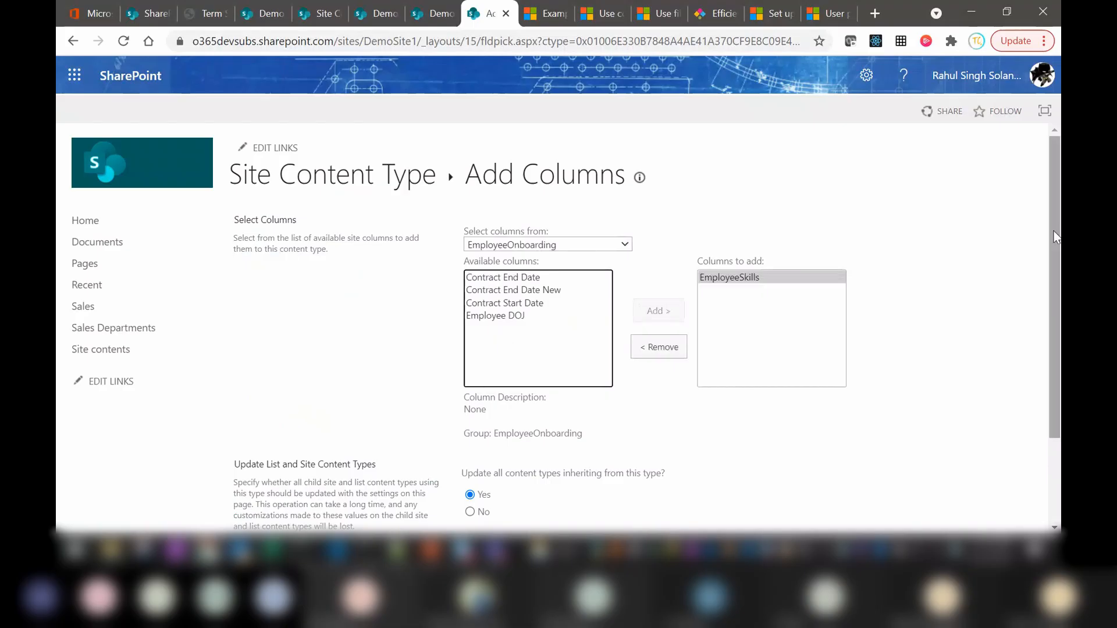
left_click_drag(1052, 232, 1052, 379)
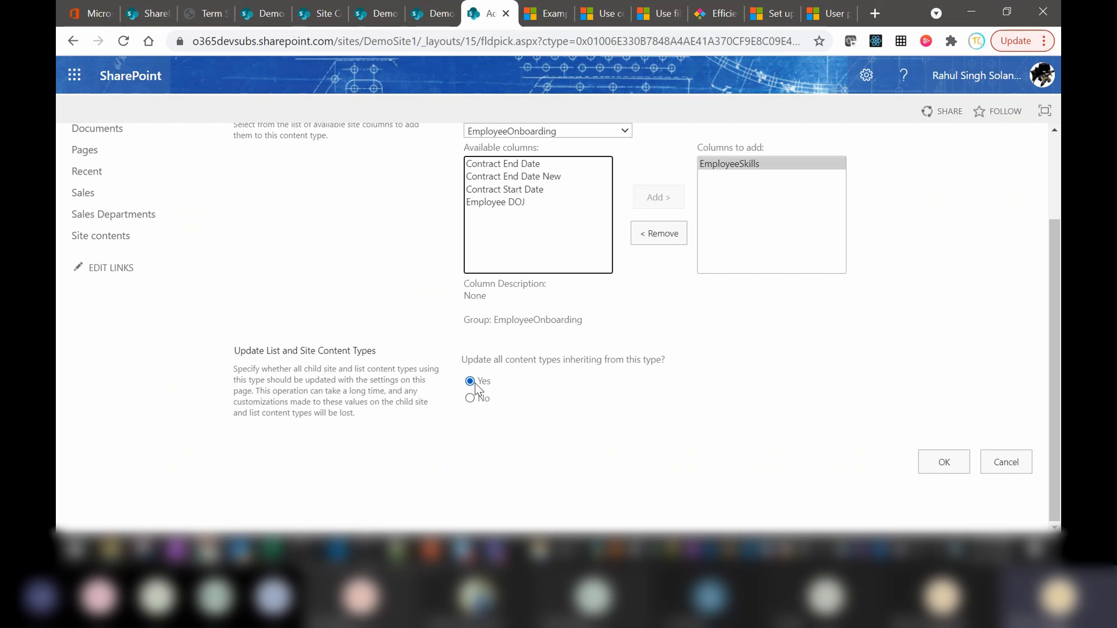
left_click(938, 465)
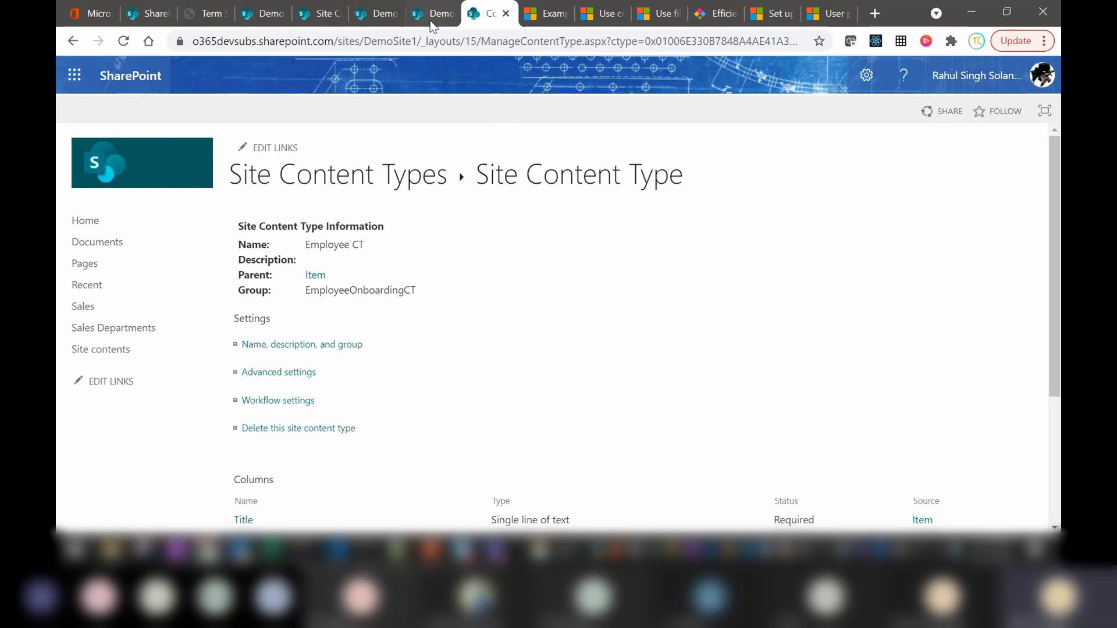
Return to the Employees list, reload it, and open its list settings.
left_click(431, 16)
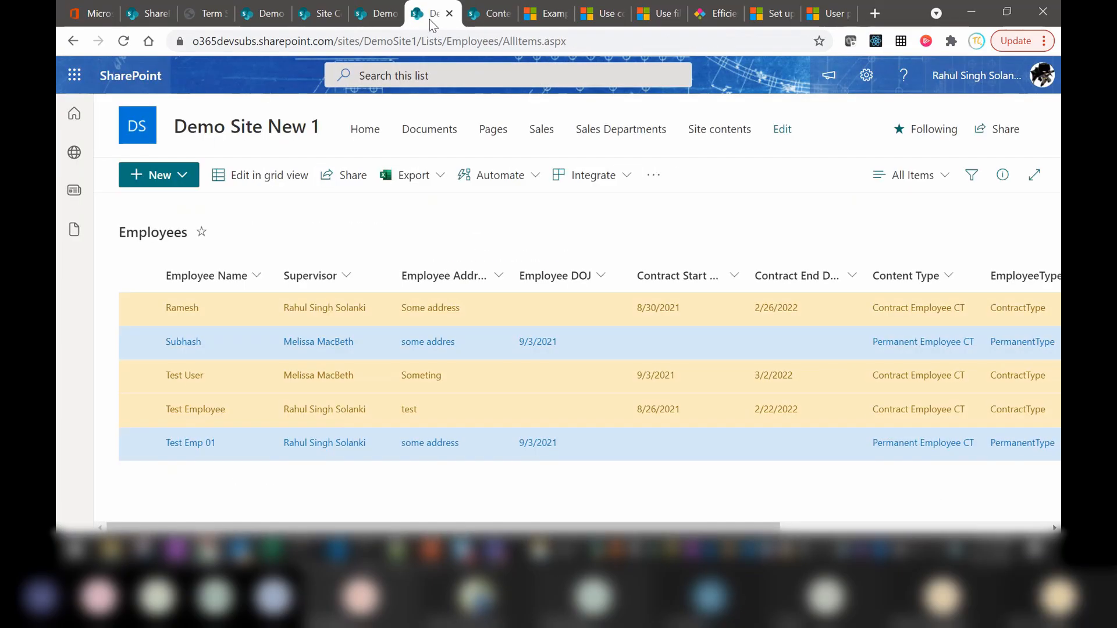
left_click(122, 42)
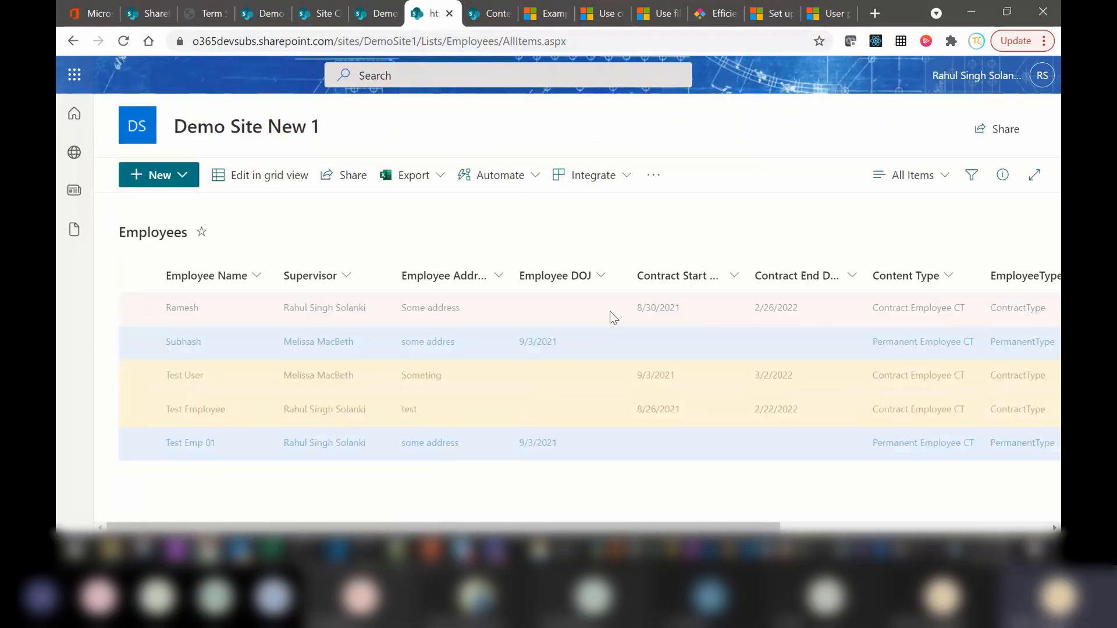
left_click_drag(426, 528, 334, 513)
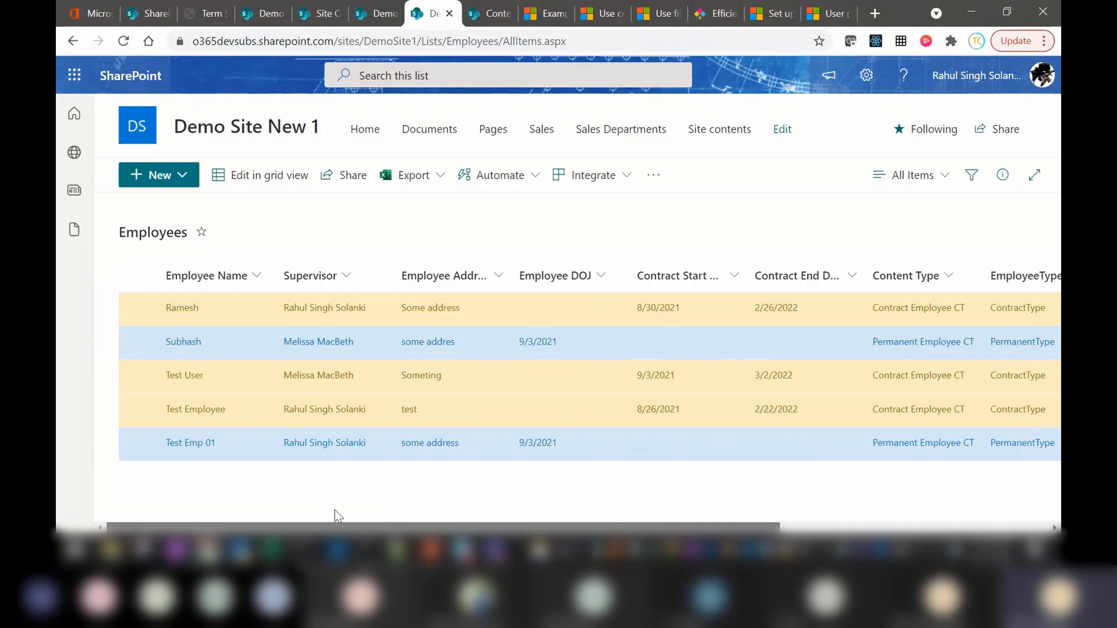
left_click(867, 76)
left_click(856, 240)
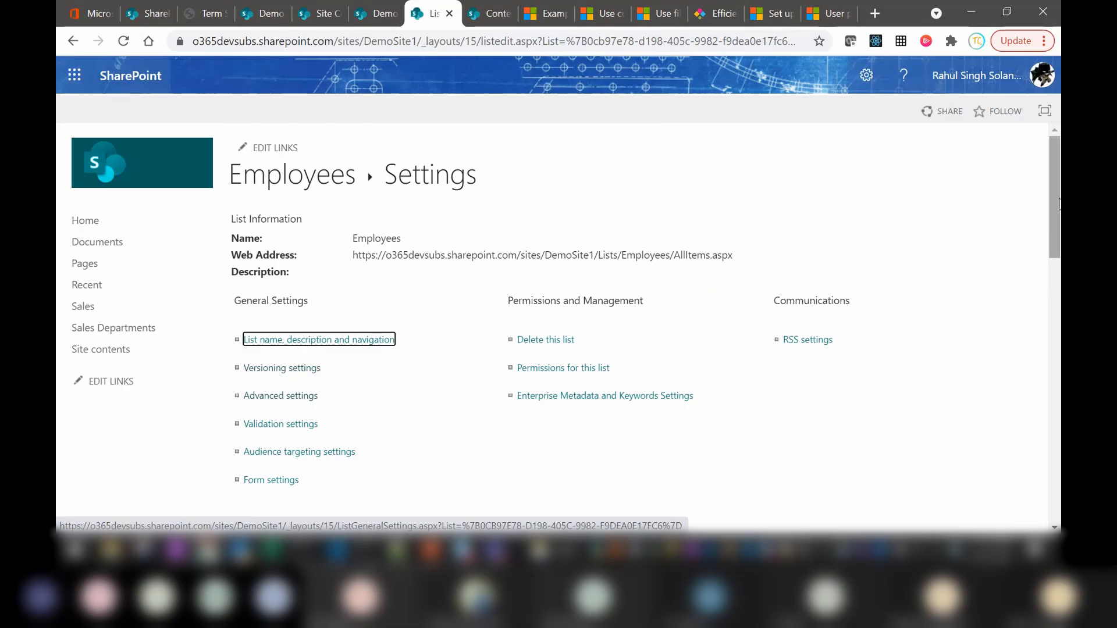
Check the columns in the Employees list settings and return to the list.
scroll(1059, 202, "down", 10)
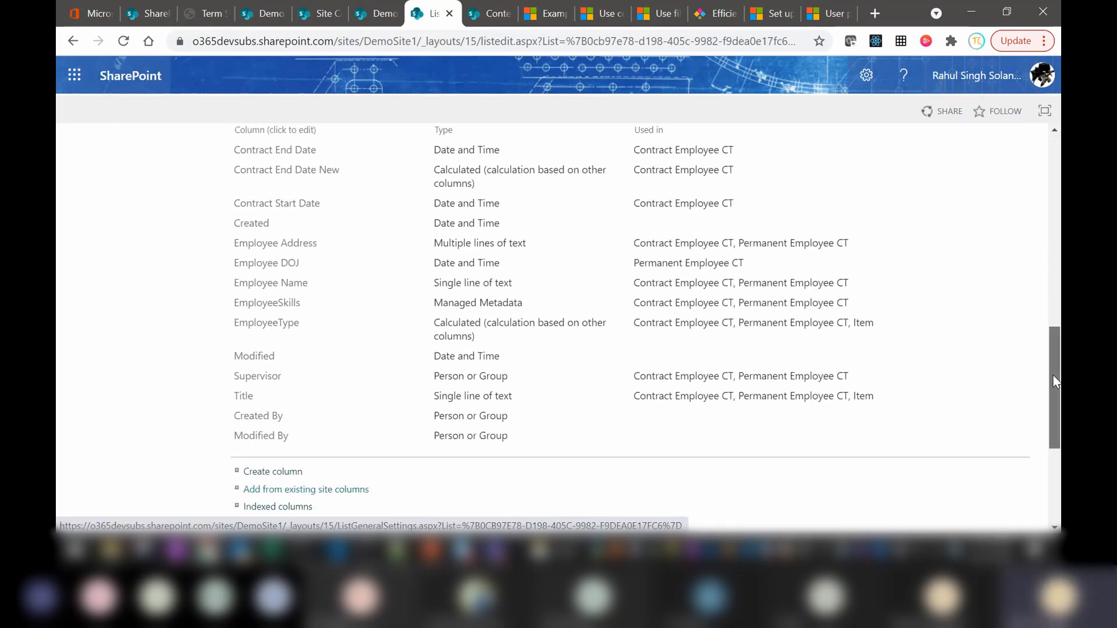
left_click_drag(1057, 383, 1059, 190)
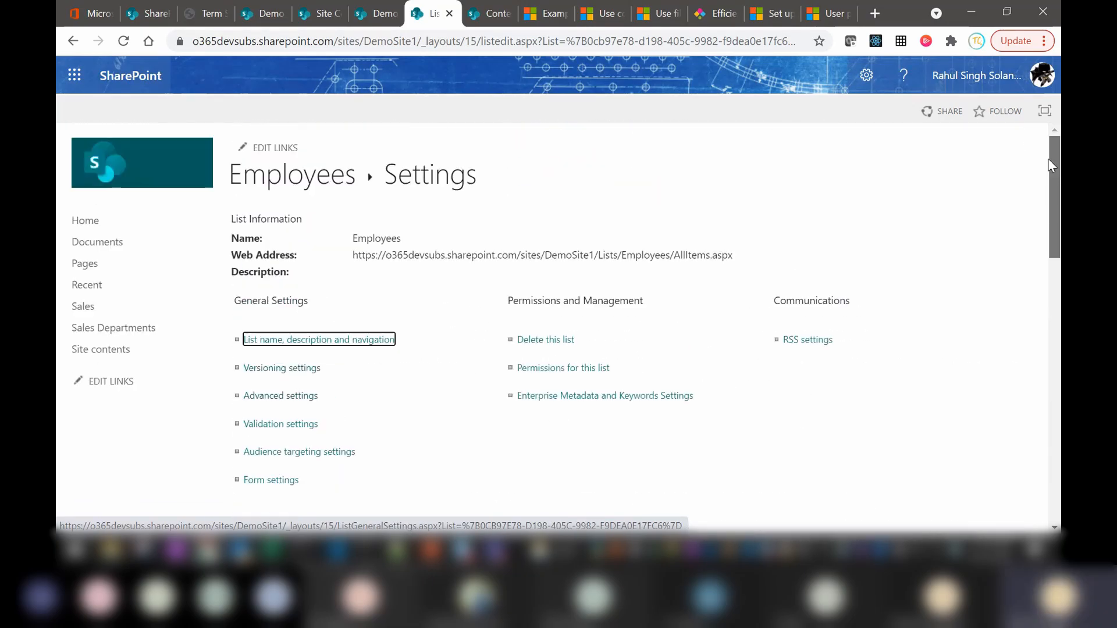
left_click(283, 198)
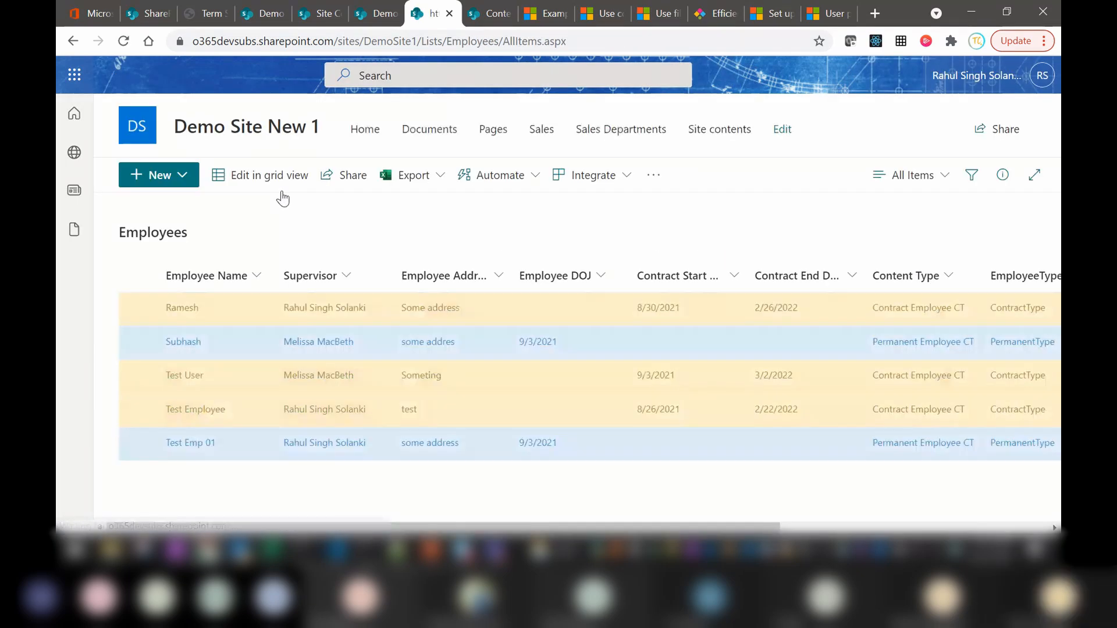
Open the All Items view of the Employees list for editing and include the EmployeeSkills column in it.
left_click_drag(562, 527, 808, 524)
left_click(911, 174)
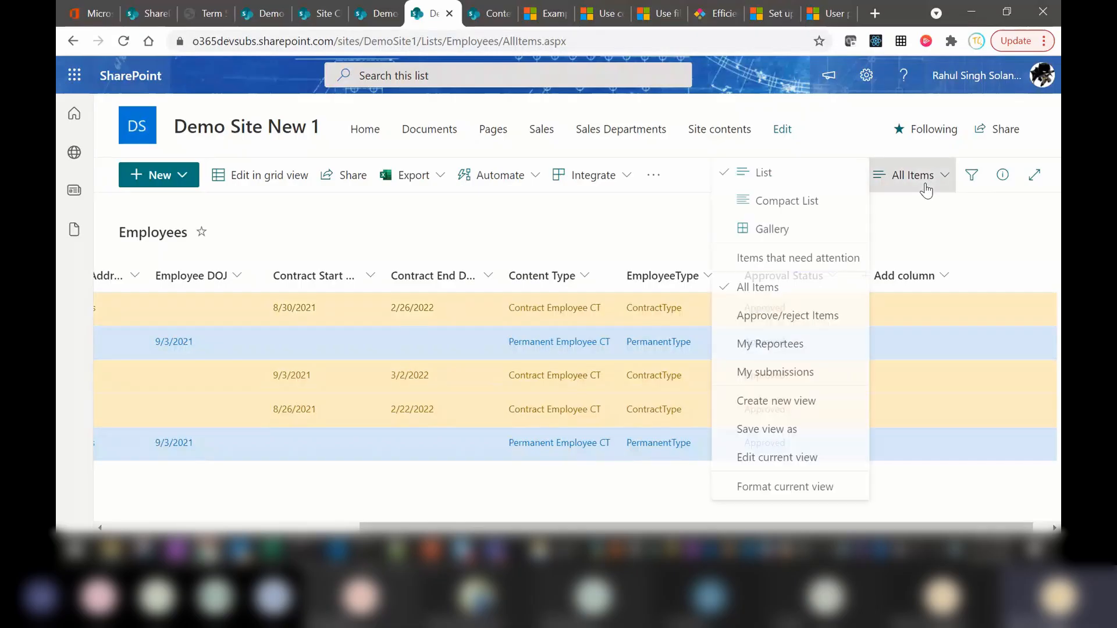
left_click(747, 458)
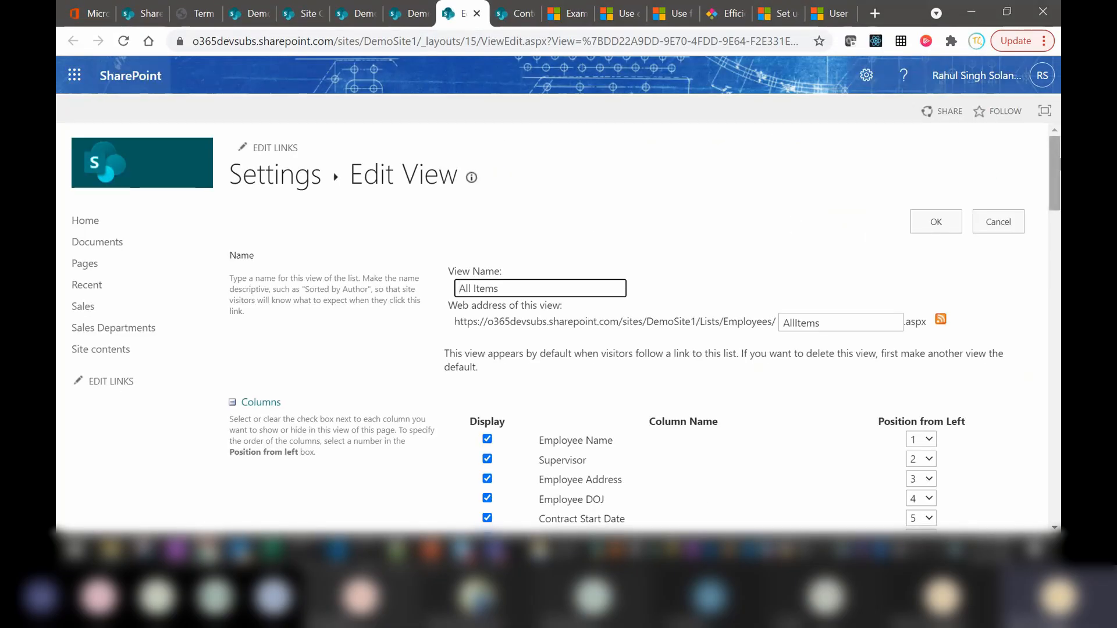
left_click_drag(1060, 147, 1060, 221)
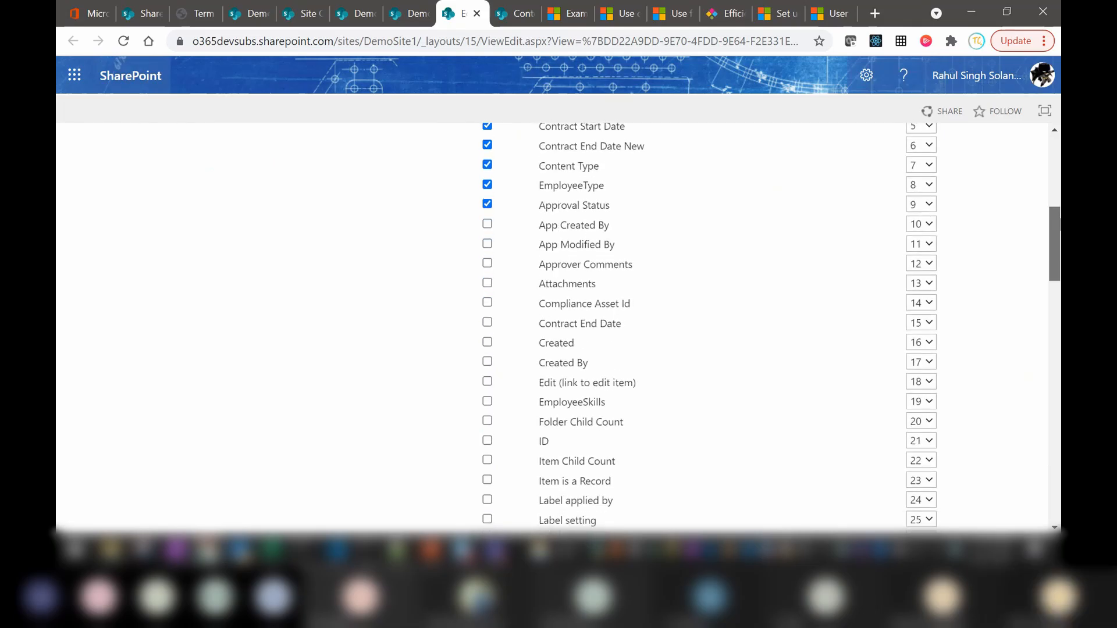
scroll(488, 321, "down", 2)
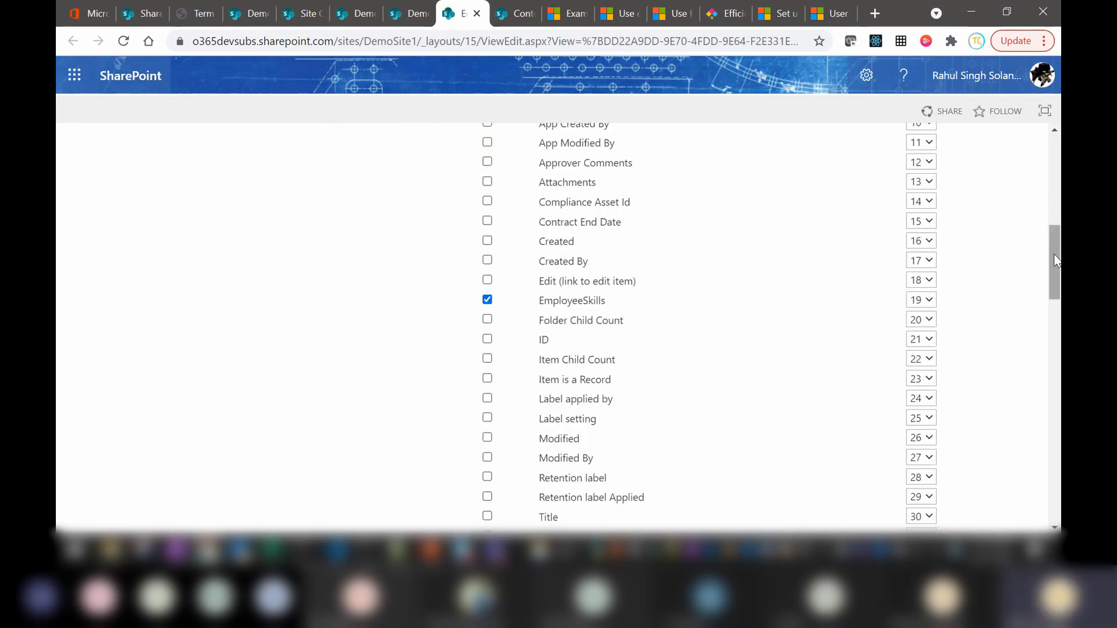
Set the EmployeeSkills column's position from left to 8 and save the view.
scroll(592, 263, "up", 3)
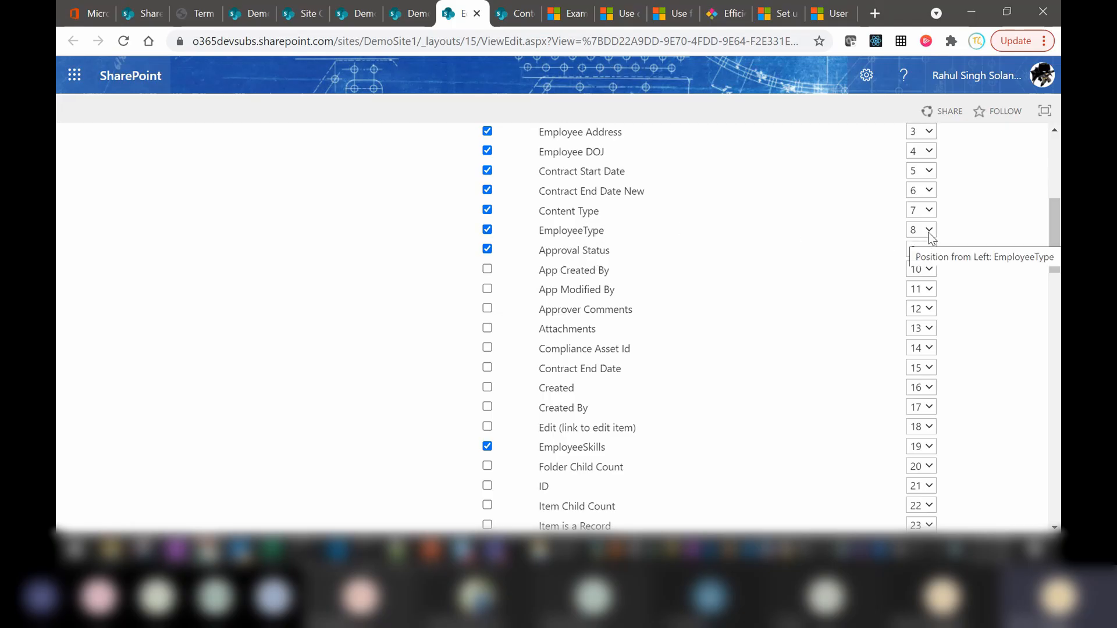
left_click(929, 447)
left_click(916, 256)
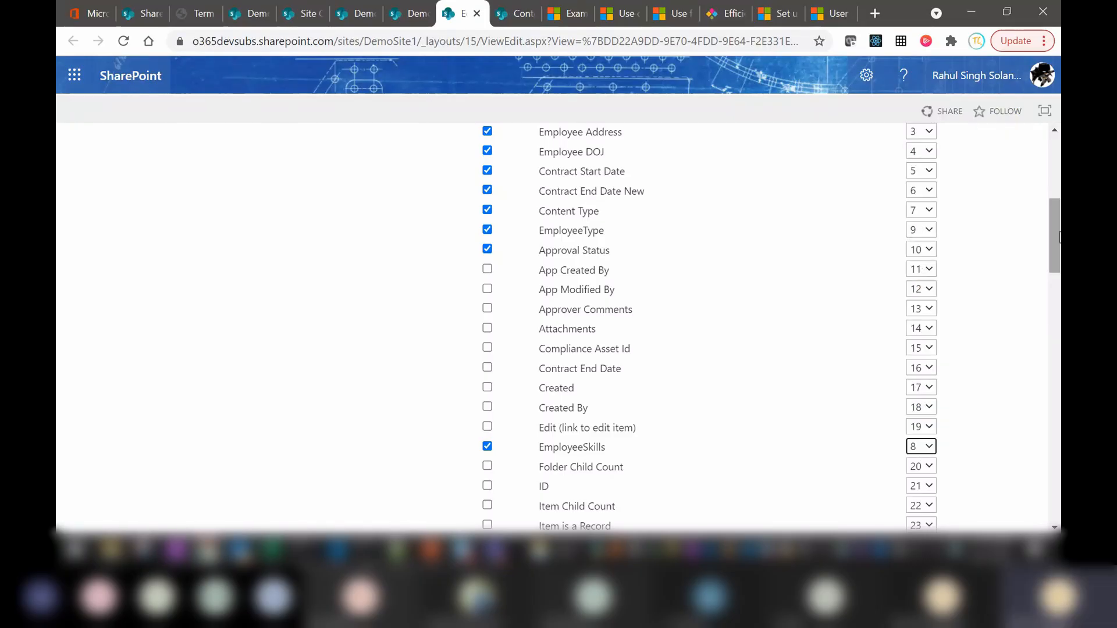
scroll(1056, 232, "up", 4)
scroll(1058, 185, "up", 2)
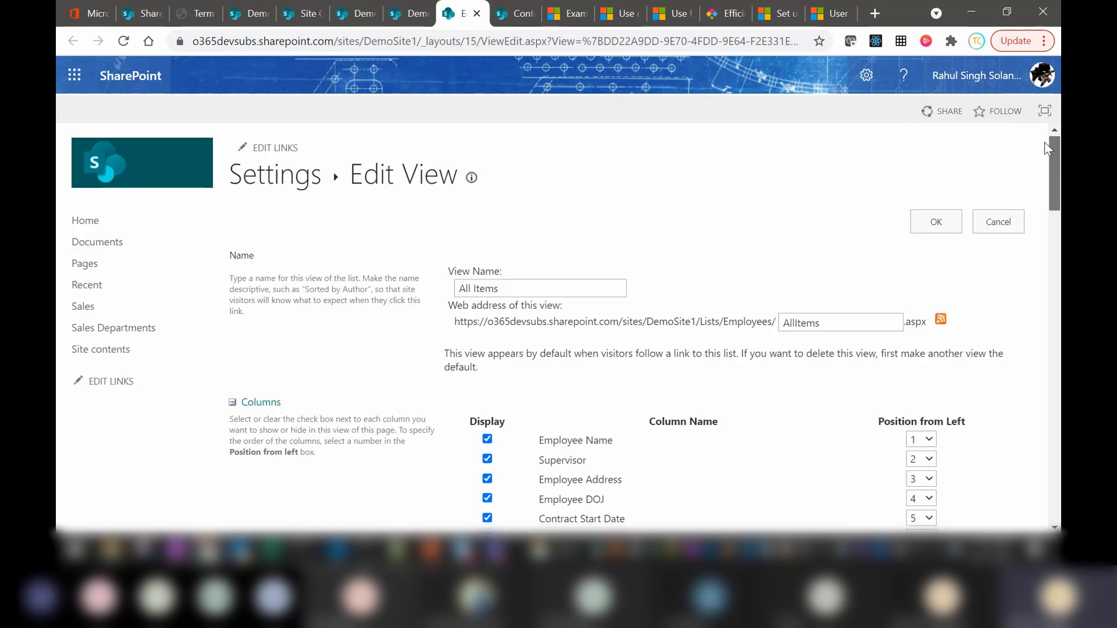
left_click(932, 232)
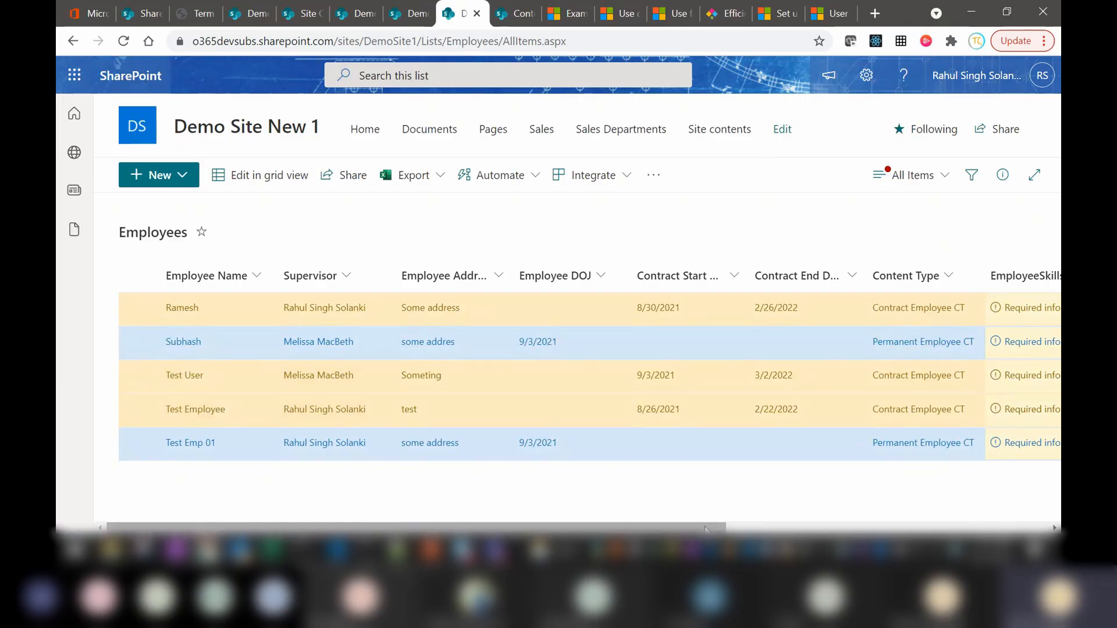
Open the first employee item in the list for editing and tag its EmployeeSkills field with Python and .NET.
left_click_drag(709, 526, 833, 525)
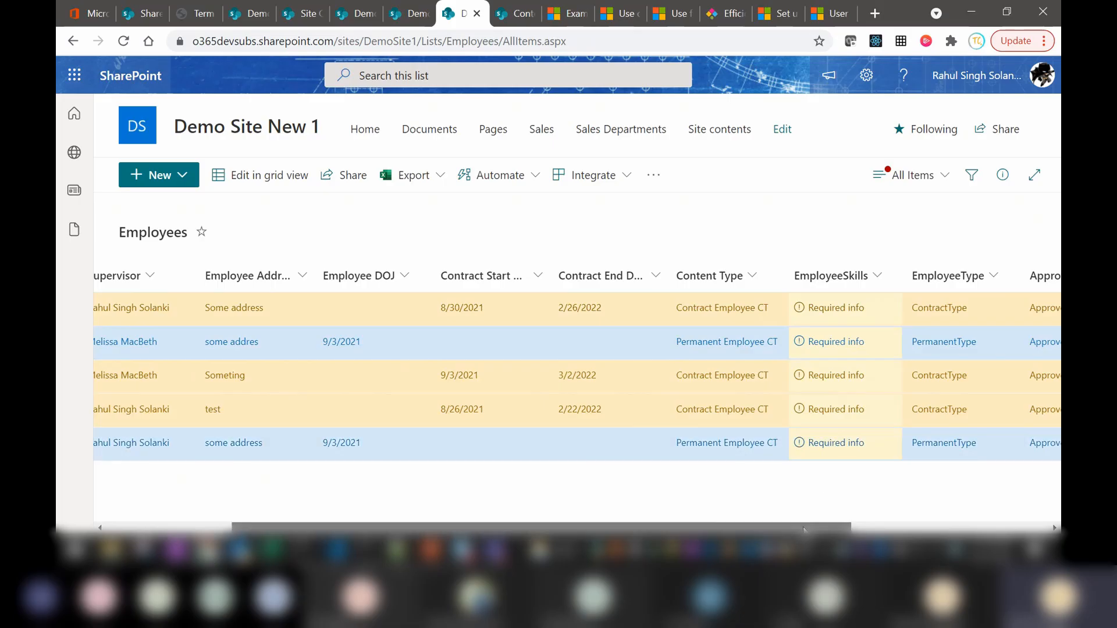
left_click_drag(804, 529, 679, 529)
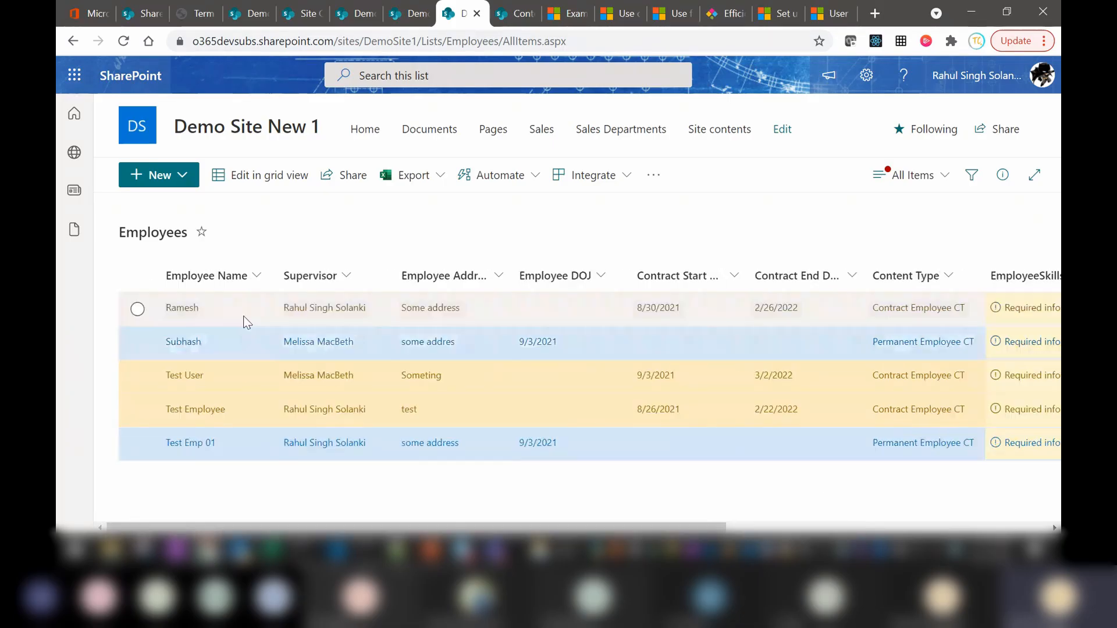
left_click(229, 308)
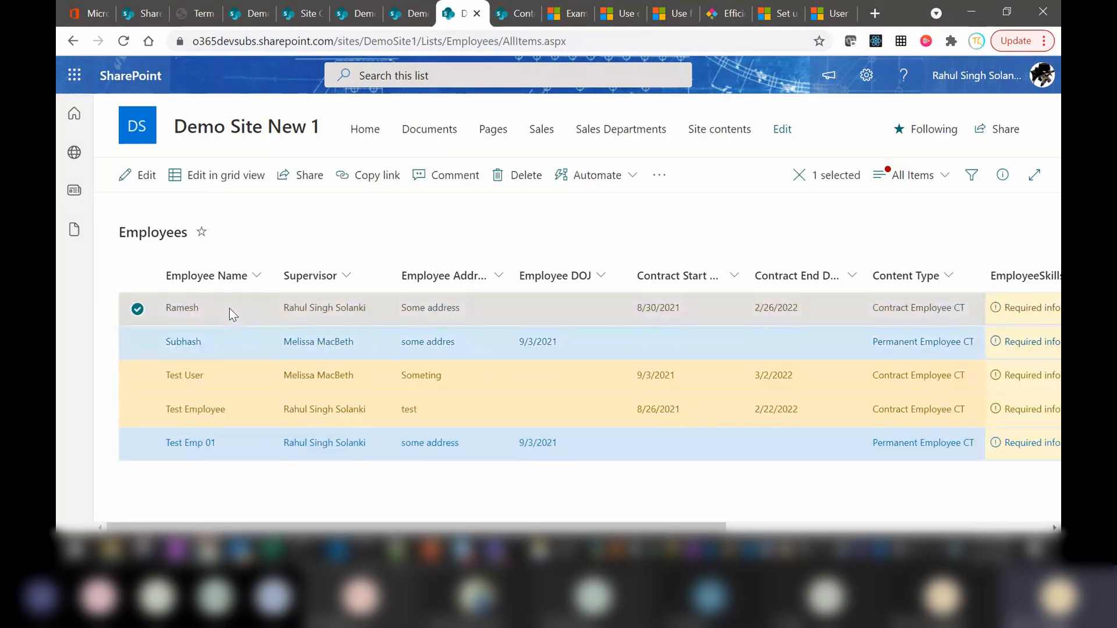
left_click(143, 175)
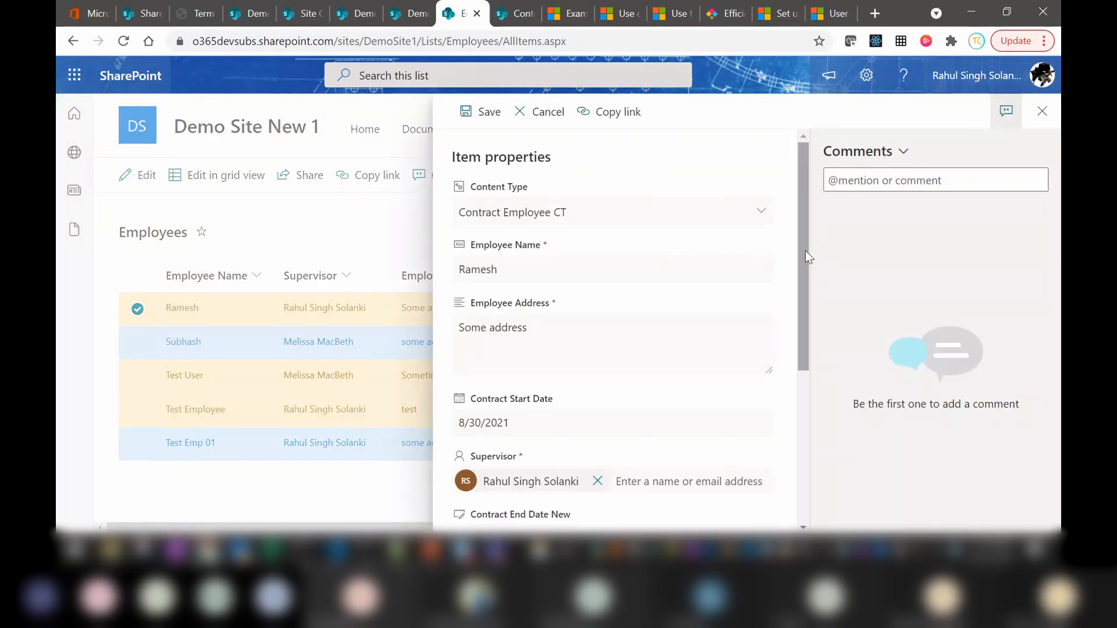
left_click_drag(805, 249, 798, 431)
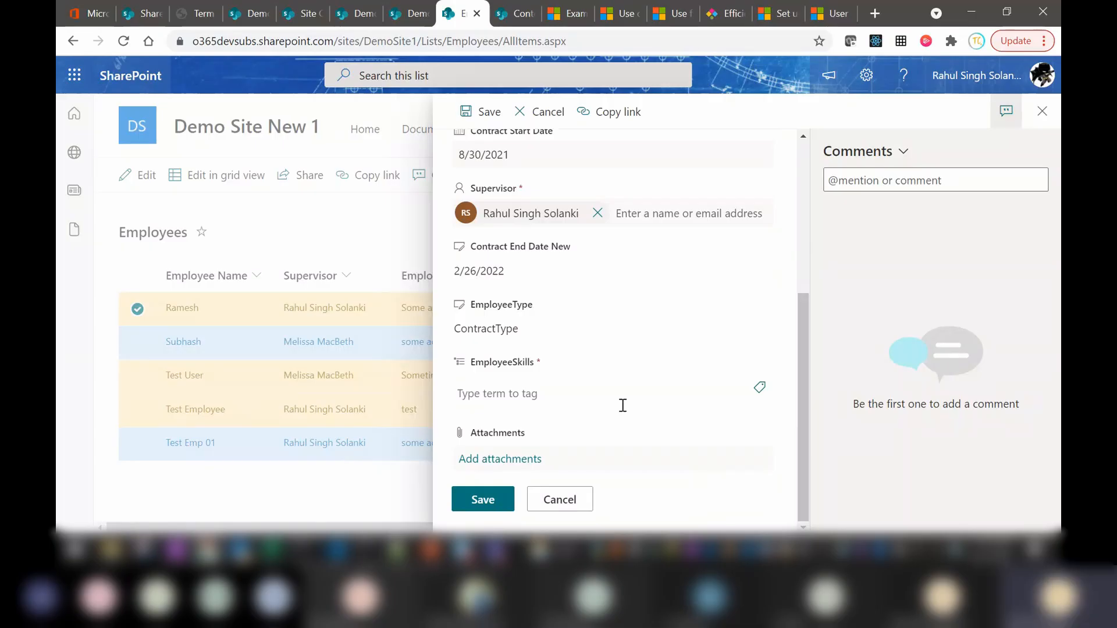
left_click(544, 394)
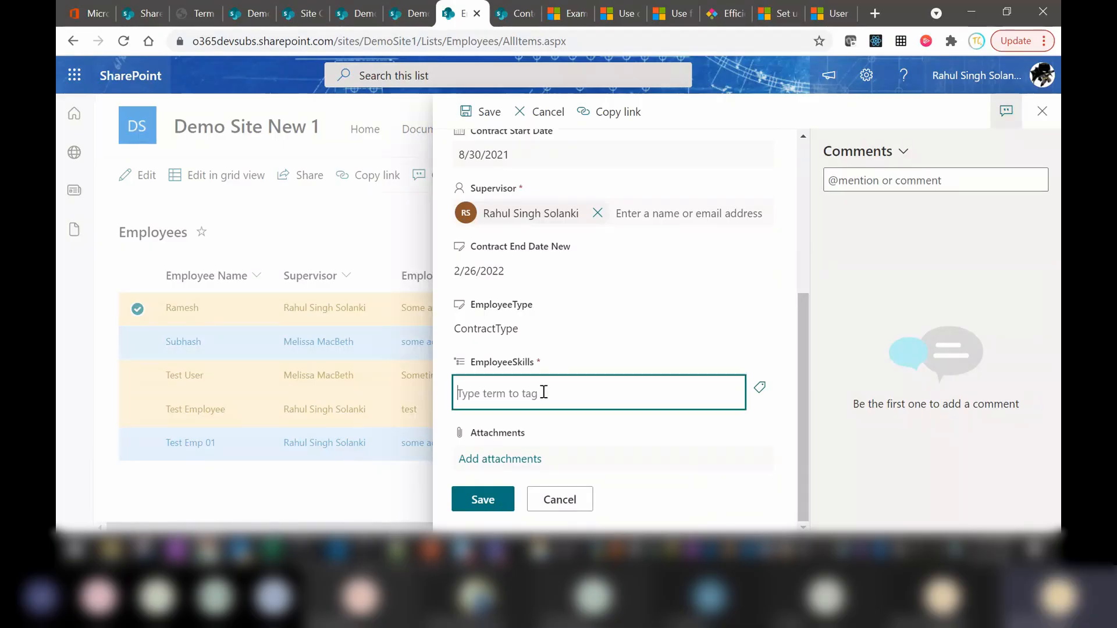
type("p")
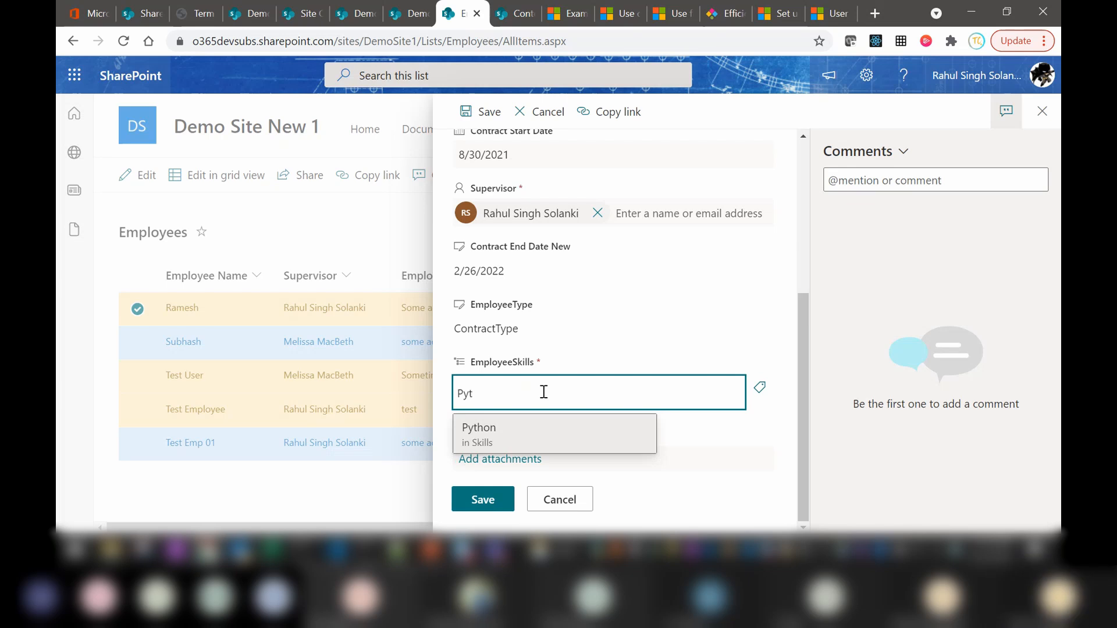
key("Return")
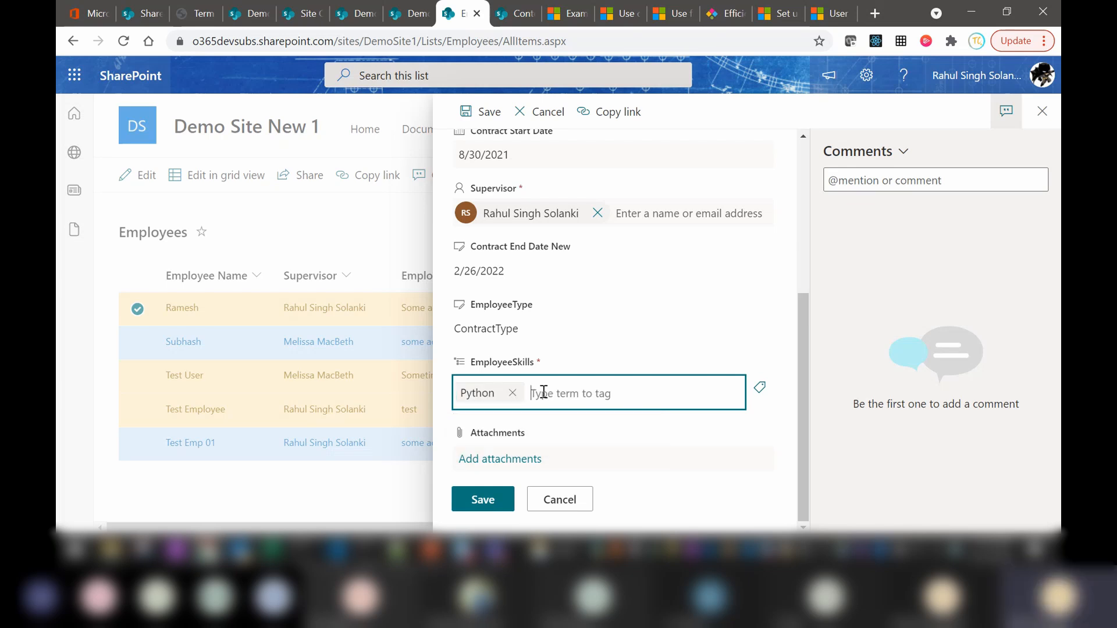
type(".NET")
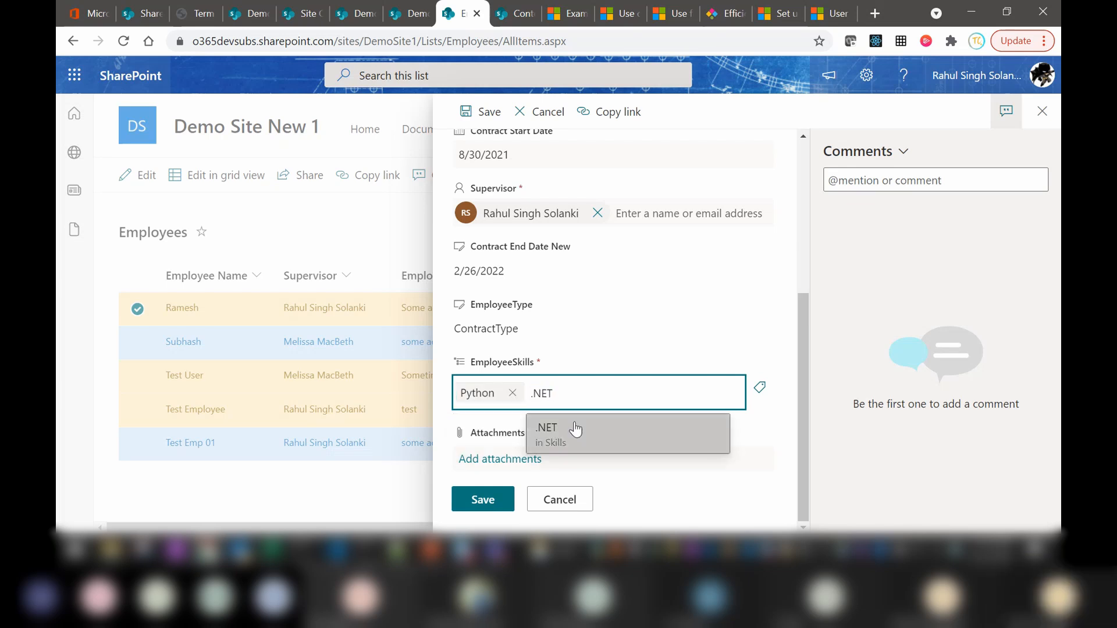
left_click(558, 436)
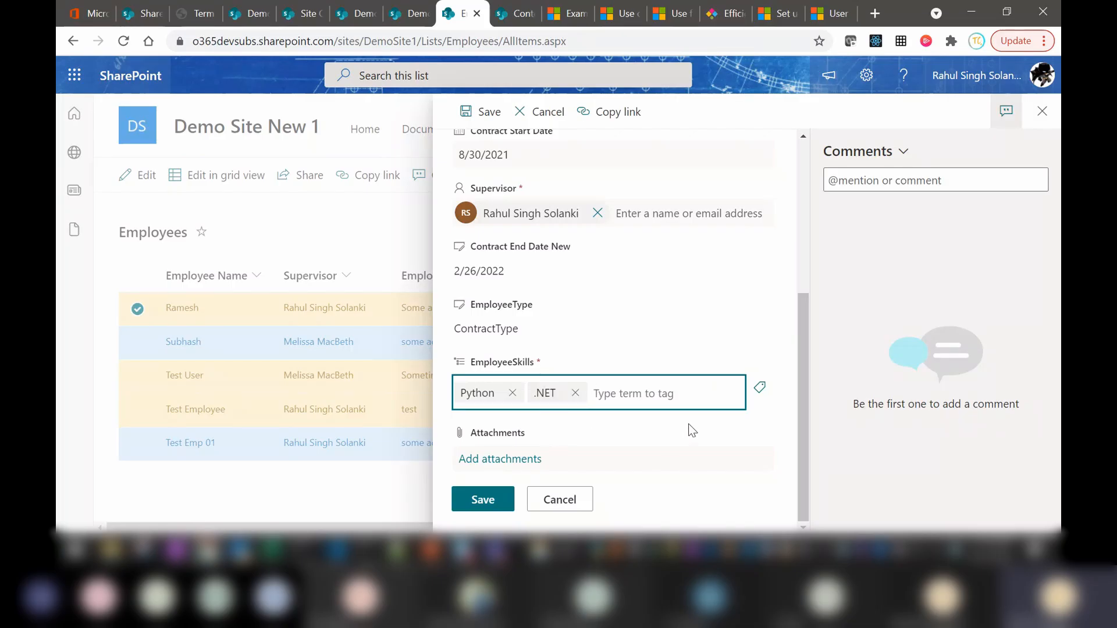
Add the ClickSense term to EmployeeSkills from the Skills term set picker and save the item.
left_click(805, 399)
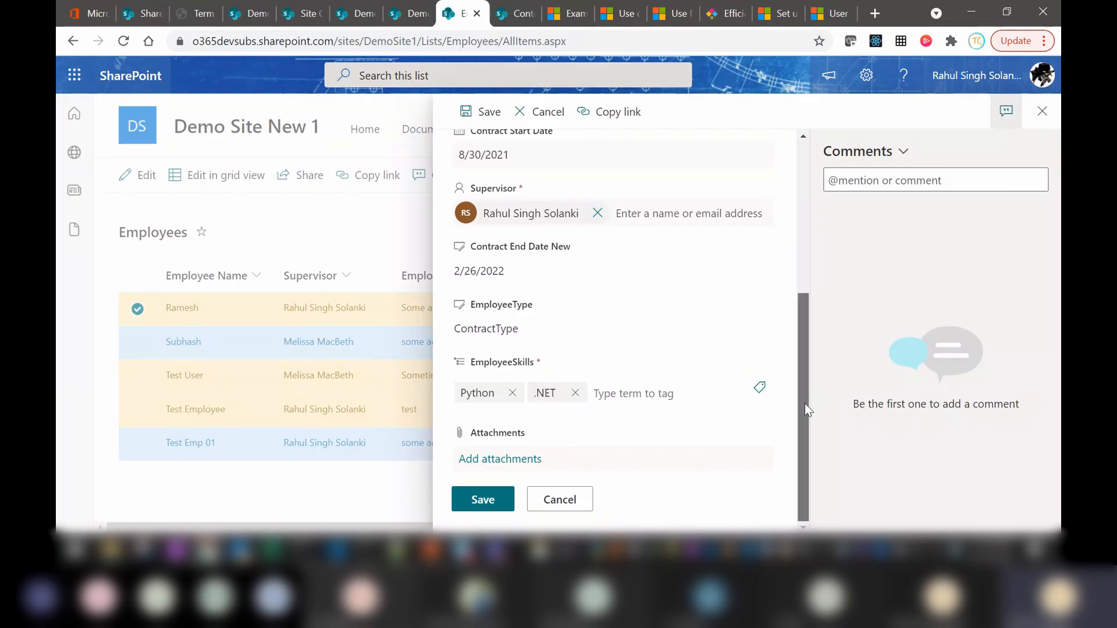
left_click(760, 388)
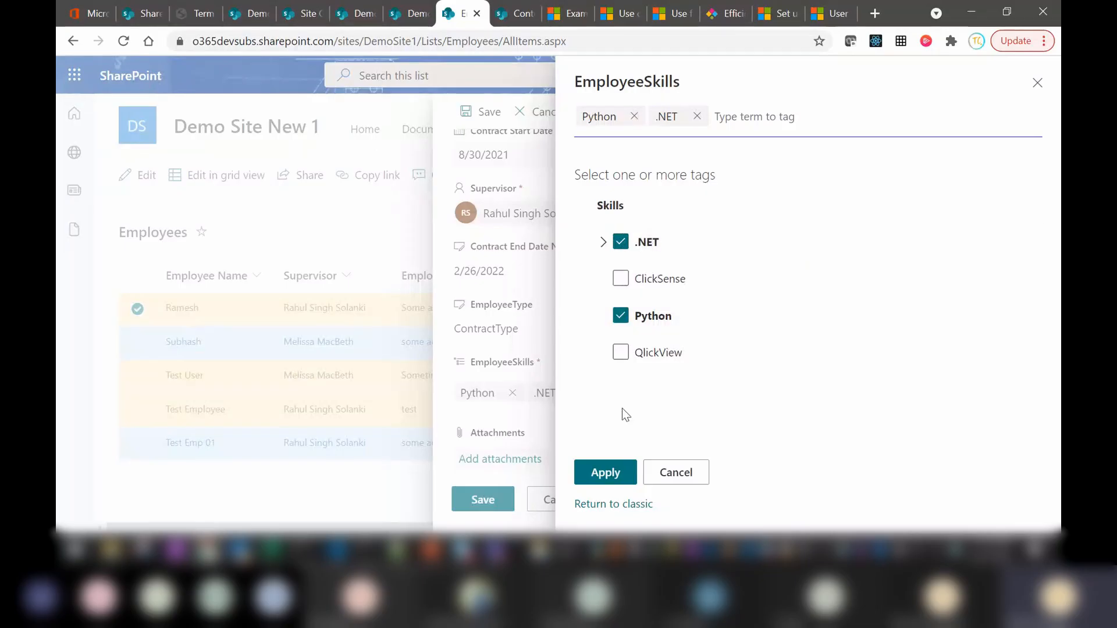
left_click(620, 278)
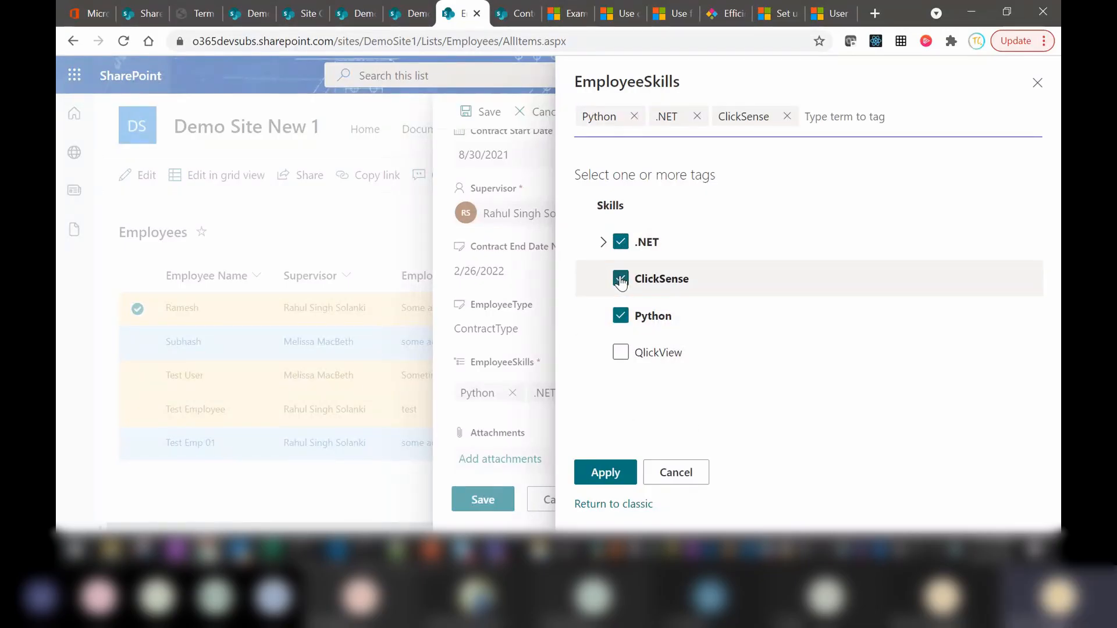
left_click(599, 473)
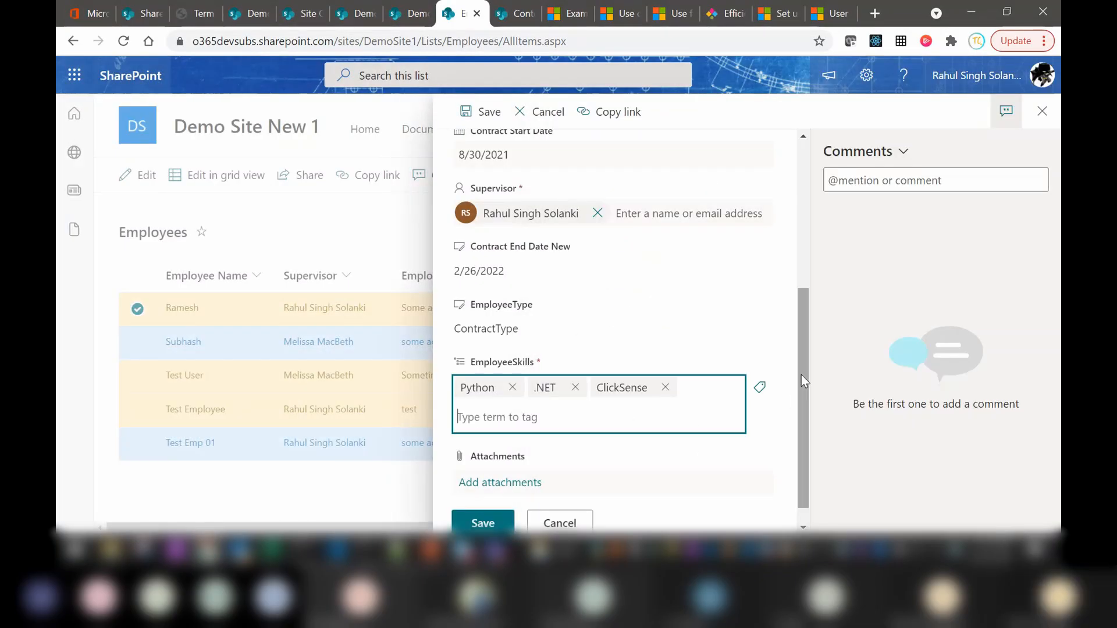
left_click(489, 498)
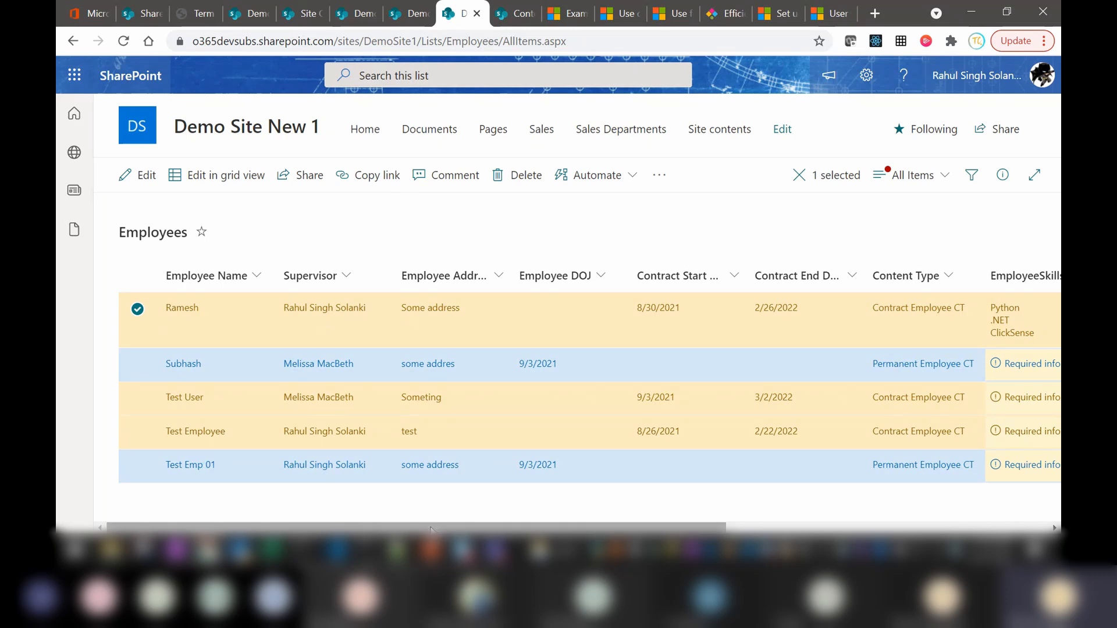
Open the second employee item in the Employees list for editing and go to its EmployeeSkills field.
left_click_drag(432, 527, 721, 527)
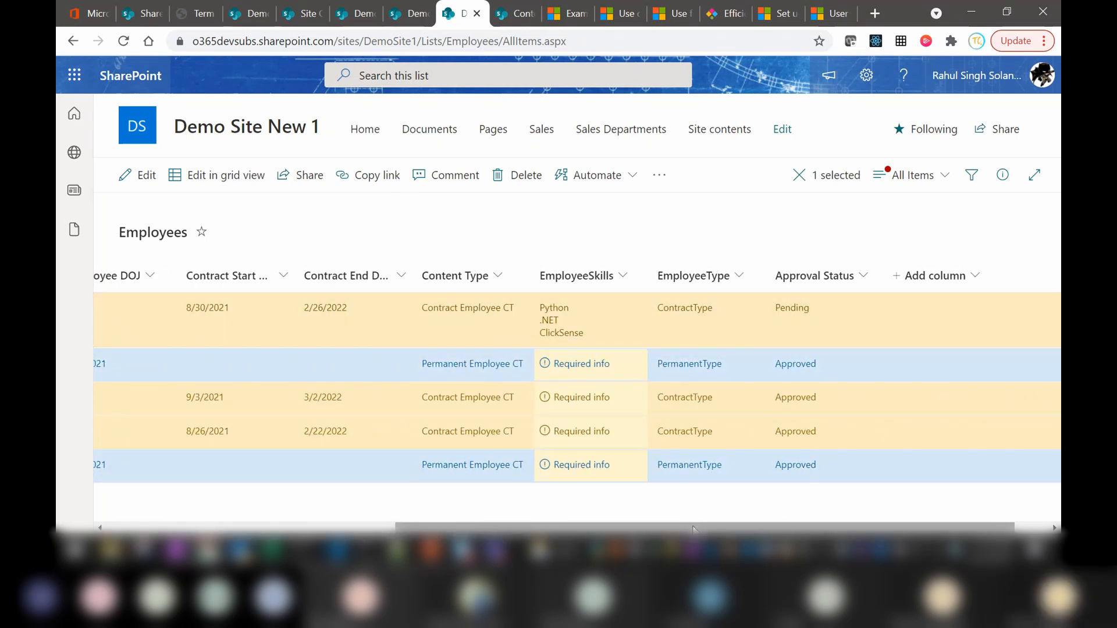
left_click_drag(692, 529, 384, 524)
left_click(224, 370)
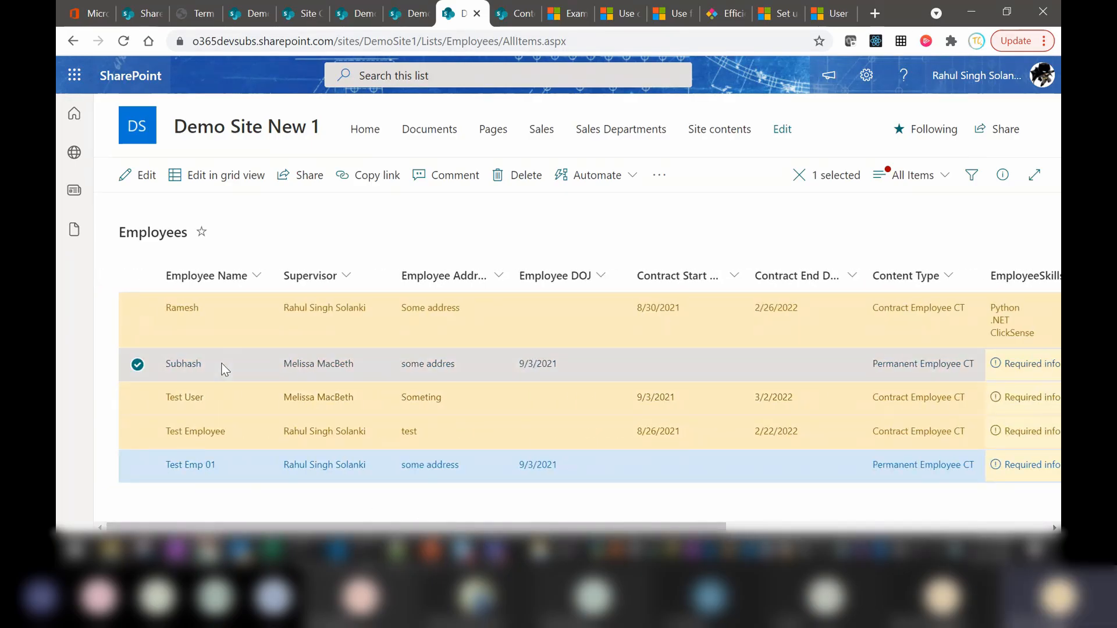
left_click(139, 185)
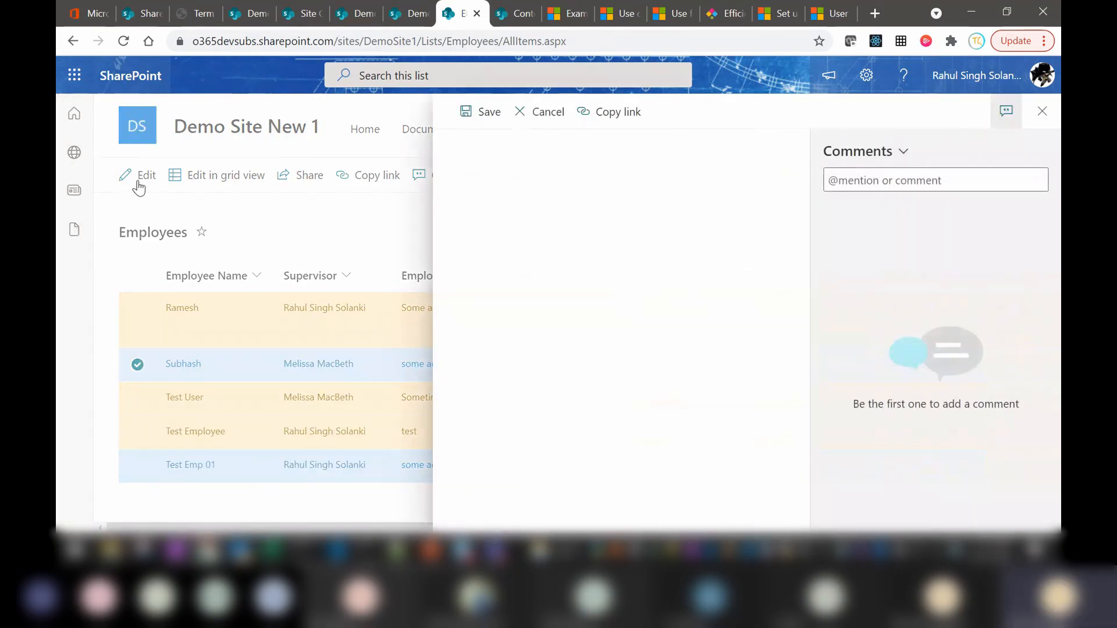
left_click_drag(804, 264, 803, 399)
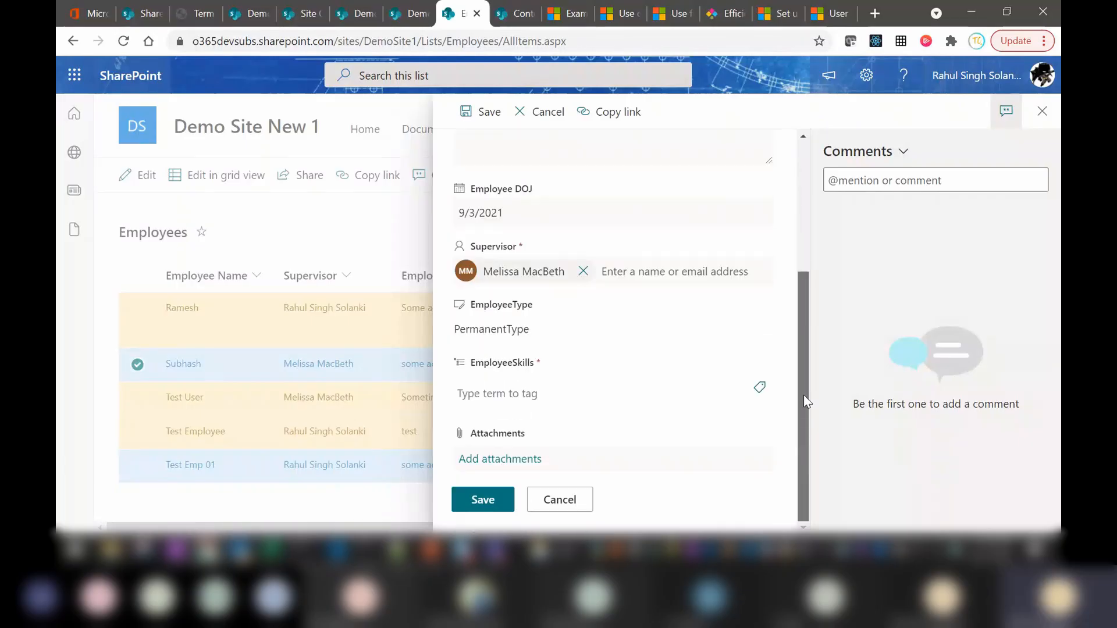
Tag the EmployeeSkills field of the second employee item with C#.
left_click(610, 397)
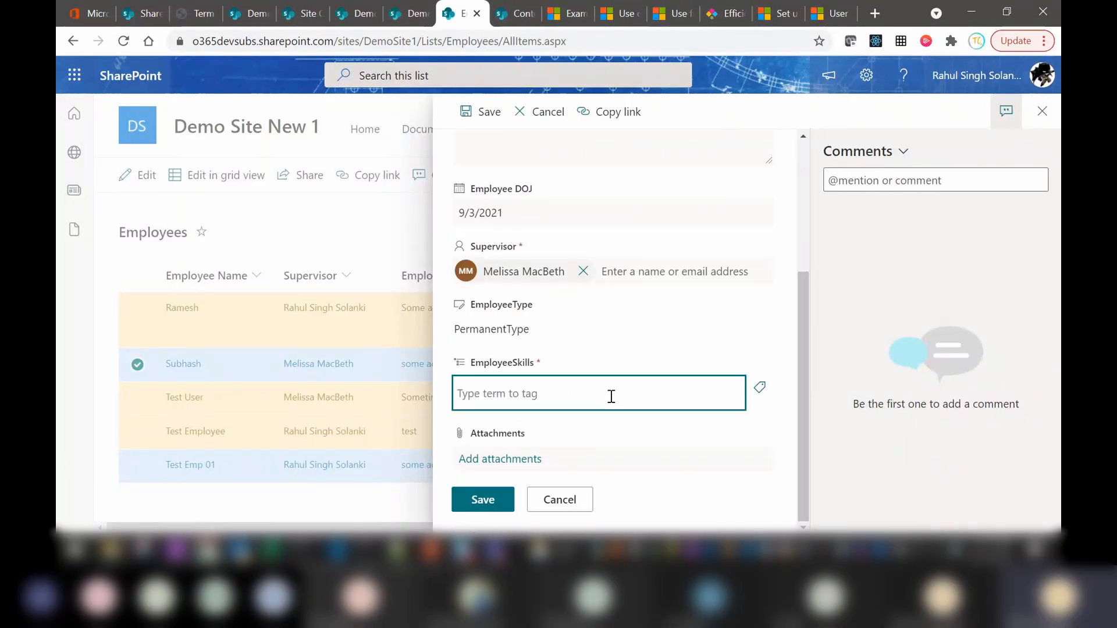
type(".NET")
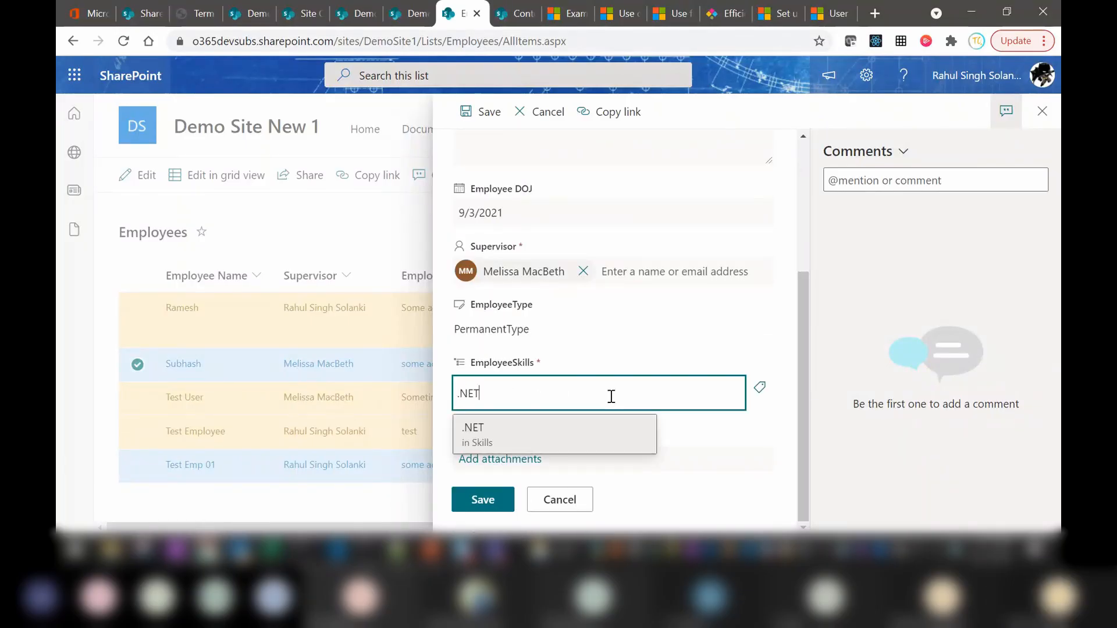
key("BackSpace")
key("BackSpace")
key("BackSpace")
key("BackSpace")
type("C3")
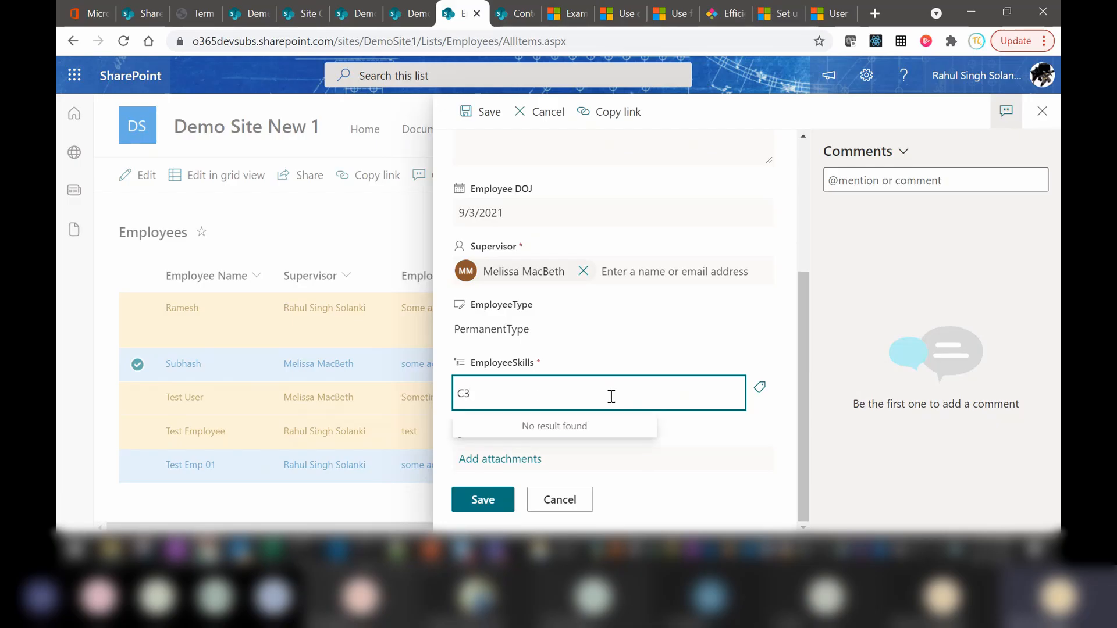
key("BackSpace")
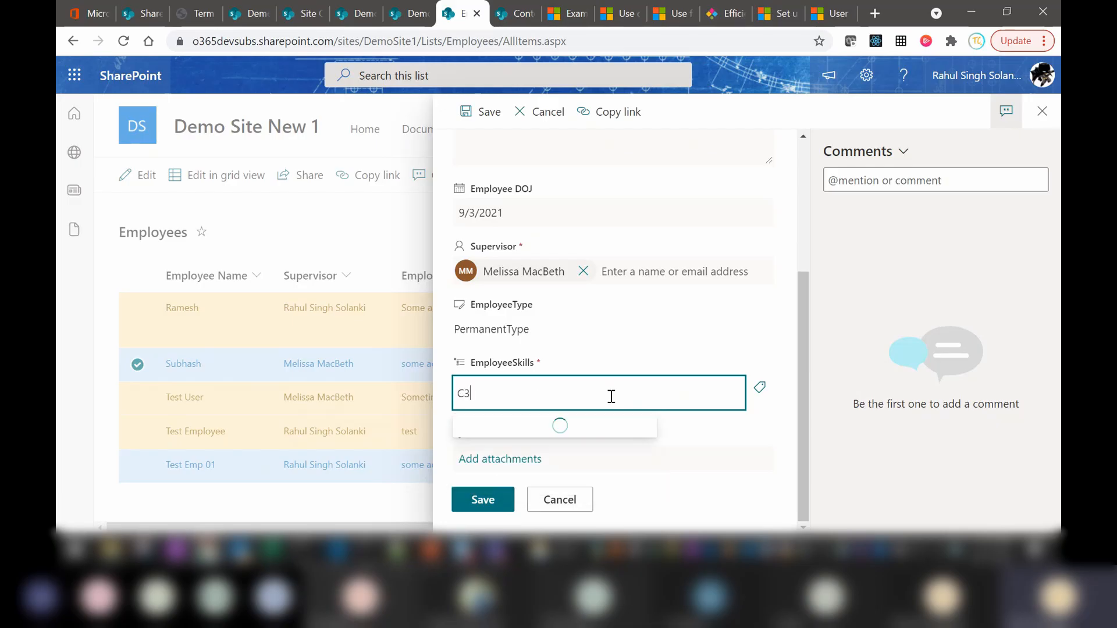
key("Return")
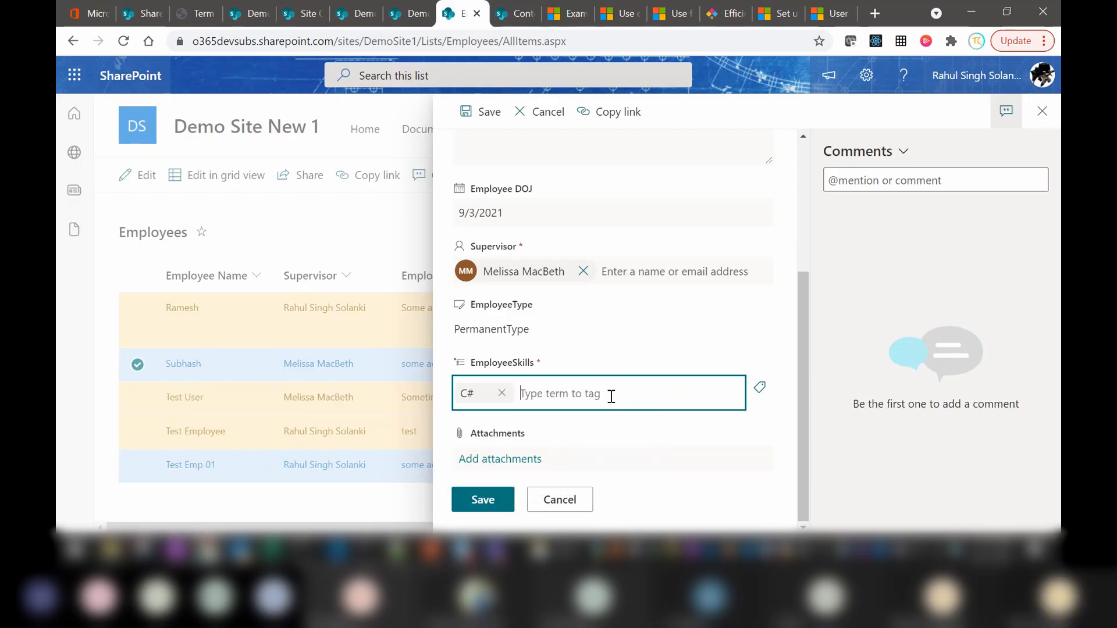
Add ASP.NET to the EmployeeSkills field of the second employee item and save the item.
type("ASP.NET")
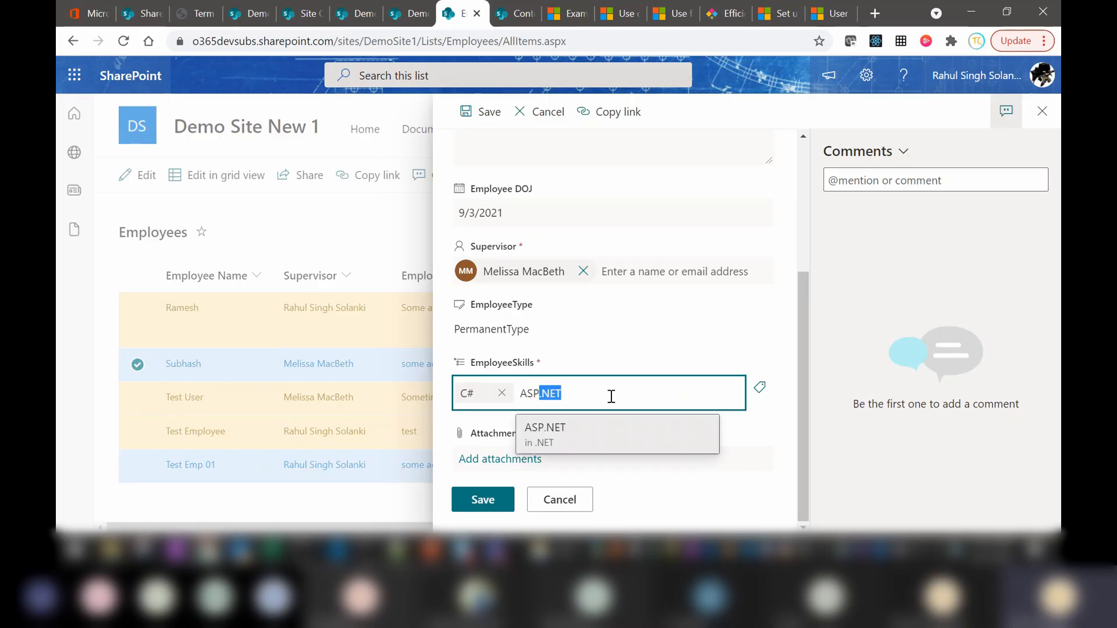
left_click(552, 437)
left_click(481, 502)
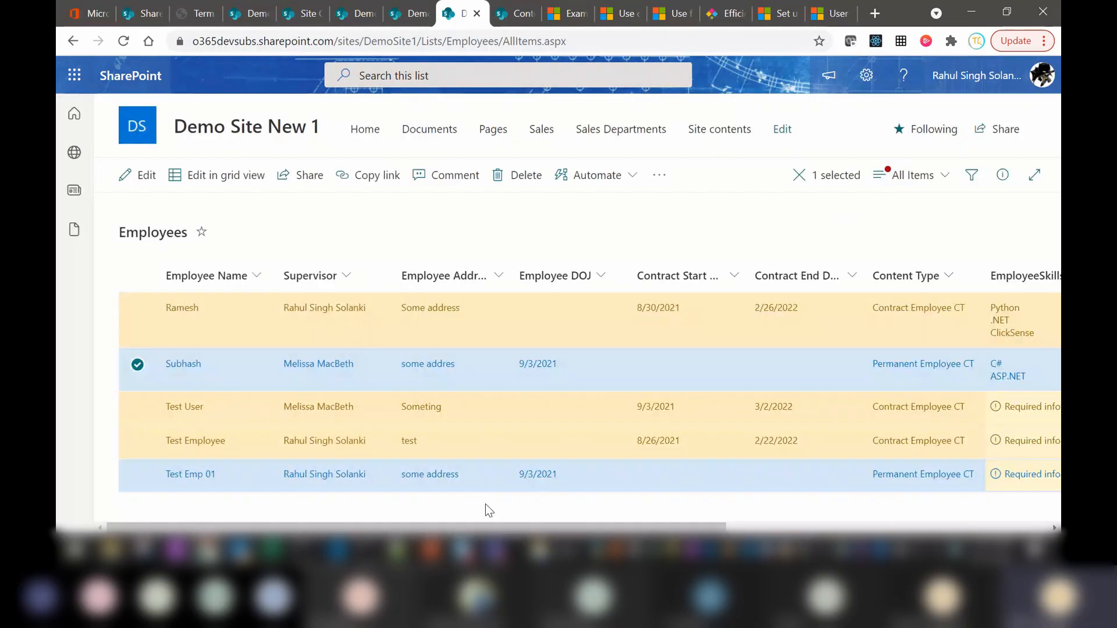
left_click_drag(530, 528, 444, 507)
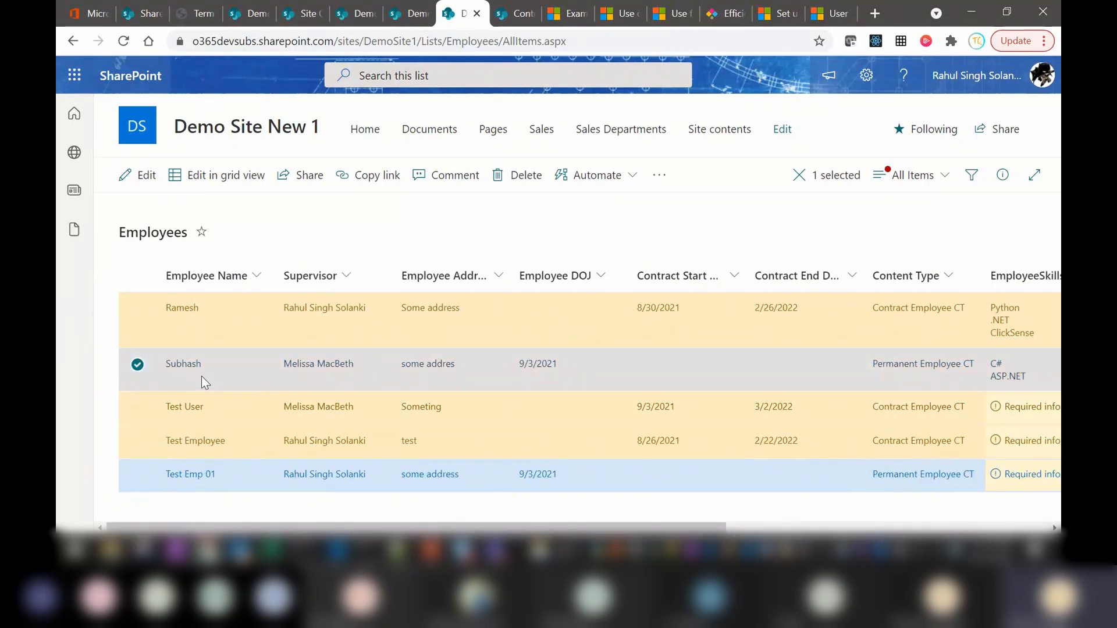
Use grid view to fill the second employee's EmployeeSkills value, C# and ASP.NET, down to the three items below, and exit grid view.
left_click_drag(137, 371, 262, 316)
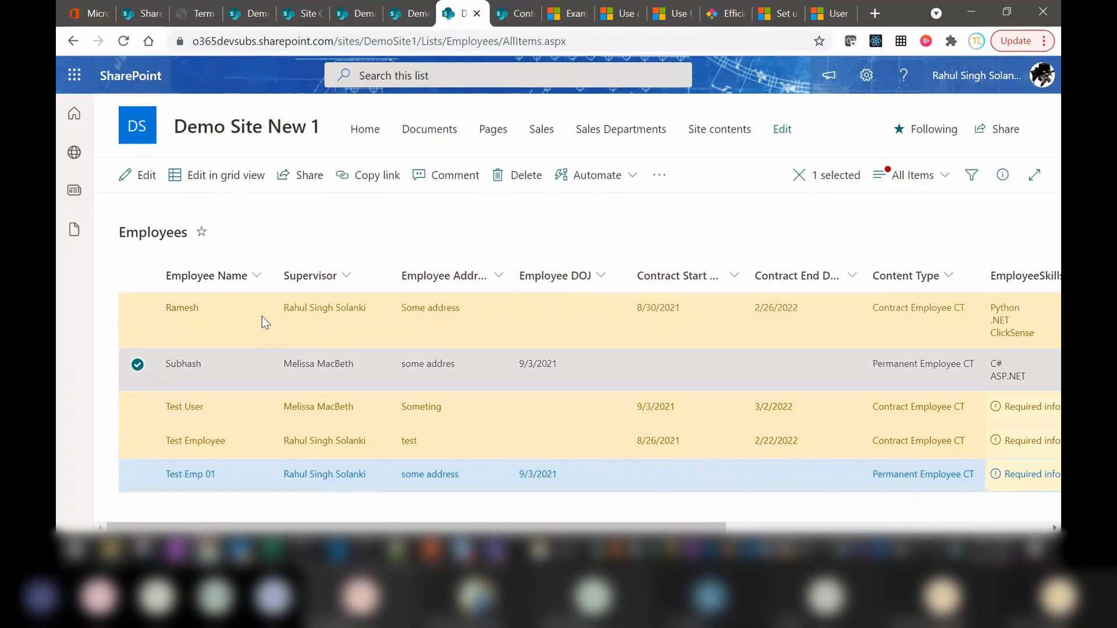
left_click(138, 365)
left_click(255, 184)
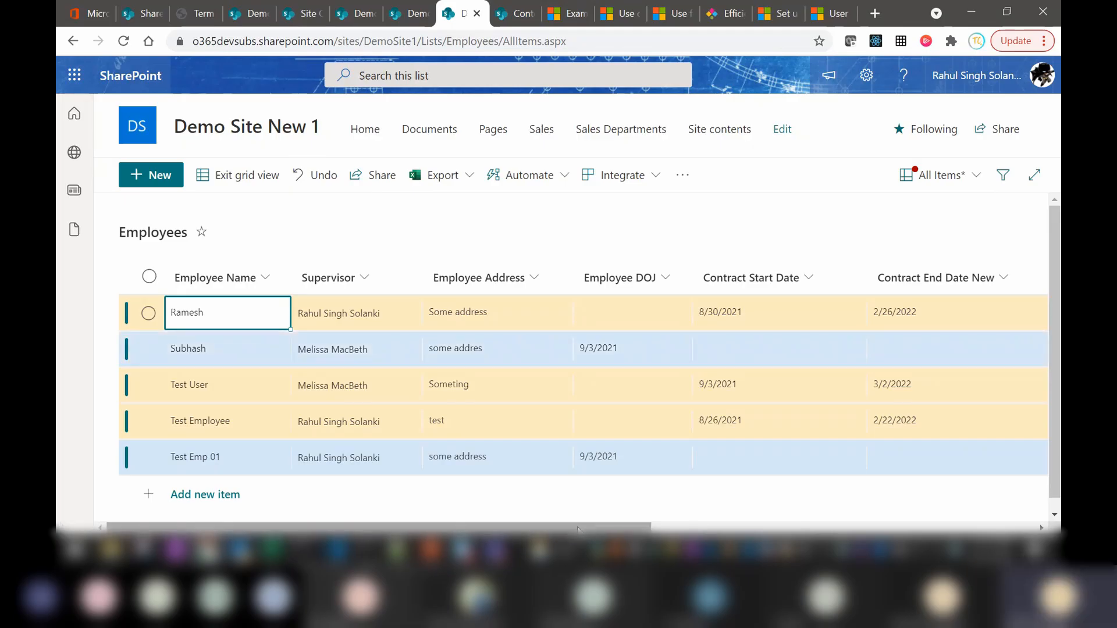
left_click_drag(581, 527, 859, 527)
left_click(801, 358)
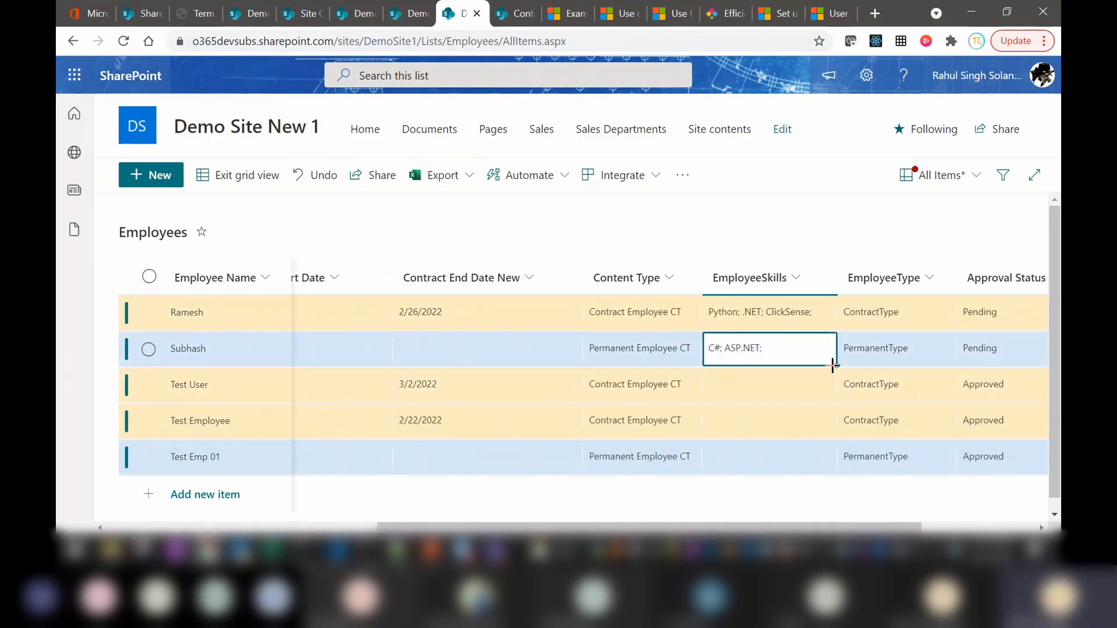
left_click_drag(836, 365, 831, 457)
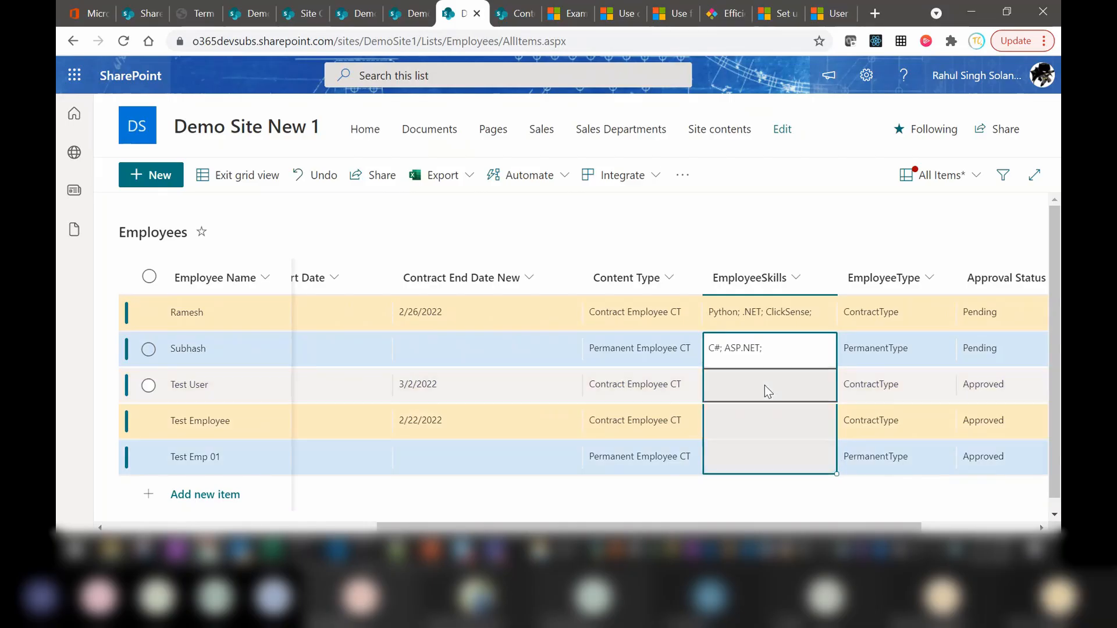
left_click(765, 386)
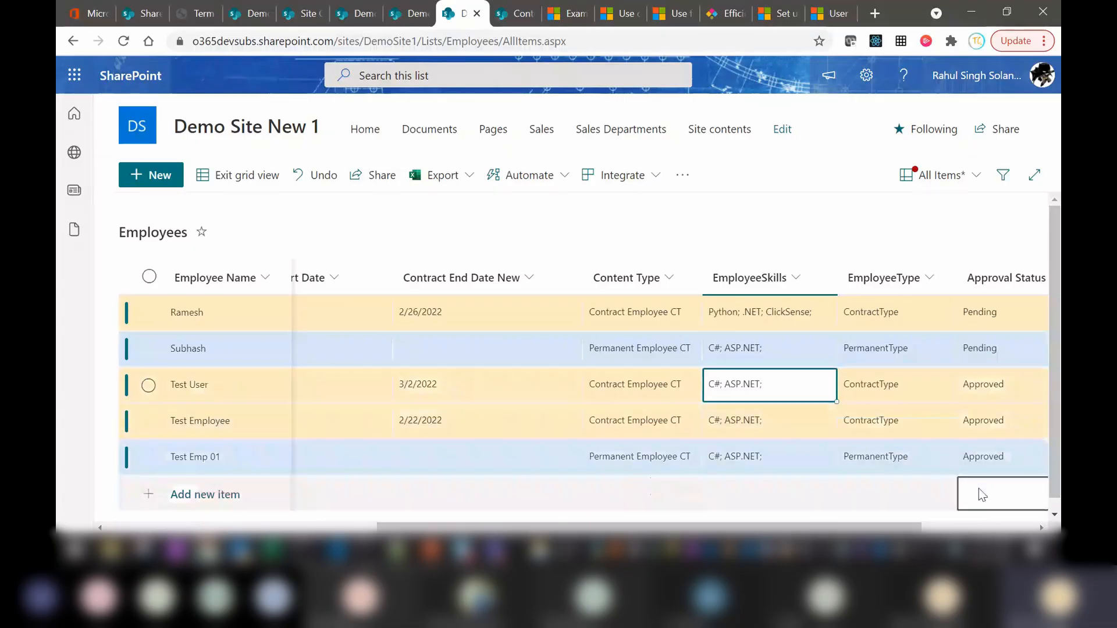
left_click_drag(780, 529, 509, 528)
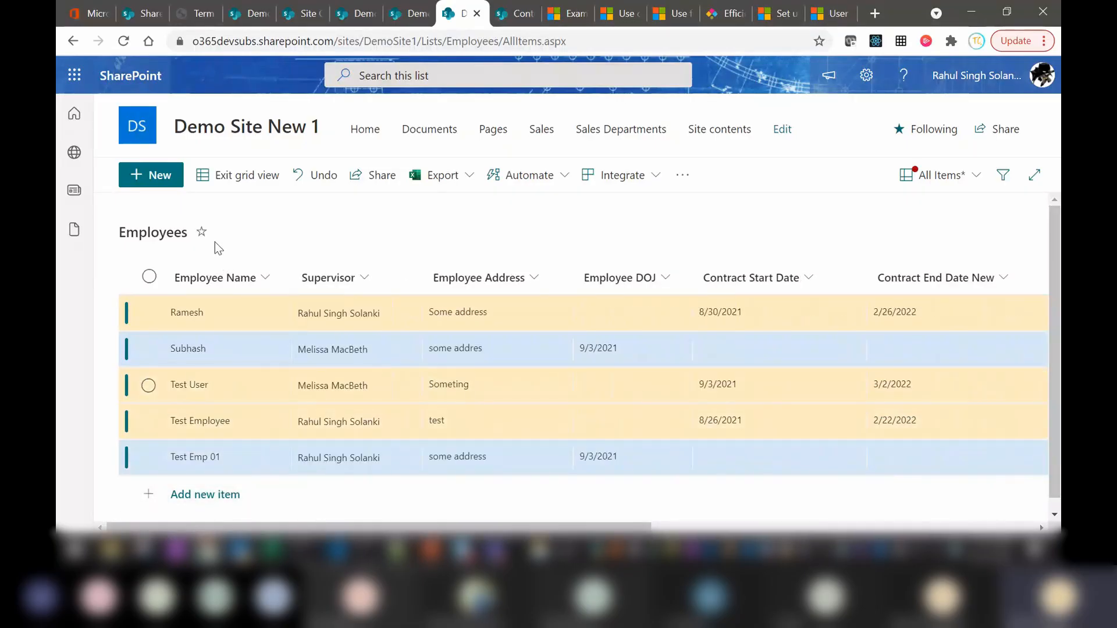
left_click(235, 178)
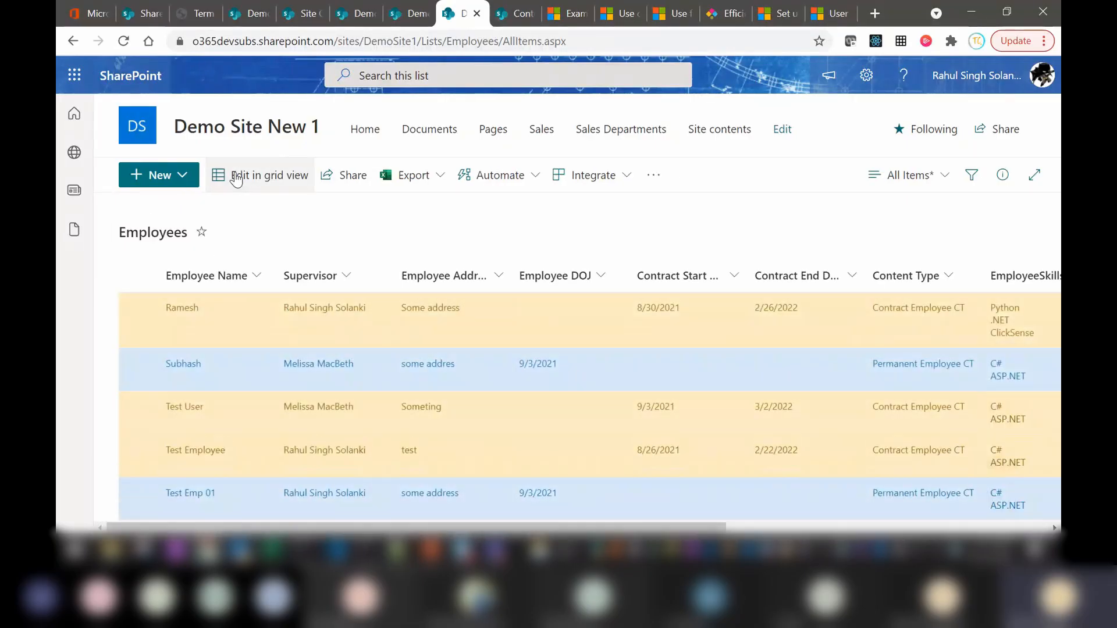
Select all items in the Employees list and set their approval status to Approved.
scroll(823, 453, "right", 10)
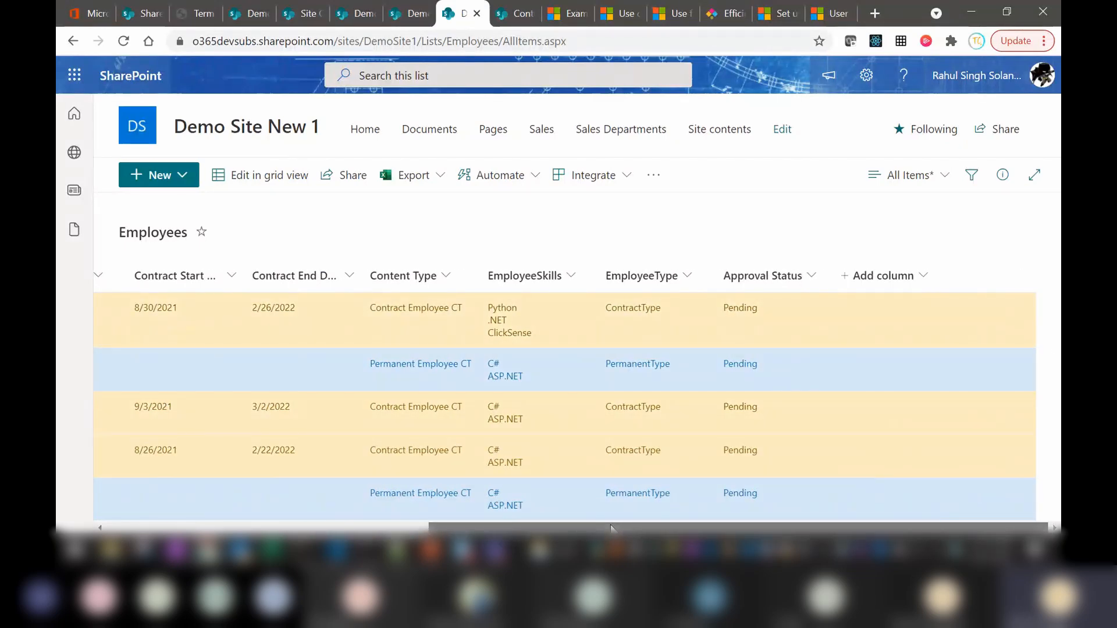
left_click_drag(611, 528, 288, 528)
left_click(137, 275)
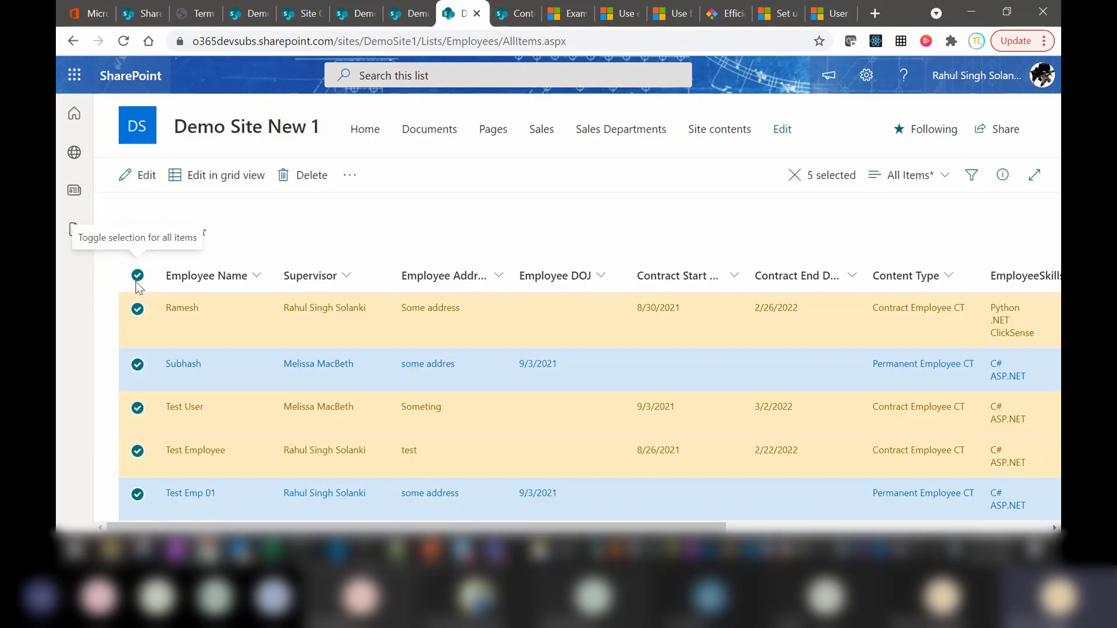
left_click(347, 182)
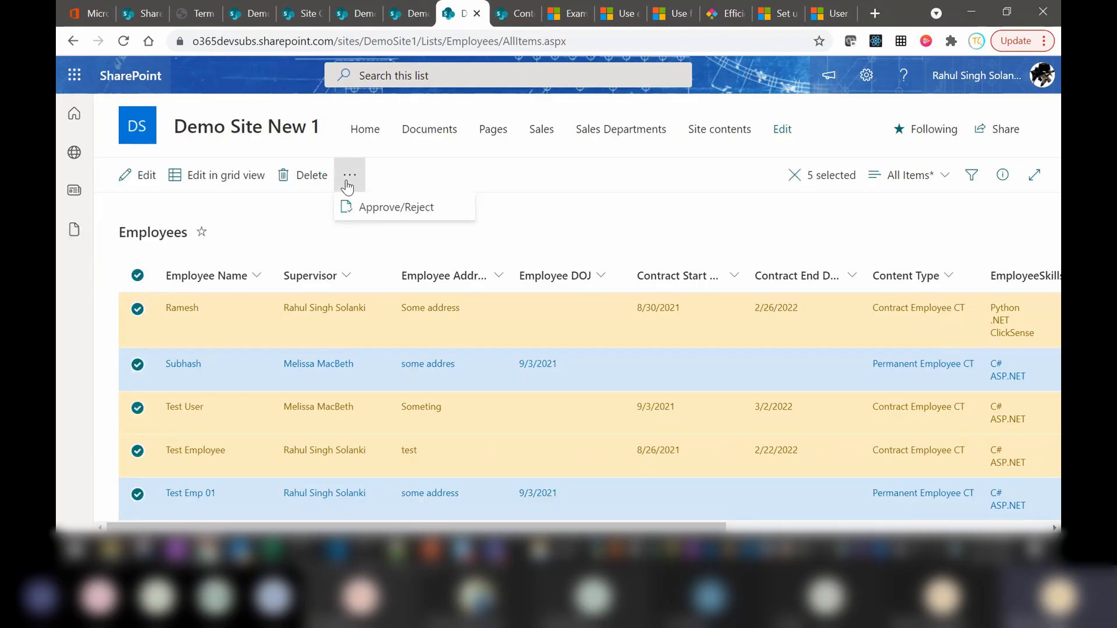
left_click(372, 207)
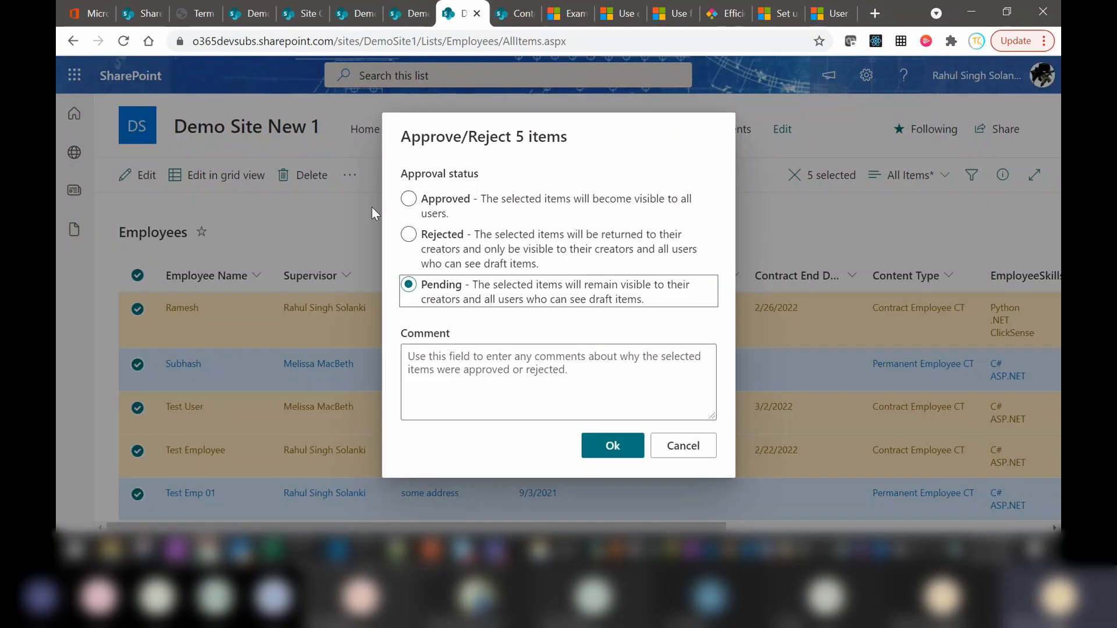
left_click(410, 200)
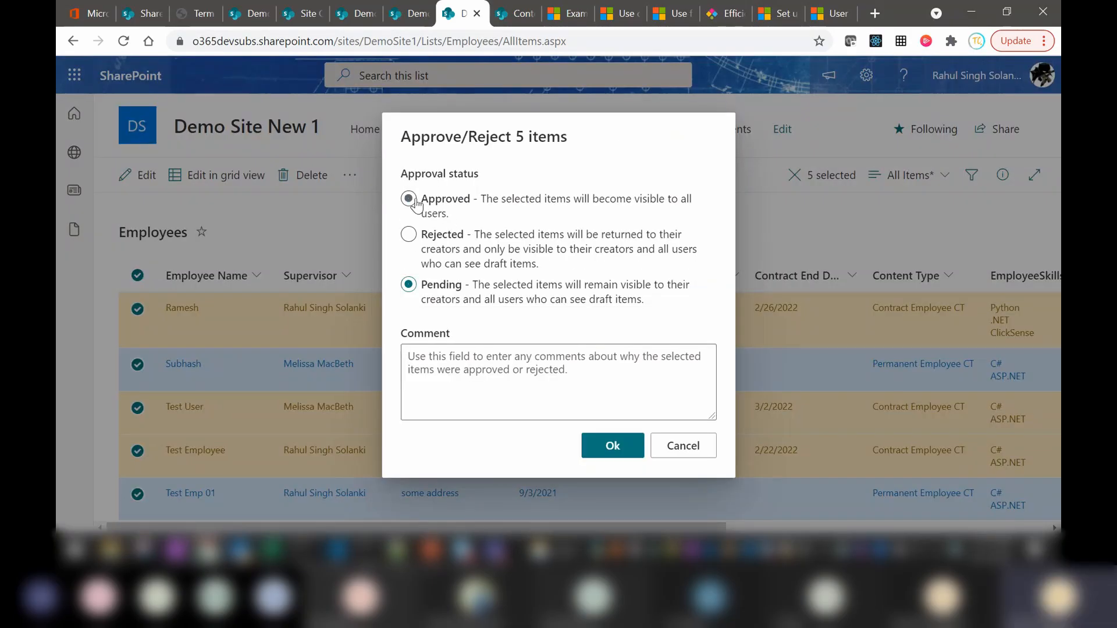
left_click(606, 449)
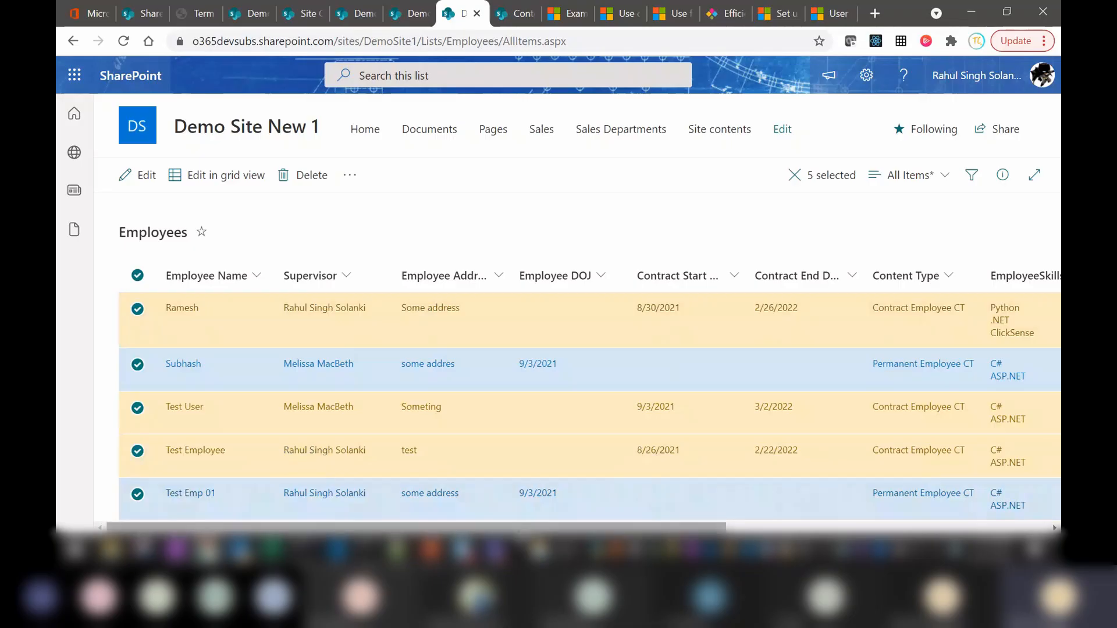
scroll(903, 375, "right", 6)
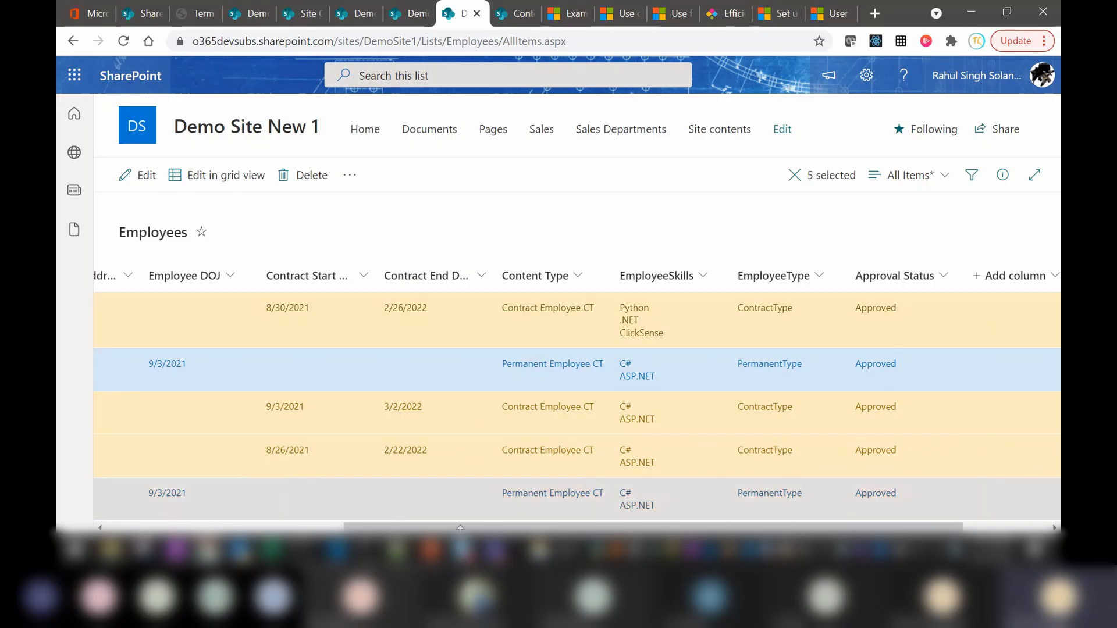
Switch to the SharePoint Training presentation in PowerPoint and go from the Demo slide to the Content Type slide.
left_click(432, 550)
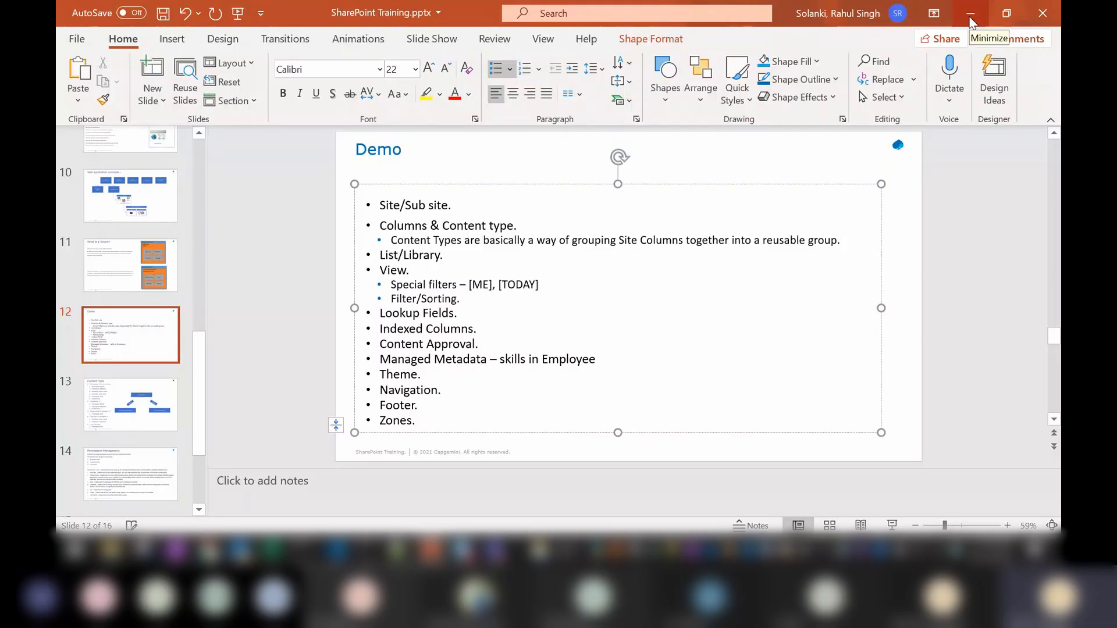
left_click_drag(198, 414, 199, 441)
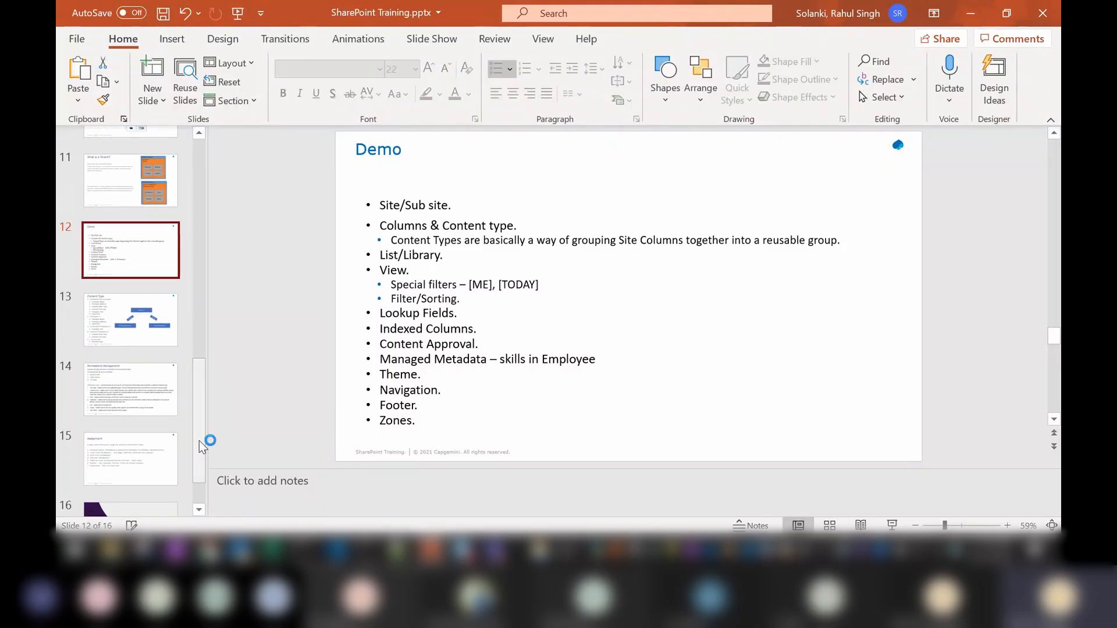
left_click(153, 335)
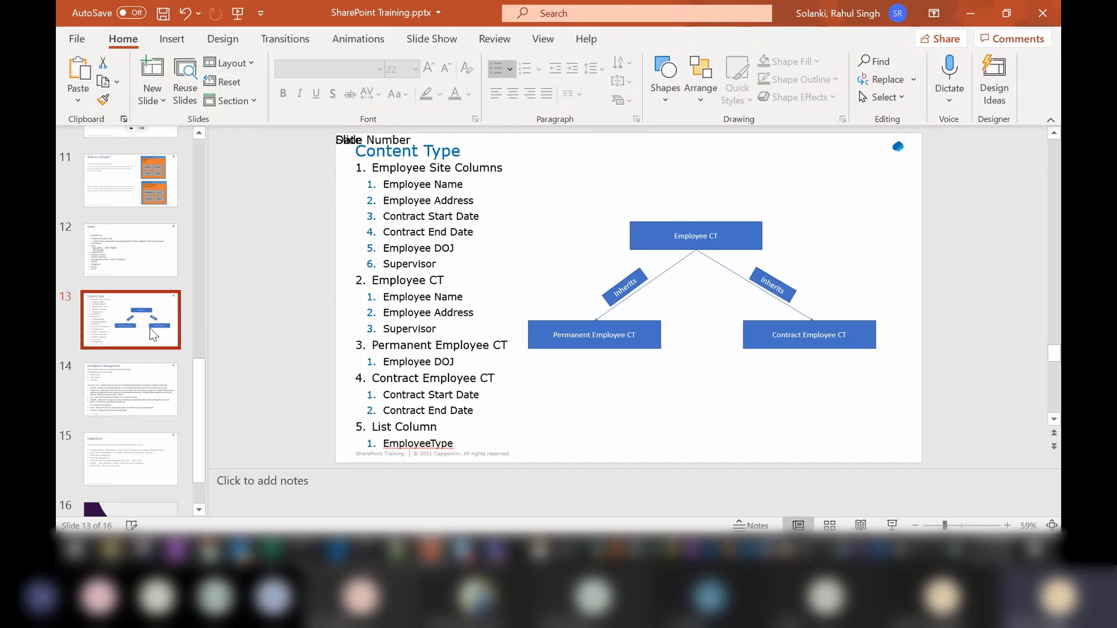
Return to the Employees list in the browser and clear the selection of all items.
left_click(966, 21)
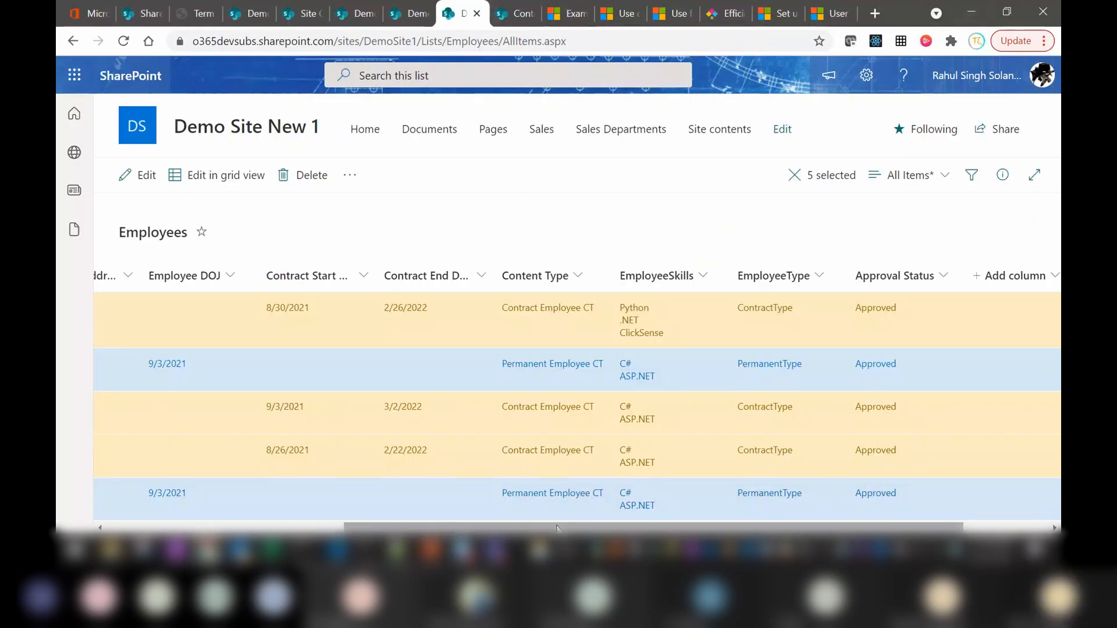
scroll(325, 504, "left", 5)
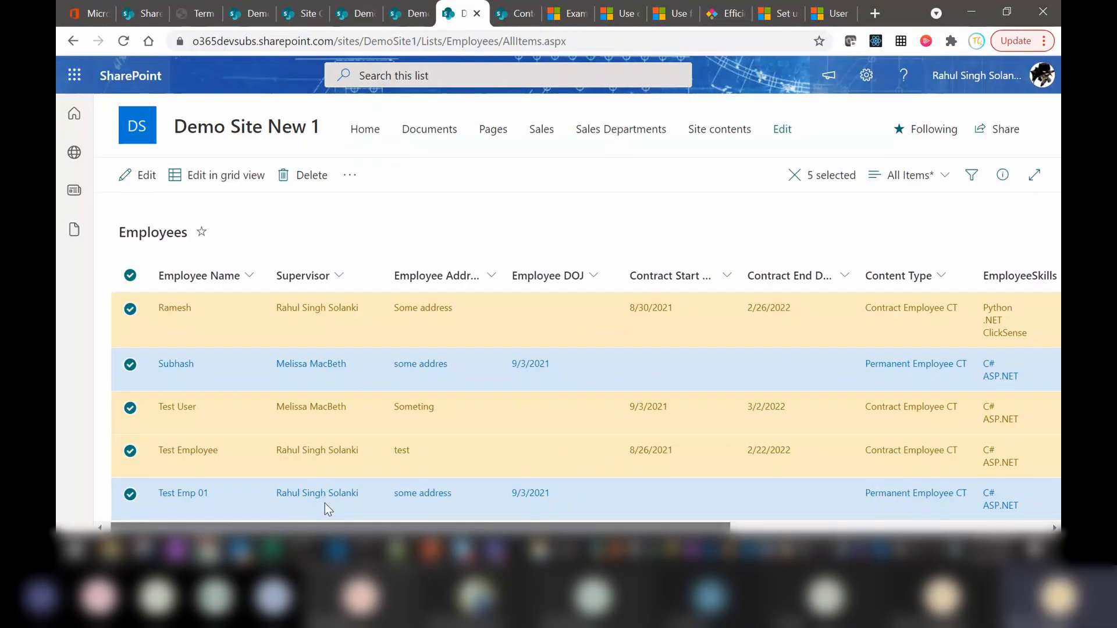
left_click(130, 276)
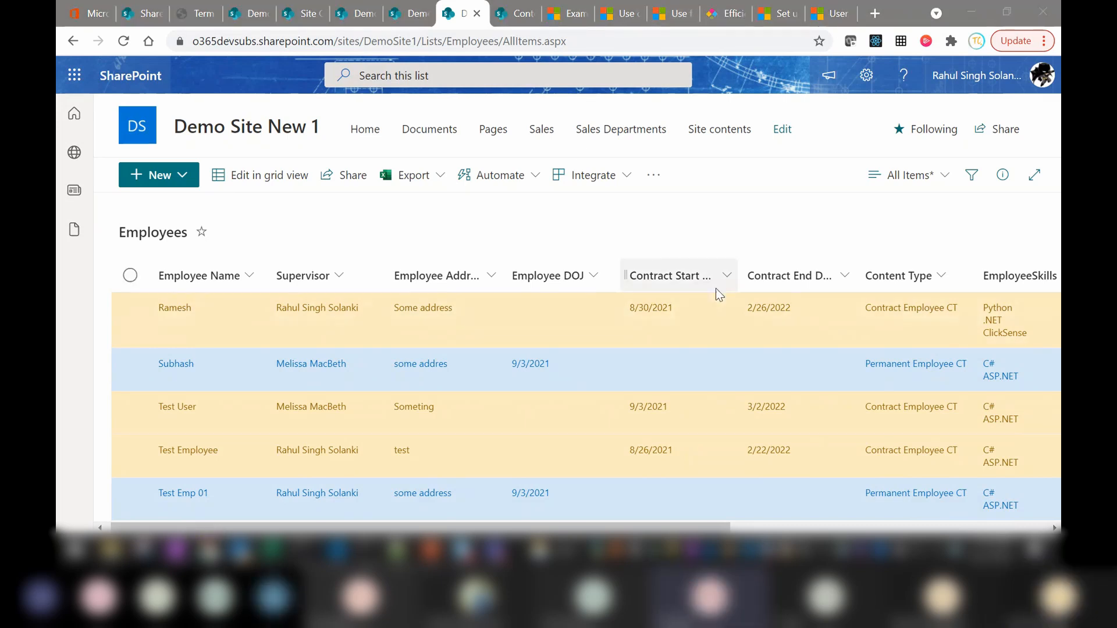
left_click(702, 220)
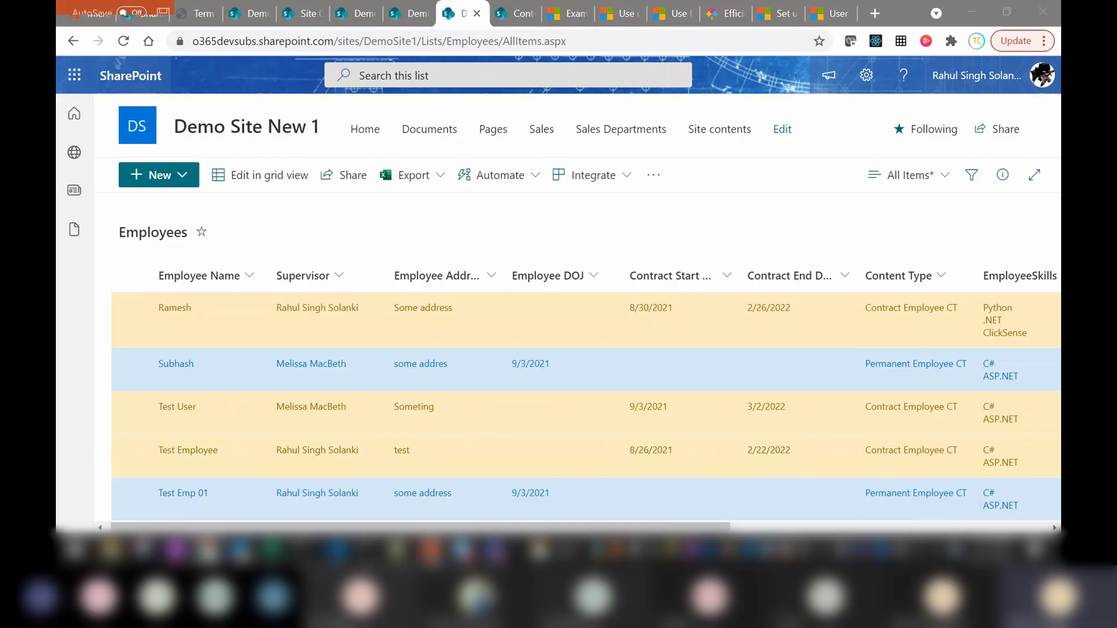
Switch to the SharePoint Training presentation and review the Permissions Management, Content Type and Assignment slides, ending on Assignment.
left_click(431, 550)
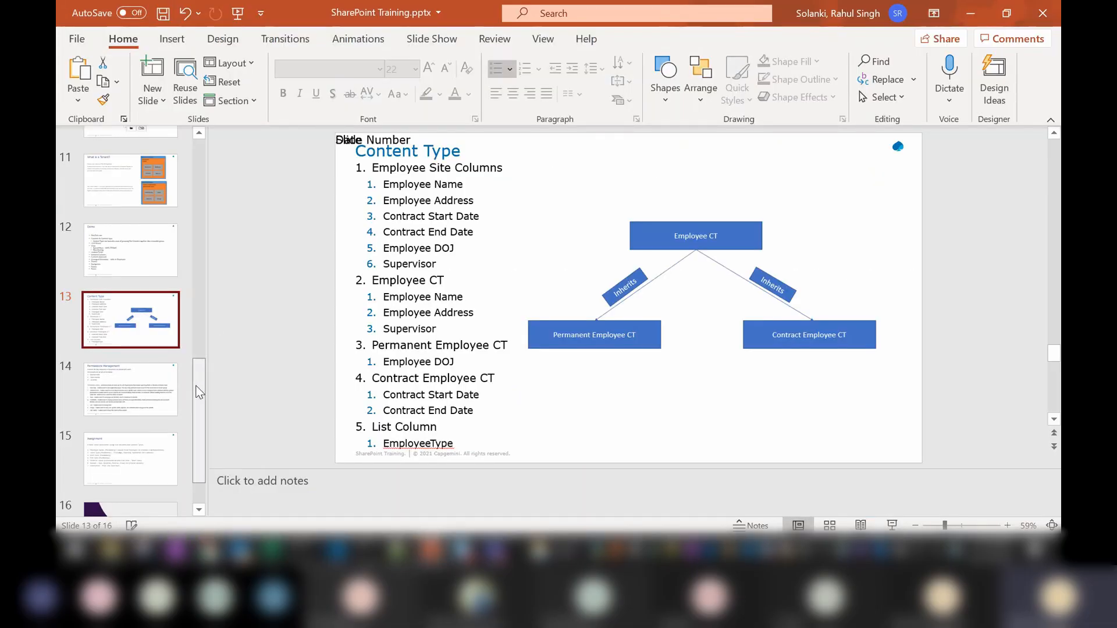
left_click_drag(196, 390, 198, 412)
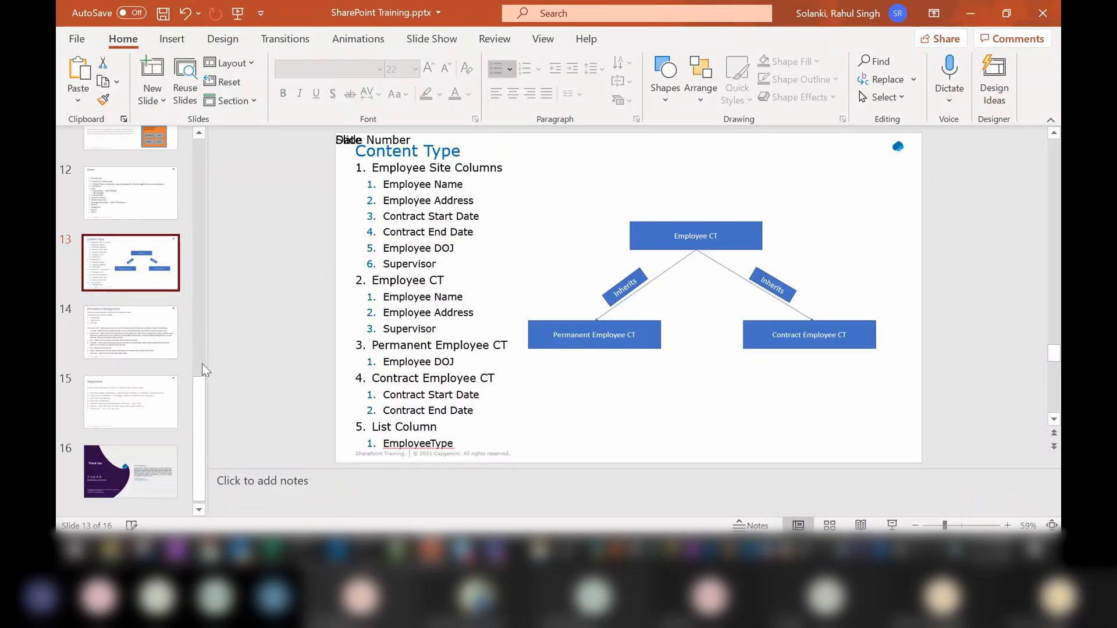
left_click(169, 349)
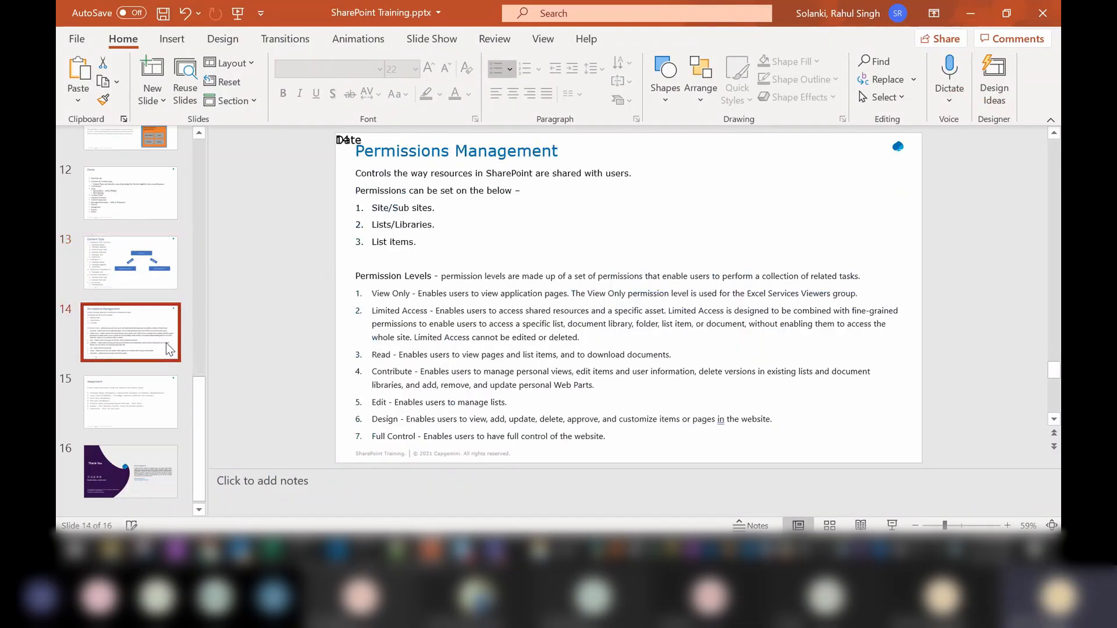
key("Down")
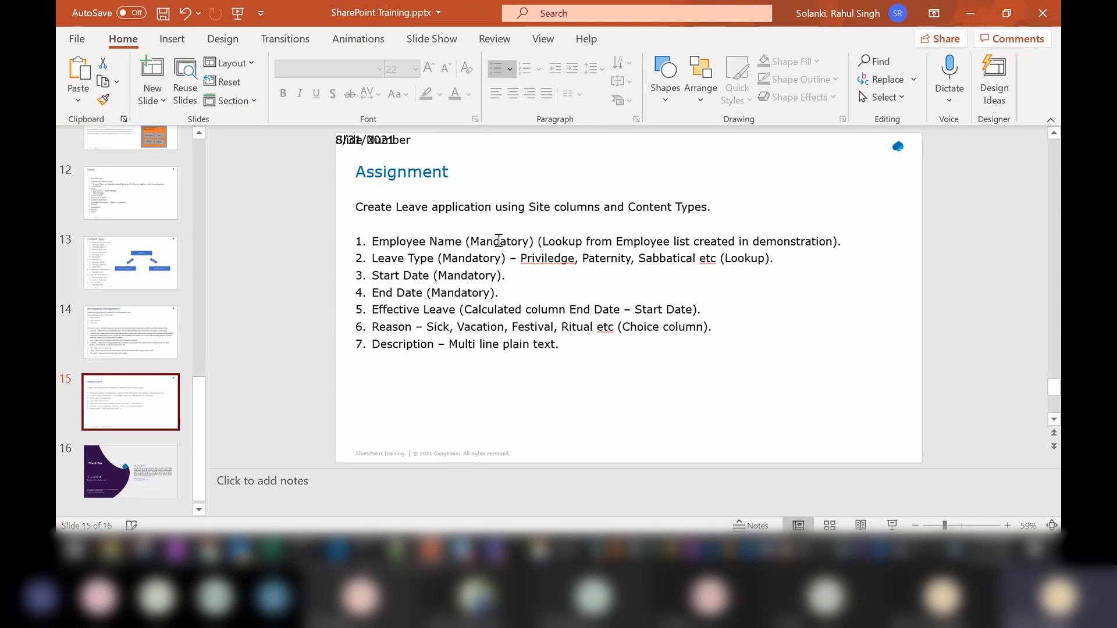
left_click(154, 265)
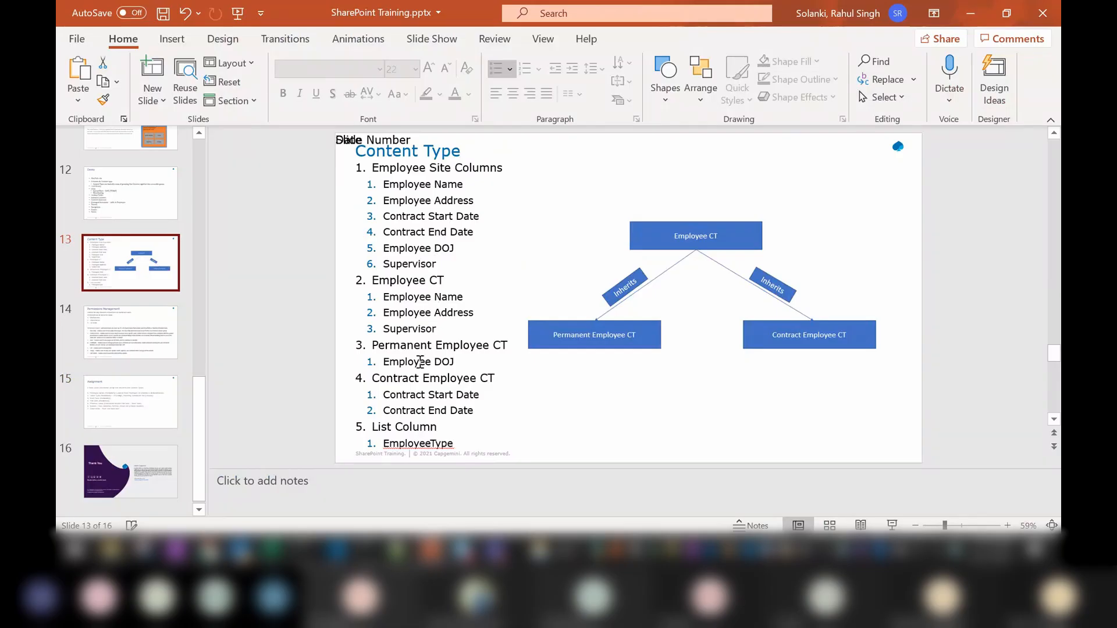
left_click(141, 410)
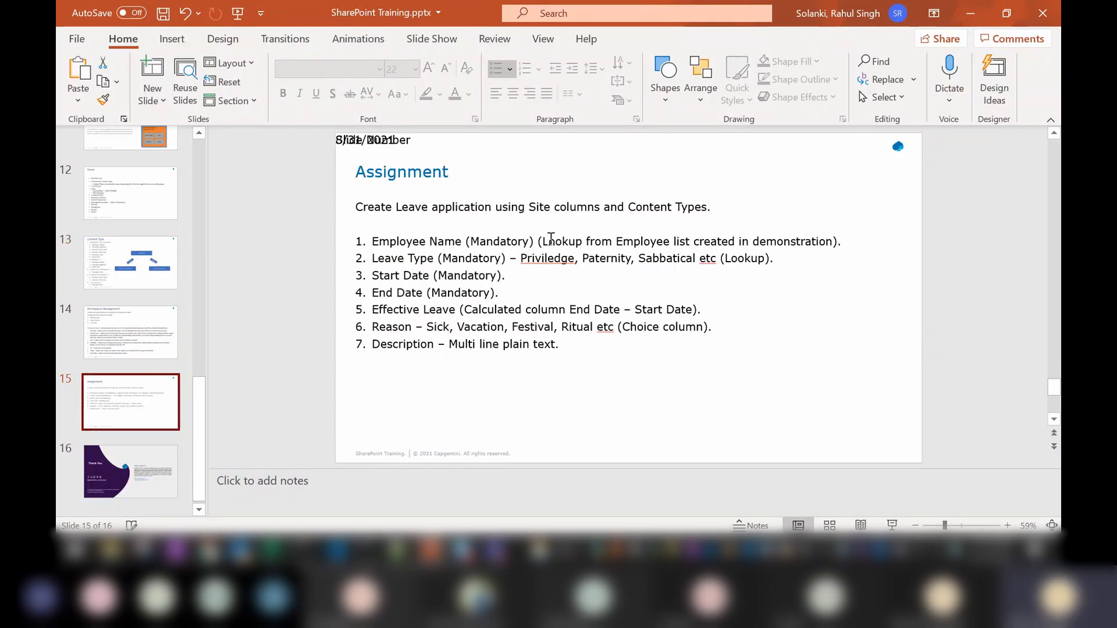